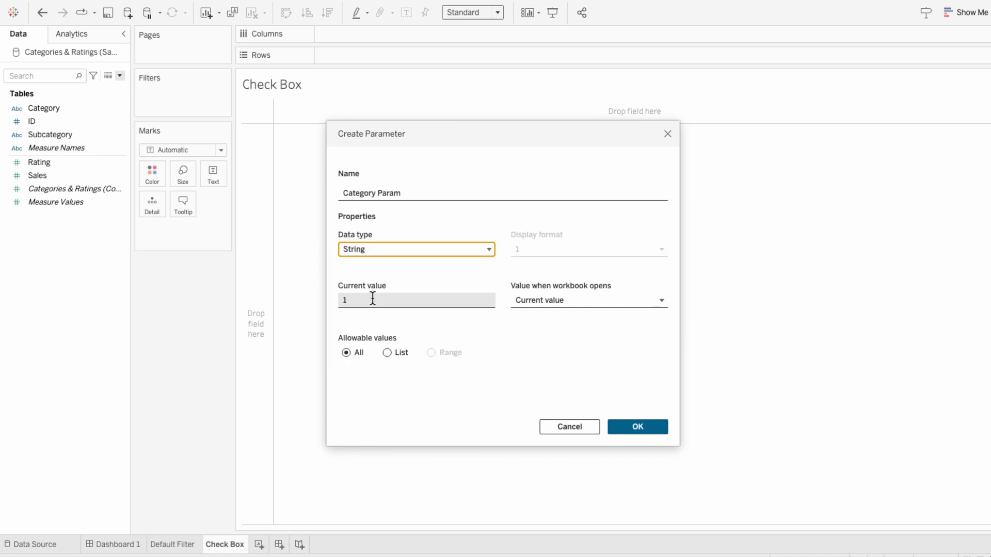
Step: Finish creating the string parameter Category Param and show its control on the Check Box sheet
{"action": "left_click", "coordinate": [636, 426]}
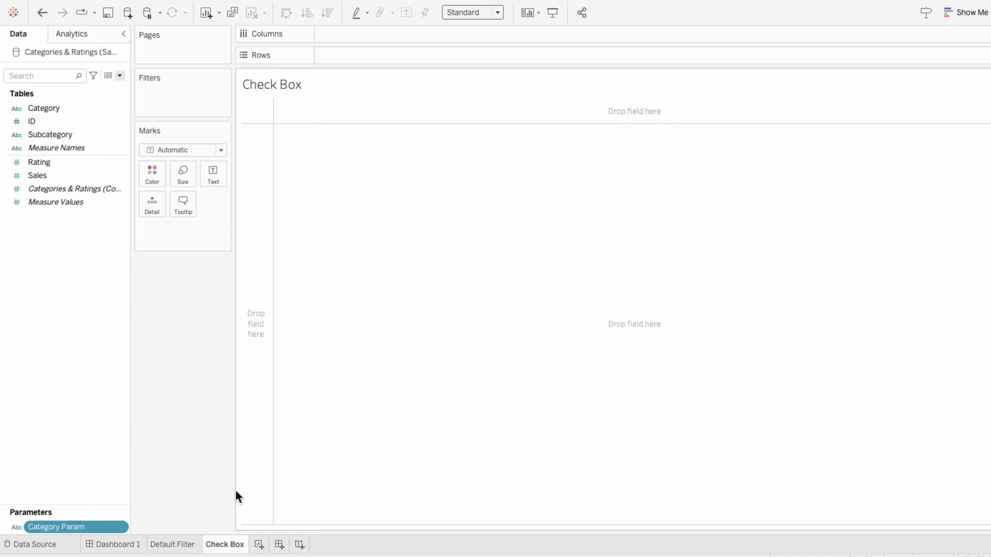
{"action": "right_click", "coordinate": [95, 525]}
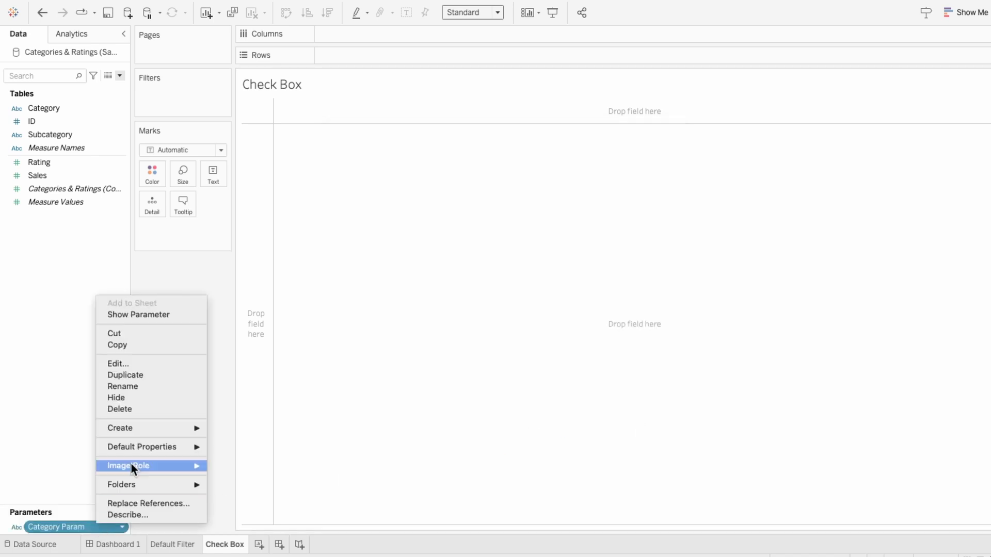
{"action": "left_click", "coordinate": [159, 316]}
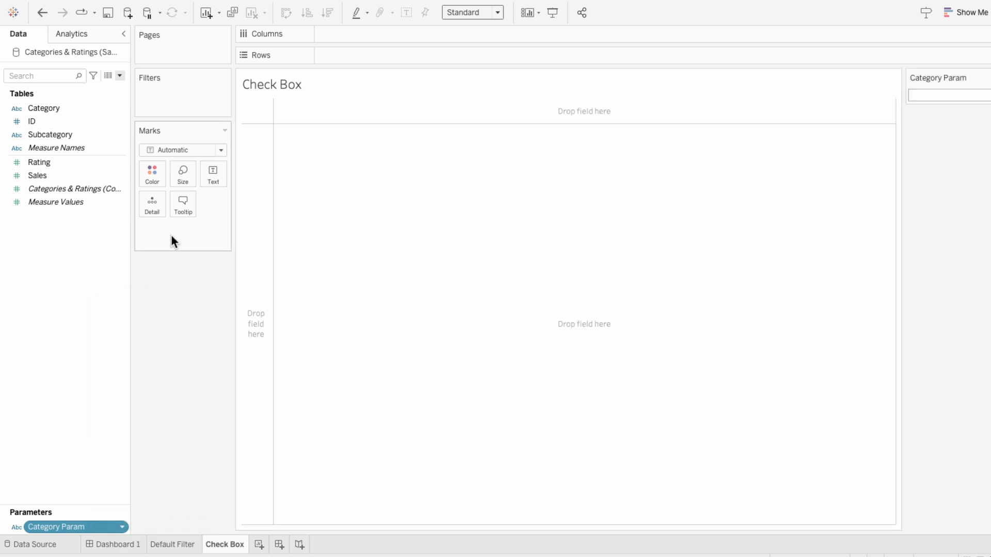
Step: Start a new calculated field named "Check Box - Select"
{"action": "left_click", "coordinate": [120, 76]}
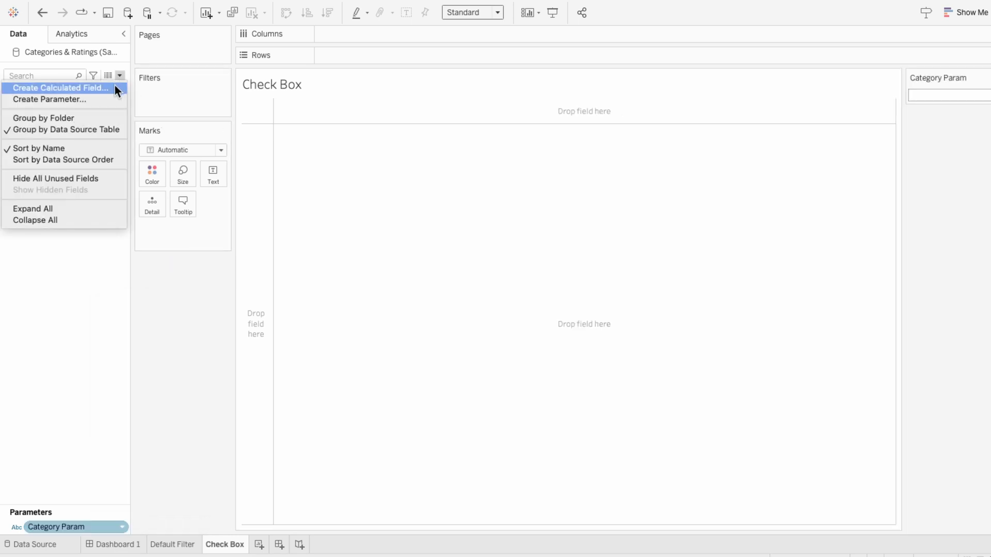
{"action": "left_click", "coordinate": [115, 85]}
{"action": "type", "text": "Check Box - Select"}
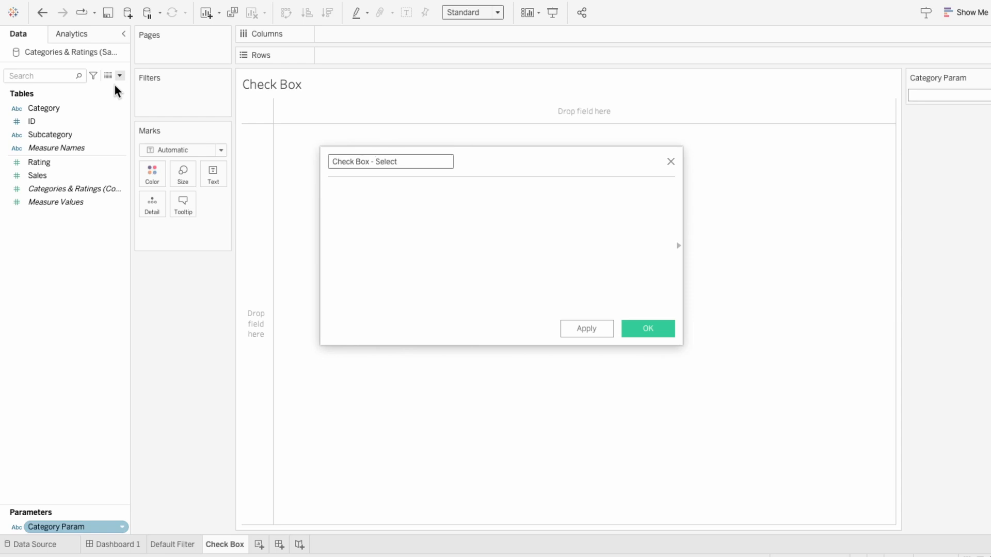
{"action": "key", "text": "Tab"}
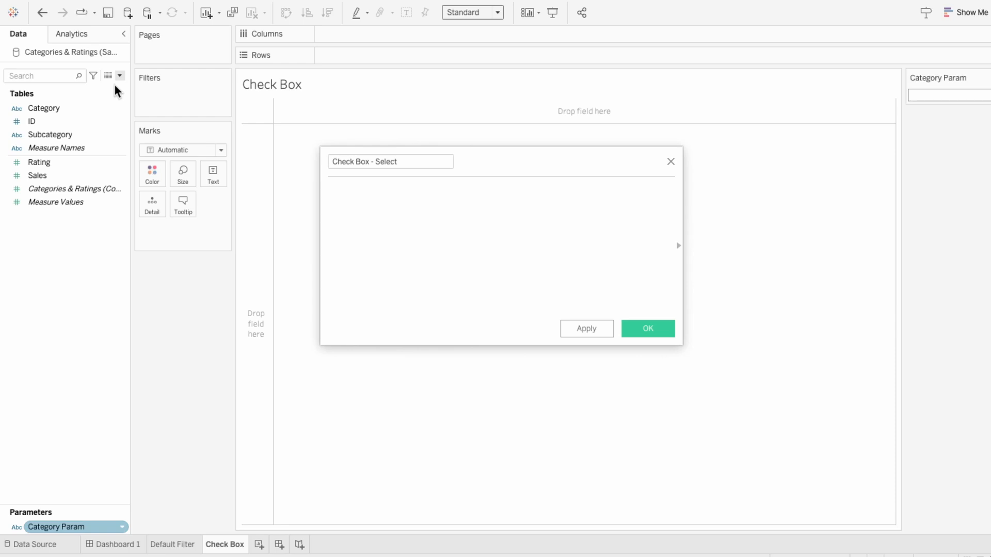
Step: Enter the formula CONTAINS([Category Param], [Category]) for Check Box - Select and save the field
{"action": "type", "text": "CONTAINS("}
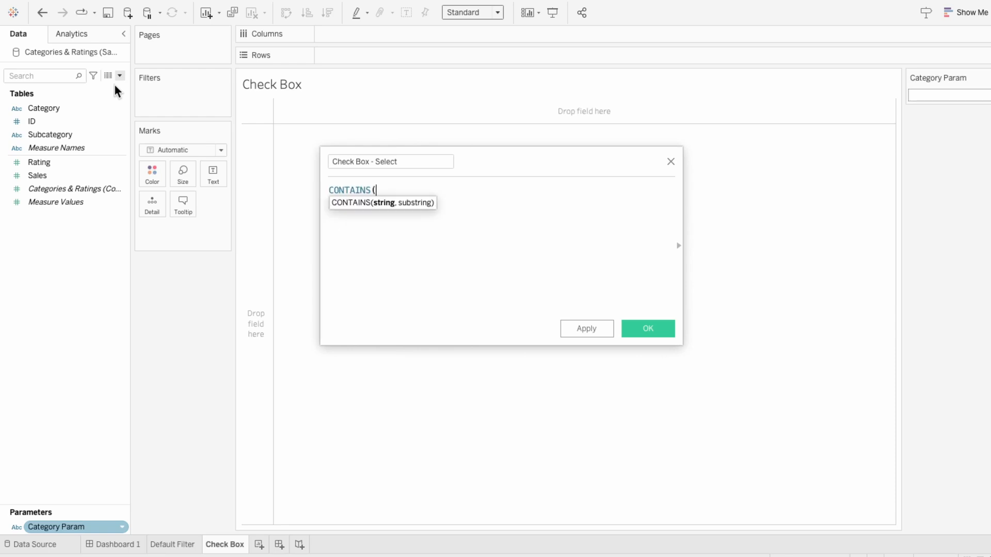
{"action": "type", "text": "cat"}
{"action": "key", "text": "Down"}
{"action": "key", "text": "Down"}
{"action": "key", "text": "Return"}
{"action": "type", "text": ", cate"}
{"action": "key", "text": "Down"}
{"action": "key", "text": "Return"}
{"action": "type", "text": ")"}
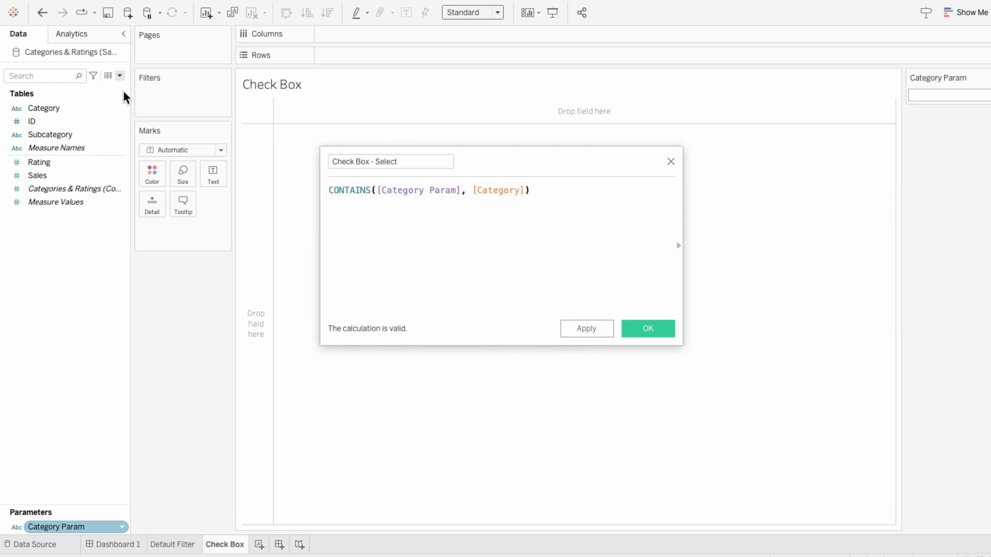
{"action": "left_click", "coordinate": [661, 332]}
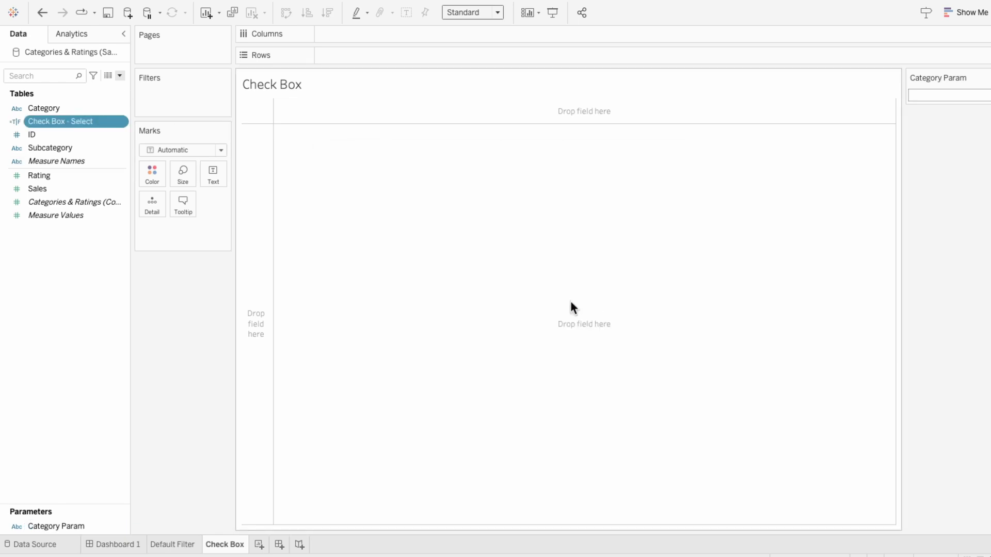
Step: Start a new calculated field named "Check Box - Name"
{"action": "left_click", "coordinate": [120, 75]}
{"action": "left_click", "coordinate": [117, 87]}
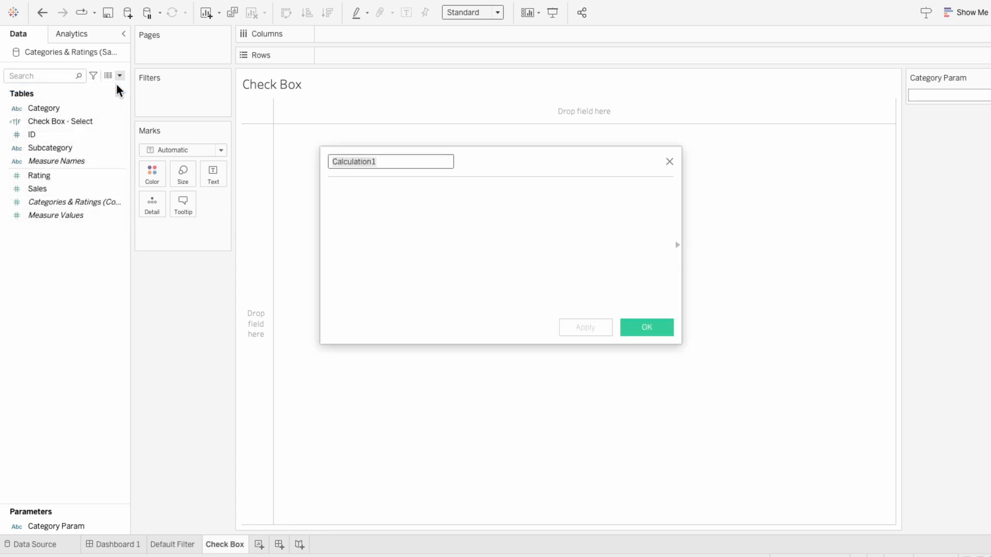
{"action": "type", "text": "Check Box - Name"}
{"action": "key", "text": "Tab"}
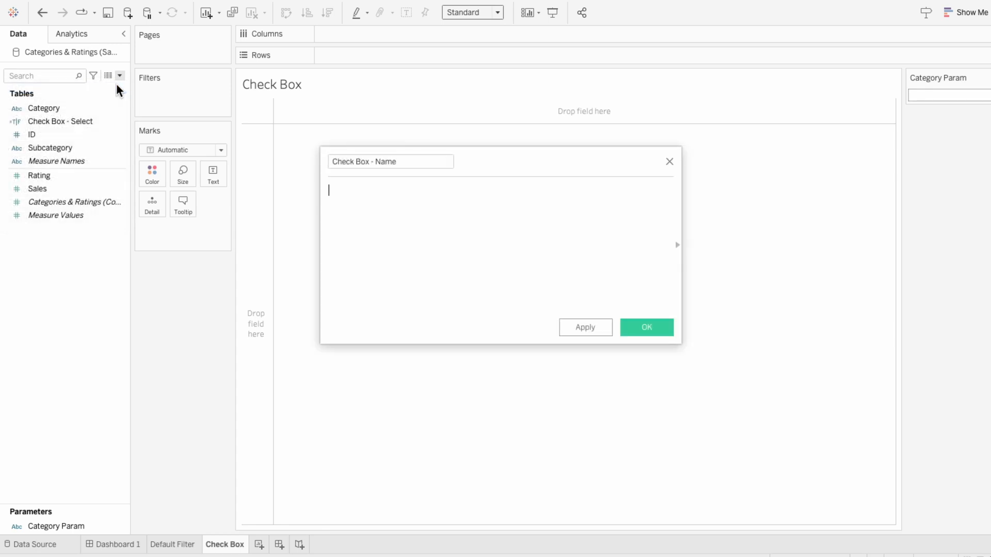
Step: Begin the Check Box - Name formula with the condition IF CONTAINS([Category Param], [Category]
{"action": "type", "text": "IF CONTAINS("}
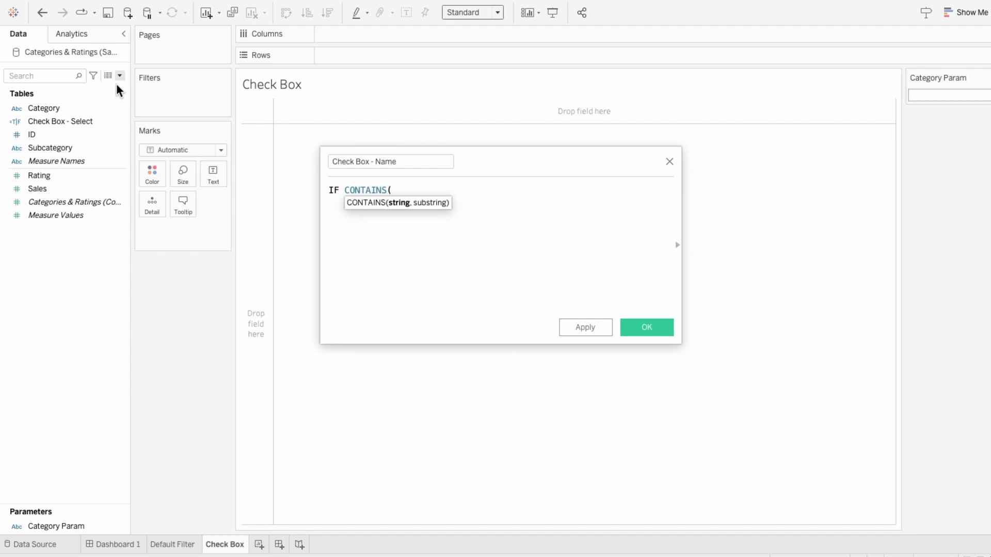
{"action": "type", "text": "categ"}
{"action": "key", "text": "Down"}
{"action": "key", "text": "Down"}
{"action": "key", "text": "Return"}
{"action": "type", "text": ","}
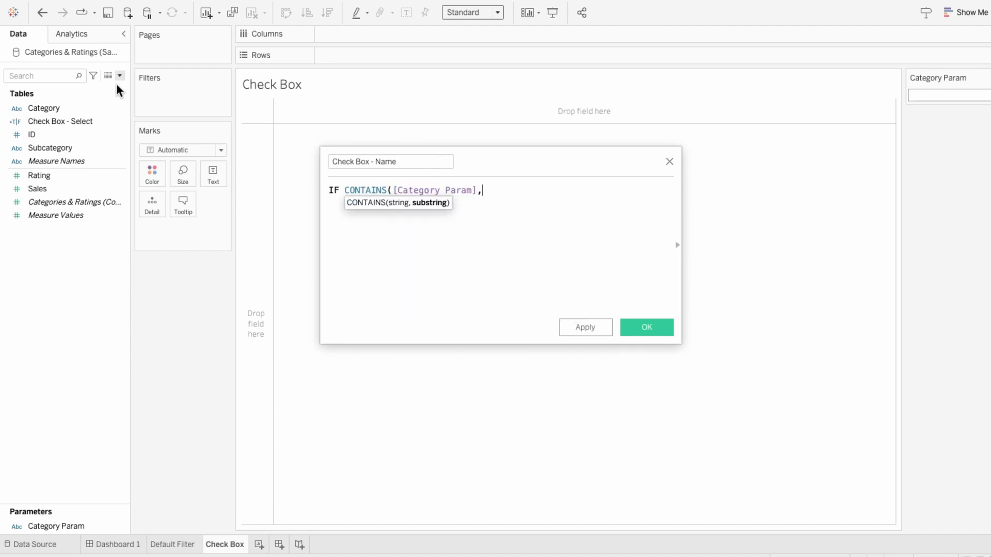
{"action": "type", "text": " categ"}
{"action": "key", "text": "Down"}
{"action": "key", "text": "Return"}
Step: Close the condition and add the branch THEN REPLACE([Category Param], [Category] + ',', '') to the formula
{"action": "type", "text": ") THEN REPLACE(cate"}
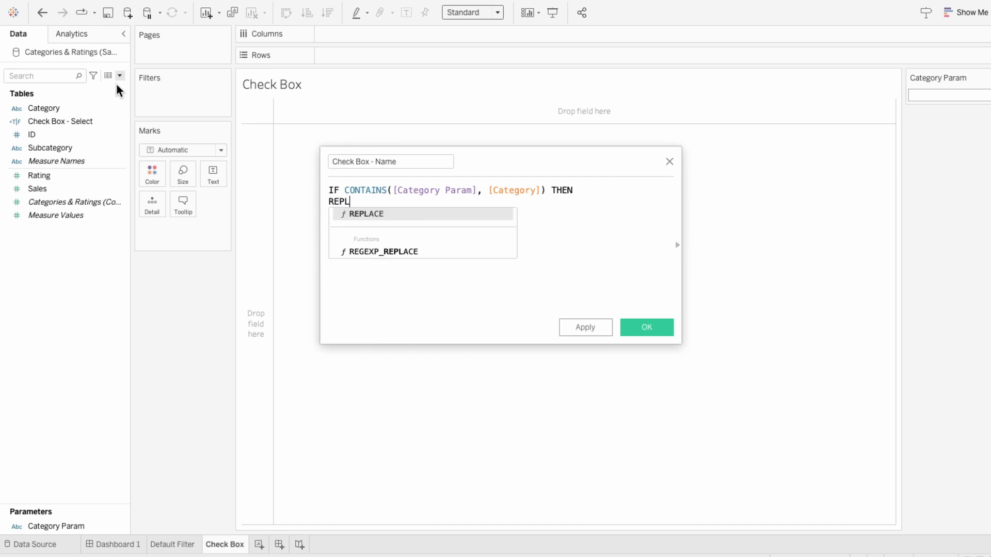
{"action": "key", "text": "Down"}
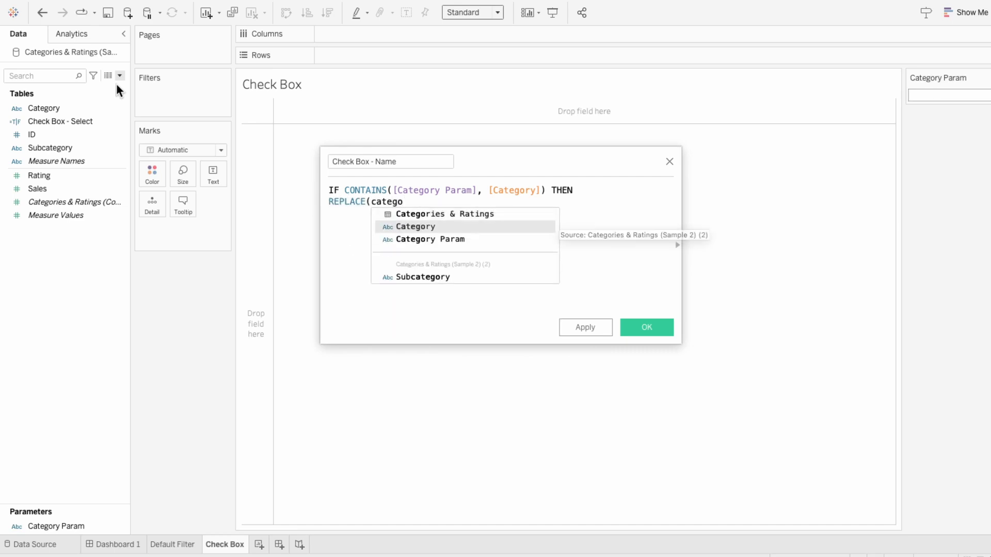
{"action": "key", "text": "Down"}
{"action": "key", "text": "Return"}
{"action": "type", "text": ", cate"}
{"action": "key", "text": "Down"}
{"action": "key", "text": "Return"}
{"action": "type", "text": "+ ',', '')"}
{"action": "key", "text": "Return"}
Step: Complete the formula with ELSE [Category Param] + [Category] + ',' END and save the Check Box - Name field
{"action": "type", "text": "ELSE cate"}
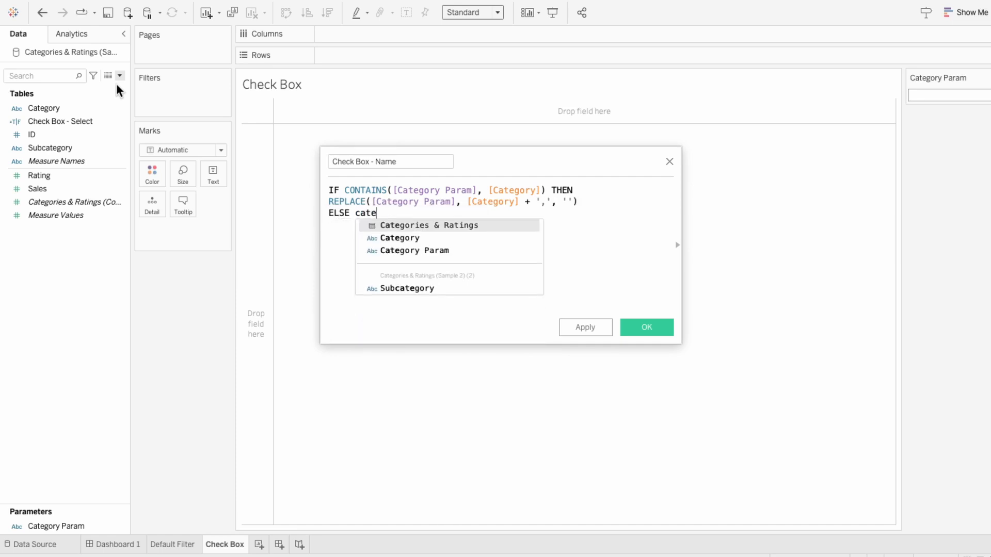
{"action": "key", "text": "Down"}
{"action": "key", "text": "Down"}
{"action": "key", "text": "Return"}
{"action": "type", "text": "+ cate"}
{"action": "key", "text": "Return"}
{"action": "type", "text": "+"}
{"action": "type", "text": " ',' END"}
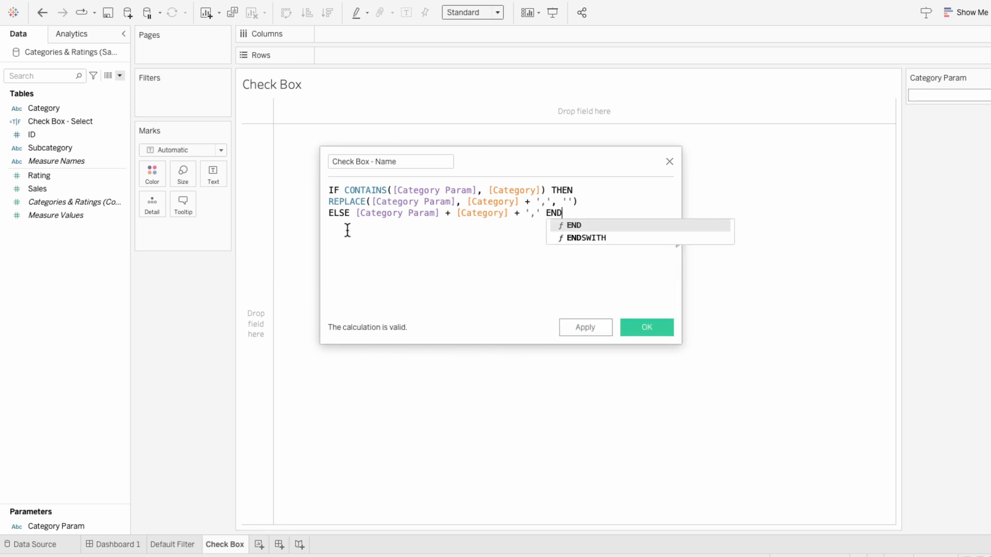
{"action": "left_click", "coordinate": [566, 291]}
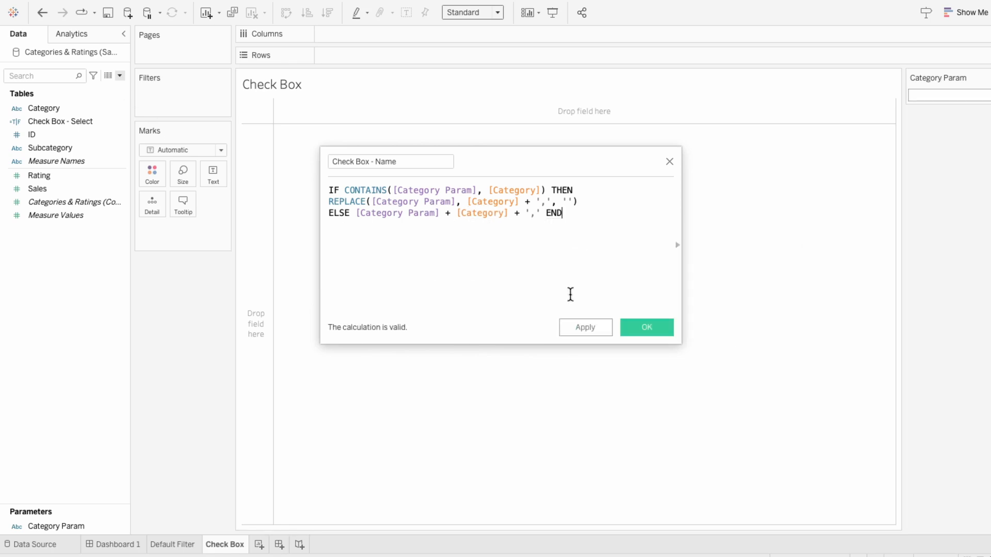
{"action": "left_click", "coordinate": [640, 329]}
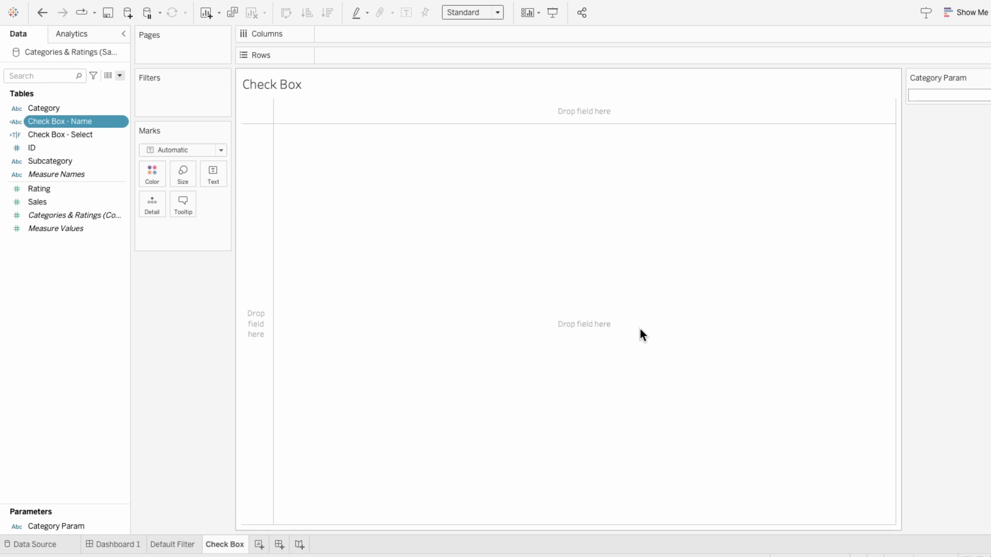
Step: Add two placeholder measures of 0 to Columns and place Category on Rows
{"action": "double_click", "coordinate": [357, 38]}
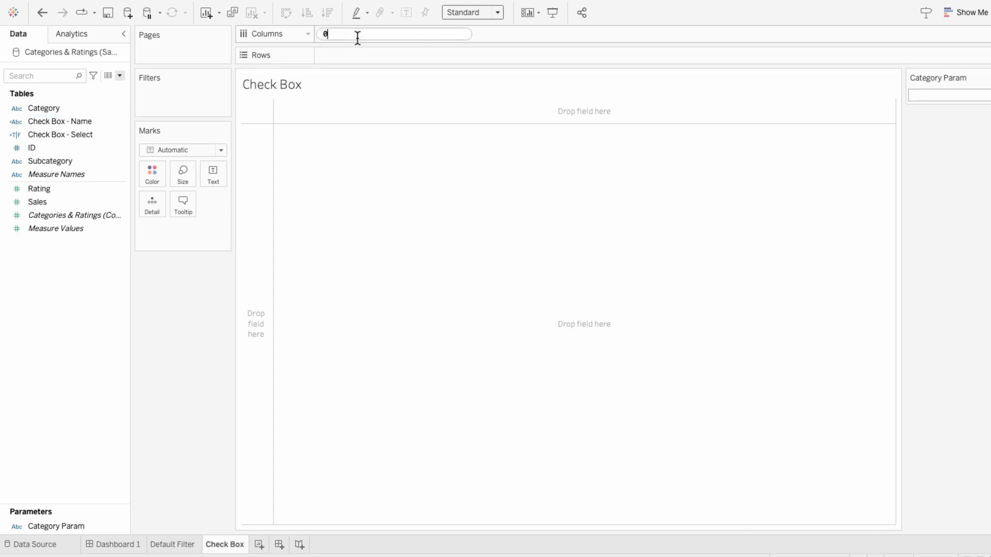
{"action": "key", "text": "Return"}
{"action": "double_click", "coordinate": [459, 31]}
{"action": "type", "text": "0"}
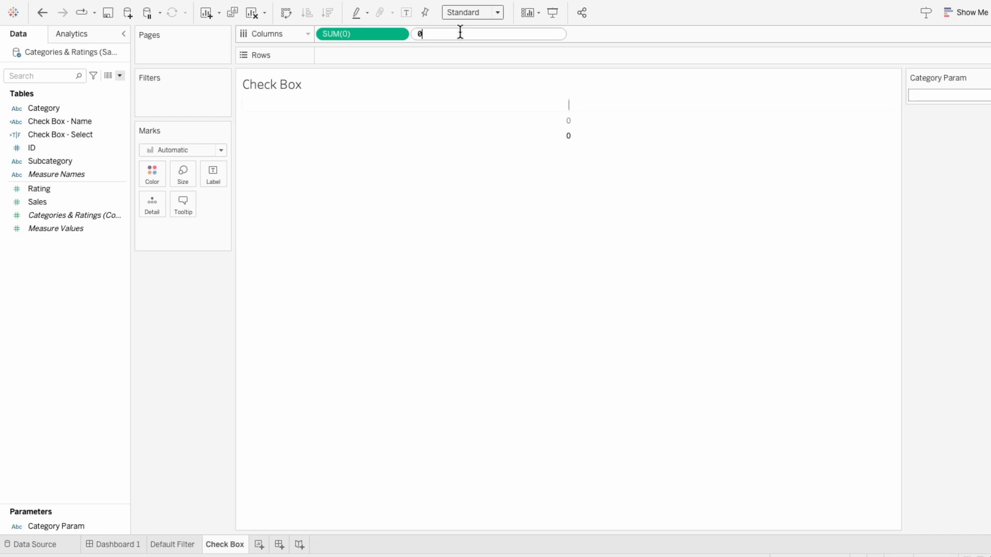
{"action": "key", "text": "Return"}
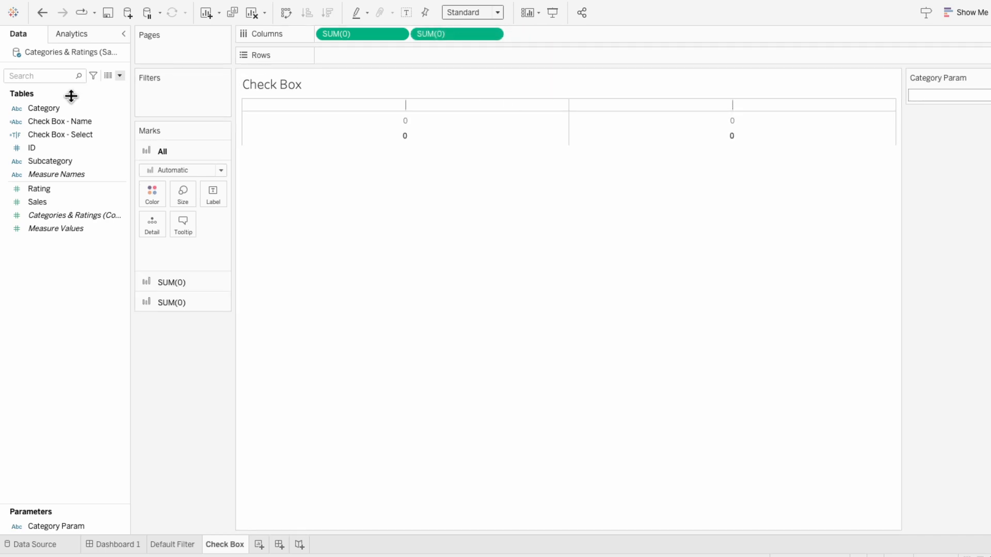
{"action": "left_click_drag", "start_coordinate": [51, 110], "coordinate": [332, 60]}
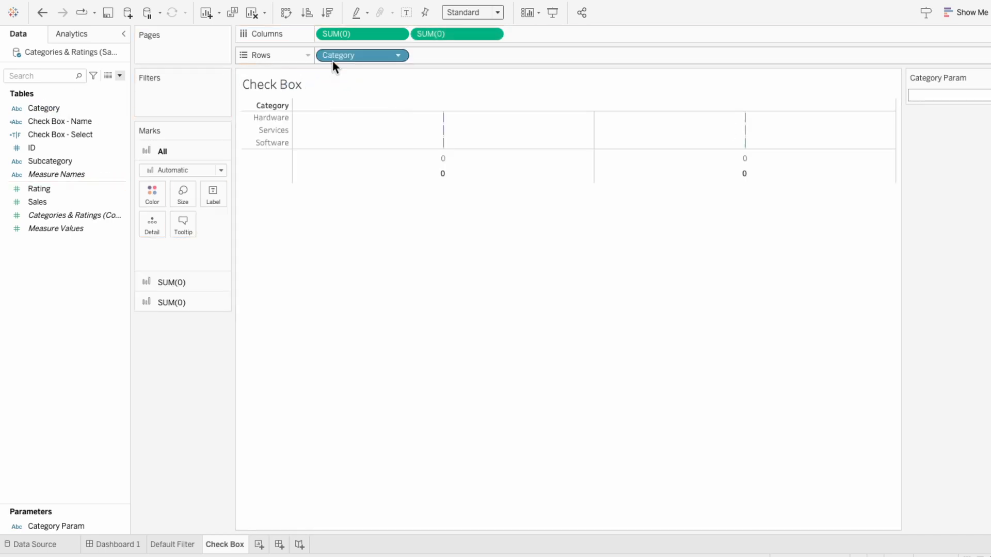
Step: Set the first SUM(0) marks to Shape, with Check Box - Name as detail and Check Box - Select controlling the shape
{"action": "left_click", "coordinate": [189, 281]}
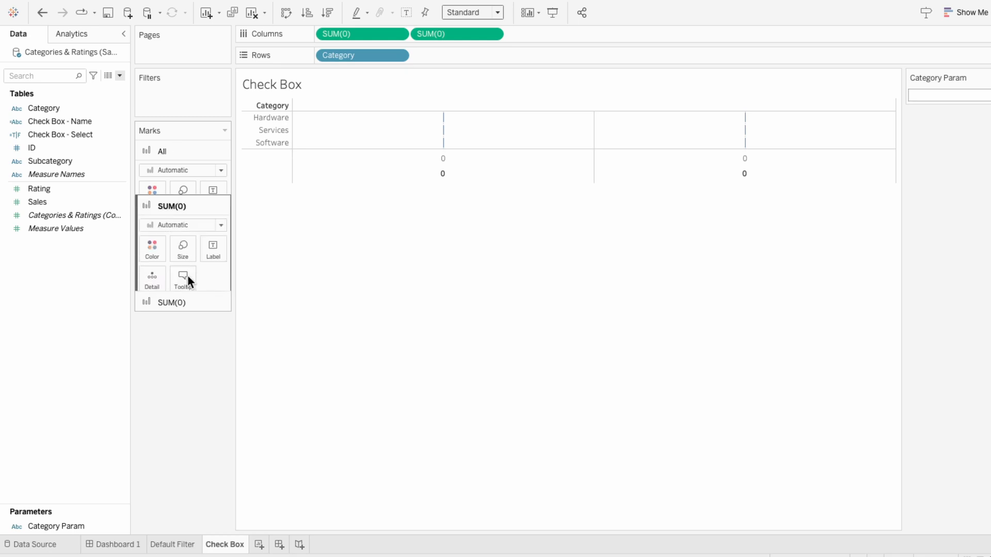
{"action": "left_click", "coordinate": [181, 191]}
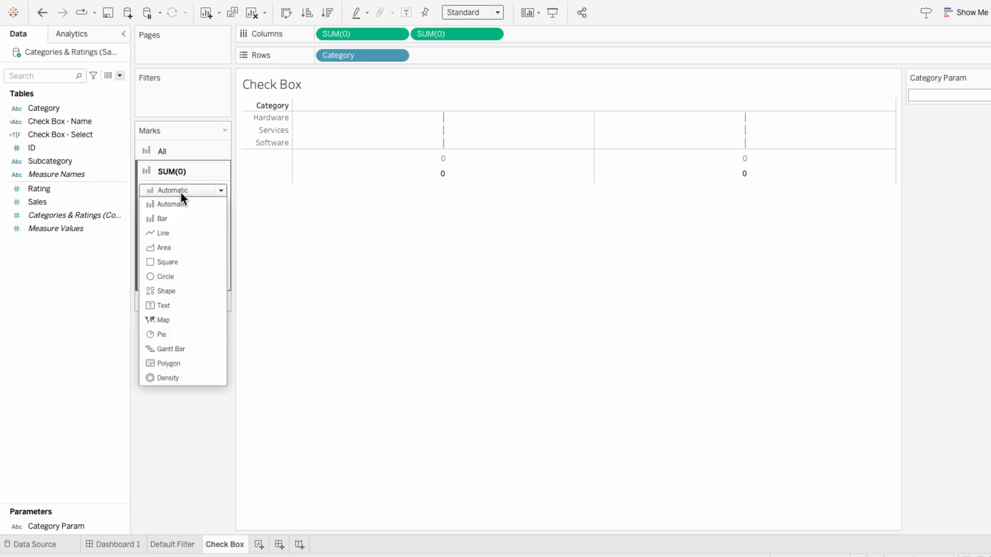
{"action": "left_click", "coordinate": [164, 290]}
{"action": "left_click_drag", "start_coordinate": [73, 123], "coordinate": [183, 268]}
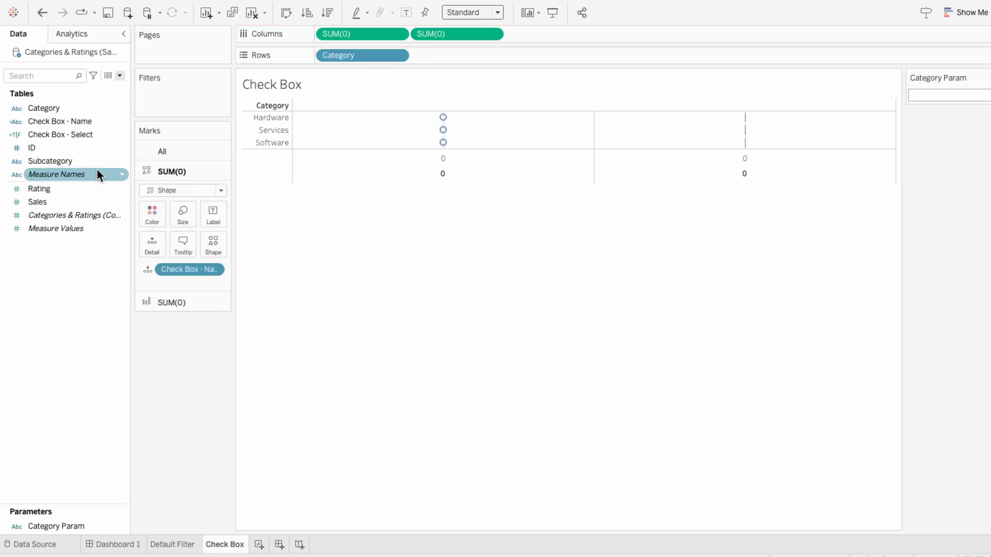
{"action": "left_click_drag", "start_coordinate": [78, 134], "coordinate": [189, 277]}
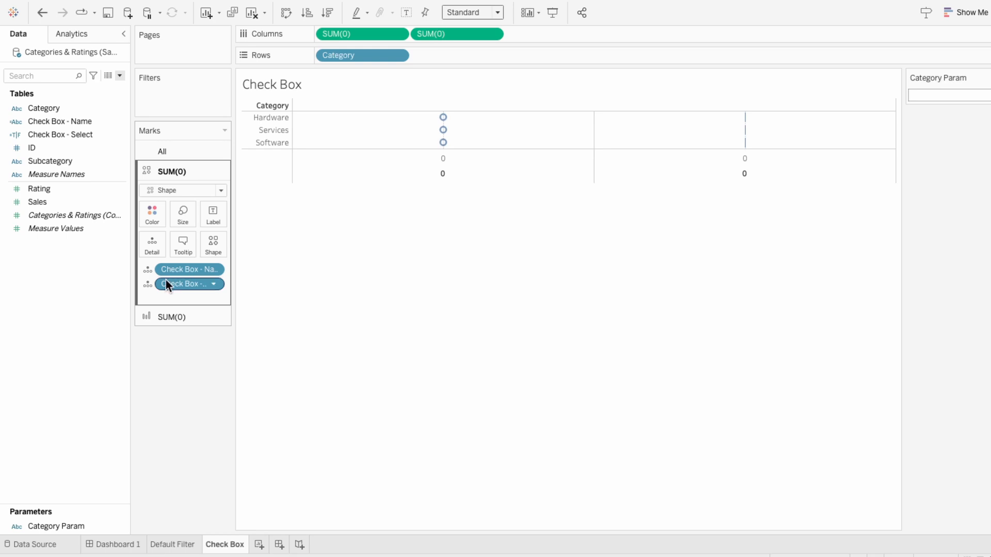
{"action": "left_click", "coordinate": [148, 284]}
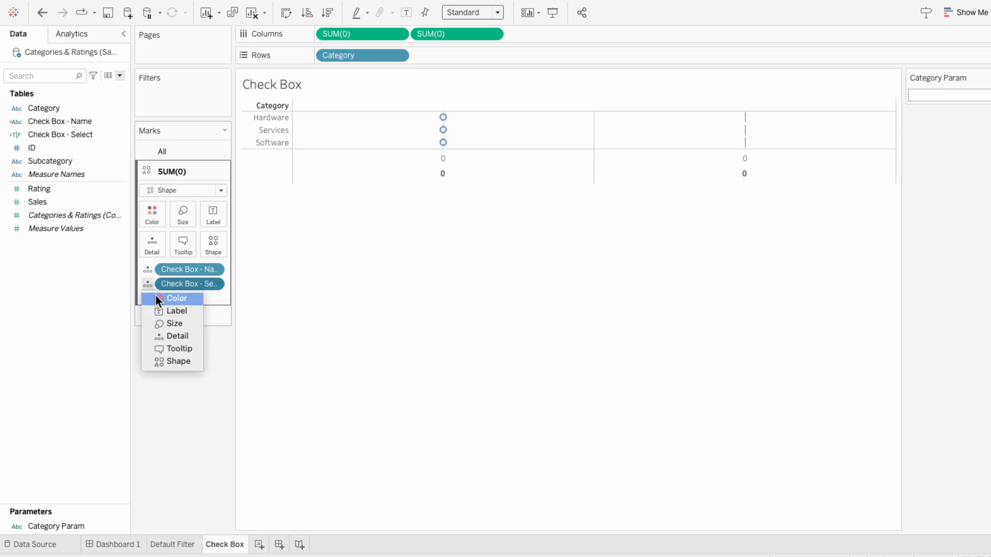
{"action": "left_click", "coordinate": [167, 361]}
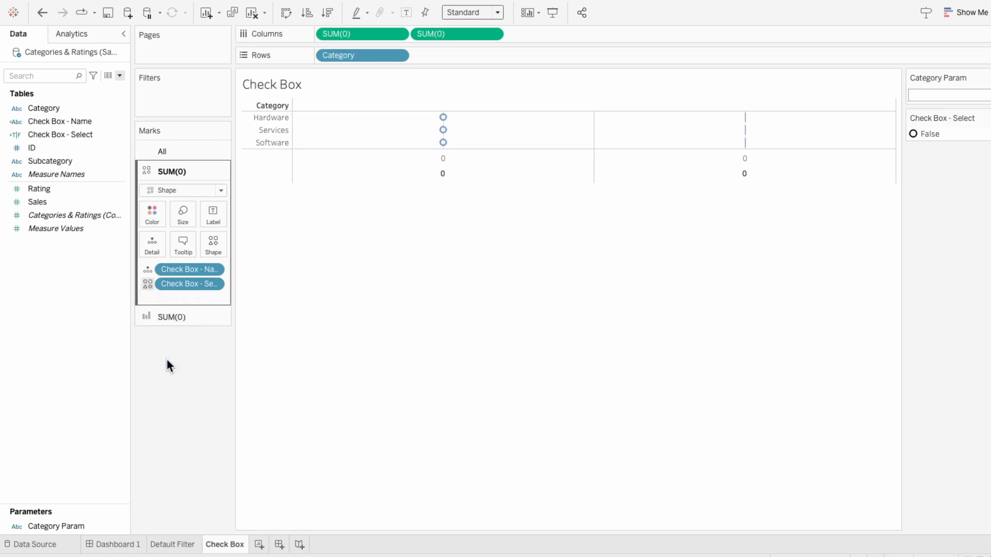
Step: Set the second SUM(0) marks to Bar, with Check Box - Name as detail and Category as the label
{"action": "left_click", "coordinate": [169, 317]}
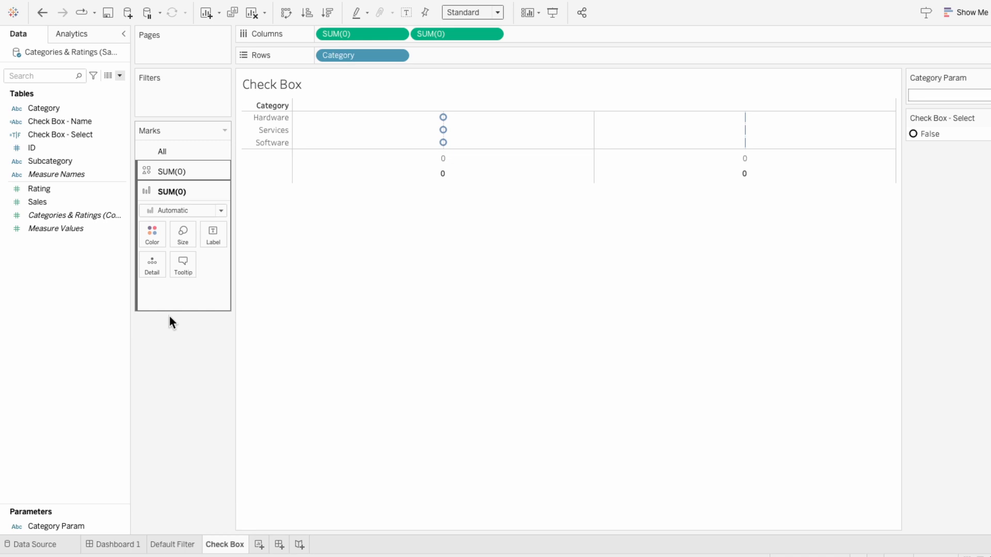
{"action": "left_click", "coordinate": [175, 209]}
{"action": "left_click", "coordinate": [175, 238]}
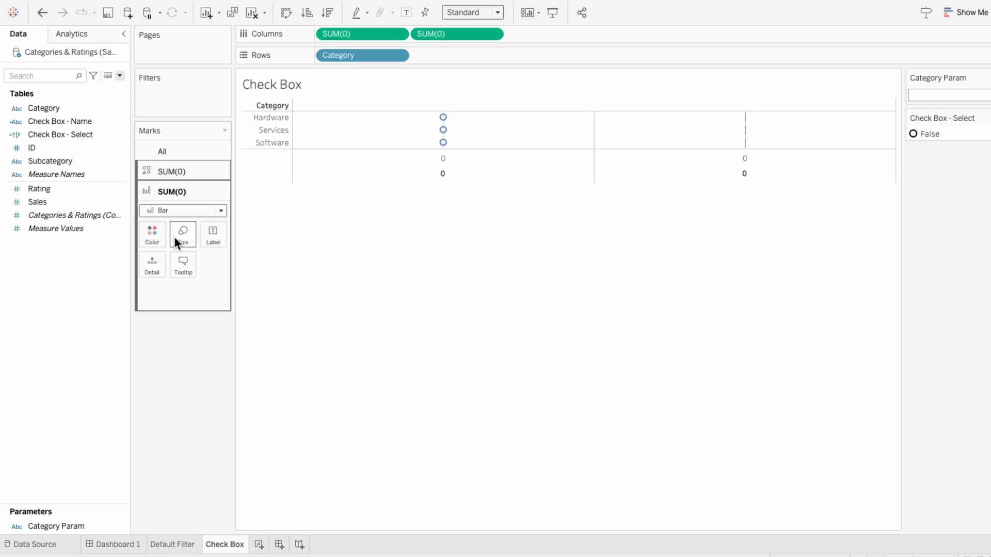
{"action": "left_click_drag", "start_coordinate": [80, 121], "coordinate": [172, 292]}
{"action": "left_click_drag", "start_coordinate": [66, 107], "coordinate": [169, 305]}
{"action": "left_click", "coordinate": [148, 304]}
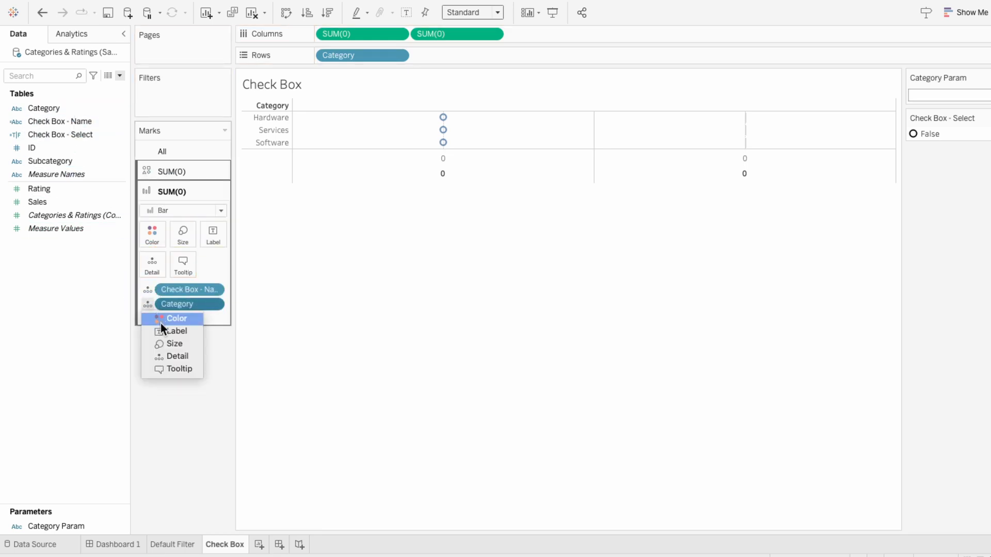
{"action": "left_click", "coordinate": [162, 330]}
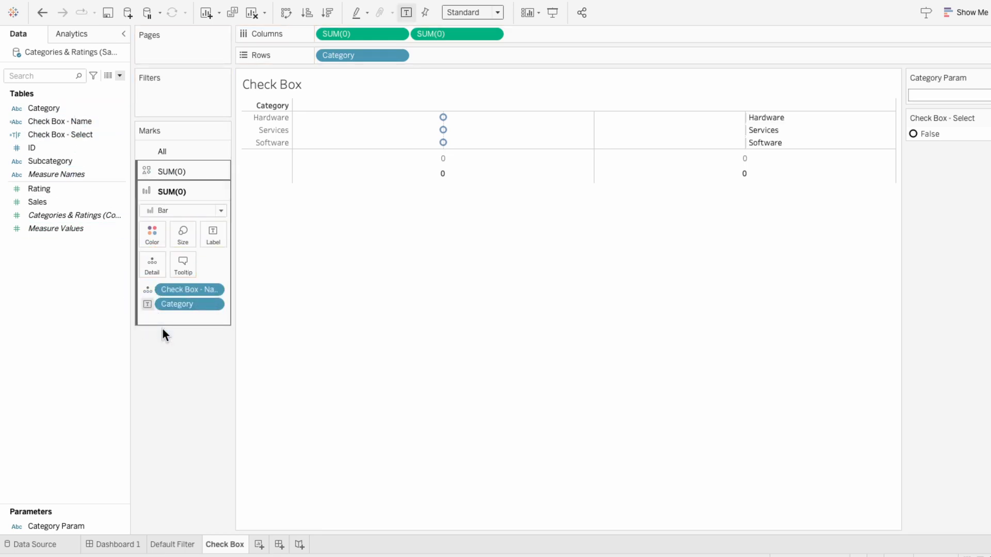
Step: Set the bar marks' color opacity to 0% and their border to None
{"action": "left_click", "coordinate": [150, 238]}
{"action": "left_click_drag", "start_coordinate": [174, 386], "coordinate": [136, 388]}
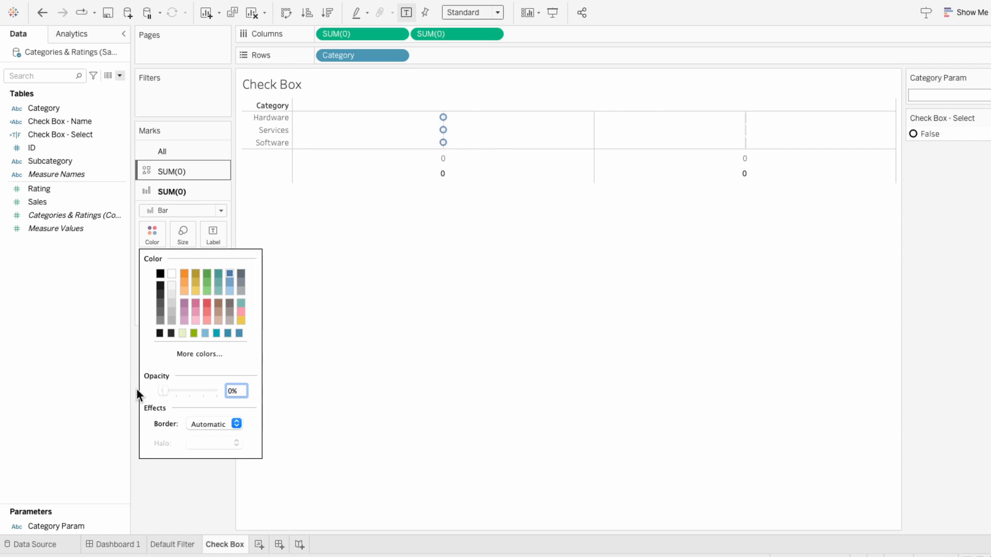
{"action": "left_click", "coordinate": [194, 417]}
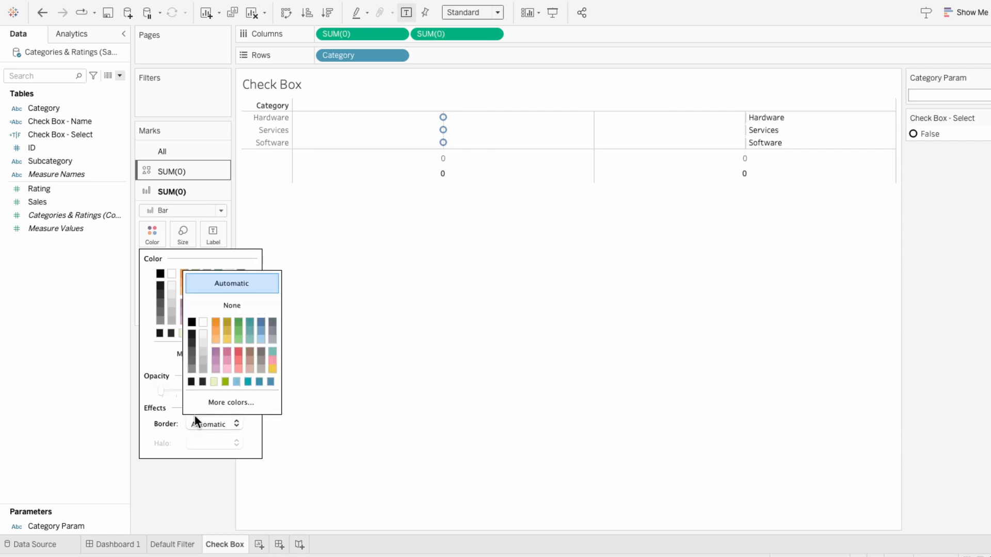
{"action": "left_click", "coordinate": [205, 305]}
{"action": "left_click", "coordinate": [184, 472]}
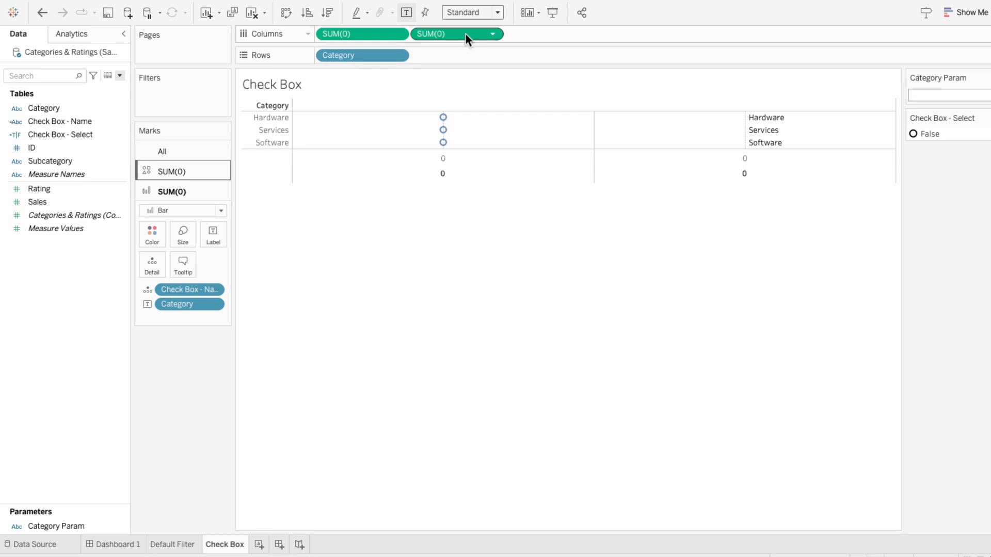
Step: Combine the two SUM(0) measures as a dual axis and hide the Category row header
{"action": "right_click", "coordinate": [425, 36]}
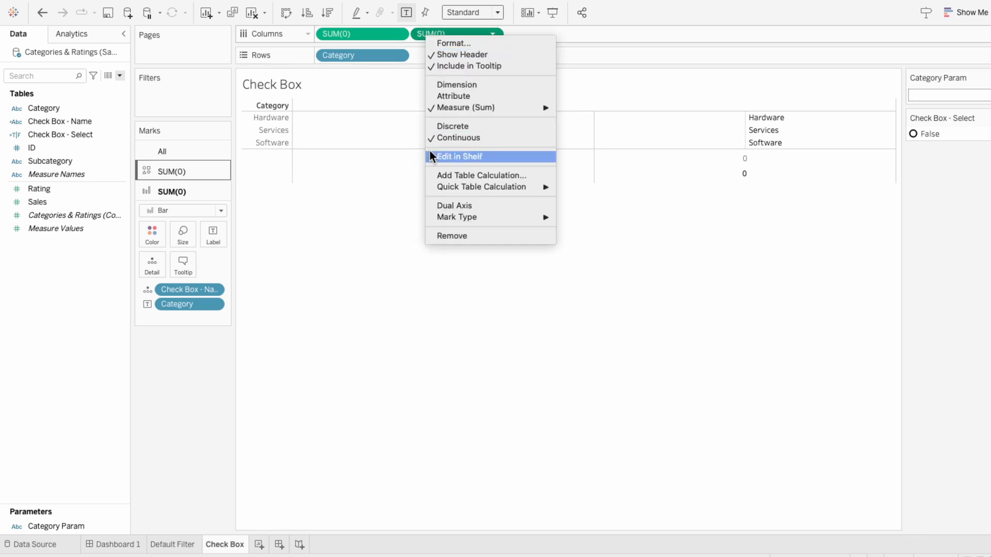
{"action": "left_click", "coordinate": [441, 206]}
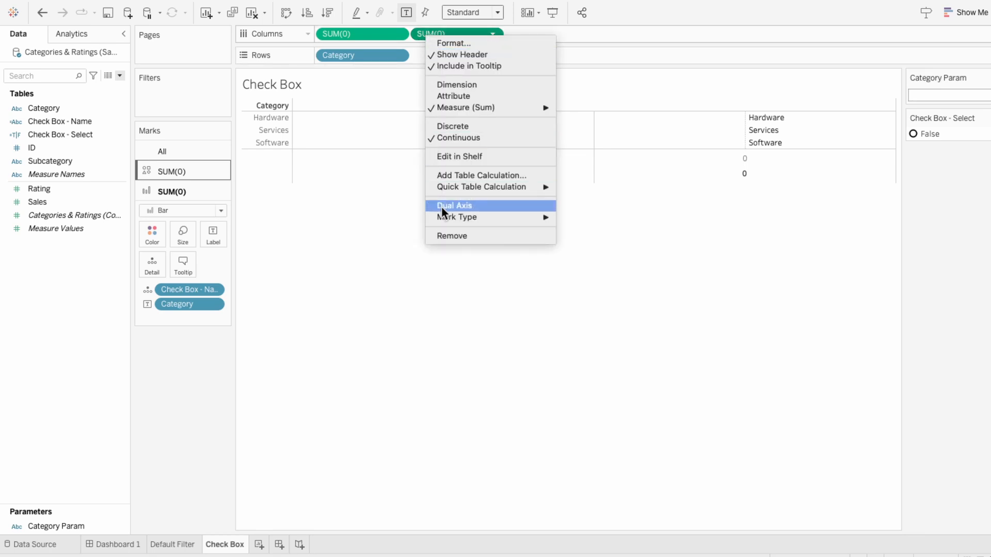
{"action": "right_click", "coordinate": [363, 58]}
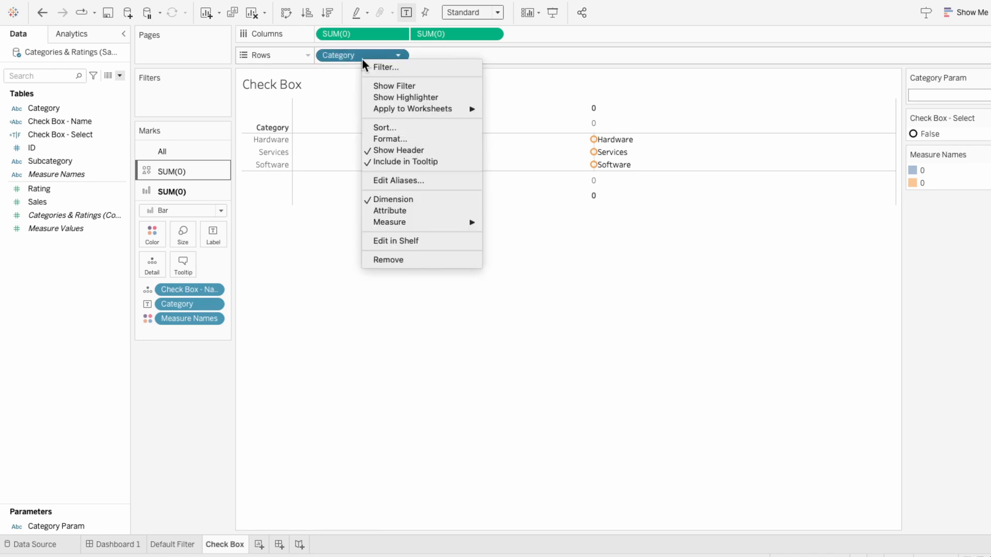
{"action": "left_click", "coordinate": [373, 150]}
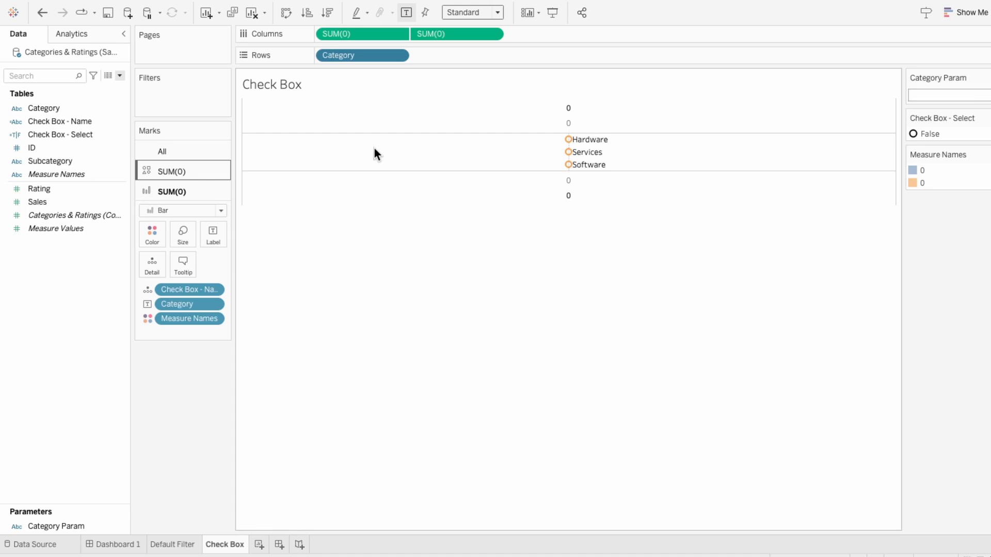
Step: Set a custom range on the bar marks' upper axis with a fixed start of -3 and a fixed end of 5
{"action": "right_click", "coordinate": [558, 121]}
{"action": "left_click", "coordinate": [567, 129]}
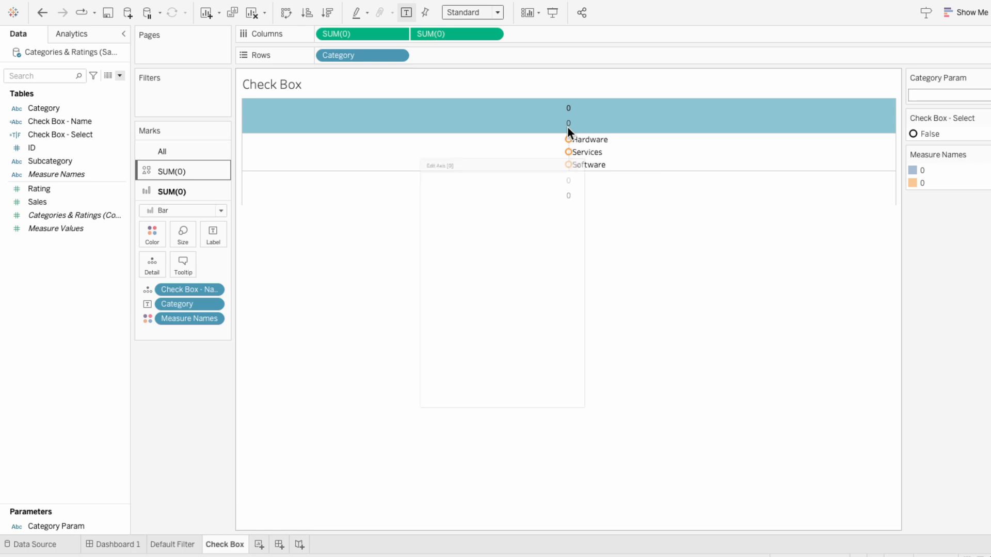
{"action": "left_click", "coordinate": [399, 211]}
{"action": "left_click", "coordinate": [392, 256]}
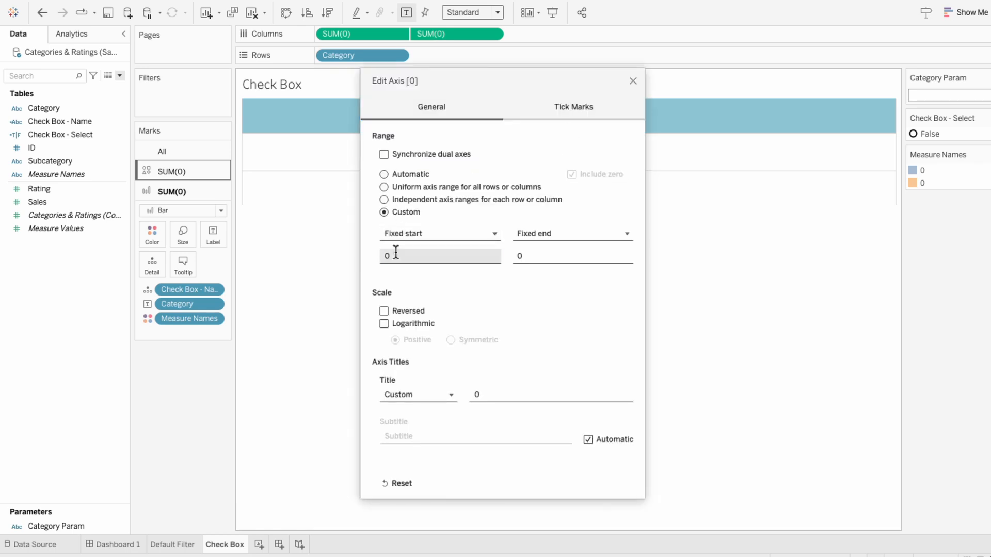
{"action": "left_click_drag", "start_coordinate": [472, 83], "coordinate": [833, 119]}
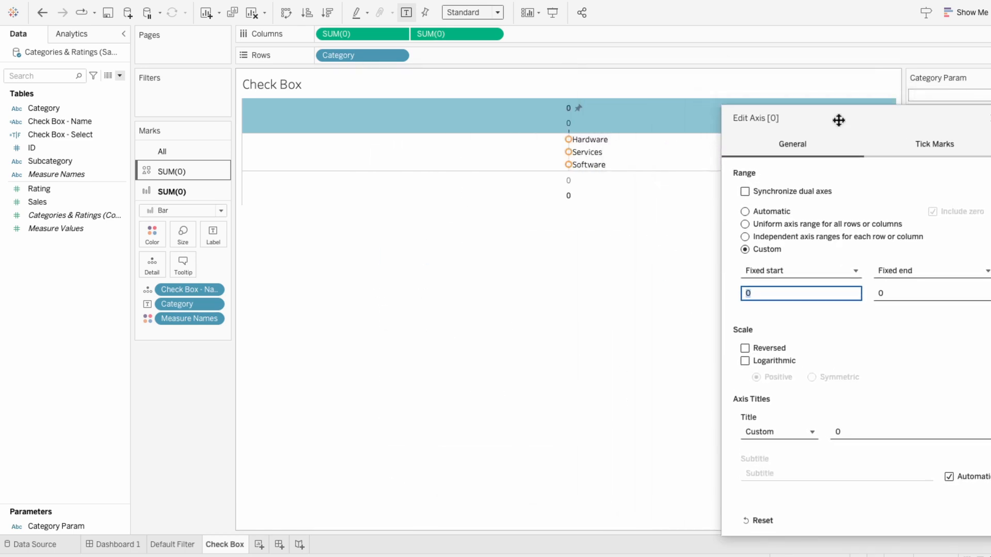
{"action": "type", "text": "-3"}
{"action": "key", "text": "Tab"}
{"action": "type", "text": "5"}
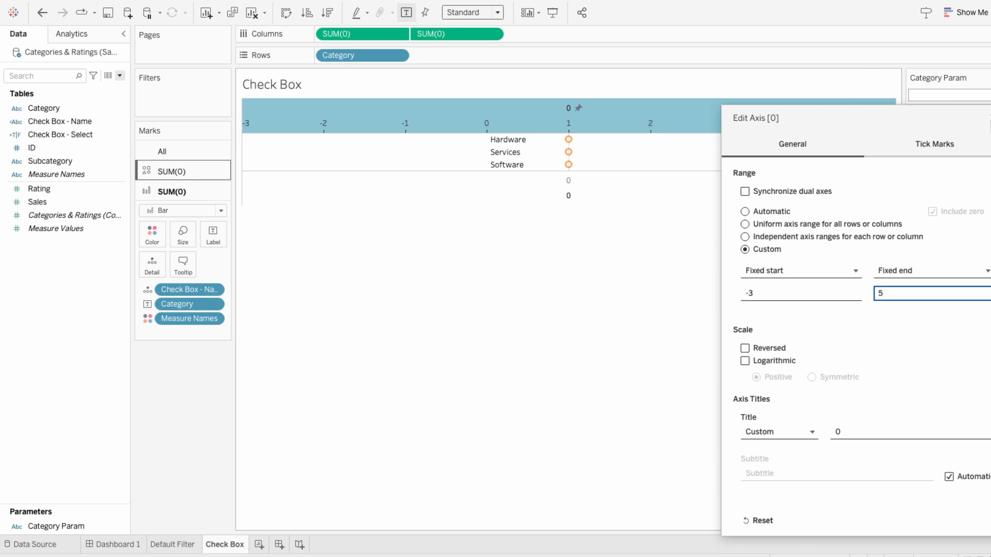
{"action": "left_click", "coordinate": [986, 118]}
Step: Fix the shape marks' lower axis range from -1 to 5 and hide the axis headers
{"action": "right_click", "coordinate": [602, 186]}
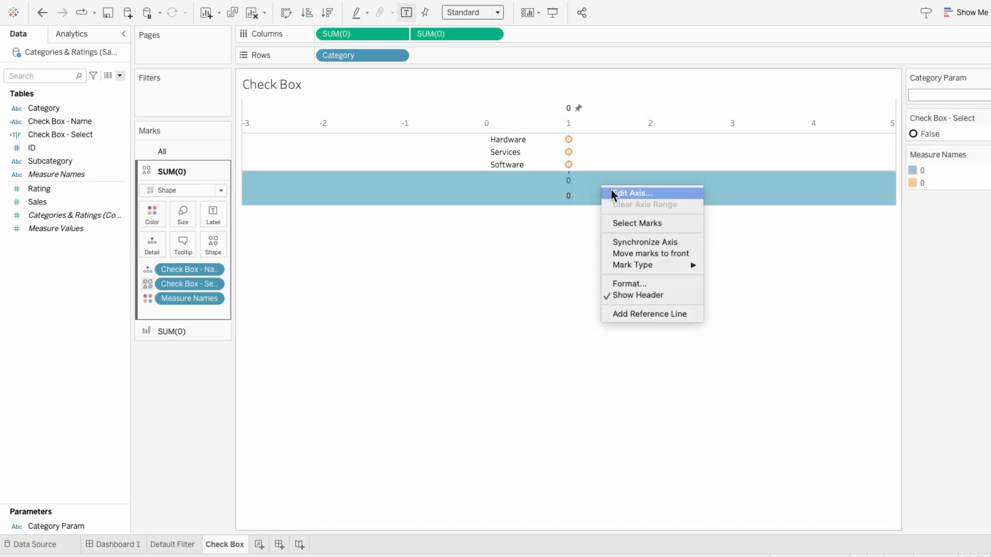
{"action": "left_click", "coordinate": [611, 191]}
{"action": "left_click_drag", "start_coordinate": [512, 98], "coordinate": [846, 151]}
{"action": "left_click", "coordinate": [731, 263]}
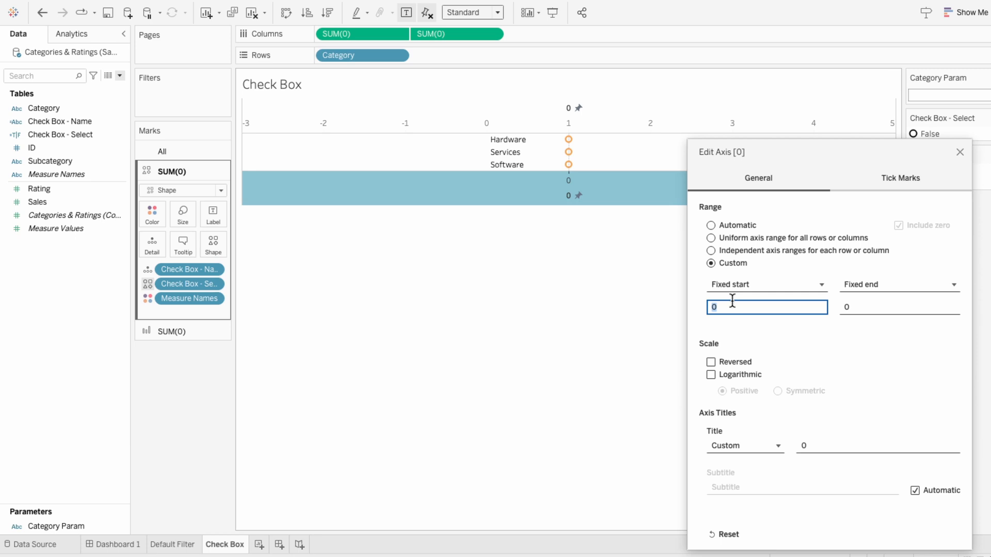
{"action": "type", "text": "-1"}
{"action": "key", "text": "Tab"}
{"action": "key", "text": "Tab"}
{"action": "type", "text": "5"}
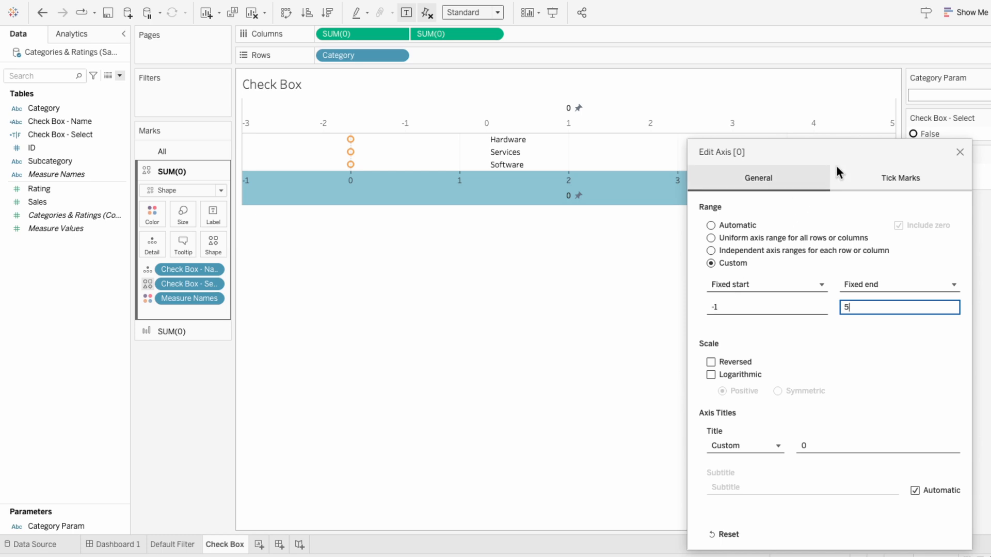
{"action": "left_click", "coordinate": [960, 152]}
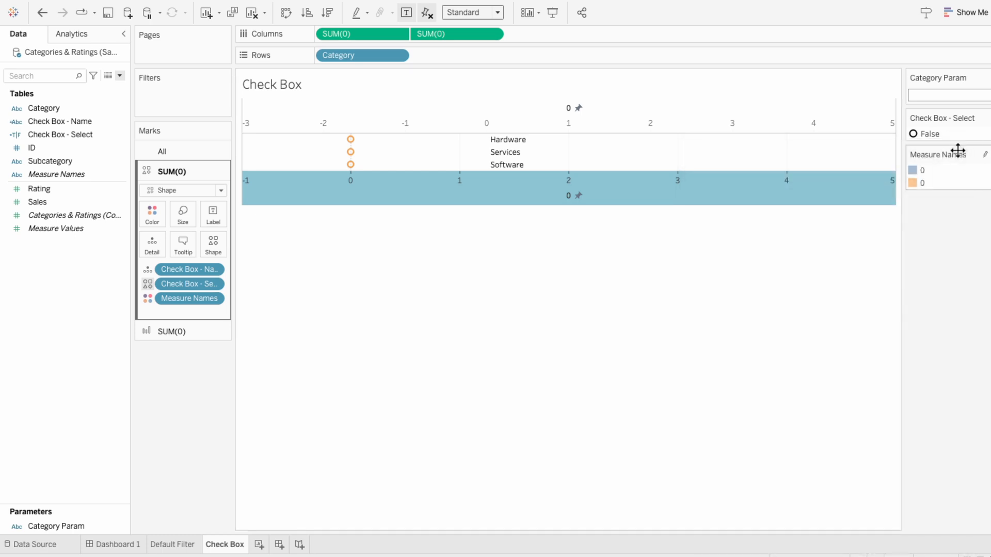
{"action": "right_click", "coordinate": [494, 186]}
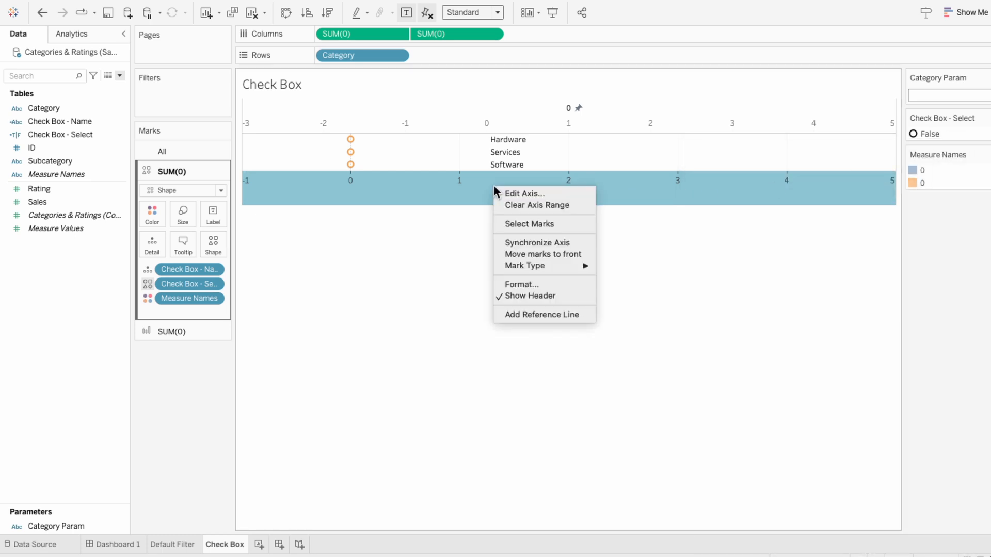
{"action": "left_click", "coordinate": [506, 295]}
Step: Format the sheet borders with the row divider and column divider panes set to None
{"action": "right_click", "coordinate": [424, 121]}
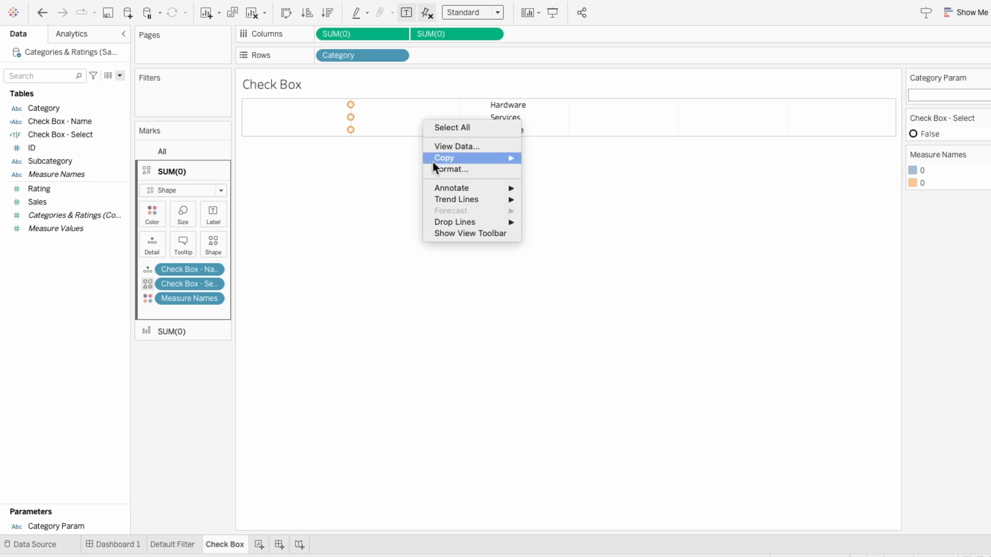
{"action": "left_click", "coordinate": [434, 170]}
{"action": "left_click", "coordinate": [56, 55]}
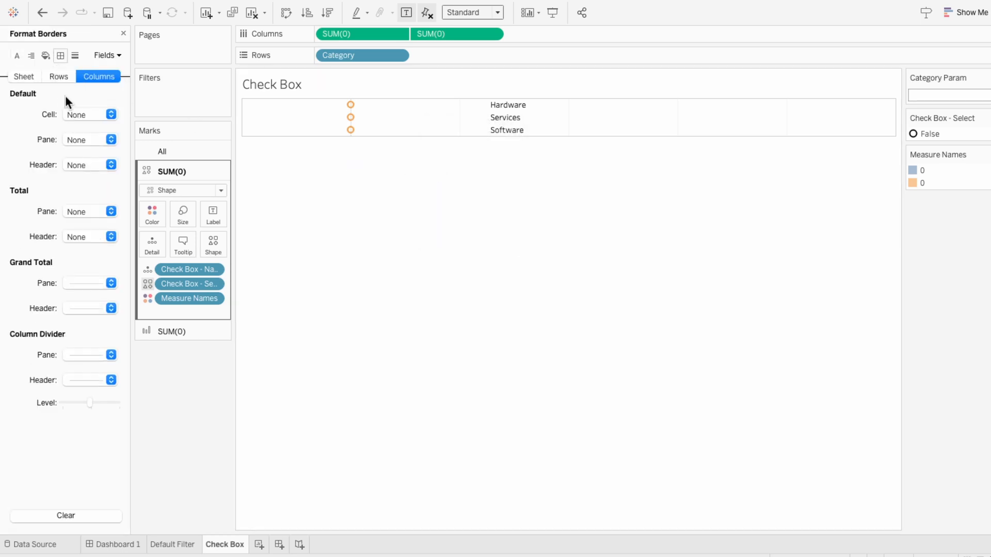
{"action": "left_click", "coordinate": [83, 355]}
{"action": "left_click", "coordinate": [32, 385]}
{"action": "left_click", "coordinate": [98, 282]}
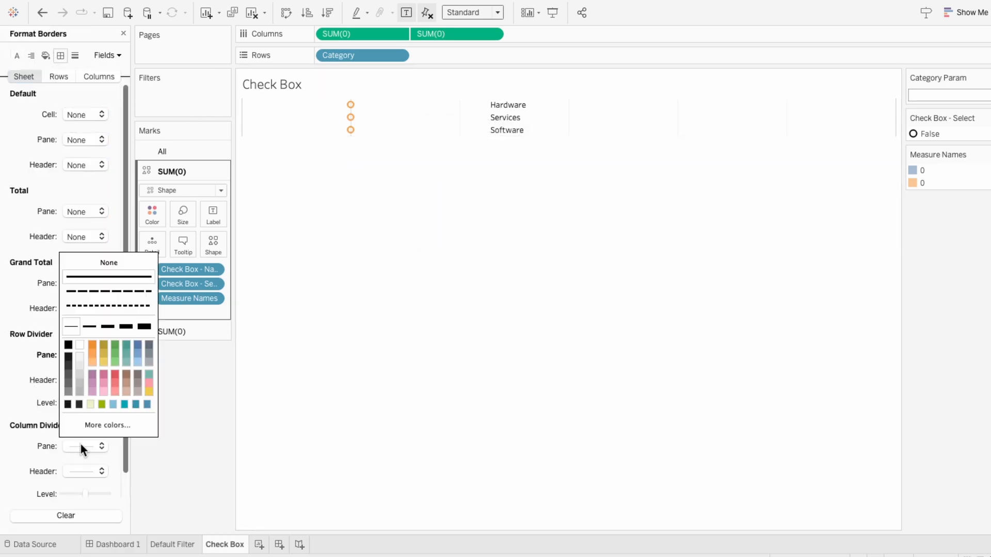
{"action": "left_click", "coordinate": [54, 311]}
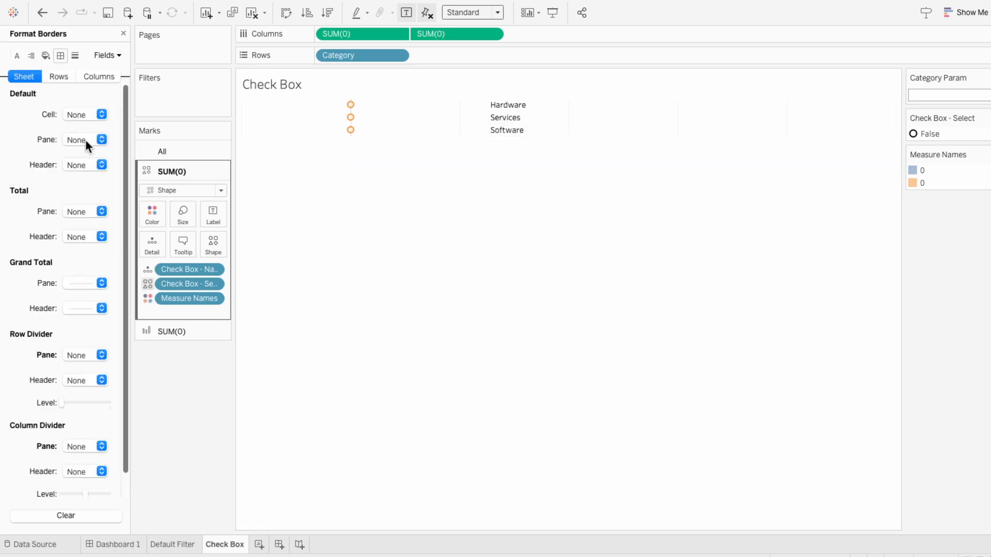
Step: Format the lines with the sheet's zero lines and the columns' grid lines set to None
{"action": "left_click", "coordinate": [75, 54]}
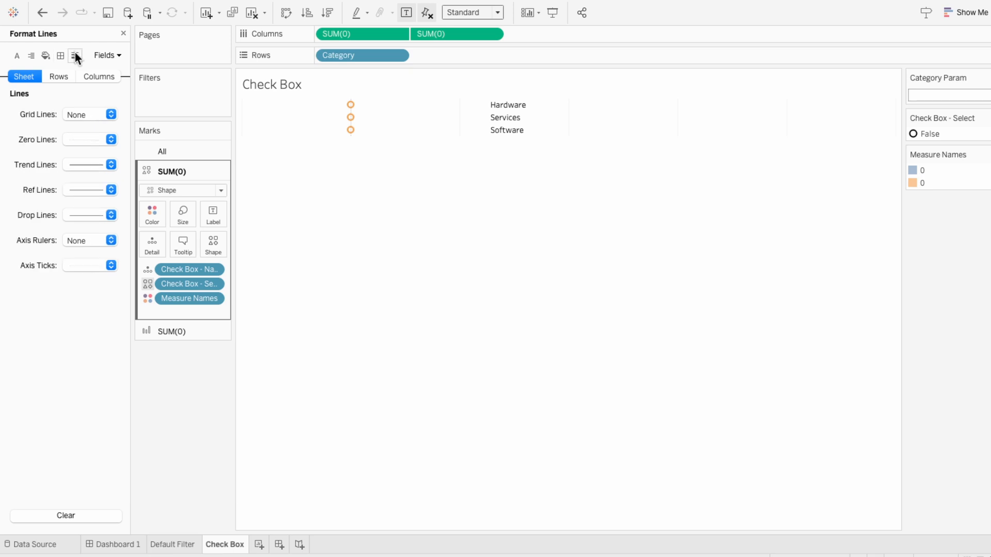
{"action": "left_click", "coordinate": [76, 141]}
{"action": "left_click", "coordinate": [75, 160]}
{"action": "left_click", "coordinate": [98, 77]}
{"action": "left_click", "coordinate": [77, 114]}
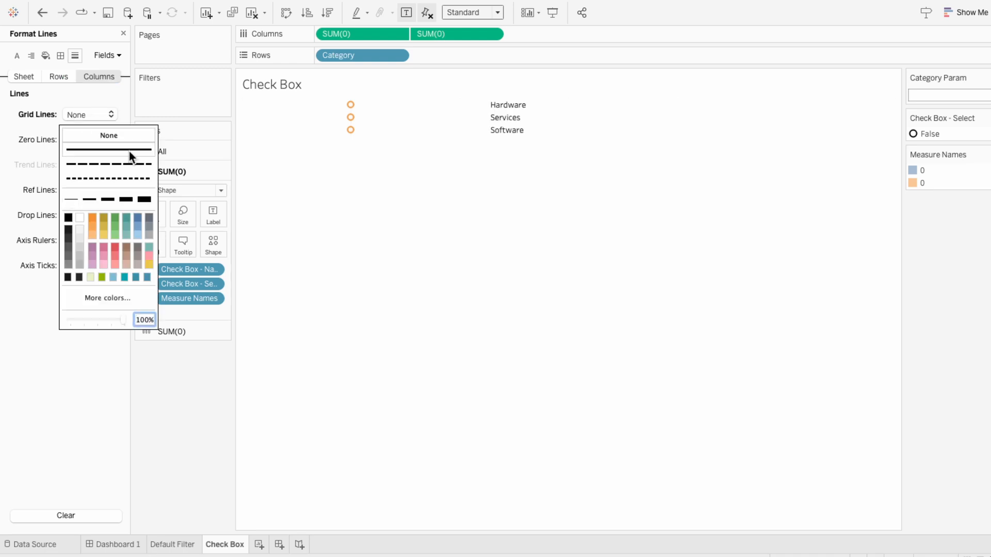
Step: Remove Measure Names from the color of all marks
{"action": "left_click", "coordinate": [252, 179]}
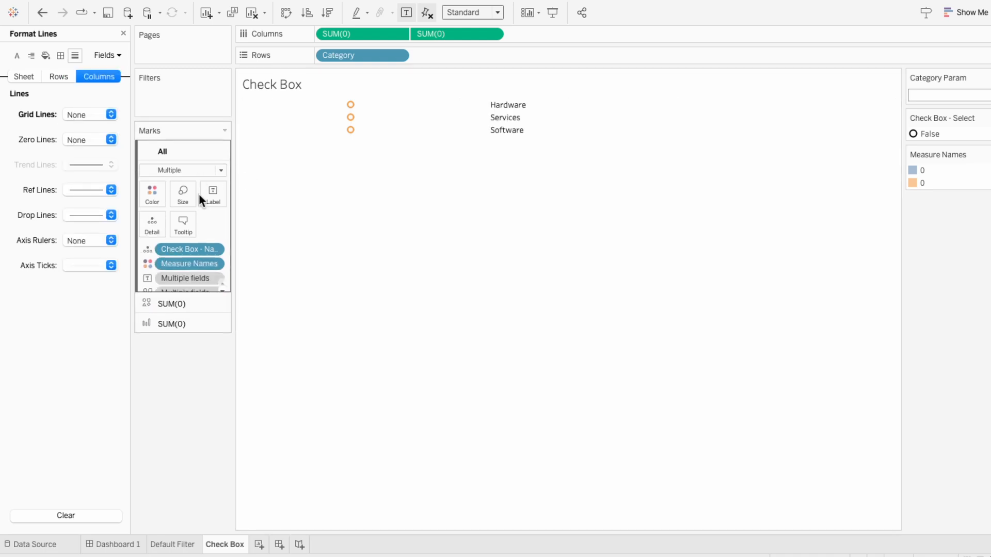
{"action": "key", "text": "Delete"}
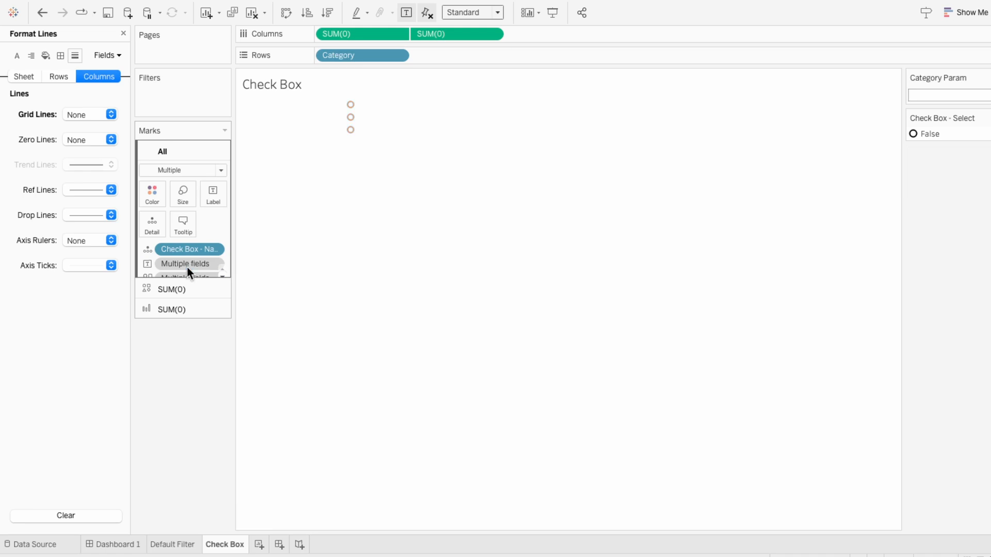
Step: Place the Check Box sheet without its title in Dashboard 1's Check Box card and remove the Category Param control
{"action": "left_click", "coordinate": [129, 545]}
{"action": "left_click", "coordinate": [124, 33]}
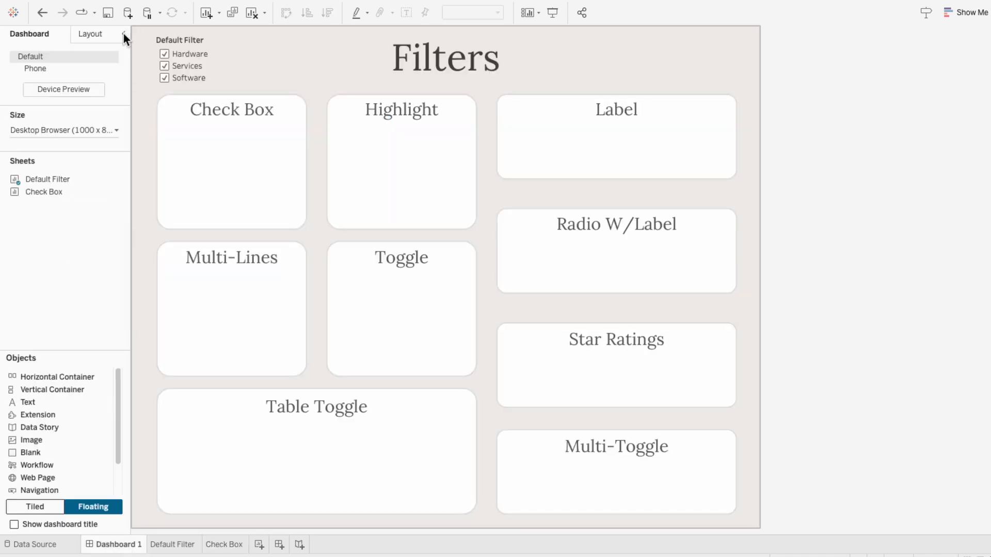
{"action": "left_click_drag", "start_coordinate": [44, 191], "coordinate": [170, 119]}
{"action": "right_click", "coordinate": [202, 128]}
{"action": "left_click", "coordinate": [214, 156]}
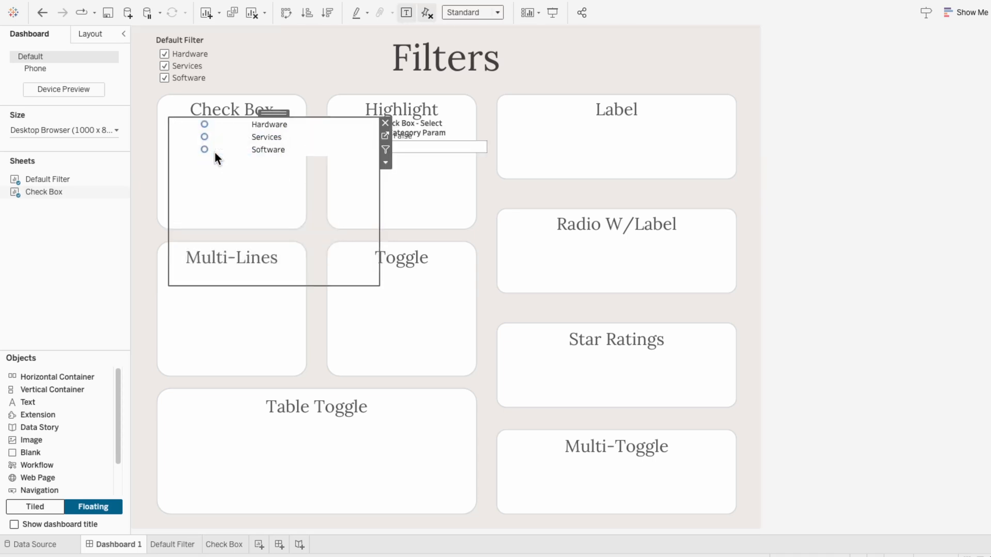
{"action": "left_click", "coordinate": [449, 131]}
{"action": "left_click", "coordinate": [495, 132]}
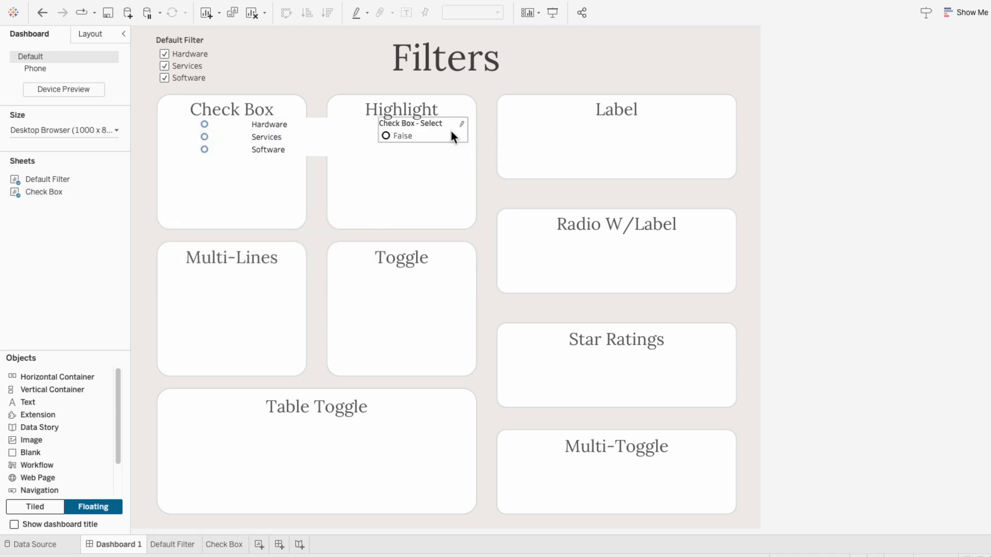
Step: Fit the Check Box sheet to Entire View and resize it to fit inside the Check Box card
{"action": "left_click", "coordinate": [307, 171]}
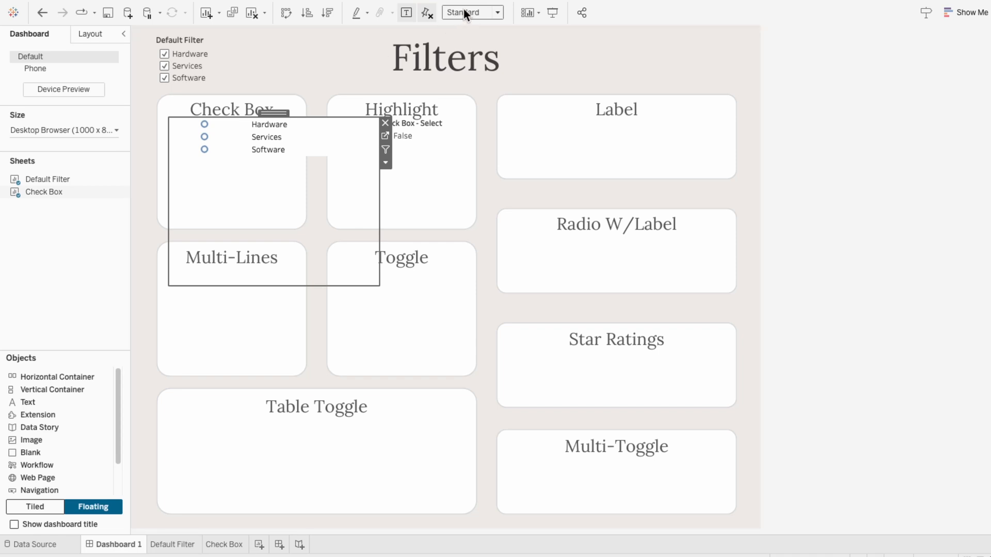
{"action": "left_click", "coordinate": [463, 12]}
{"action": "left_click", "coordinate": [469, 52]}
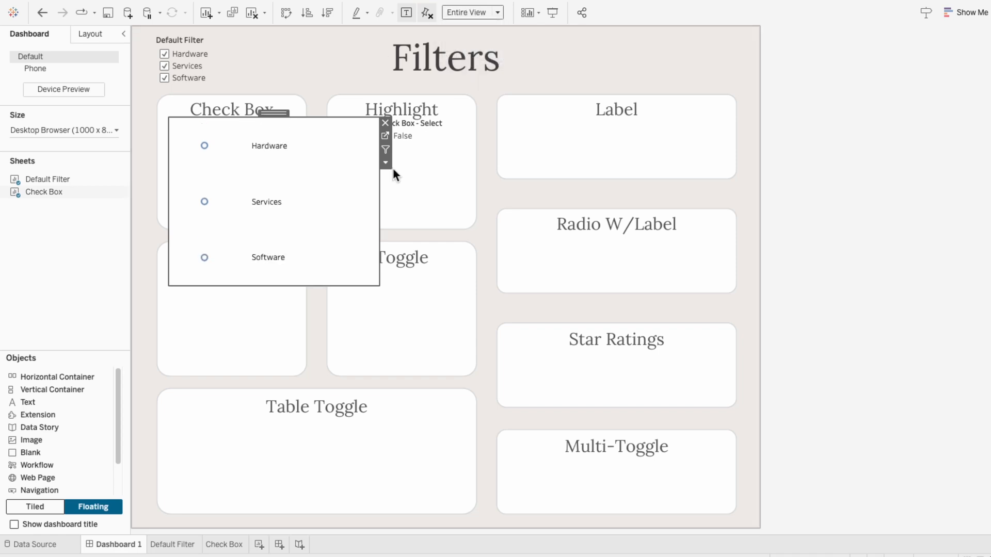
{"action": "left_click_drag", "start_coordinate": [379, 282], "coordinate": [297, 222]}
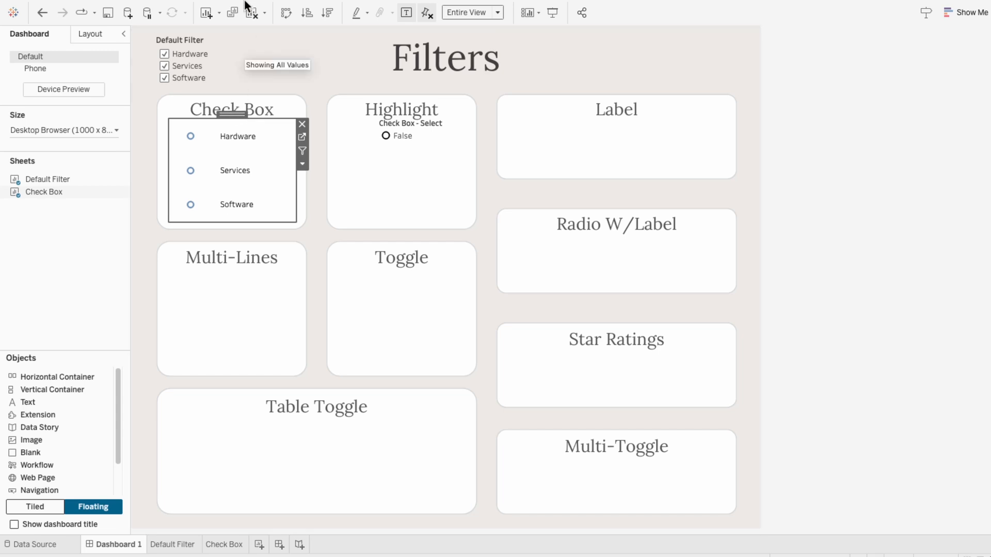
Step: Add a change parameter action named Check Box Param to the dashboard with only the Check Box sheet as source
{"action": "left_click", "coordinate": [212, 6]}
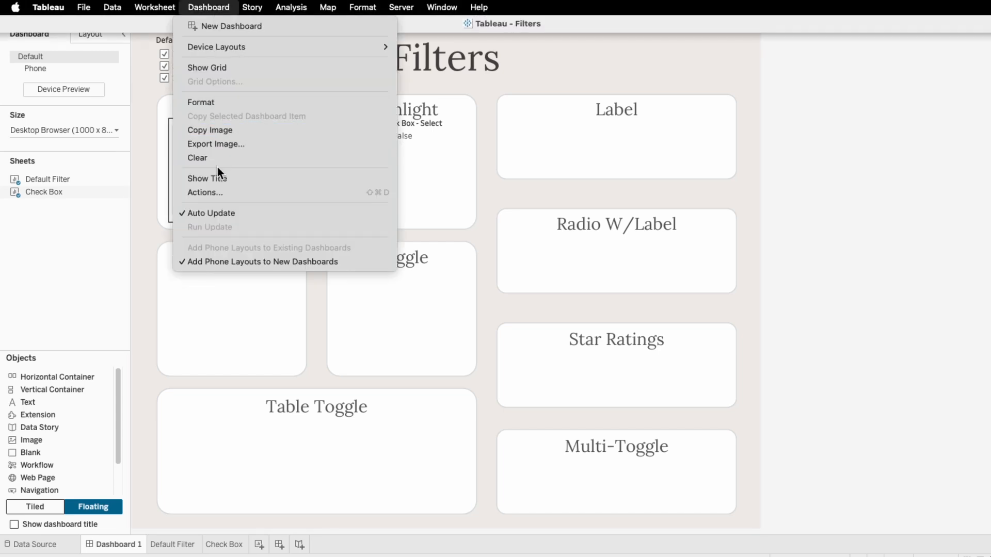
{"action": "left_click", "coordinate": [218, 192]}
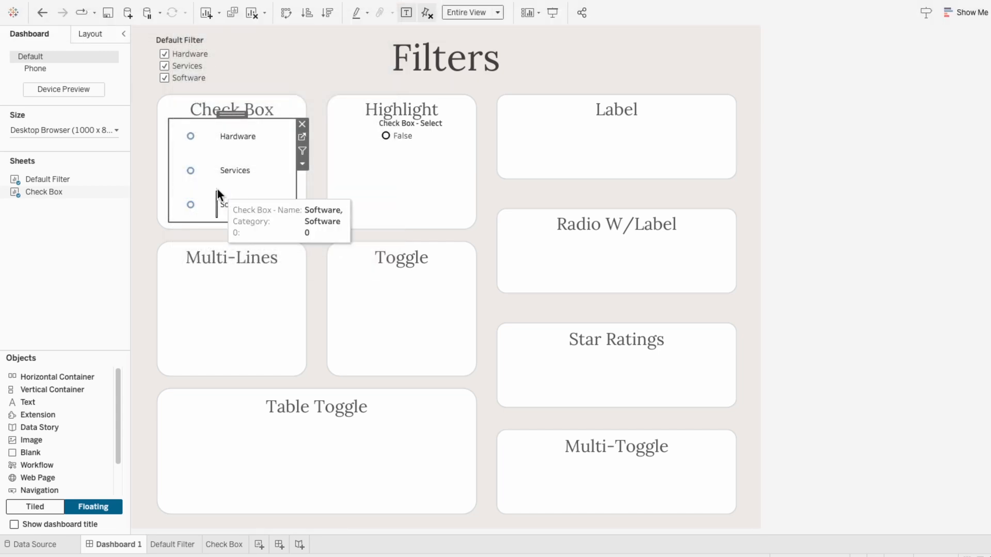
{"action": "left_click", "coordinate": [365, 366]}
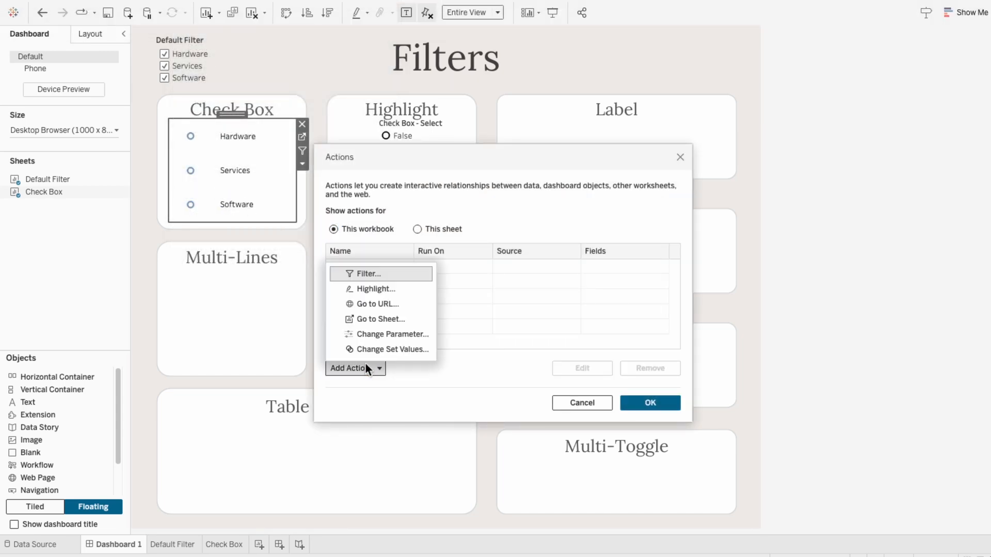
{"action": "left_click", "coordinate": [370, 334]}
{"action": "type", "text": "Check Box Param"}
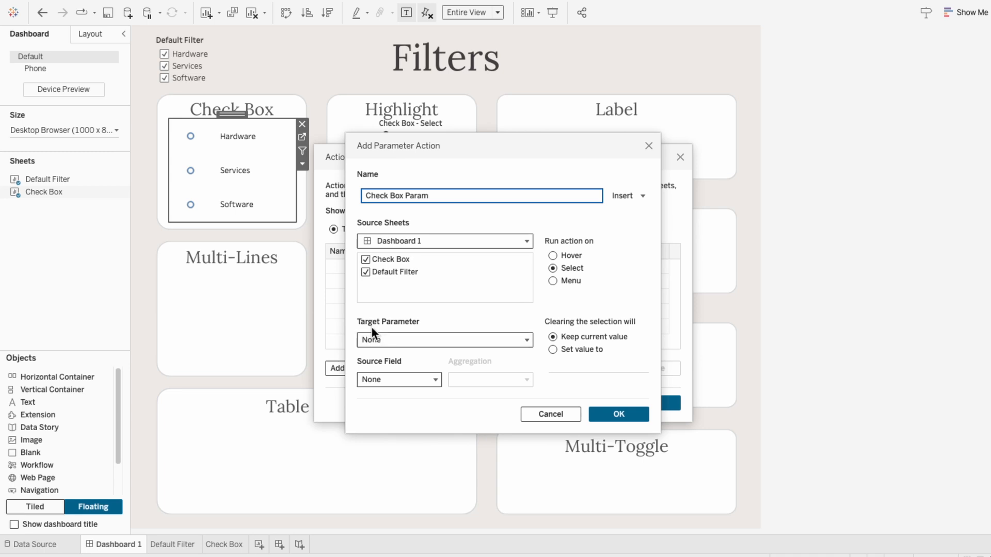
{"action": "left_click", "coordinate": [366, 273]}
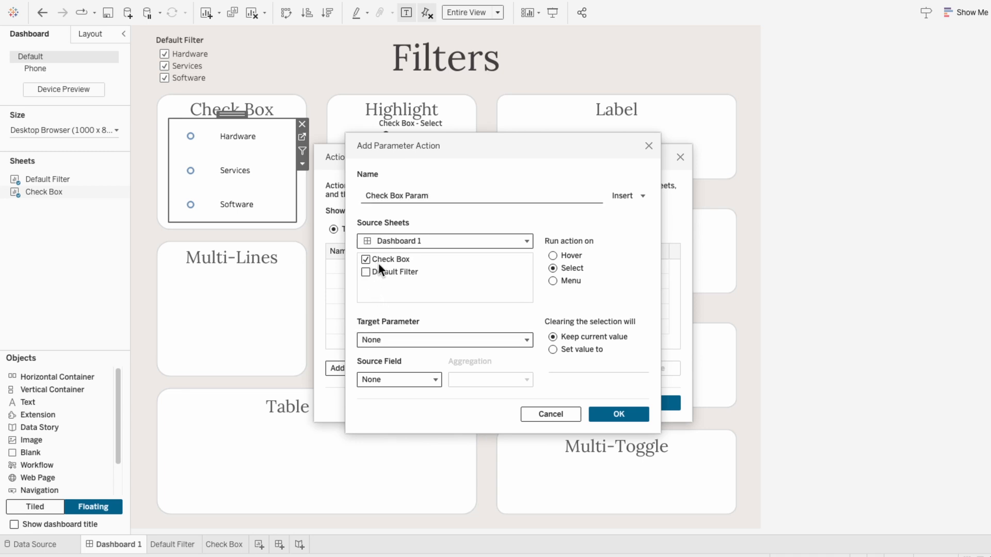
Step: Target the action at Category Param with Check Box - Name as the source field, and save the action
{"action": "left_click", "coordinate": [382, 338]}
{"action": "left_click", "coordinate": [391, 374]}
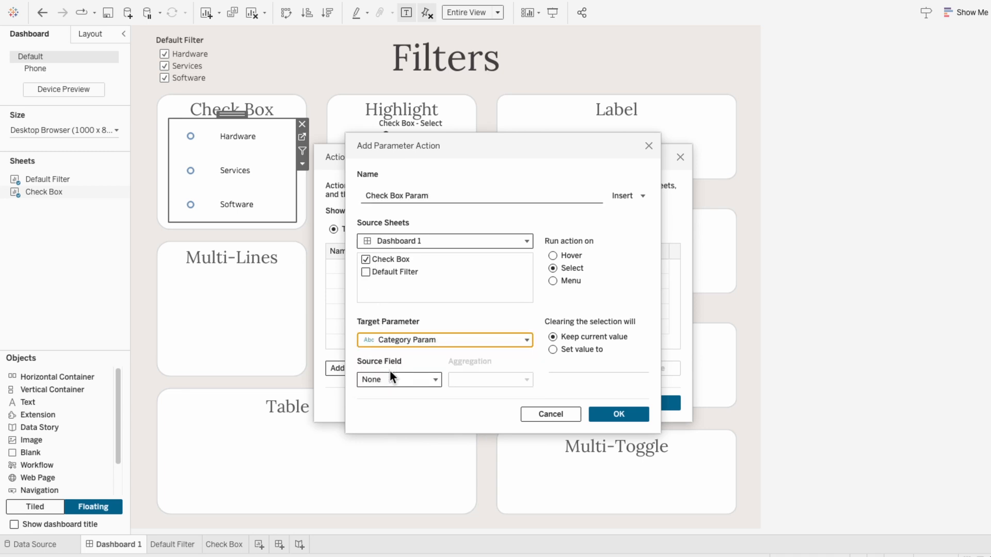
{"action": "left_click", "coordinate": [391, 379]}
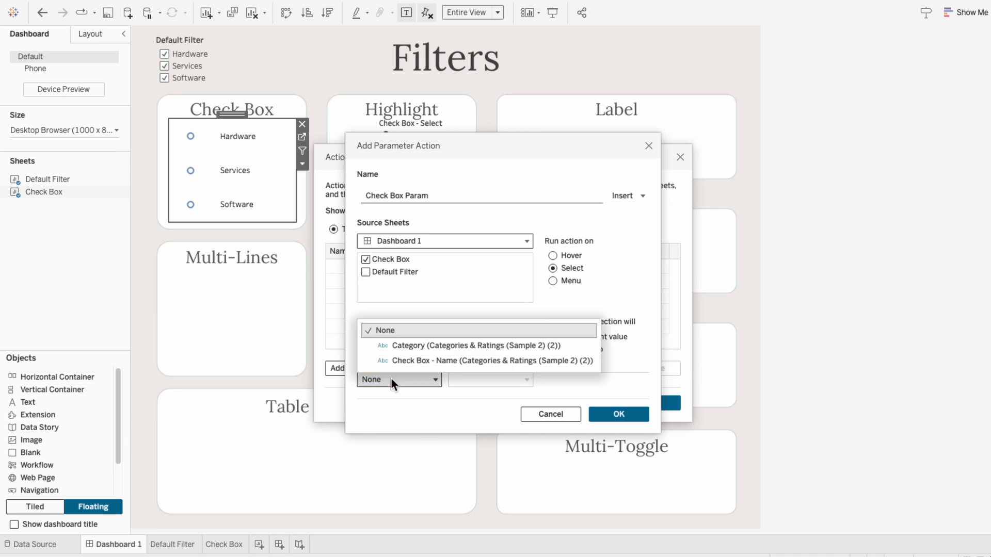
{"action": "left_click", "coordinate": [394, 360]}
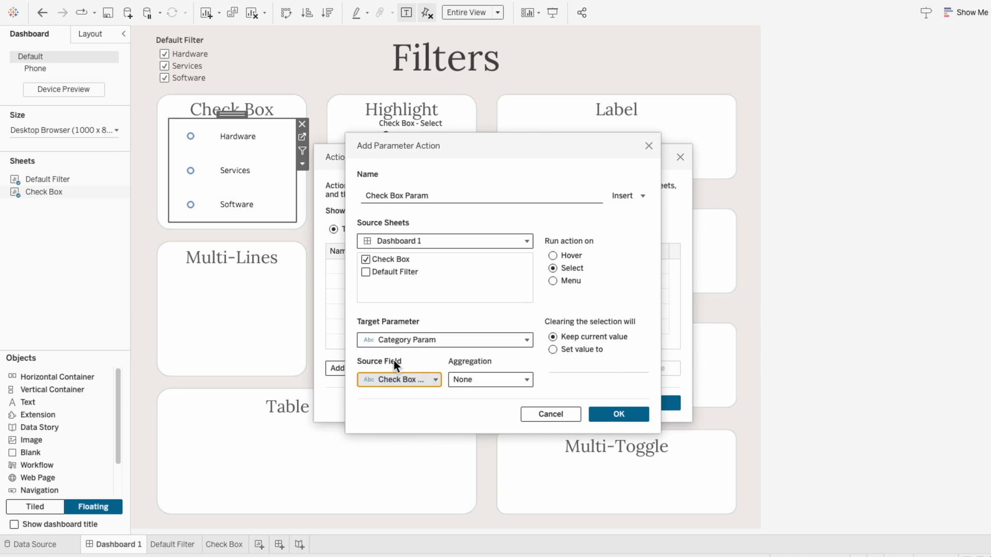
{"action": "left_click", "coordinate": [626, 413]}
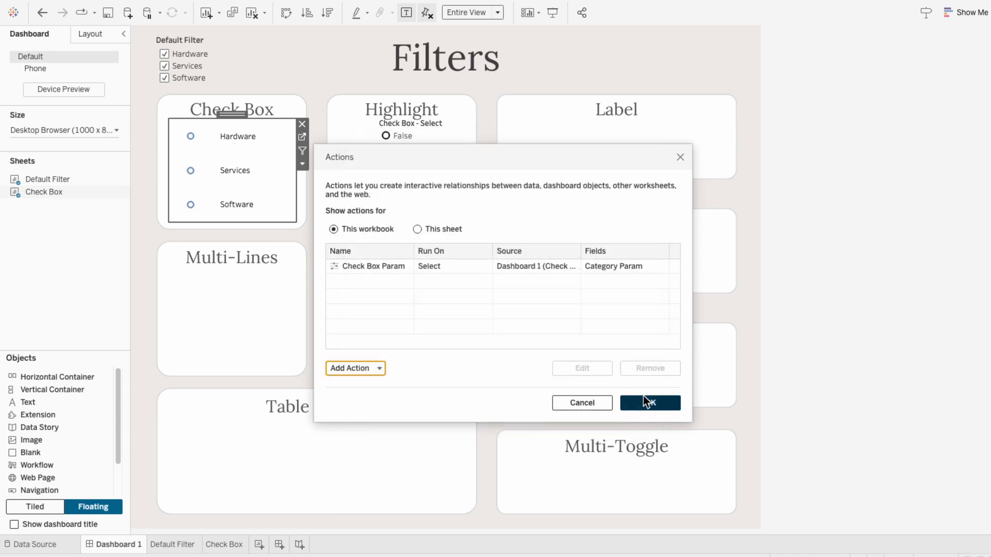
{"action": "left_click", "coordinate": [643, 400]}
Step: Select the Software mark in the Check Box sheet and enlarge the Check Box - Select legend to fit both entries
{"action": "left_click", "coordinate": [190, 204]}
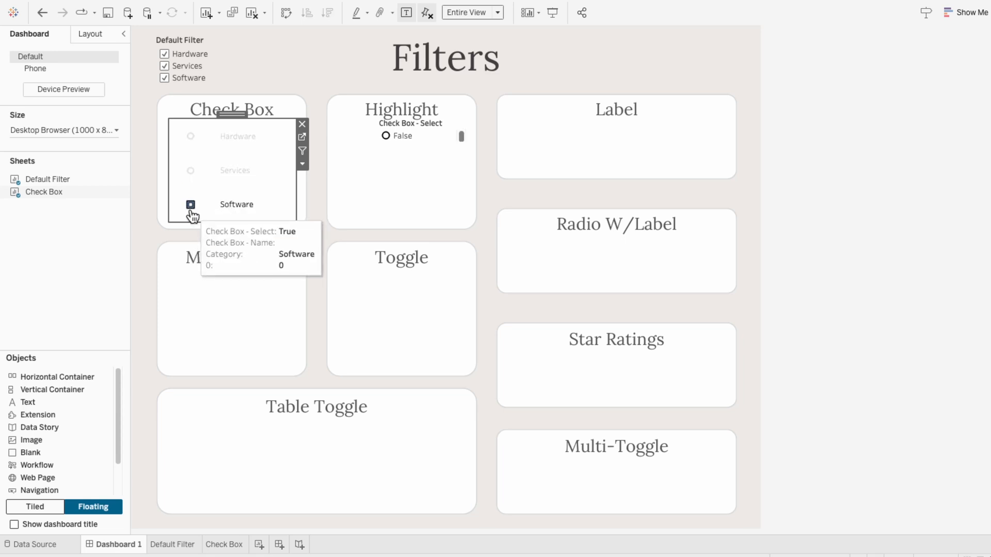
{"action": "left_click", "coordinate": [434, 132]}
{"action": "left_click_drag", "start_coordinate": [431, 145], "coordinate": [400, 155]}
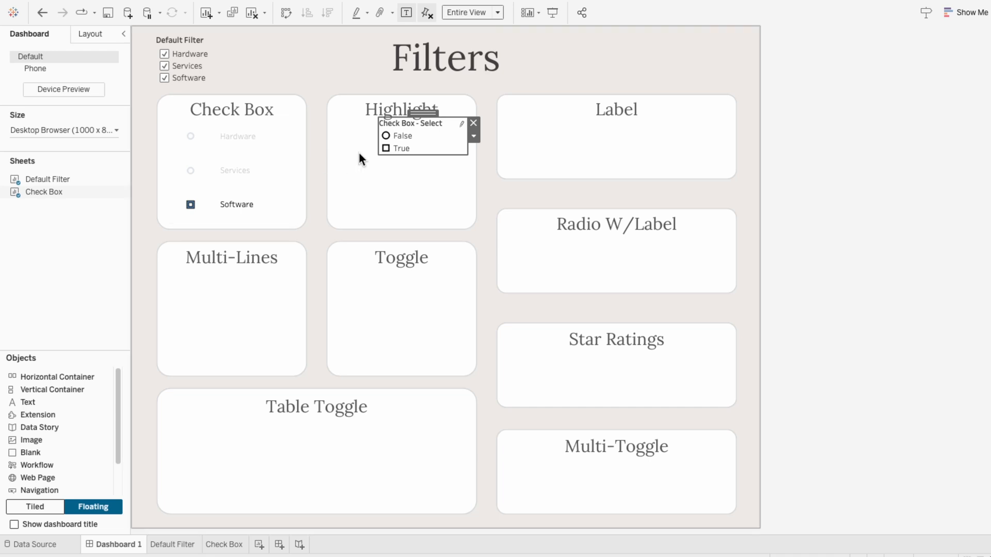
Step: Assign Filter Images palette shapes to Check Box - Select: the plain grey box for False and the grey box with pink tick for True
{"action": "left_click", "coordinate": [475, 136]}
{"action": "left_click", "coordinate": [478, 146]}
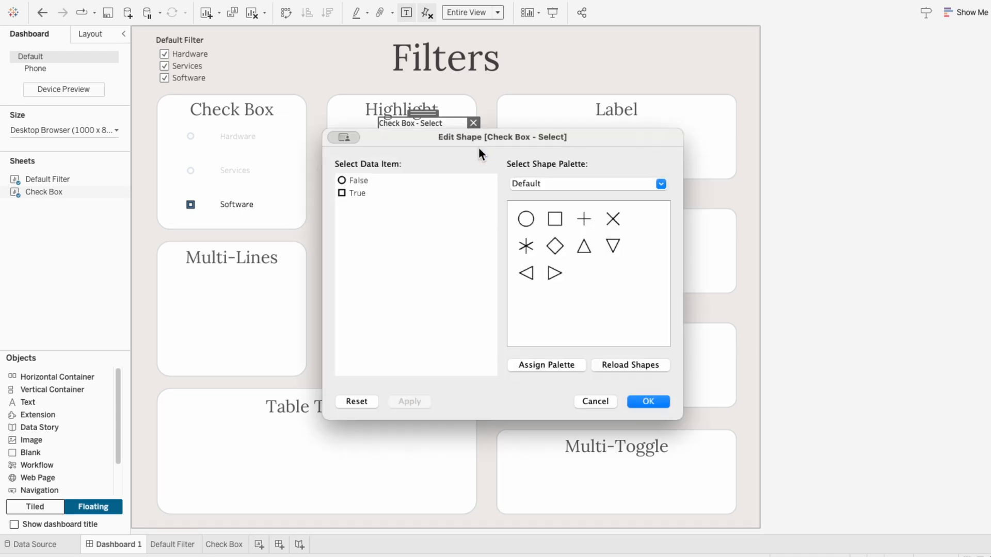
{"action": "left_click", "coordinate": [531, 185]}
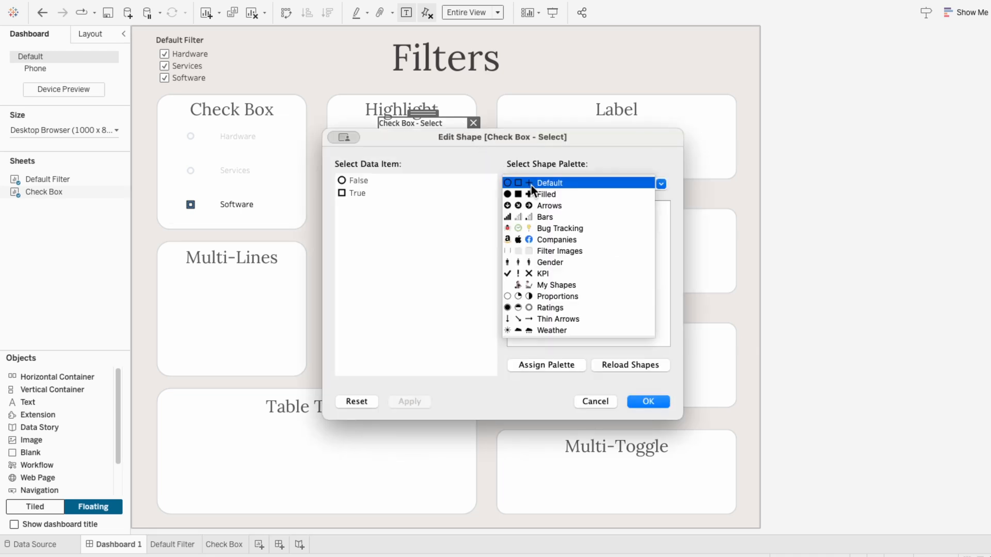
{"action": "left_click", "coordinate": [543, 249]}
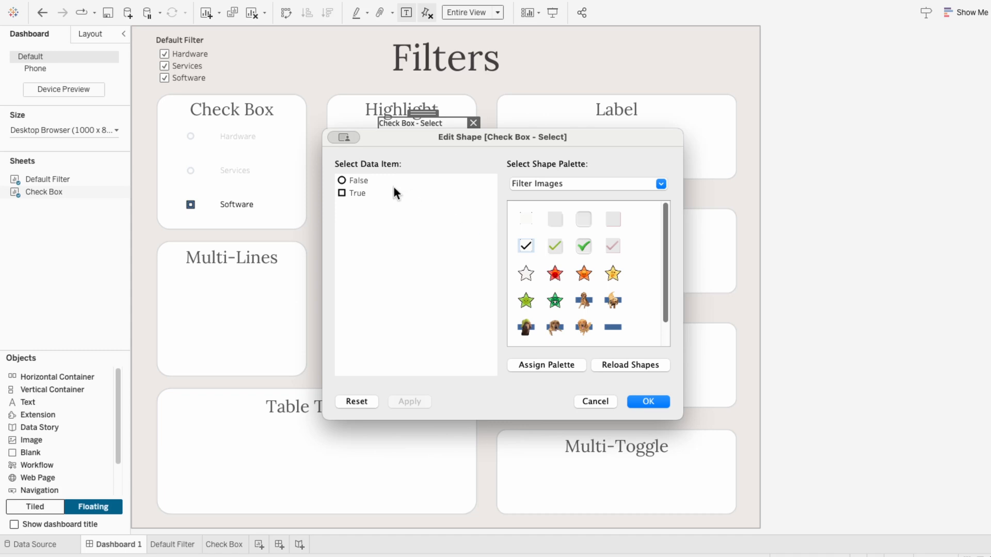
{"action": "left_click", "coordinate": [614, 219]}
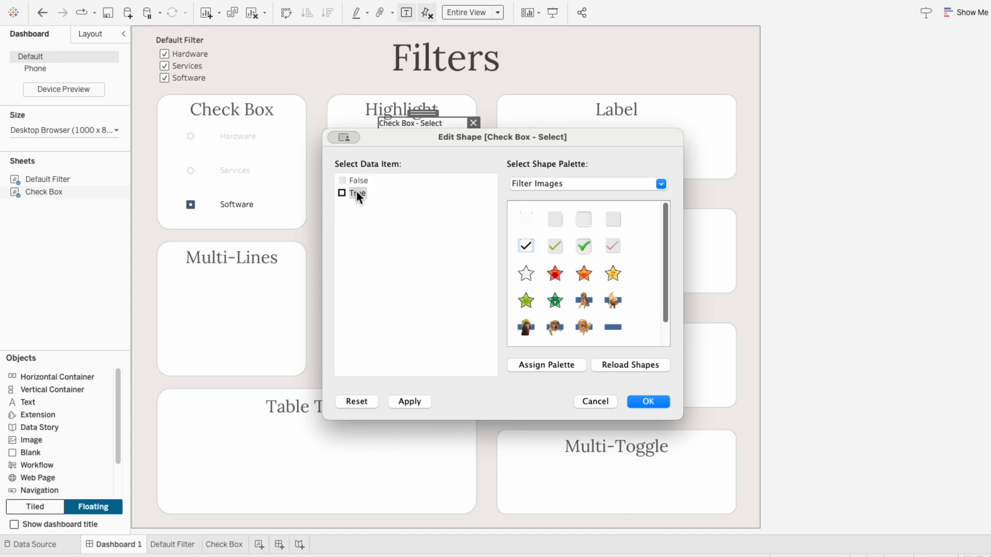
{"action": "left_click", "coordinate": [612, 246]}
{"action": "left_click", "coordinate": [636, 404]}
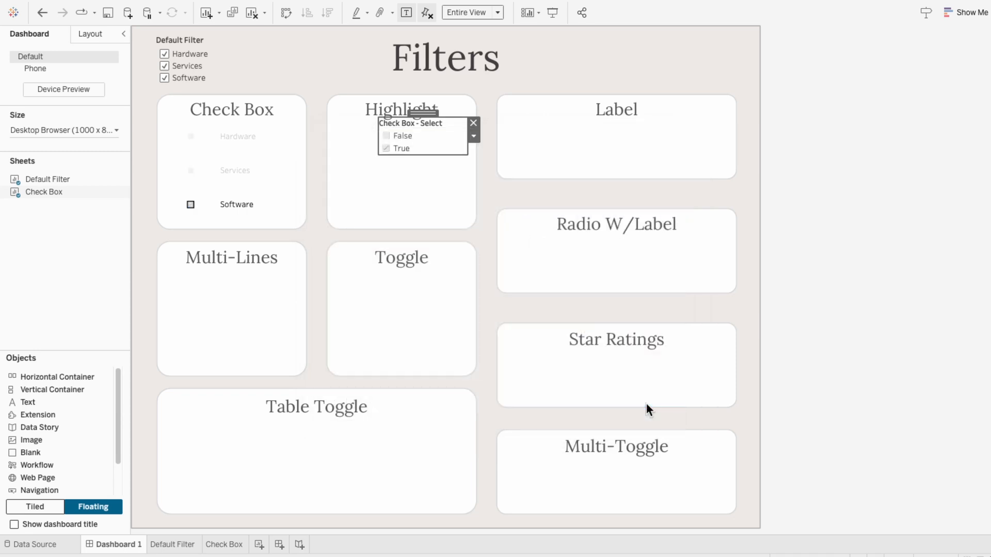
Step: Clear the Software mark selection and enlarge the check box shapes on the Check Box sheet
{"action": "left_click", "coordinate": [205, 199]}
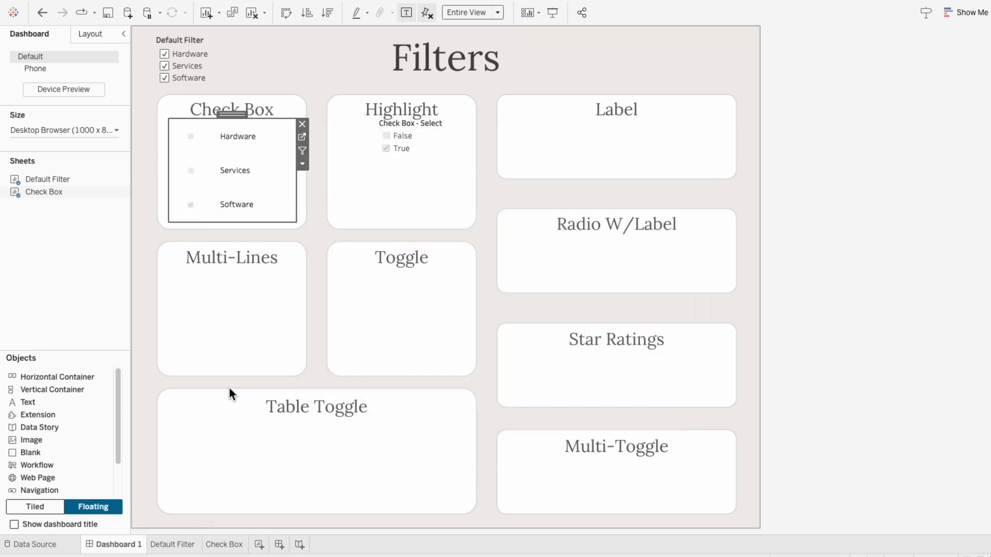
{"action": "left_click", "coordinate": [217, 545]}
{"action": "left_click", "coordinate": [183, 213]}
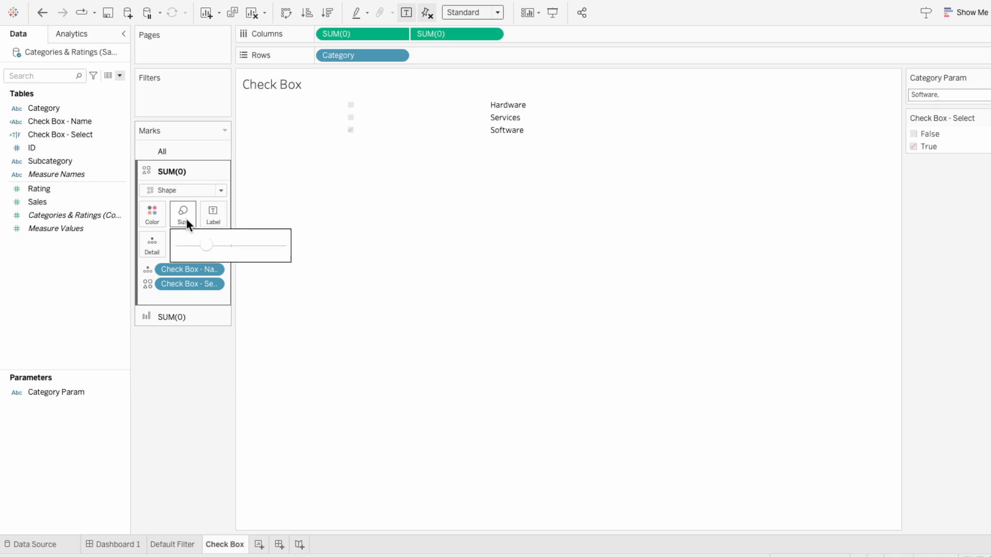
{"action": "left_click_drag", "start_coordinate": [231, 245], "coordinate": [248, 242]}
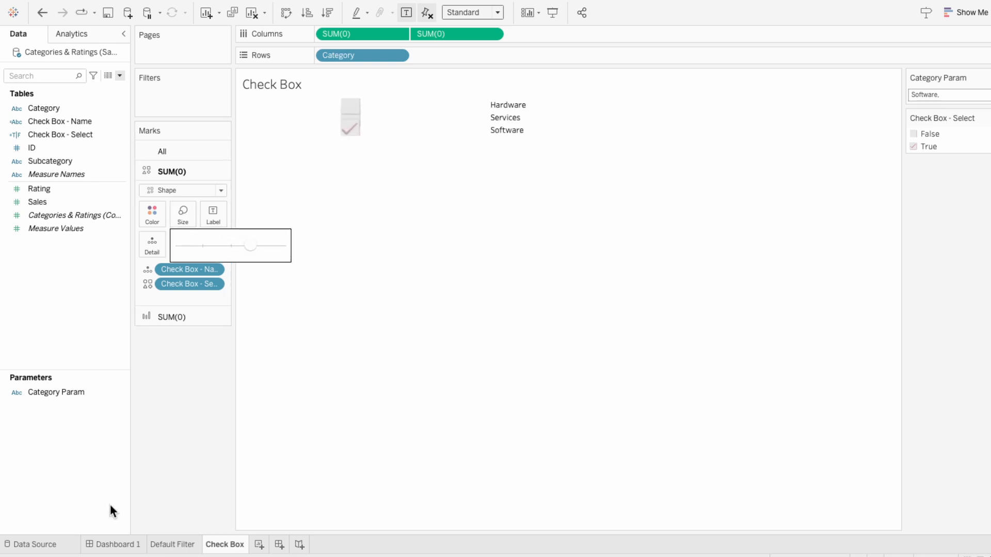
Step: Remove the Check Box - Select legend from Dashboard 1
{"action": "left_click", "coordinate": [116, 544]}
{"action": "left_click", "coordinate": [414, 146]}
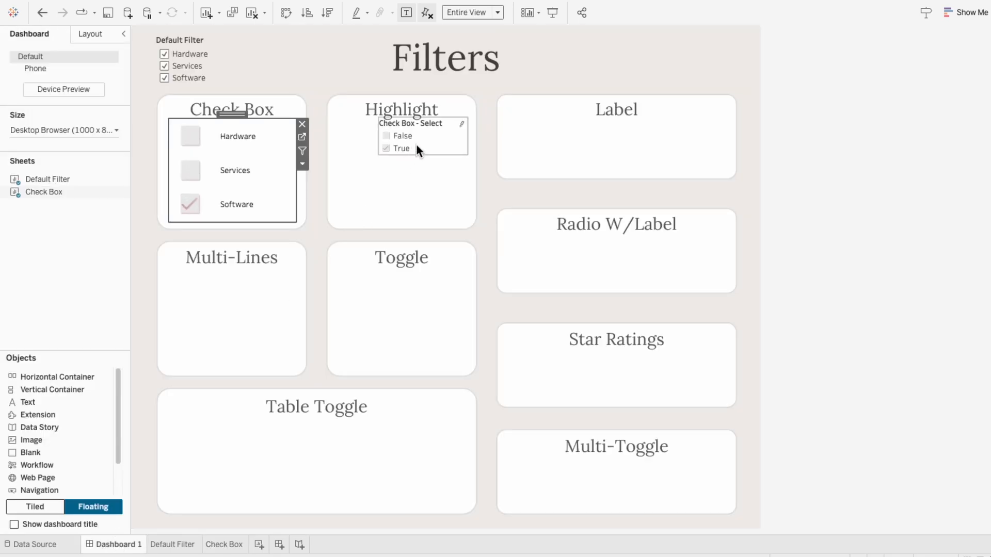
{"action": "left_click", "coordinate": [474, 122]}
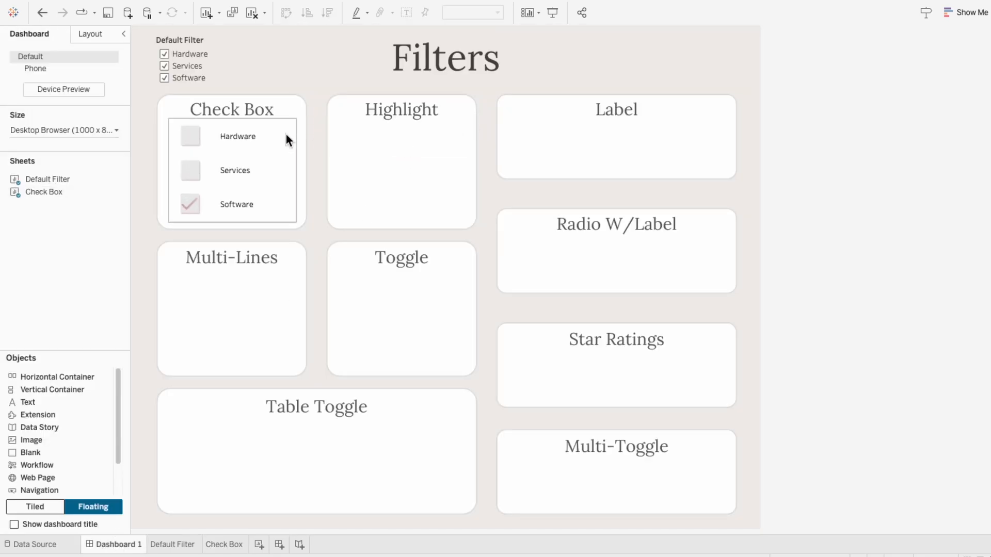
Step: Increase the worksheet font size of the Check Box sheet on the dashboard and tick the Services check box
{"action": "left_click", "coordinate": [243, 140]}
{"action": "right_click", "coordinate": [235, 136]}
{"action": "left_click", "coordinate": [253, 191]}
{"action": "left_click", "coordinate": [23, 77]}
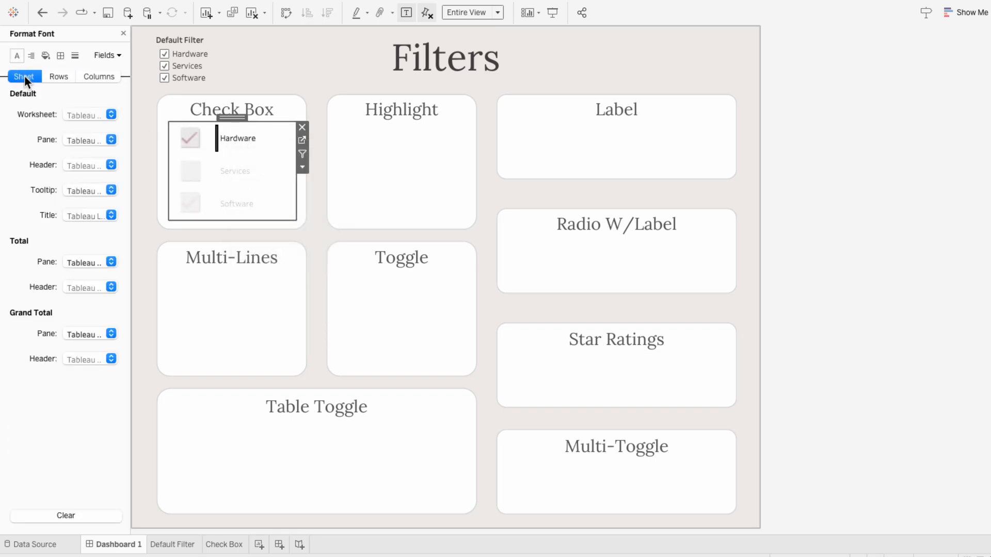
{"action": "left_click", "coordinate": [91, 114]}
{"action": "left_click", "coordinate": [87, 159]}
{"action": "left_click", "coordinate": [82, 194]}
{"action": "left_click", "coordinate": [144, 184]}
{"action": "left_click", "coordinate": [191, 171]}
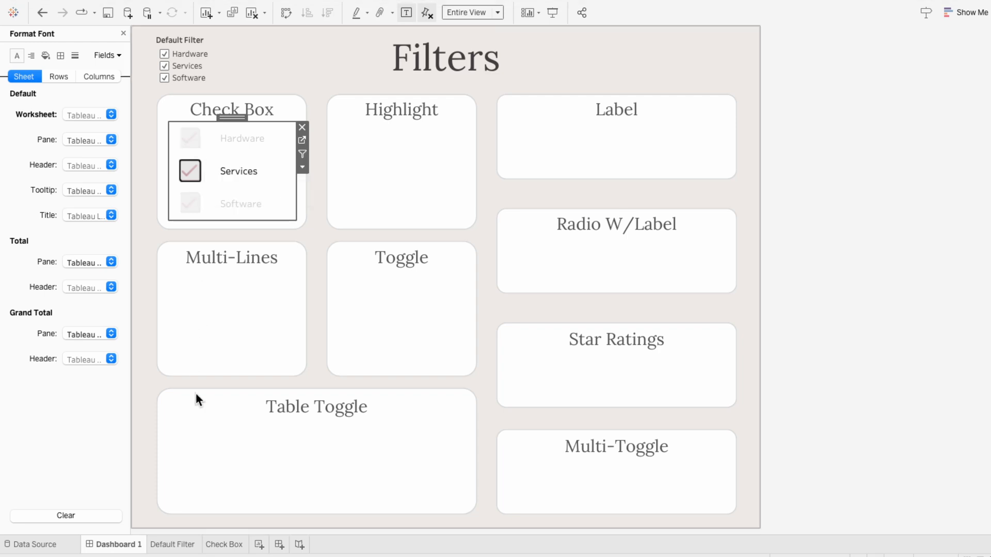
Step: Create a calculated field named TRUE with the formula TRUE from the Check Box sheet
{"action": "left_click", "coordinate": [222, 545]}
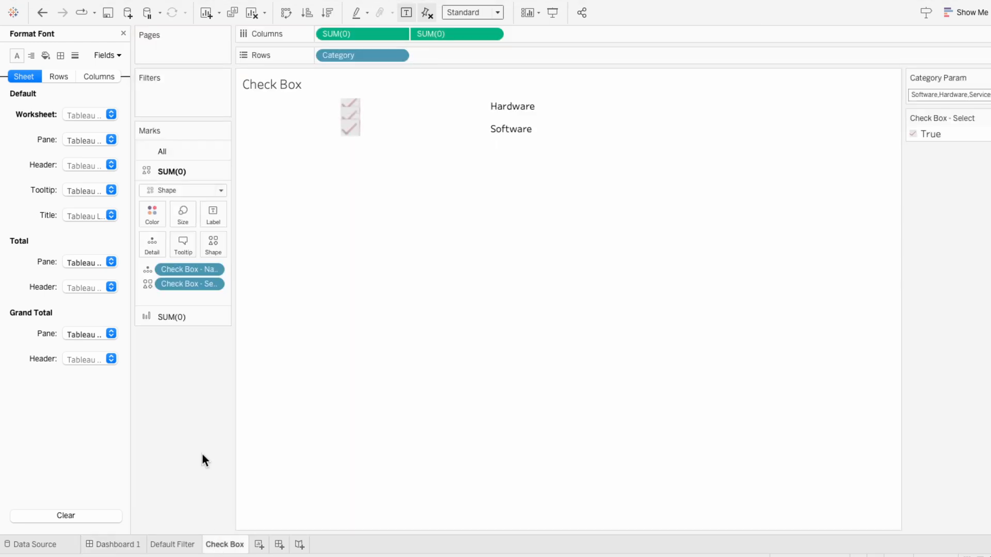
{"action": "left_click", "coordinate": [122, 33]}
{"action": "left_click", "coordinate": [119, 75]}
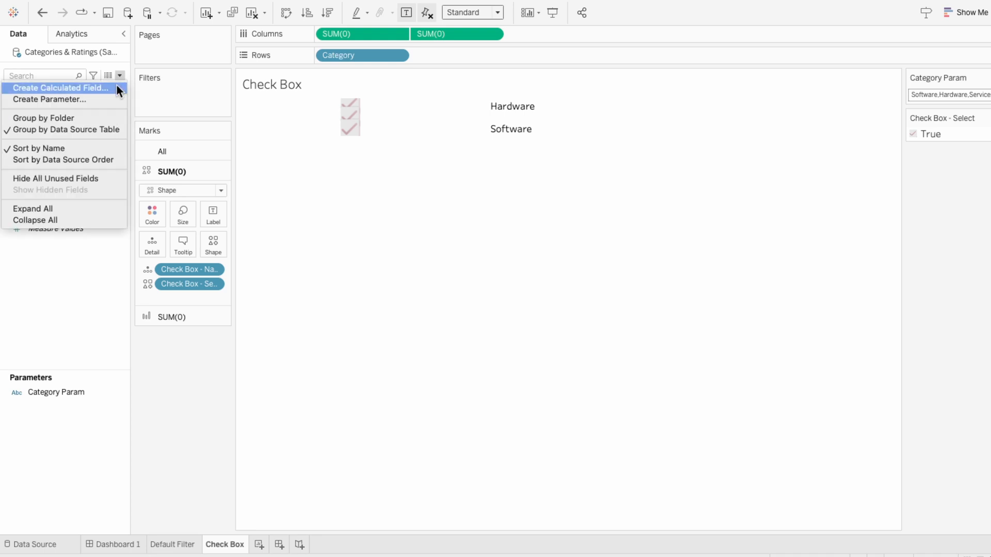
{"action": "left_click", "coordinate": [116, 88]}
{"action": "type", "text": "TR"}
{"action": "key", "text": "Tab"}
{"action": "type", "text": "TRUE"}
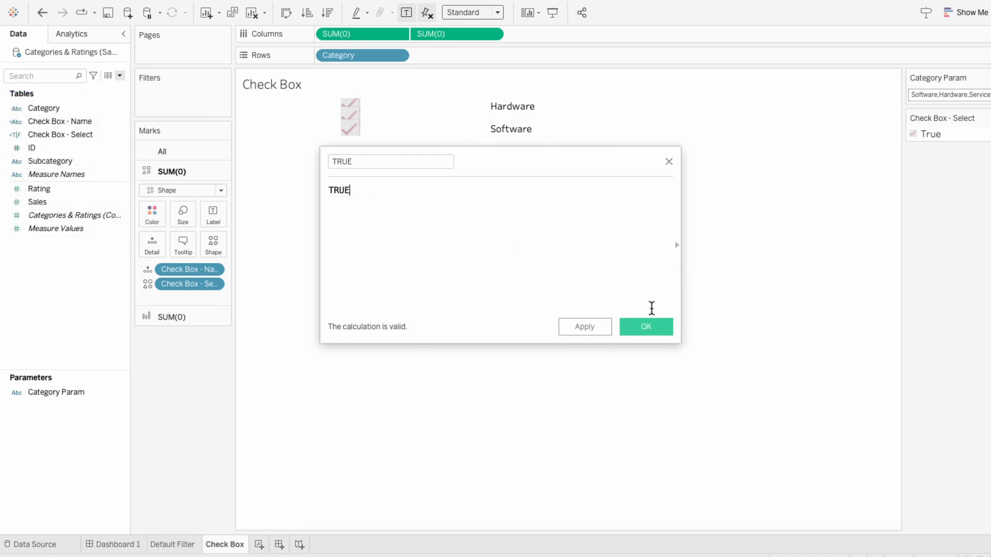
{"action": "left_click", "coordinate": [646, 326]}
Step: Create a calculated field named FALSE with the formula FALSE
{"action": "left_click", "coordinate": [120, 75]}
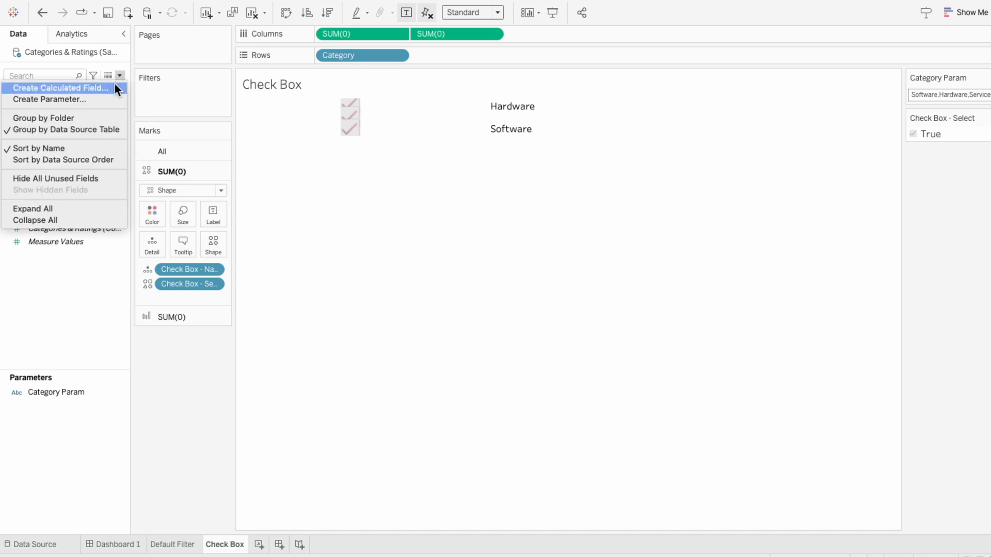
{"action": "left_click", "coordinate": [114, 88]}
{"action": "type", "text": "FALSE"}
{"action": "key", "text": "Tab"}
{"action": "type", "text": "FALSE"}
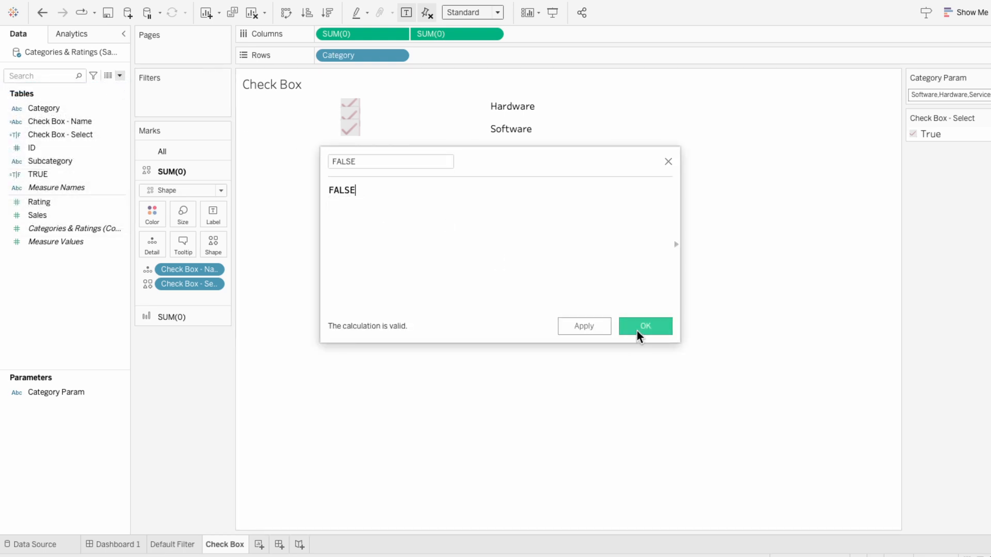
{"action": "left_click", "coordinate": [644, 327]}
Step: Add the TRUE and FALSE fields to the detail of all marks on the Check Box sheet
{"action": "left_click", "coordinate": [178, 149]}
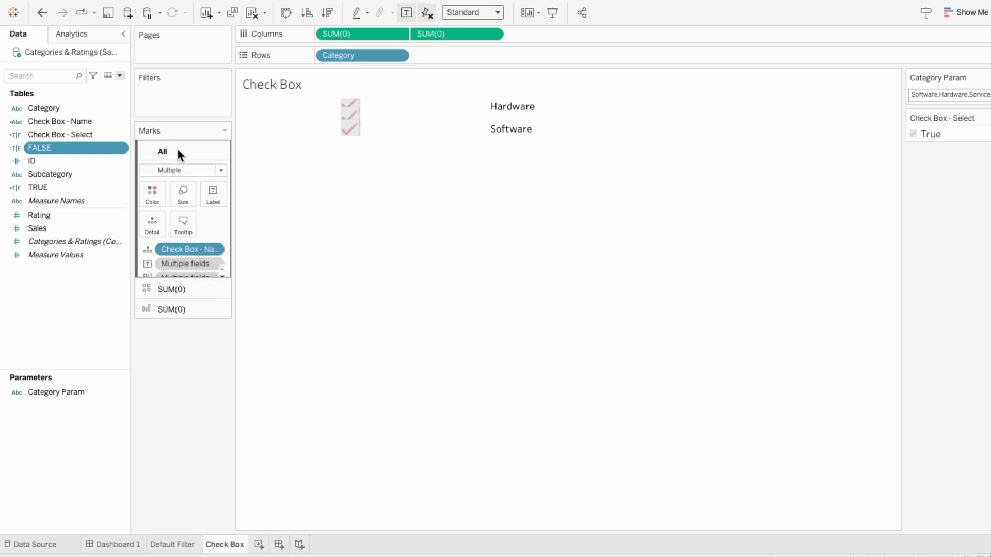
{"action": "left_click_drag", "start_coordinate": [56, 187], "coordinate": [197, 244]}
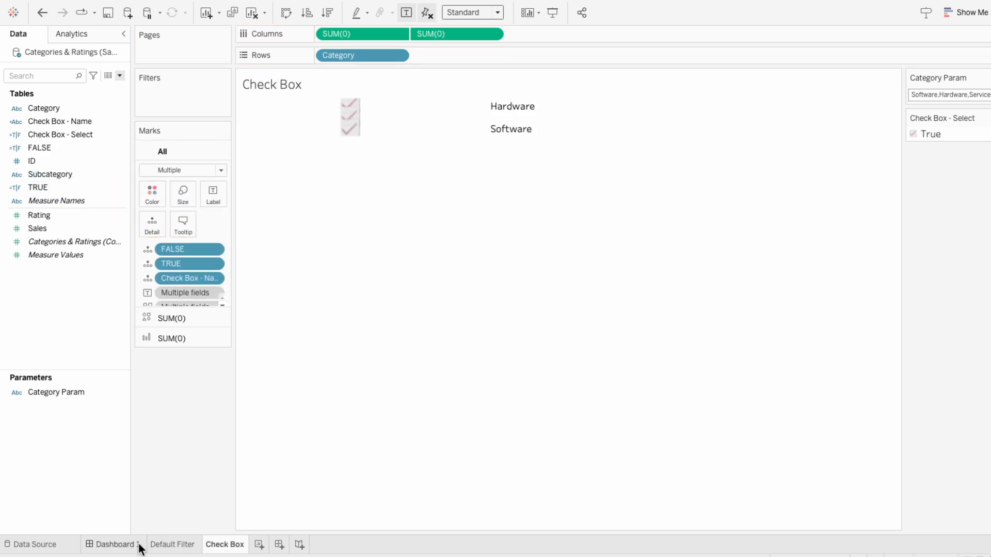
Step: Add a dashboard filter action named Check Box - No High from Check Box to the Check Box sheet, run on Select, showing all values when cleared
{"action": "left_click", "coordinate": [139, 546]}
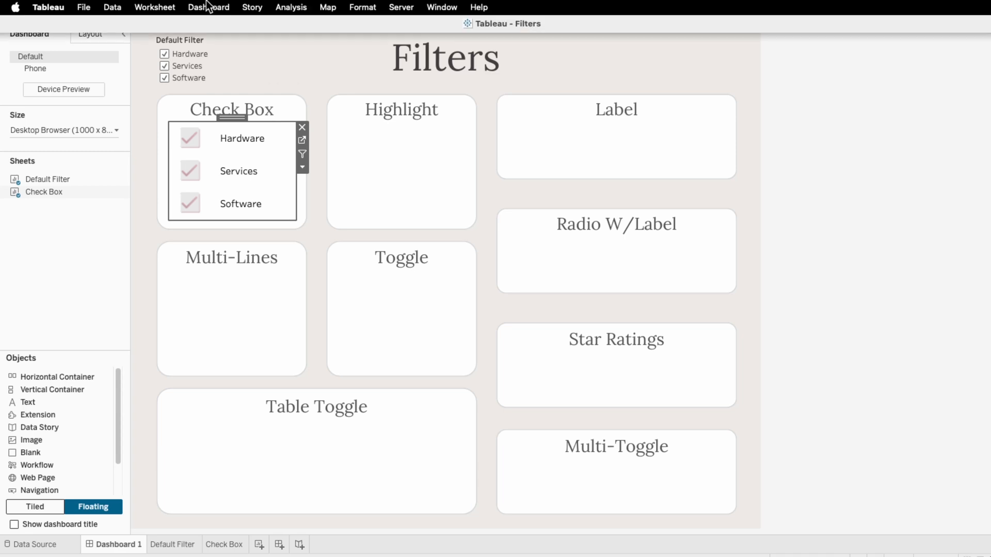
{"action": "left_click", "coordinate": [208, 7]}
{"action": "left_click", "coordinate": [209, 191]}
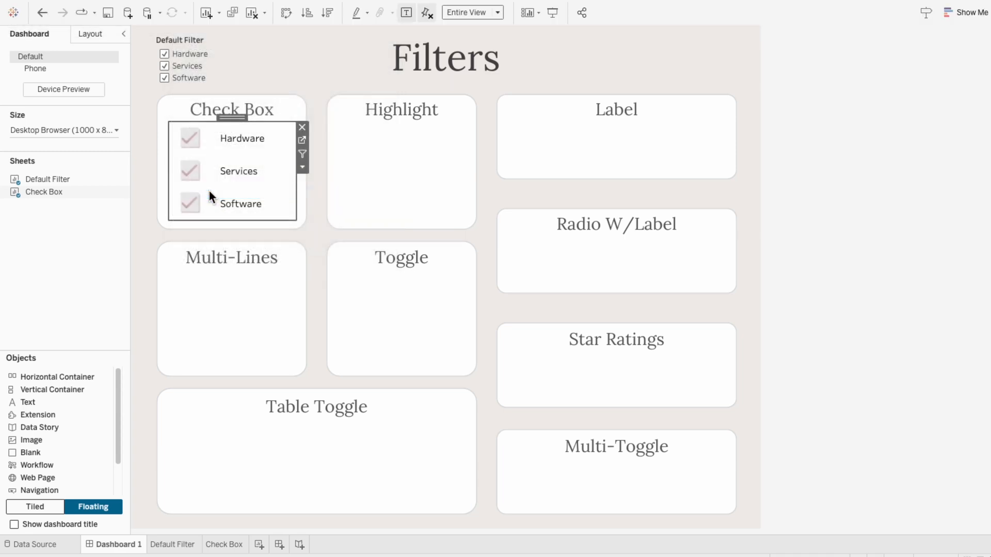
{"action": "left_click", "coordinate": [357, 370]}
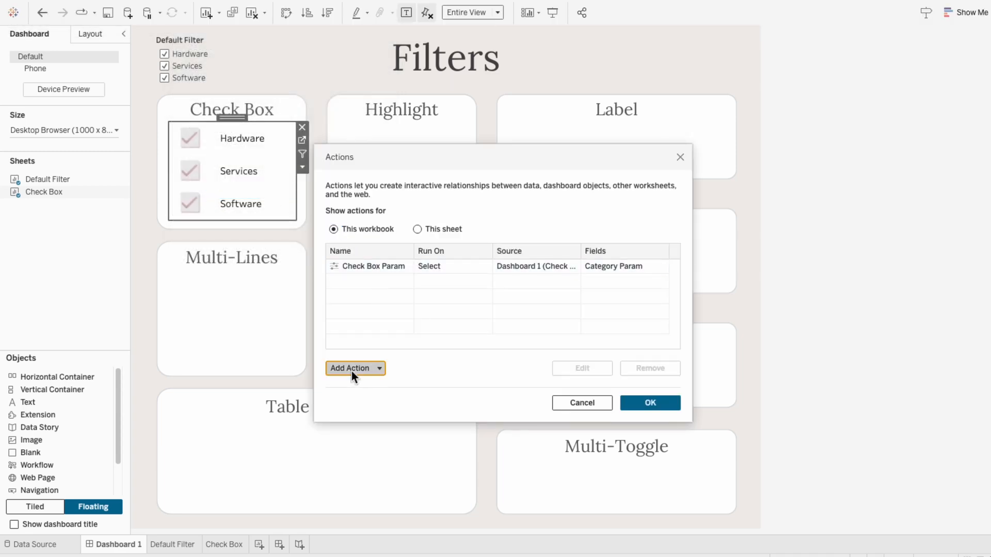
{"action": "left_click", "coordinate": [374, 276]}
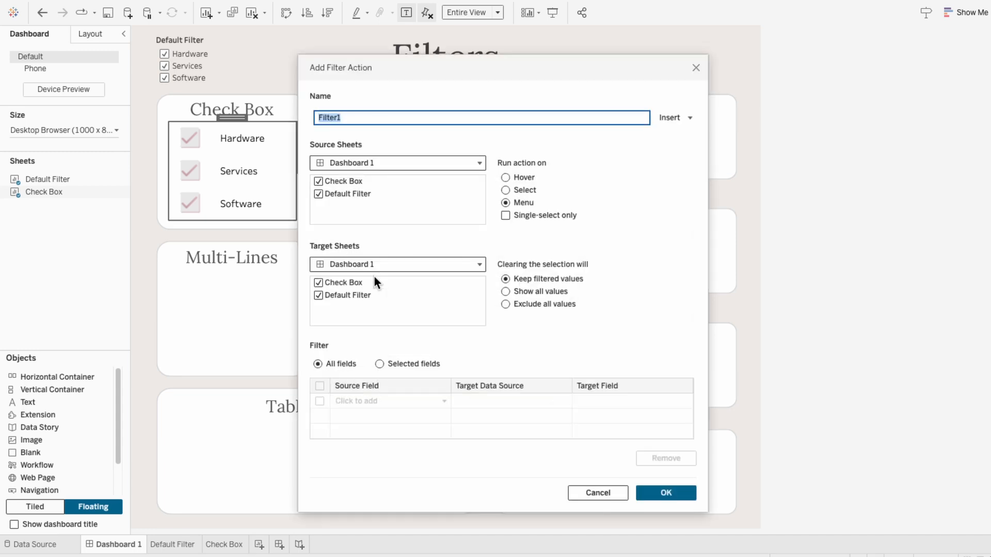
{"action": "type", "text": "Check Box - No High"}
{"action": "left_click", "coordinate": [318, 194]}
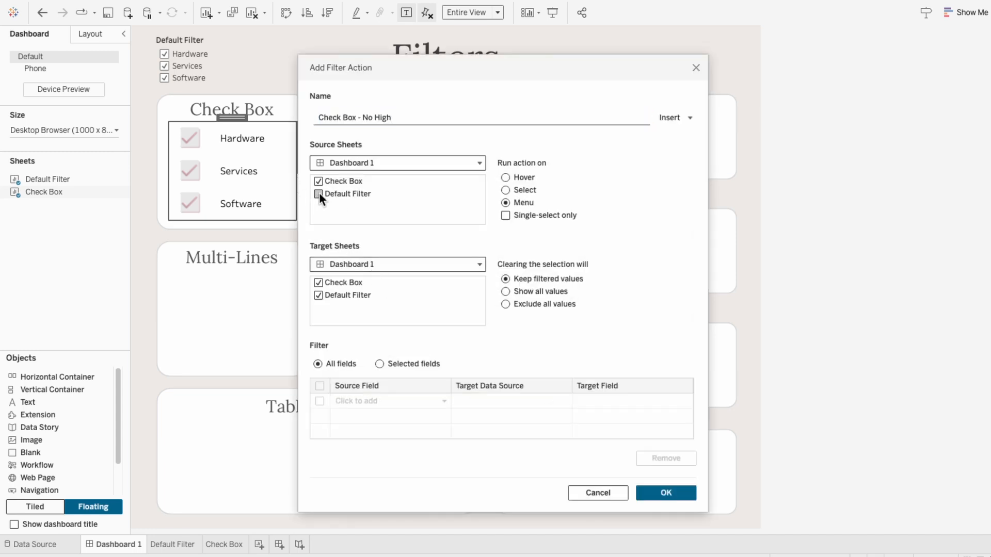
{"action": "left_click", "coordinate": [359, 264]}
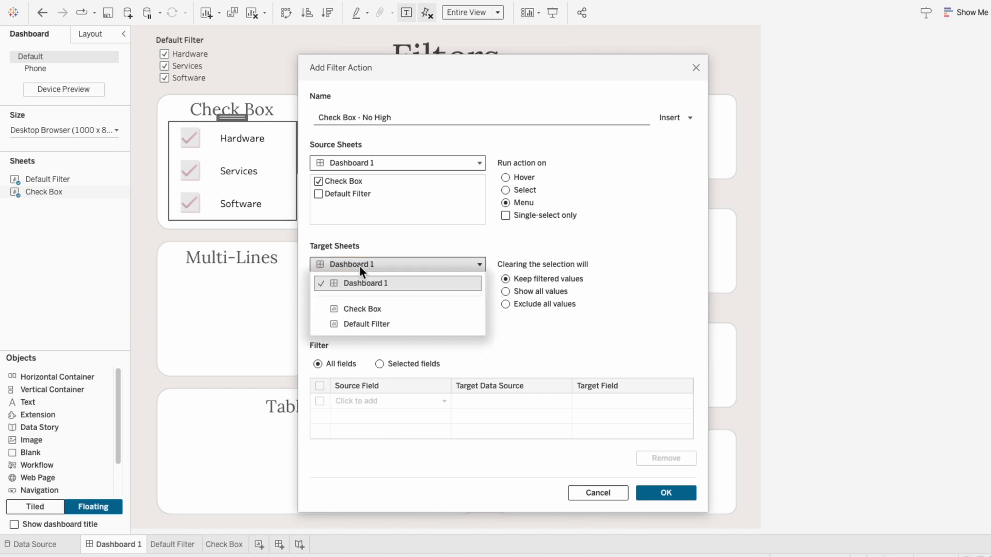
{"action": "left_click", "coordinate": [362, 309]}
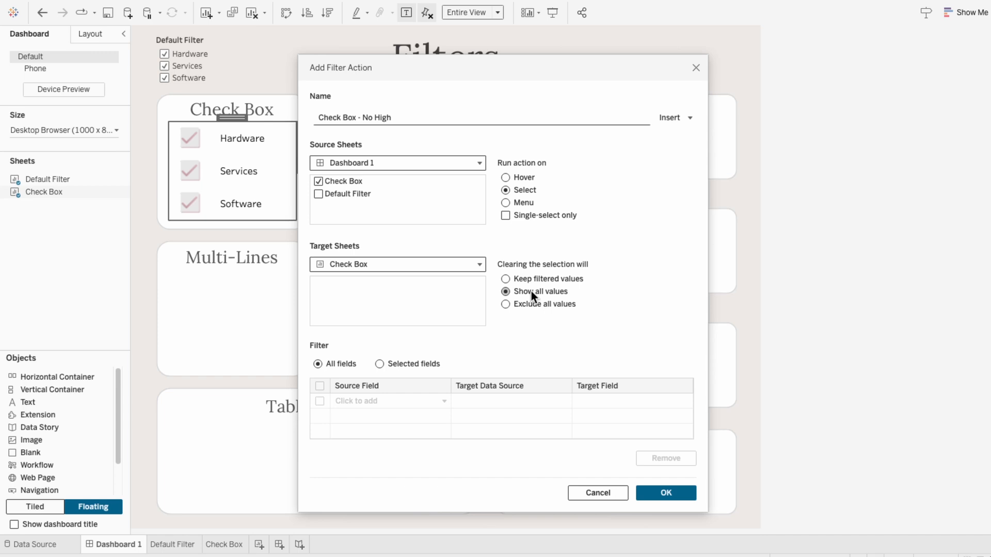
Step: Limit the filter action to selected fields, mapping source field TRUE to target field FALSE, and save the actions
{"action": "left_click", "coordinate": [418, 363]}
{"action": "left_click", "coordinate": [391, 402]}
{"action": "type", "text": "tr"}
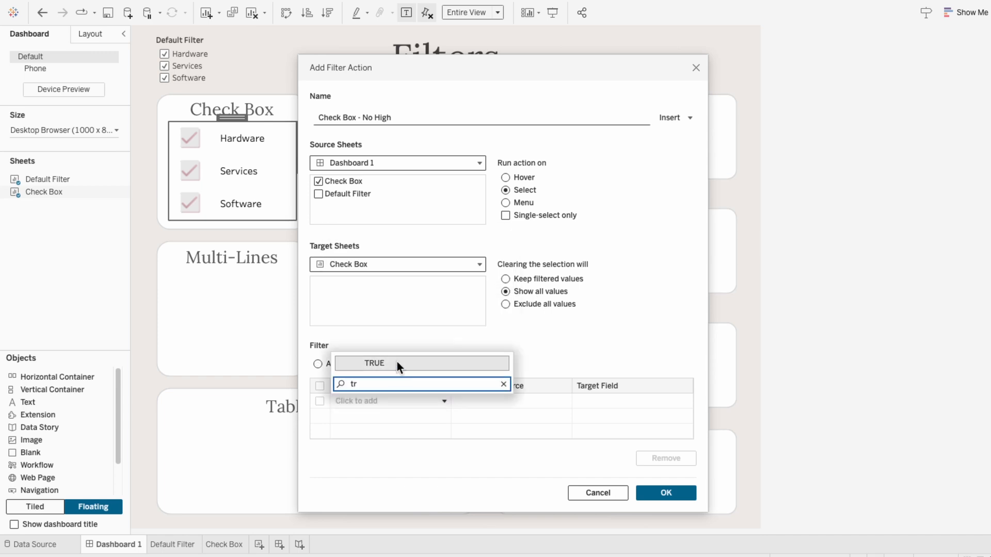
{"action": "left_click", "coordinate": [397, 361]}
{"action": "left_click", "coordinate": [604, 402]}
{"action": "type", "text": "fa"}
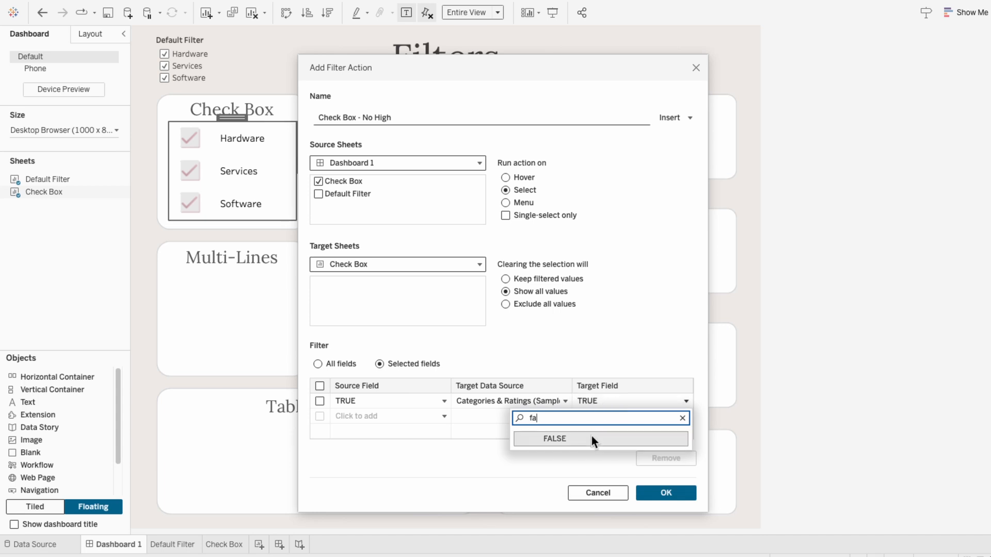
{"action": "left_click", "coordinate": [591, 437]}
{"action": "left_click", "coordinate": [670, 491]}
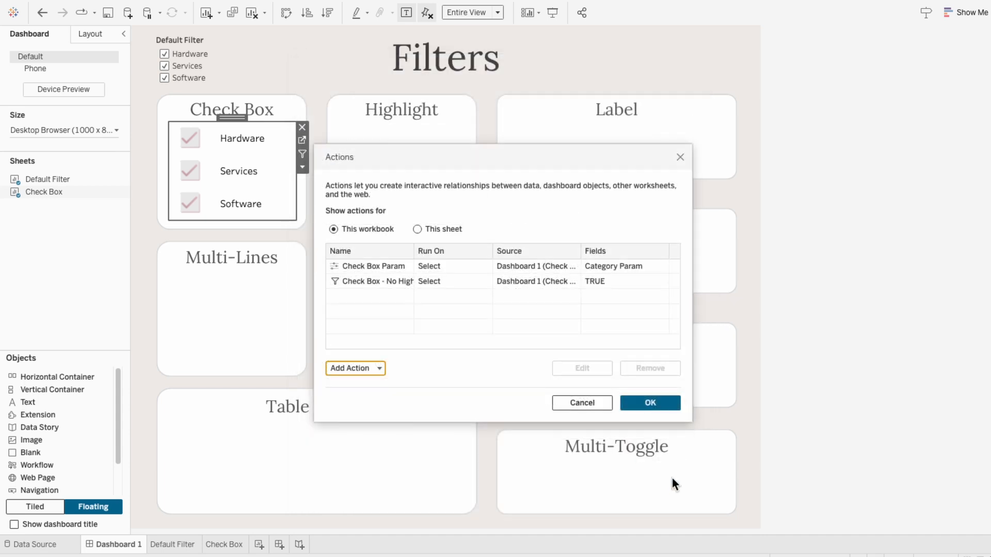
{"action": "left_click", "coordinate": [664, 408]}
Step: Test the check box filter on the dashboard by toggling Software, Services and Hardware
{"action": "left_click", "coordinate": [189, 204]}
{"action": "left_click", "coordinate": [188, 172]}
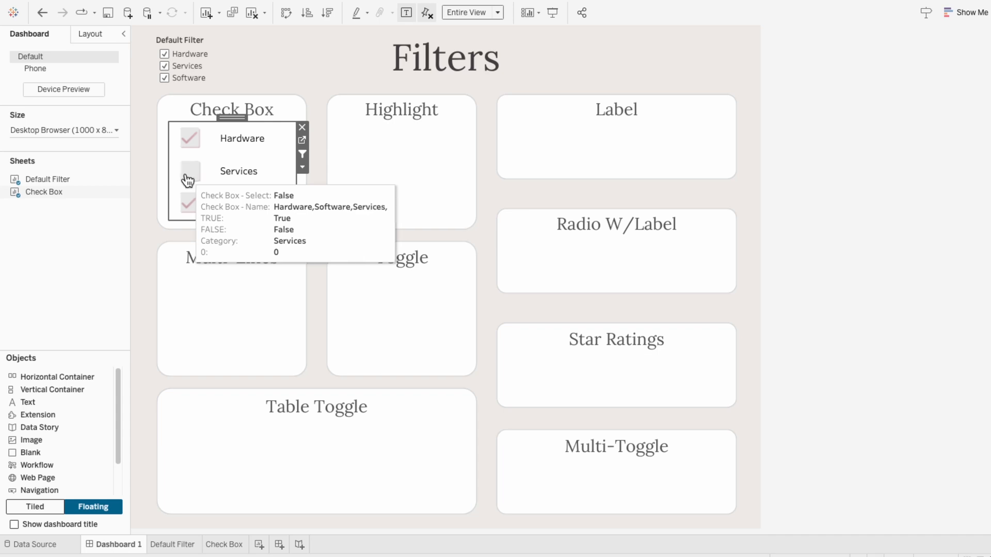
{"action": "left_click", "coordinate": [189, 139]}
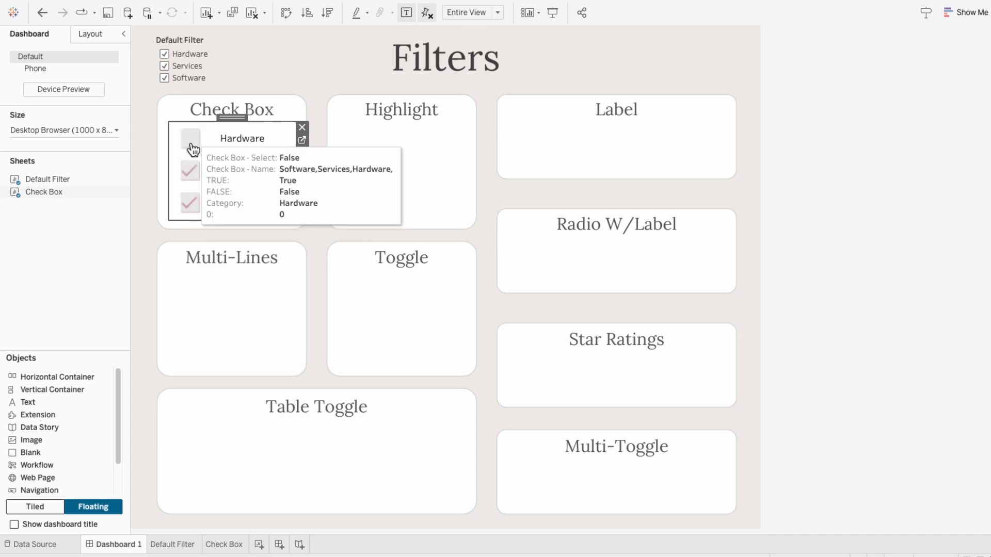
Step: Add Sales to the rows of the Default Filter sheet and filter it to True on Check Box - Select
{"action": "left_click", "coordinate": [188, 544]}
{"action": "left_click", "coordinate": [81, 225]}
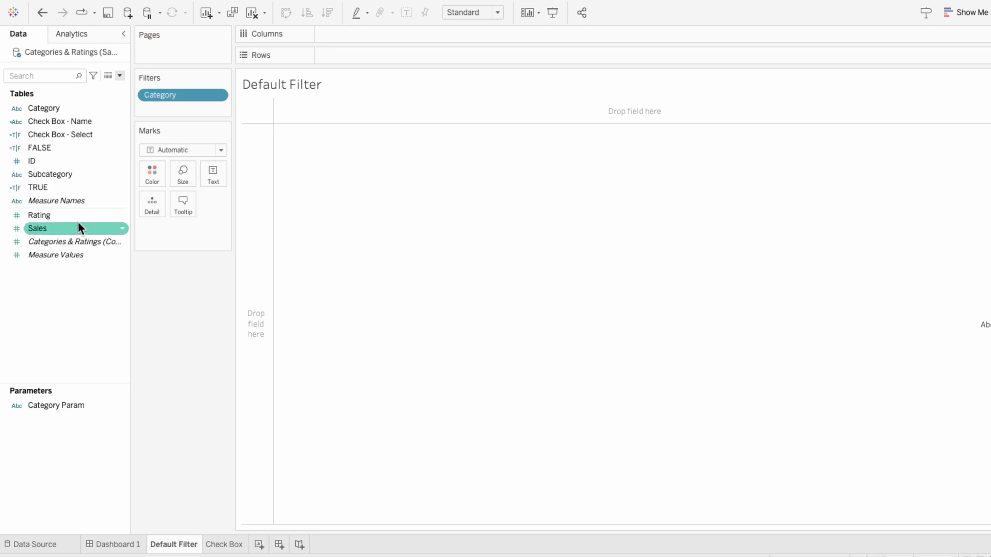
{"action": "left_click_drag", "start_coordinate": [56, 228], "coordinate": [346, 51]}
{"action": "left_click", "coordinate": [80, 148]}
{"action": "left_click_drag", "start_coordinate": [77, 135], "coordinate": [180, 110]}
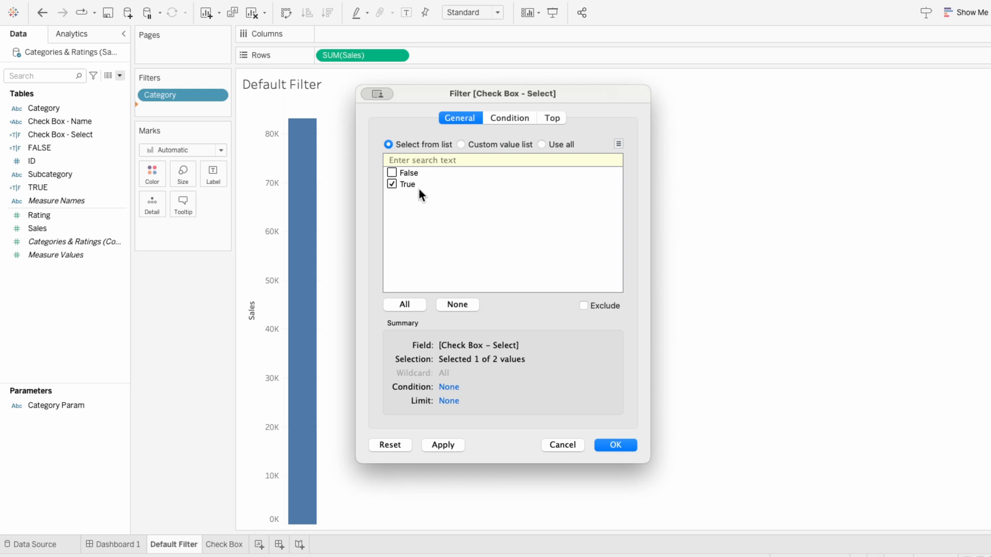
{"action": "left_click", "coordinate": [630, 446]}
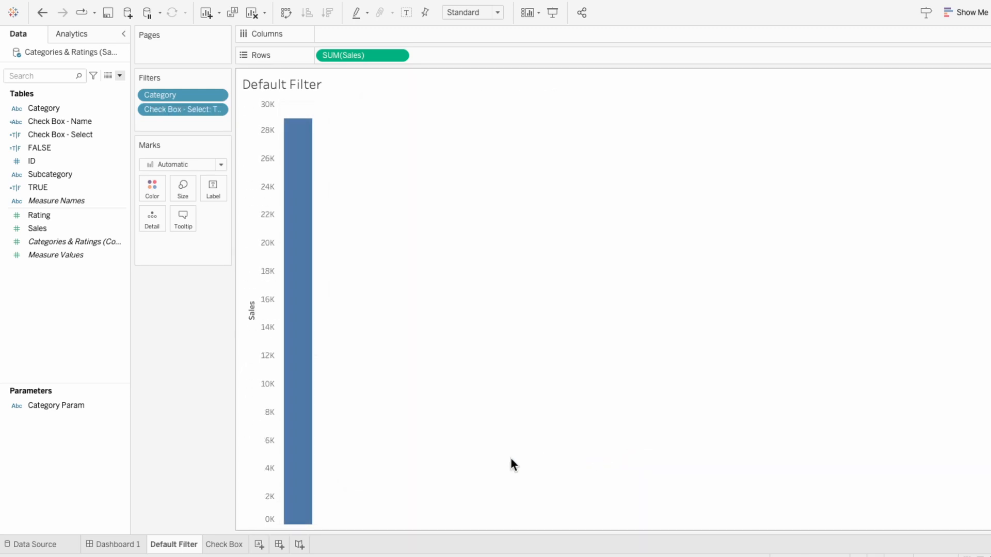
Step: Toggle the Hardware check box on and off on Dashboard 1 to test the filter
{"action": "left_click", "coordinate": [137, 542]}
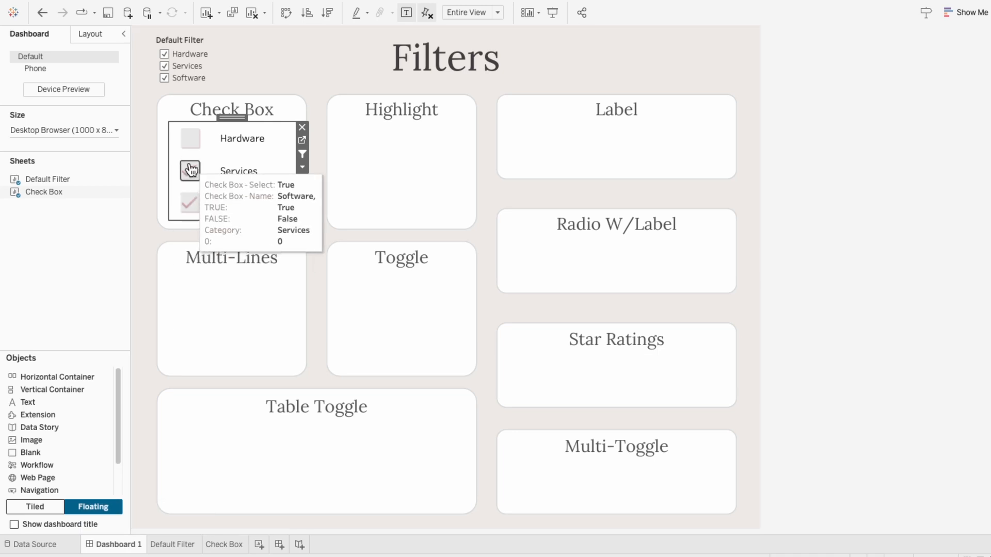
{"action": "left_click", "coordinate": [191, 144]}
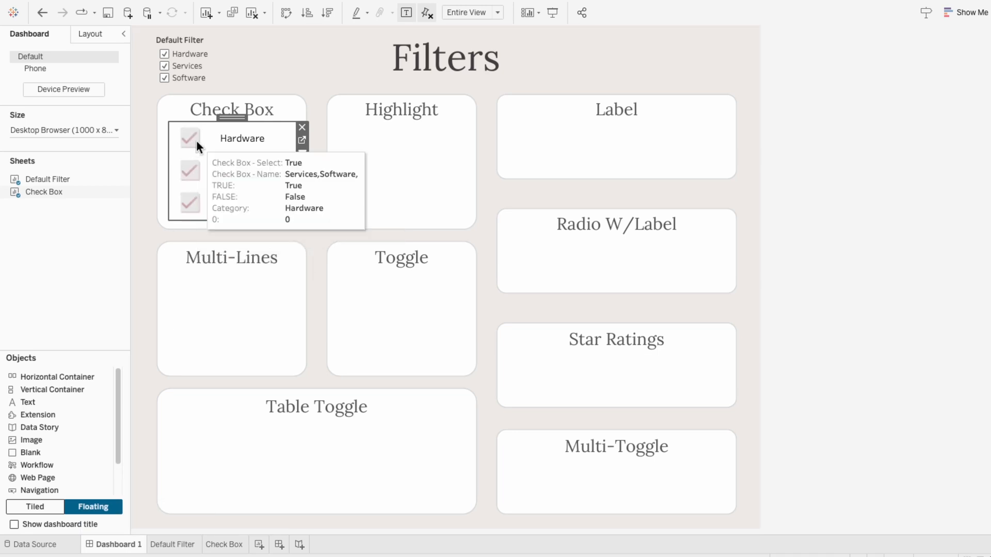
{"action": "left_click", "coordinate": [196, 140]}
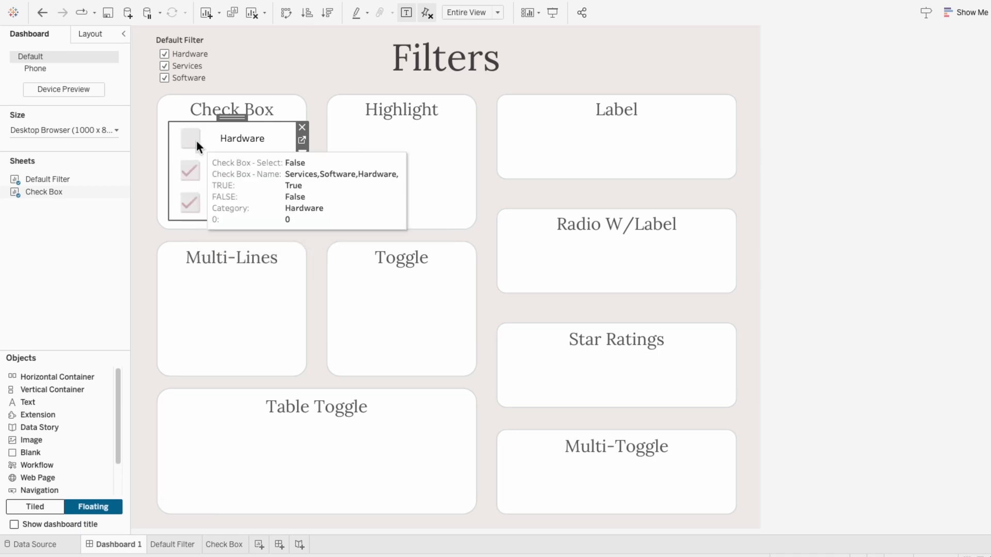
Step: Duplicate the Check Box sheet and rename the copy Highlight
{"action": "right_click", "coordinate": [236, 550]}
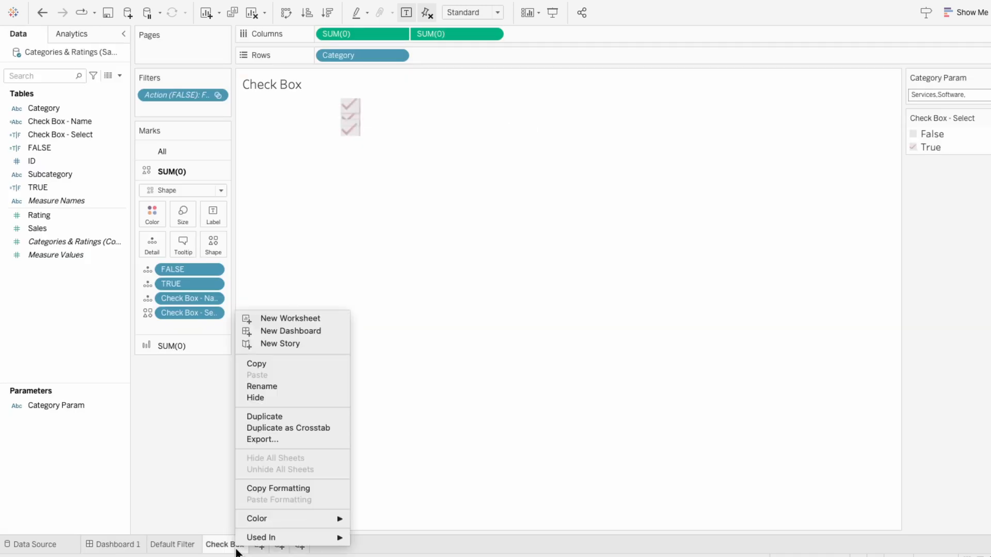
{"action": "left_click", "coordinate": [267, 416]}
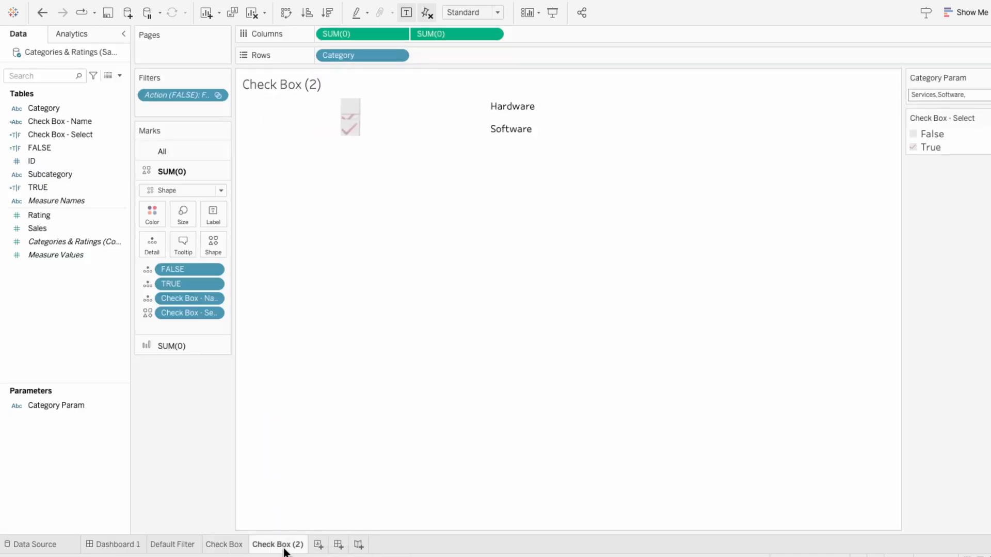
{"action": "double_click", "coordinate": [284, 546]}
{"action": "type", "text": "Highlight"}
{"action": "key", "text": "Return"}
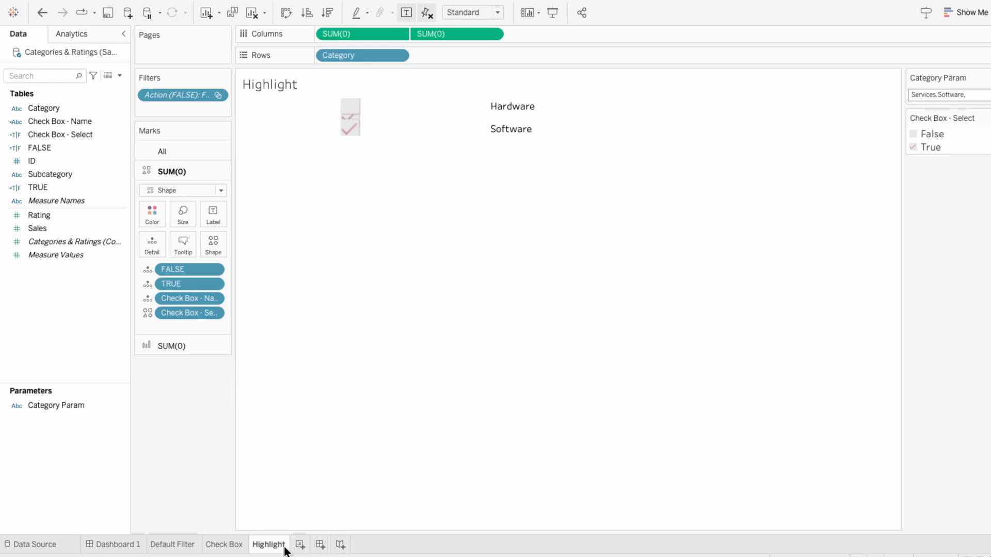
Step: Duplicate the Check Box - Name calculated field and rename the copy Highlight - Name
{"action": "right_click", "coordinate": [87, 121]}
{"action": "left_click", "coordinate": [117, 200]}
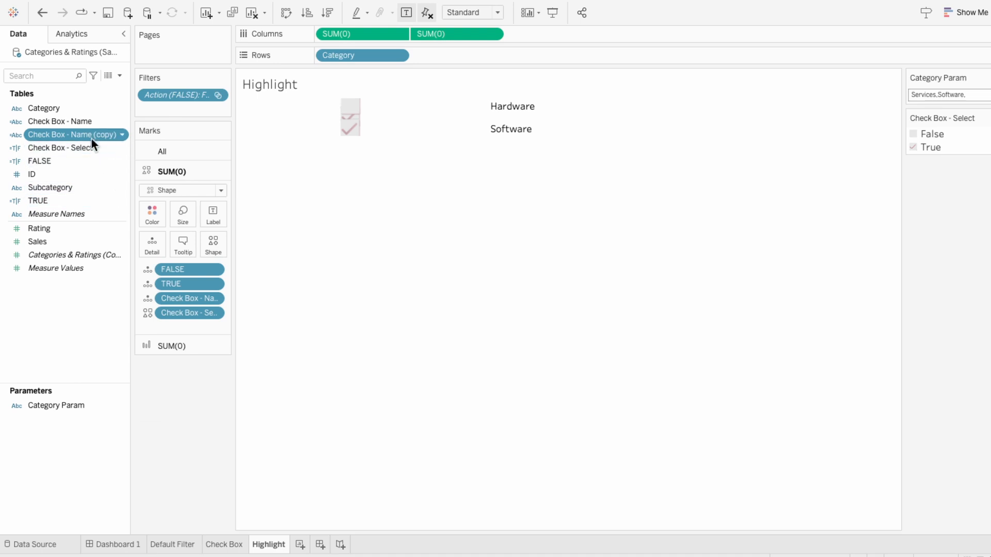
{"action": "right_click", "coordinate": [92, 137]}
{"action": "left_click", "coordinate": [110, 206]}
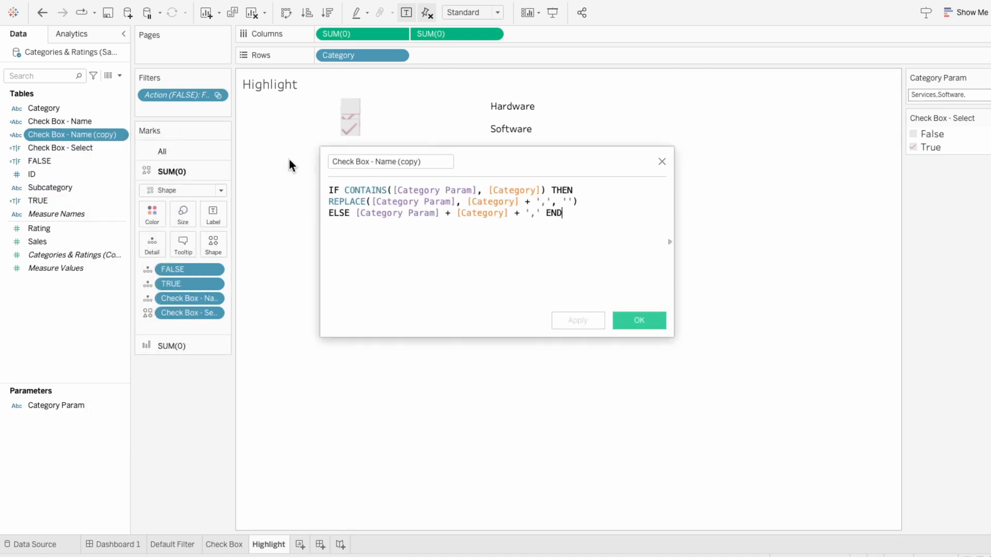
{"action": "triple_click", "coordinate": [369, 161]}
{"action": "type", "text": "Highlight - Name"}
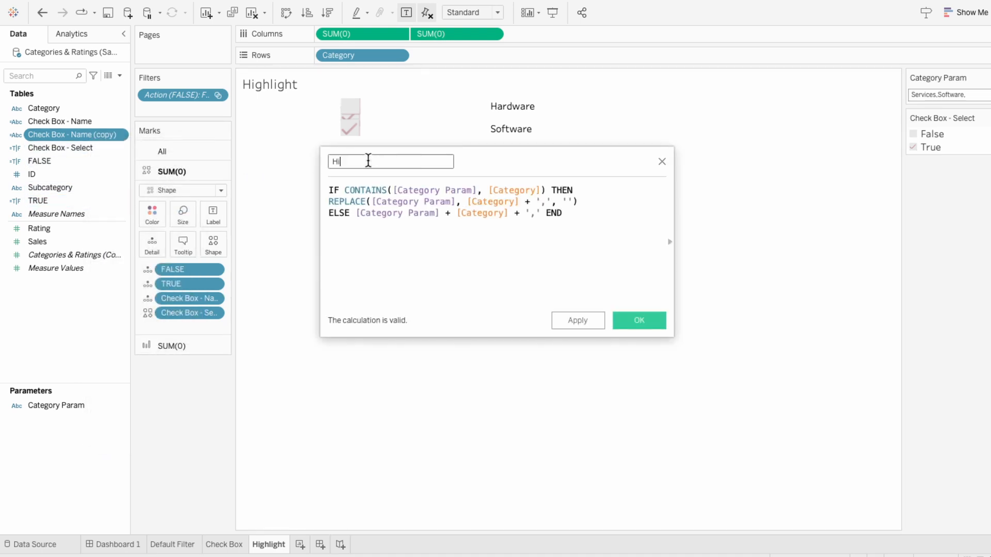
{"action": "left_click", "coordinate": [614, 319]}
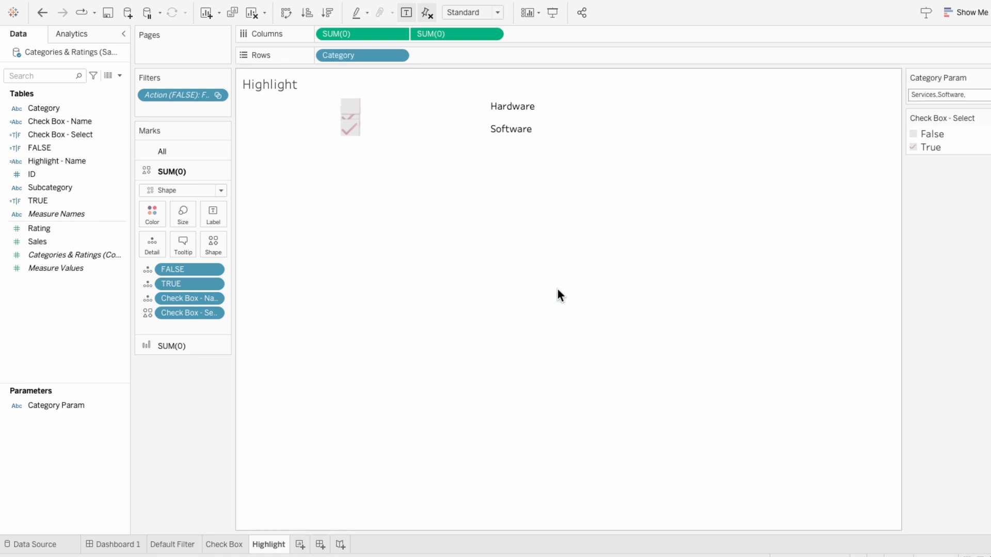
Step: Duplicate the Check Box - Select calculated field and rename the copy Highlight - Select
{"action": "right_click", "coordinate": [89, 137]}
{"action": "left_click", "coordinate": [107, 215]}
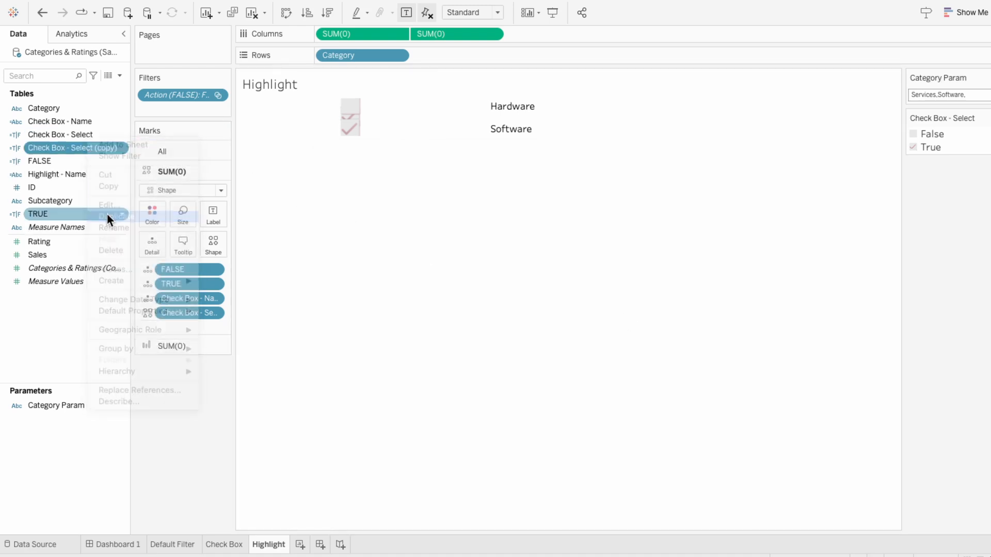
{"action": "right_click", "coordinate": [88, 149]}
{"action": "left_click", "coordinate": [109, 216]}
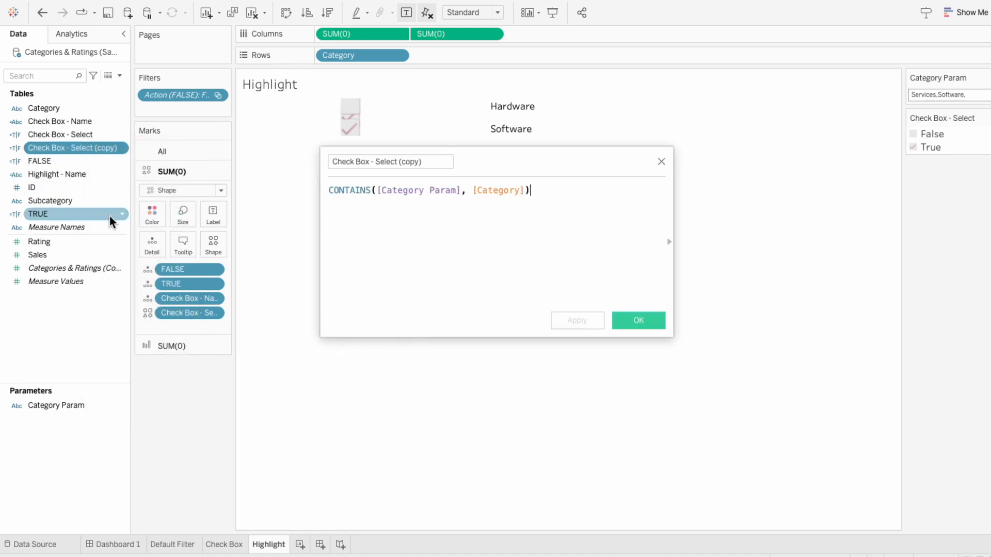
{"action": "triple_click", "coordinate": [368, 160]}
{"action": "type", "text": "Highlight - Select"}
{"action": "left_click", "coordinate": [636, 319]}
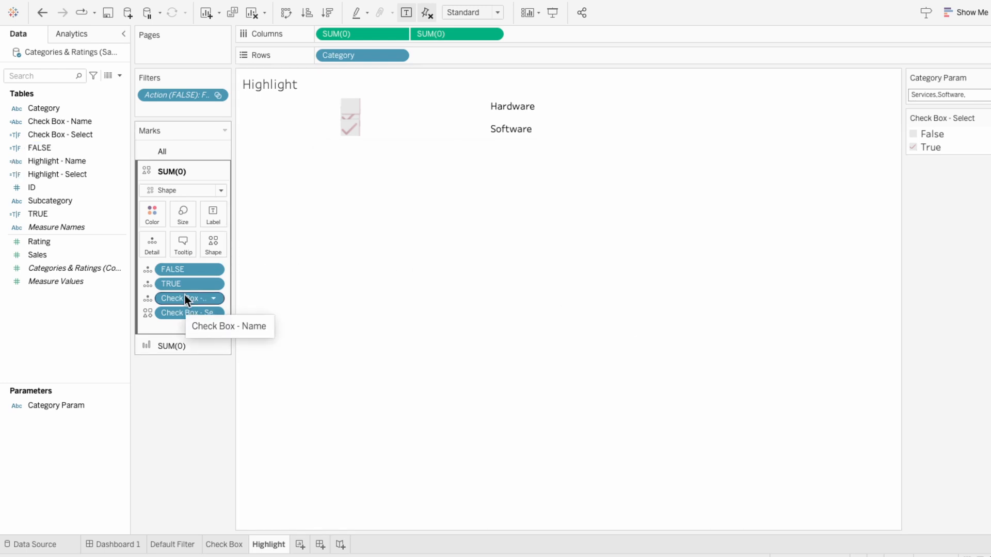
Step: Replace Check Box - Name with Highlight - Name on both marks cards and Check Box - Select with Highlight - Select as the shape field
{"action": "left_click_drag", "start_coordinate": [73, 162], "coordinate": [191, 297]}
{"action": "left_click_drag", "start_coordinate": [74, 175], "coordinate": [189, 314]}
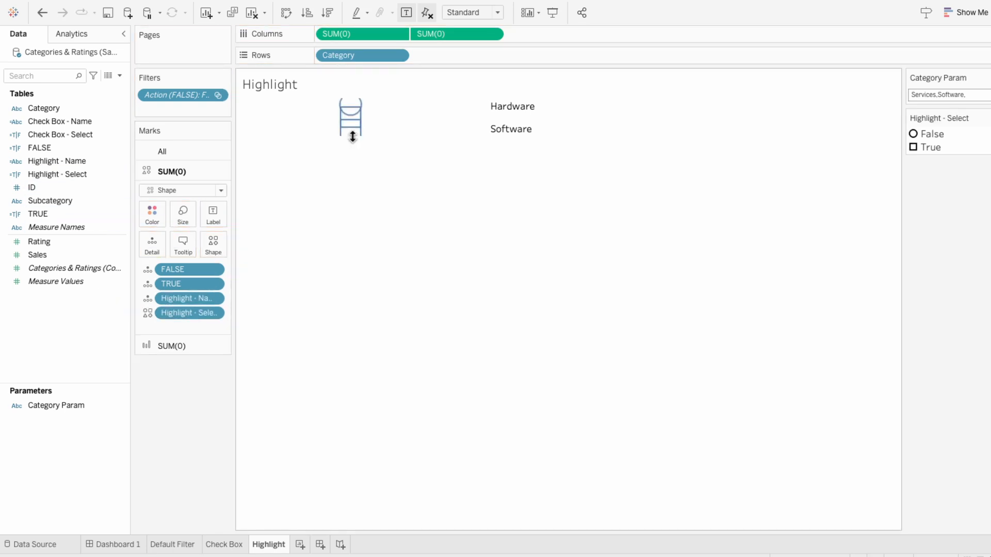
{"action": "left_click", "coordinate": [166, 344]}
{"action": "left_click_drag", "start_coordinate": [66, 162], "coordinate": [196, 319]}
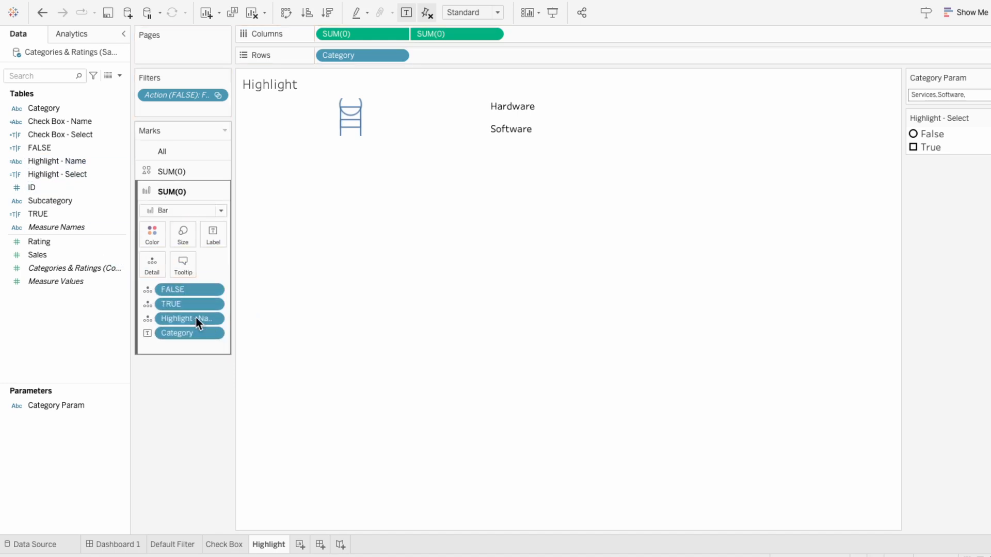
Step: Increase the row height on the Highlight sheet and shrink the shape marks so they no longer overlap
{"action": "left_click", "coordinate": [178, 171]}
{"action": "left_click", "coordinate": [352, 136]}
{"action": "left_click_drag", "start_coordinate": [351, 135], "coordinate": [349, 170]}
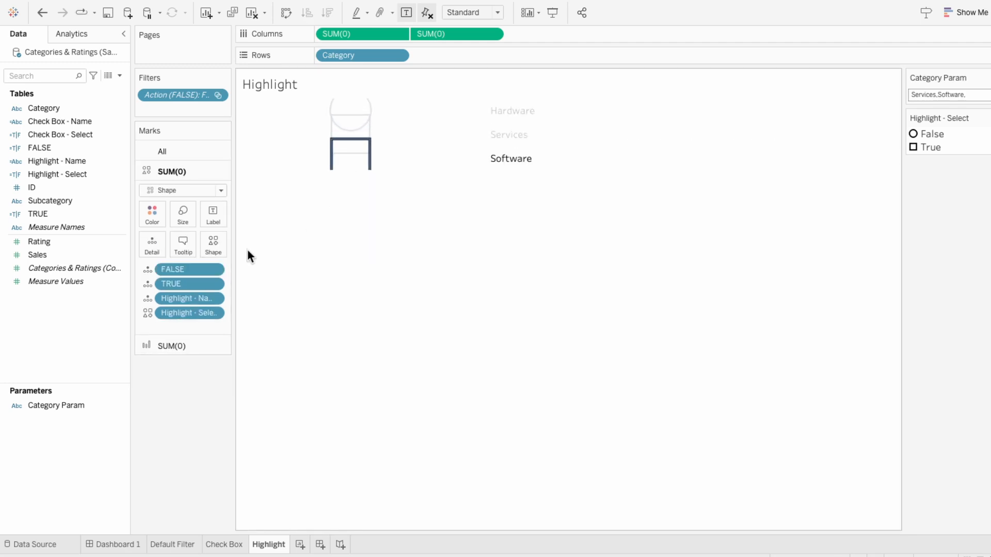
{"action": "left_click", "coordinate": [186, 216]}
{"action": "left_click_drag", "start_coordinate": [227, 245], "coordinate": [224, 245]}
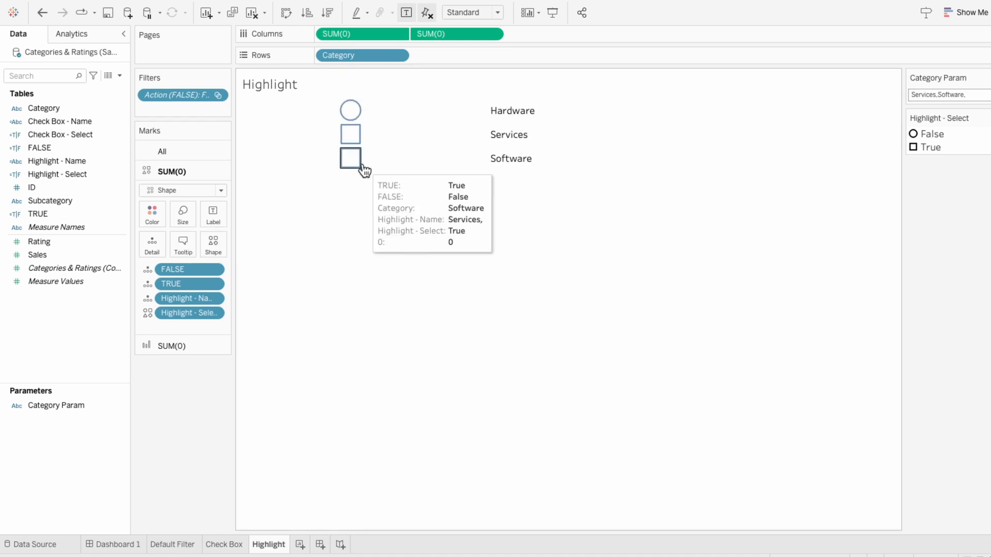
Step: Assign Filter Images shapes to Highlight - Select, using the blank box for False and the black check mark for True
{"action": "left_click", "coordinate": [221, 245]}
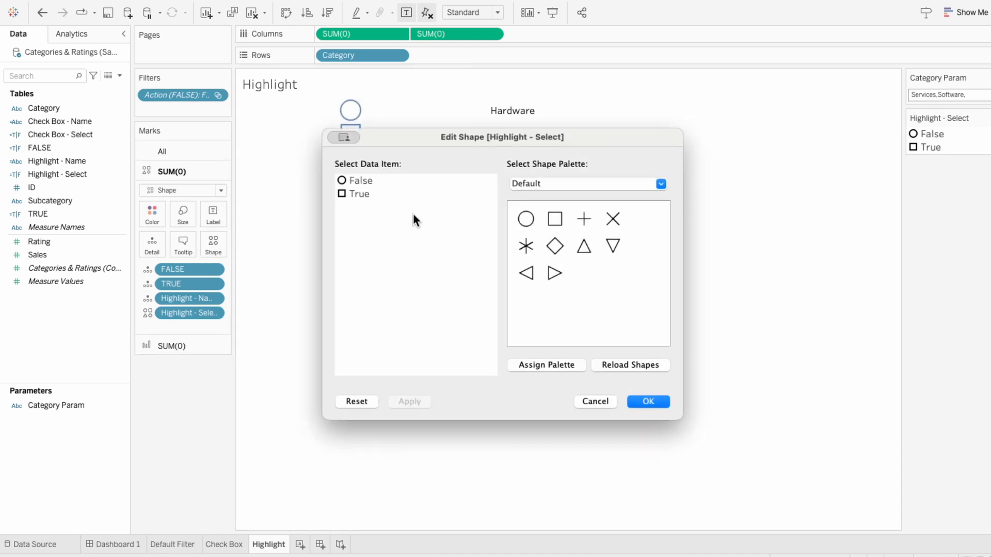
{"action": "left_click", "coordinate": [546, 181]}
{"action": "left_click", "coordinate": [547, 249]}
{"action": "left_click", "coordinate": [361, 182]}
{"action": "left_click", "coordinate": [526, 219]}
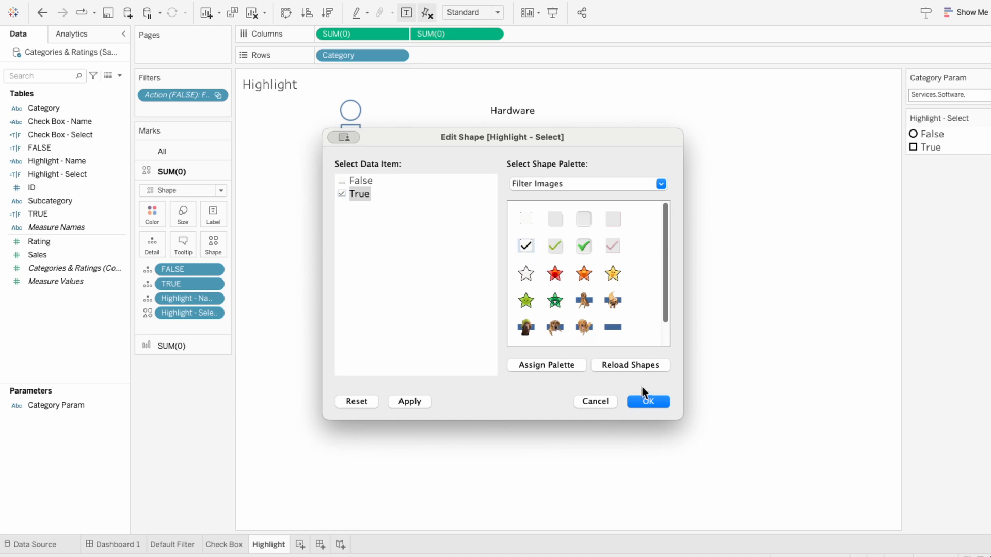
{"action": "left_click", "coordinate": [657, 404]}
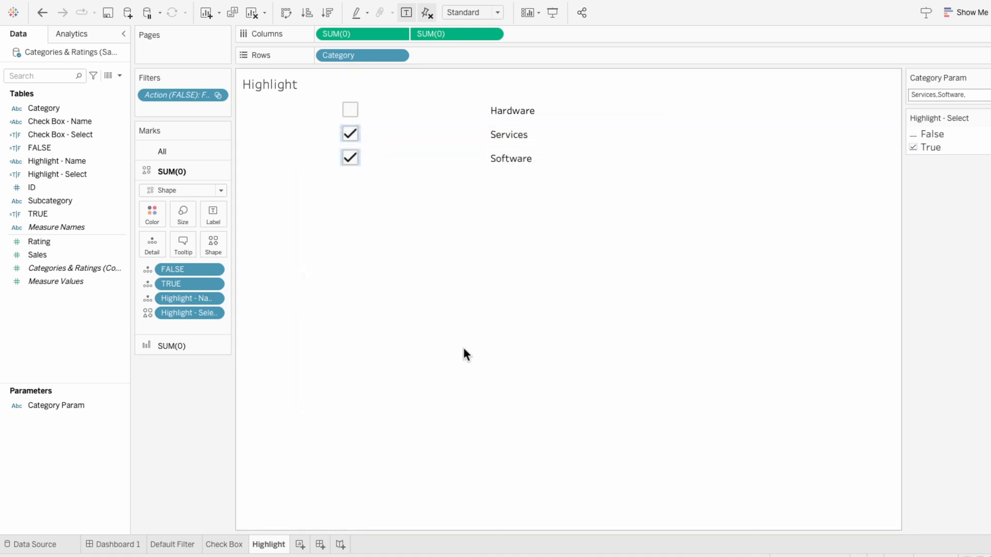
Step: Raise the opacity of the second SUM(0) bar marks and color them by Highlight - Select
{"action": "left_click", "coordinate": [195, 340]}
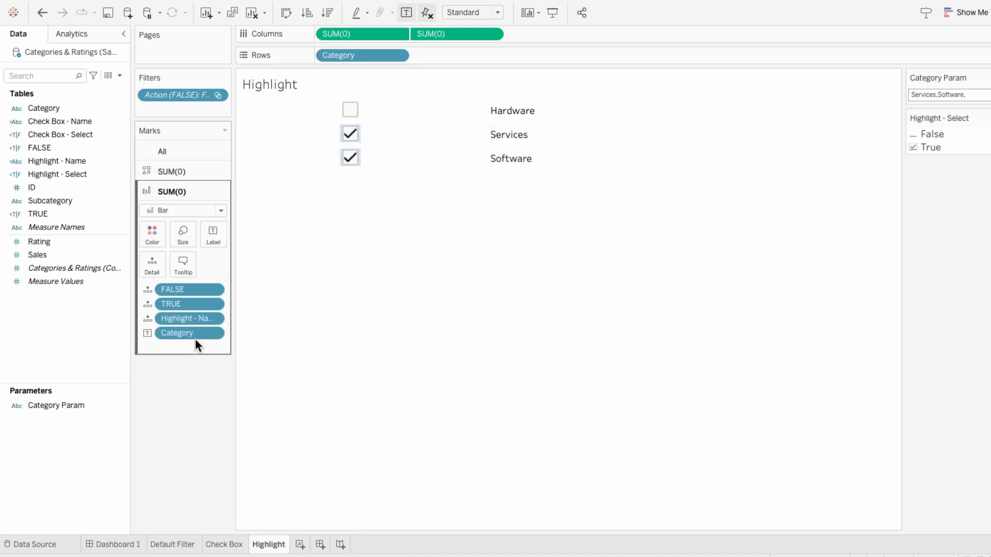
{"action": "left_click", "coordinate": [152, 238]}
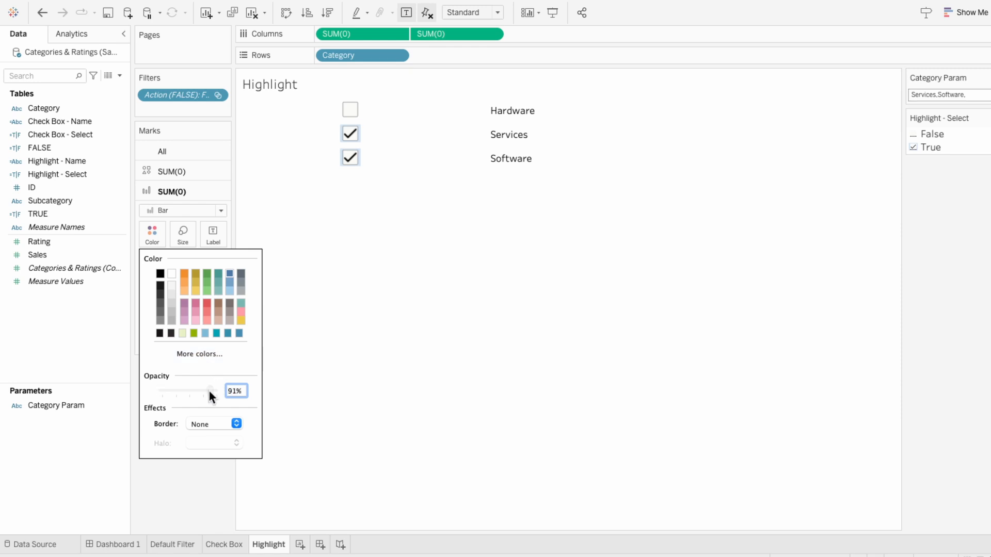
{"action": "left_click", "coordinate": [187, 465]}
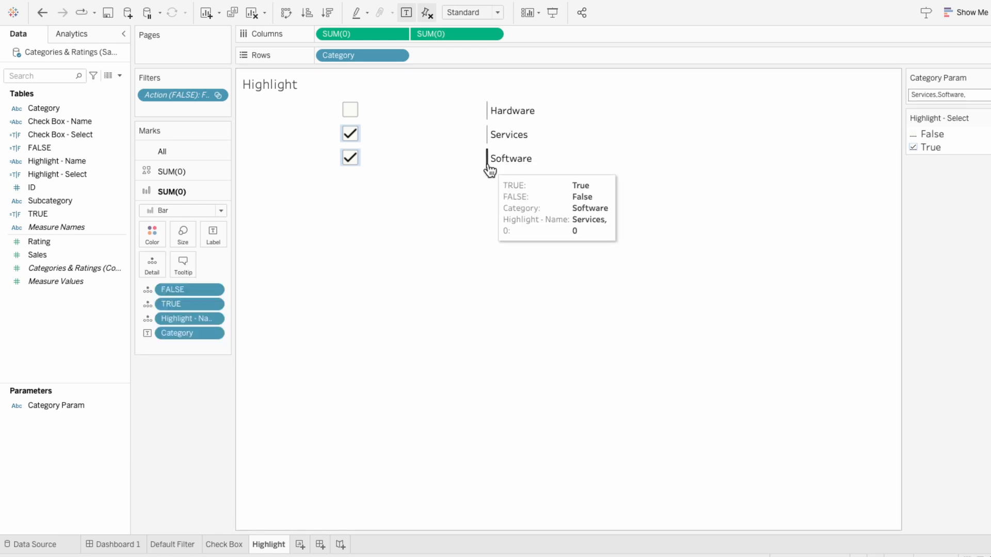
{"action": "left_click_drag", "start_coordinate": [82, 174], "coordinate": [179, 345]}
{"action": "left_click", "coordinate": [148, 347]}
{"action": "left_click", "coordinate": [163, 361]}
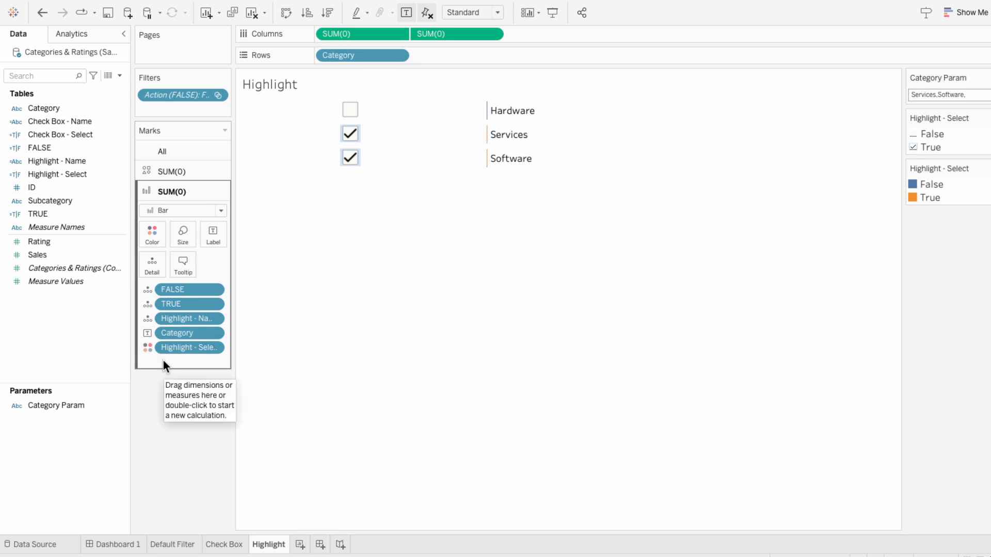
Step: Change the second SUM(0) measure on Columns to SUM(1)
{"action": "double_click", "coordinate": [441, 34]}
{"action": "type", "text": "1"}
{"action": "key", "text": "Return"}
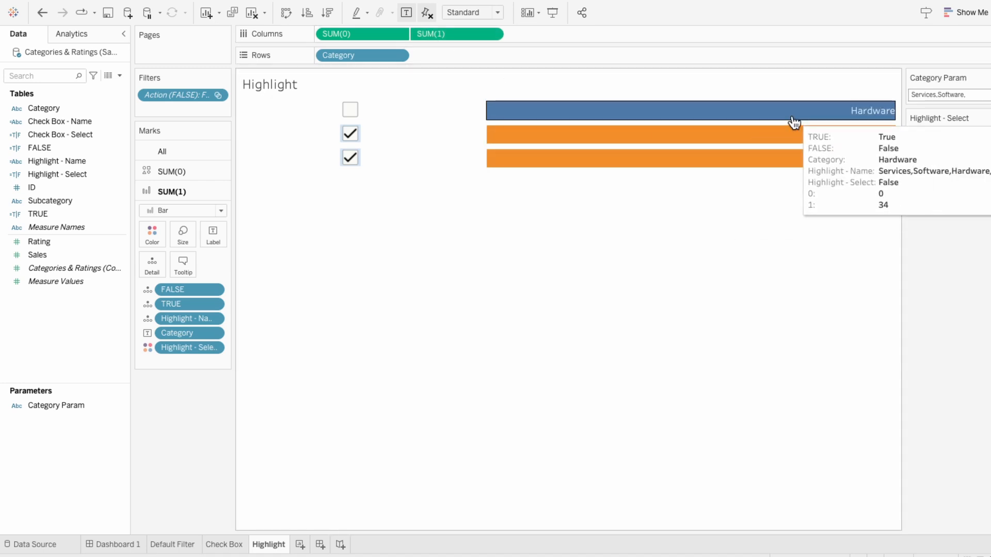
Step: Set the horizontal alignment of the Category labels on the SUM(1) bars to left
{"action": "left_click", "coordinate": [211, 242]}
{"action": "left_click", "coordinate": [270, 339]}
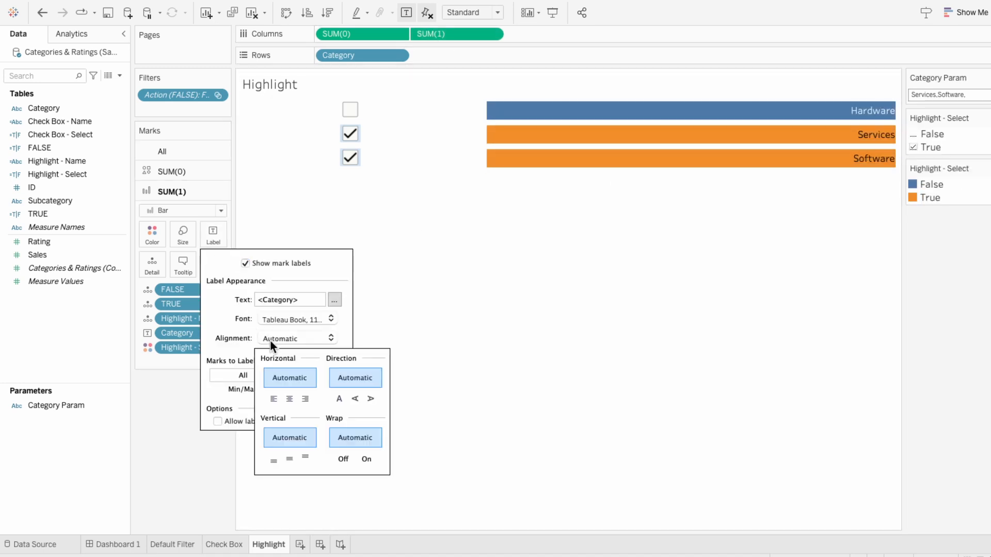
{"action": "left_click", "coordinate": [273, 399]}
{"action": "left_click", "coordinate": [212, 265]}
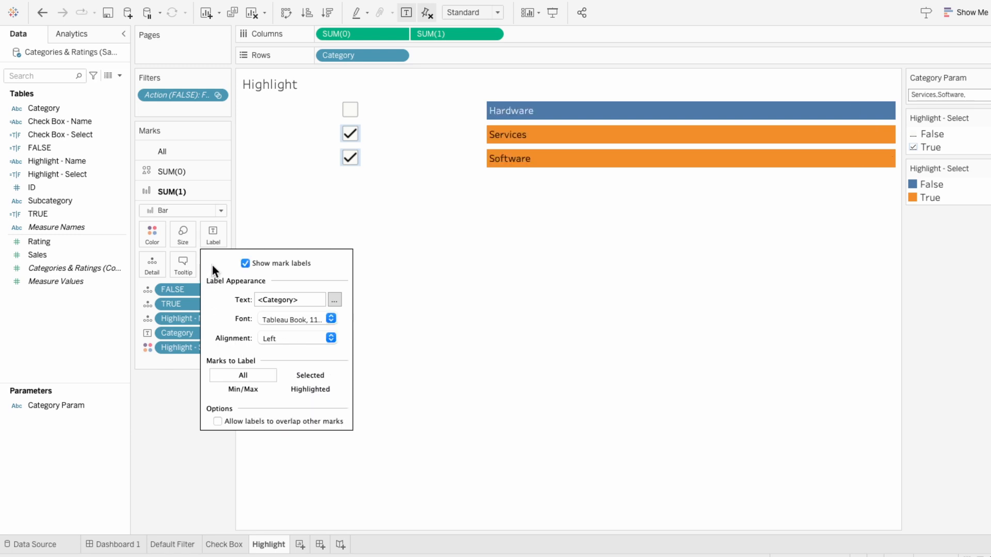
{"action": "left_click", "coordinate": [210, 241]}
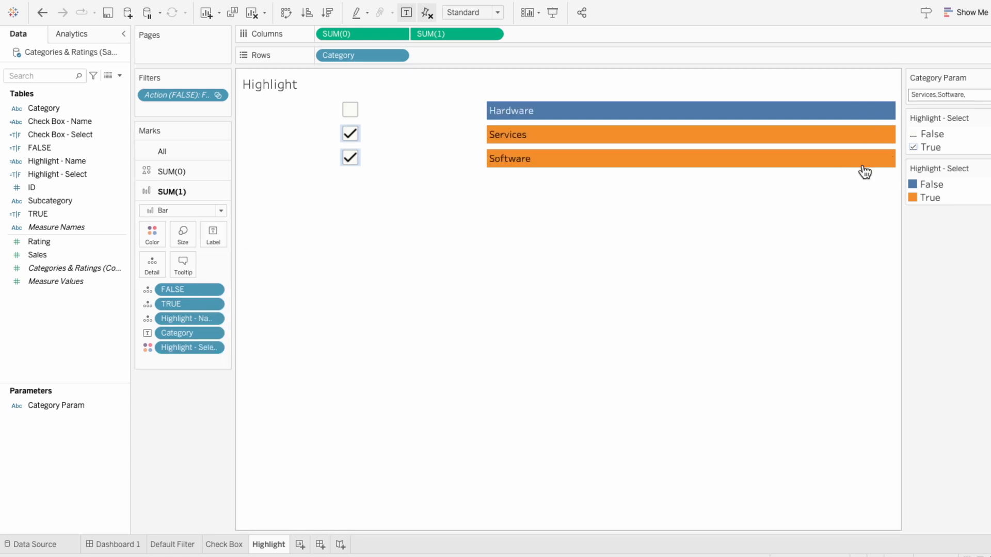
Step: Recolor the Highlight - Select bars from the White-Black palette, using white for False and light blue for True
{"action": "left_click", "coordinate": [986, 169]}
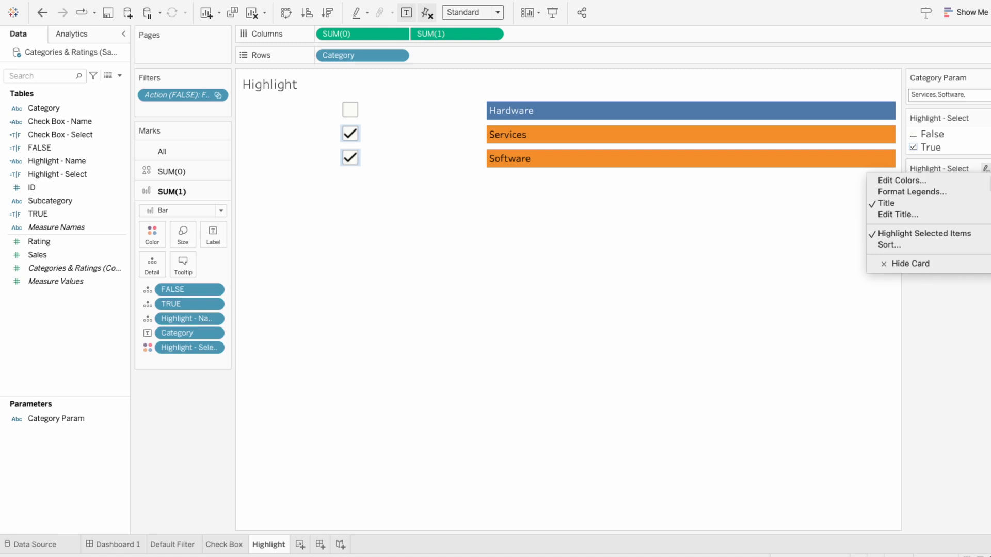
{"action": "left_click", "coordinate": [902, 180]}
{"action": "left_click", "coordinate": [544, 180]}
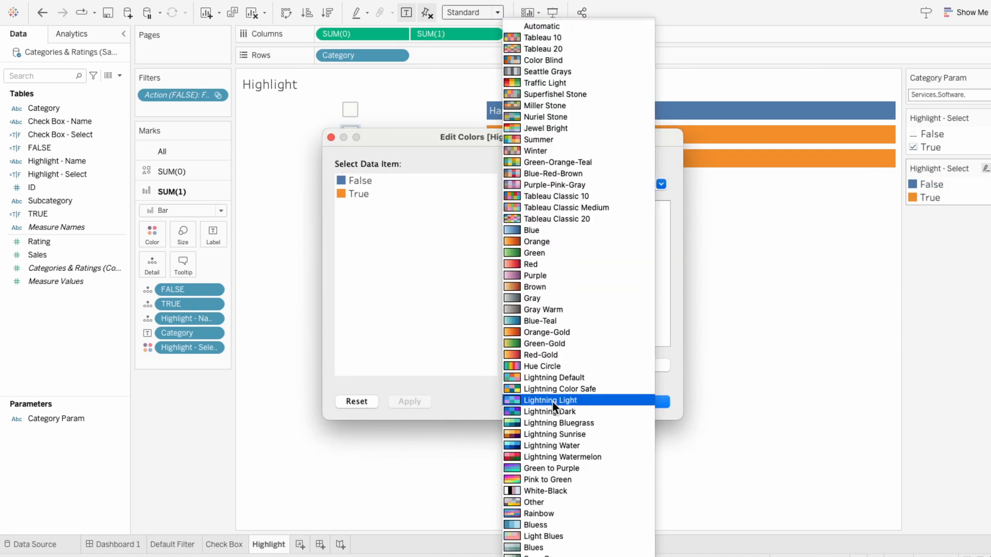
{"action": "left_click", "coordinate": [555, 491]}
{"action": "left_click", "coordinate": [526, 219]}
{"action": "left_click", "coordinate": [525, 300]}
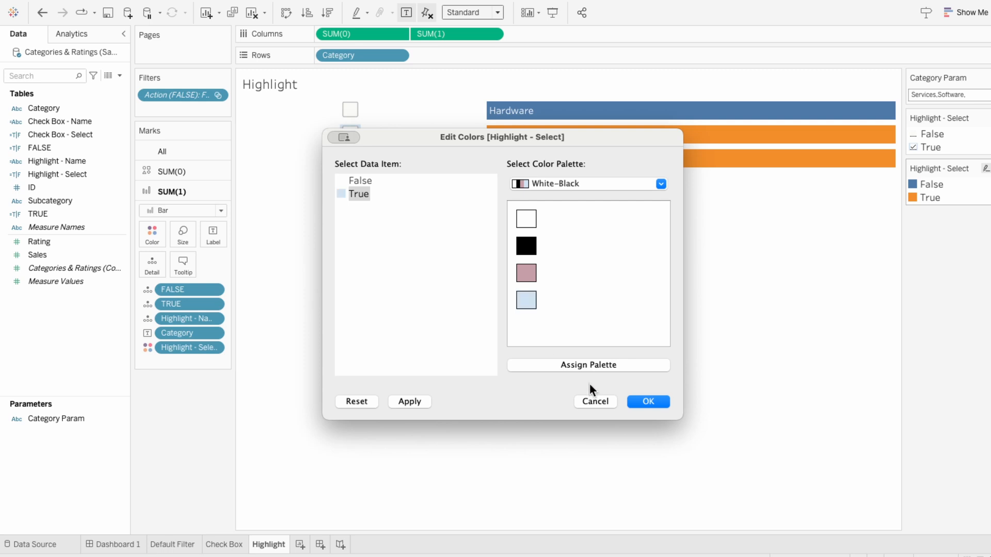
{"action": "left_click", "coordinate": [648, 402]}
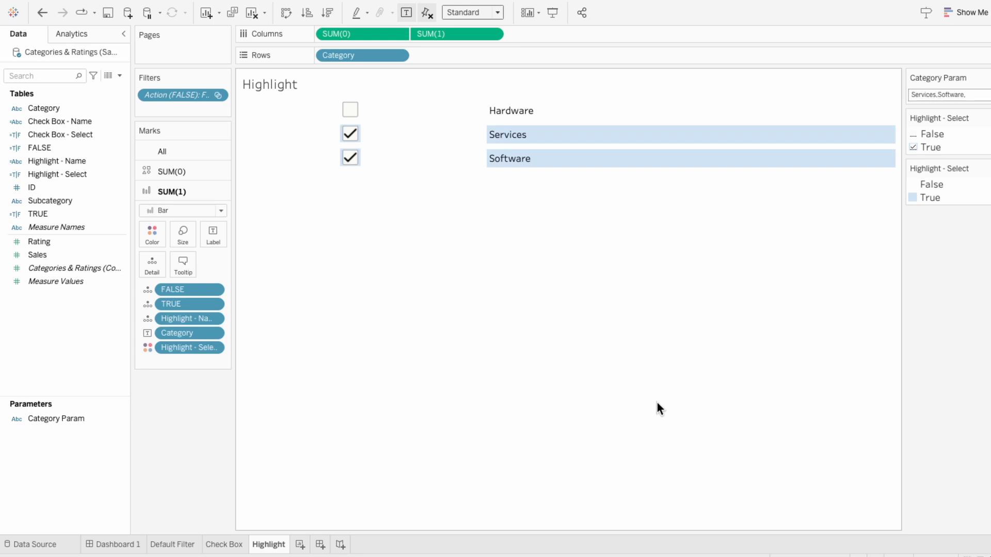
Step: Add the Highlight sheet to the dashboard as a floating object in the Highlight card and hide its title
{"action": "left_click", "coordinate": [137, 543]}
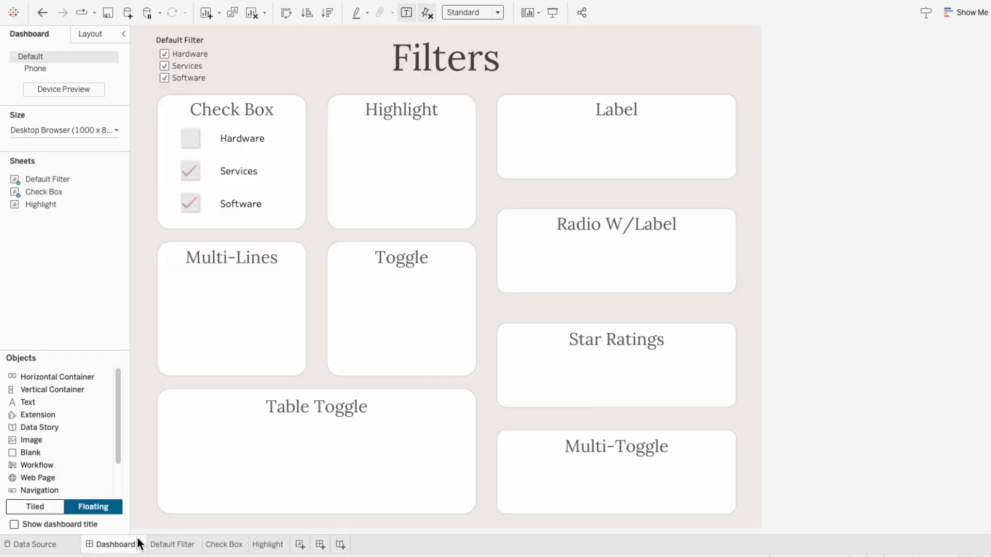
{"action": "left_click_drag", "start_coordinate": [79, 207], "coordinate": [329, 123]}
{"action": "right_click", "coordinate": [361, 133]}
{"action": "left_click", "coordinate": [395, 162]}
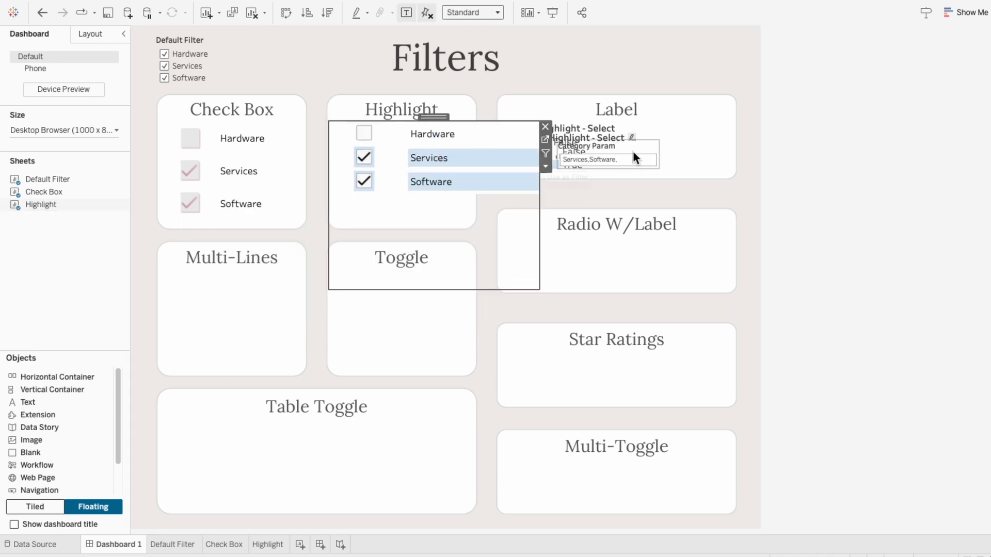
Step: Remove the Category Param control and both Highlight - Select legends from the dashboard
{"action": "left_click", "coordinate": [633, 152]}
{"action": "left_click", "coordinate": [664, 144]}
{"action": "left_click", "coordinate": [620, 143]}
{"action": "left_click", "coordinate": [644, 136]}
{"action": "left_click", "coordinate": [624, 130]}
{"action": "left_click", "coordinate": [632, 127]}
Step: Resize and position the Highlight sheet to fit inside its card and set its fit to Entire View
{"action": "left_click", "coordinate": [404, 210]}
{"action": "left_click_drag", "start_coordinate": [538, 287], "coordinate": [459, 218]}
{"action": "left_click_drag", "start_coordinate": [330, 216], "coordinate": [334, 221]}
{"action": "left_click_drag", "start_coordinate": [400, 117], "coordinate": [404, 119]}
{"action": "left_click", "coordinate": [458, 13]}
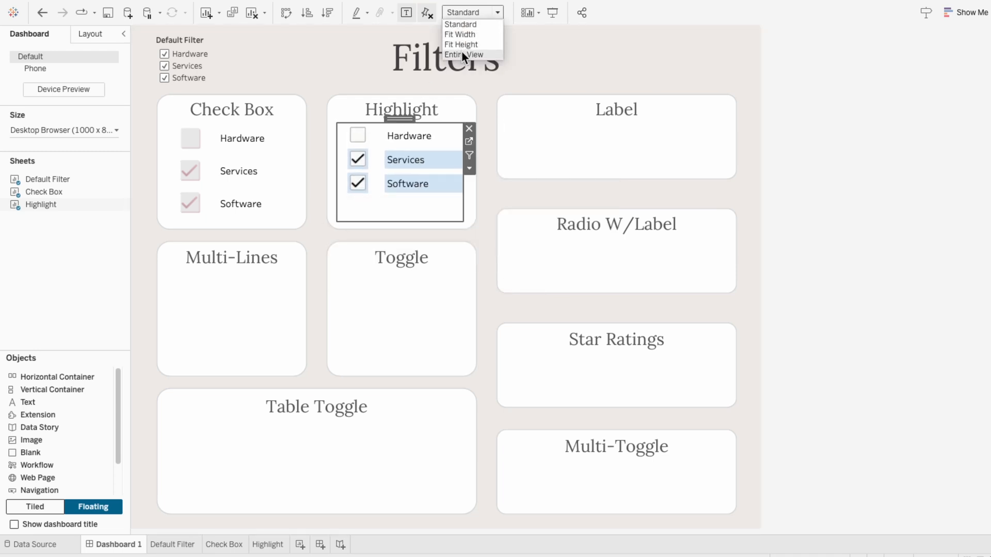
{"action": "left_click", "coordinate": [463, 53]}
Step: Show the axis headers on the Highlight sheet and set the SUM(1) axis fixed start to -2
{"action": "mouse_move", "coordinate": [376, 178]}
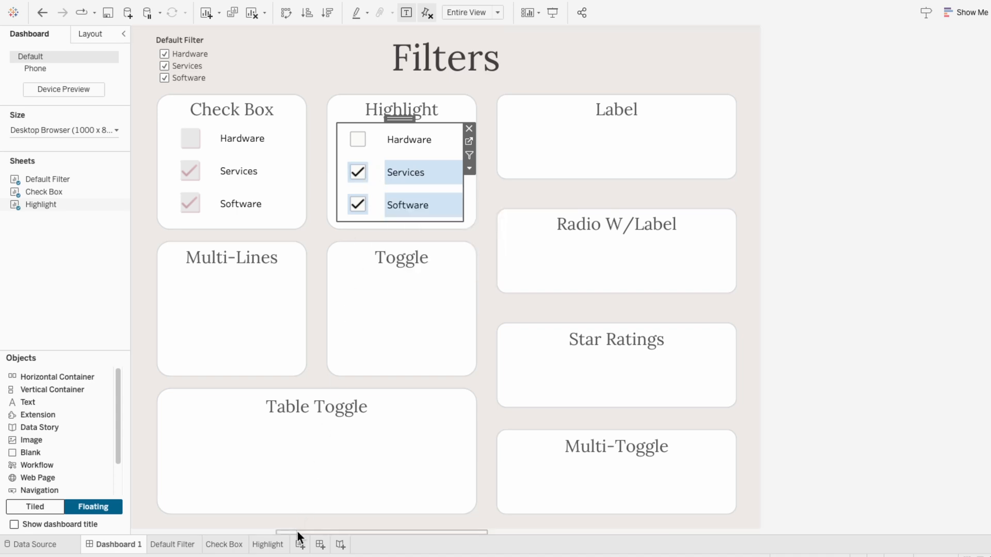
{"action": "left_click", "coordinate": [268, 544]}
{"action": "right_click", "coordinate": [443, 39]}
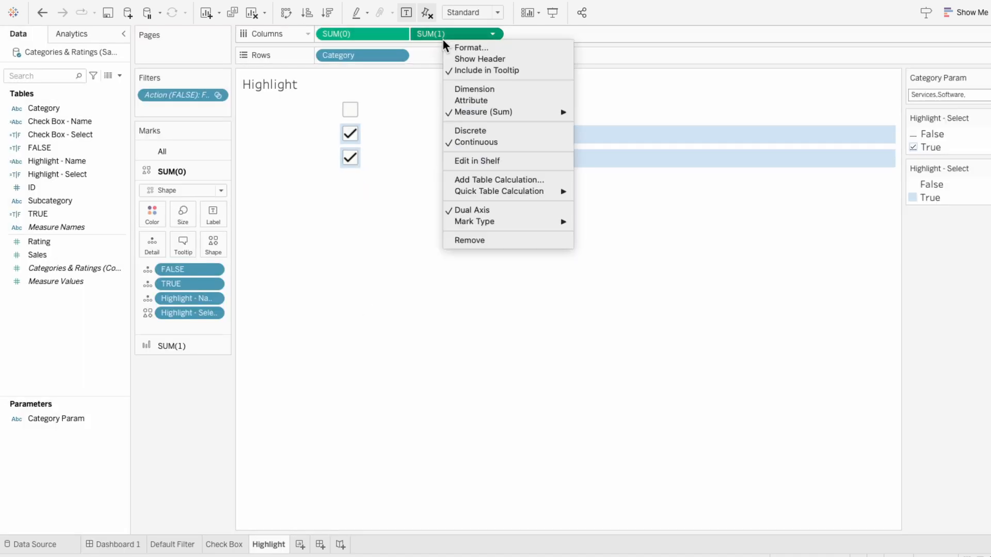
{"action": "left_click", "coordinate": [450, 60]}
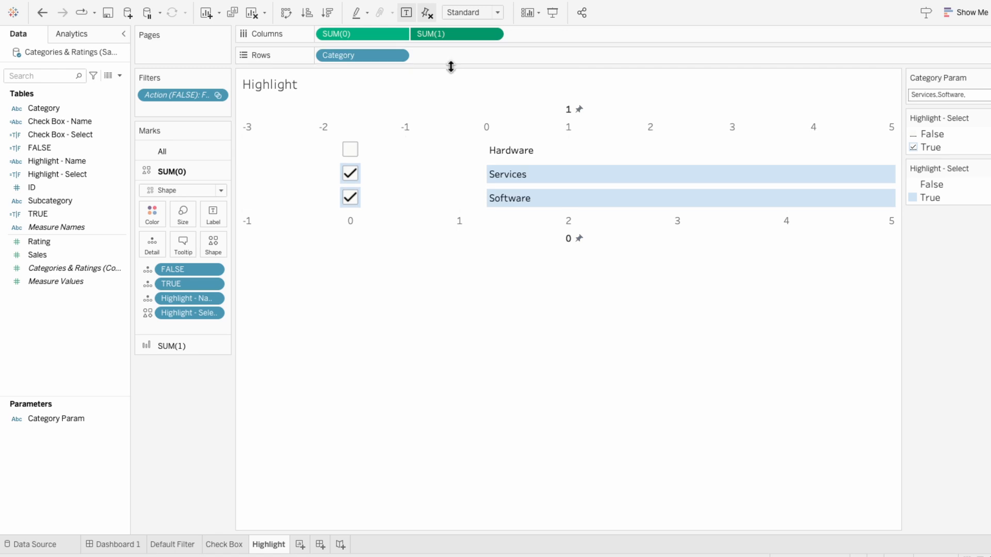
{"action": "right_click", "coordinate": [446, 126]}
{"action": "key", "text": "Escape"}
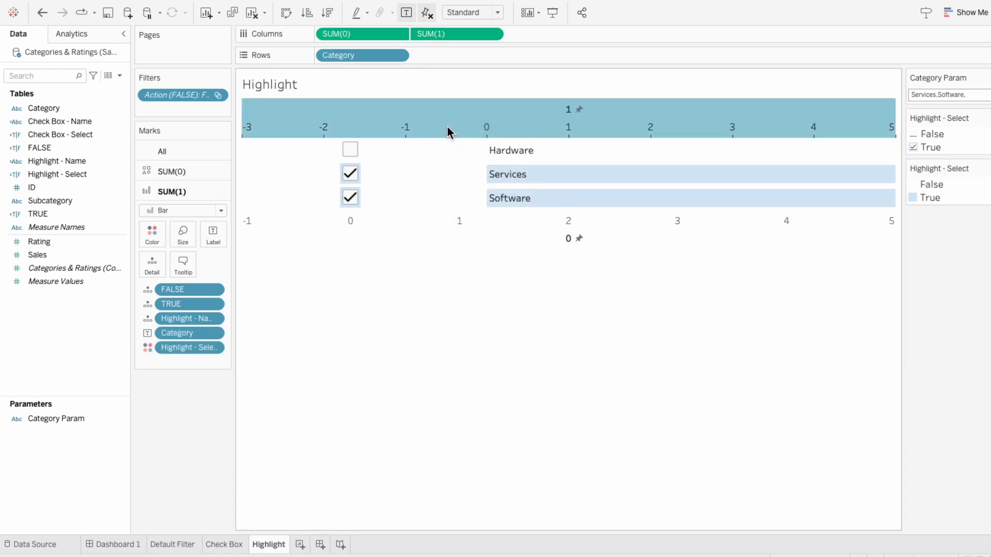
{"action": "left_click_drag", "start_coordinate": [485, 91], "coordinate": [792, 156]}
{"action": "left_click", "coordinate": [724, 317]}
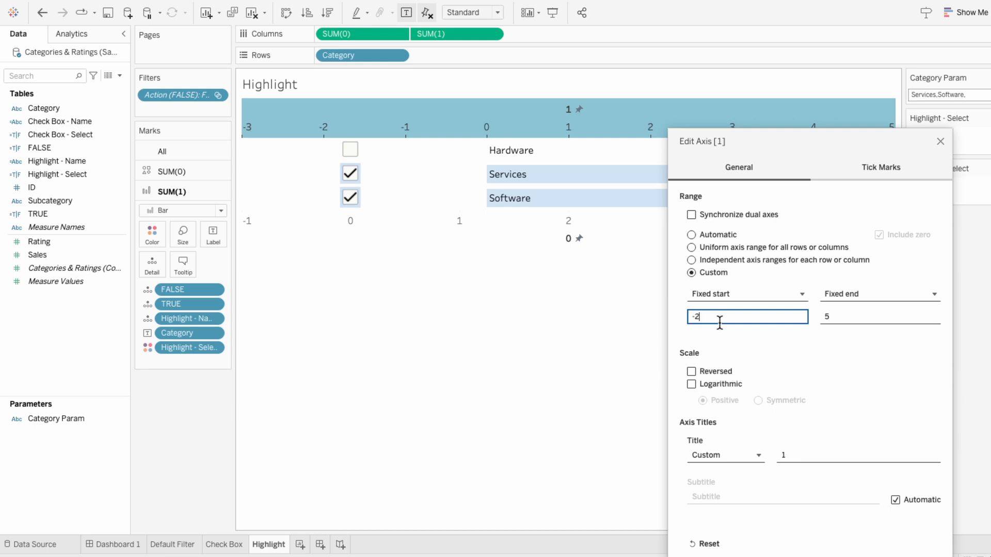
{"action": "type", "text": "2"}
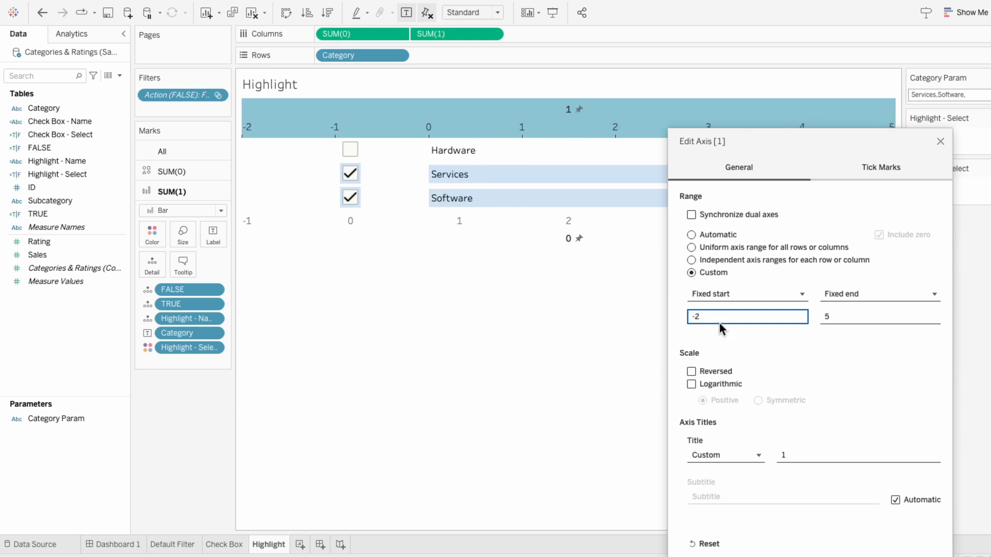
{"action": "left_click", "coordinate": [940, 141]}
Step: Set the SUM(0) axis fixed end to 4 and hide the axis headers on the Highlight sheet
{"action": "right_click", "coordinate": [527, 227]}
{"action": "left_click", "coordinate": [544, 236]}
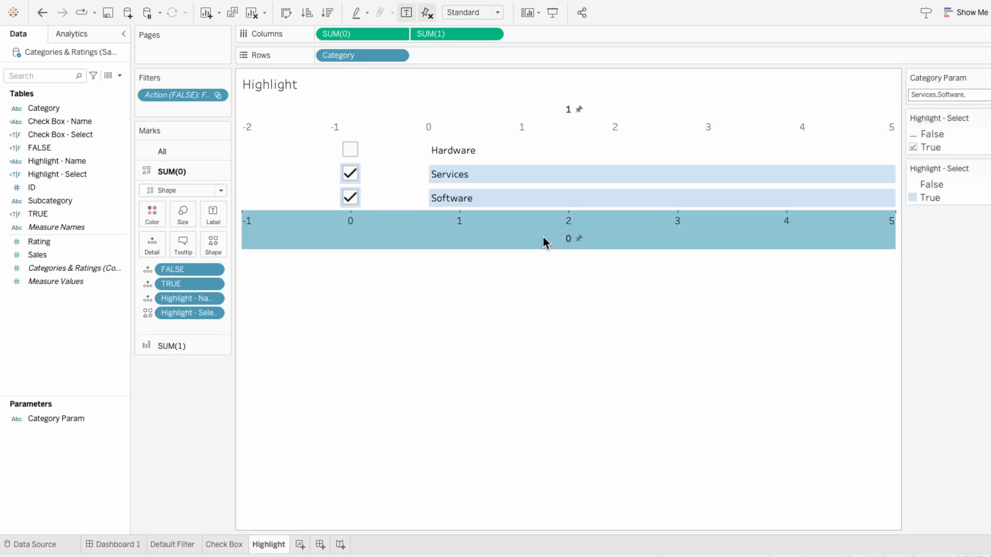
{"action": "left_click", "coordinate": [535, 246]}
{"action": "key", "text": "BackSpace"}
{"action": "type", "text": "4"}
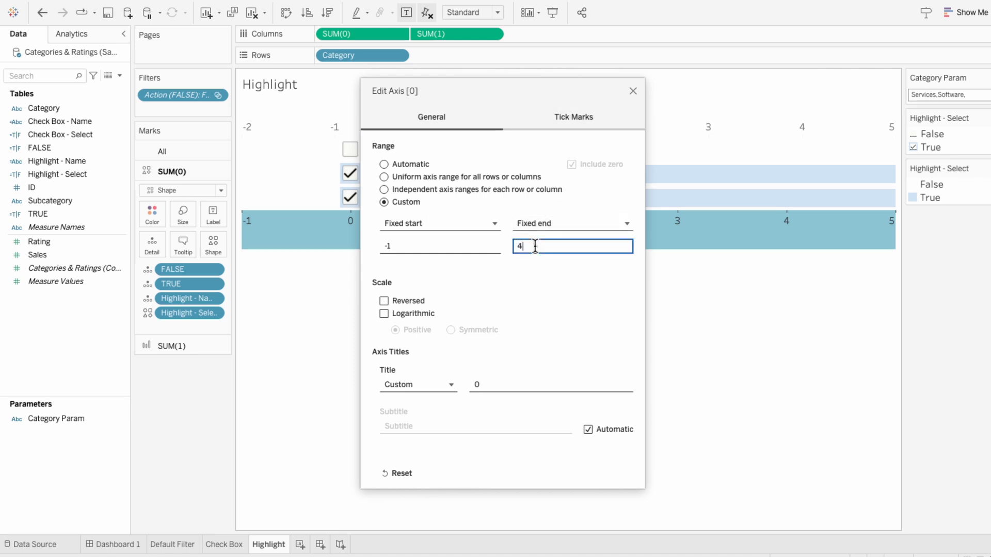
{"action": "left_click_drag", "start_coordinate": [507, 92], "coordinate": [638, 140]}
{"action": "left_click", "coordinate": [762, 138]}
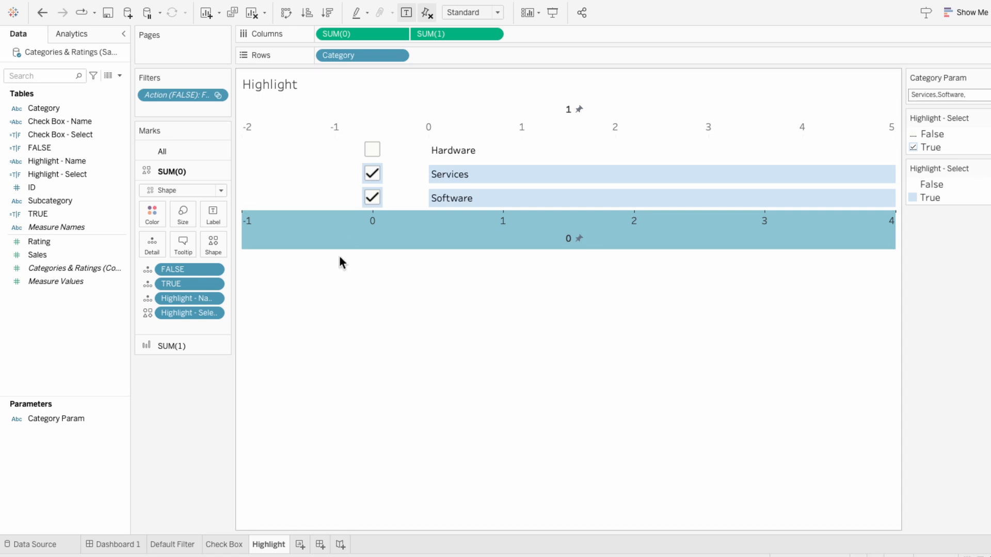
{"action": "right_click", "coordinate": [345, 237]}
{"action": "left_click", "coordinate": [361, 345]}
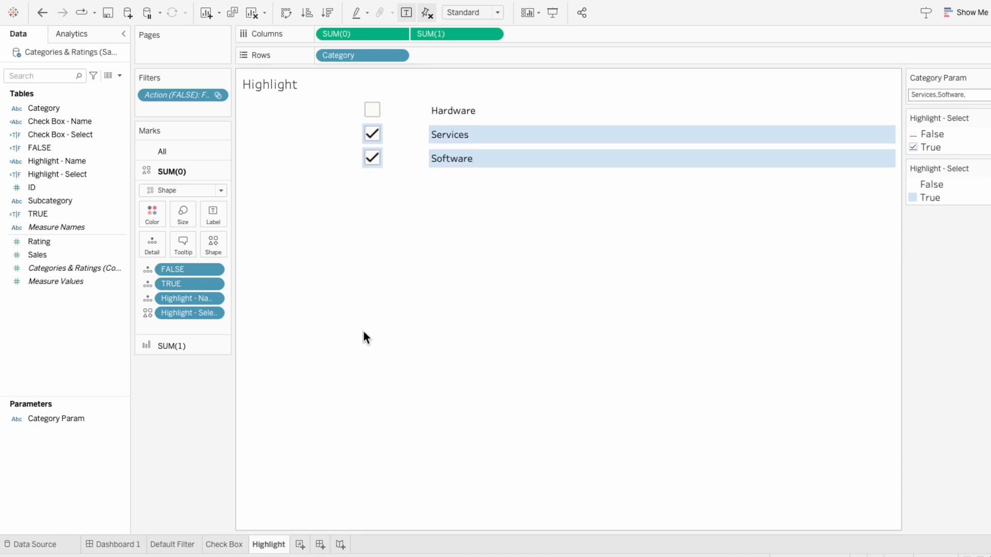
Step: Widen the Highlight sheet slightly on the dashboard and enlarge its check box shape marks
{"action": "left_click", "coordinate": [134, 546]}
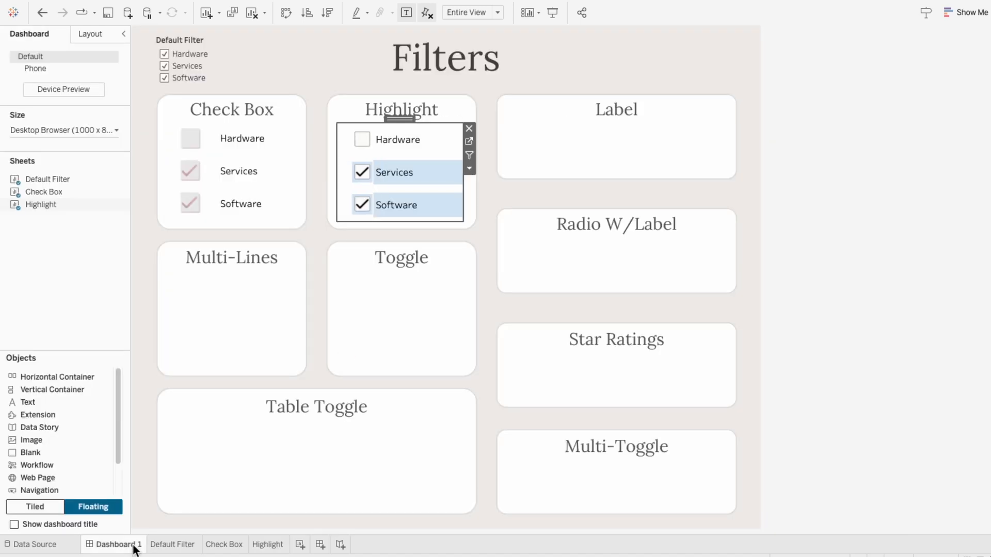
{"action": "left_click_drag", "start_coordinate": [463, 202], "coordinate": [463, 201]}
{"action": "left_click", "coordinate": [260, 543]}
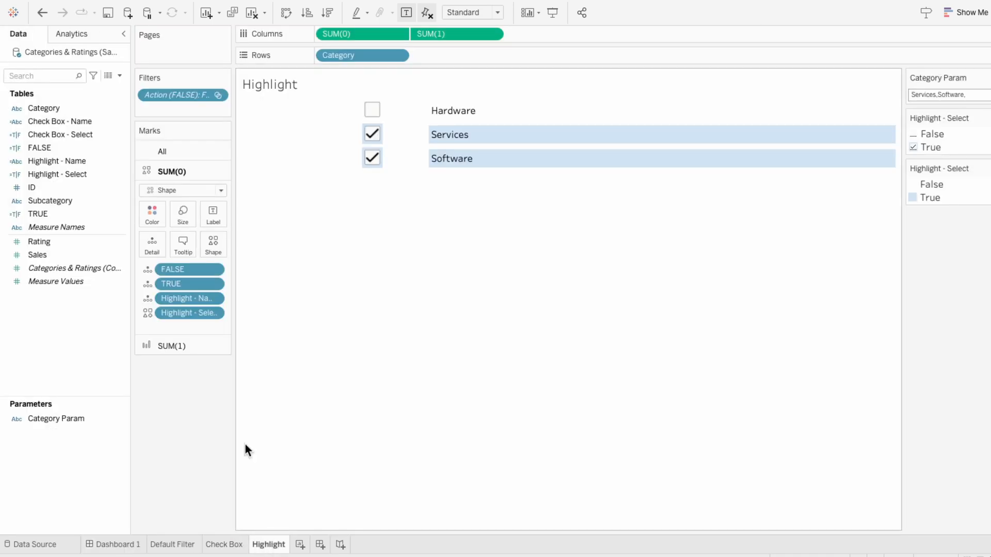
{"action": "left_click", "coordinate": [182, 212]}
{"action": "left_click_drag", "start_coordinate": [225, 246], "coordinate": [230, 246]}
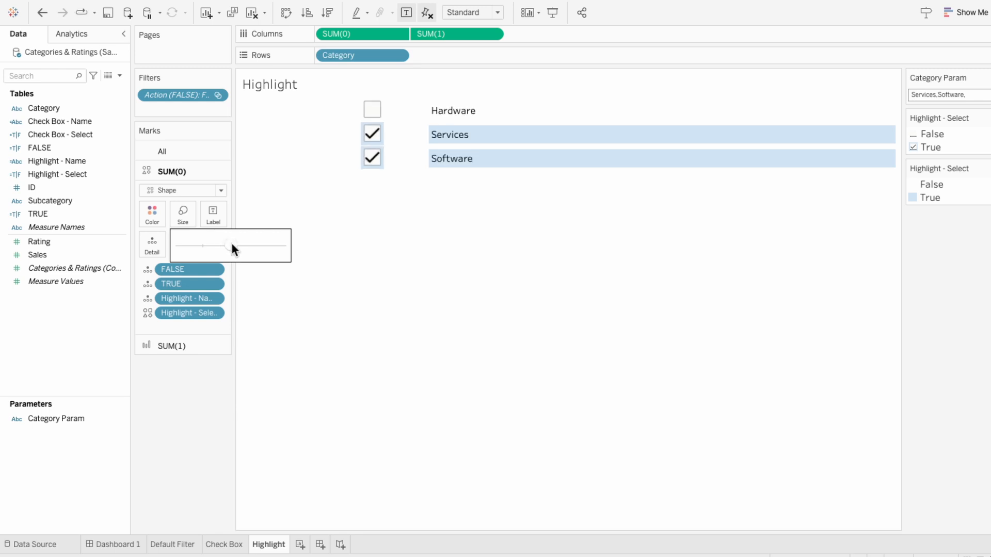
{"action": "left_click", "coordinate": [125, 545]}
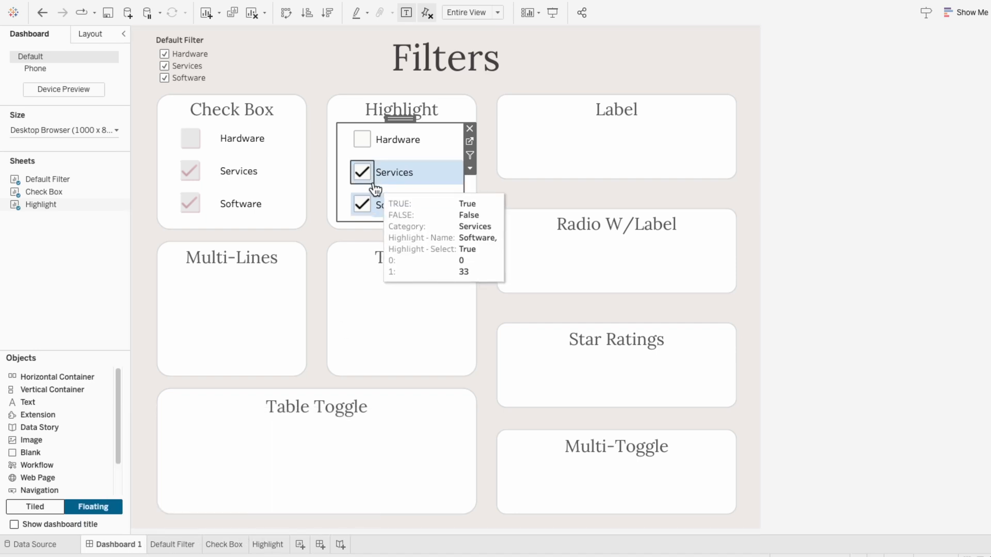
Step: Fine-tune the mark sizes on the Highlight sheet so the check box shapes and SUM(1) bars match in height
{"action": "left_click", "coordinate": [266, 544]}
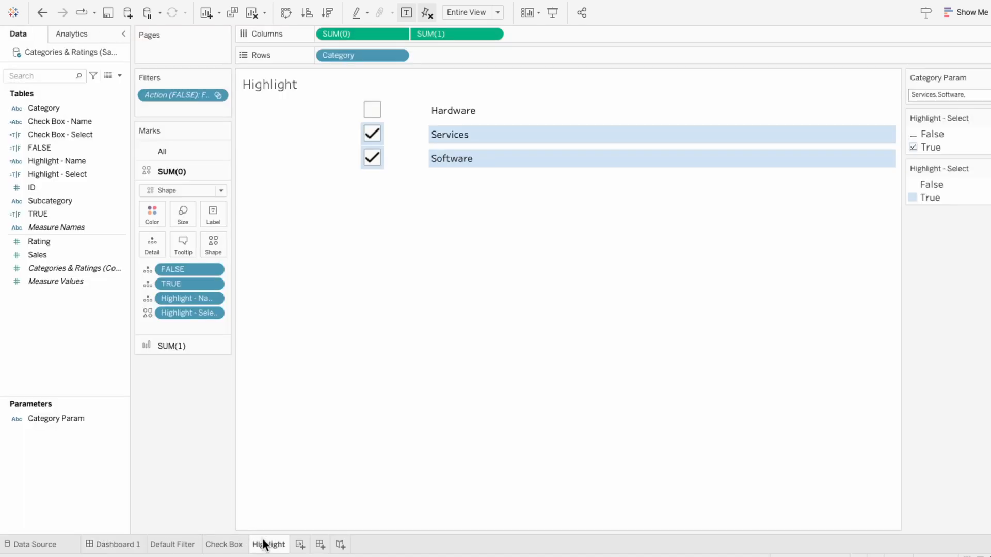
{"action": "left_click", "coordinate": [189, 213]}
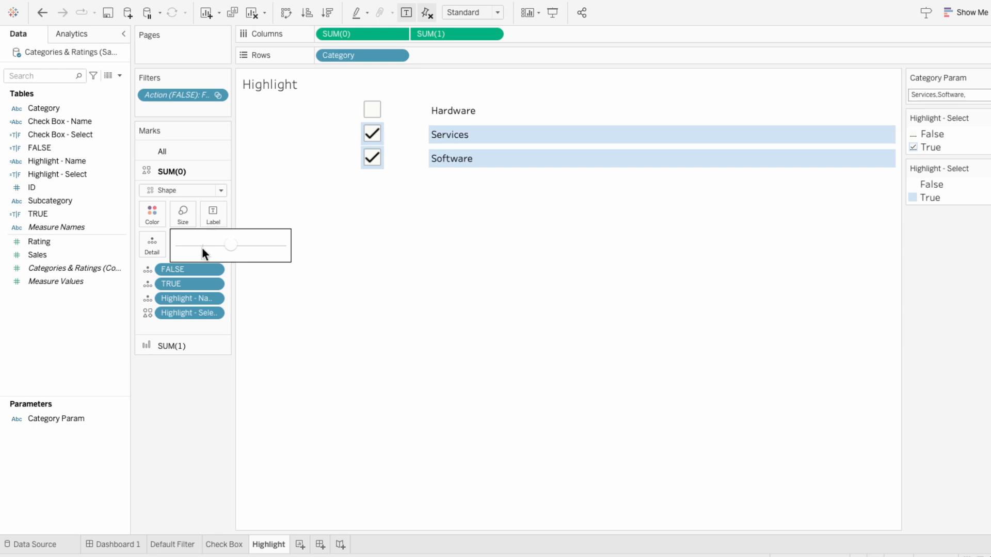
{"action": "left_click", "coordinate": [191, 351]}
{"action": "left_click", "coordinate": [184, 235]}
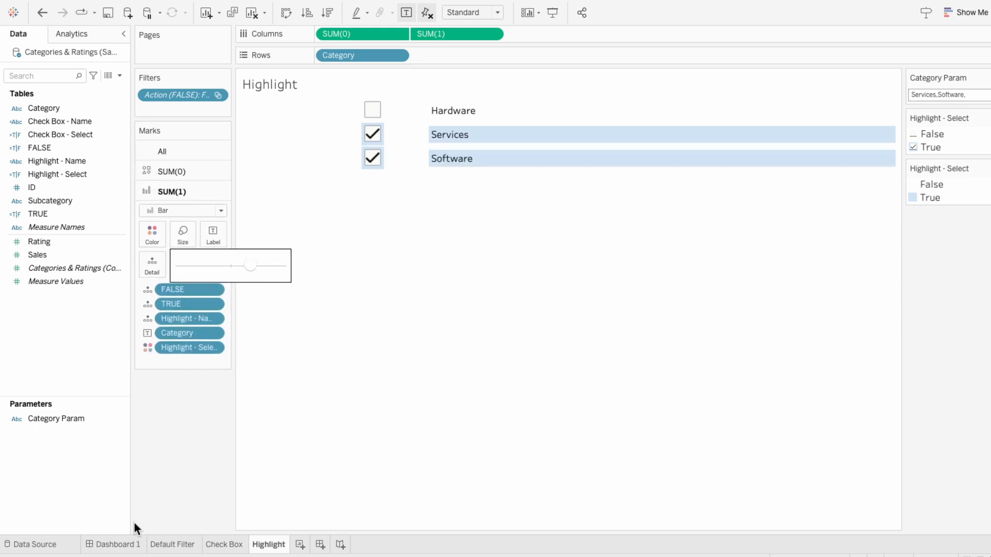
Step: Test the dashboard by selecting and deselecting Hardware in the Check Box filter and comparing the Highlight filter
{"action": "left_click", "coordinate": [124, 546]}
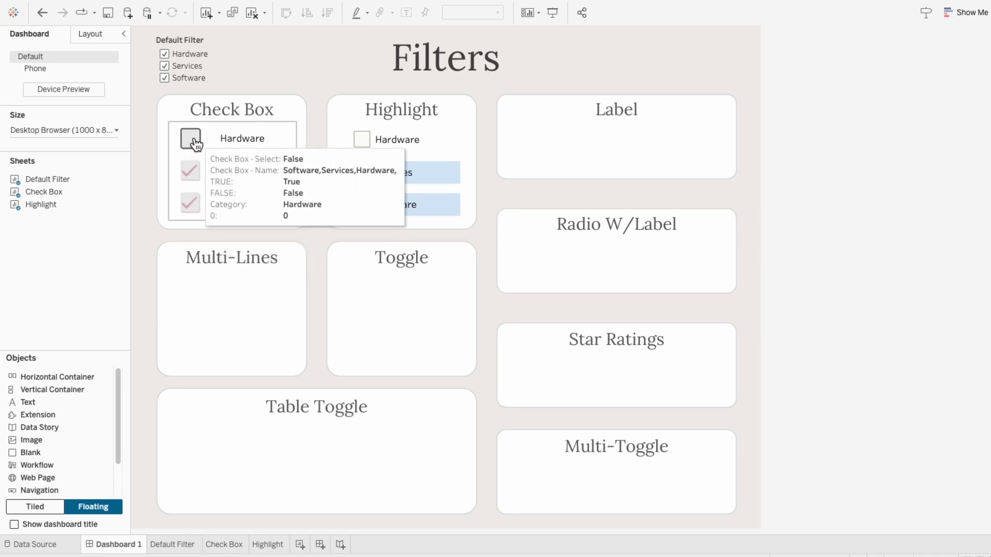
{"action": "left_click", "coordinate": [194, 144]}
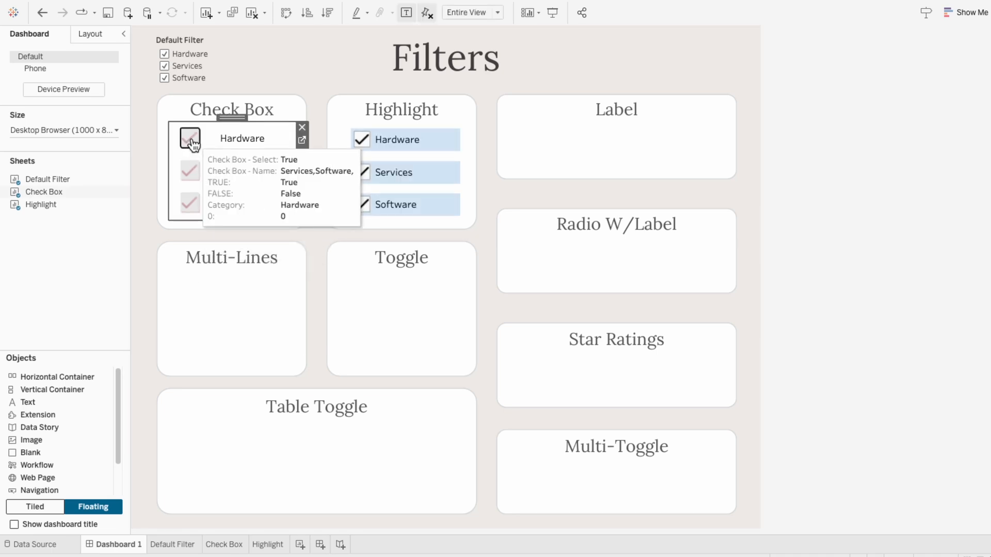
{"action": "left_click", "coordinate": [192, 144]}
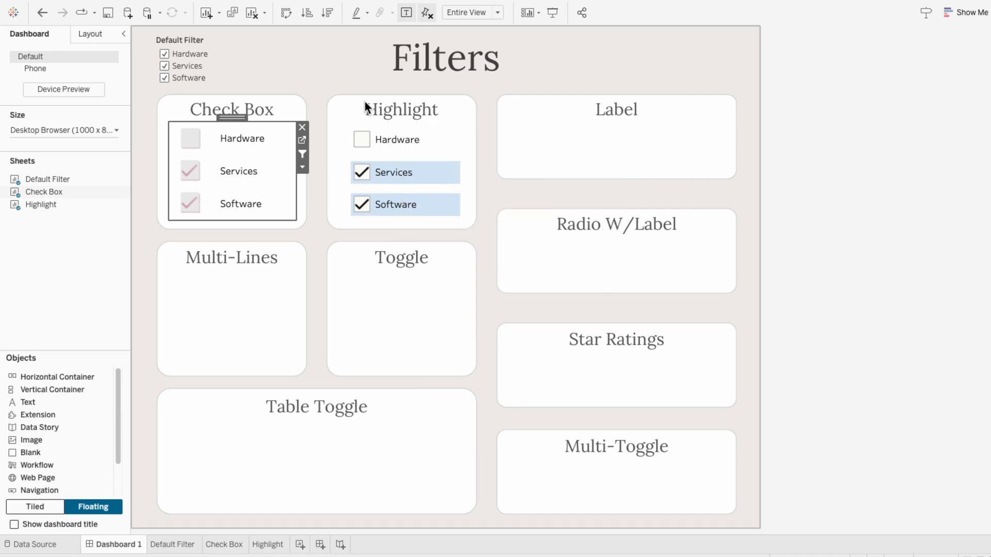
Step: Add a dashboard parameter action named Highlight Param with only the Highlight sheet on Dashboard 1 as its source
{"action": "mouse_move", "coordinate": [253, 1]}
{"action": "left_click", "coordinate": [209, 5]}
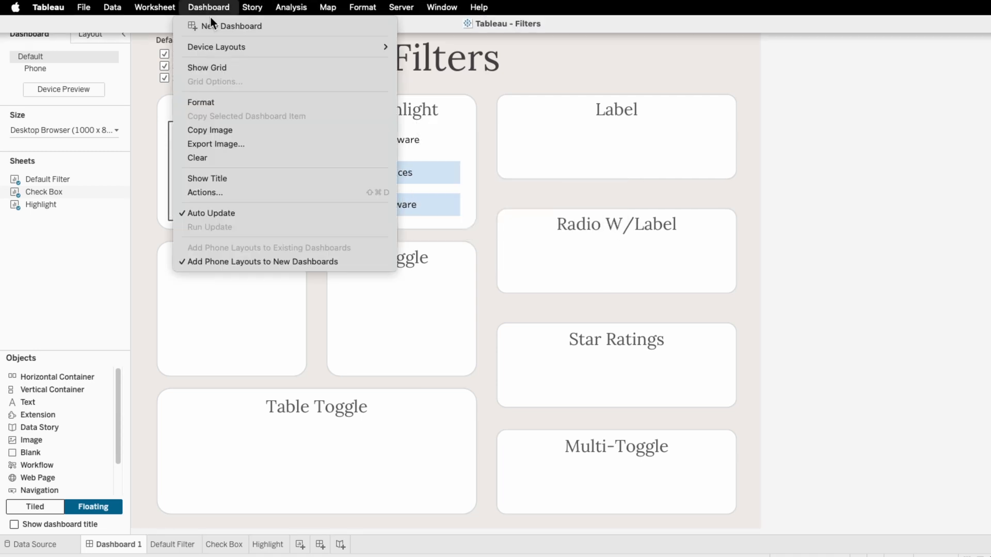
{"action": "left_click", "coordinate": [217, 193]}
{"action": "left_click", "coordinate": [345, 368]}
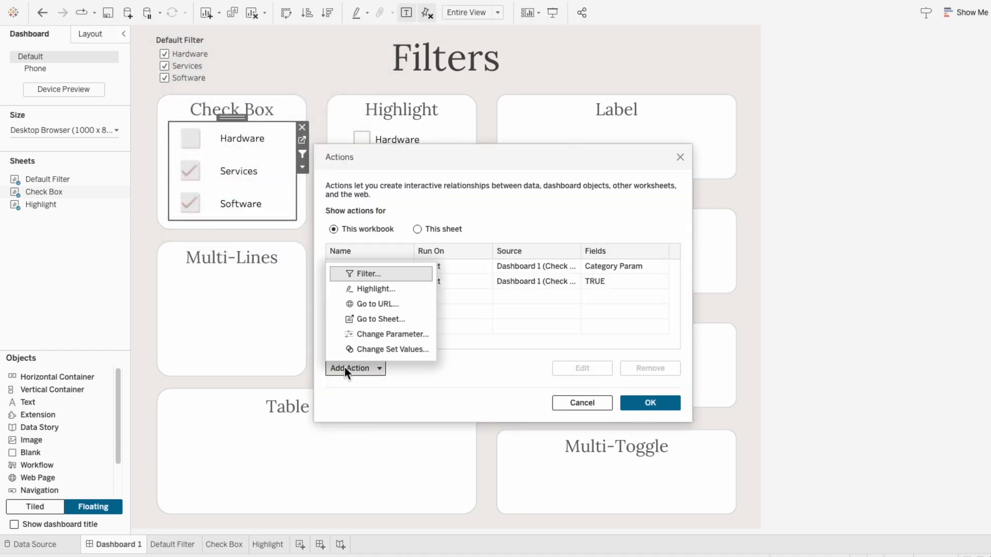
{"action": "left_click", "coordinate": [347, 334]}
{"action": "type", "text": "Highlight Param"}
{"action": "left_click", "coordinate": [366, 259]}
{"action": "left_click", "coordinate": [366, 272]}
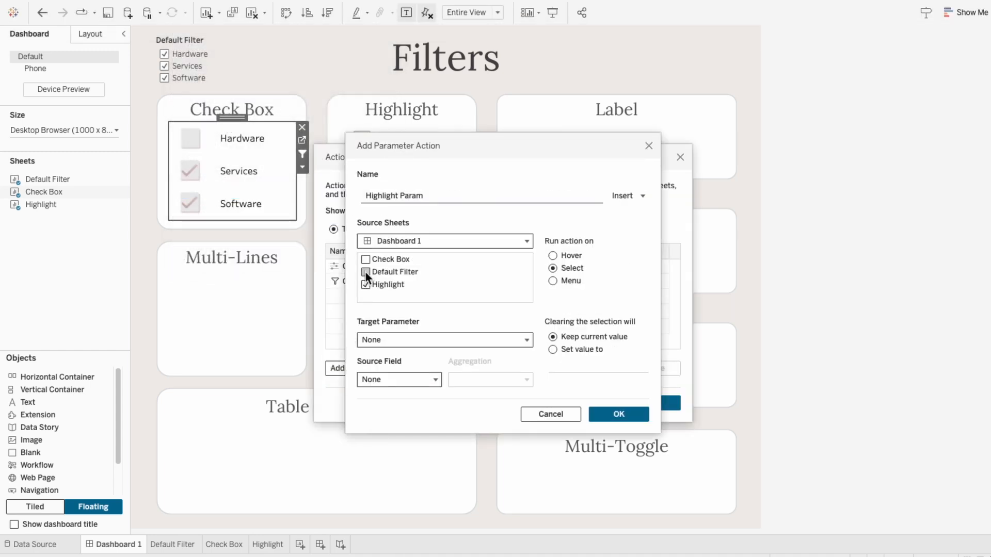
Step: Set the parameter action's target to Category Param with Highlight - Name as the source field, and save the action
{"action": "left_click", "coordinate": [375, 340]}
{"action": "left_click", "coordinate": [383, 374]}
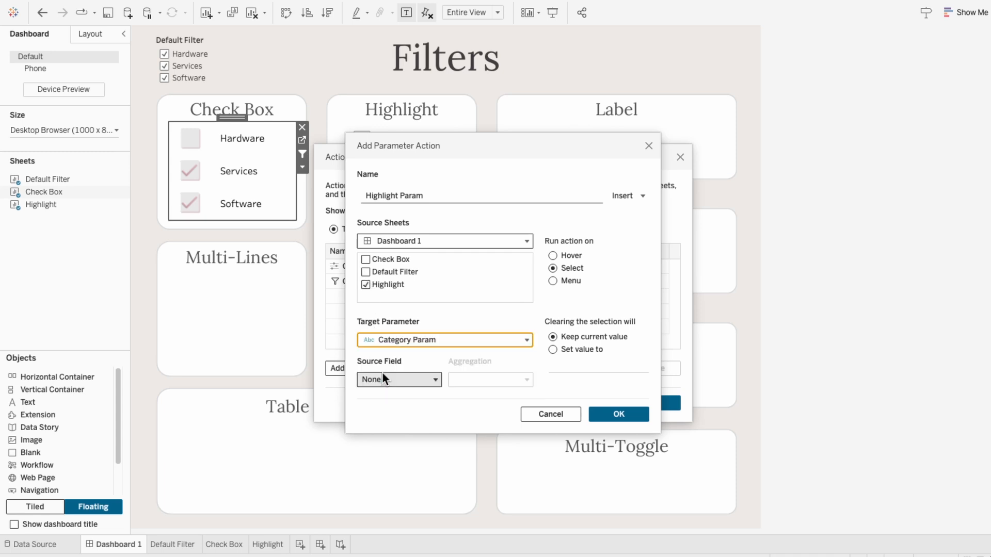
{"action": "left_click", "coordinate": [382, 374]}
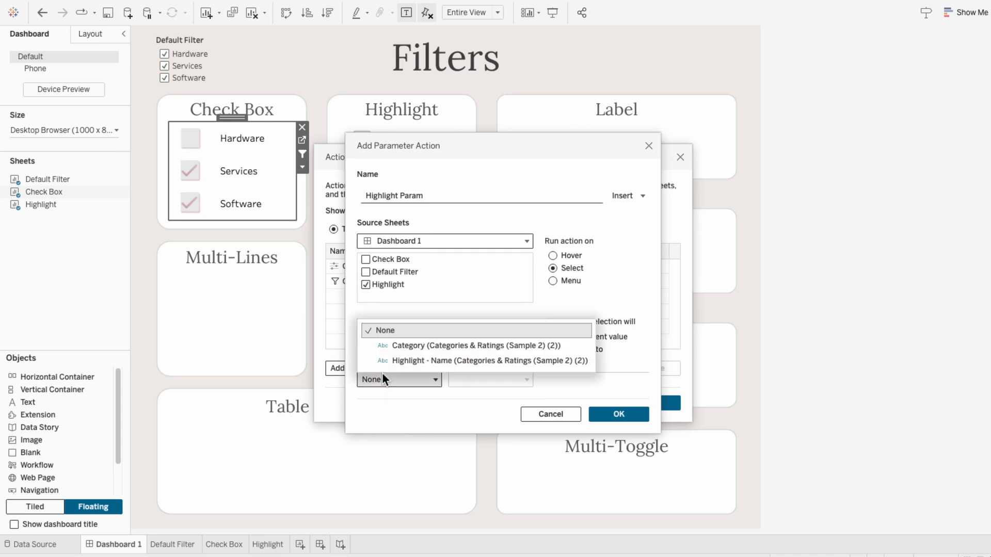
{"action": "left_click", "coordinate": [388, 362]}
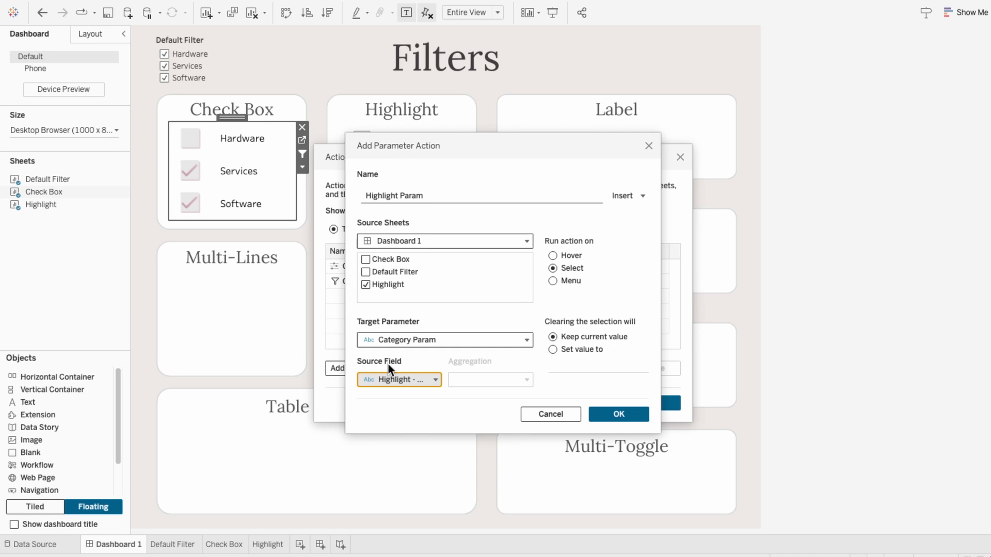
{"action": "left_click", "coordinate": [630, 413]}
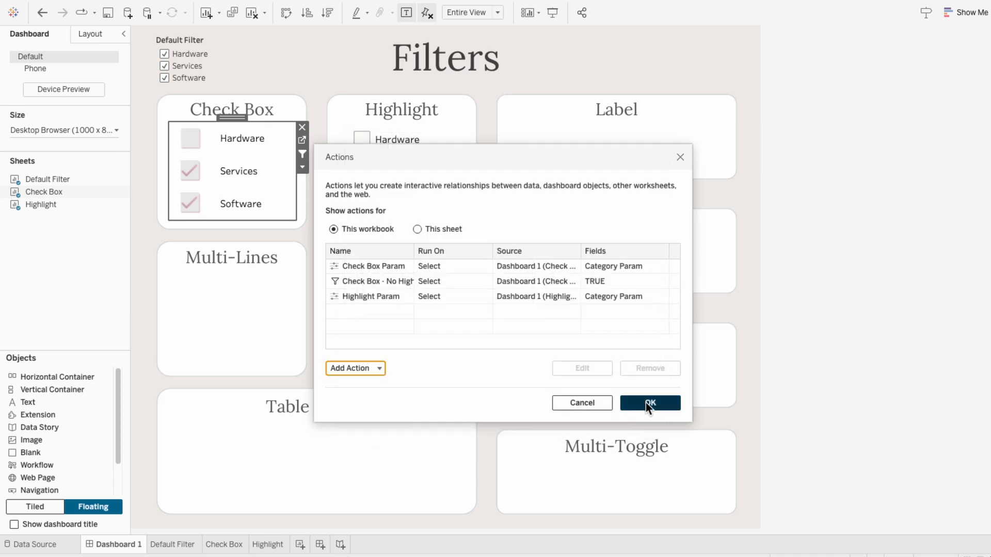
{"action": "left_click", "coordinate": [646, 403]}
Step: Test toggling Services in the Highlight filter, and check the fields shared by all marks on the Highlight sheet
{"action": "left_click", "coordinate": [394, 173]}
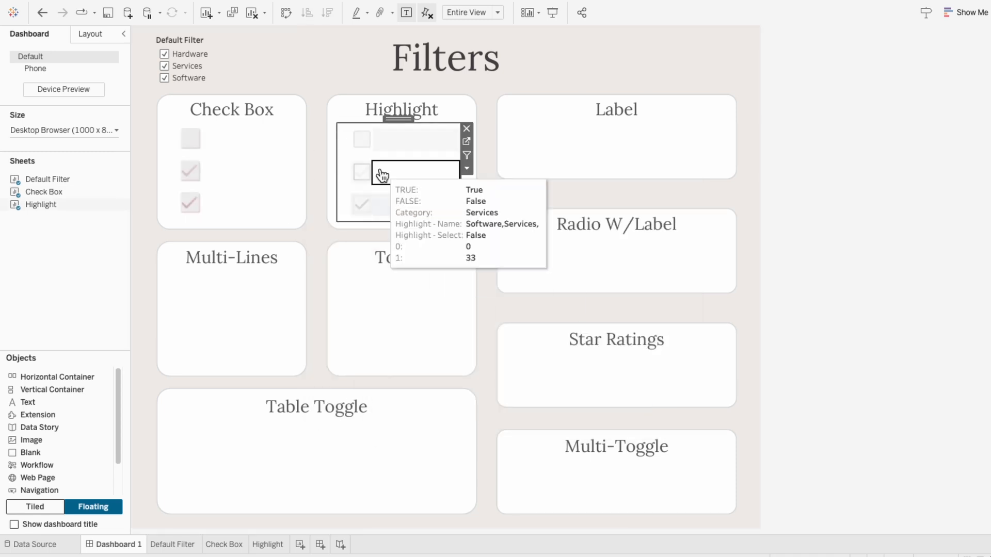
{"action": "left_click", "coordinate": [360, 173]}
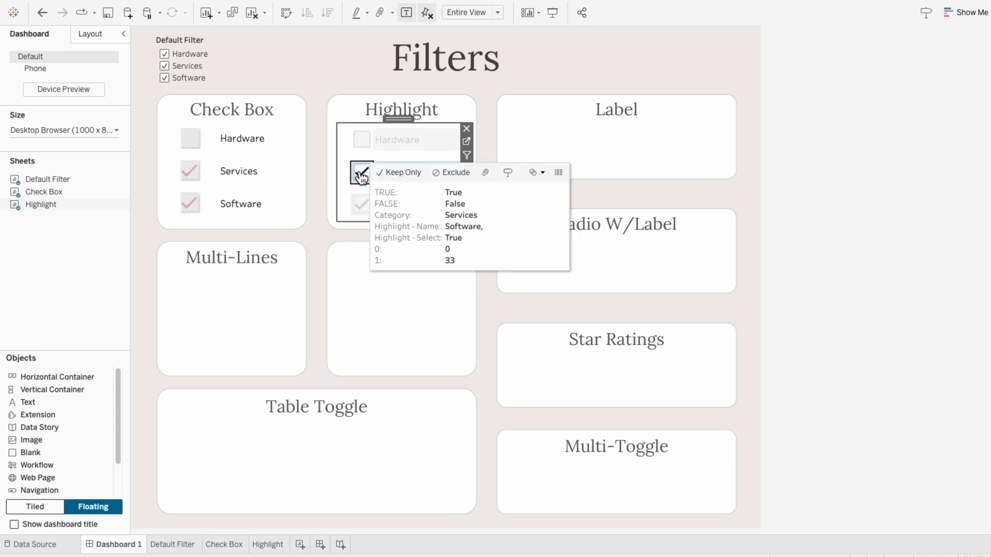
{"action": "left_click", "coordinate": [268, 544]}
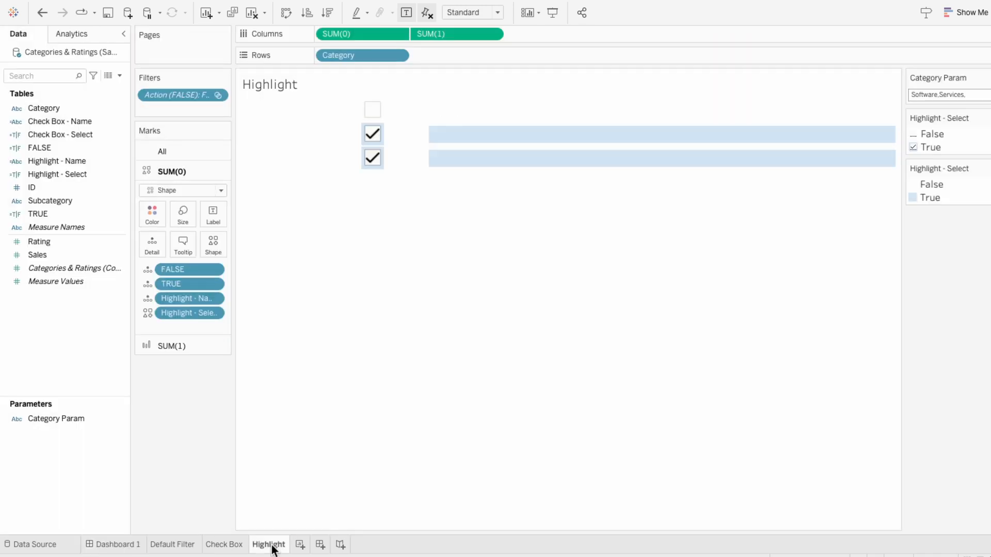
{"action": "left_click", "coordinate": [181, 149]}
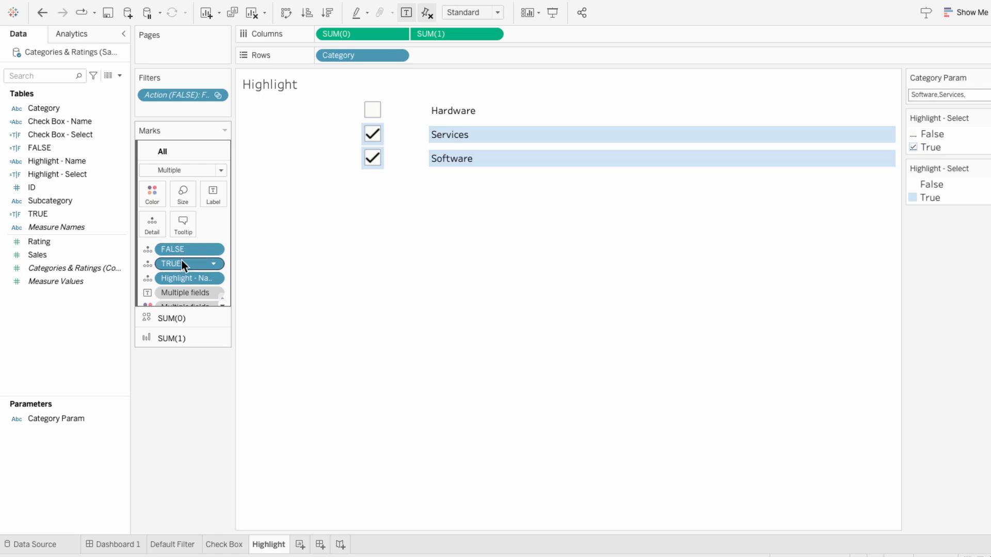
{"action": "left_click", "coordinate": [112, 544]}
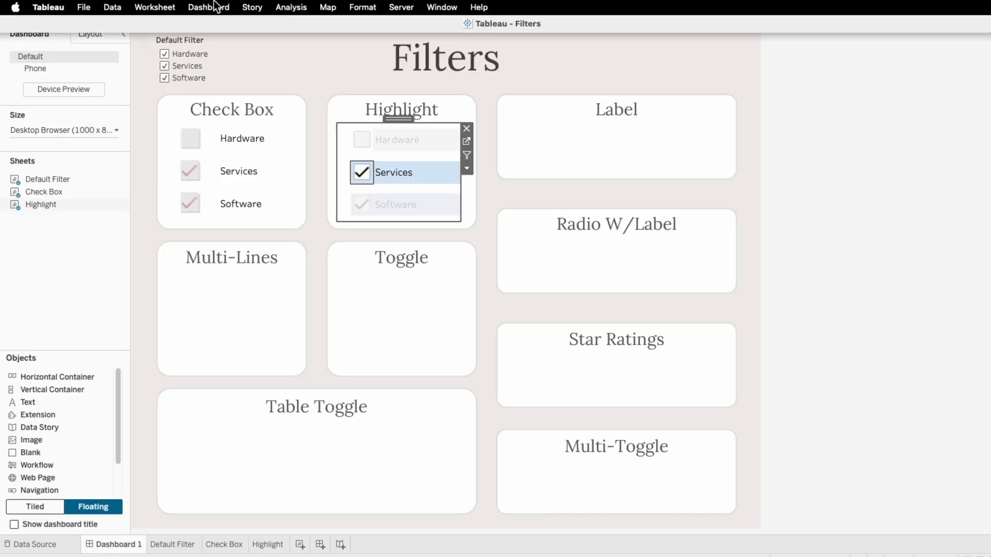
Step: Add a dashboard filter action named Highlight - No High with only the Highlight sheet on Dashboard 1 as its source
{"action": "left_click", "coordinate": [215, 6]}
{"action": "left_click", "coordinate": [235, 191]}
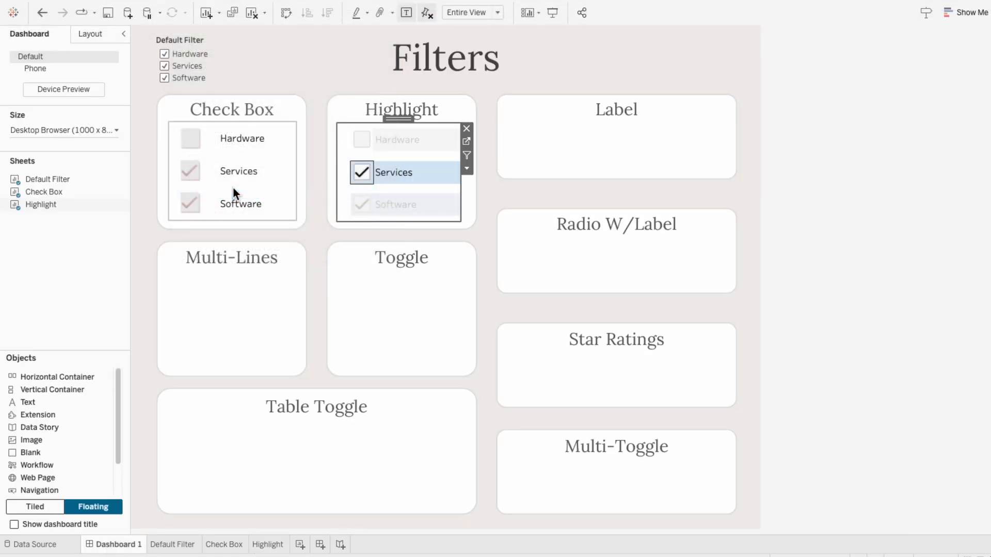
{"action": "left_click", "coordinate": [345, 367]}
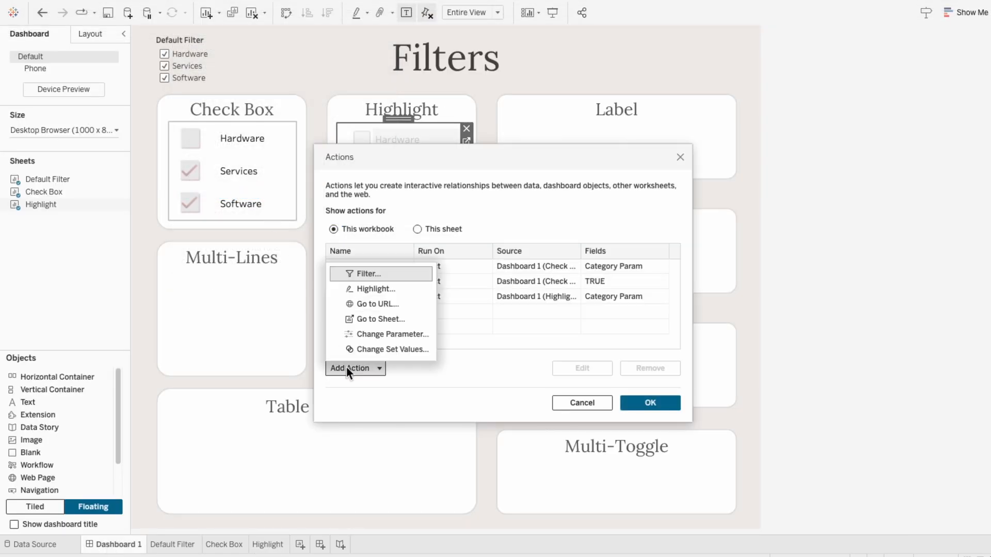
{"action": "left_click", "coordinate": [363, 274]}
{"action": "type", "text": "Highlight - No High"}
{"action": "left_click", "coordinate": [323, 183]}
{"action": "left_click", "coordinate": [319, 194]}
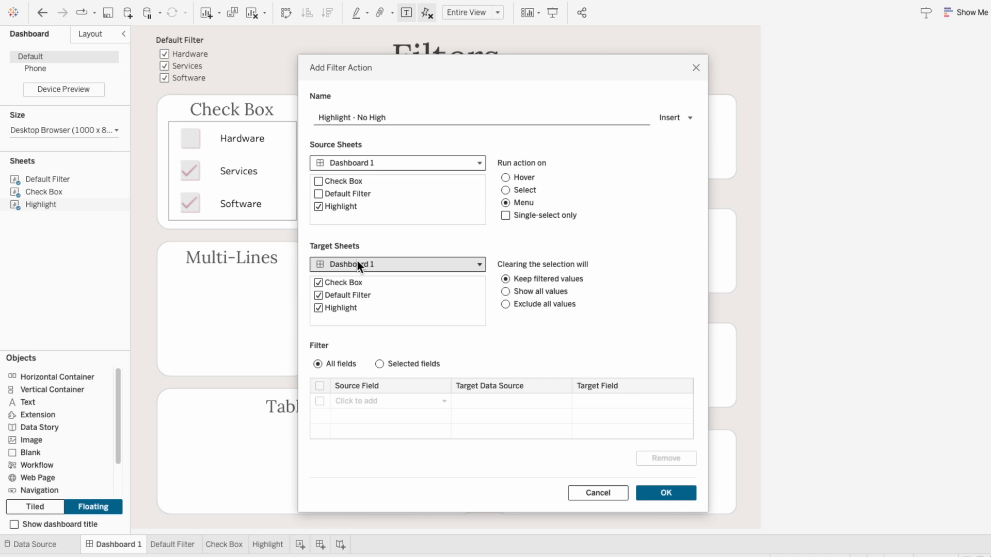
Step: Target the Highlight worksheet, run the filter action on Select, and show all values when the selection is cleared
{"action": "left_click", "coordinate": [357, 261]}
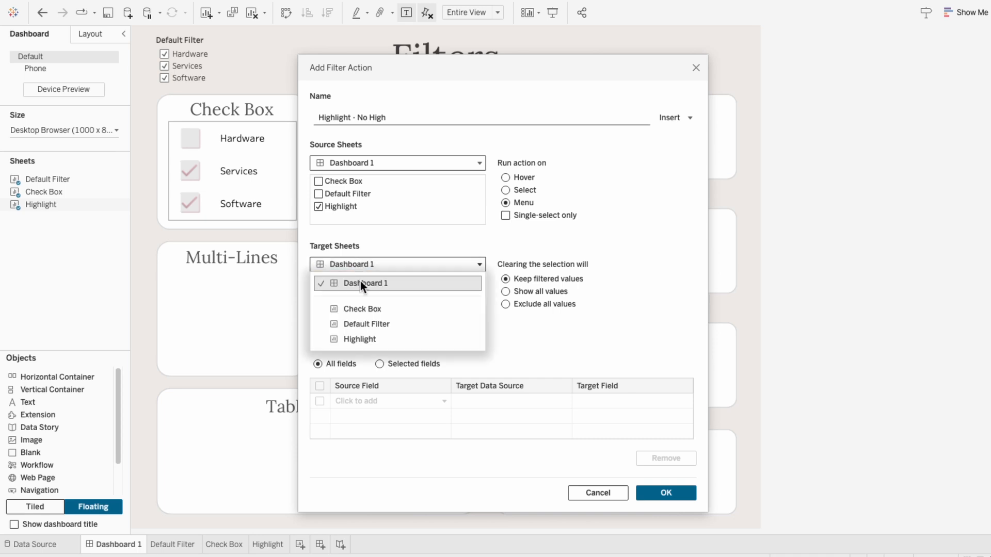
{"action": "left_click", "coordinate": [370, 335]}
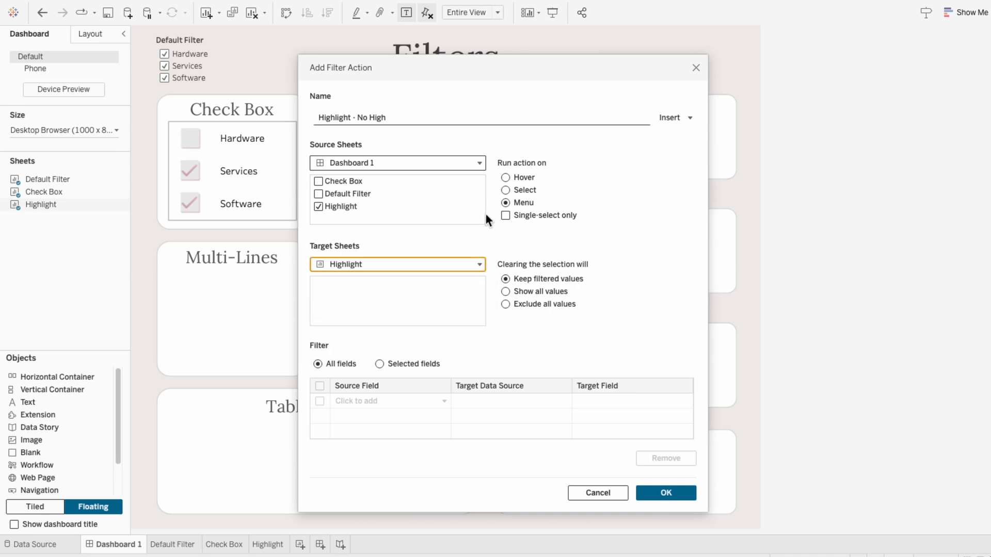
{"action": "left_click", "coordinate": [517, 191]}
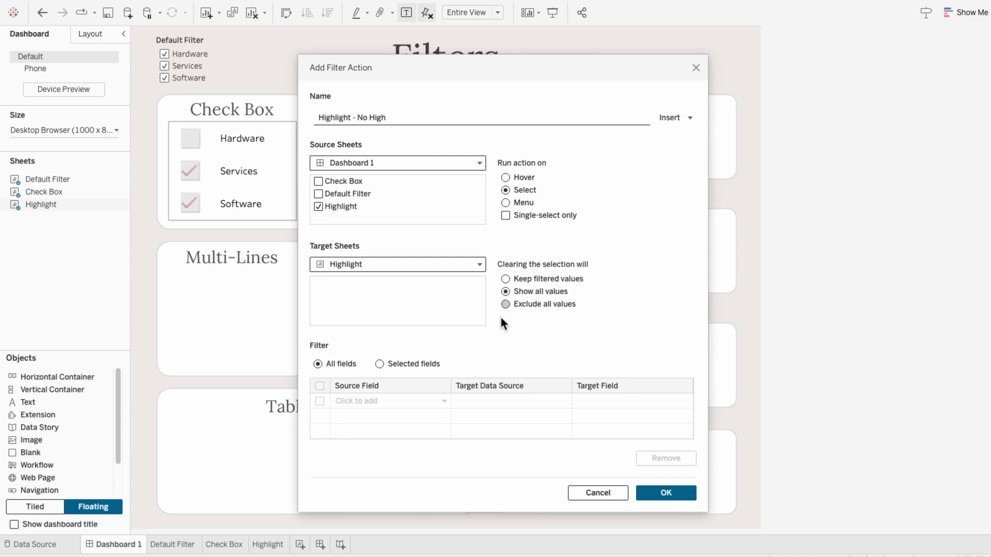
Step: Limit the filter action to selected fields, mapping source field TRUE to target field FALSE, and save the action
{"action": "left_click", "coordinate": [423, 363]}
{"action": "left_click", "coordinate": [412, 401]}
{"action": "type", "text": "tr"}
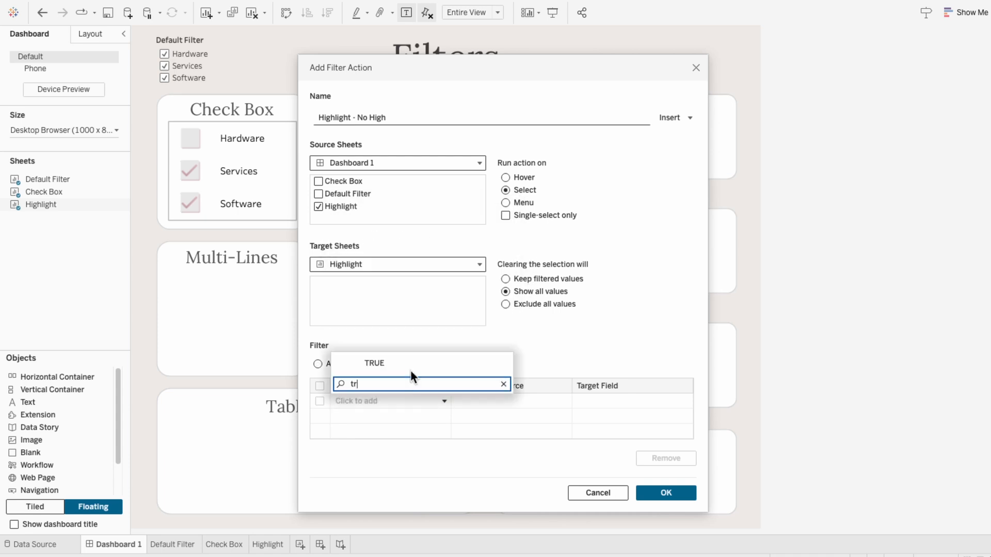
{"action": "left_click", "coordinate": [412, 364]}
{"action": "left_click", "coordinate": [600, 401]}
{"action": "type", "text": "fa"}
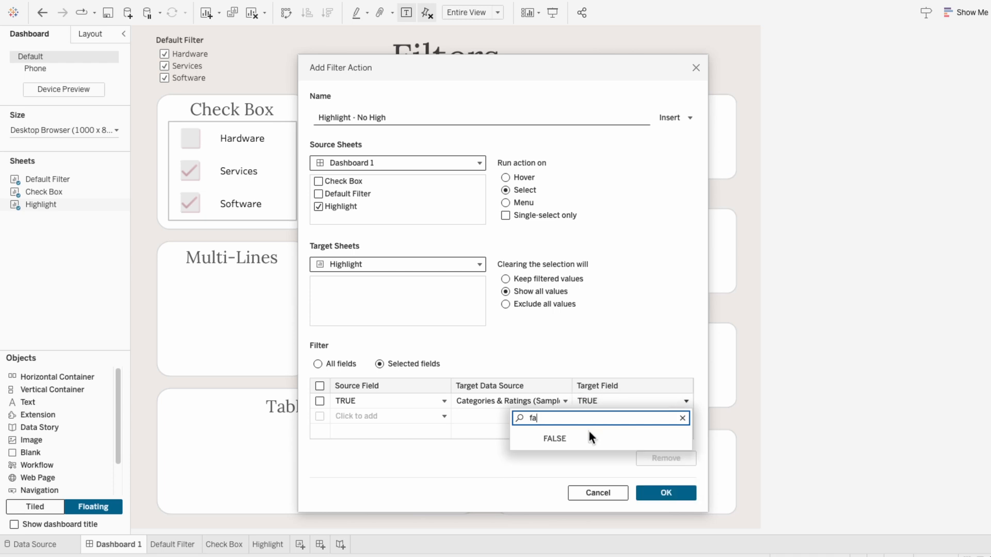
{"action": "left_click", "coordinate": [590, 438]}
{"action": "left_click", "coordinate": [674, 493]}
{"action": "left_click", "coordinate": [664, 408]}
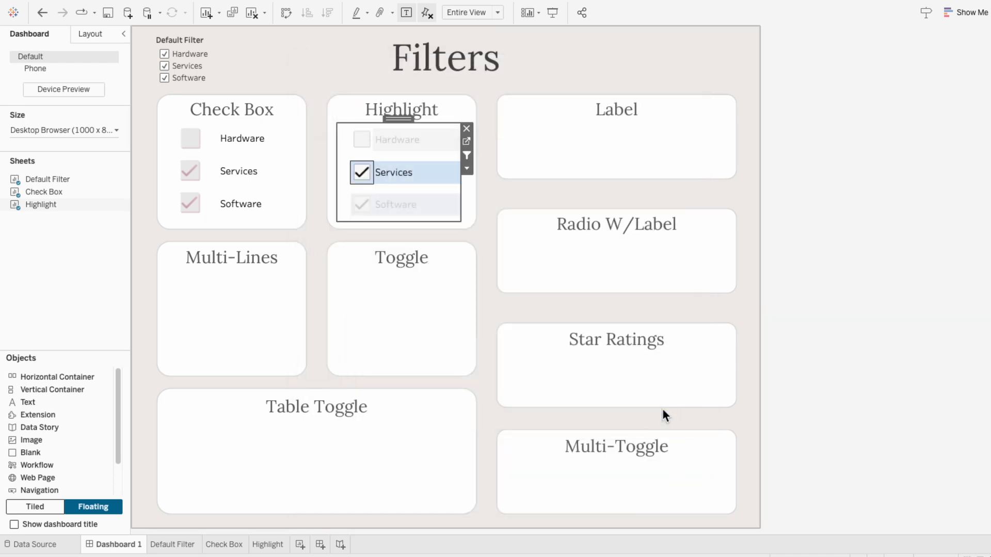
Step: Test the Highlight filter on the dashboard by toggling Services, Hardware and Software
{"action": "left_click", "coordinate": [407, 179]}
{"action": "left_click", "coordinate": [365, 177]}
{"action": "left_click", "coordinate": [363, 140]}
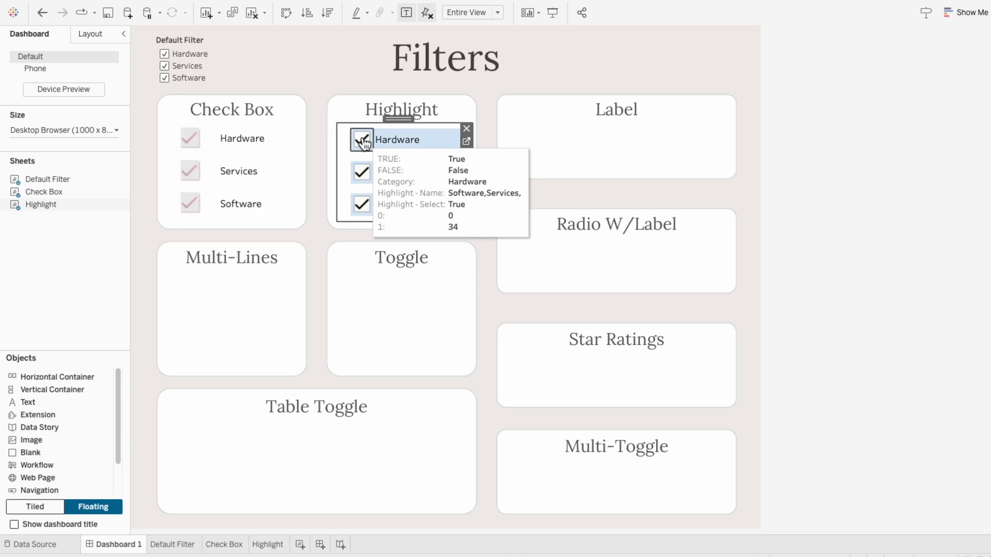
{"action": "left_click", "coordinate": [363, 138]}
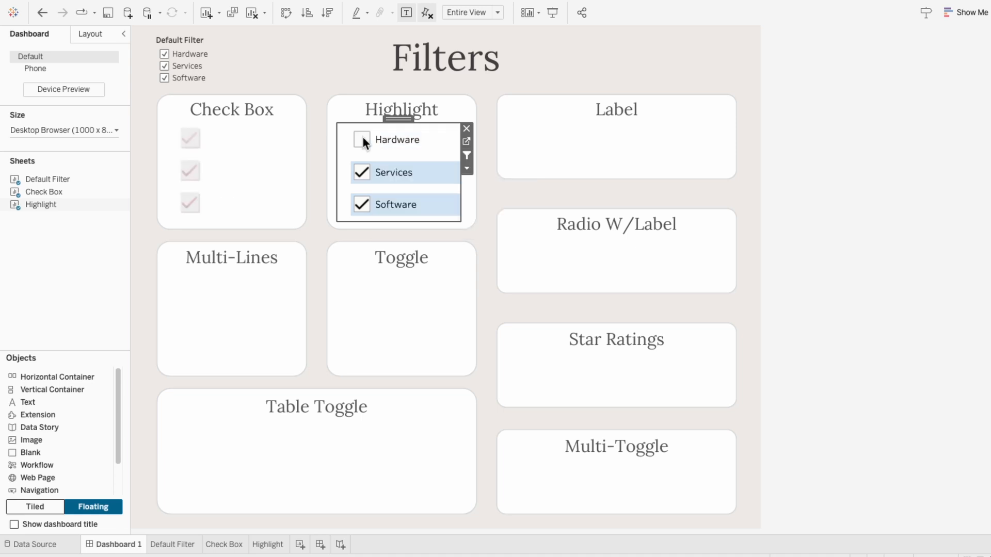
{"action": "left_click", "coordinate": [361, 202]}
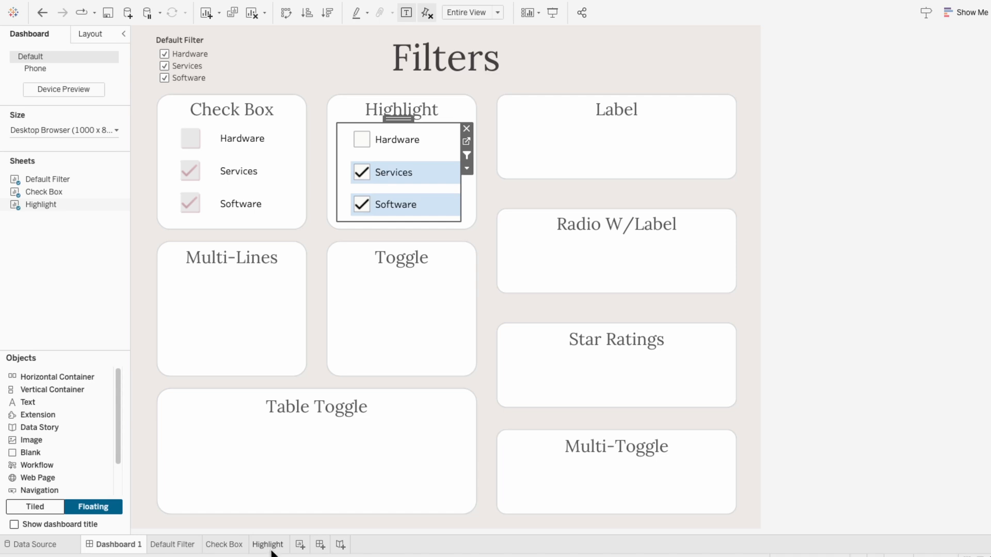
Step: Duplicate the Check Box sheet, place the copy after the Highlight sheet and rename it Multi-Lines
{"action": "right_click", "coordinate": [231, 546]}
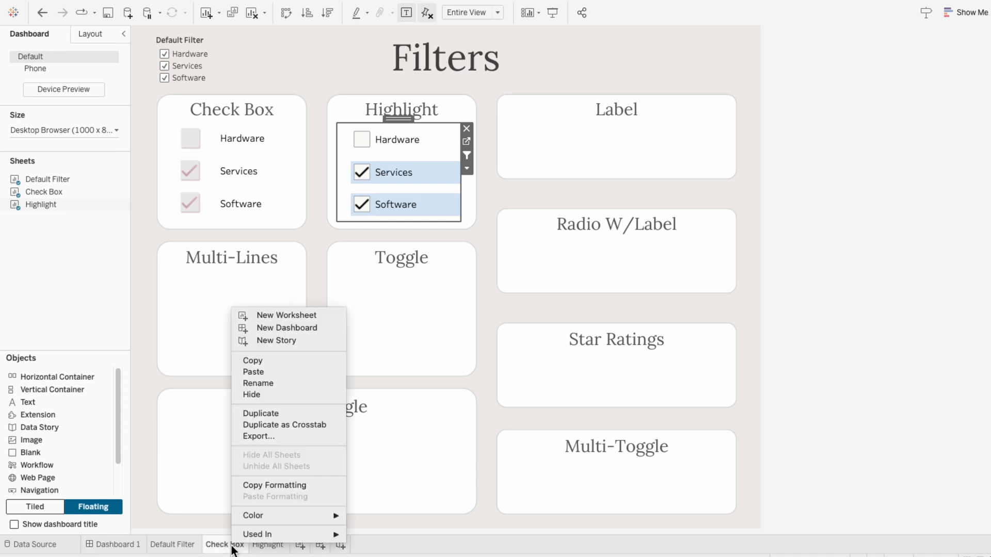
{"action": "left_click", "coordinate": [263, 410]}
{"action": "left_click_drag", "start_coordinate": [287, 554], "coordinate": [336, 549]}
{"action": "double_click", "coordinate": [325, 544]}
{"action": "type", "text": "Multi-Lines"}
{"action": "key", "text": "Return"}
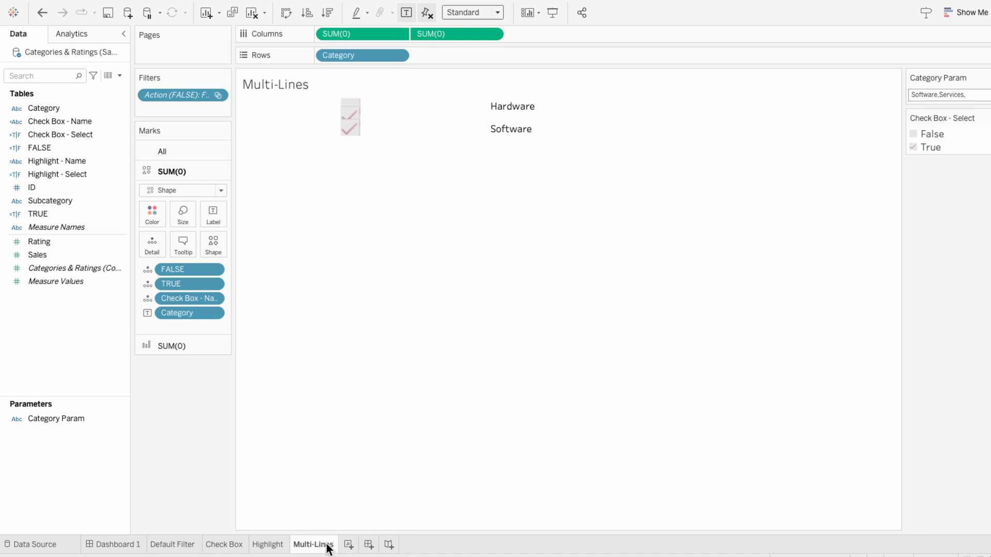
Step: Add Sales as a label on the second SUM(0) bar marks of the Multi-Lines sheet
{"action": "left_click", "coordinate": [193, 344]}
{"action": "left_click_drag", "start_coordinate": [87, 256], "coordinate": [148, 349]}
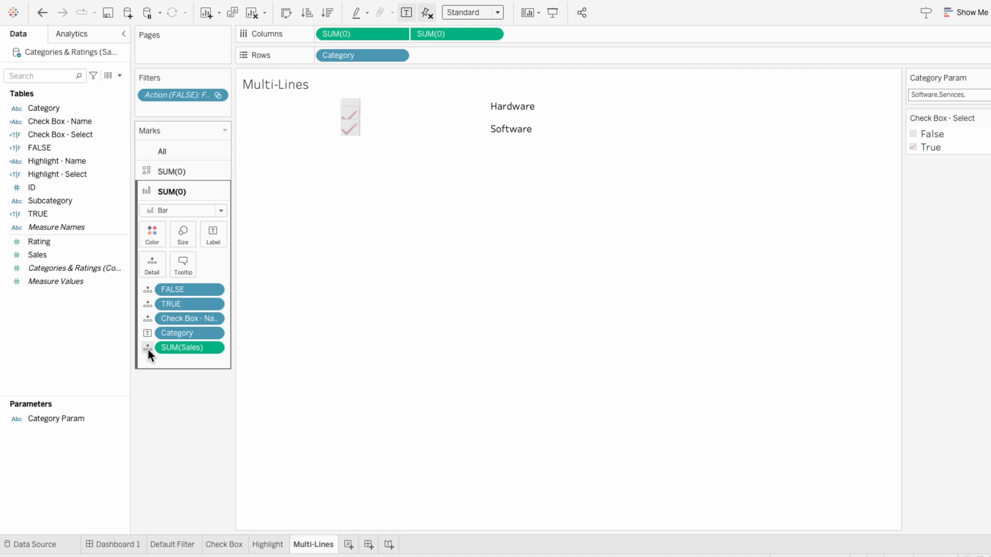
{"action": "left_click", "coordinate": [147, 348]}
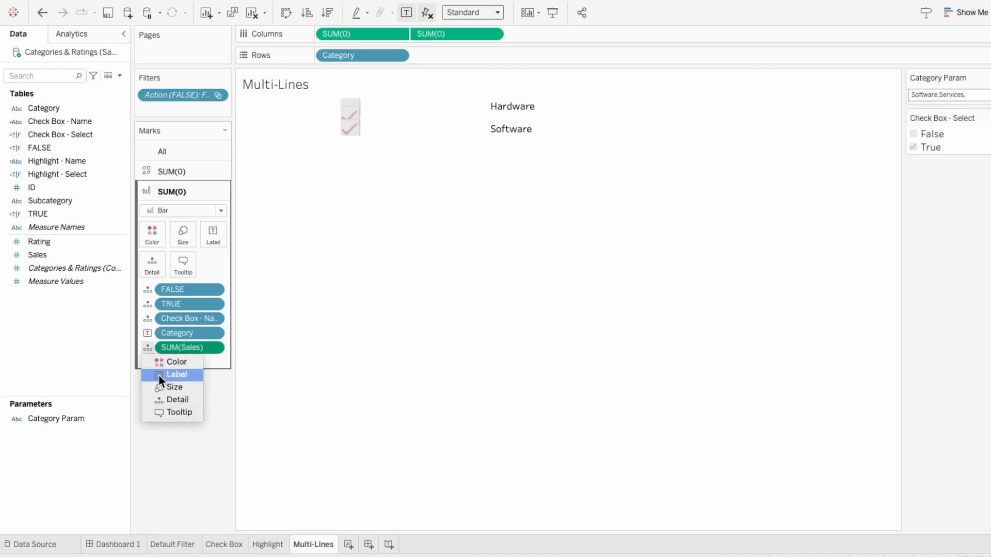
{"action": "left_click", "coordinate": [159, 374]}
Step: Rearrange the bar mark label text so Category is on the first line and SUM(Sales) on the second
{"action": "left_click", "coordinate": [207, 239]}
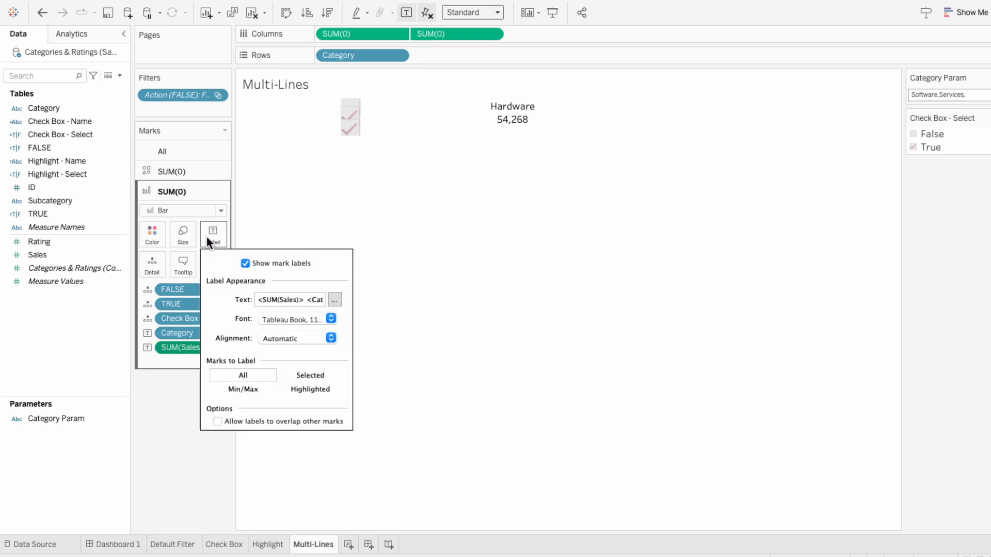
{"action": "left_click", "coordinate": [336, 301]}
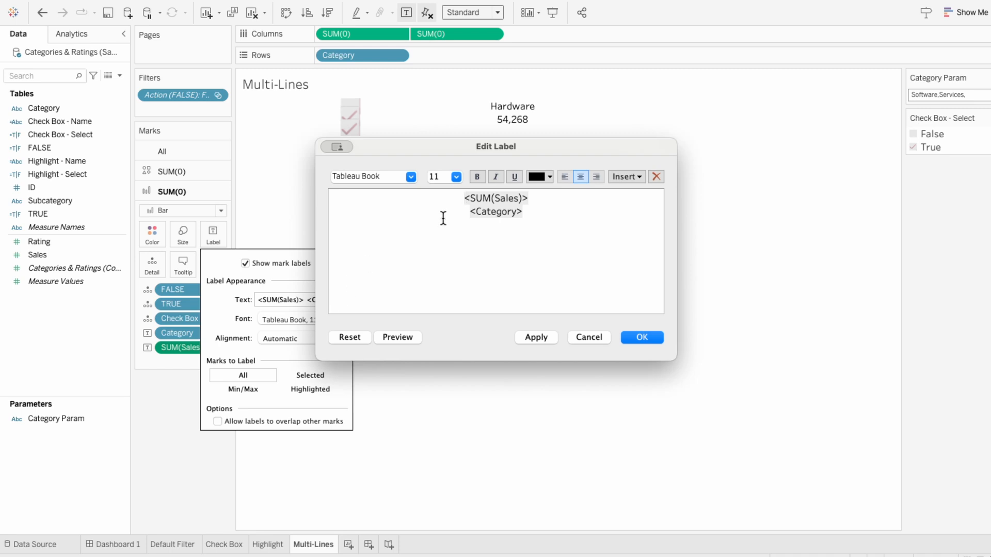
{"action": "triple_click", "coordinate": [464, 199]}
{"action": "key", "text": "super+x"}
{"action": "left_click", "coordinate": [539, 199]}
{"action": "key", "text": "Return"}
{"action": "key", "text": "super+v"}
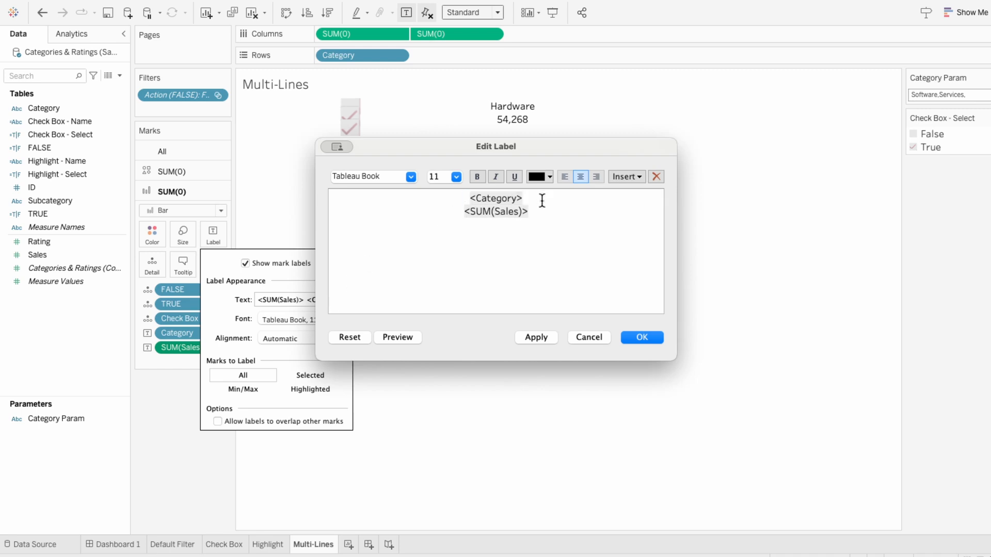
Step: Prefix SUM(Sales) in the label with a $ sign, set that line's font size to 9 and save the label
{"action": "left_click", "coordinate": [464, 211]}
{"action": "type", "text": "$"}
{"action": "triple_click", "coordinate": [500, 212]}
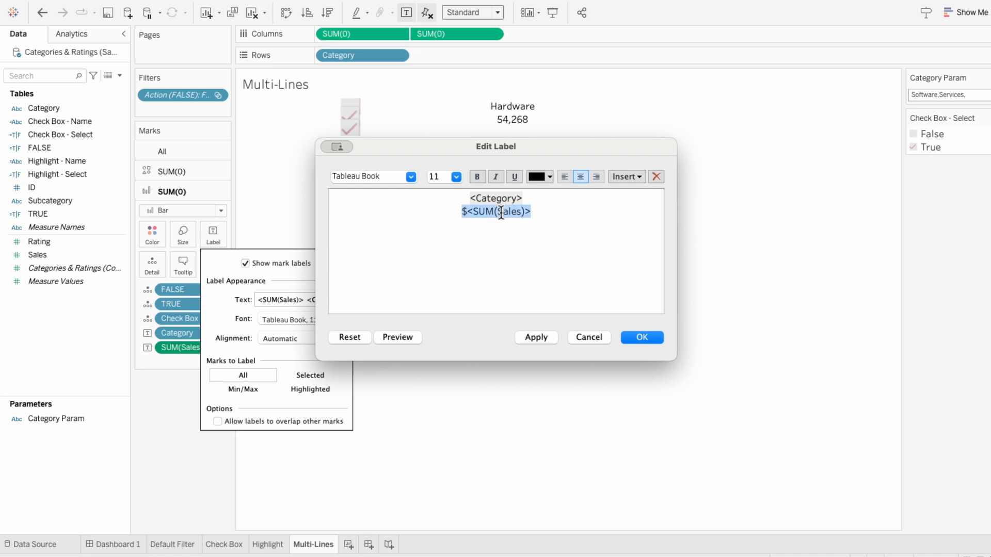
{"action": "left_click", "coordinate": [456, 177]}
{"action": "left_click", "coordinate": [444, 200]}
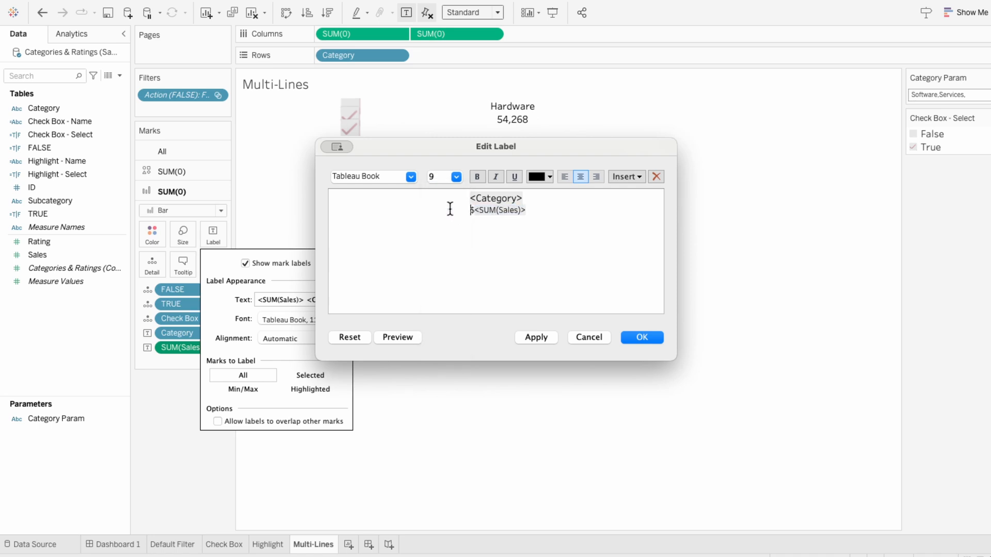
{"action": "left_click", "coordinate": [654, 337]}
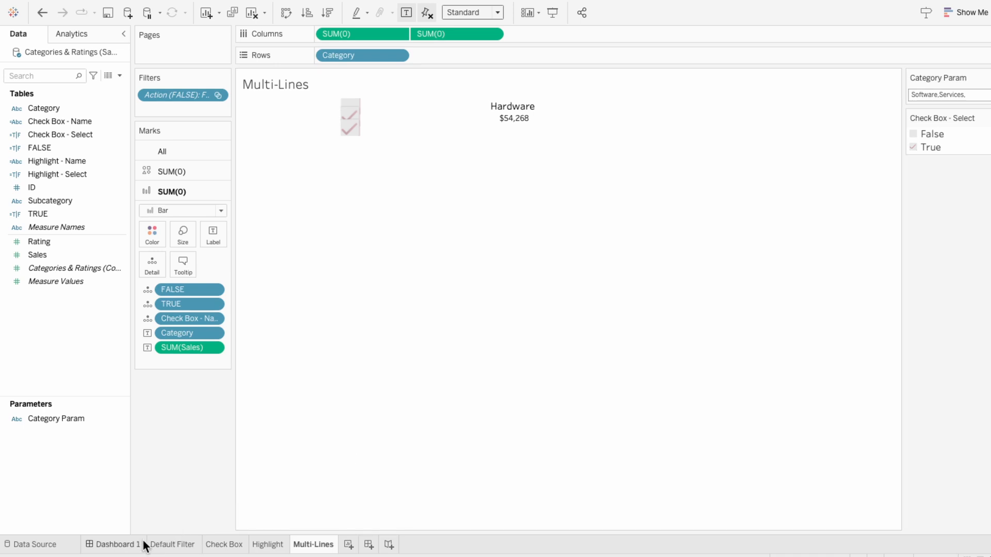
Step: Float the Multi-Lines sheet on Dashboard 1 over the Multi-Lines card and hide its title
{"action": "left_click", "coordinate": [118, 545]}
{"action": "left_click_drag", "start_coordinate": [42, 216], "coordinate": [159, 269]}
{"action": "right_click", "coordinate": [194, 280]}
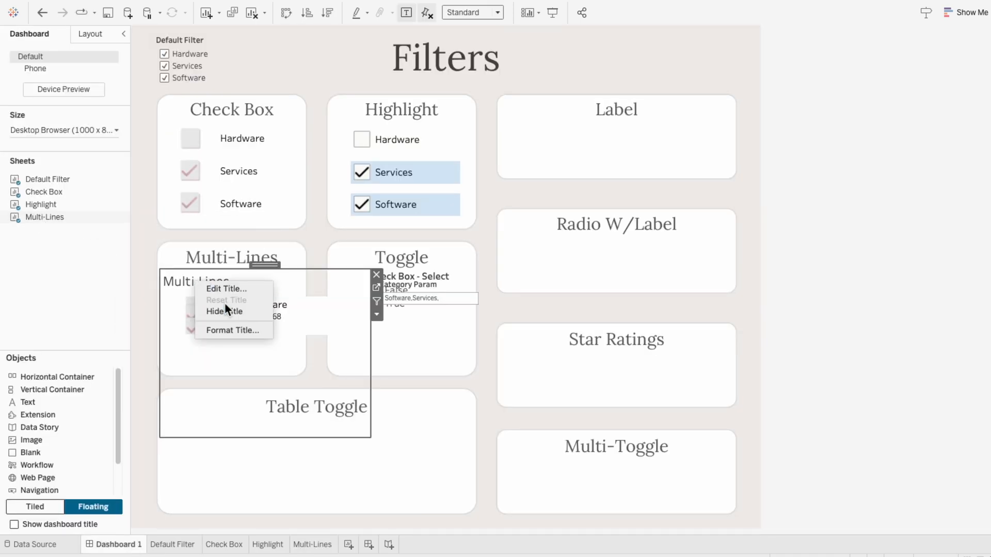
{"action": "left_click", "coordinate": [227, 307]}
Step: Remove the Category Param control and the Check Box - Select legend that were added to the dashboard with the Multi-Lines sheet
{"action": "left_click", "coordinate": [442, 286]}
{"action": "left_click", "coordinate": [486, 284]}
{"action": "left_click", "coordinate": [431, 289]}
{"action": "left_click", "coordinate": [463, 276]}
{"action": "left_click", "coordinate": [274, 338]}
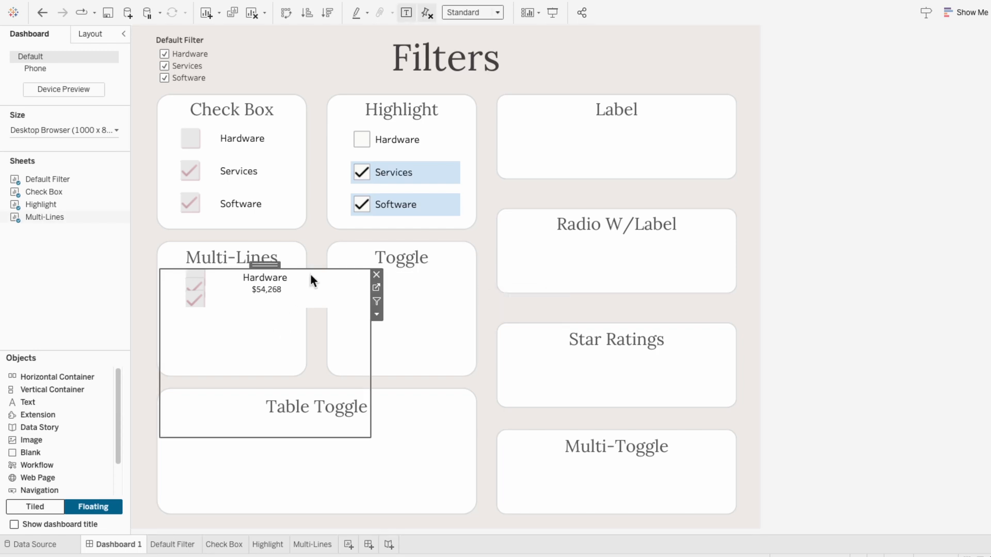
Step: Fit the Multi-Lines sheet to Entire View, then shrink and position it inside the Multi-Lines card below the heading
{"action": "left_click", "coordinate": [457, 14]}
{"action": "left_click", "coordinate": [462, 55]}
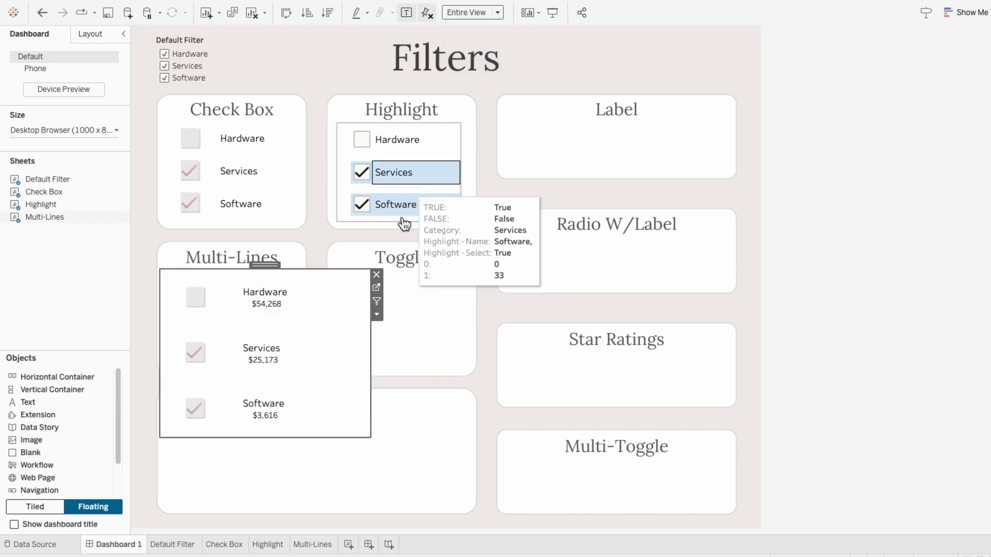
{"action": "left_click_drag", "start_coordinate": [369, 438], "coordinate": [299, 366]}
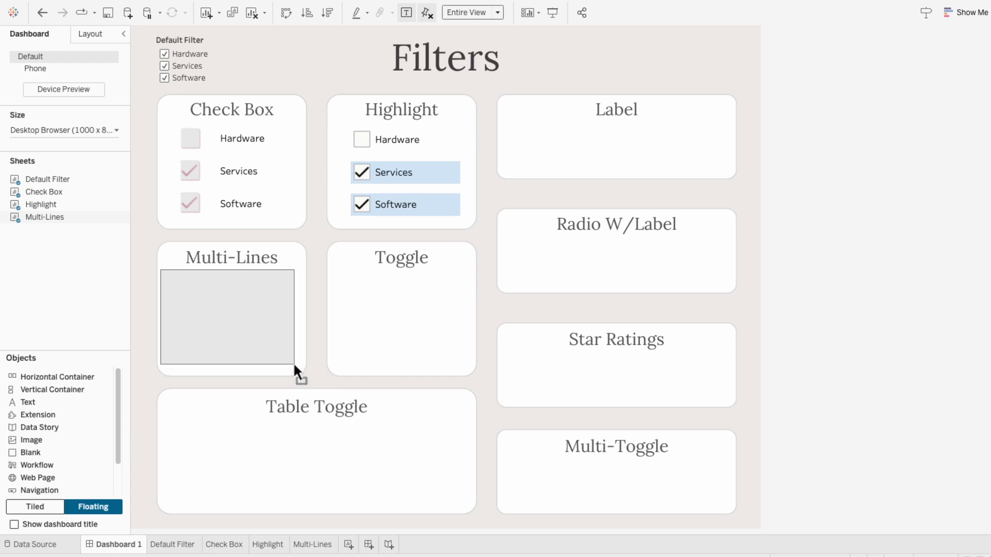
{"action": "left_click_drag", "start_coordinate": [232, 259], "coordinate": [237, 265]}
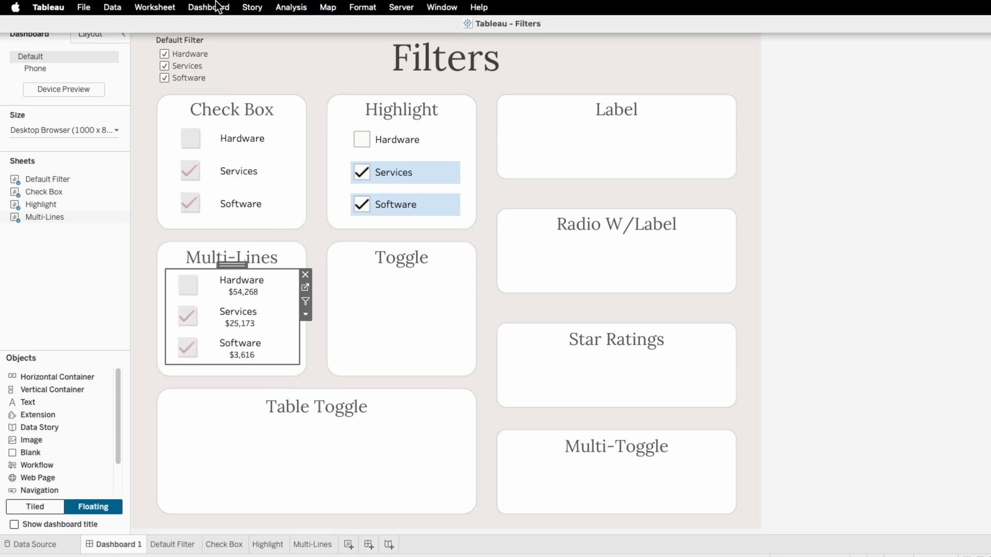
Step: Edit the Check Box Param dashboard action to include Multi-Lines as an additional source sheet
{"action": "left_click", "coordinate": [215, 7]}
{"action": "left_click", "coordinate": [220, 189]}
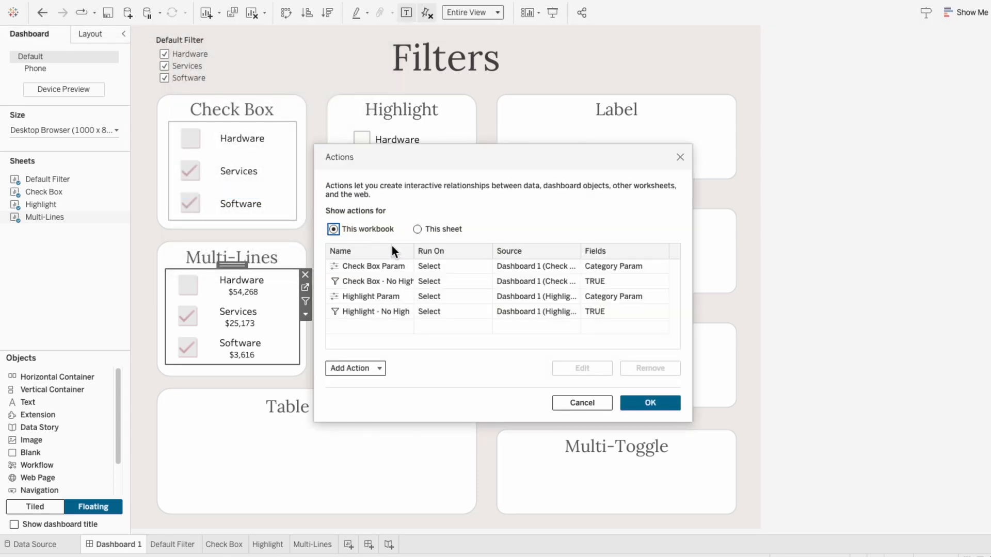
{"action": "left_click", "coordinate": [401, 266]}
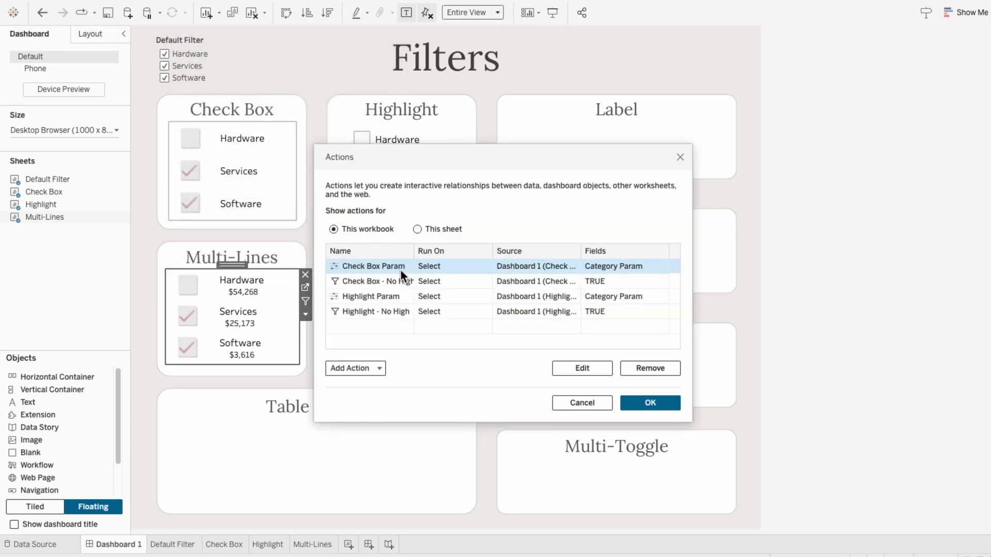
{"action": "left_click", "coordinate": [573, 368]}
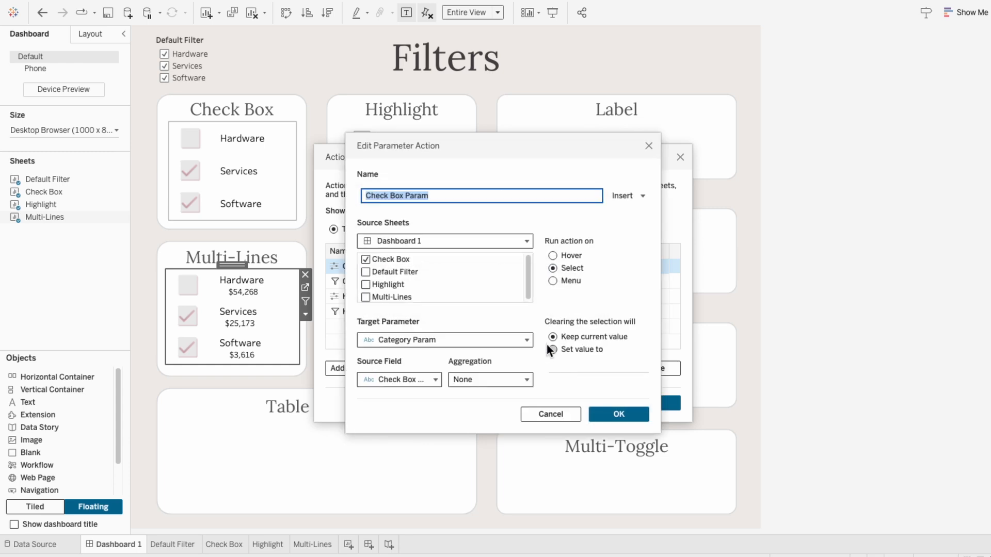
{"action": "left_click", "coordinate": [366, 297]}
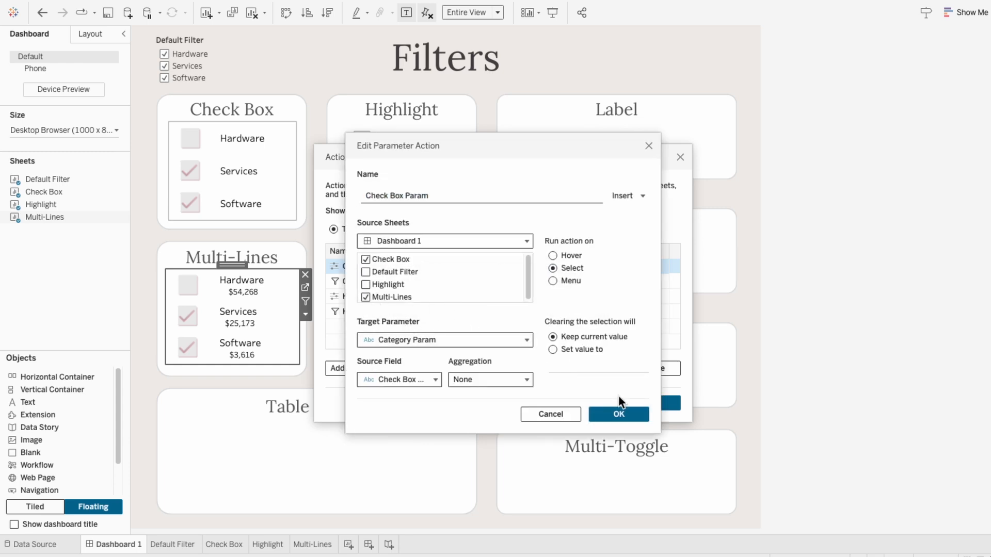
{"action": "left_click", "coordinate": [622, 412]}
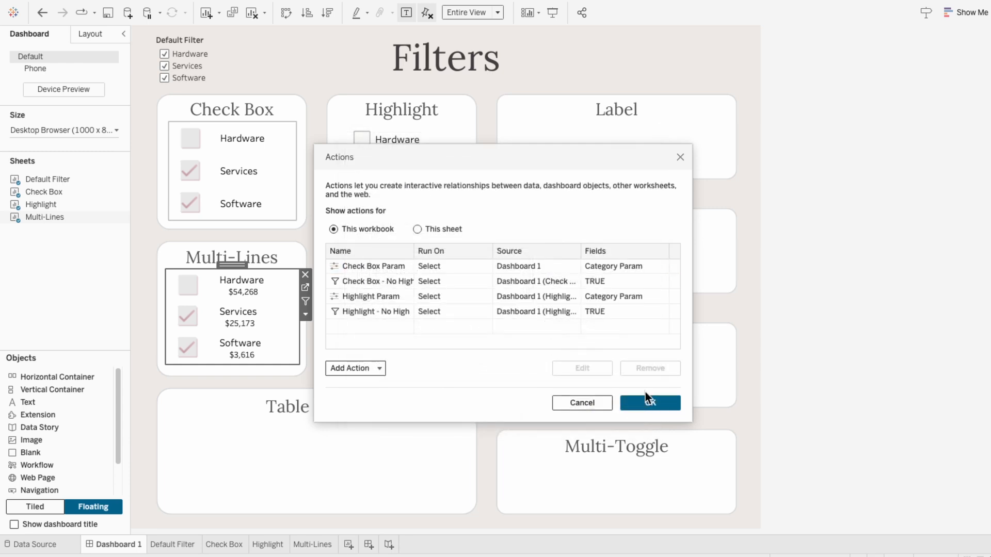
Step: Add a filter action named Multi Lines - No High with only Multi-Lines as its source sheet
{"action": "left_click", "coordinate": [379, 370]}
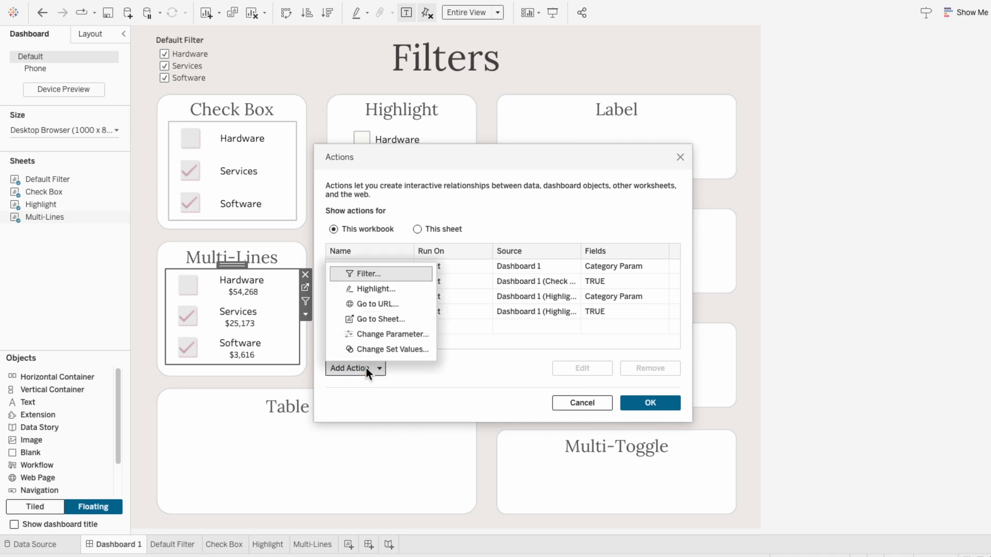
{"action": "left_click", "coordinate": [357, 274]}
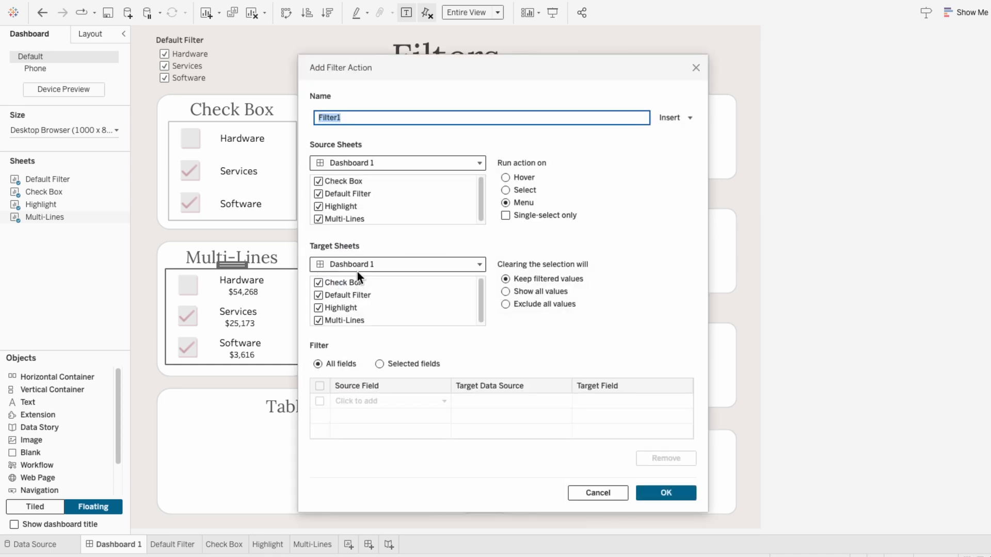
{"action": "type", "text": "Multi Lines No High"}
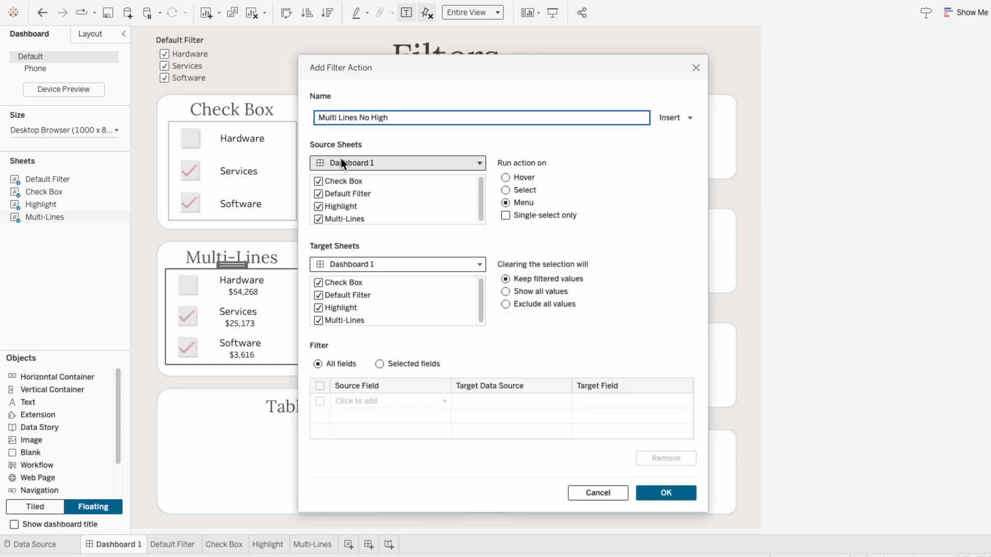
{"action": "left_click", "coordinate": [360, 117]}
{"action": "type", "text": "-"}
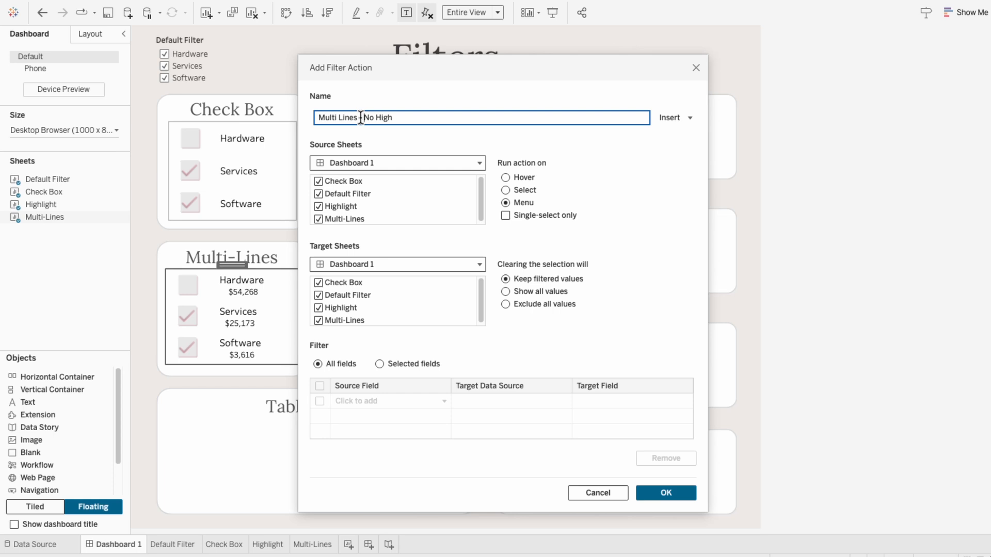
{"action": "left_click", "coordinate": [318, 181]}
{"action": "left_click", "coordinate": [317, 206]}
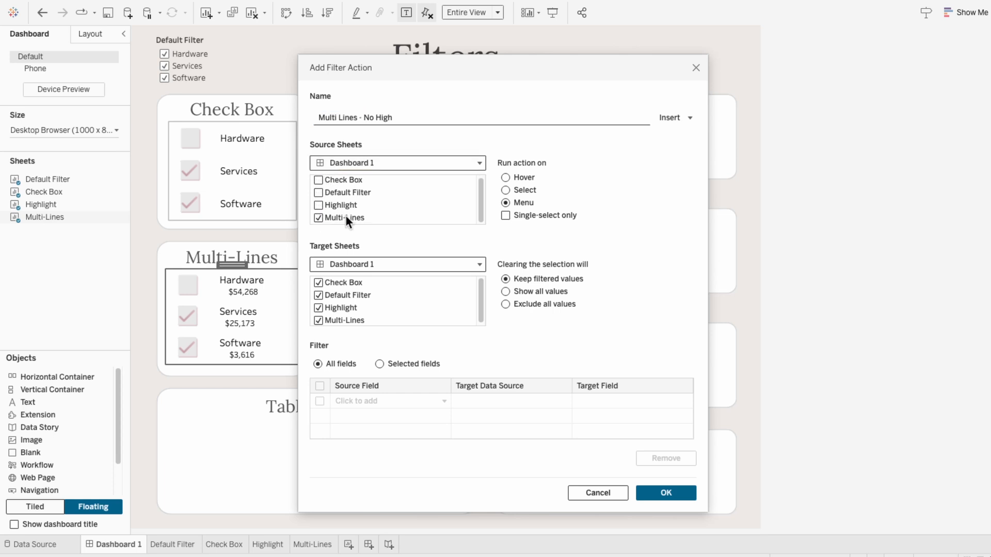
Step: Target the Multi-Lines sheet on Select, show all values when cleared, map TRUE to FALSE and save the filter action
{"action": "left_click", "coordinate": [333, 264]}
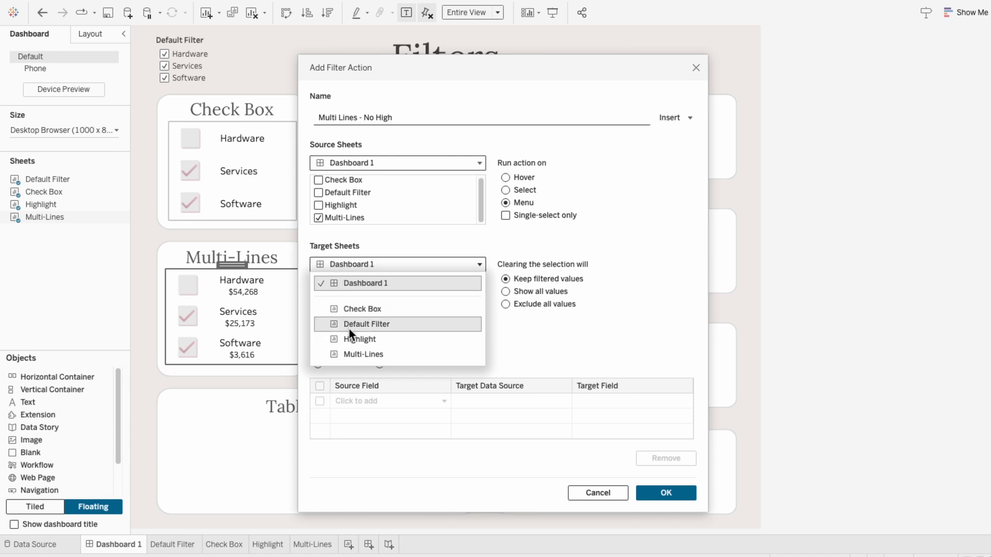
{"action": "left_click", "coordinate": [361, 353]}
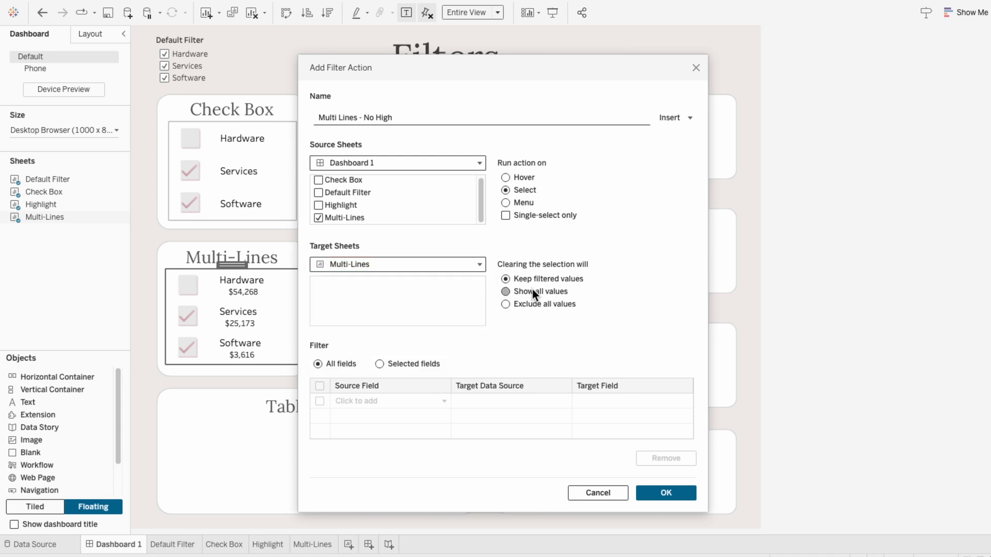
{"action": "left_click", "coordinate": [372, 397]}
{"action": "type", "text": "tr"}
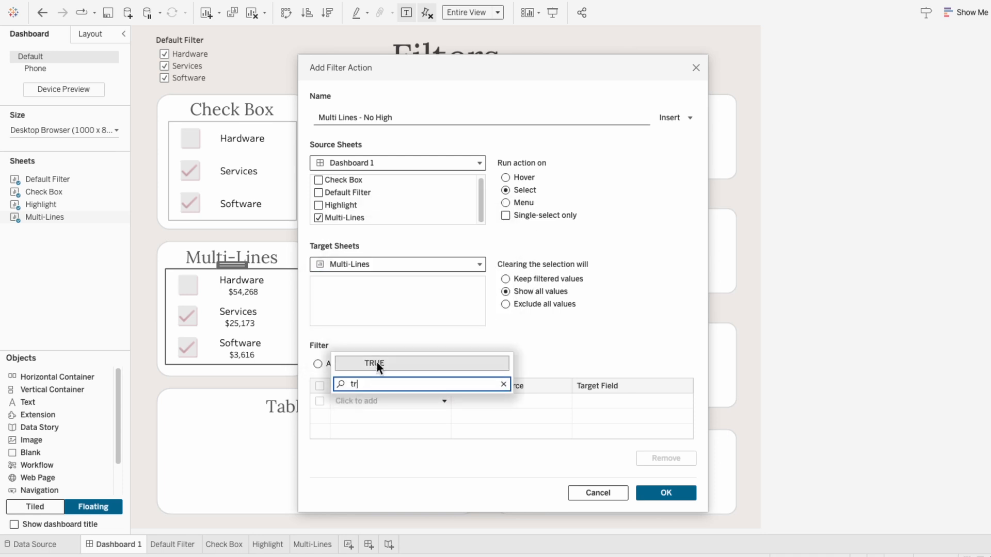
{"action": "left_click", "coordinate": [377, 362]}
{"action": "left_click", "coordinate": [608, 406]}
{"action": "type", "text": "f"}
{"action": "left_click", "coordinate": [598, 438]}
{"action": "left_click", "coordinate": [686, 490]}
{"action": "left_click", "coordinate": [661, 407]}
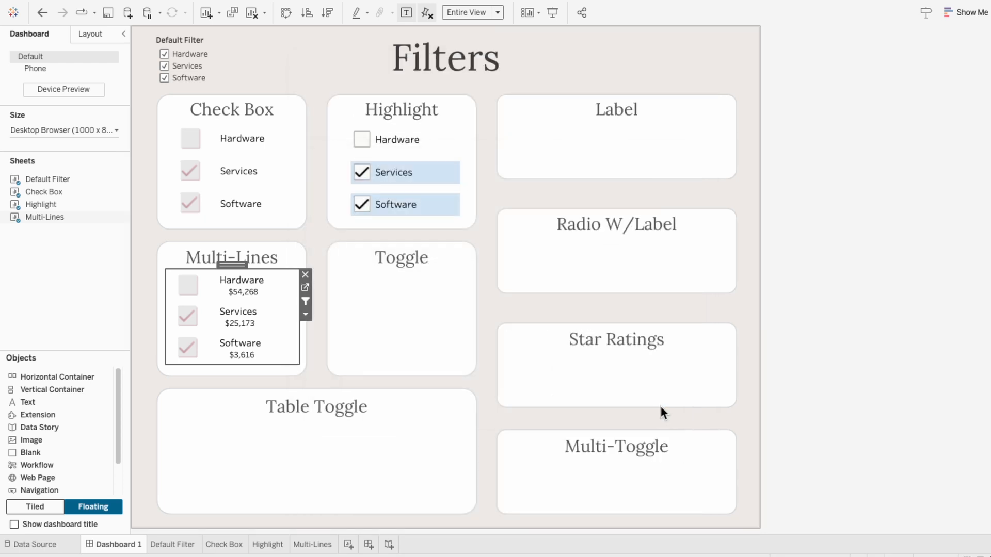
Step: Test the Multi-Lines filter on the dashboard by toggling the Services and Hardware boxes
{"action": "left_click", "coordinate": [188, 316]}
{"action": "left_click", "coordinate": [188, 317]}
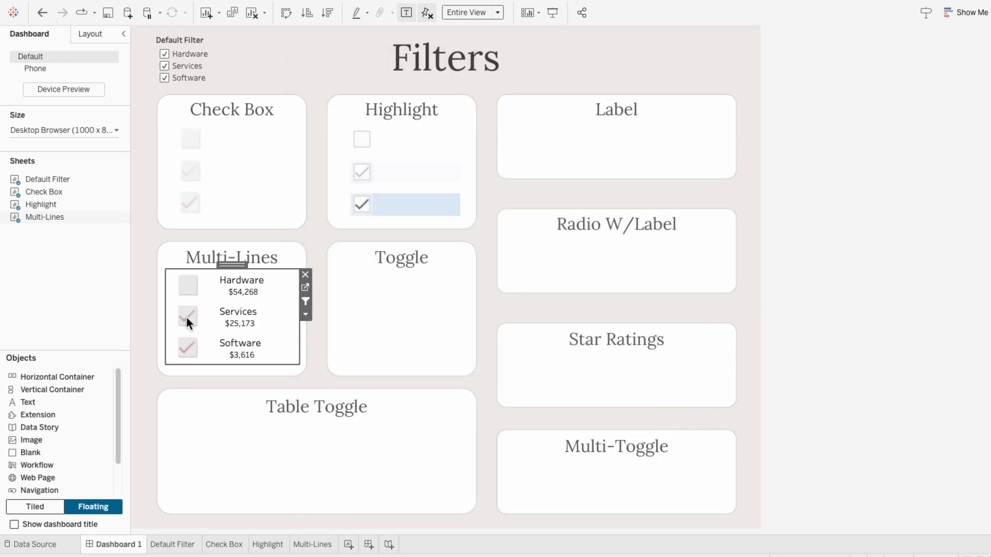
{"action": "left_click", "coordinate": [187, 287]}
{"action": "left_click", "coordinate": [187, 286]}
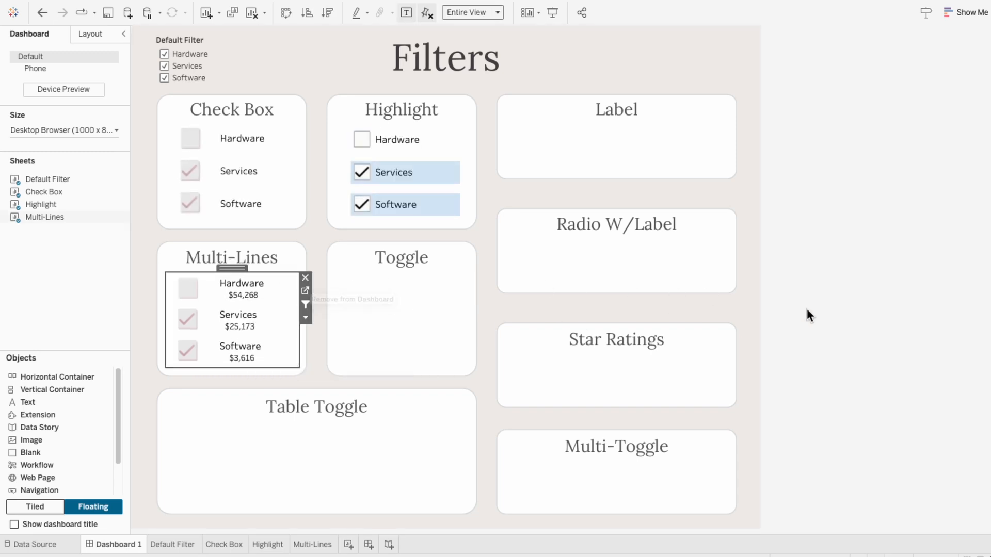
{"action": "left_click", "coordinate": [849, 324]}
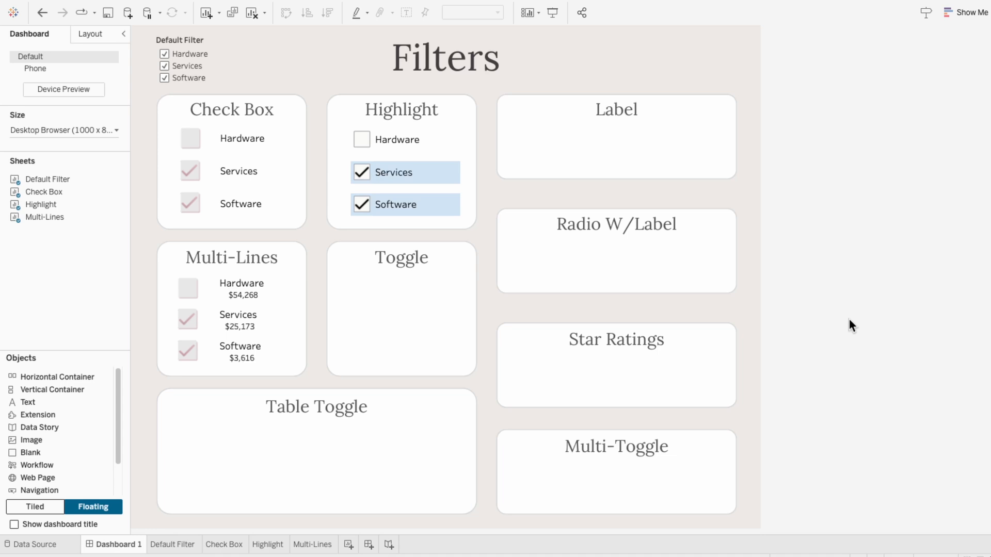
Step: Assign Filter Images shapes to Check Box - Select, a grey box for False and a green check for True, and return to Dashboard 1
{"action": "left_click", "coordinate": [314, 545]}
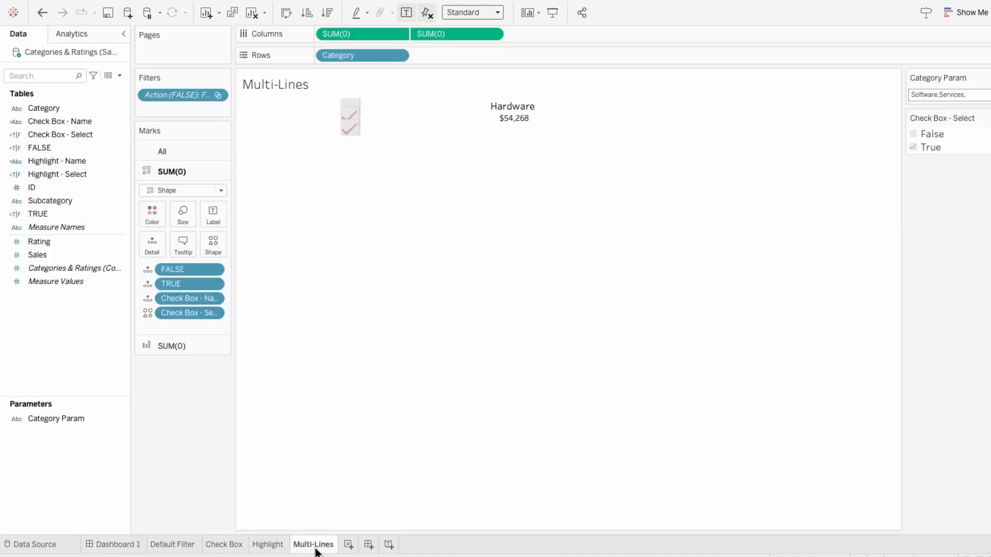
{"action": "left_click", "coordinate": [989, 118]}
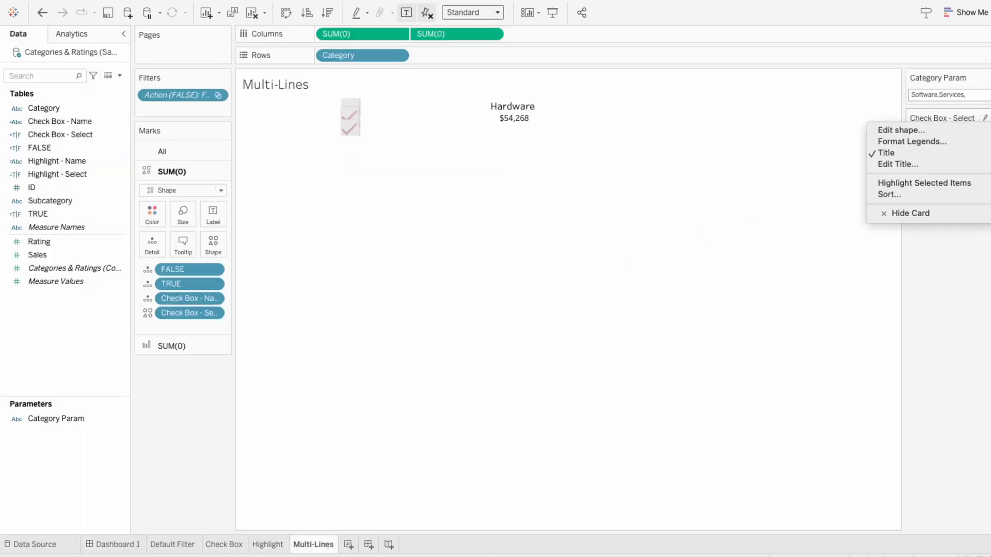
{"action": "left_click", "coordinate": [901, 130]}
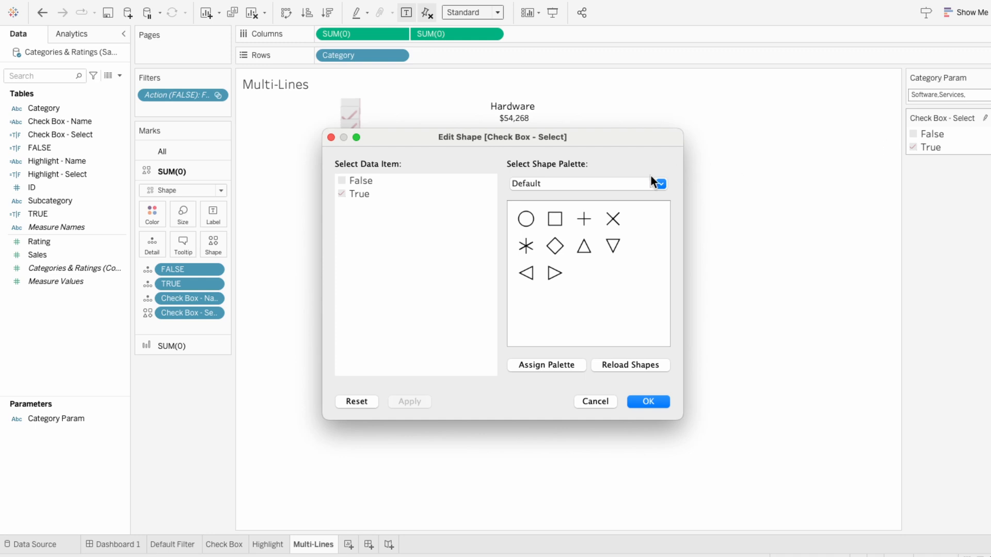
{"action": "left_click", "coordinate": [661, 178]}
{"action": "left_click", "coordinate": [595, 252]}
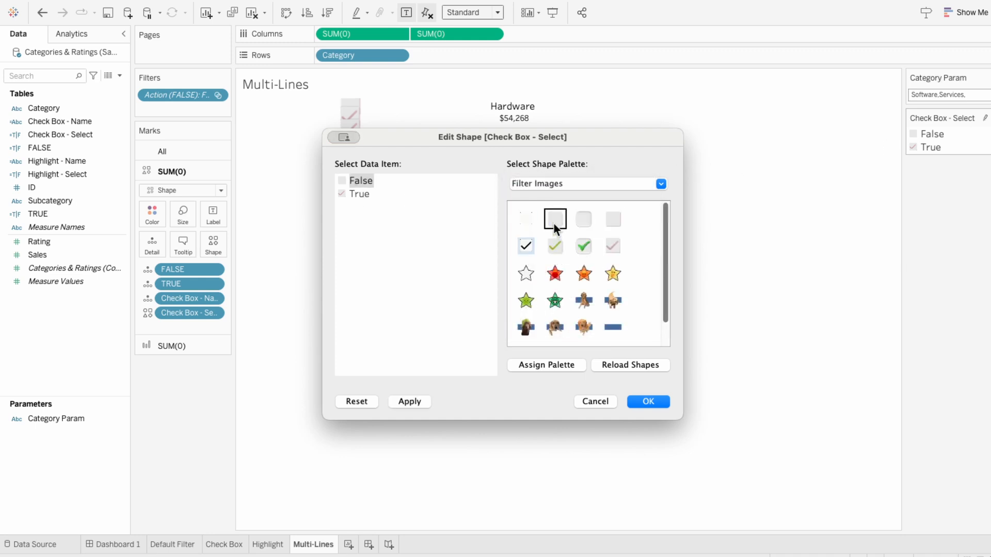
{"action": "left_click", "coordinate": [554, 222]}
{"action": "left_click", "coordinate": [371, 193]}
{"action": "left_click", "coordinate": [653, 401]}
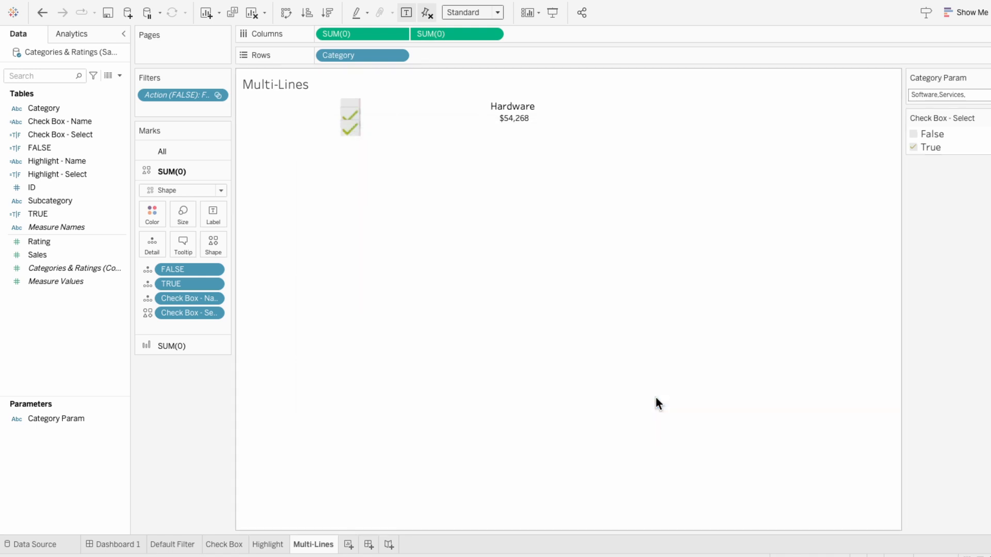
{"action": "left_click", "coordinate": [135, 545]}
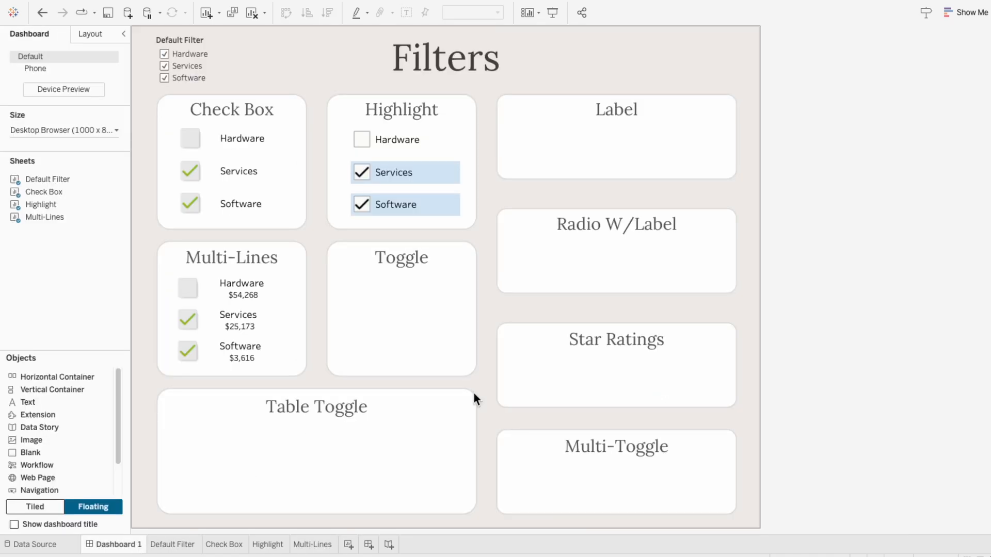
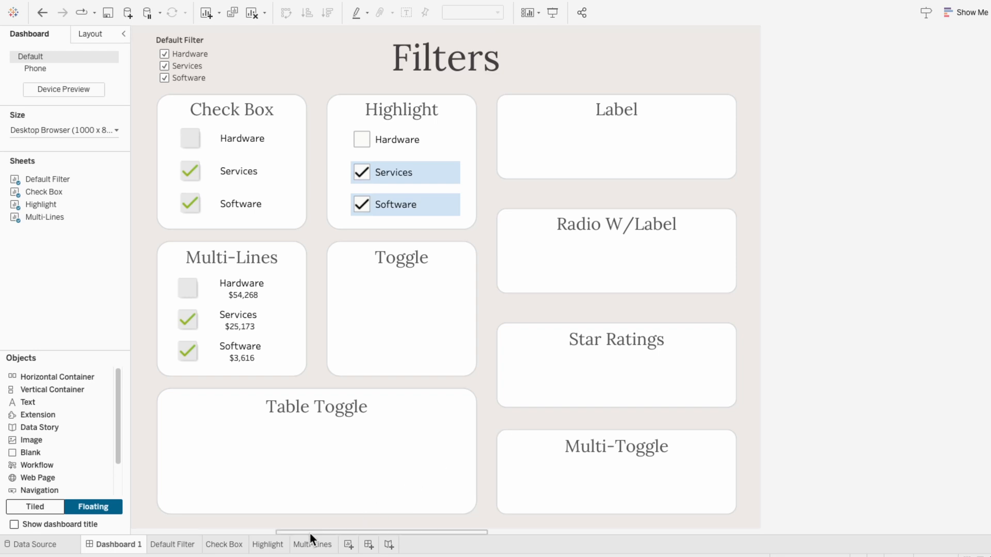
Step: Duplicate the Check Box sheet, place the copy after the Multi-Lines sheet and rename it Toggle
{"action": "right_click", "coordinate": [237, 549]}
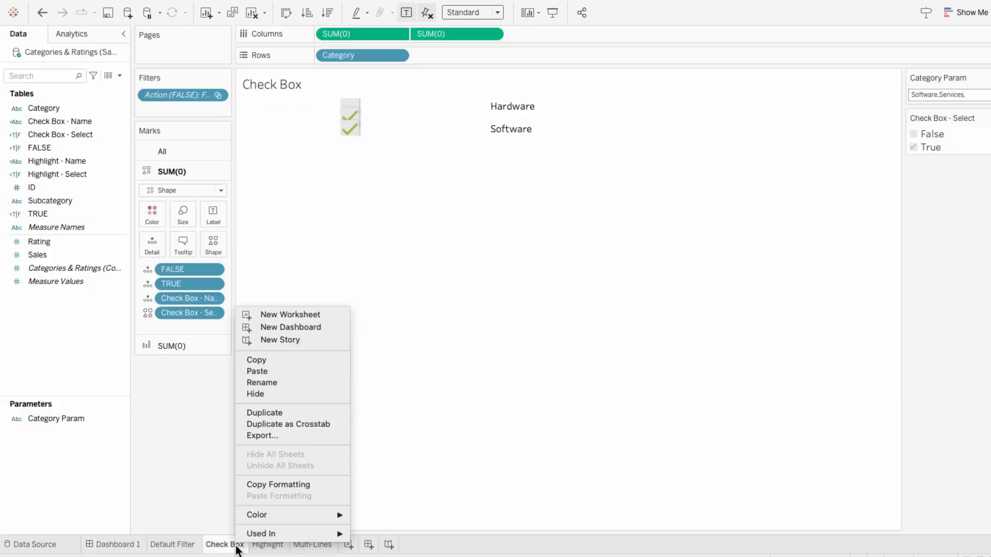
{"action": "left_click", "coordinate": [272, 413]}
{"action": "left_click_drag", "start_coordinate": [276, 544], "coordinate": [383, 550]}
{"action": "double_click", "coordinate": [383, 547]}
{"action": "type", "text": "Toggle"}
{"action": "key", "text": "Return"}
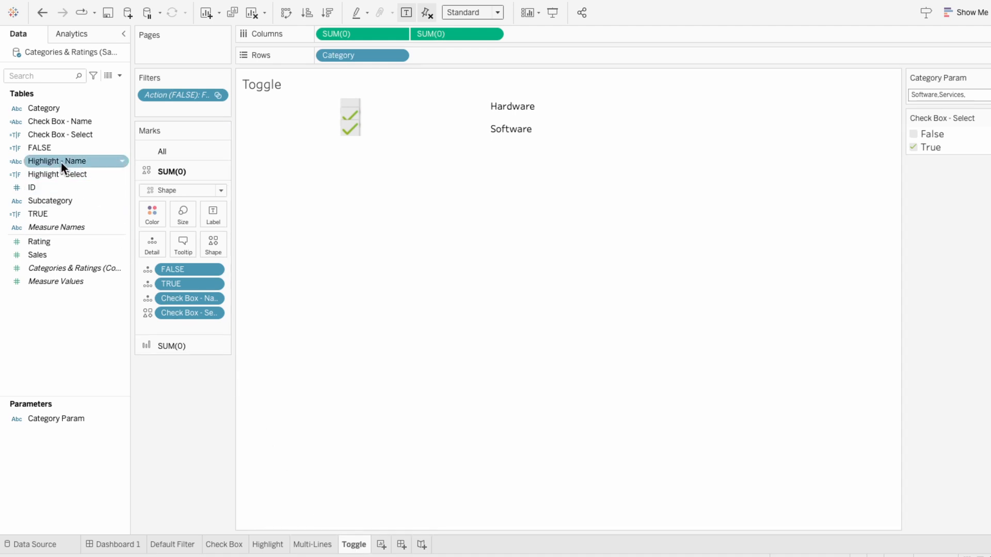
Step: Duplicate the Check Box - Name calculated field and save the copy as Toggle - Name with the same formula
{"action": "right_click", "coordinate": [53, 122]}
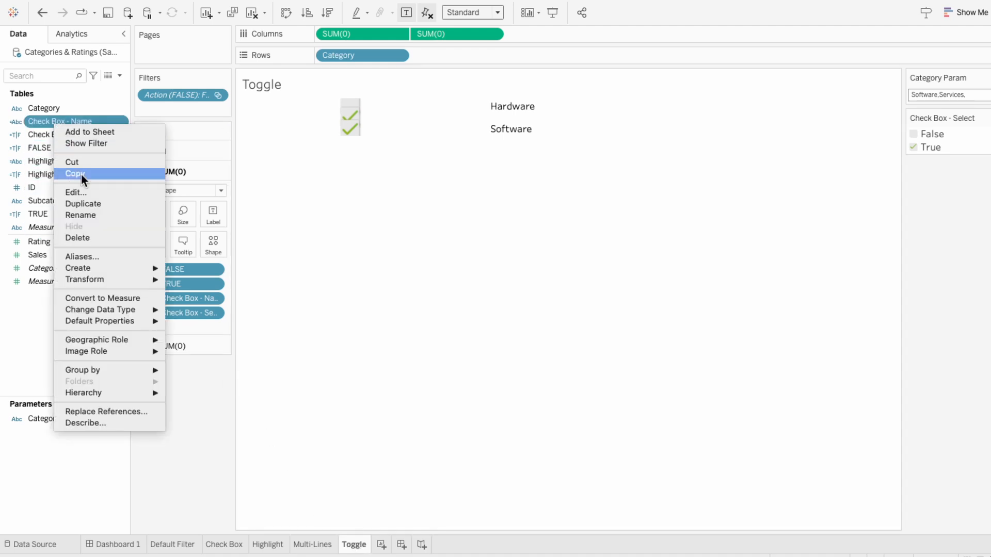
{"action": "left_click", "coordinate": [88, 203]}
{"action": "right_click", "coordinate": [73, 136]}
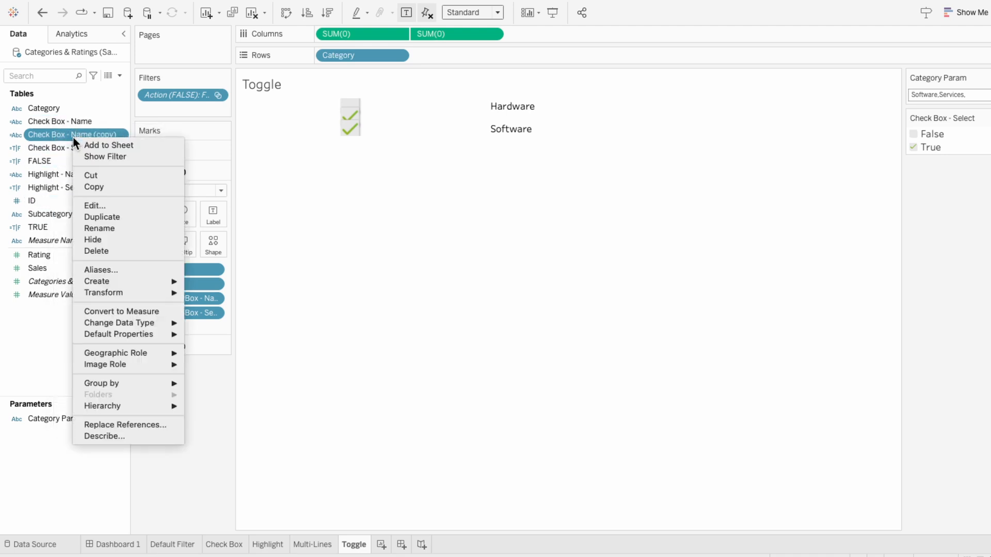
{"action": "left_click", "coordinate": [103, 201]}
{"action": "triple_click", "coordinate": [363, 160]}
{"action": "type", "text": "Toggle - Name"}
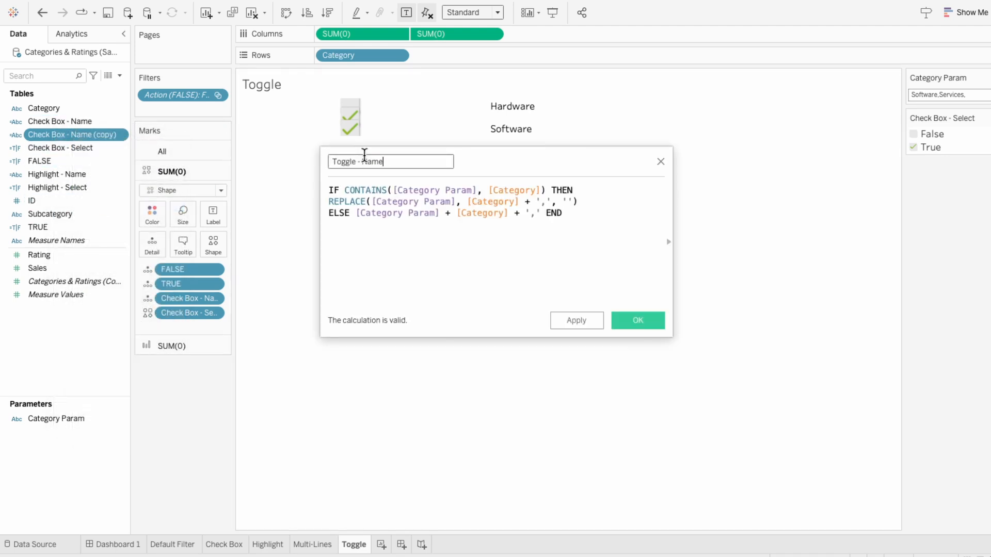
{"action": "left_click", "coordinate": [635, 320]}
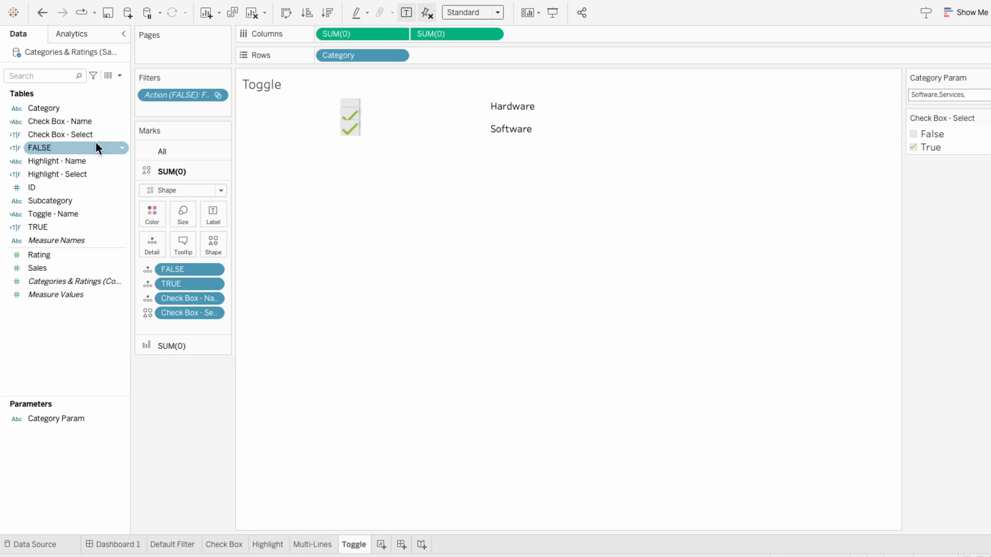
Step: Duplicate the Check Box - Select calculated field and save the copy as Toggle - Select with the same formula
{"action": "right_click", "coordinate": [74, 137]}
{"action": "left_click", "coordinate": [98, 212]}
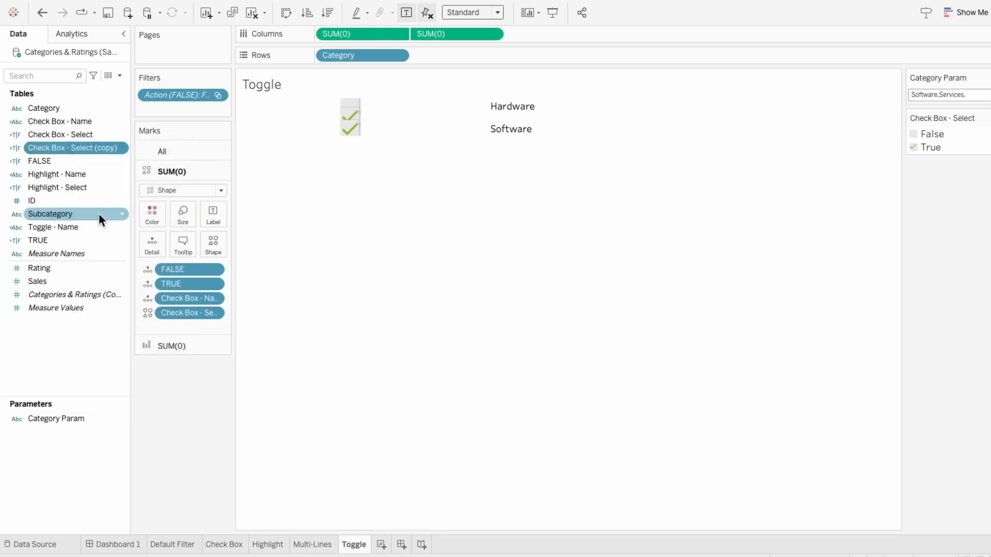
{"action": "right_click", "coordinate": [89, 147]}
{"action": "left_click", "coordinate": [109, 216]}
{"action": "triple_click", "coordinate": [400, 161]}
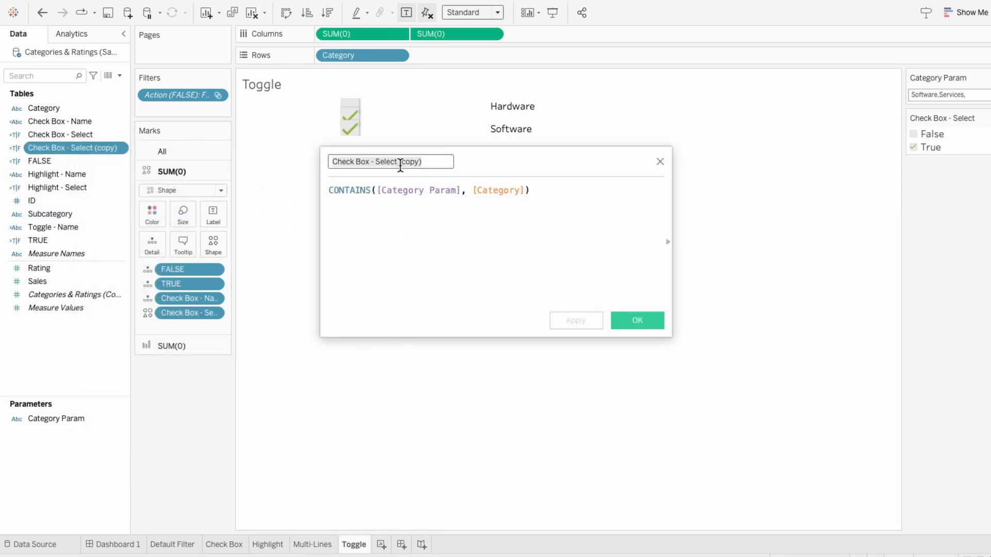
{"action": "type", "text": "Toggle - Select"}
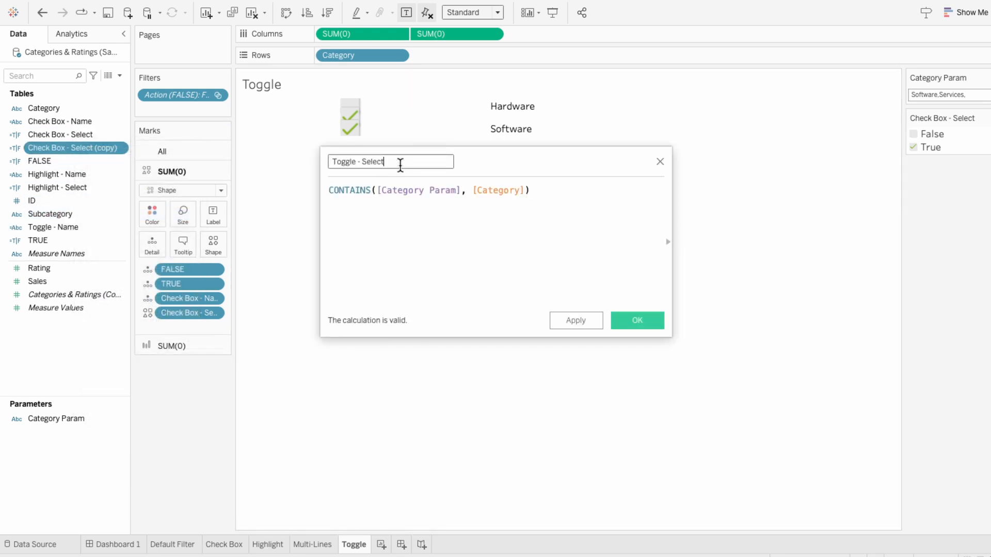
{"action": "left_click", "coordinate": [644, 319]}
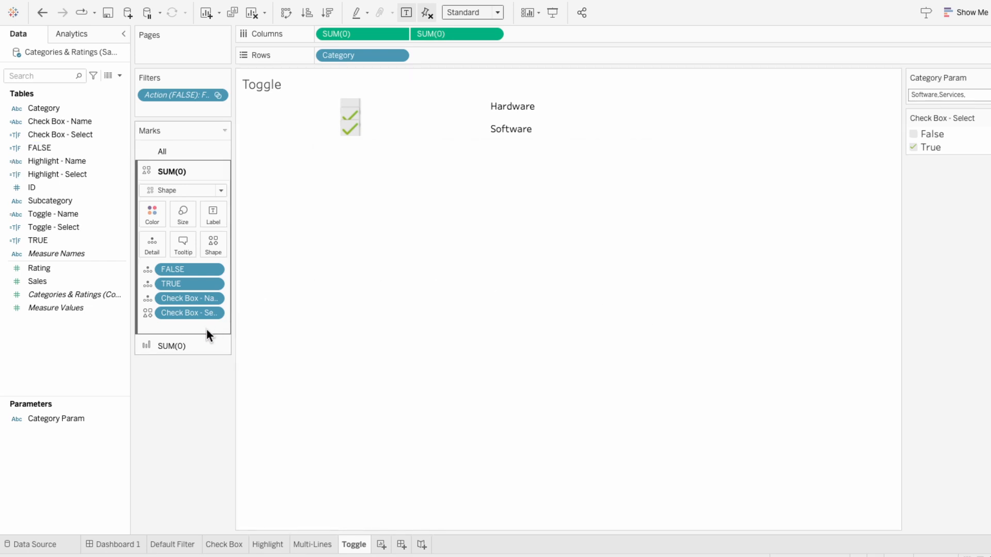
Step: Replace the Check Box fields with Toggle - Name and Toggle - Select on both SUM(0) marks cards and make the rows taller
{"action": "left_click_drag", "start_coordinate": [46, 215], "coordinate": [170, 298]}
{"action": "left_click_drag", "start_coordinate": [61, 225], "coordinate": [196, 311]}
{"action": "left_click", "coordinate": [187, 344]}
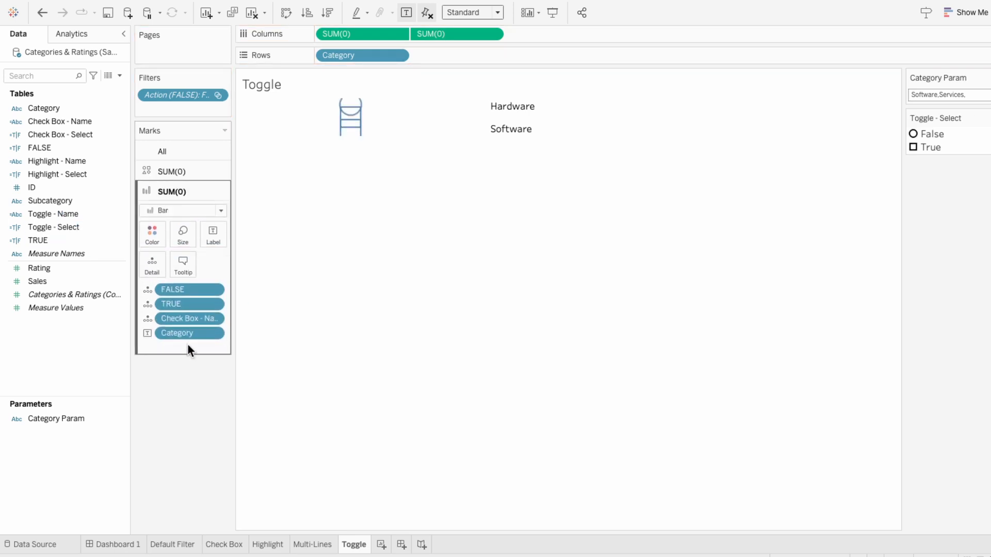
{"action": "left_click_drag", "start_coordinate": [79, 213], "coordinate": [193, 318]}
{"action": "left_click_drag", "start_coordinate": [365, 137], "coordinate": [361, 184]}
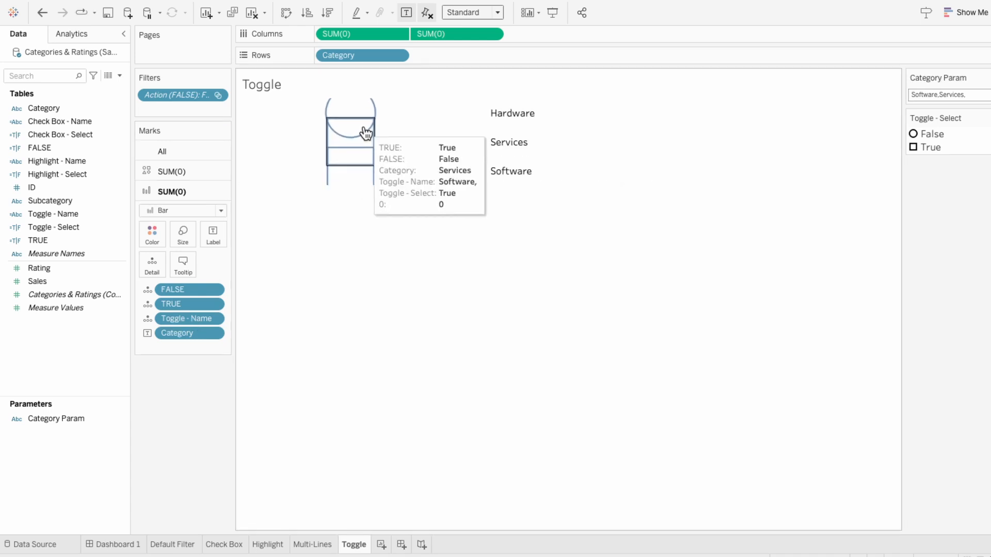
Step: Assign Filter Images shapes to Toggle - Select, the grey off switch for False and the green on switch for True
{"action": "left_click", "coordinate": [181, 172]}
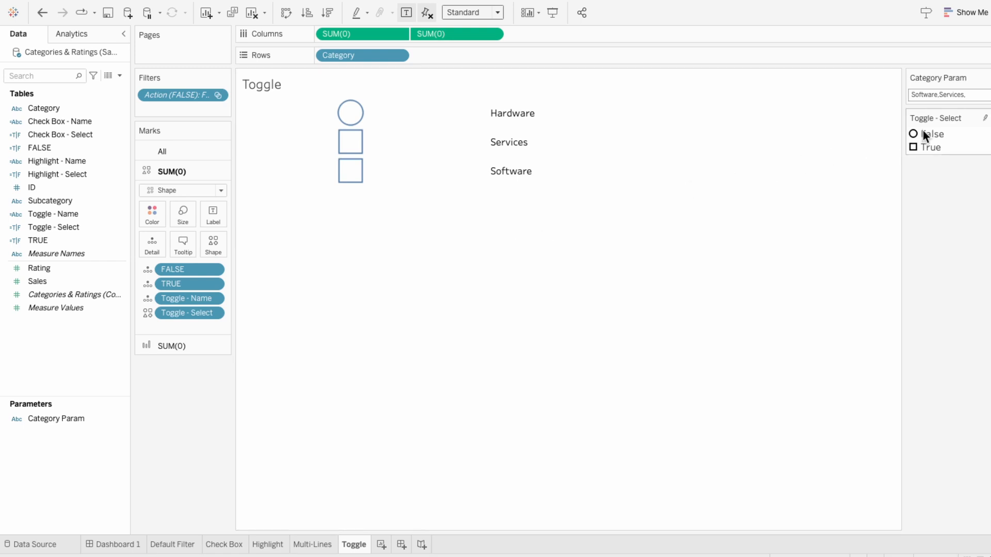
{"action": "left_click", "coordinate": [985, 117]}
{"action": "left_click", "coordinate": [900, 130]}
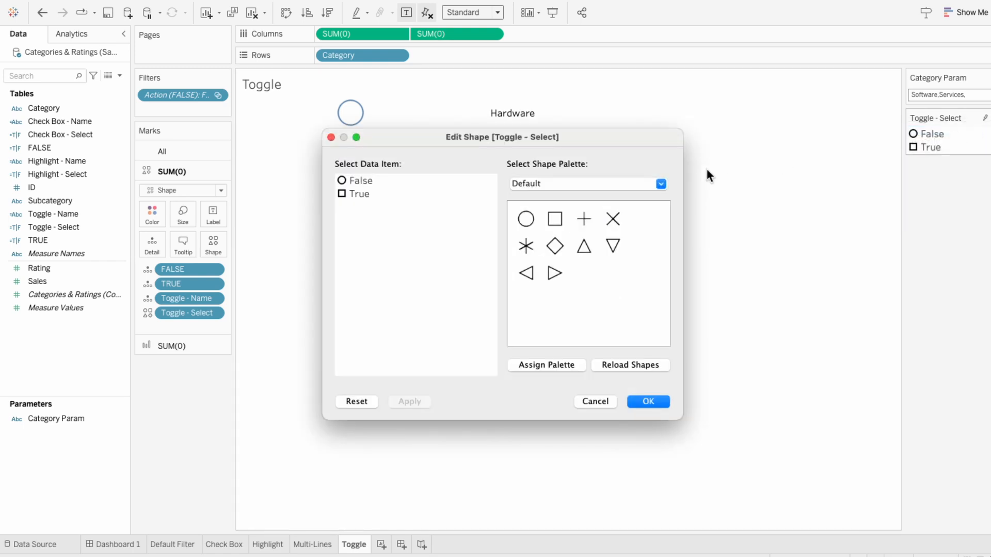
{"action": "left_click", "coordinate": [568, 184]}
{"action": "left_click", "coordinate": [565, 251]}
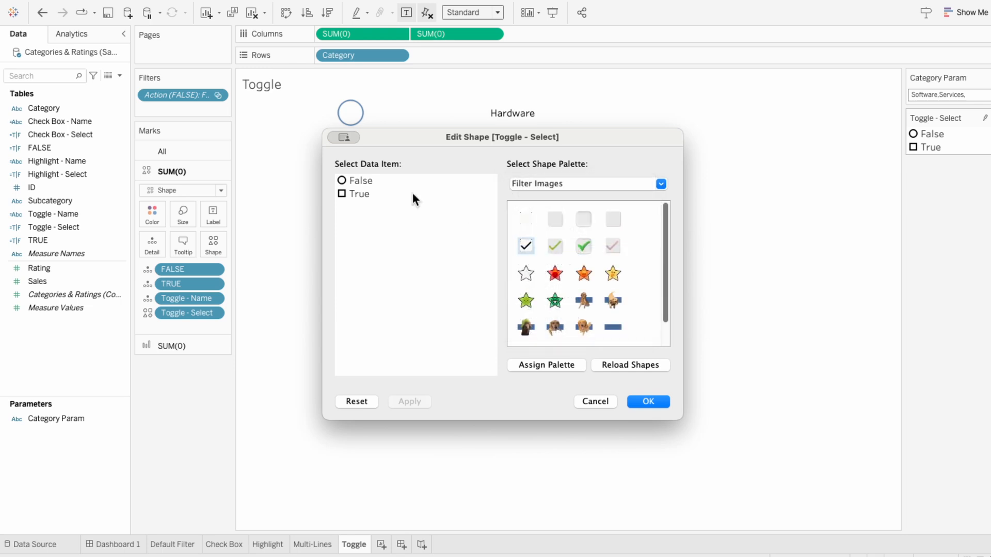
{"action": "scroll", "coordinate": [592, 313], "scroll_direction": "down", "scroll_amount": 1}
{"action": "left_click", "coordinate": [526, 328]}
{"action": "left_click", "coordinate": [361, 194]}
{"action": "left_click", "coordinate": [555, 328]}
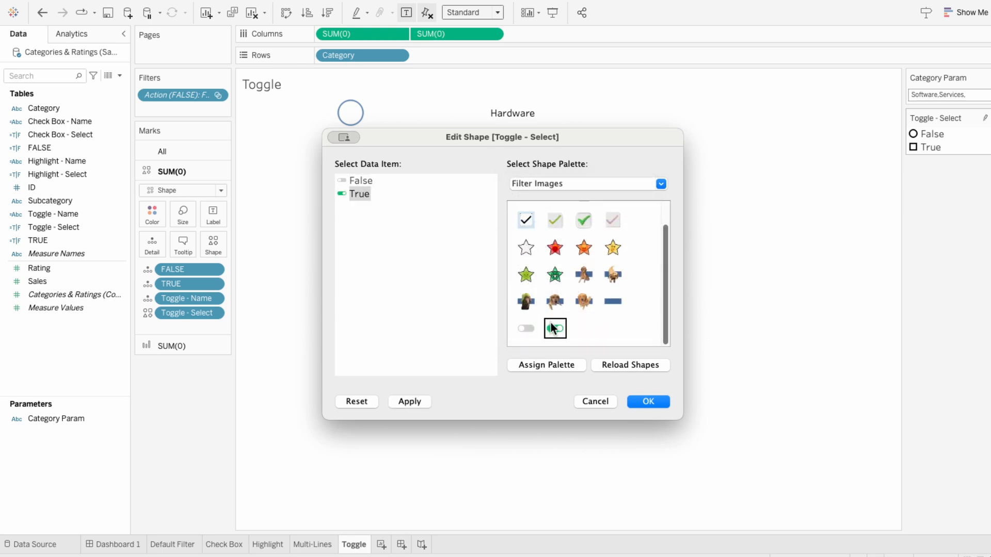
{"action": "left_click", "coordinate": [663, 402]}
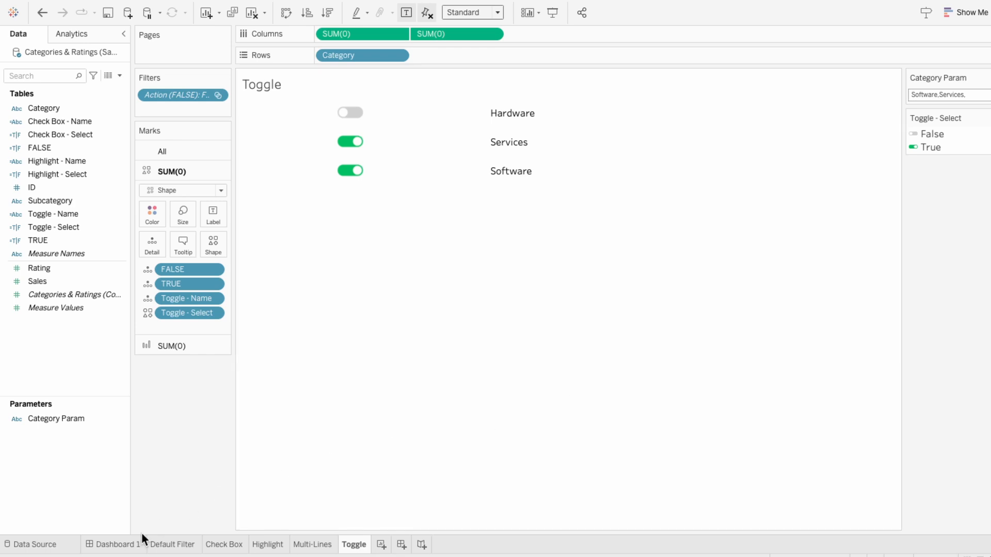
Step: Add the Toggle sheet to Dashboard 1 over the Toggle card, hide its title and remove the Toggle - Select legend
{"action": "left_click", "coordinate": [124, 546]}
{"action": "left_click_drag", "start_coordinate": [42, 231], "coordinate": [328, 265]}
{"action": "right_click", "coordinate": [361, 279]}
{"action": "left_click", "coordinate": [398, 305]}
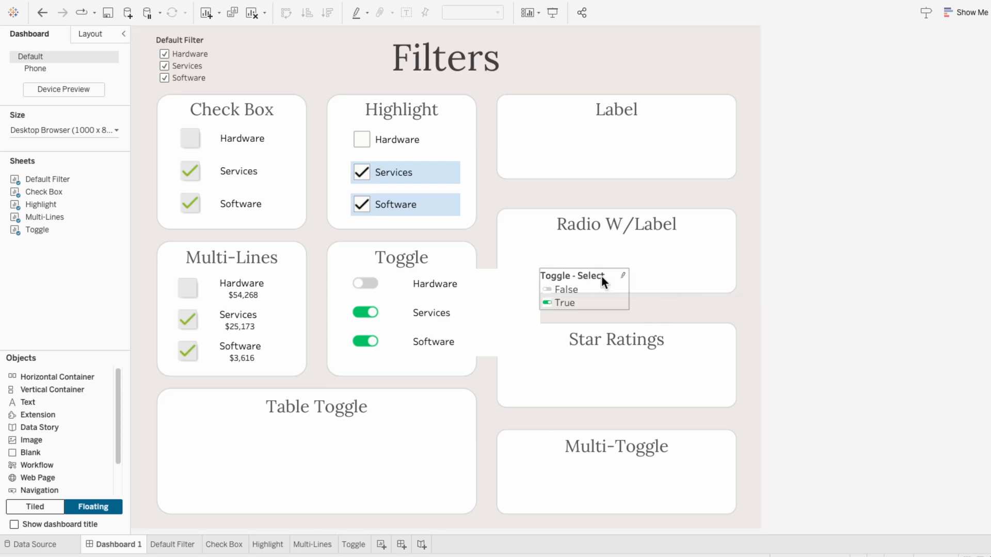
{"action": "left_click", "coordinate": [636, 275]}
Step: Resize and position the Toggle sheet inside the Toggle card and set its fit to Entire View
{"action": "left_click", "coordinate": [493, 338]}
{"action": "left_click_drag", "start_coordinate": [540, 437], "coordinate": [469, 367]}
{"action": "left_click_drag", "start_coordinate": [401, 265], "coordinate": [405, 267]}
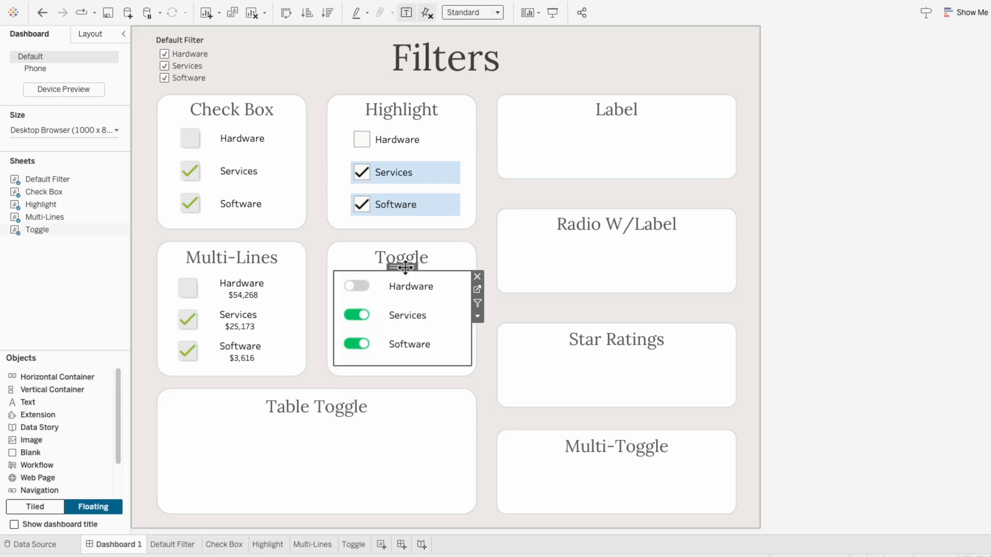
{"action": "left_click", "coordinate": [457, 19]}
{"action": "left_click", "coordinate": [459, 54]}
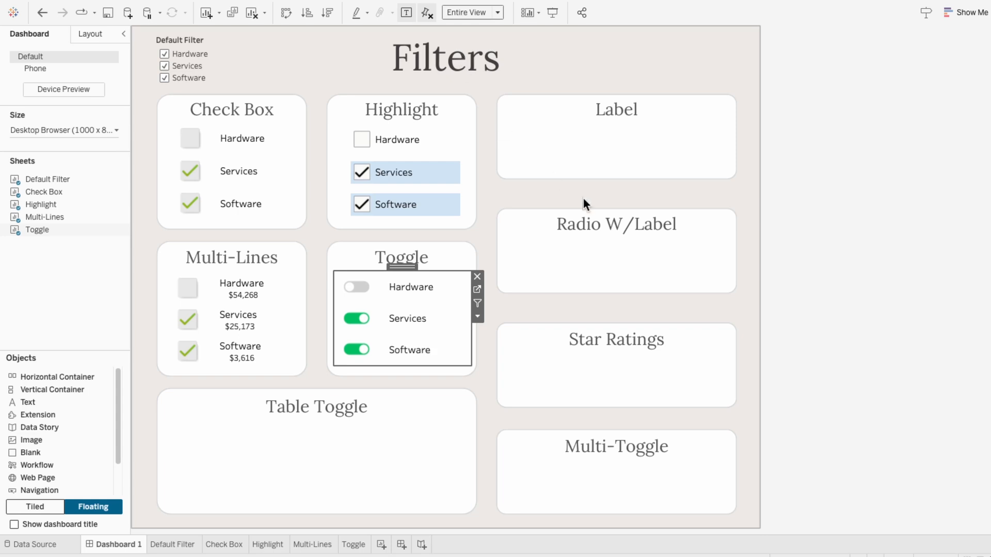
{"action": "left_click", "coordinate": [850, 272]}
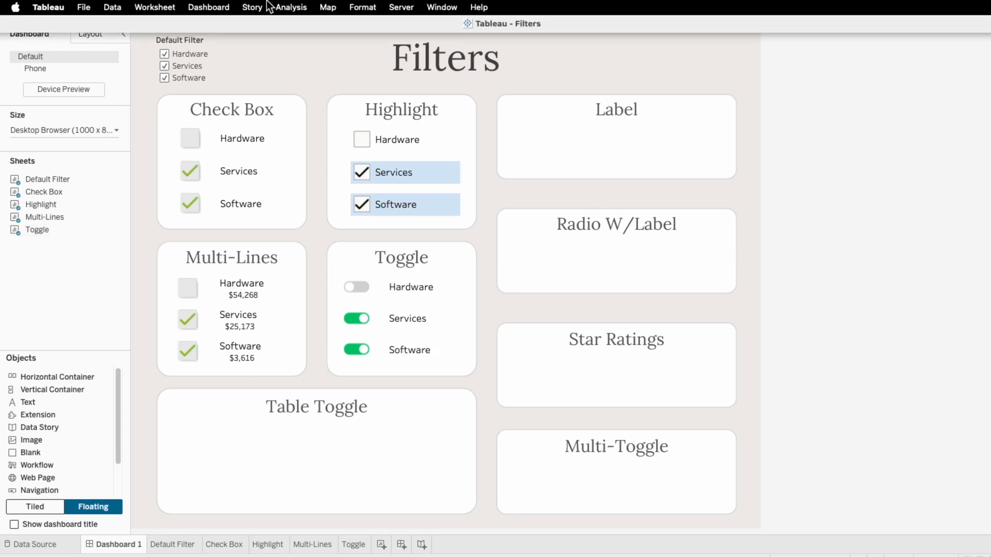
Step: Create a dashboard parameter action named Toggle Param with only the Toggle sheet as its source
{"action": "left_click", "coordinate": [209, 6]}
{"action": "left_click", "coordinate": [219, 190]}
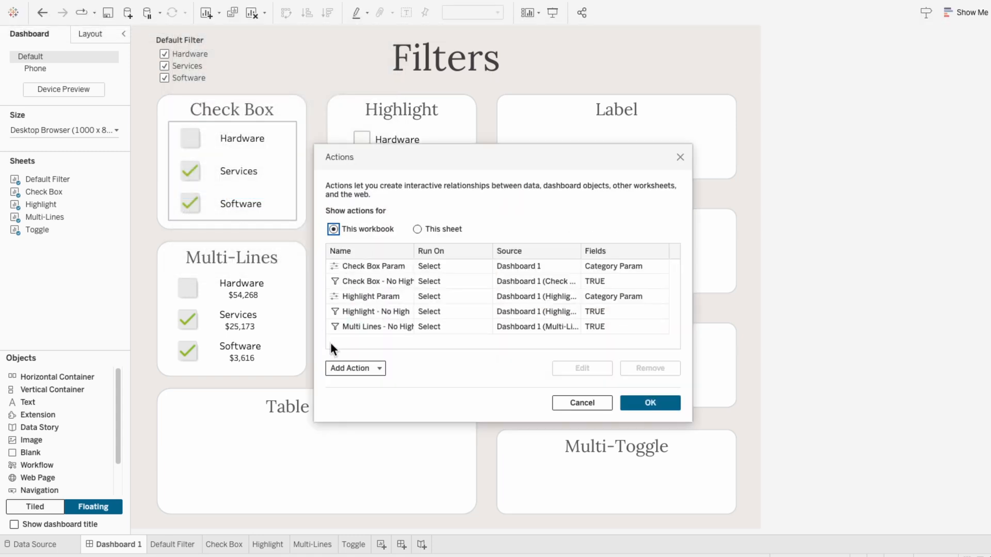
{"action": "left_click", "coordinate": [356, 368]}
{"action": "left_click", "coordinate": [361, 336]}
{"action": "type", "text": "Toggle Param"}
{"action": "left_click", "coordinate": [365, 260]}
{"action": "left_click", "coordinate": [367, 297]}
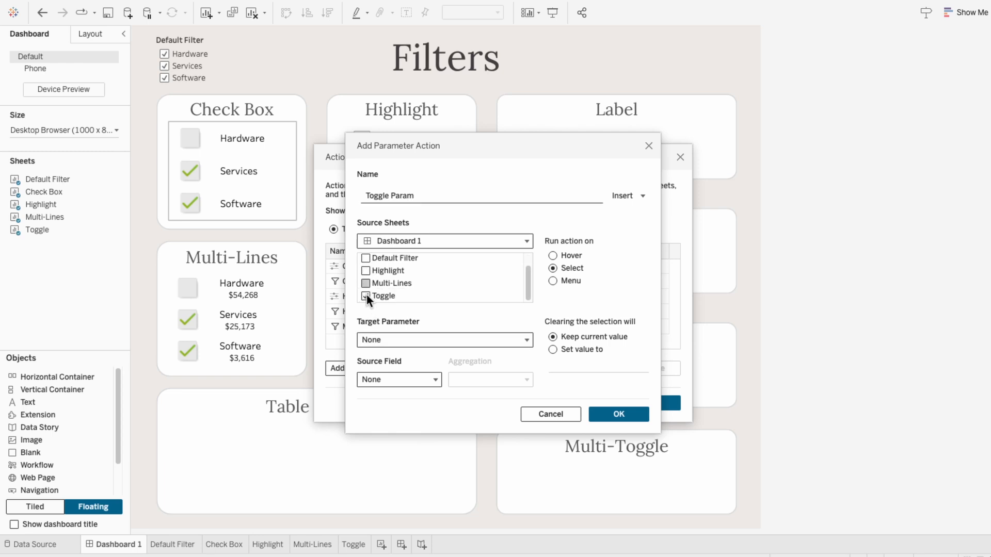
Step: Target Category Param from the Toggle - Name field, save the parameter action and test it by switching Services off and on
{"action": "left_click", "coordinate": [390, 341]}
{"action": "left_click", "coordinate": [393, 375]}
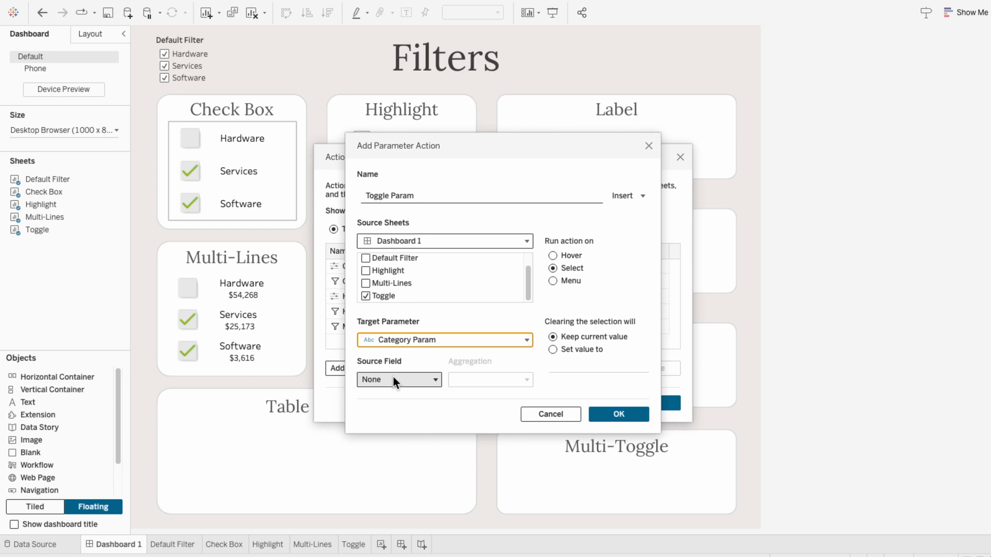
{"action": "left_click", "coordinate": [393, 377]}
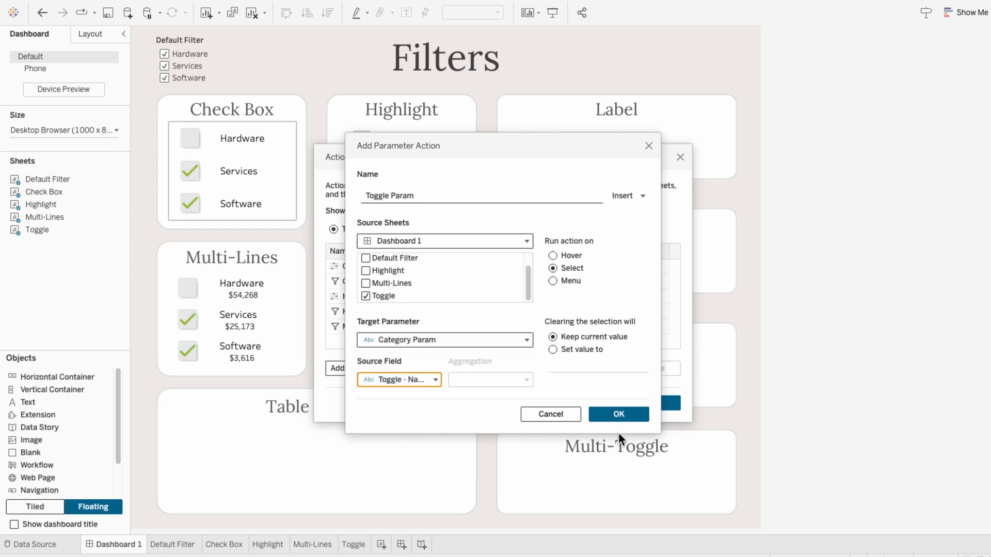
{"action": "left_click", "coordinate": [624, 419]}
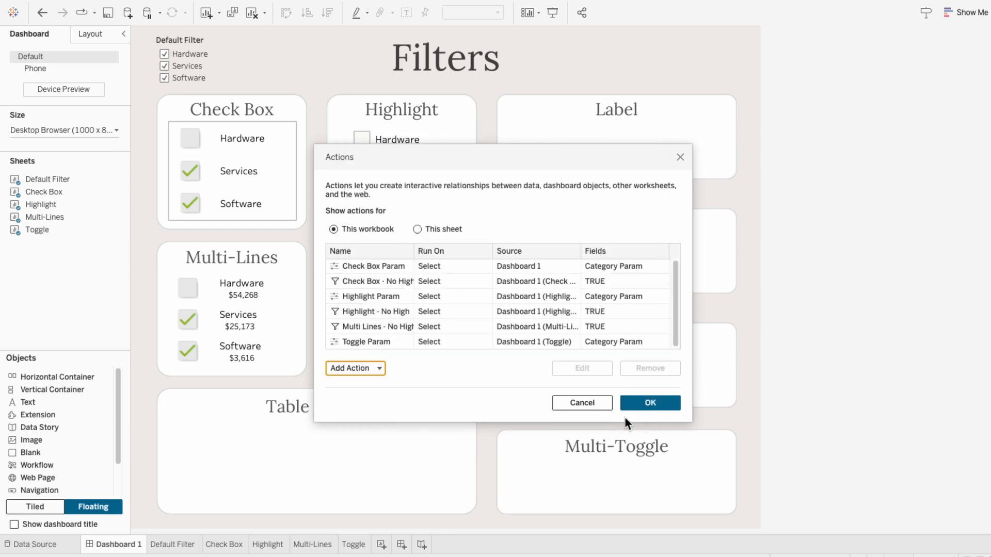
{"action": "left_click", "coordinate": [659, 401]}
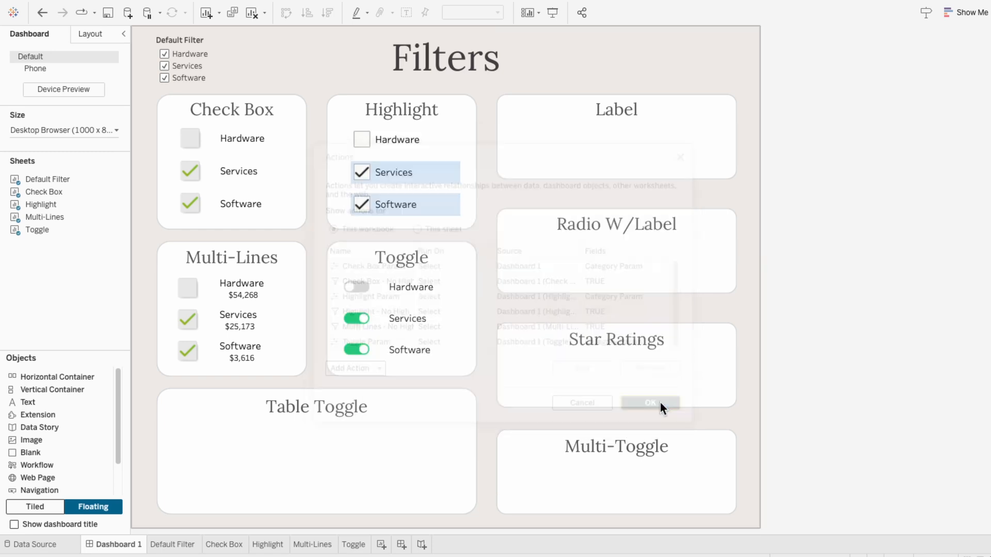
{"action": "left_click", "coordinate": [358, 322]}
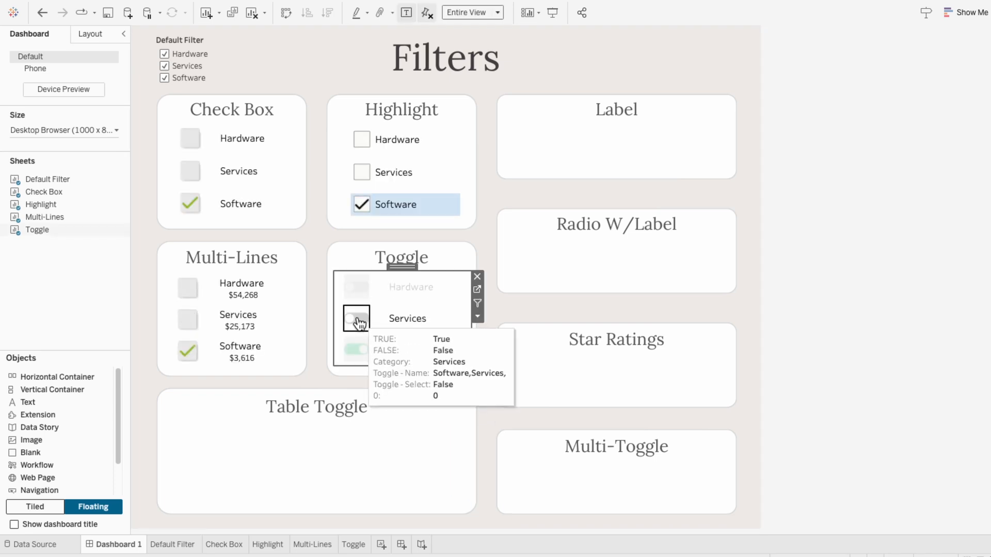
{"action": "left_click", "coordinate": [358, 318]}
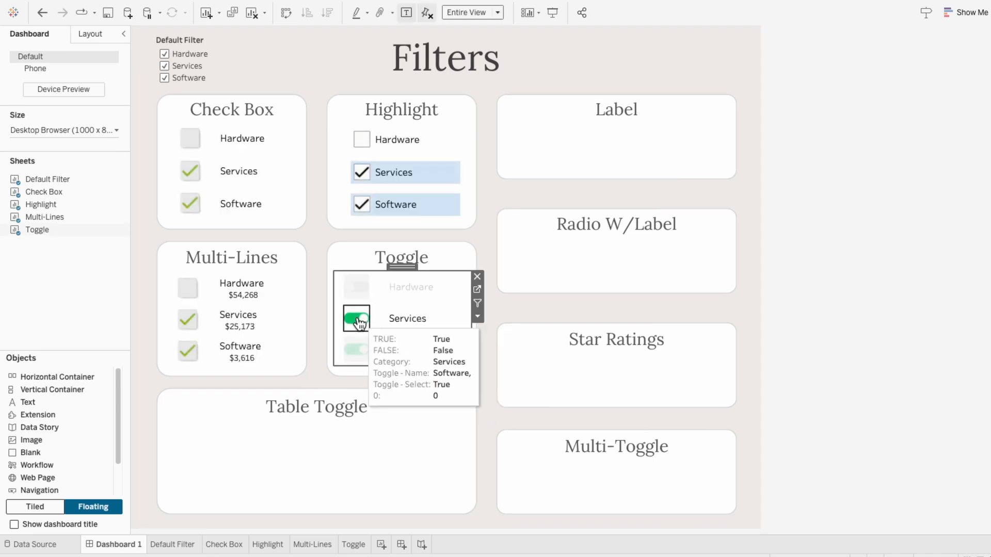
Step: Create a filter action named Toggle - No High from the dashboard's Toggle sheet only, targeting the Toggle worksheet
{"action": "left_click", "coordinate": [207, 6]}
{"action": "left_click", "coordinate": [222, 191]}
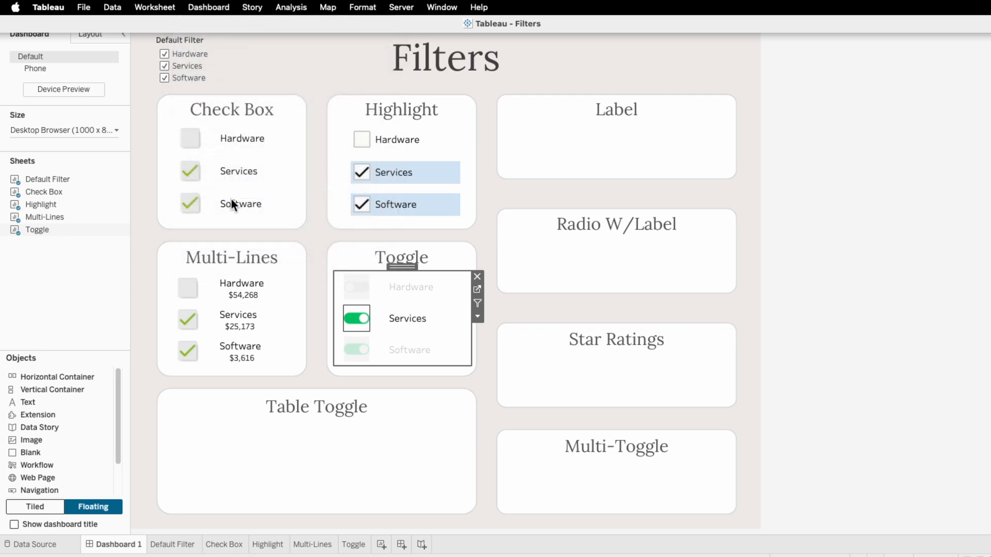
{"action": "left_click", "coordinate": [363, 363]}
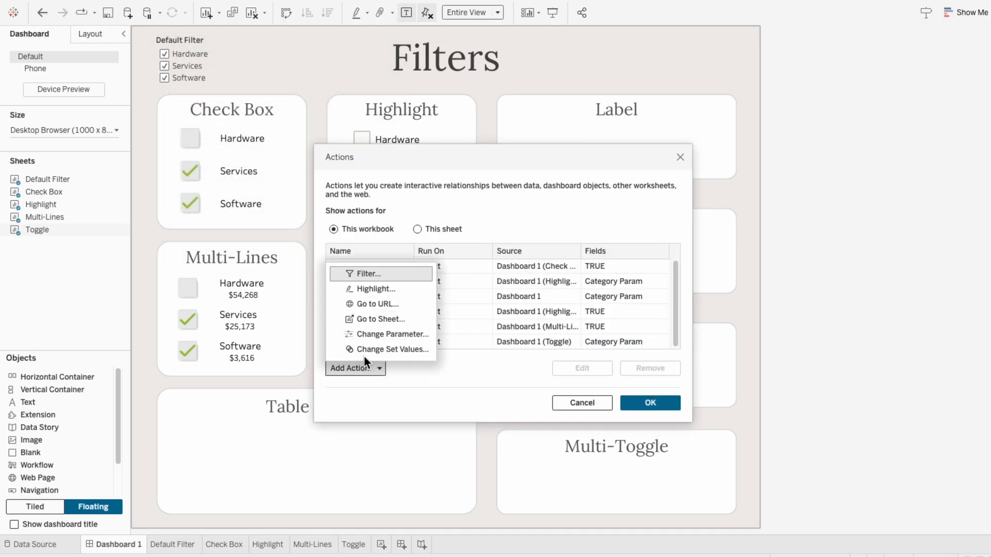
{"action": "left_click", "coordinate": [364, 272]}
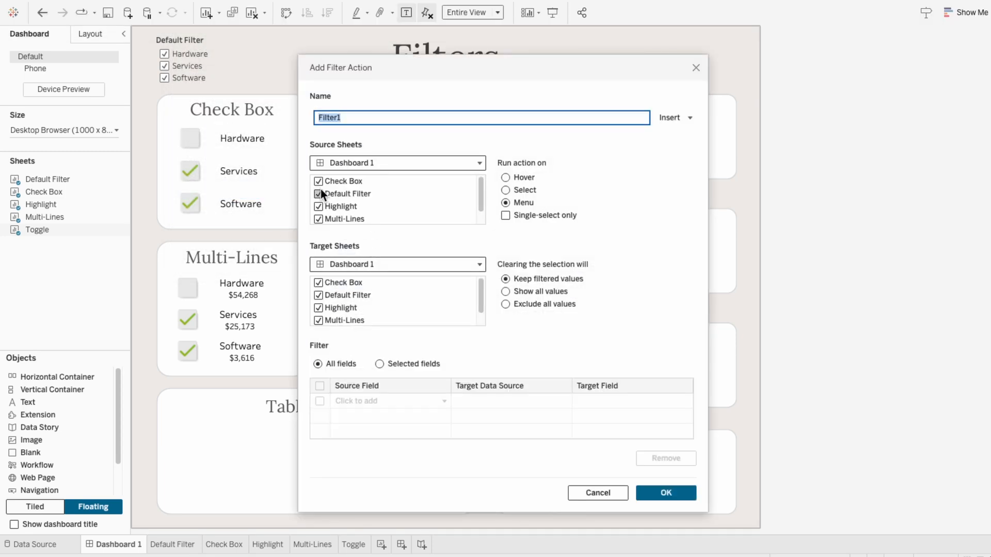
{"action": "left_click", "coordinate": [318, 181]}
{"action": "left_click", "coordinate": [321, 212]}
{"action": "scroll", "coordinate": [321, 212], "scroll_direction": "down", "scroll_amount": 1}
{"action": "left_click", "coordinate": [334, 264]}
{"action": "left_click", "coordinate": [361, 369]}
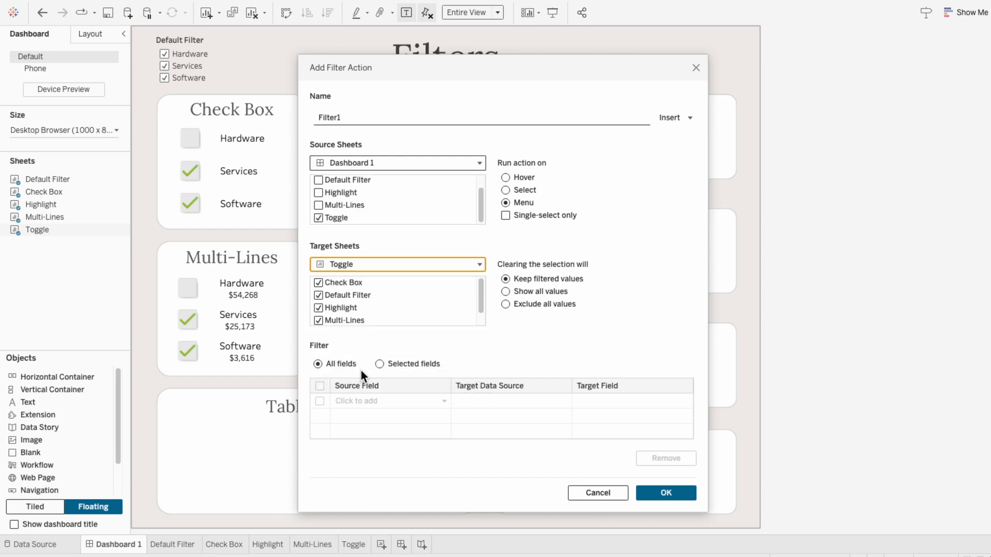
{"action": "double_click", "coordinate": [444, 118]}
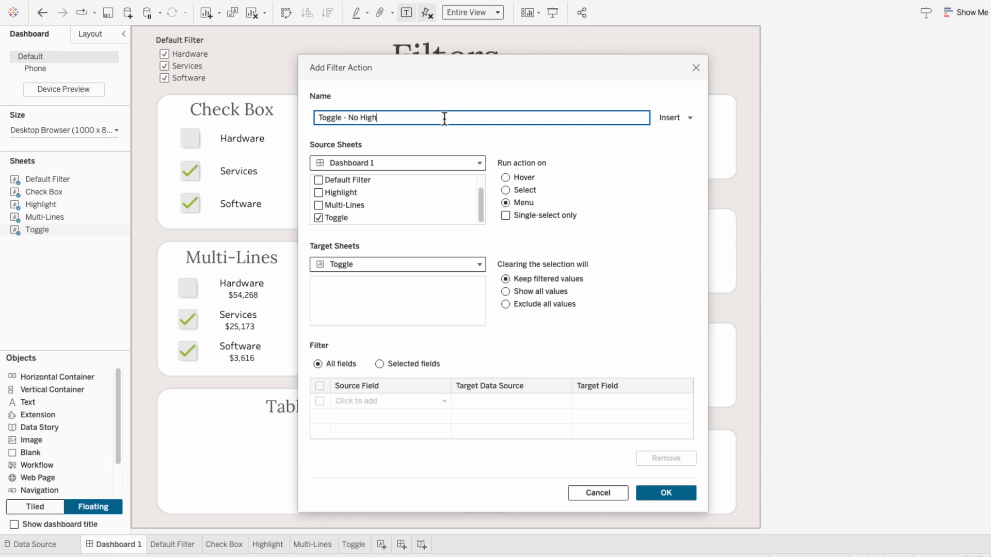
Step: Run the filter action on Select, show all values when cleared, map source field TRUE to target field FALSE, and save it
{"action": "left_click", "coordinate": [515, 189]}
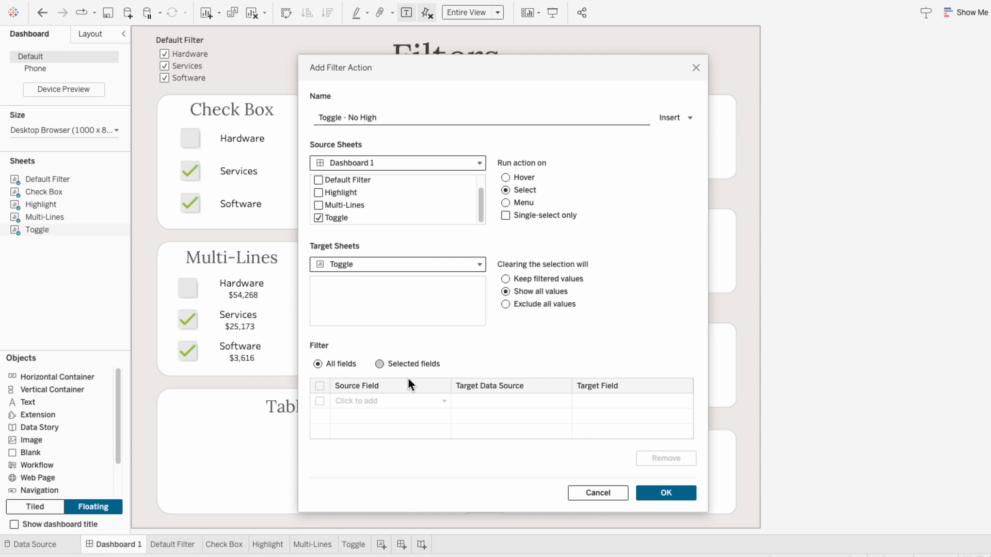
{"action": "left_click", "coordinate": [380, 364]}
{"action": "left_click", "coordinate": [370, 401]}
{"action": "type", "text": "t"}
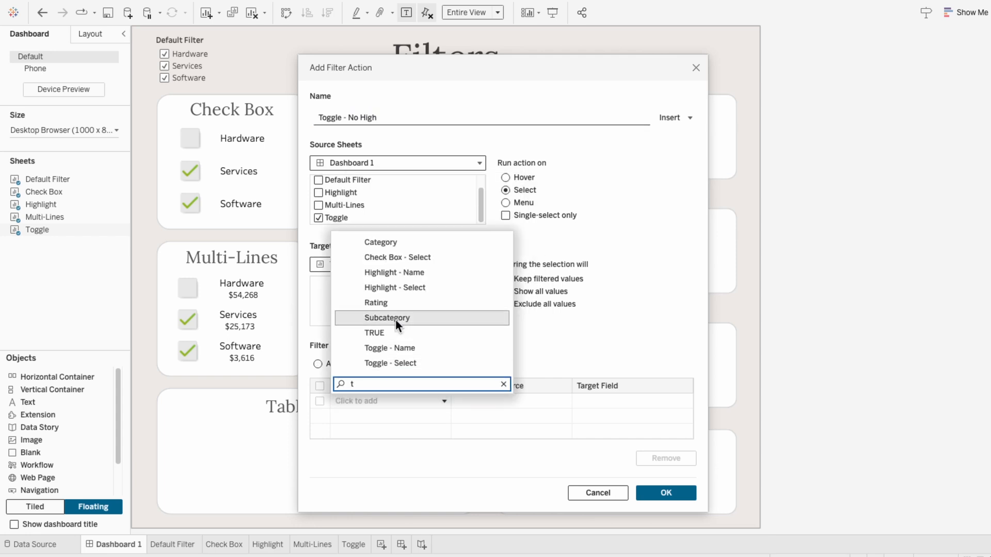
{"action": "left_click", "coordinate": [386, 336]}
{"action": "left_click", "coordinate": [593, 403]}
{"action": "type", "text": "fa"}
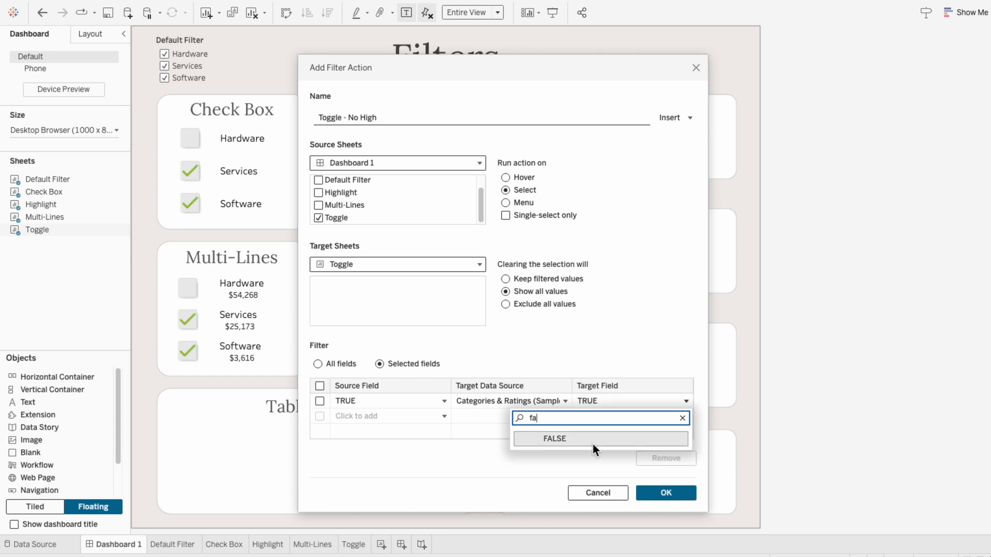
{"action": "left_click", "coordinate": [593, 443]}
{"action": "left_click", "coordinate": [665, 493]}
{"action": "left_click", "coordinate": [649, 402]}
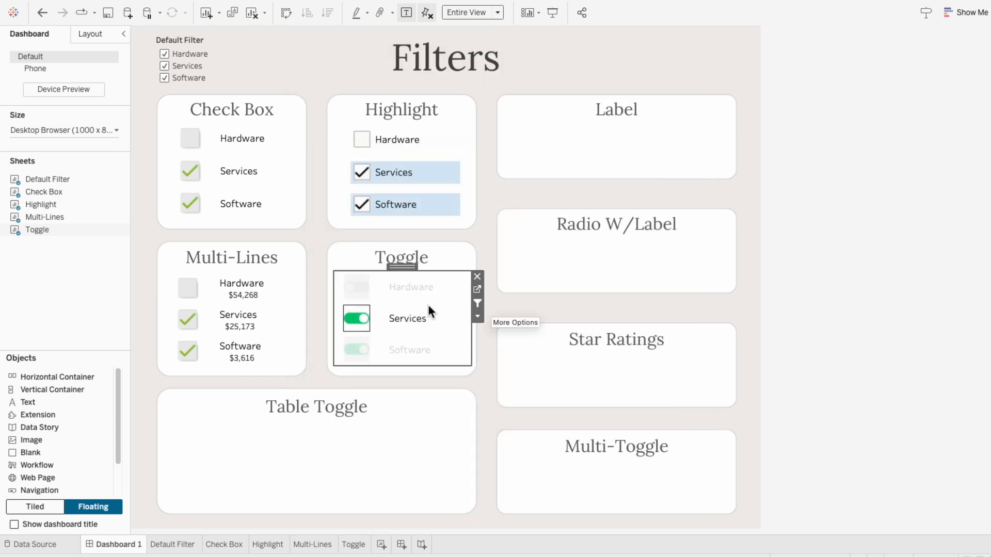
Step: Test the Toggle filter on the dashboard by switching Services off and on, and clear the selection
{"action": "left_click", "coordinate": [352, 322]}
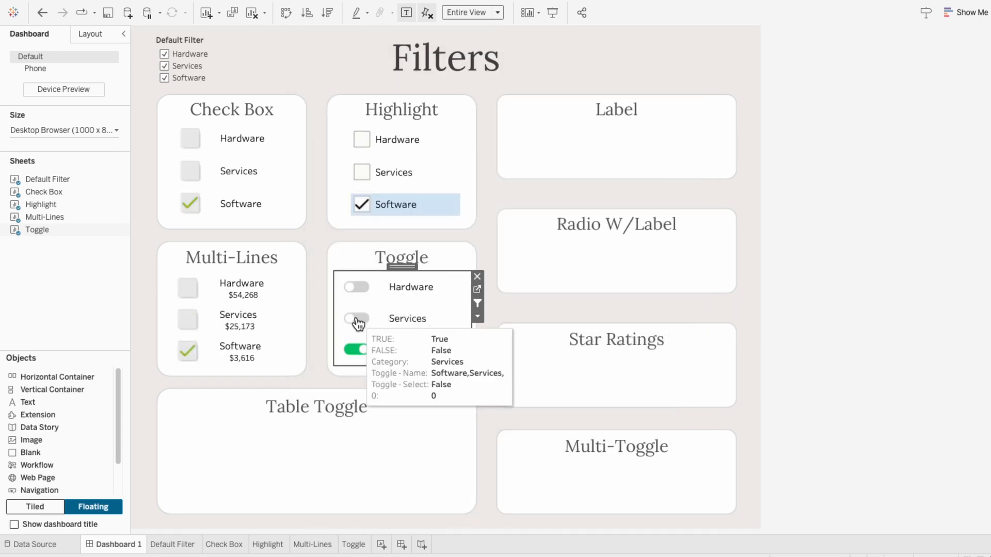
{"action": "left_click", "coordinate": [356, 321]}
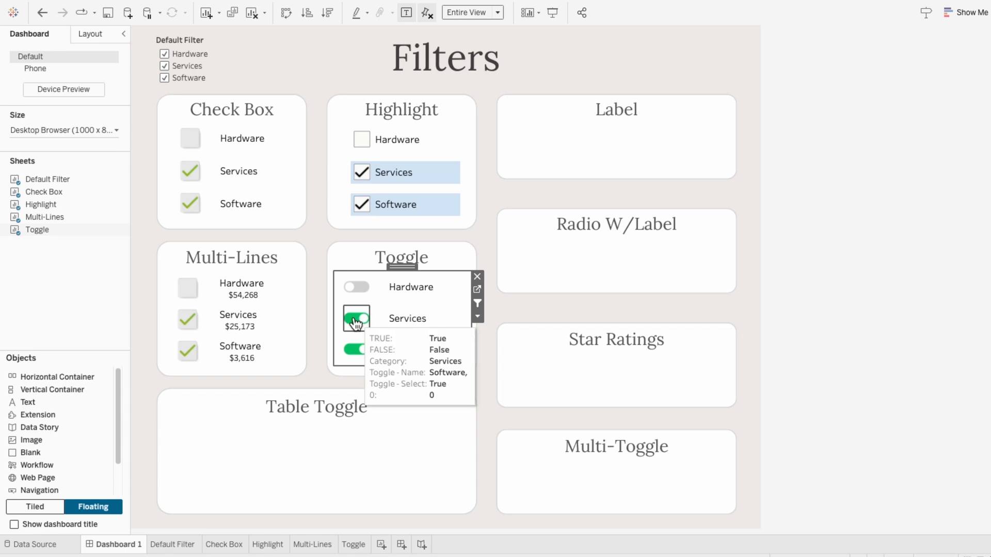
{"action": "left_click", "coordinate": [780, 255]}
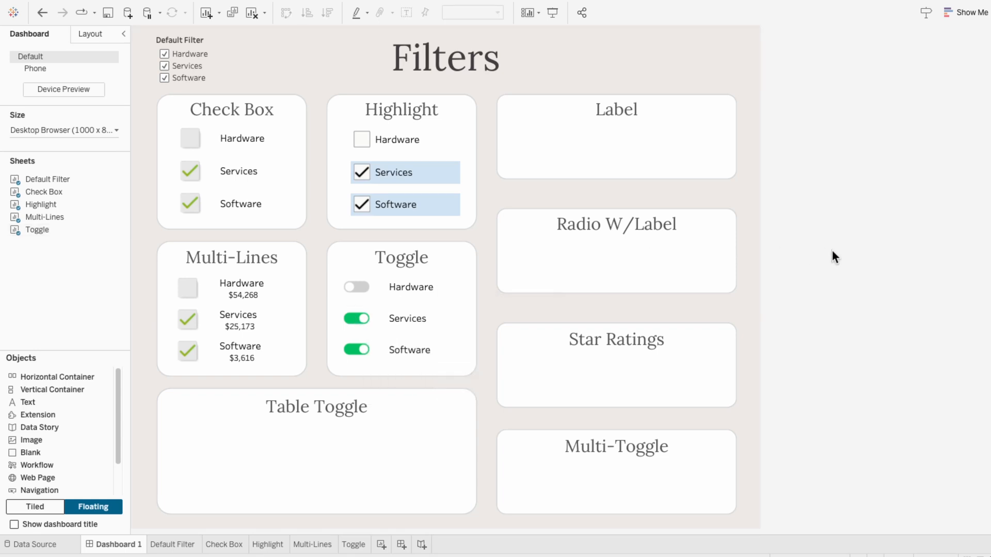
Step: Duplicate the Toggle worksheet and rename the copy Table Toggle
{"action": "right_click", "coordinate": [356, 545]}
{"action": "left_click", "coordinate": [377, 413]}
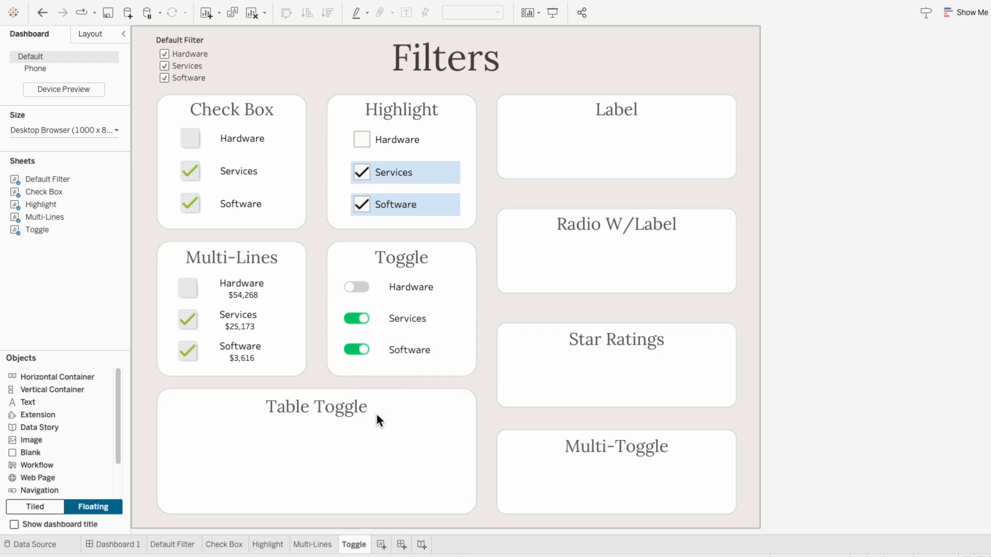
{"action": "double_click", "coordinate": [392, 544]}
{"action": "type", "text": "Table Toggle"}
{"action": "key", "text": "Return"}
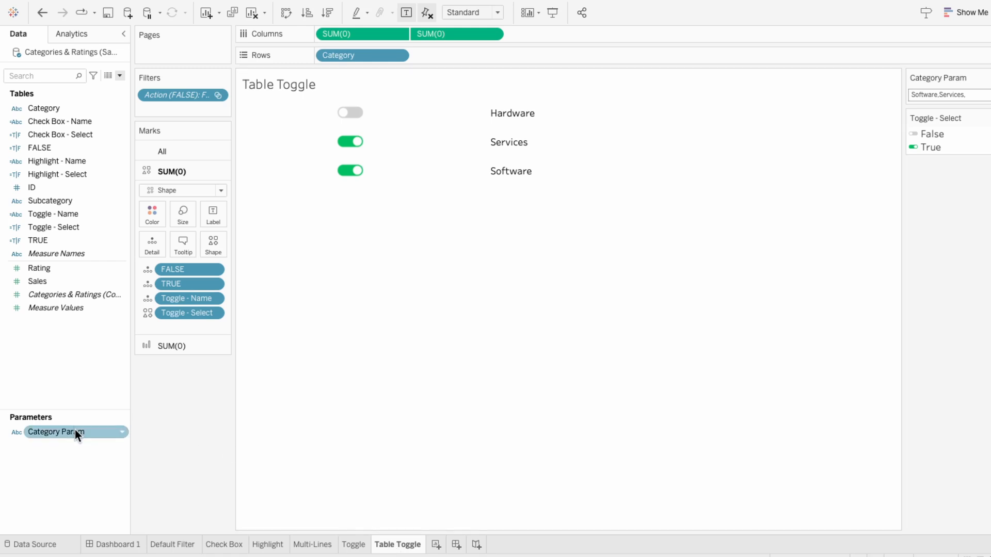
Step: Create a string parameter named Category + Rating Param with an empty current value and all values allowed
{"action": "left_click", "coordinate": [119, 76]}
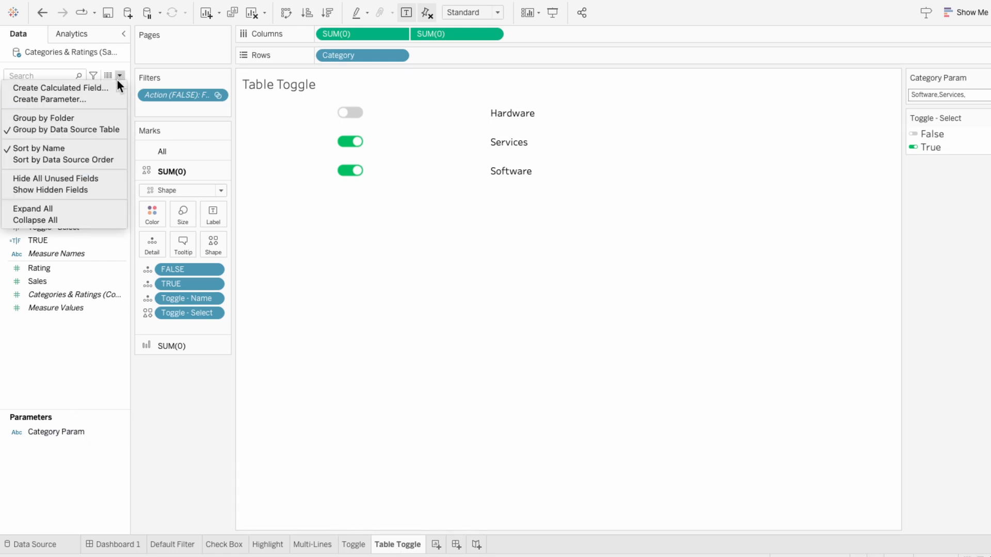
{"action": "left_click", "coordinate": [111, 98]}
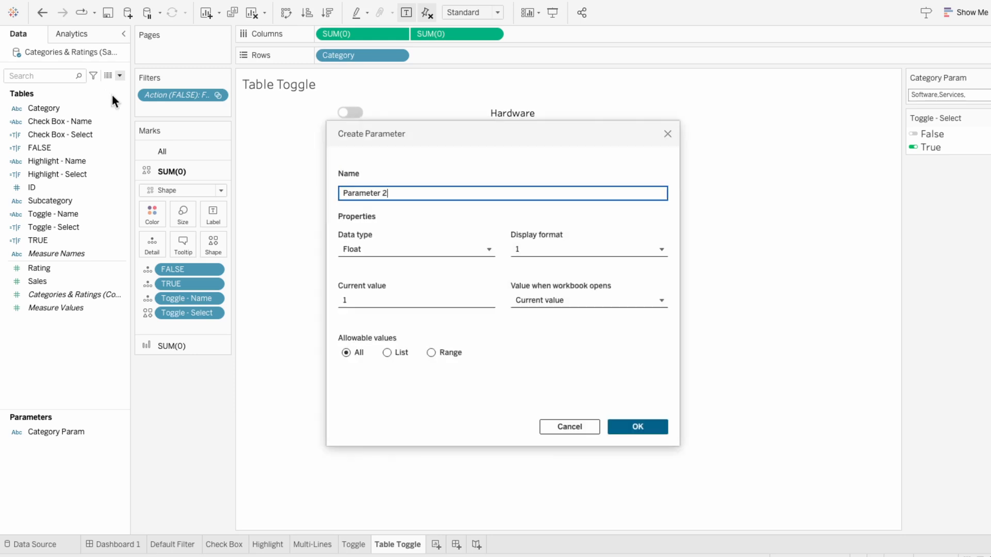
{"action": "left_click_drag", "start_coordinate": [399, 194], "coordinate": [315, 192]}
{"action": "type", "text": "Category + Rating Param"}
{"action": "left_click", "coordinate": [367, 250]}
{"action": "left_click", "coordinate": [374, 295]}
{"action": "left_click", "coordinate": [374, 299]}
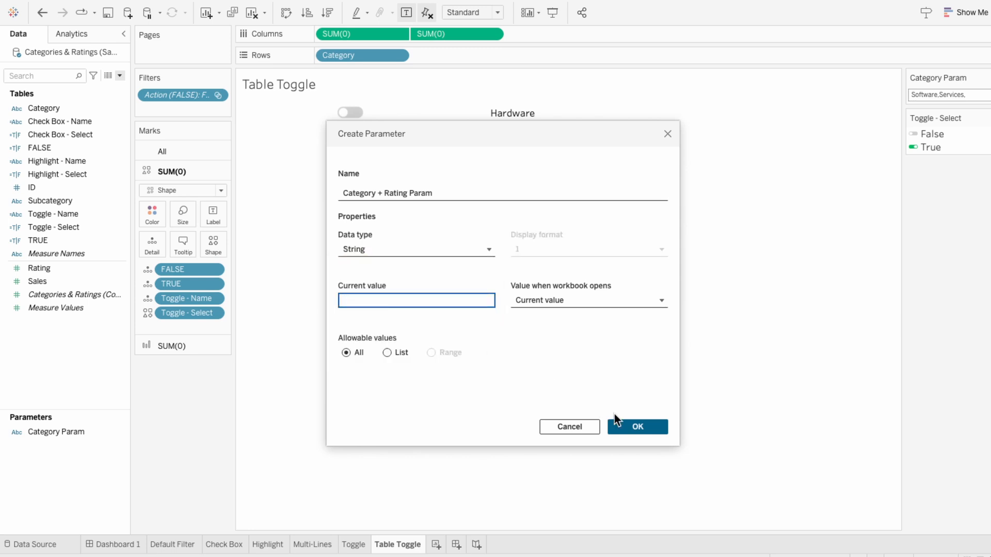
{"action": "left_click", "coordinate": [646, 433]}
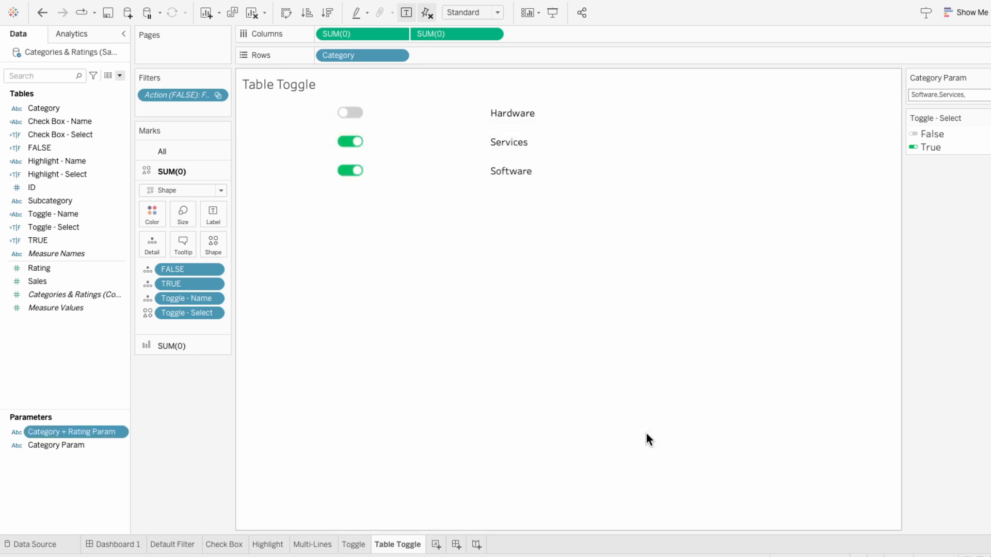
Step: Convert Rating to a dimension, and duplicate the Toggle - Select field under the name Table Toggle - Select
{"action": "right_click", "coordinate": [69, 267]}
{"action": "left_click", "coordinate": [112, 387]}
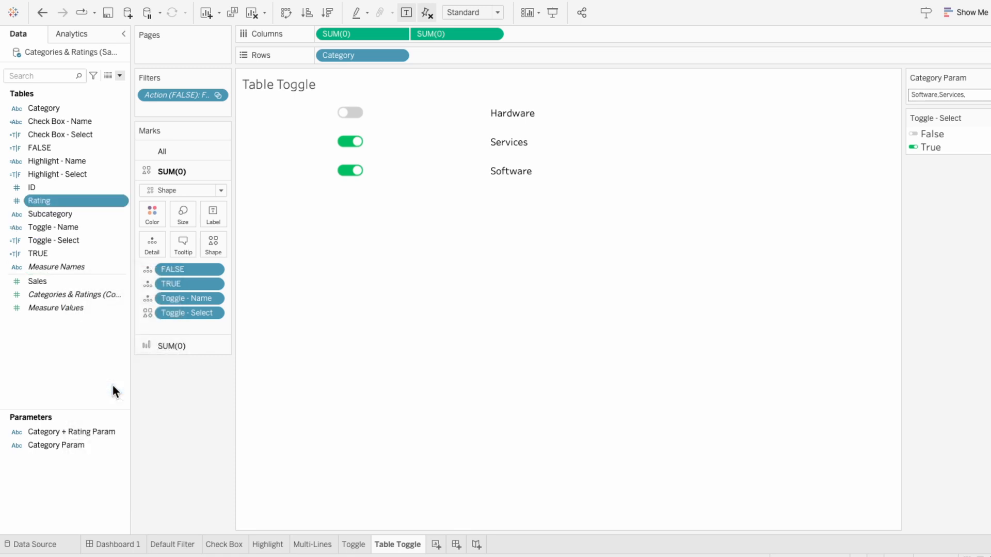
{"action": "right_click", "coordinate": [120, 242]}
{"action": "left_click", "coordinate": [152, 321]}
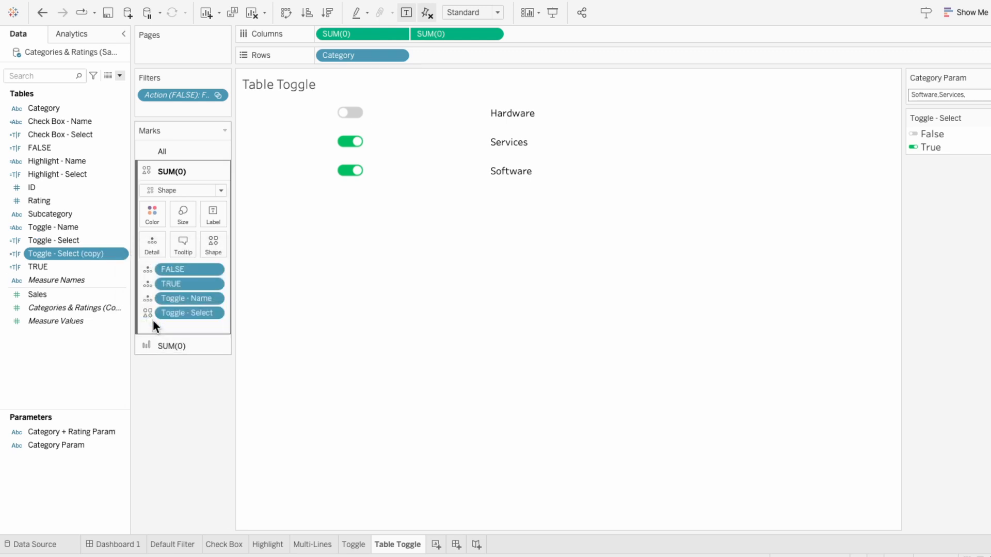
{"action": "right_click", "coordinate": [92, 251]}
{"action": "left_click", "coordinate": [114, 318]}
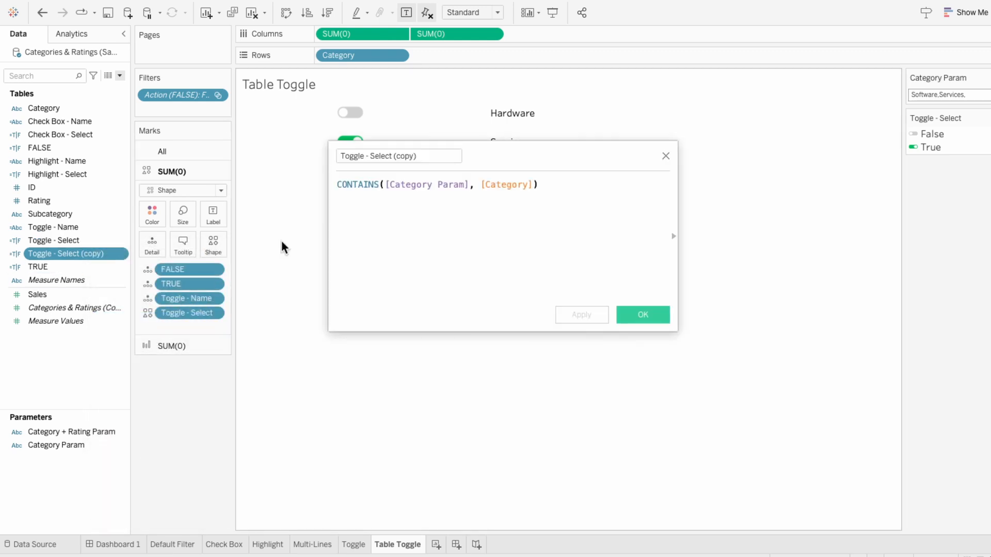
{"action": "type", "text": "Table"}
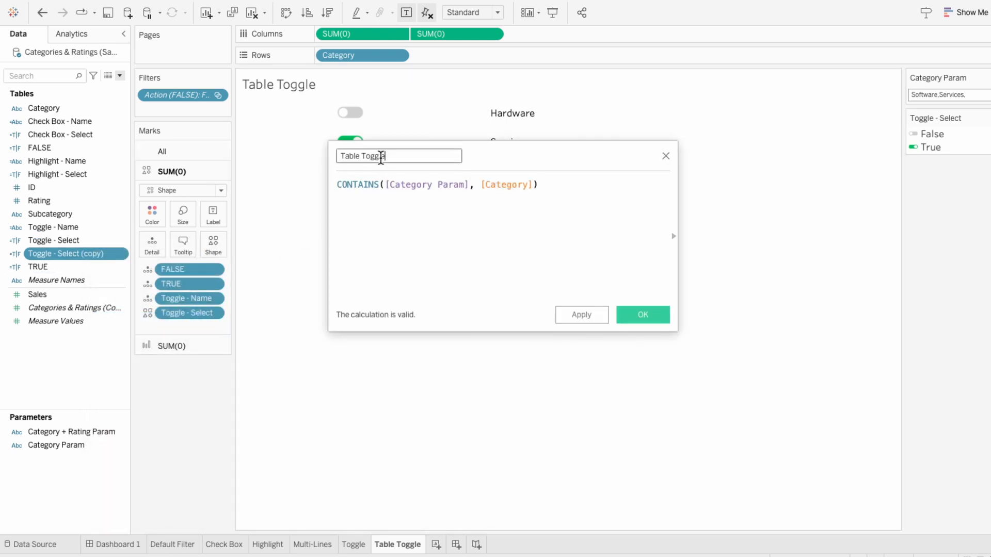
Step: Change the Table Toggle - Select calculation to CONTAINS([Category + Rating Param], [Category] + STR([Rating])) and save it
{"action": "double_click", "coordinate": [416, 180]}
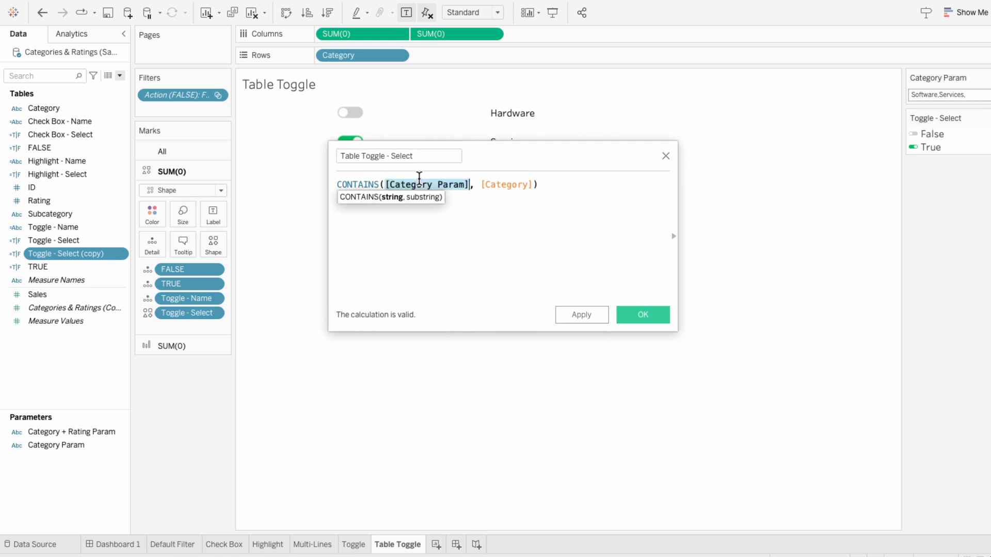
{"action": "type", "text": "cate"}
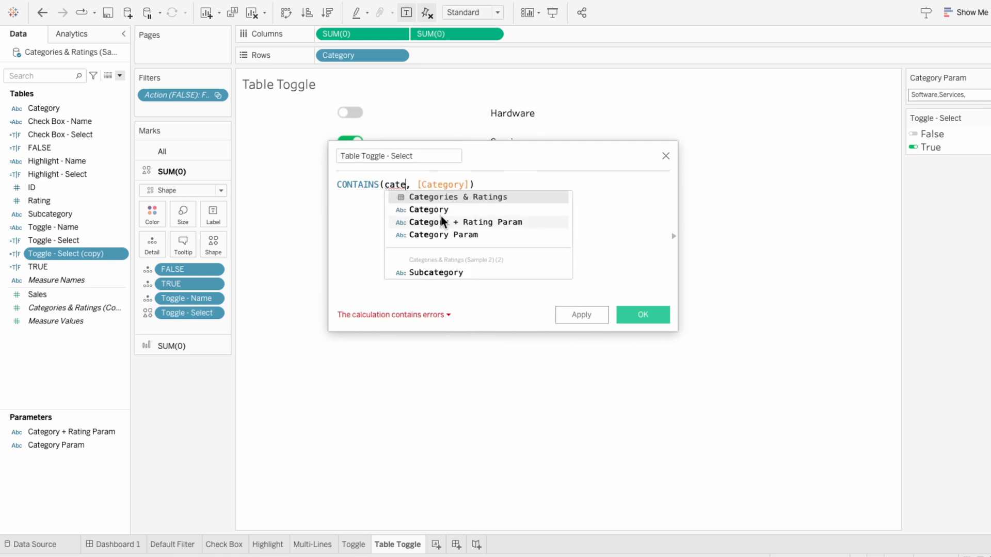
{"action": "double_click", "coordinate": [442, 222]}
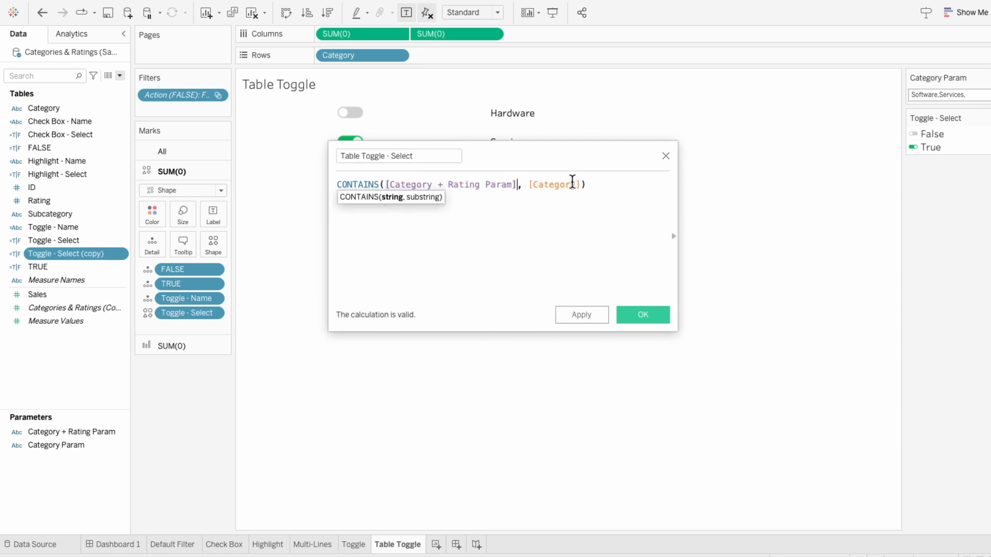
{"action": "left_click", "coordinate": [580, 183]}
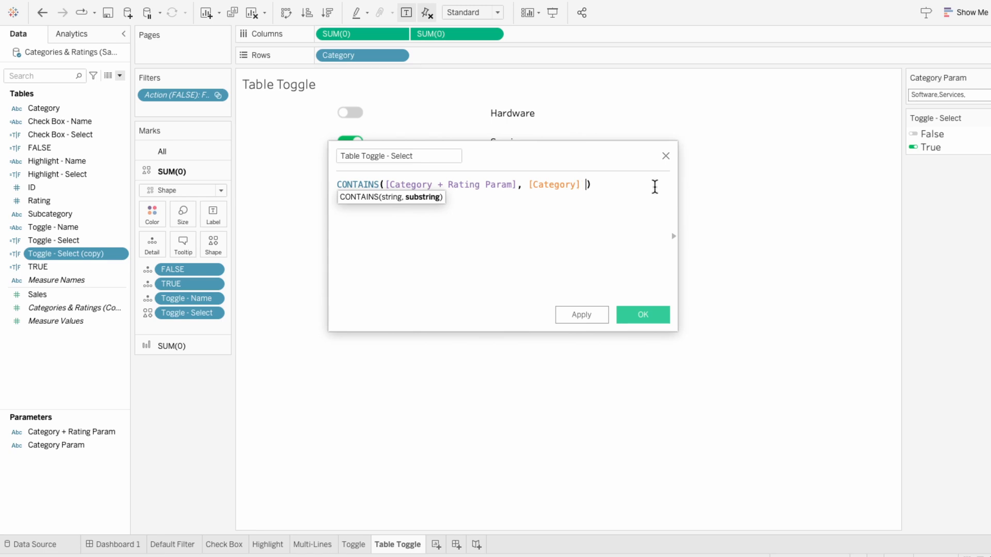
{"action": "type", "text": "+ STR(ratin"}
{"action": "key", "text": "Return"}
{"action": "type", "text": ")"}
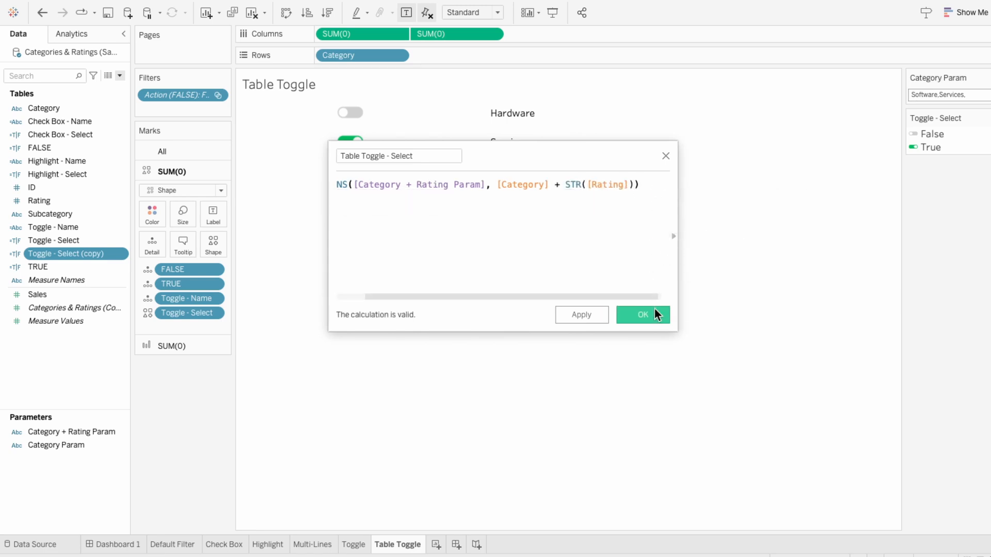
{"action": "left_click", "coordinate": [654, 314]}
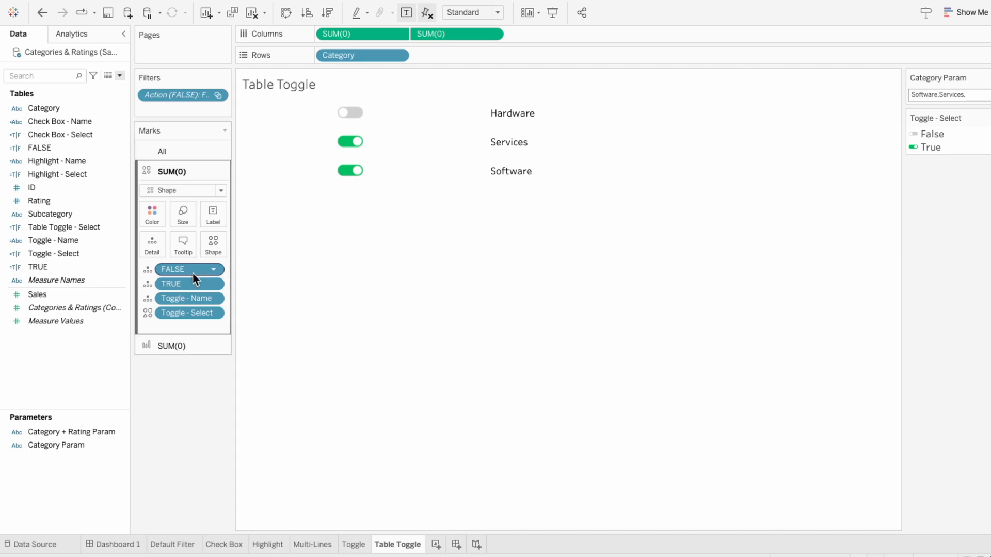
Step: Duplicate the Toggle - Name field and name the copy Table Toggle - Name in the calculation editor
{"action": "right_click", "coordinate": [79, 244]}
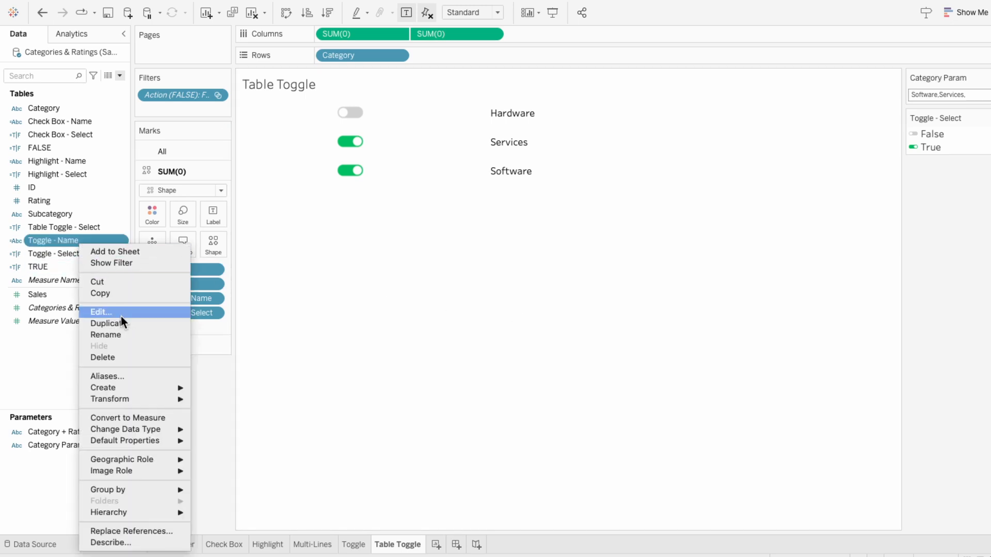
{"action": "left_click", "coordinate": [121, 324]}
{"action": "right_click", "coordinate": [86, 253]}
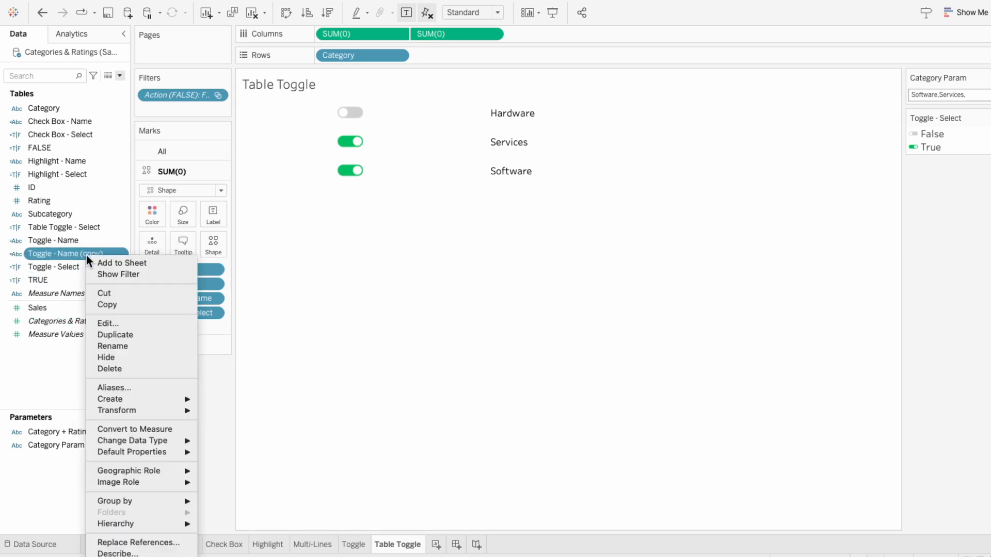
{"action": "left_click", "coordinate": [119, 321]}
{"action": "triple_click", "coordinate": [351, 156]}
{"action": "type", "text": "Table Toggle - Name"}
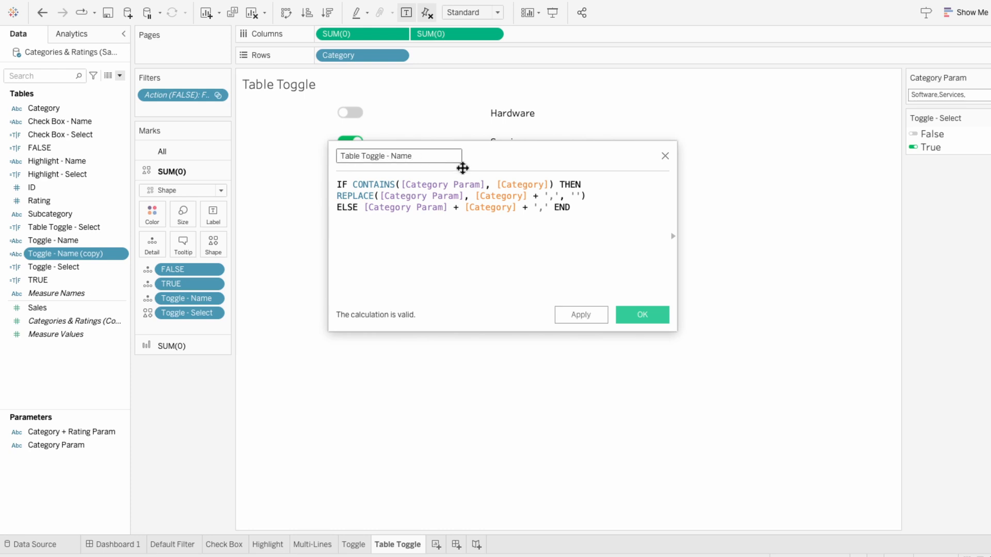
Step: Replace [Category Param] with [Category + Rating Param] in the CONTAINS, REPLACE and ELSE parts of the Table Toggle - Name calculation
{"action": "double_click", "coordinate": [456, 184]}
{"action": "type", "text": "cate"}
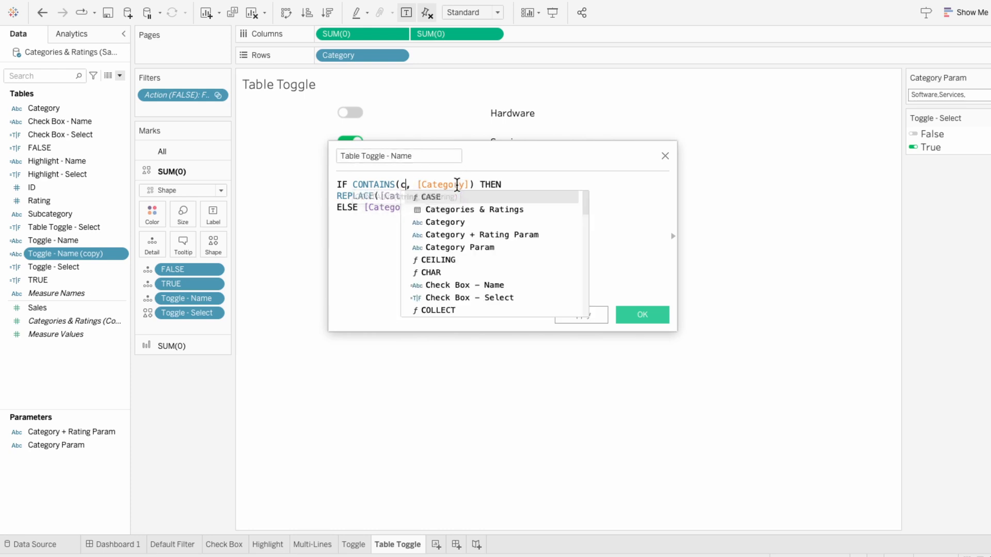
{"action": "left_click", "coordinate": [480, 223]}
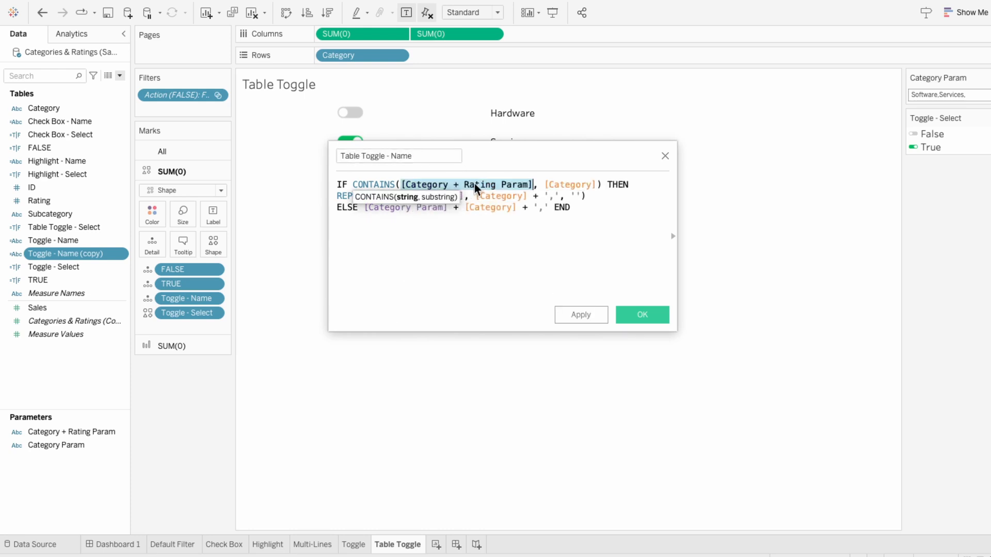
{"action": "double_click", "coordinate": [439, 196]}
{"action": "type", "text": "[Category + Rating Param]"}
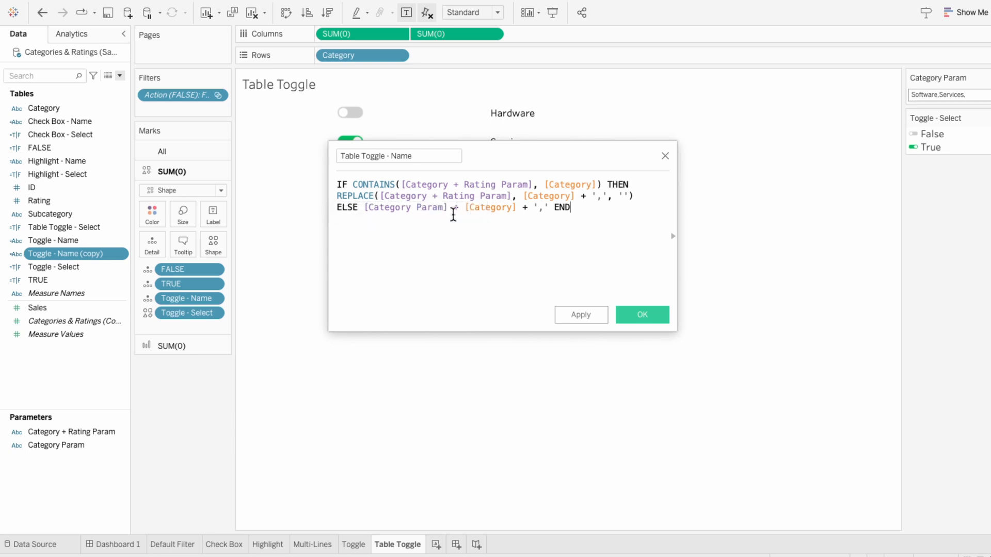
{"action": "double_click", "coordinate": [438, 207]}
{"action": "type", "text": "[Category + Rating Param]"}
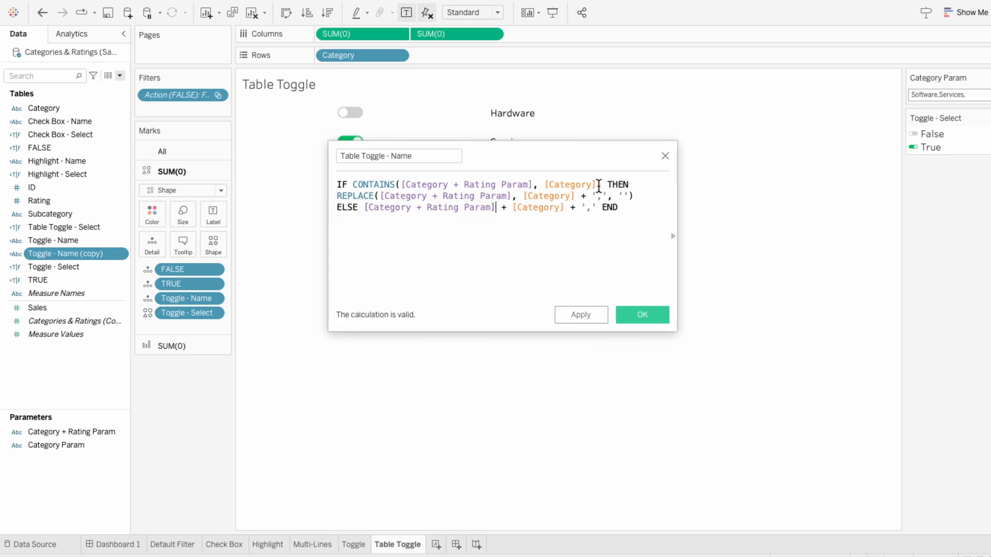
Step: Append + STR([Rating]) to [Category] inside the CONTAINS condition of the Table Toggle - Name calculation
{"action": "left_click", "coordinate": [597, 185]}
{"action": "type", "text": "+ STR("}
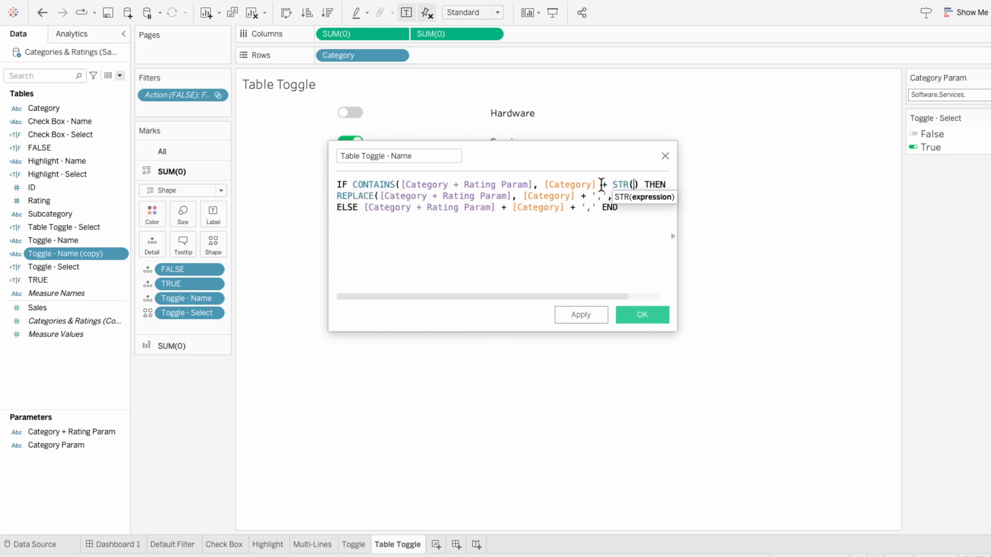
{"action": "type", "text": "[Ra"}
{"action": "key", "text": "Return"}
{"action": "type", "text": ")"}
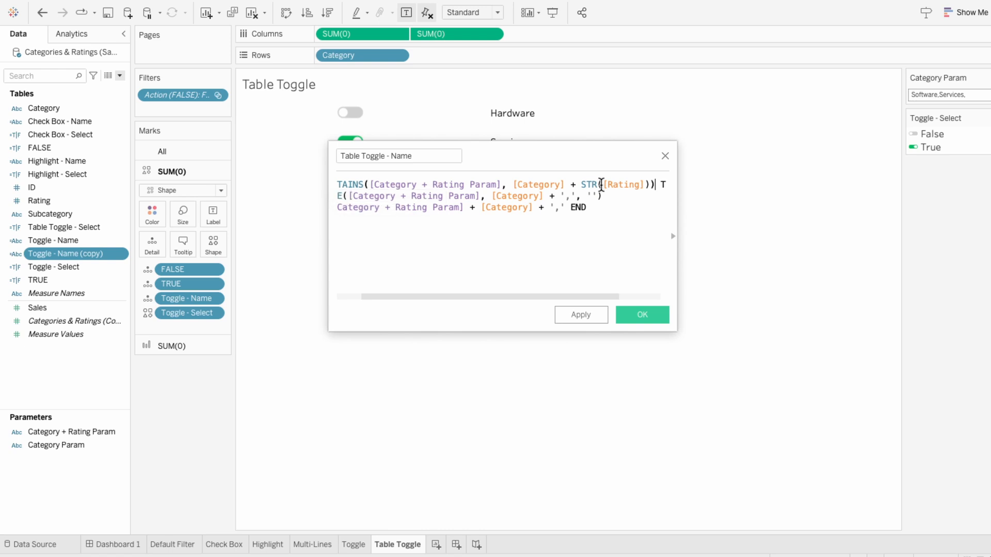
Step: Add STR([Rating]) after [Category] in the REPLACE and ELSE lines too, and save the Table Toggle - Name calculation
{"action": "left_click_drag", "start_coordinate": [582, 185], "coordinate": [652, 187]}
{"action": "key", "text": "ctrl+c"}
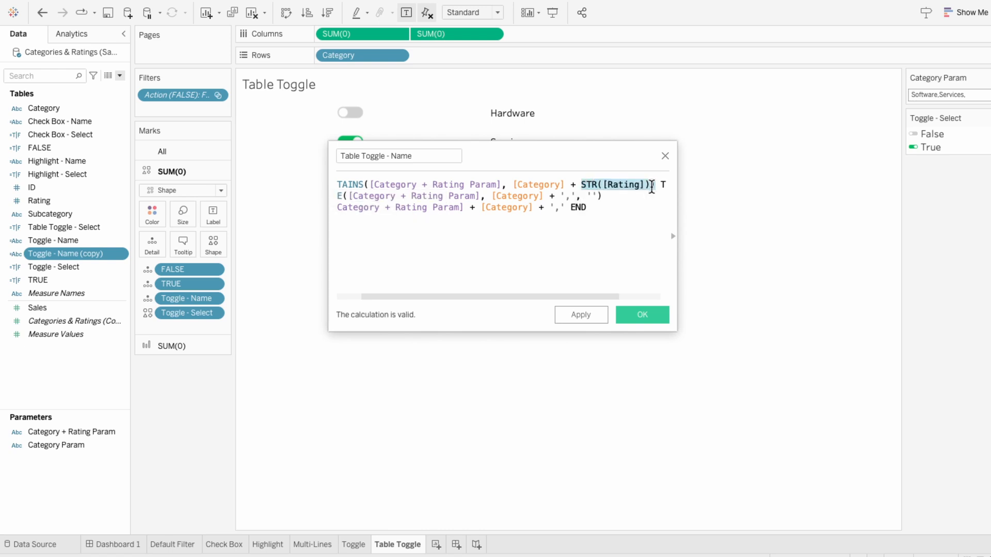
{"action": "left_click", "coordinate": [550, 196]}
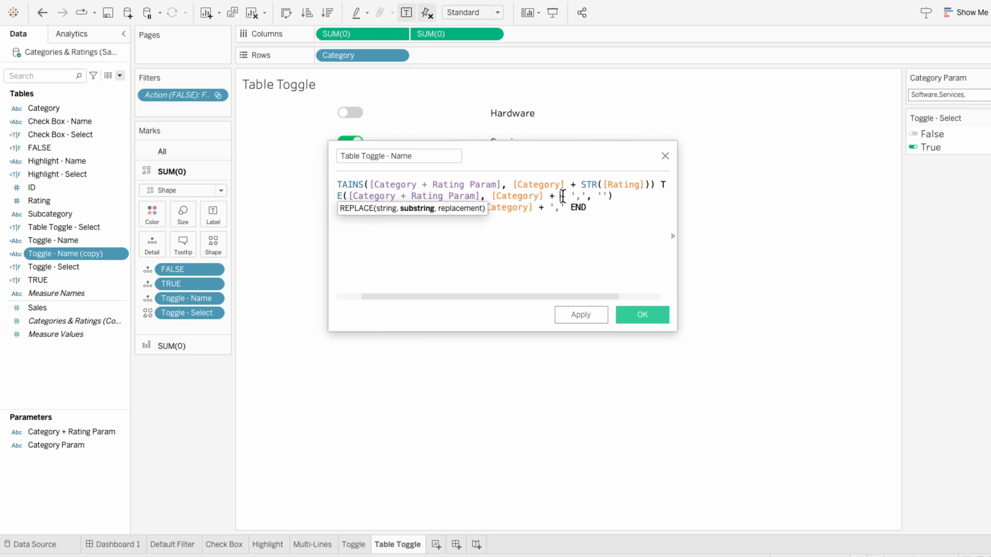
{"action": "key", "text": "ctrl+v"}
{"action": "type", "text": "+"}
{"action": "key", "text": "BackSpace"}
{"action": "left_click_drag", "start_coordinate": [630, 196], "coordinate": [546, 199]}
{"action": "key", "text": "ctrl+c"}
{"action": "left_click", "coordinate": [536, 206]}
{"action": "key", "text": "ctrl+v"}
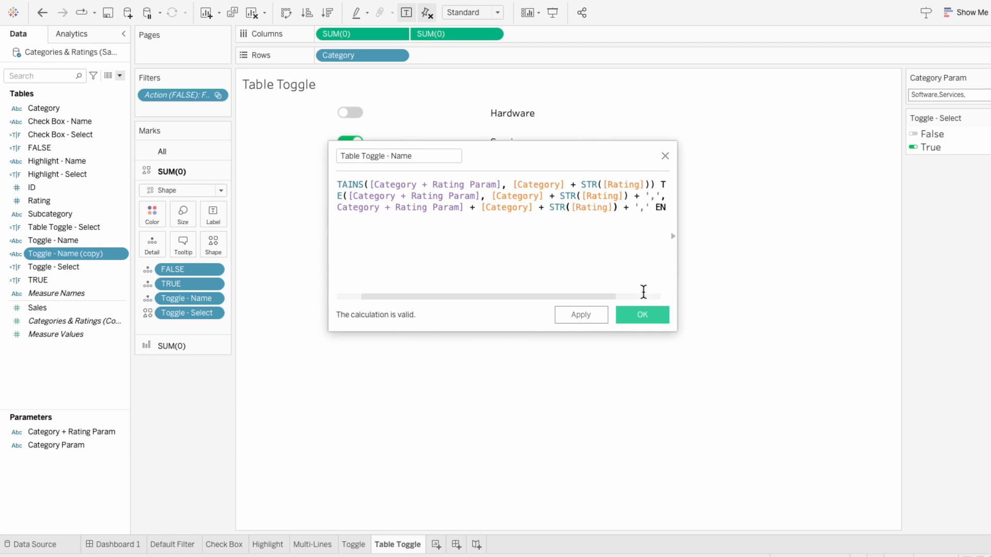
{"action": "left_click", "coordinate": [652, 318]}
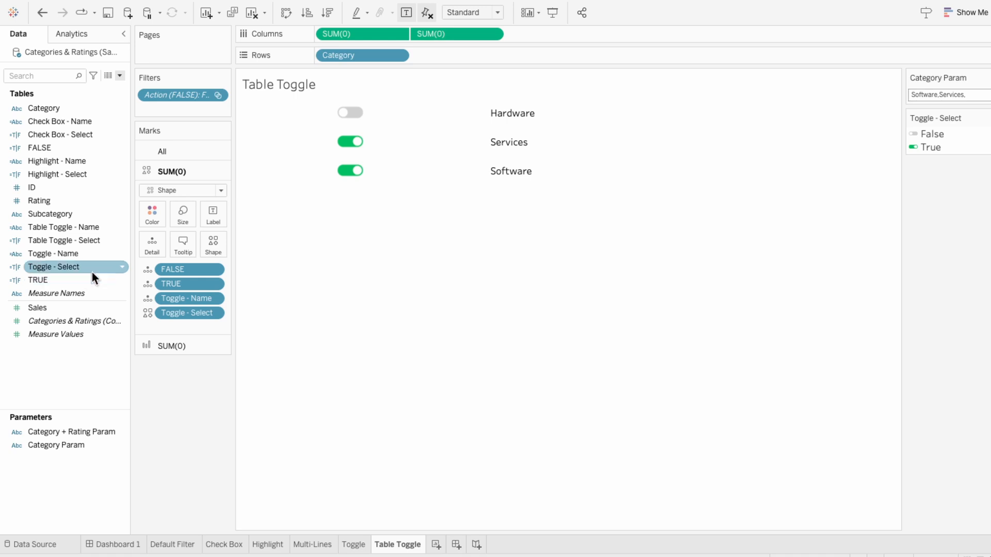
Step: Place Rating first on Columns in the Table Toggle sheet and remove the second SUM(0)
{"action": "left_click_drag", "start_coordinate": [47, 200], "coordinate": [330, 28]}
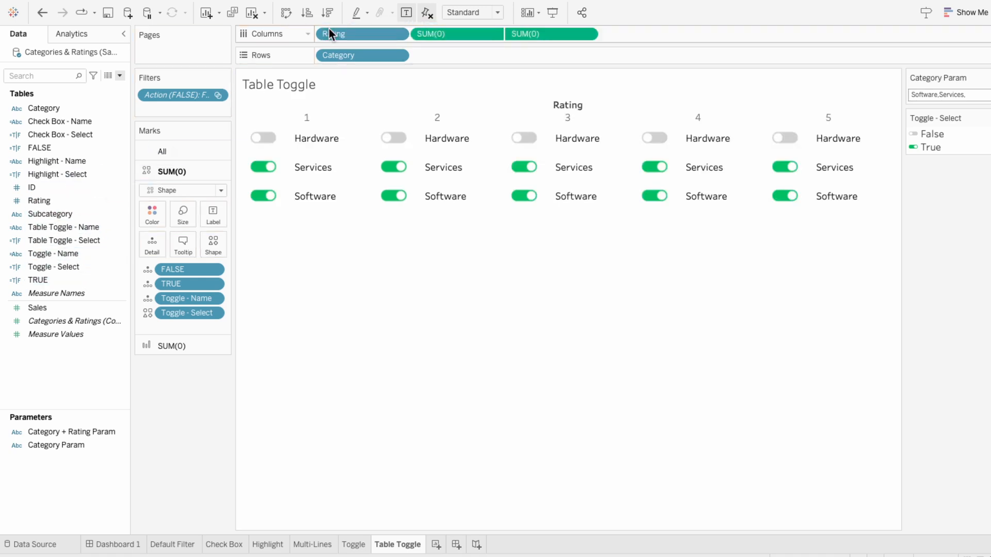
{"action": "left_click", "coordinate": [539, 32]}
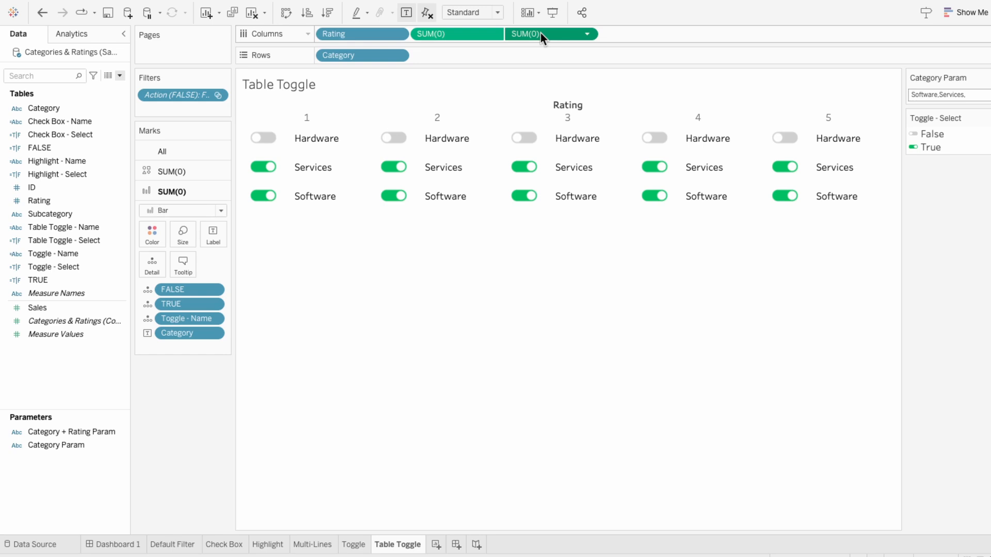
{"action": "key", "text": "Delete"}
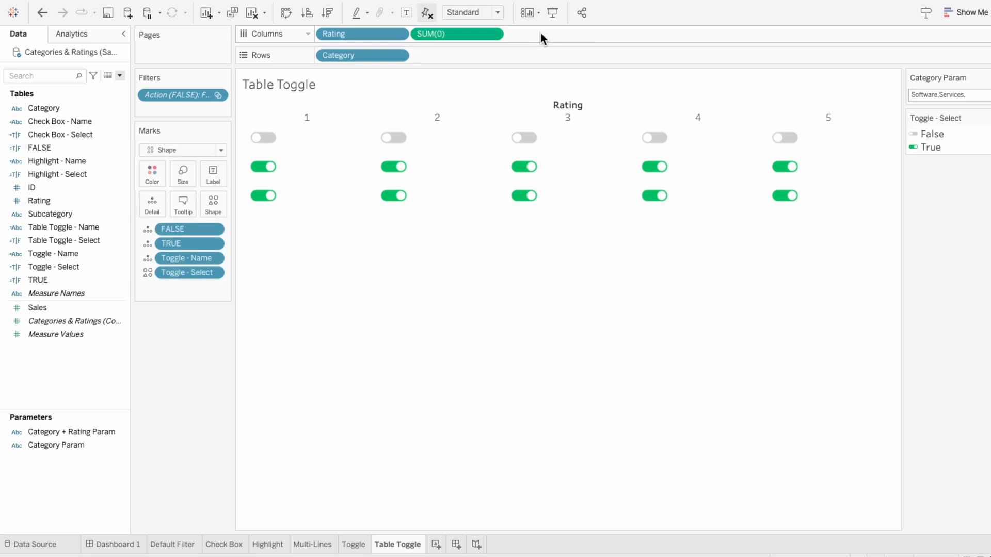
Step: Show the Category header in the Table Toggle sheet and hide the field labels for both columns and rows
{"action": "right_click", "coordinate": [384, 54]}
{"action": "left_click", "coordinate": [416, 142]}
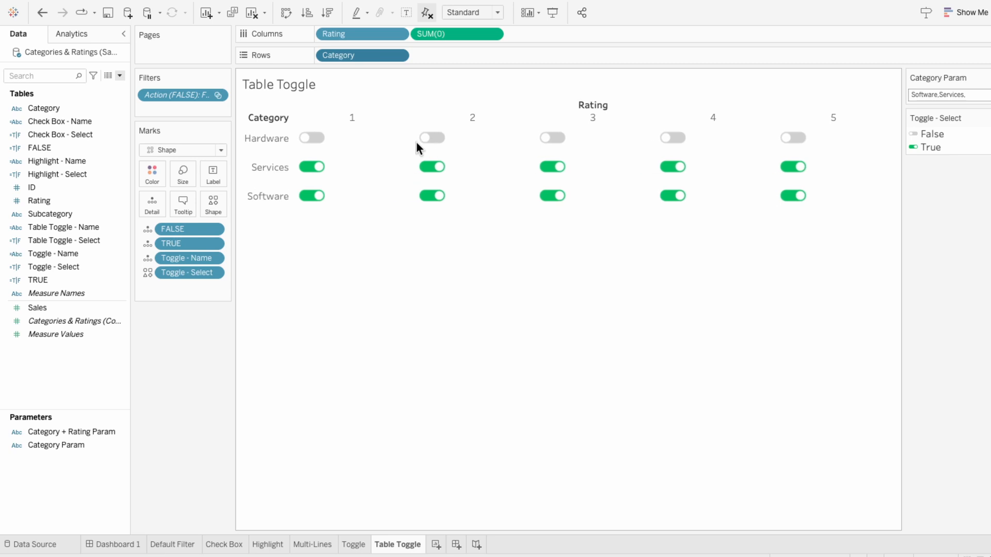
{"action": "right_click", "coordinate": [417, 100]}
{"action": "left_click", "coordinate": [450, 149]}
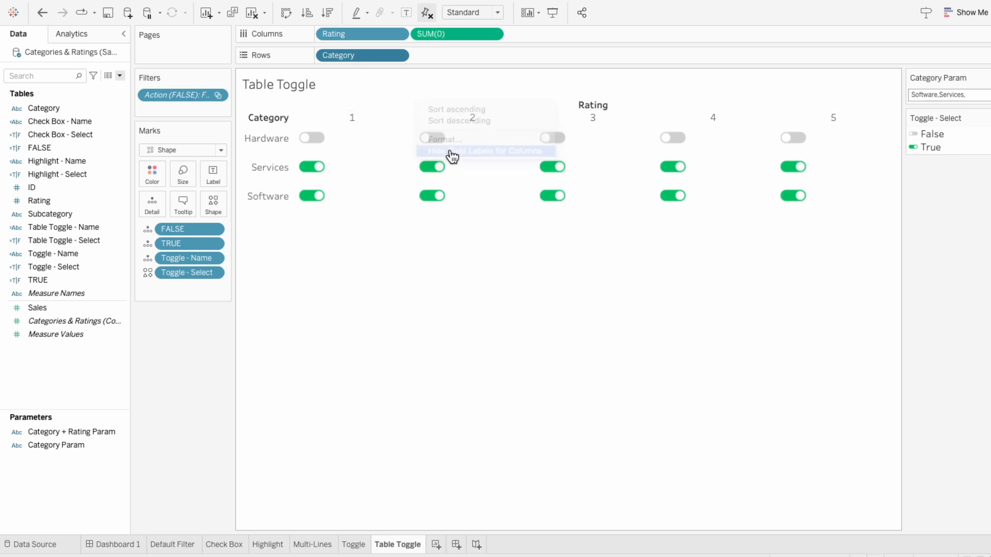
{"action": "right_click", "coordinate": [270, 107]}
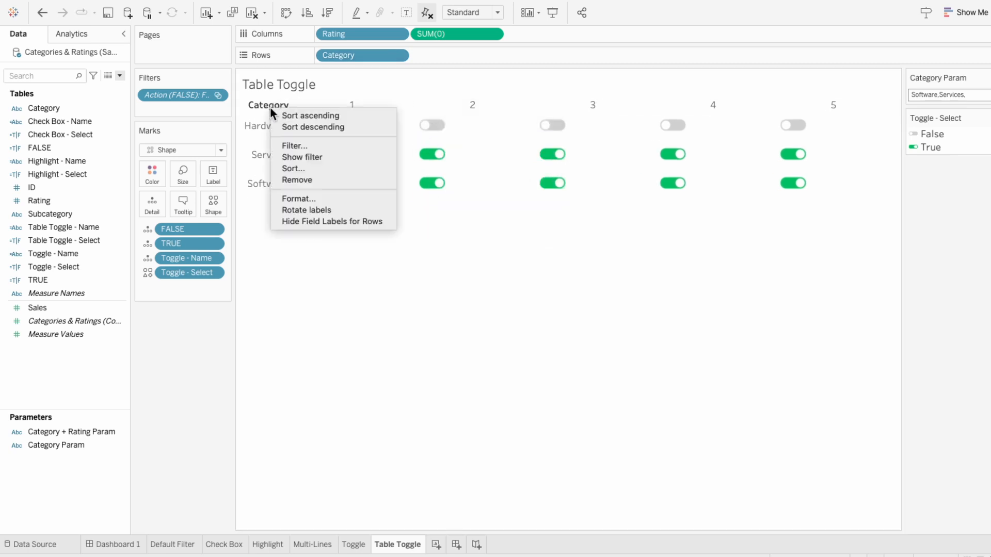
{"action": "left_click", "coordinate": [304, 221]}
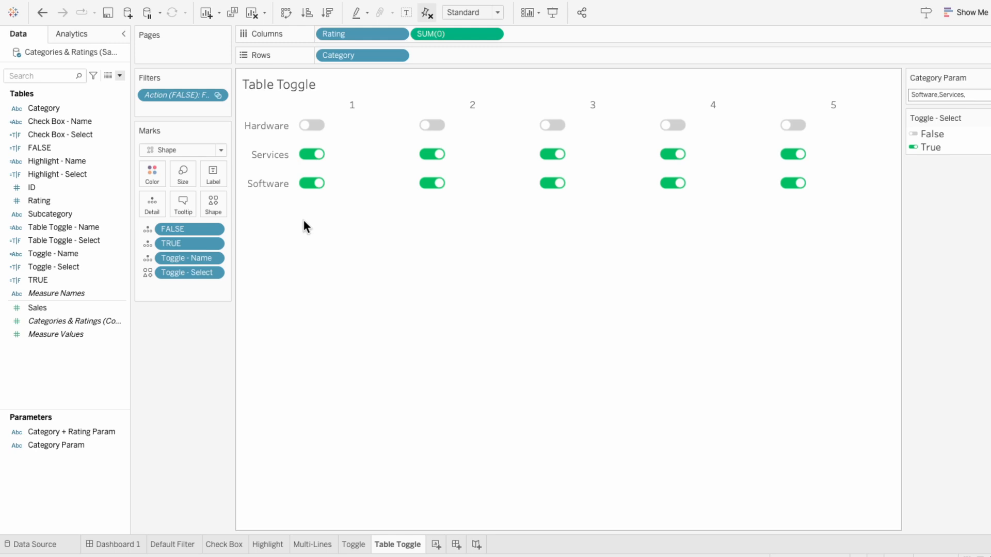
Step: Set the fixed end of the SUM(0) axis range to 1 in the Table Toggle sheet, leaving the axis header hidden
{"action": "right_click", "coordinate": [438, 32]}
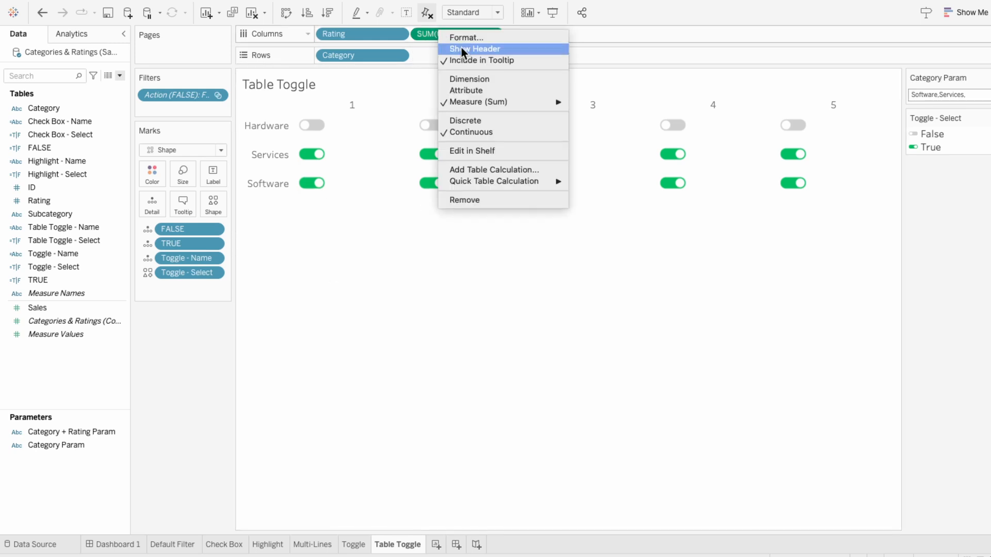
{"action": "left_click", "coordinate": [460, 48]}
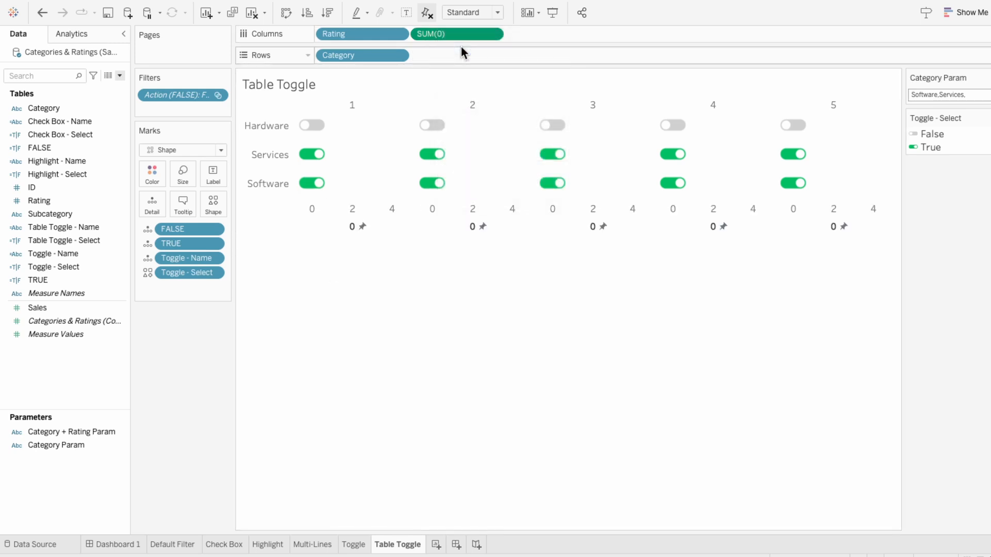
{"action": "right_click", "coordinate": [382, 218]}
{"action": "left_click", "coordinate": [389, 220]}
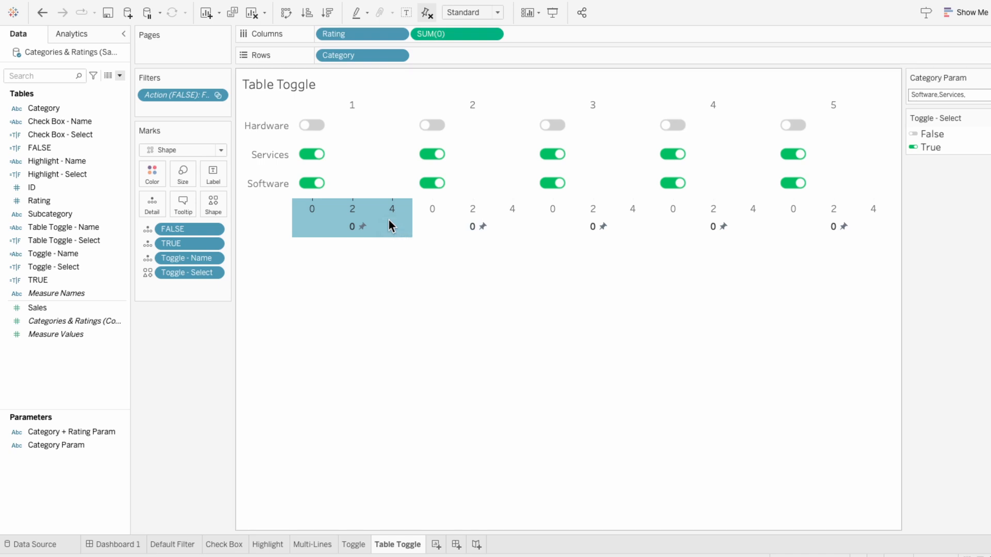
{"action": "left_click_drag", "start_coordinate": [483, 101], "coordinate": [707, 124]}
{"action": "double_click", "coordinate": [785, 271]}
{"action": "type", "text": "1"}
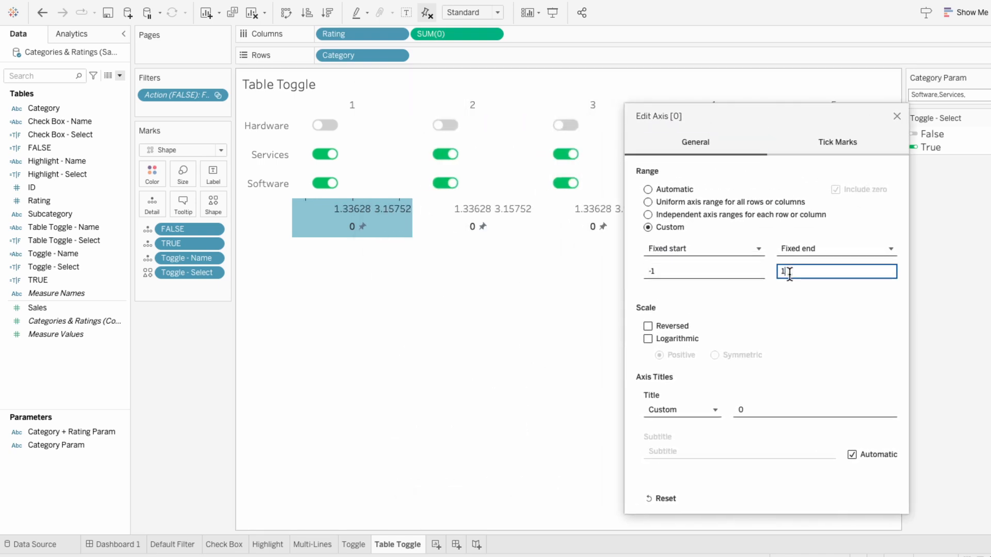
{"action": "left_click", "coordinate": [897, 117]}
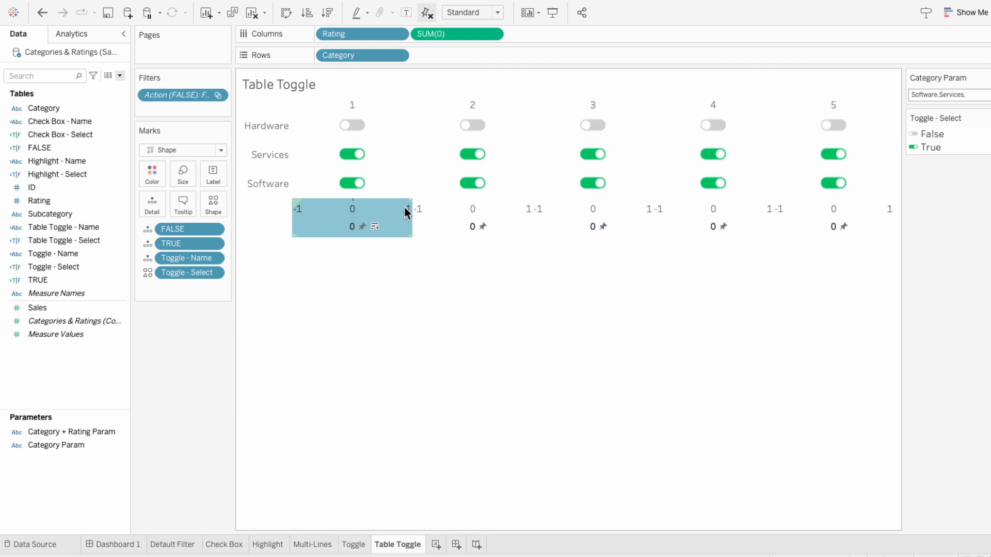
{"action": "right_click", "coordinate": [353, 215]}
{"action": "left_click", "coordinate": [382, 286]}
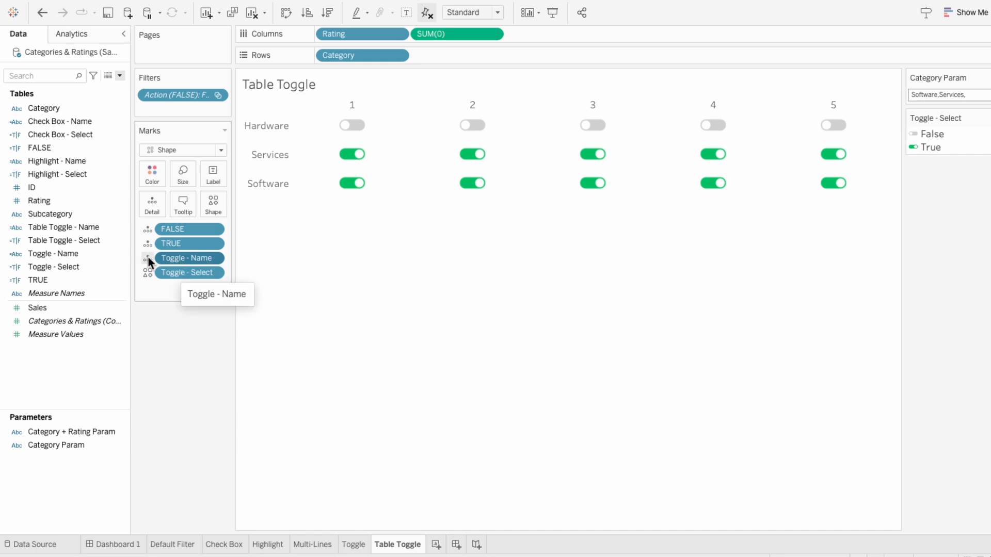
Step: Replace Toggle - Name on Detail and Toggle - Select on Shape with Table Toggle - Name and Table Toggle - Select
{"action": "left_click_drag", "start_coordinate": [69, 227], "coordinate": [195, 265]}
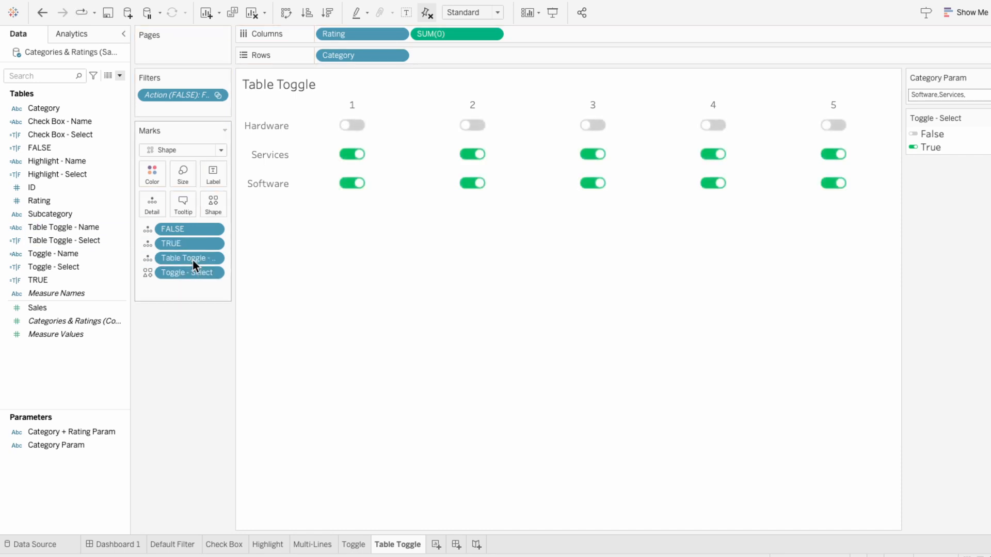
{"action": "left_click_drag", "start_coordinate": [106, 241], "coordinate": [175, 271]}
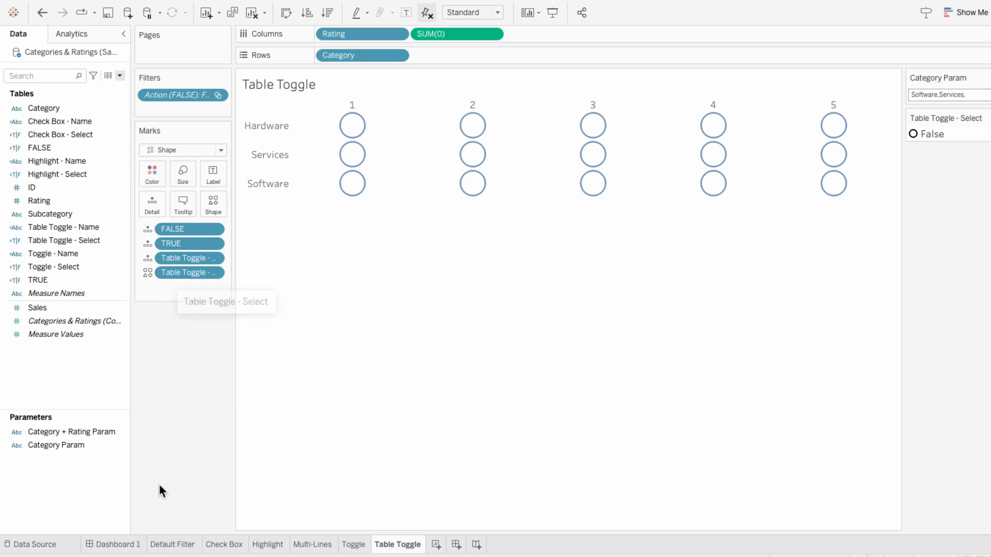
Step: Add the Table Toggle sheet to Dashboard 1 as a floating object without its title, shape legend and Category Param control
{"action": "left_click", "coordinate": [137, 545]}
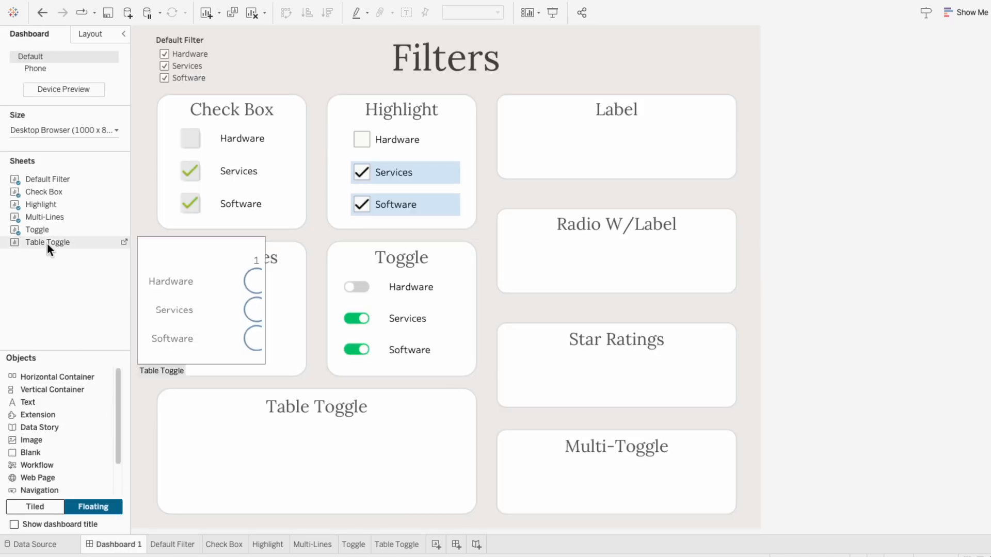
{"action": "left_click_drag", "start_coordinate": [45, 241], "coordinate": [168, 353]}
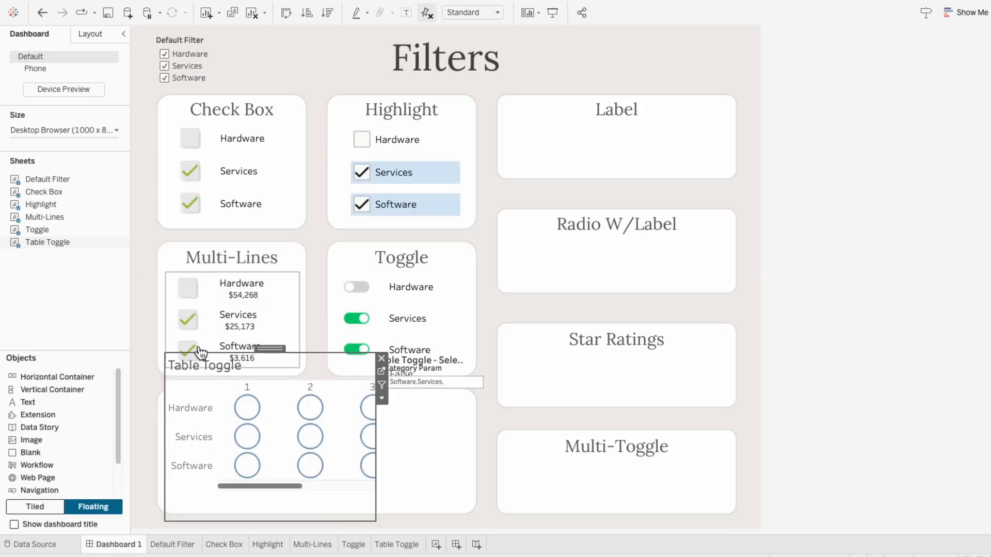
{"action": "right_click", "coordinate": [326, 370]}
{"action": "left_click", "coordinate": [359, 398]}
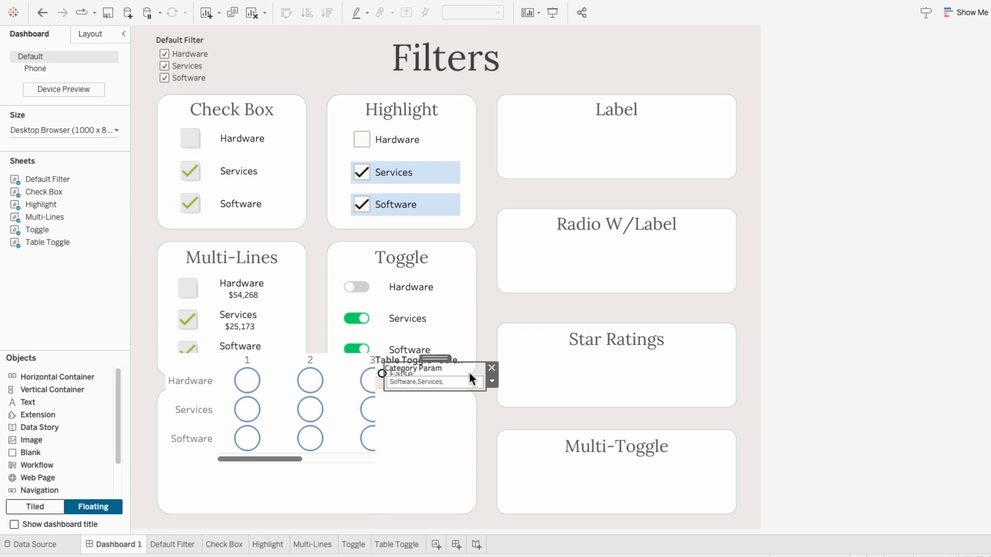
{"action": "left_click", "coordinate": [470, 359]}
Step: Fit the floating Table Toggle sheet inside its dashboard card below the heading and set its fit to Entire View
{"action": "left_click", "coordinate": [338, 475]}
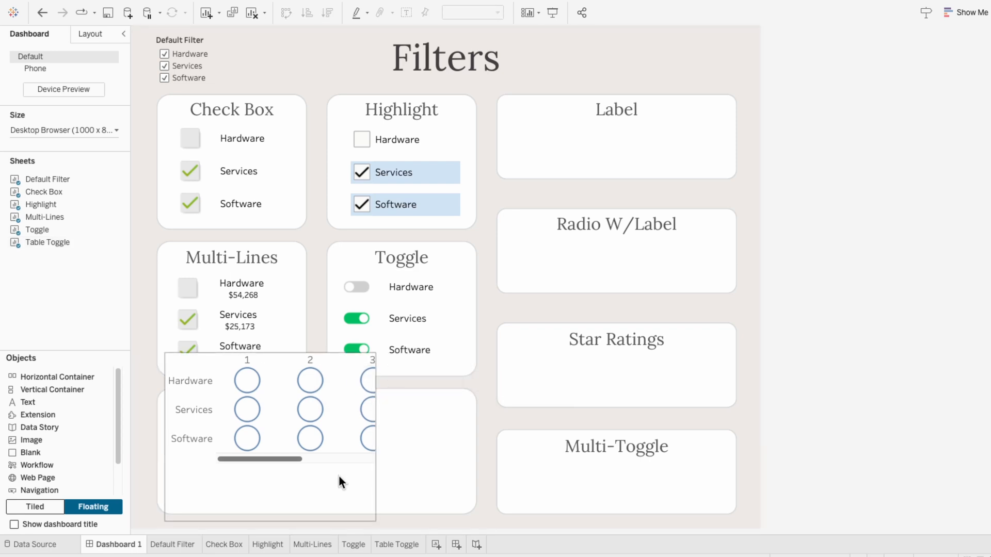
{"action": "left_click_drag", "start_coordinate": [376, 514], "coordinate": [470, 504]}
{"action": "left_click_drag", "start_coordinate": [415, 354], "coordinate": [416, 418]}
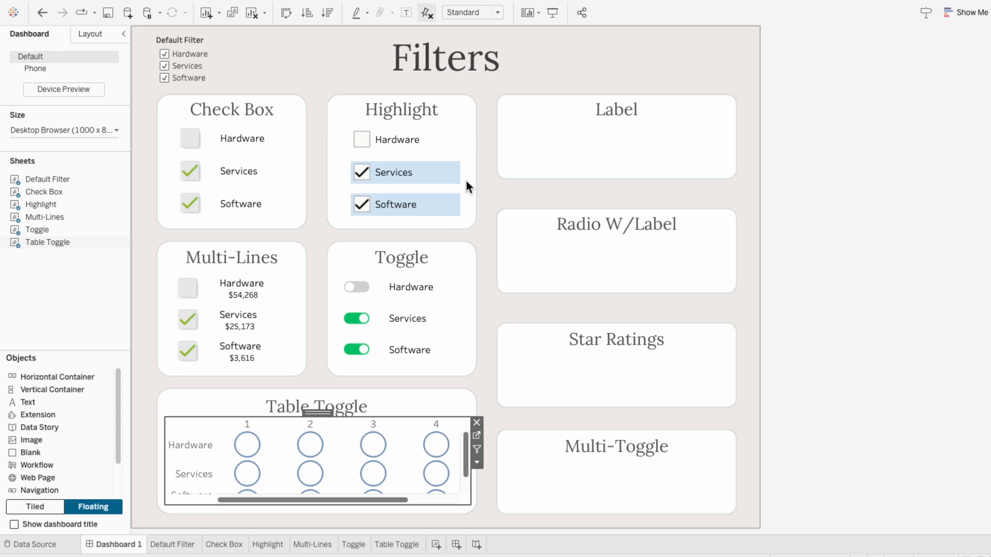
{"action": "left_click", "coordinate": [470, 12]}
{"action": "left_click", "coordinate": [478, 54]}
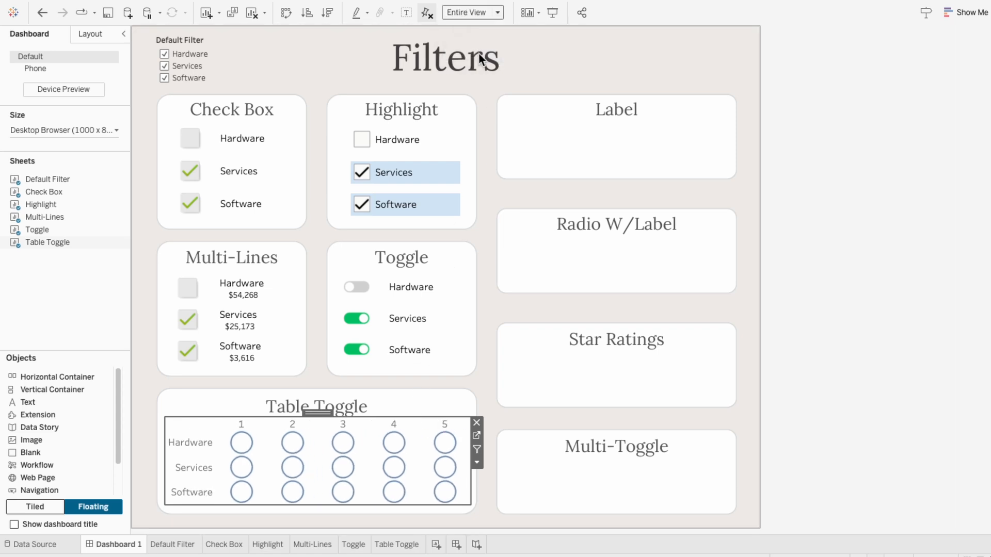
{"action": "left_click_drag", "start_coordinate": [378, 505], "coordinate": [378, 509]}
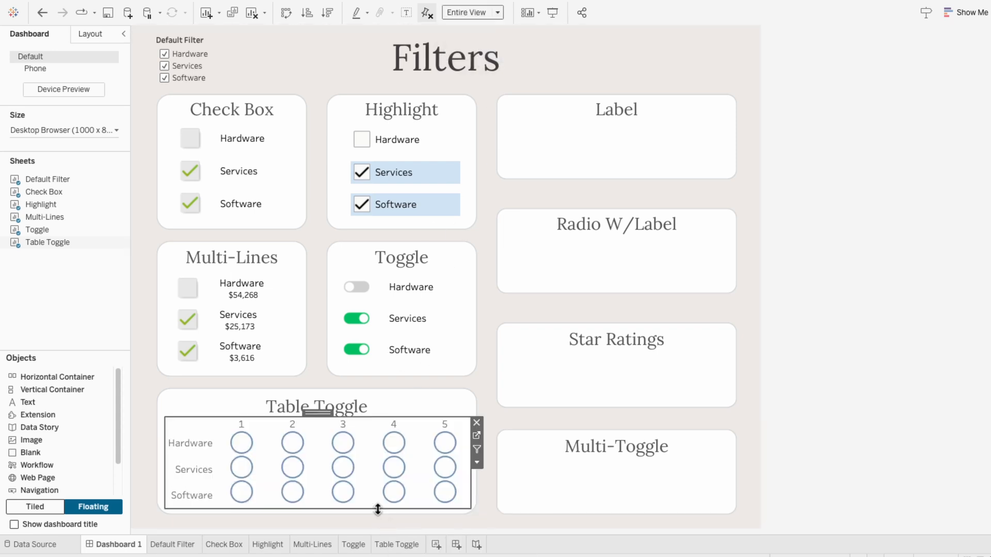
{"action": "left_click_drag", "start_coordinate": [328, 414], "coordinate": [327, 416]}
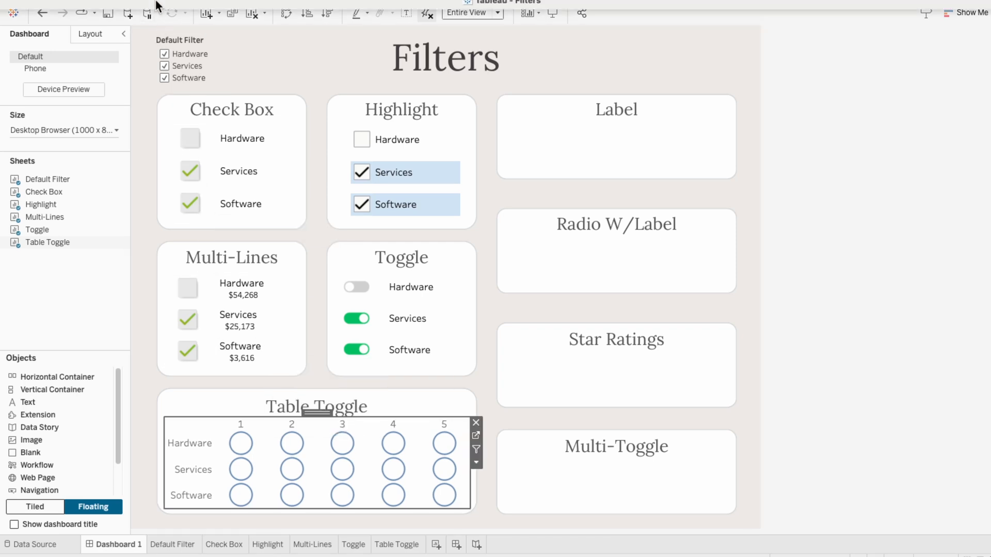
Step: Create a dashboard parameter action named Table Toggle Param with only the Table Toggle sheet as its source
{"action": "left_click", "coordinate": [209, 7]}
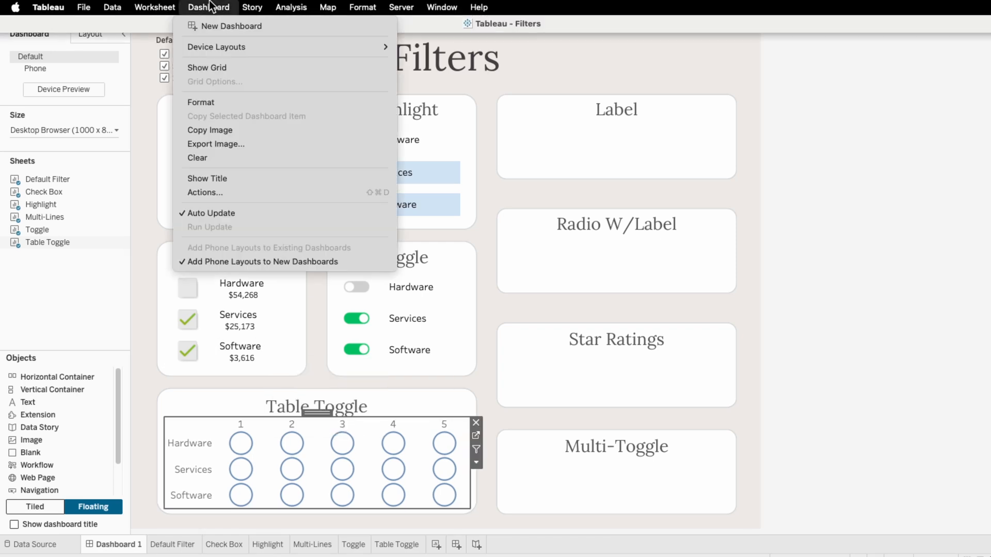
{"action": "left_click", "coordinate": [221, 193]}
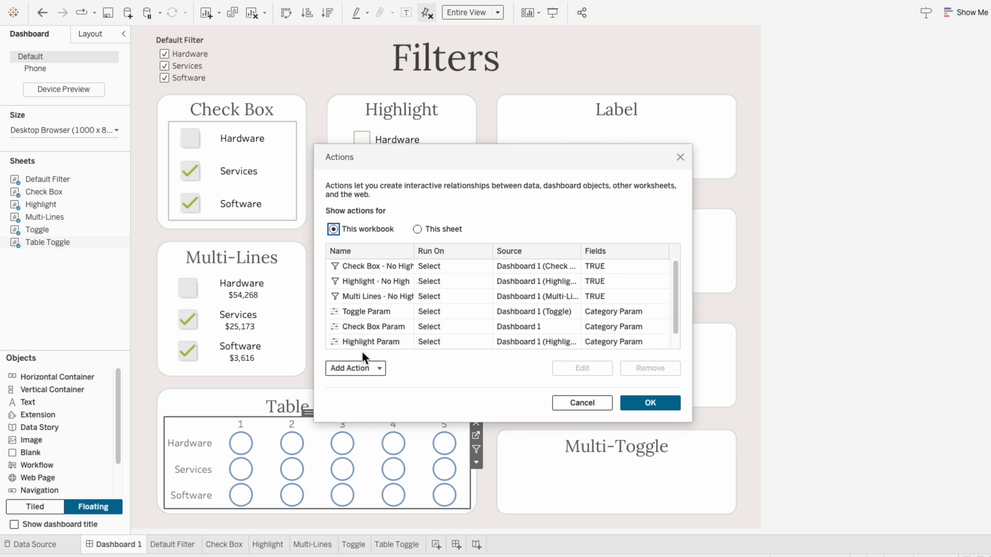
{"action": "left_click", "coordinate": [363, 365]}
{"action": "left_click", "coordinate": [363, 335]}
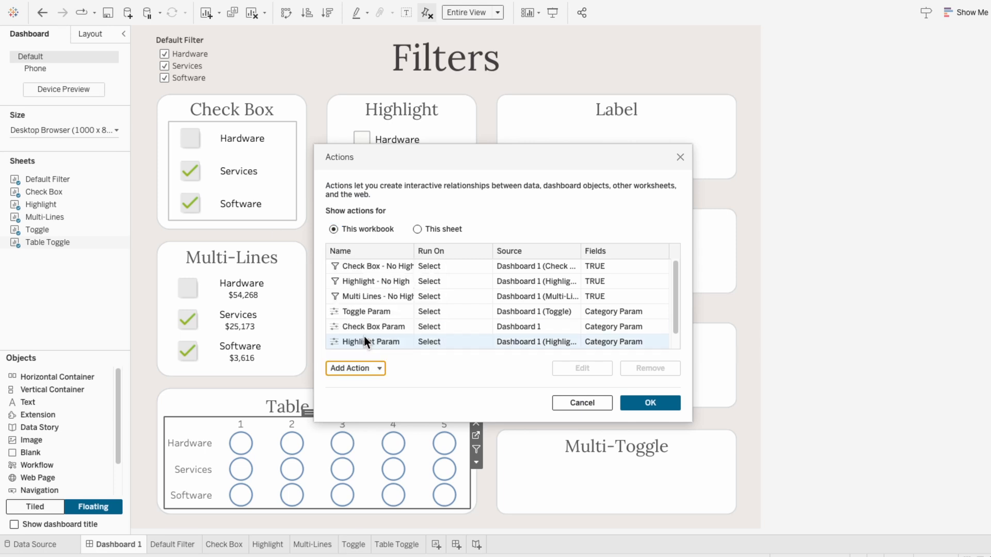
{"action": "type", "text": "e Toggle Param"}
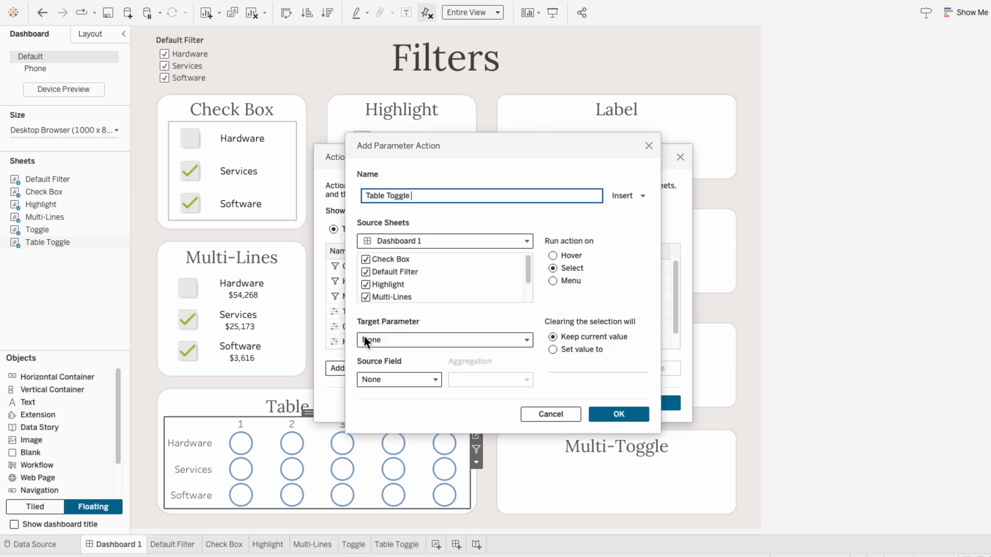
{"action": "left_click", "coordinate": [365, 272]}
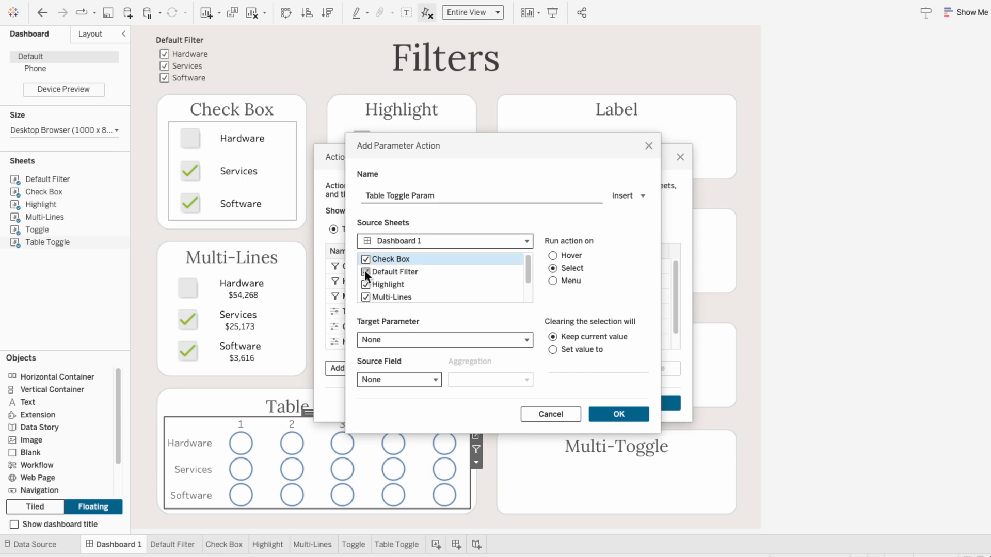
{"action": "left_click", "coordinate": [366, 285]}
{"action": "scroll", "coordinate": [367, 287], "scroll_direction": "down", "scroll_amount": 1}
{"action": "left_click", "coordinate": [366, 296]}
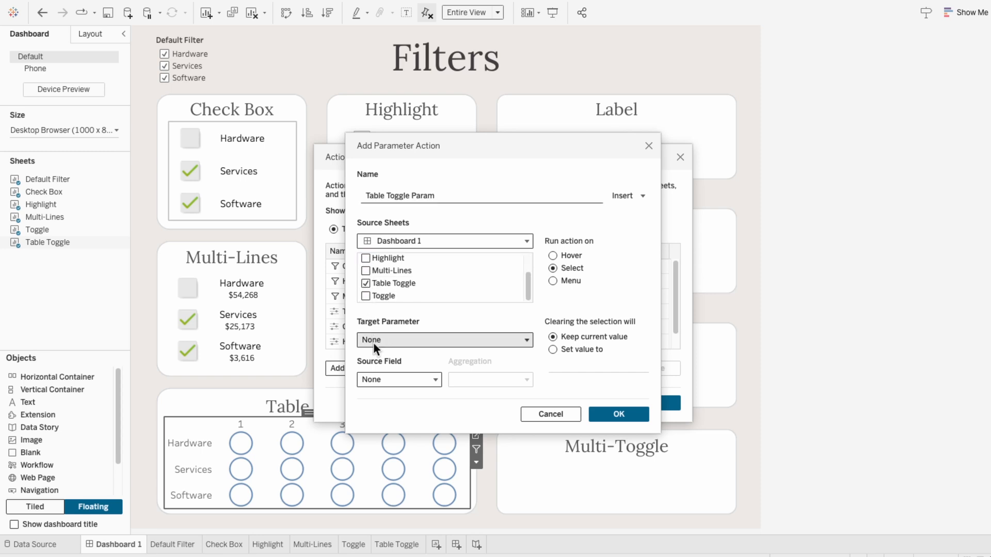
Step: Set the action's target parameter to Category + Rating Param and its source field to Table Toggle - Name, and save it
{"action": "left_click", "coordinate": [373, 341]}
{"action": "left_click", "coordinate": [379, 371]}
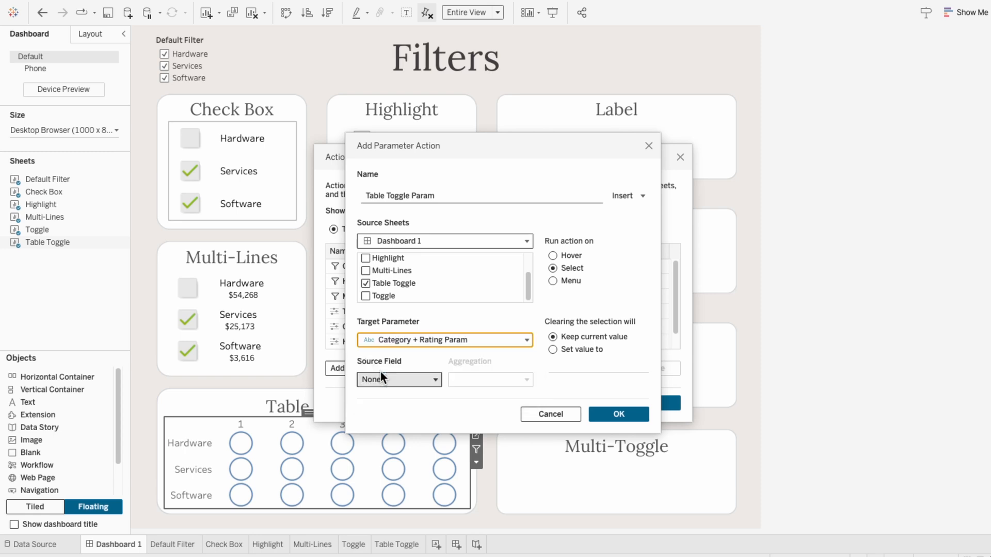
{"action": "left_click", "coordinate": [381, 381]}
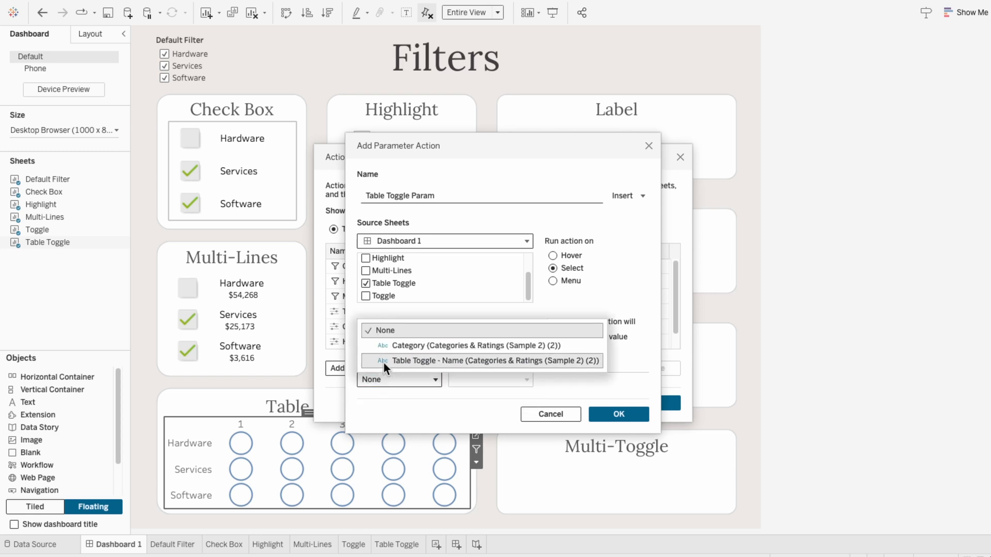
{"action": "left_click", "coordinate": [383, 362]}
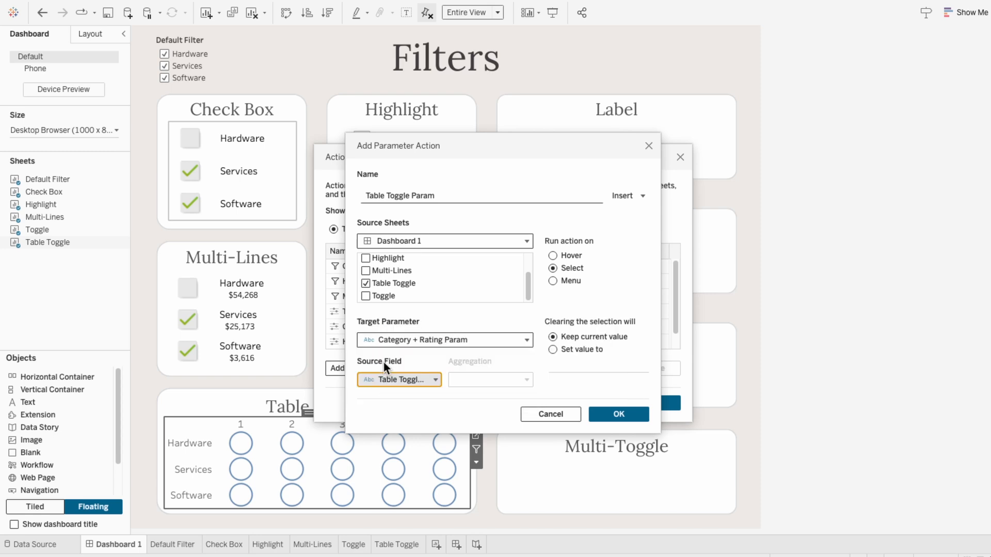
{"action": "left_click", "coordinate": [626, 414]}
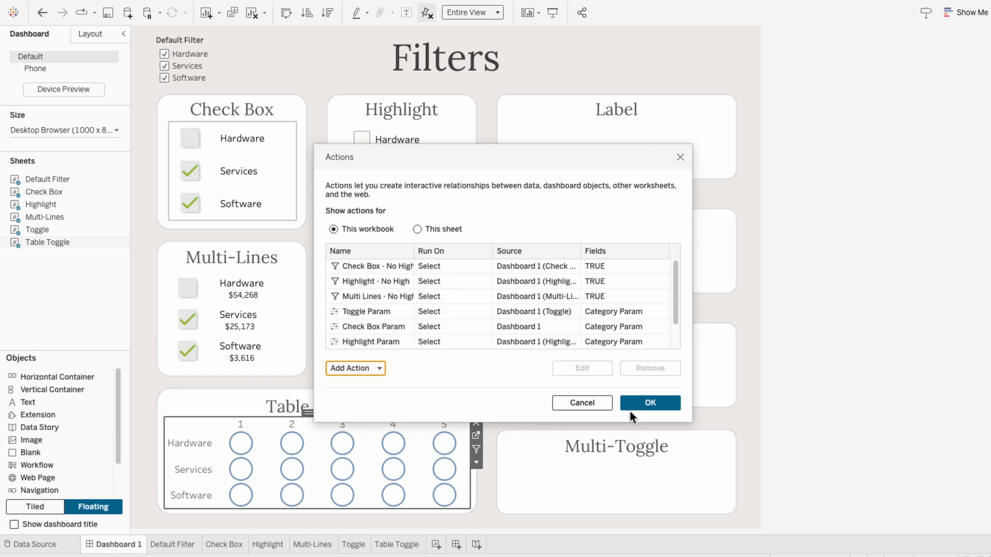
{"action": "left_click", "coordinate": [635, 406]}
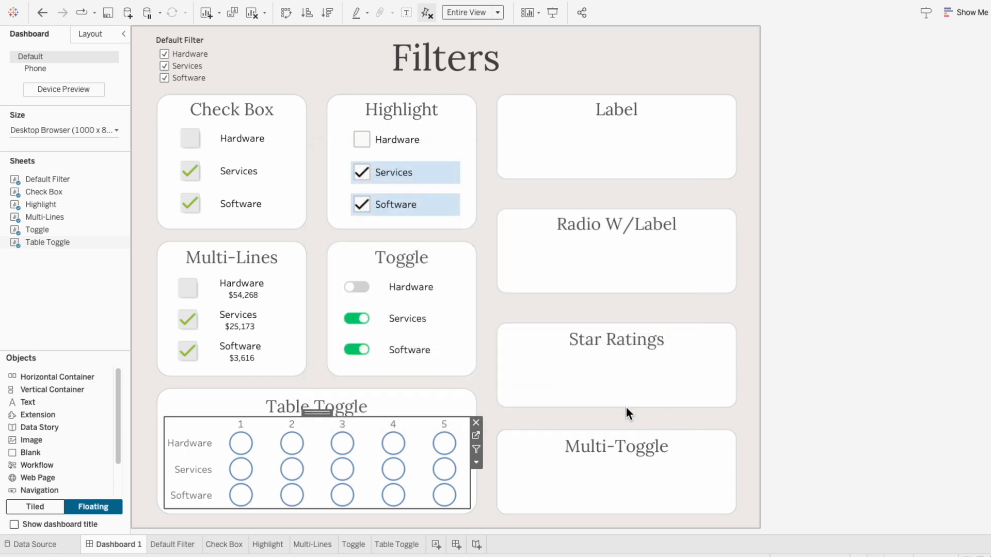
Step: Select Hardware rating 3 on the dashboard, and assign the Filter Images grey off toggle to False and green on toggle to True in Table Toggle
{"action": "left_click", "coordinate": [342, 443]}
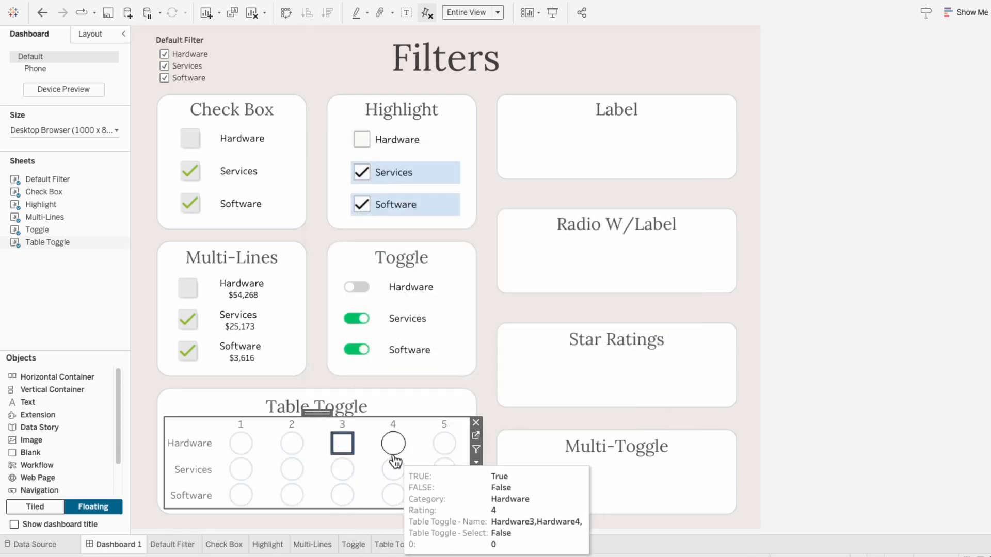
{"action": "left_click", "coordinate": [386, 545]}
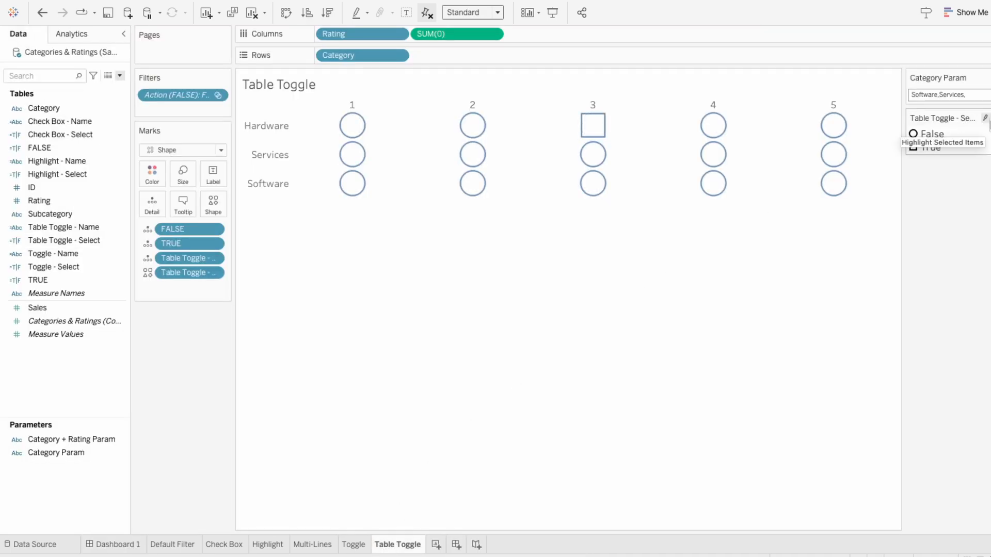
{"action": "left_click", "coordinate": [985, 119]}
{"action": "left_click", "coordinate": [985, 130]}
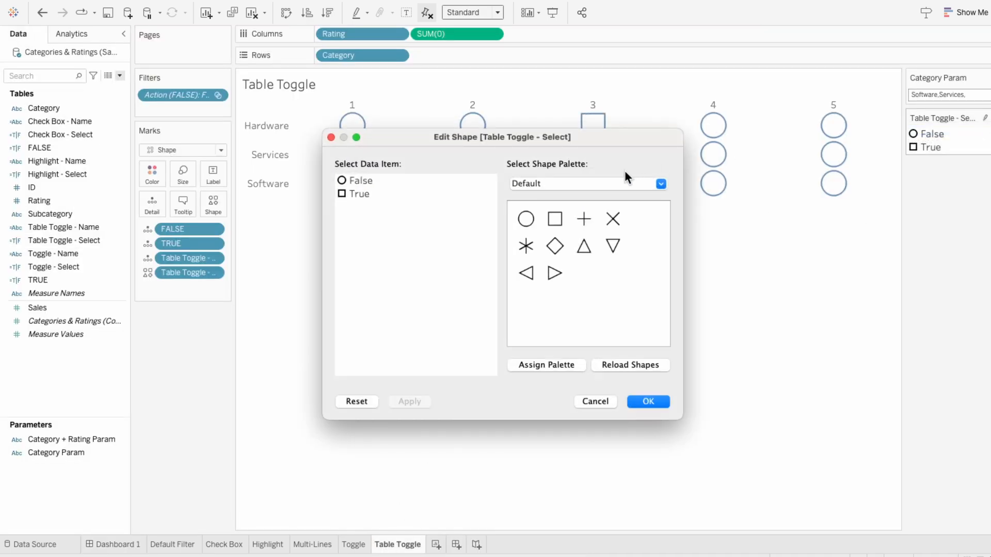
{"action": "left_click", "coordinate": [595, 183]}
{"action": "left_click", "coordinate": [586, 249]}
{"action": "left_click", "coordinate": [361, 182]}
{"action": "scroll", "coordinate": [549, 258], "scroll_direction": "down", "scroll_amount": 2}
{"action": "left_click", "coordinate": [526, 328]}
{"action": "left_click", "coordinate": [559, 330]}
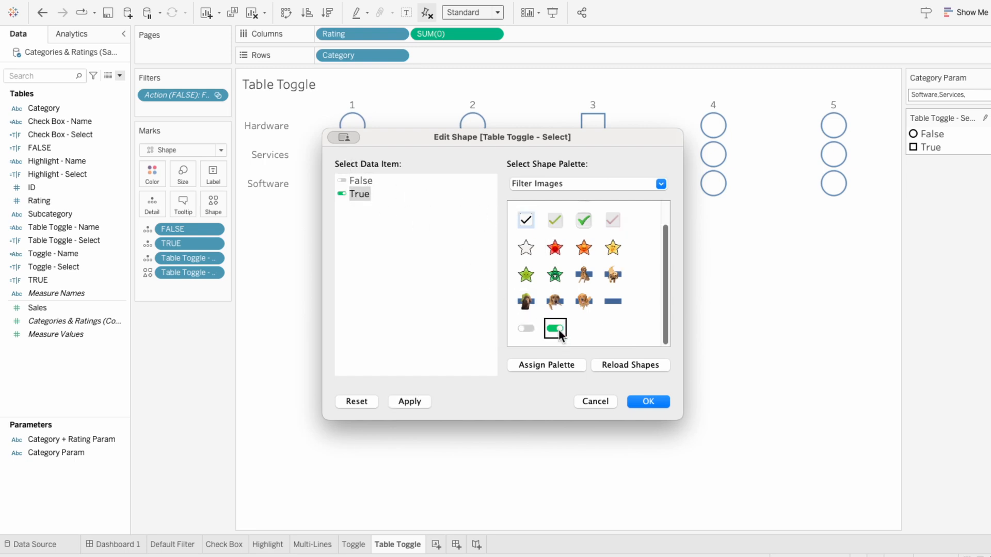
{"action": "left_click", "coordinate": [651, 401]}
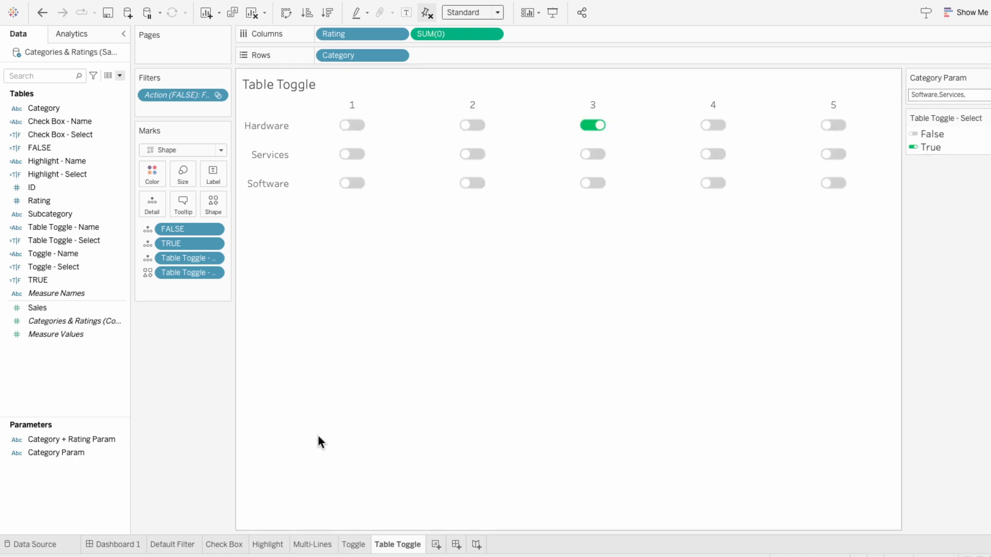
Step: Return to Dashboard 1 and switch on the Services toggle for rating 3 in the Table Toggle, clearing the mark highlighting
{"action": "left_click", "coordinate": [138, 546]}
{"action": "mouse_move", "coordinate": [347, 453]}
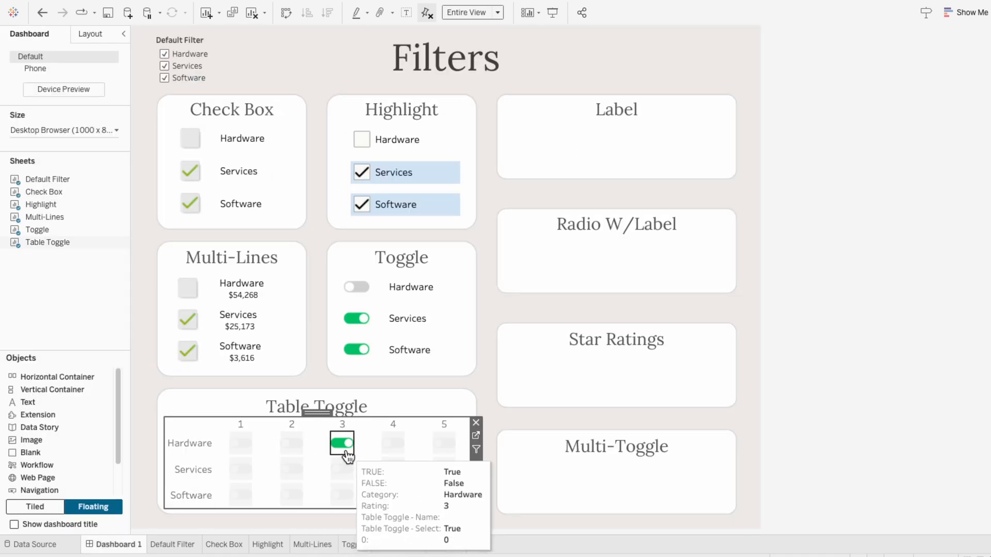
{"action": "left_click", "coordinate": [341, 469]}
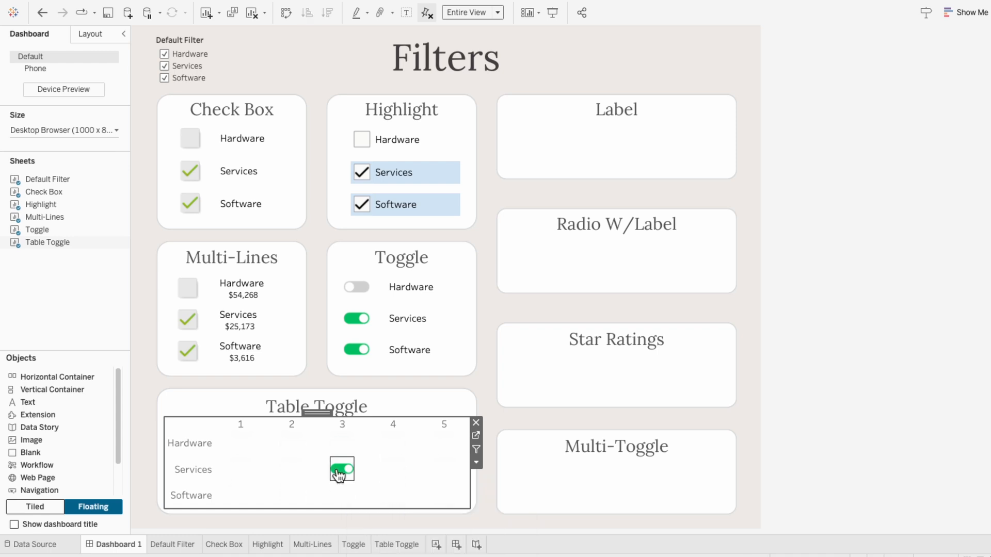
{"action": "left_click", "coordinate": [366, 474]}
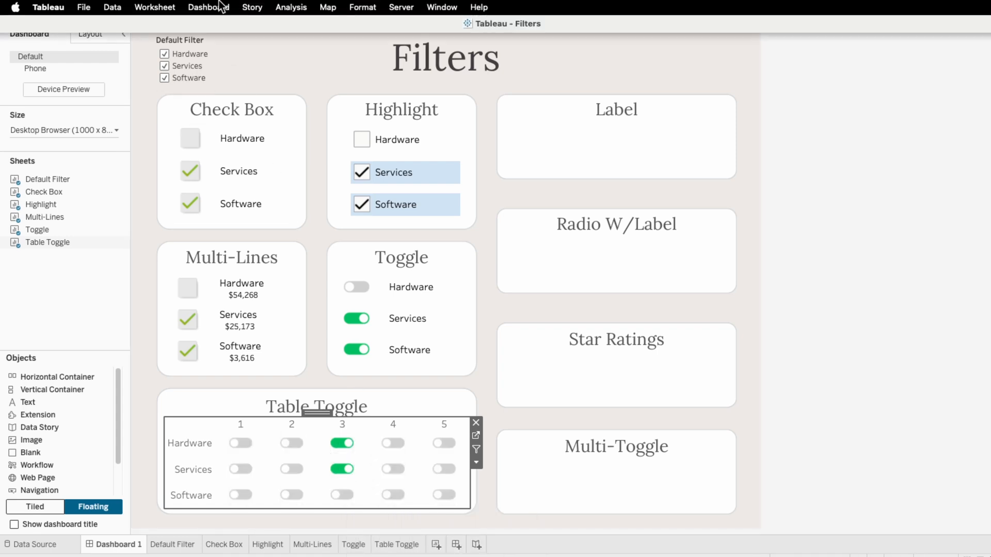
Step: Add a dashboard filter action named Table Toggle - No High and exclude Check Box and Default Filter from its source sheets
{"action": "left_click", "coordinate": [220, 7]}
{"action": "left_click", "coordinate": [231, 190]}
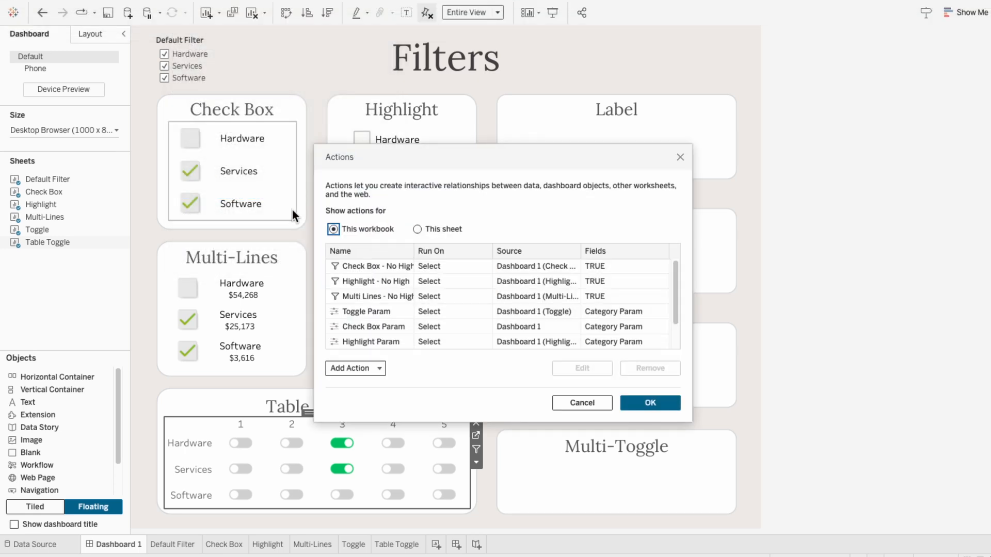
{"action": "left_click", "coordinate": [357, 368]}
{"action": "left_click", "coordinate": [369, 284]}
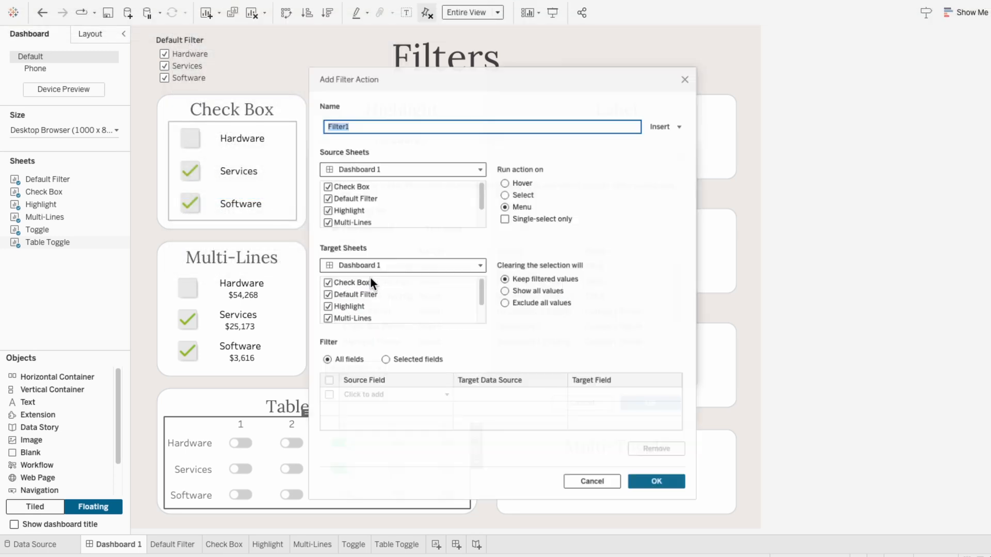
{"action": "type", "text": "Table Toggle - No High"}
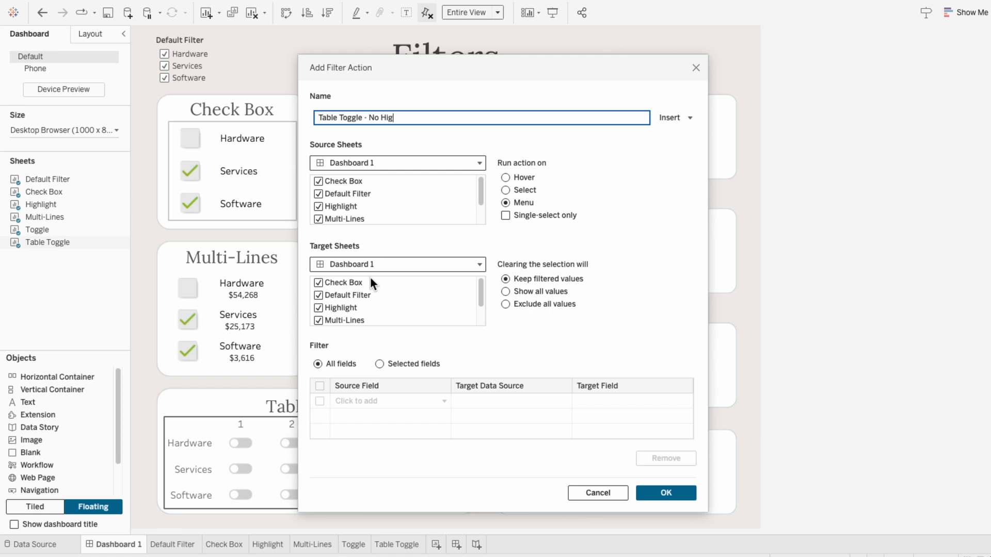
{"action": "left_click", "coordinate": [324, 183]}
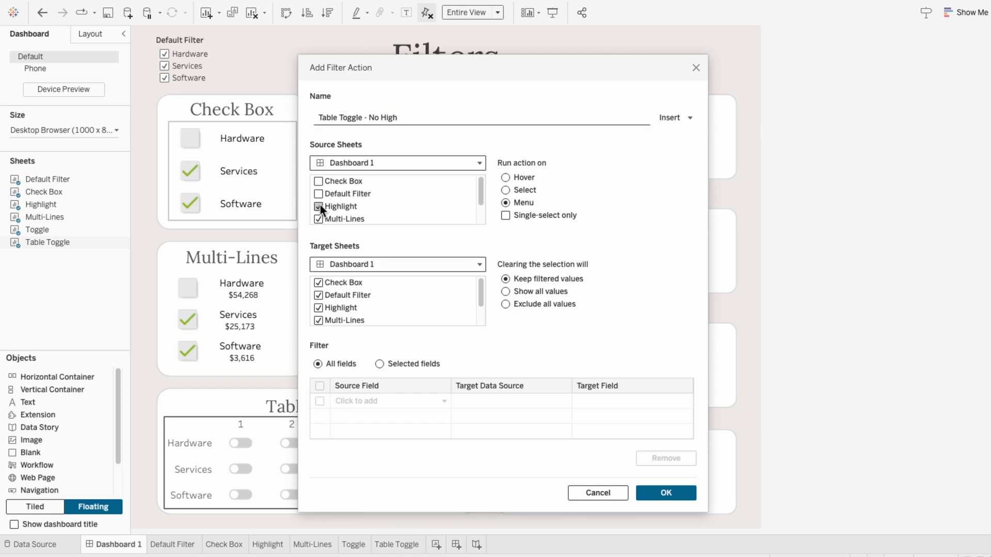
Step: Set the filter action's source to Table Toggle only and target to the Table Toggle sheet, running on Select and showing all values when cleared
{"action": "scroll", "coordinate": [318, 220], "scroll_direction": "down", "scroll_amount": 1}
{"action": "left_click", "coordinate": [318, 218]}
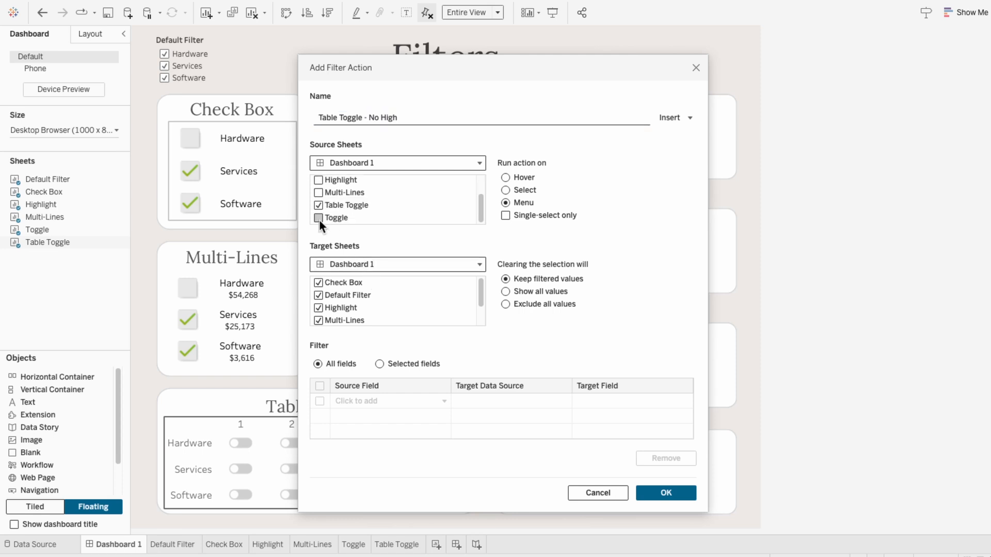
{"action": "left_click", "coordinate": [346, 263]}
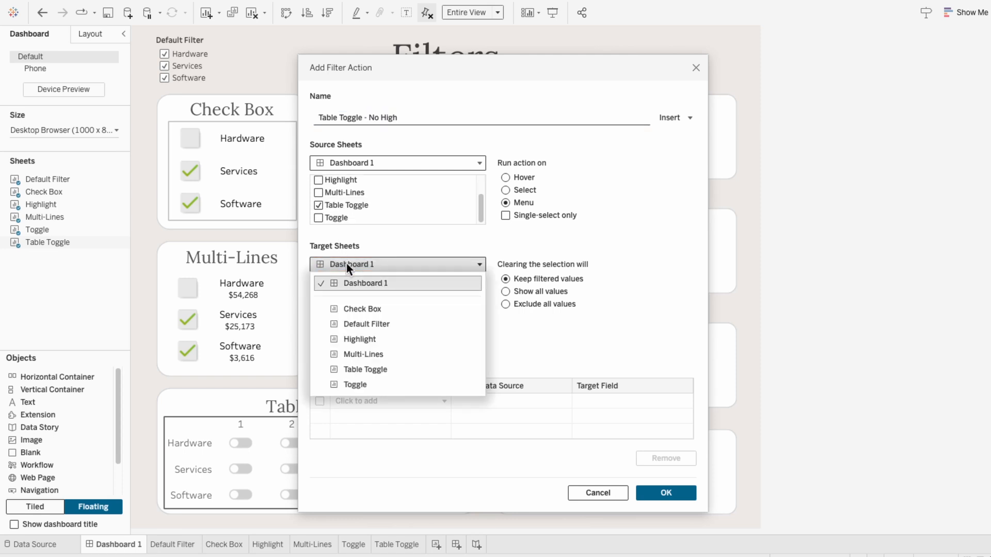
{"action": "left_click", "coordinate": [358, 366]}
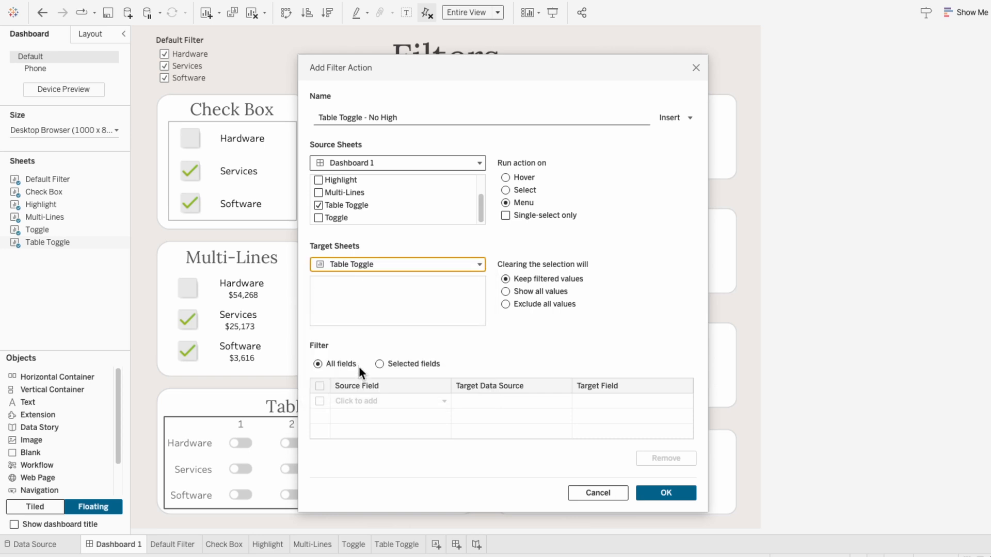
{"action": "left_click", "coordinate": [531, 190]}
{"action": "left_click", "coordinate": [534, 292]}
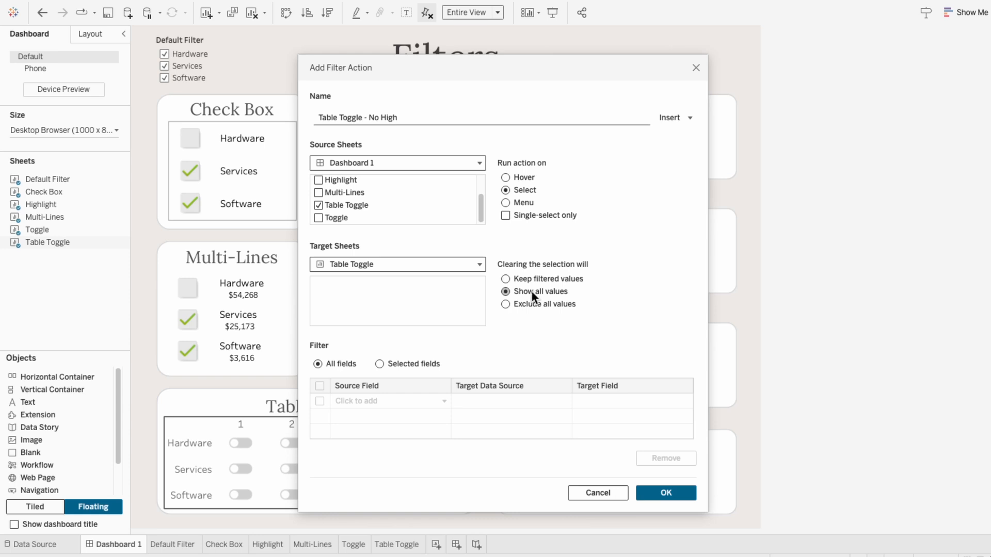
Step: Restrict the filter action to selected fields, mapping source TRUE to target FALSE, and save the dashboard actions
{"action": "left_click", "coordinate": [426, 367]}
{"action": "left_click", "coordinate": [419, 402]}
{"action": "type", "text": "tr"}
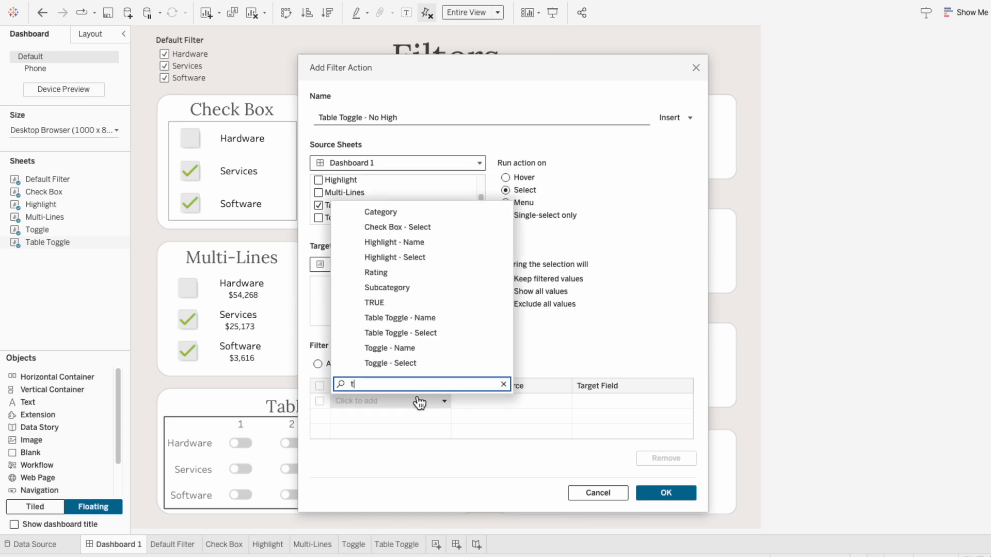
{"action": "left_click", "coordinate": [416, 365]}
{"action": "left_click", "coordinate": [593, 401]}
{"action": "type", "text": "fa"}
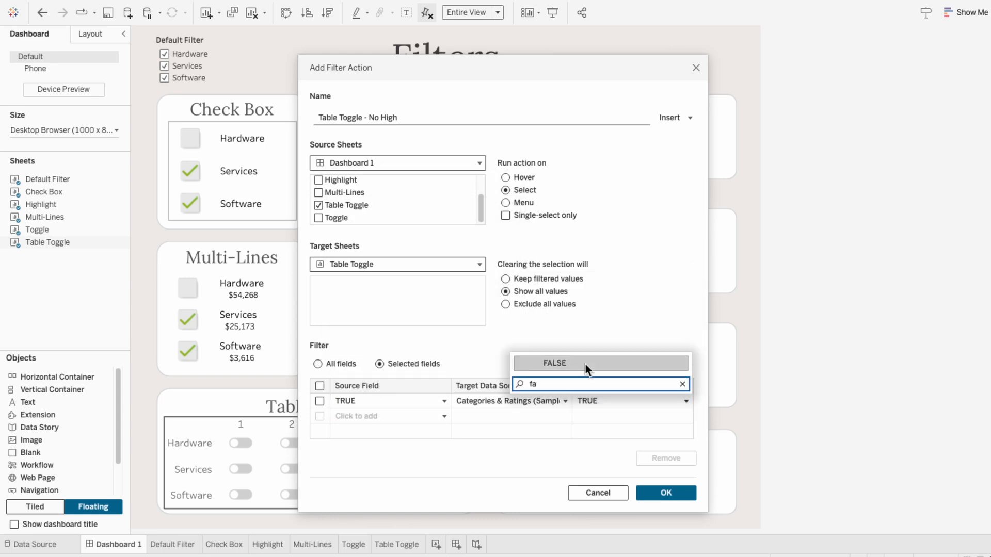
{"action": "left_click", "coordinate": [585, 364]}
{"action": "left_click", "coordinate": [666, 493]}
{"action": "left_click", "coordinate": [656, 410]}
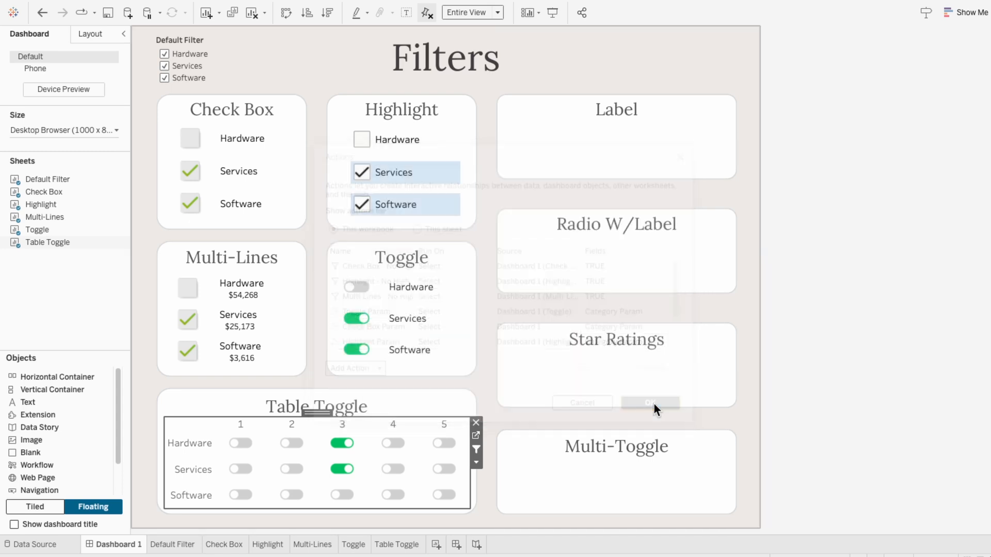
Step: Test the Hardware and Services toggles under rating 4 in the dashboard's Table Toggle
{"action": "left_click", "coordinate": [399, 445]}
{"action": "left_click", "coordinate": [399, 445]}
{"action": "left_click", "coordinate": [393, 471]}
{"action": "left_click", "coordinate": [395, 471]}
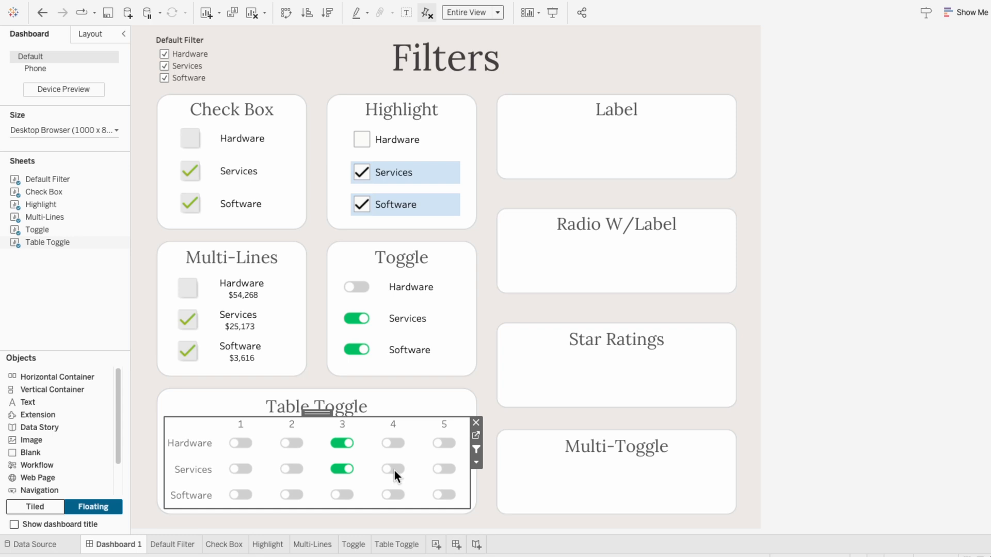
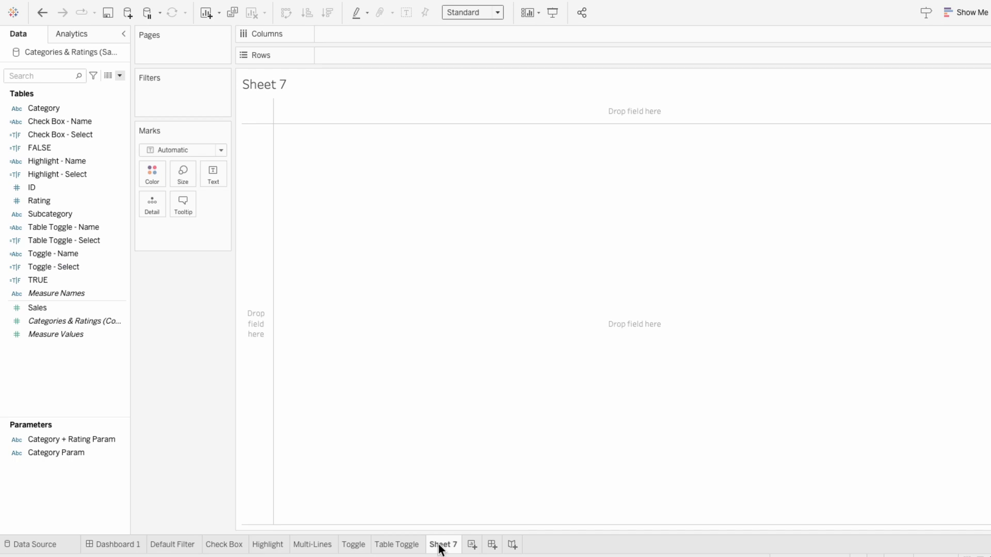
Step: Name the new worksheet Label, then place Category on Columns and a typed-in 0 measure on Rows
{"action": "key", "text": "Return"}
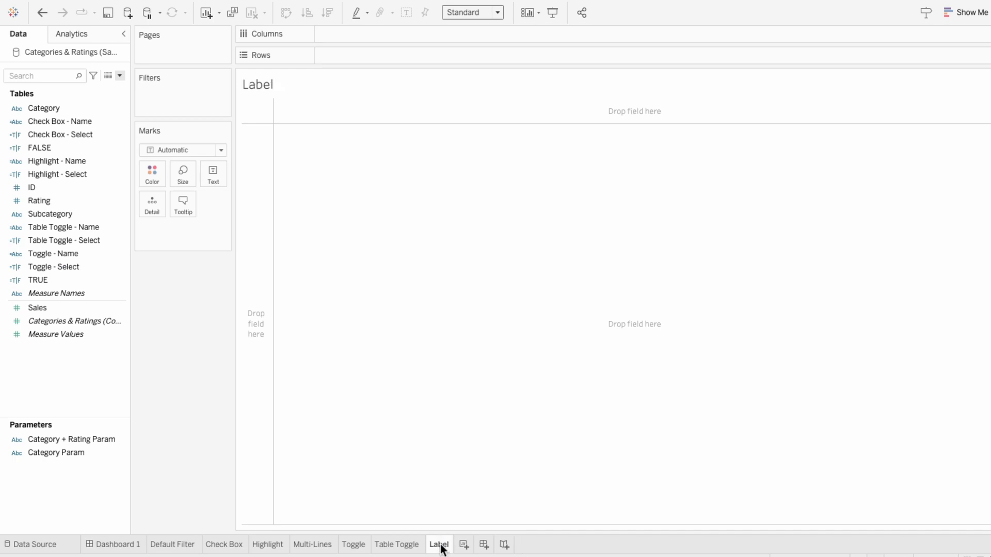
{"action": "left_click_drag", "start_coordinate": [80, 109], "coordinate": [363, 41]}
{"action": "double_click", "coordinate": [355, 58]}
{"action": "type", "text": "0"}
{"action": "key", "text": "Return"}
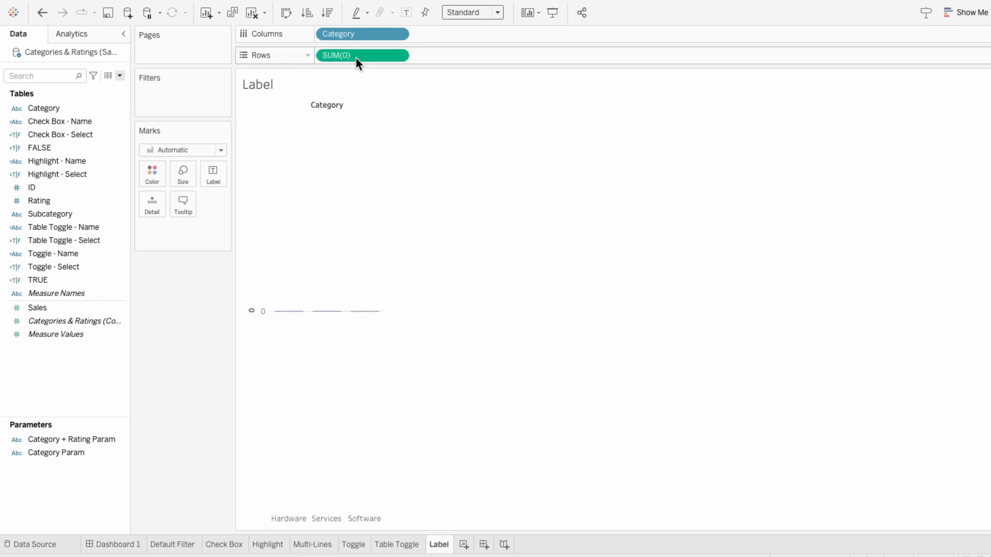
Step: Duplicate the Check Box - Name calculated field and rename the copy Label - Name
{"action": "right_click", "coordinate": [80, 125]}
{"action": "left_click", "coordinate": [101, 200]}
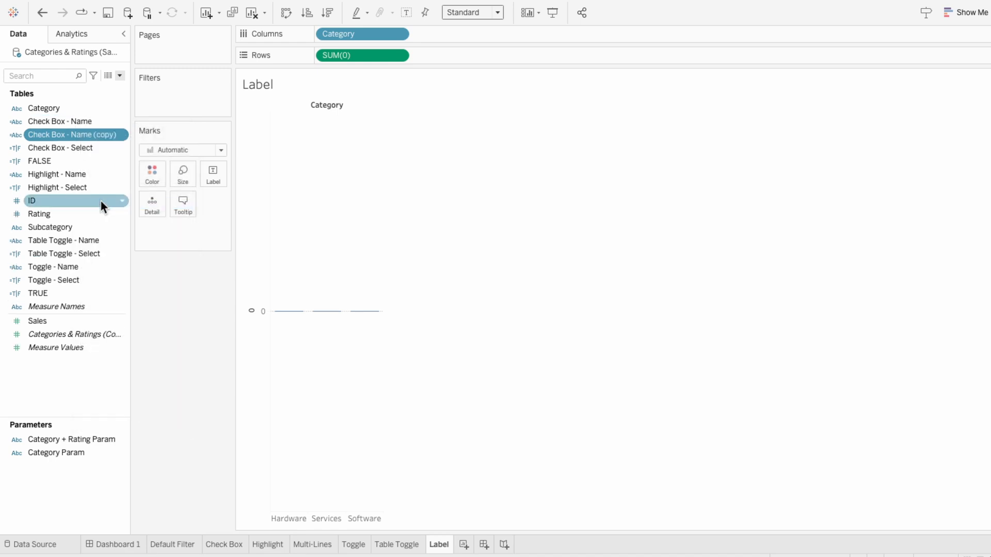
{"action": "right_click", "coordinate": [79, 135]}
{"action": "left_click", "coordinate": [103, 198]}
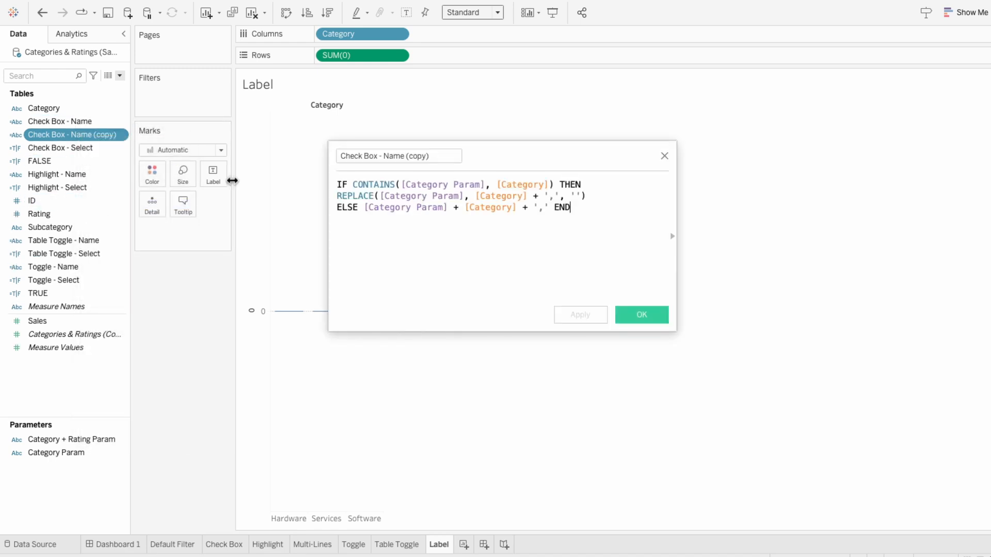
{"action": "triple_click", "coordinate": [361, 159]}
{"action": "type", "text": "Label - Name"}
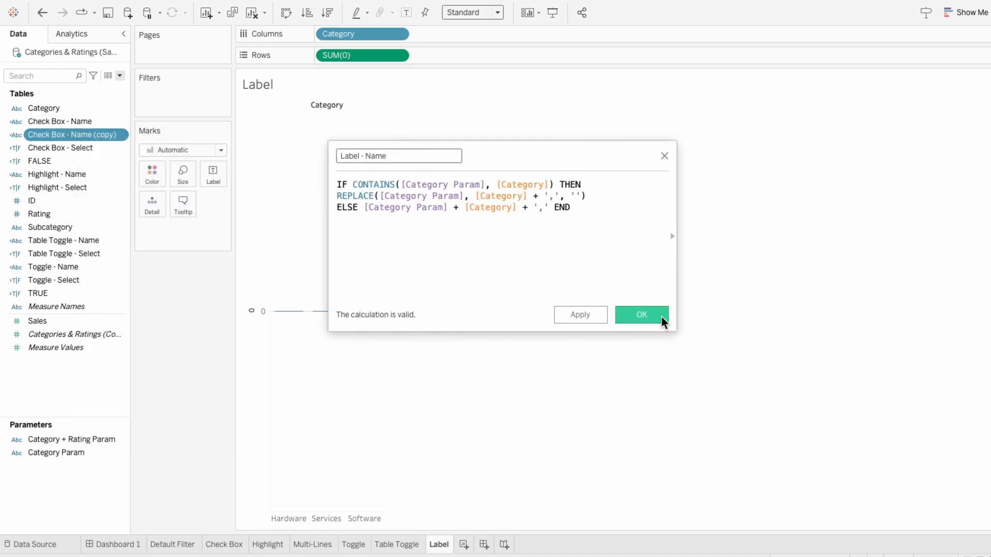
{"action": "left_click", "coordinate": [661, 316]}
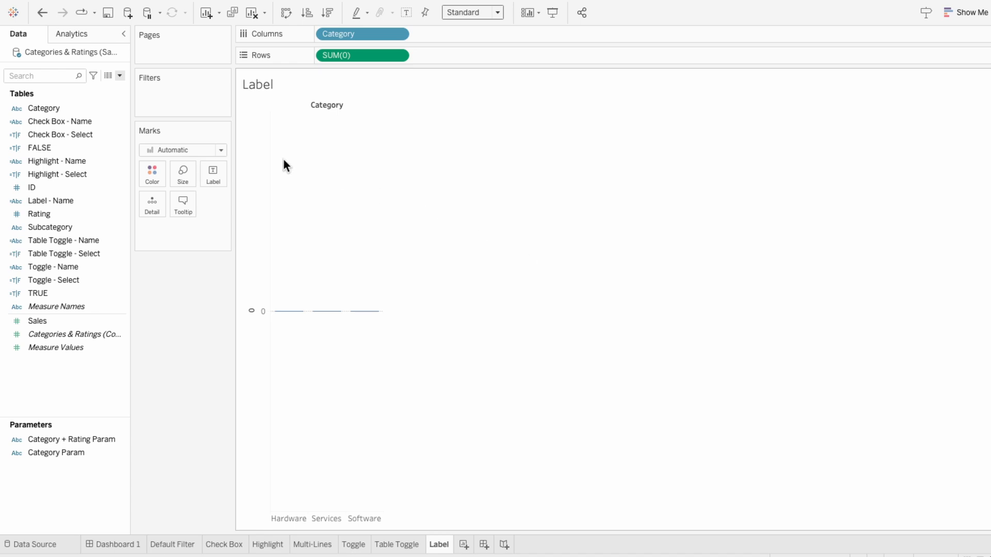
Step: Duplicate the Check Box - Select calculated field and rename the copy Label - Select
{"action": "right_click", "coordinate": [76, 135]}
{"action": "left_click", "coordinate": [104, 216]}
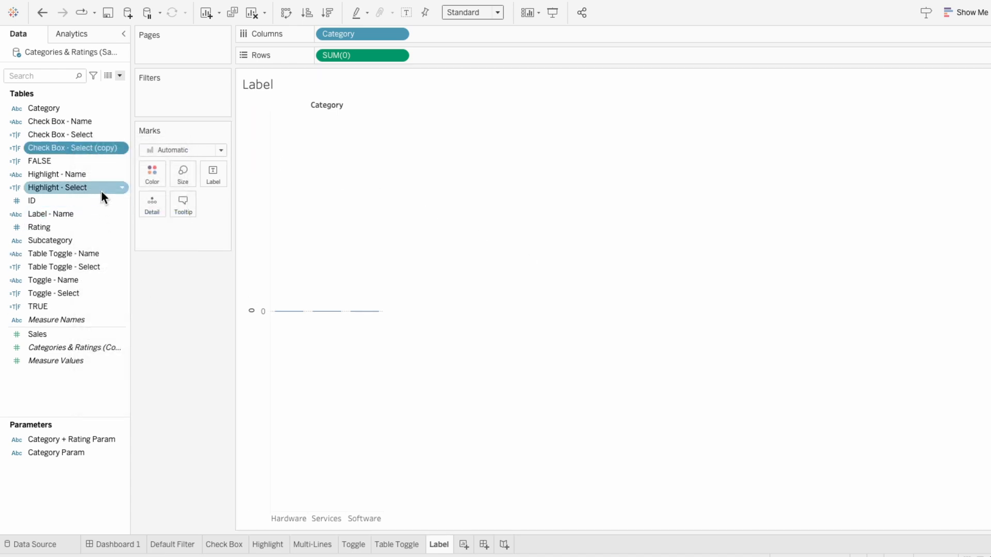
{"action": "right_click", "coordinate": [94, 152]}
{"action": "left_click", "coordinate": [127, 223]}
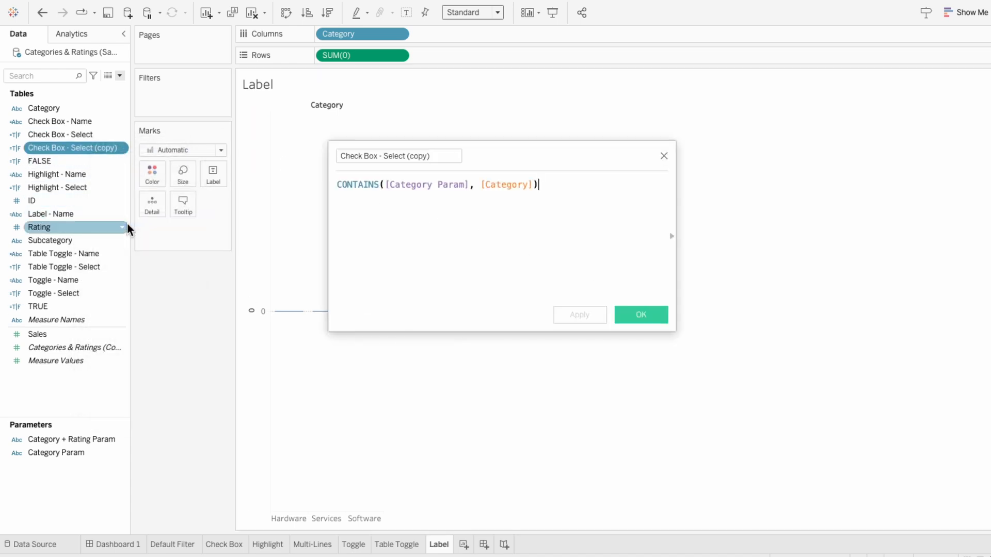
{"action": "type", "text": "Label - Select"}
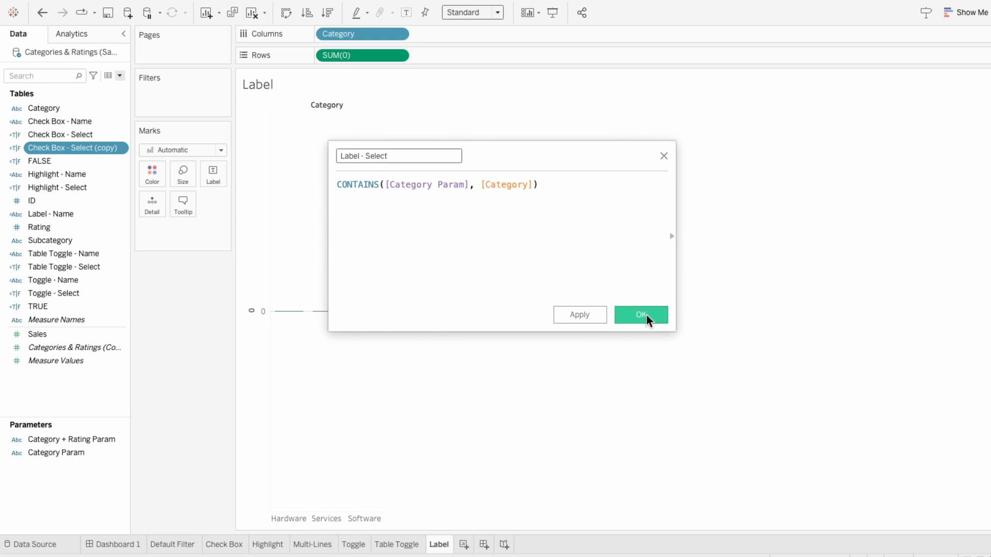
{"action": "left_click", "coordinate": [641, 314]}
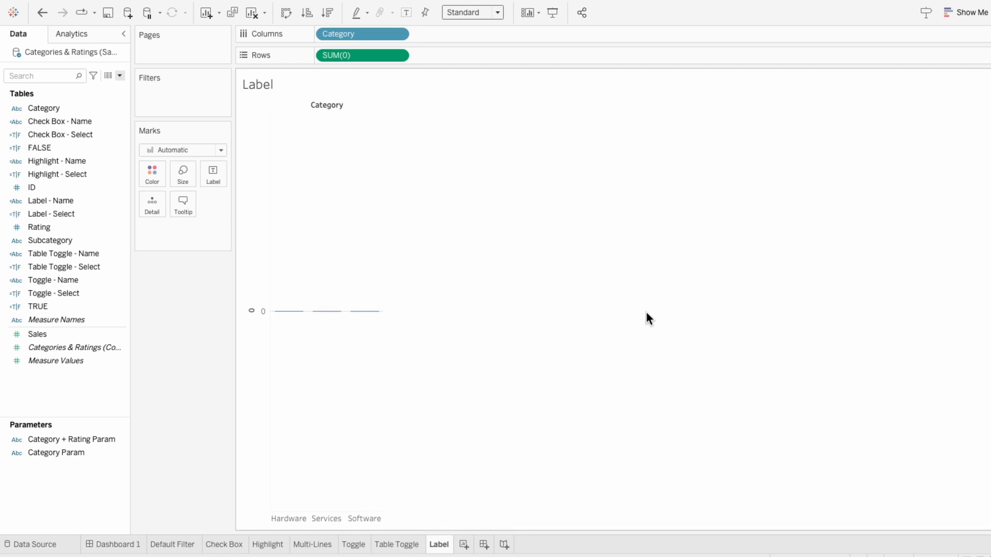
Step: Add Label - Name to the marks as Detail and Label - Select as Color
{"action": "left_click", "coordinate": [70, 202]}
{"action": "left_click", "coordinate": [67, 215], "text": "shift"}
{"action": "left_click_drag", "start_coordinate": [64, 209], "coordinate": [188, 232]}
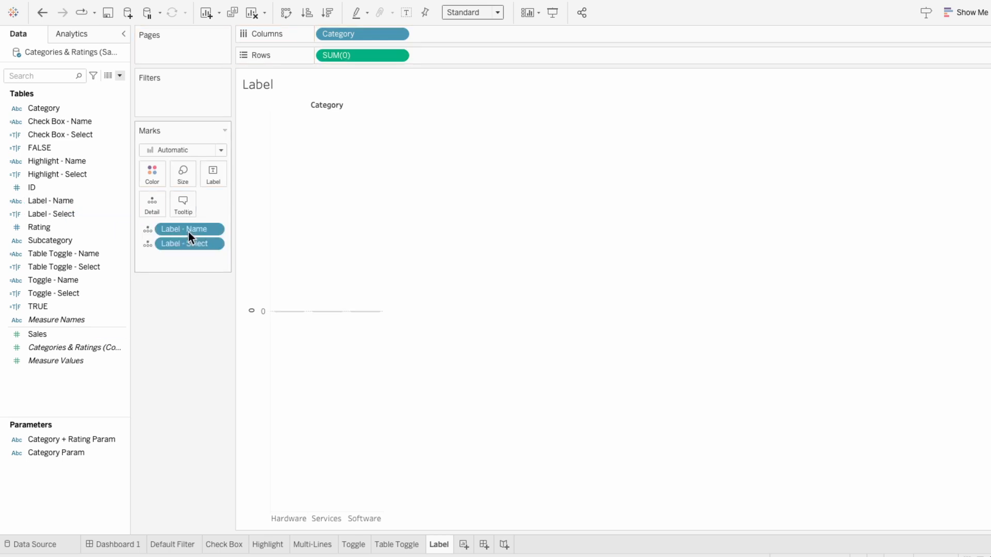
{"action": "left_click", "coordinate": [150, 245]}
{"action": "left_click", "coordinate": [169, 259]}
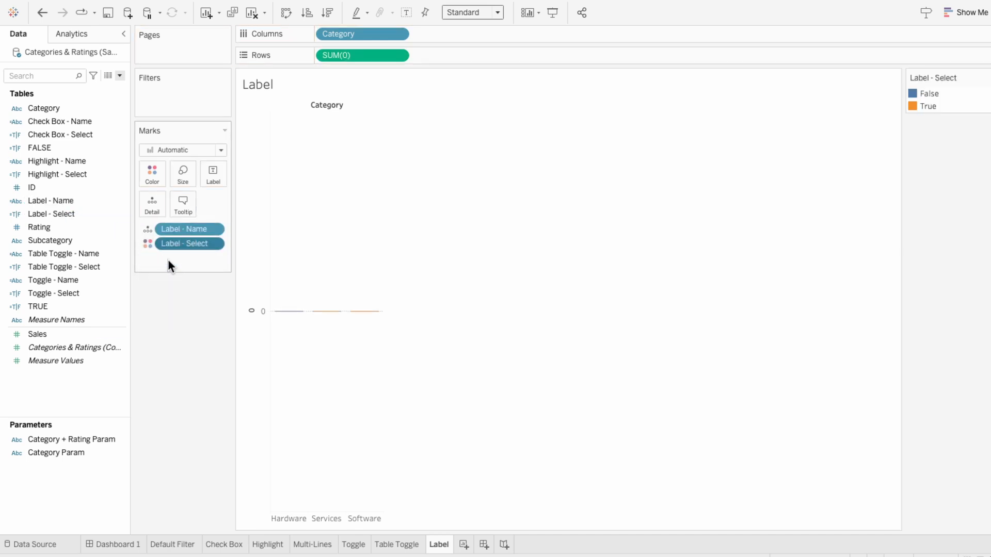
Step: Add Category to the marks both as a second Color field and as Label, and set the mark type to Gantt Bar
{"action": "left_click_drag", "start_coordinate": [83, 110], "coordinate": [182, 268]}
{"action": "left_click", "coordinate": [144, 258]}
{"action": "left_click", "coordinate": [155, 268]}
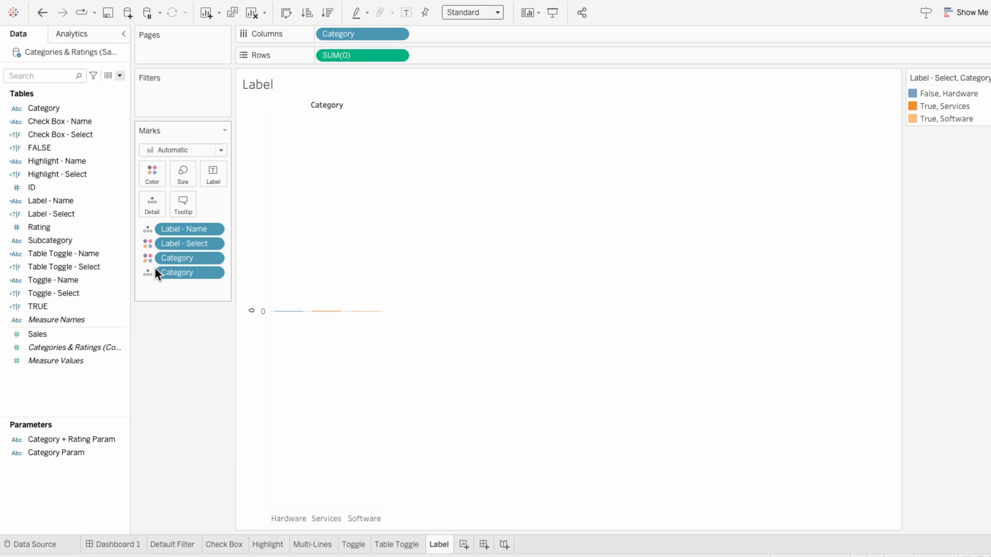
{"action": "left_click", "coordinate": [149, 271]}
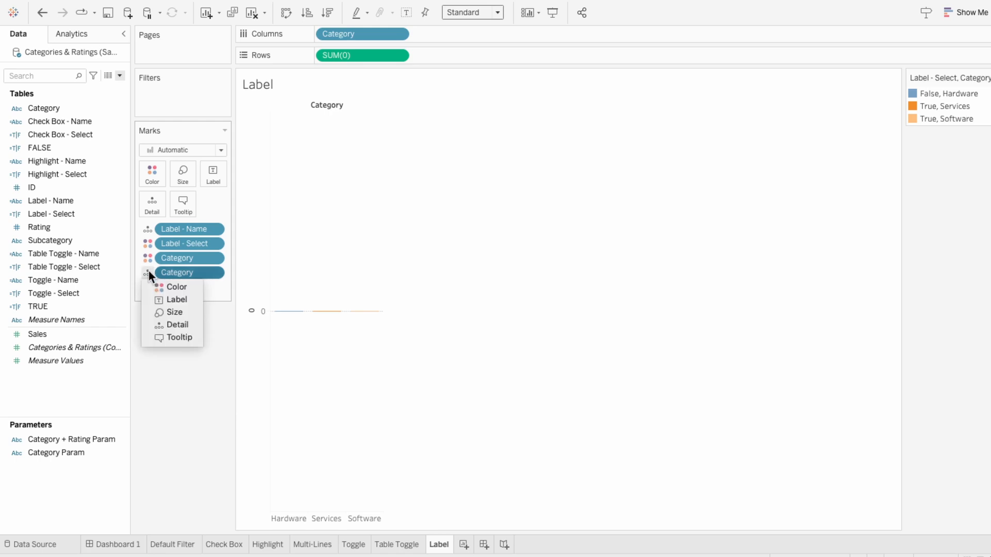
{"action": "left_click", "coordinate": [161, 300]}
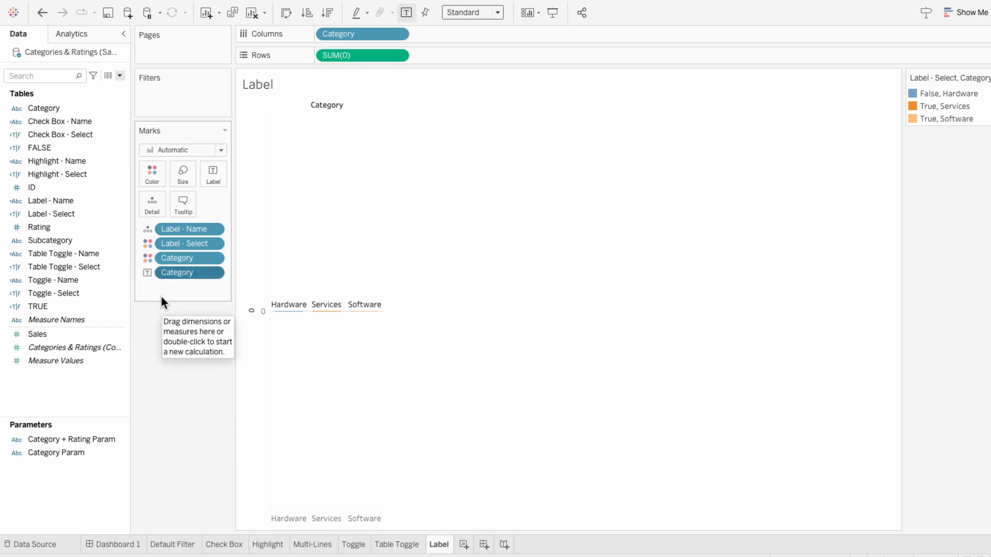
{"action": "left_click", "coordinate": [164, 151]}
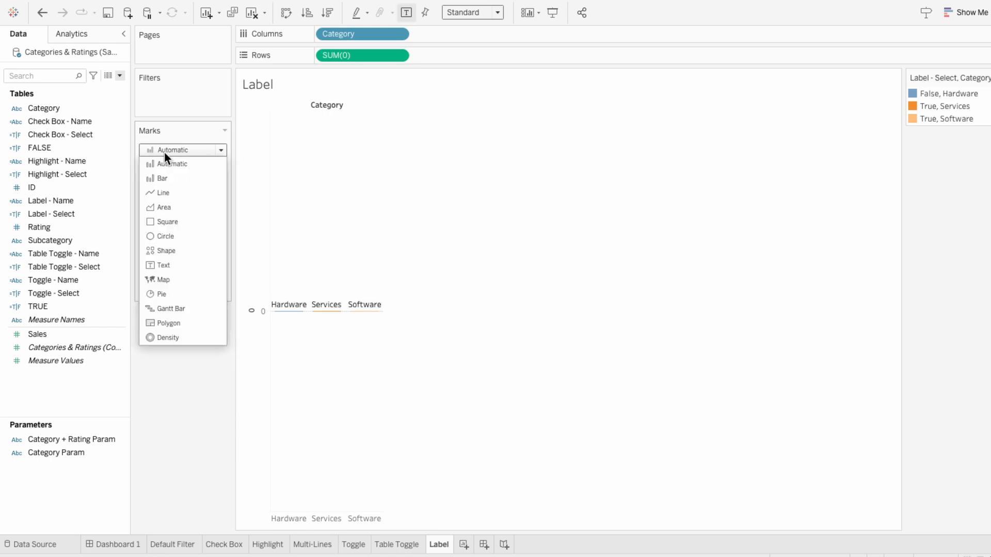
{"action": "left_click", "coordinate": [164, 308]}
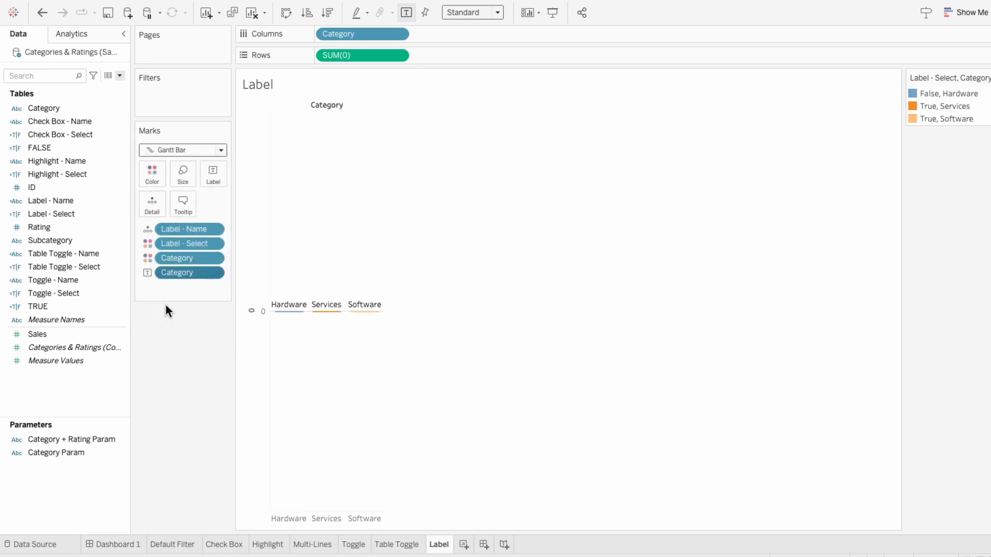
Step: Hide the headers of Category and SUM(0), and widen the view so the three category bars spread out
{"action": "right_click", "coordinate": [353, 36]}
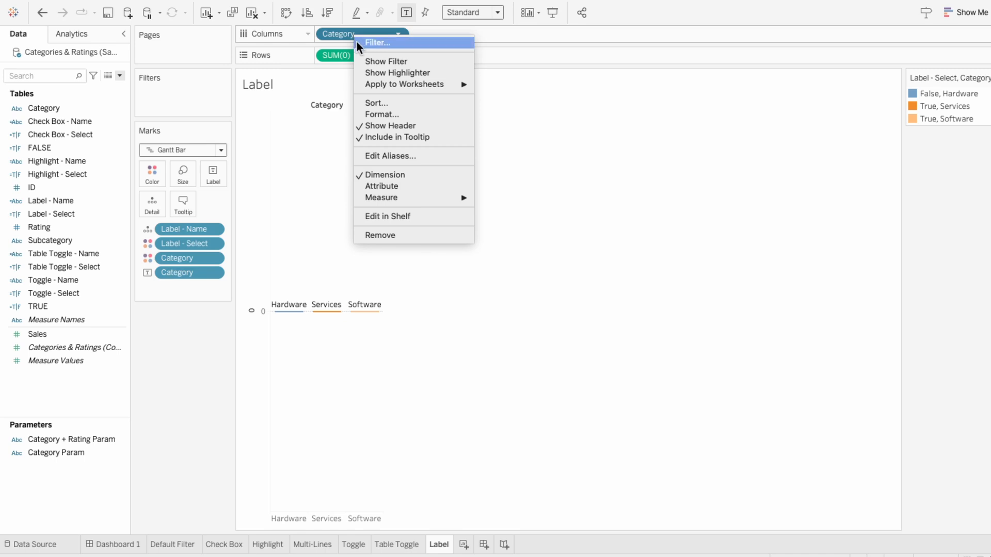
{"action": "left_click", "coordinate": [382, 125]}
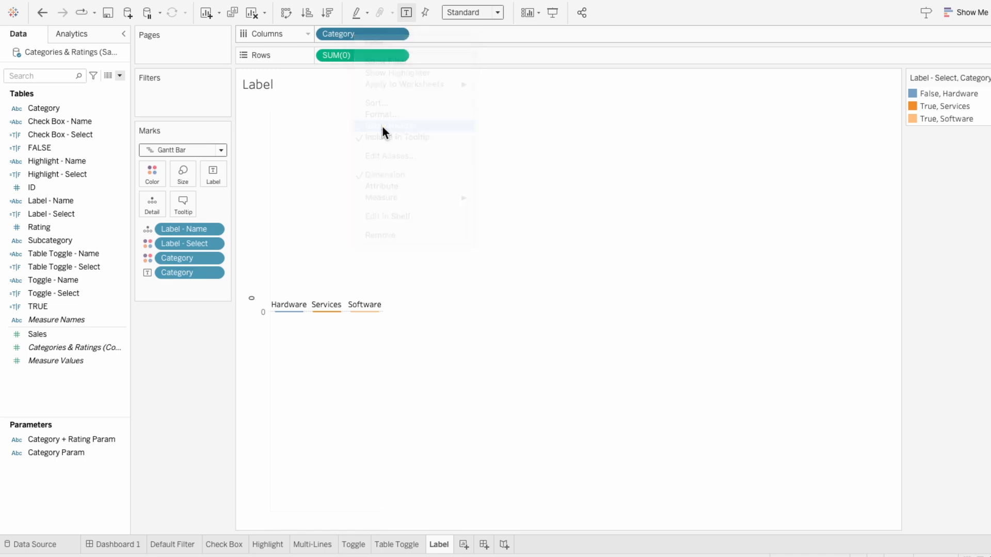
{"action": "right_click", "coordinate": [360, 55]}
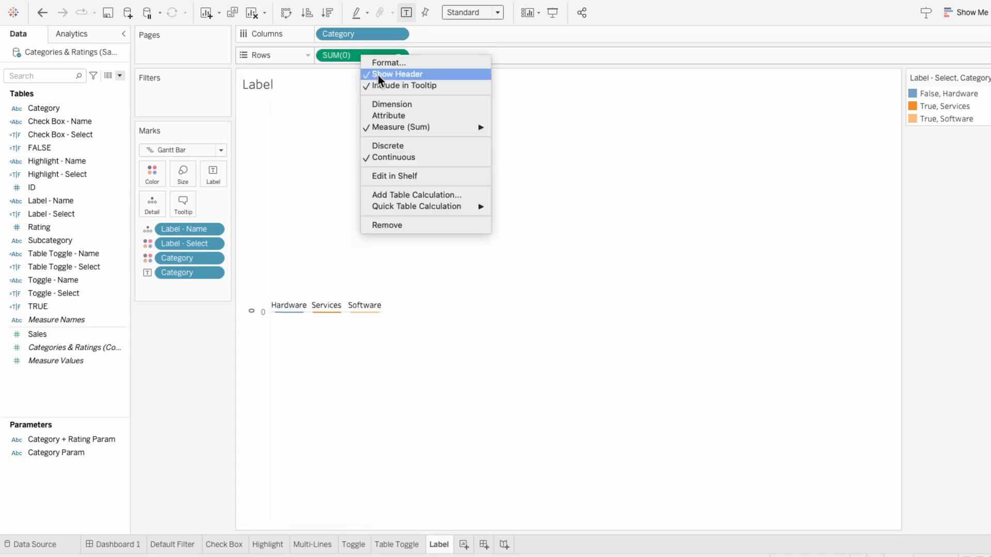
{"action": "left_click", "coordinate": [378, 75]}
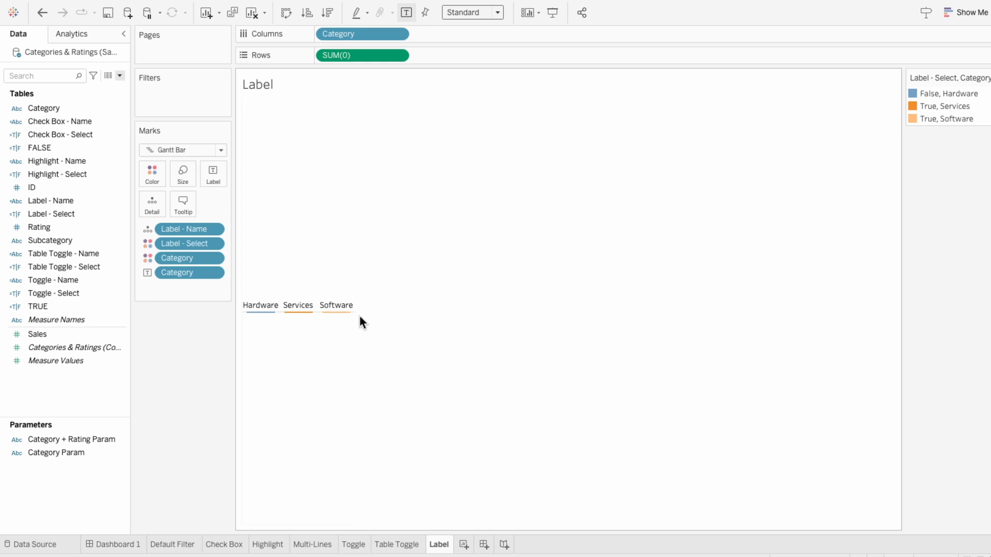
{"action": "left_click_drag", "start_coordinate": [354, 312], "coordinate": [430, 314]}
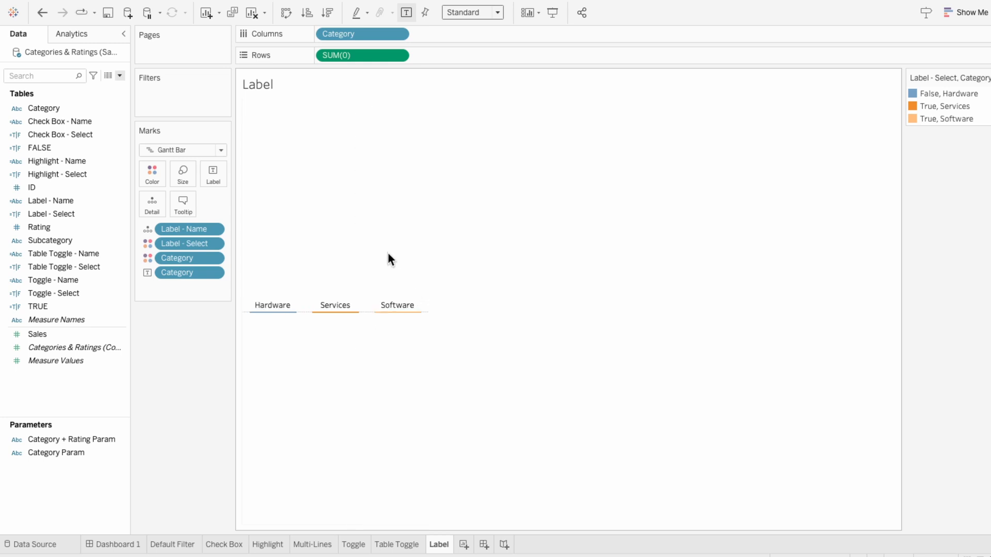
Step: Set the Label sheet's zero lines and axis rulers to None in the sheet-level line formatting
{"action": "right_click", "coordinate": [388, 252]}
{"action": "left_click", "coordinate": [426, 303]}
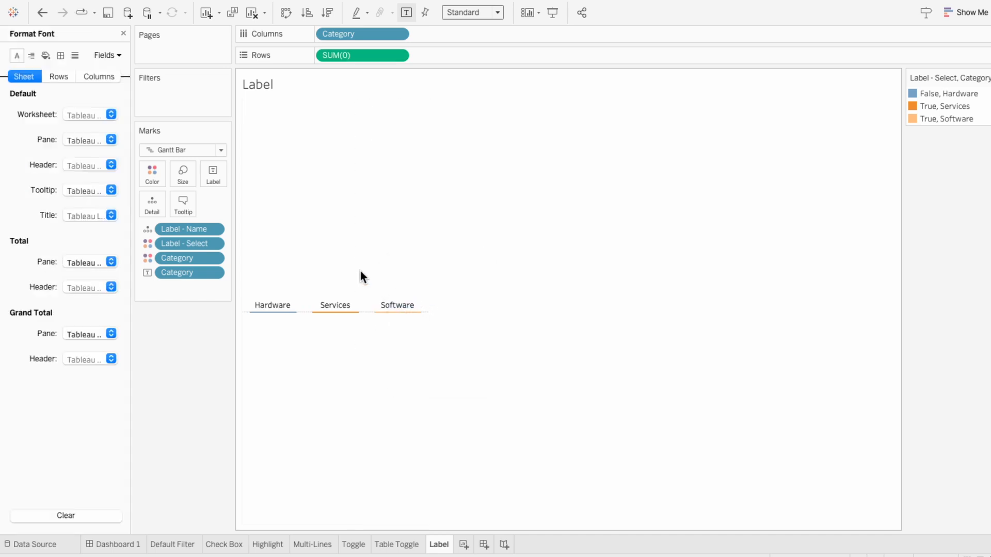
{"action": "left_click", "coordinate": [76, 55]}
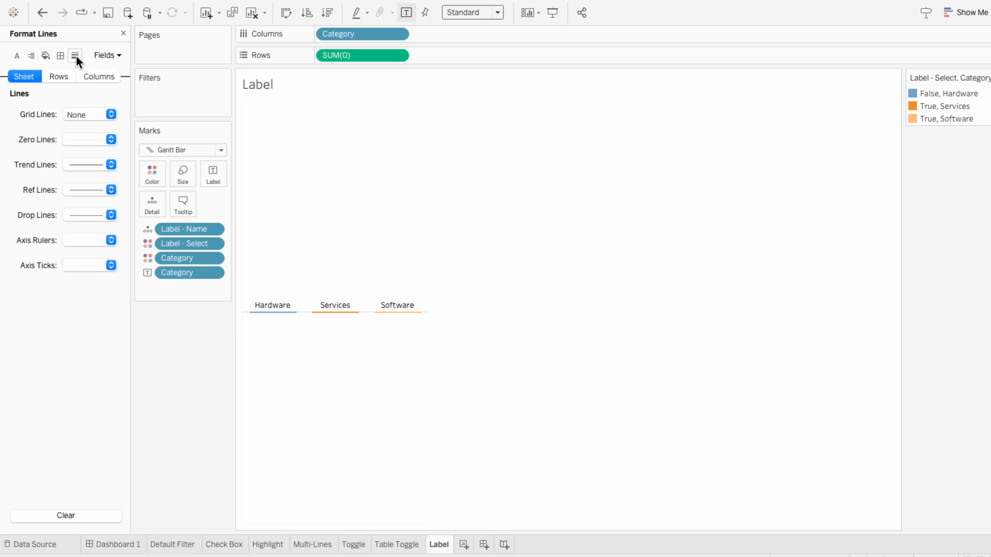
{"action": "left_click", "coordinate": [82, 140]}
{"action": "left_click", "coordinate": [82, 160]}
{"action": "left_click", "coordinate": [69, 240]}
{"action": "left_click", "coordinate": [73, 257]}
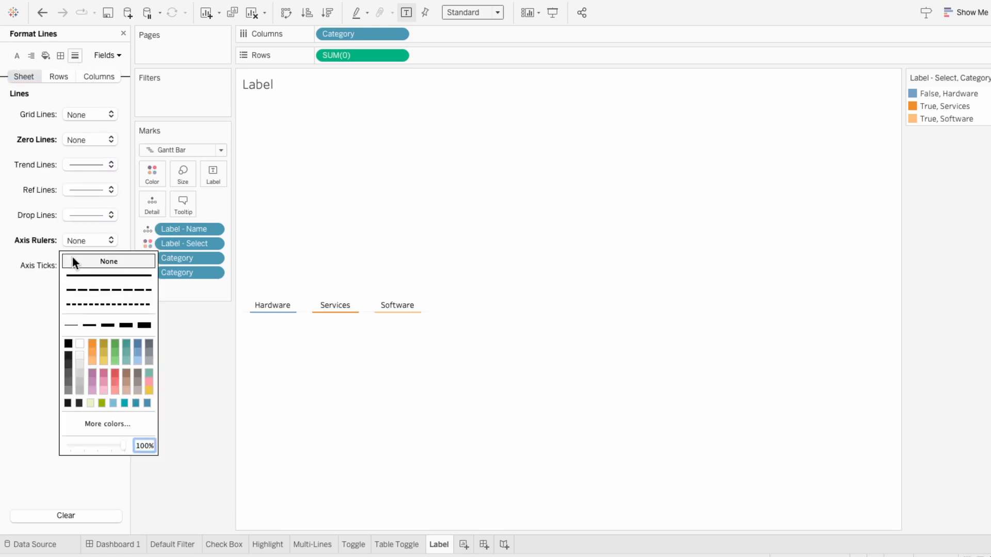
{"action": "left_click", "coordinate": [15, 249]}
Step: Set the grid lines for rows to None on the Label sheet and close the formatting pane
{"action": "left_click", "coordinate": [66, 77]}
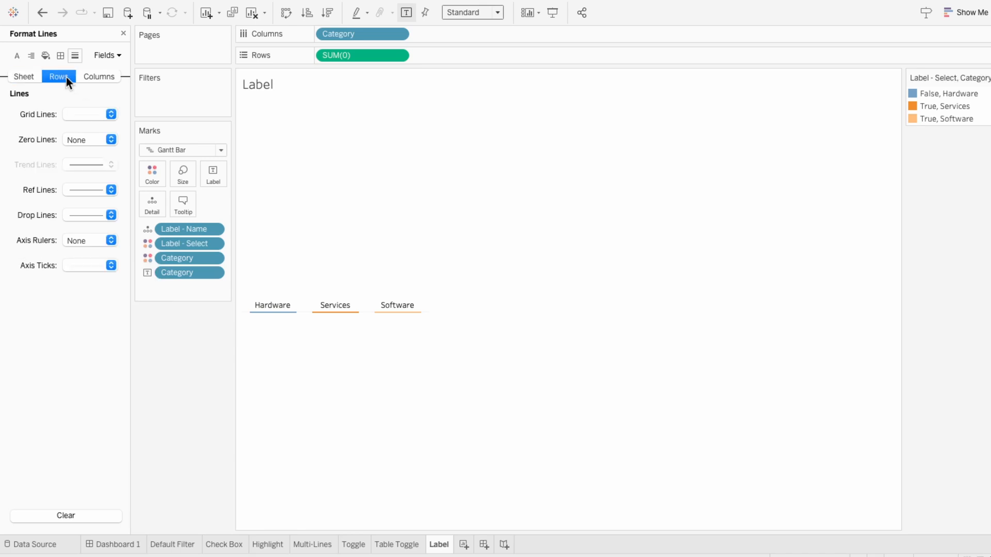
{"action": "left_click", "coordinate": [74, 115]}
{"action": "left_click", "coordinate": [77, 129]}
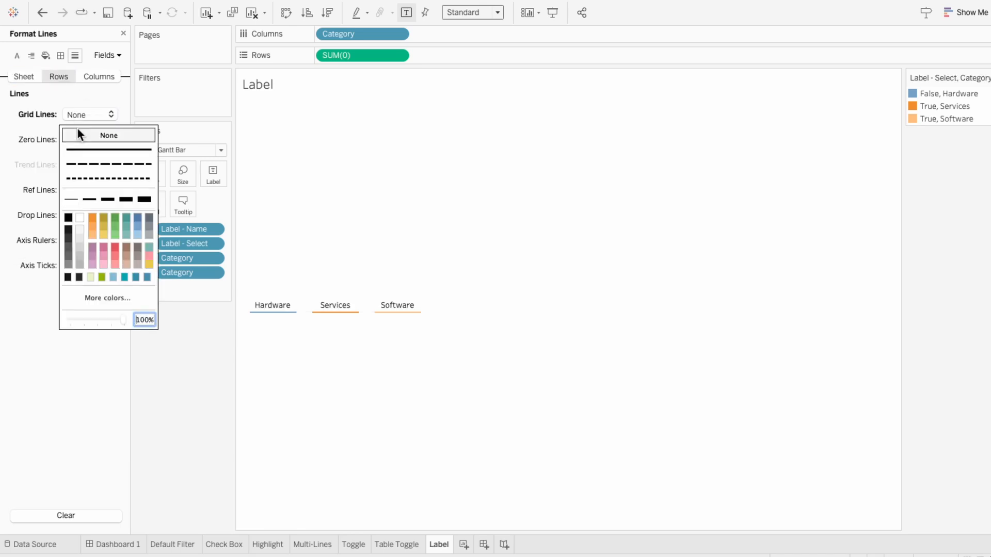
{"action": "left_click", "coordinate": [49, 125]}
{"action": "left_click", "coordinate": [123, 34]}
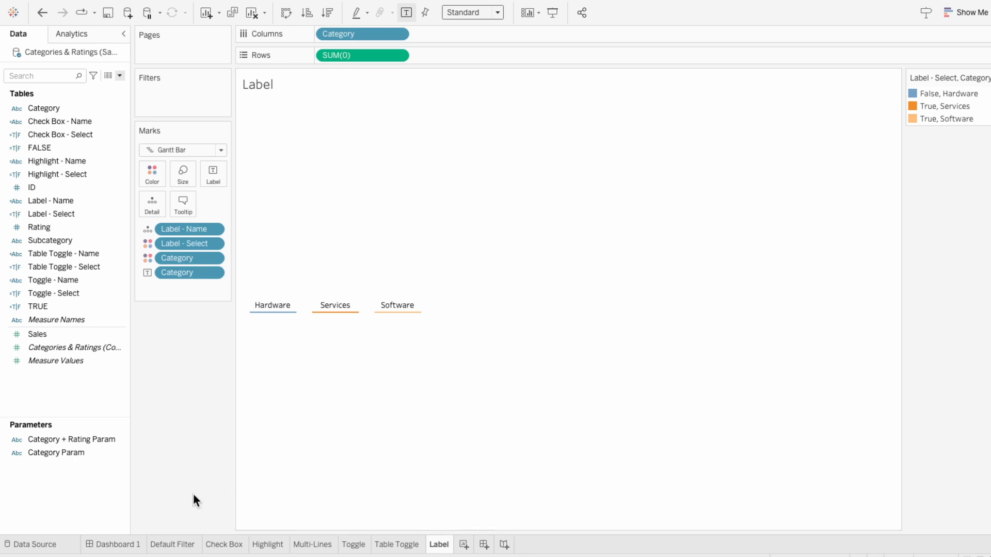
Step: Place the Label sheet as a floating view on Dashboard 1 and remove its color legend
{"action": "left_click", "coordinate": [127, 545]}
{"action": "left_click_drag", "start_coordinate": [71, 255], "coordinate": [518, 129]}
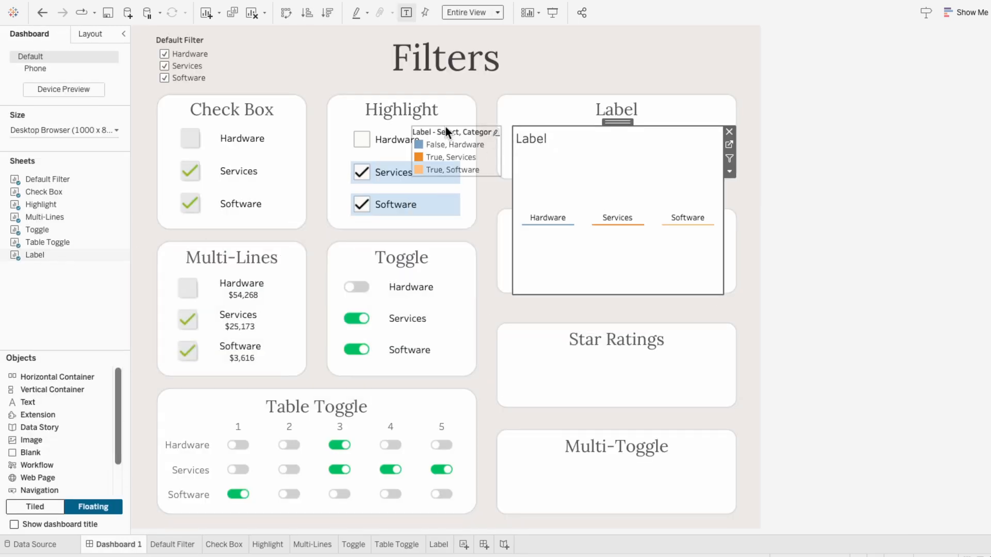
{"action": "left_click", "coordinate": [502, 133]}
Step: Hide the Label view's title and resize the view to fit inside the card beneath the Label heading
{"action": "right_click", "coordinate": [561, 135]}
{"action": "left_click", "coordinate": [614, 169]}
{"action": "left_click_drag", "start_coordinate": [725, 297], "coordinate": [730, 172]}
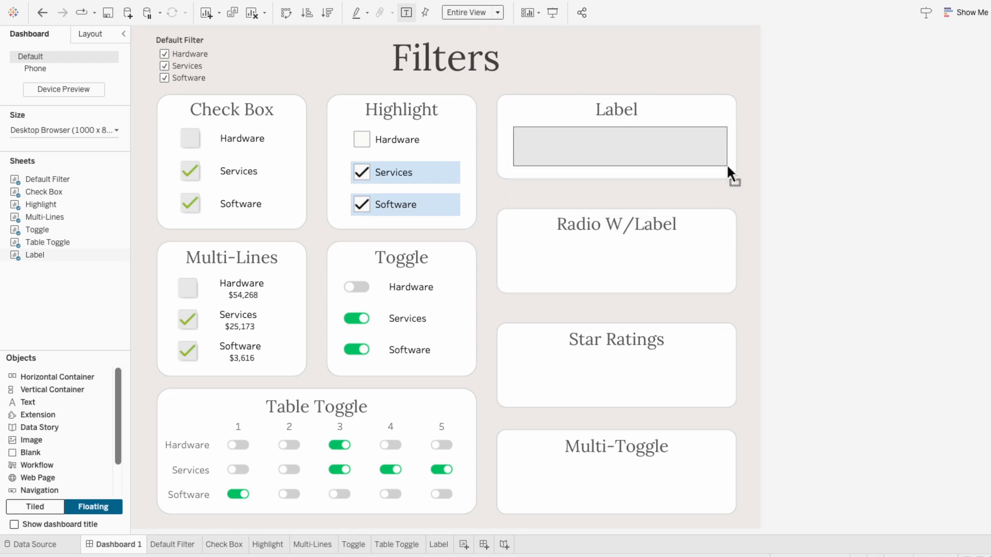
{"action": "left_click_drag", "start_coordinate": [512, 126], "coordinate": [501, 121]}
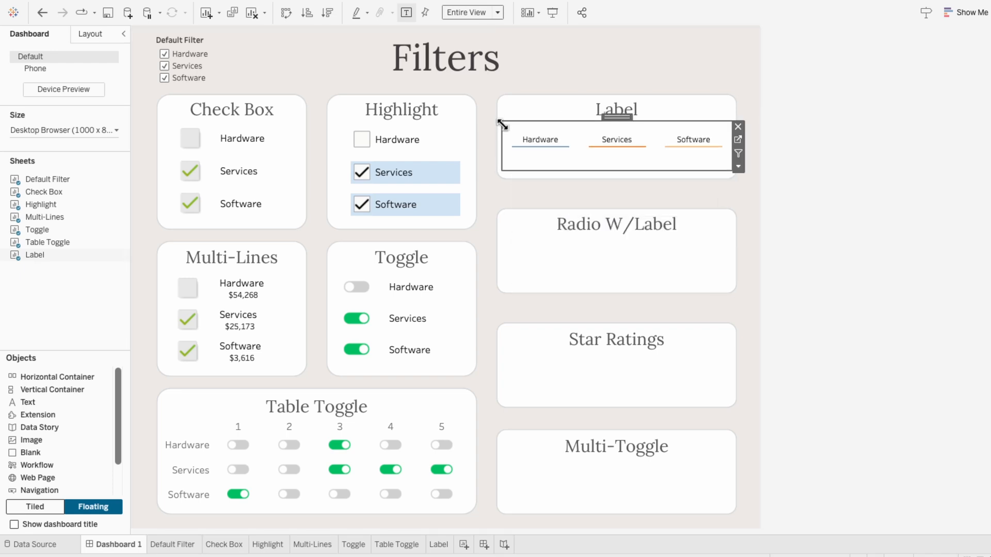
Step: Increase the worksheet font size of the Label view on the dashboard and close the formatting pane
{"action": "right_click", "coordinate": [580, 157]}
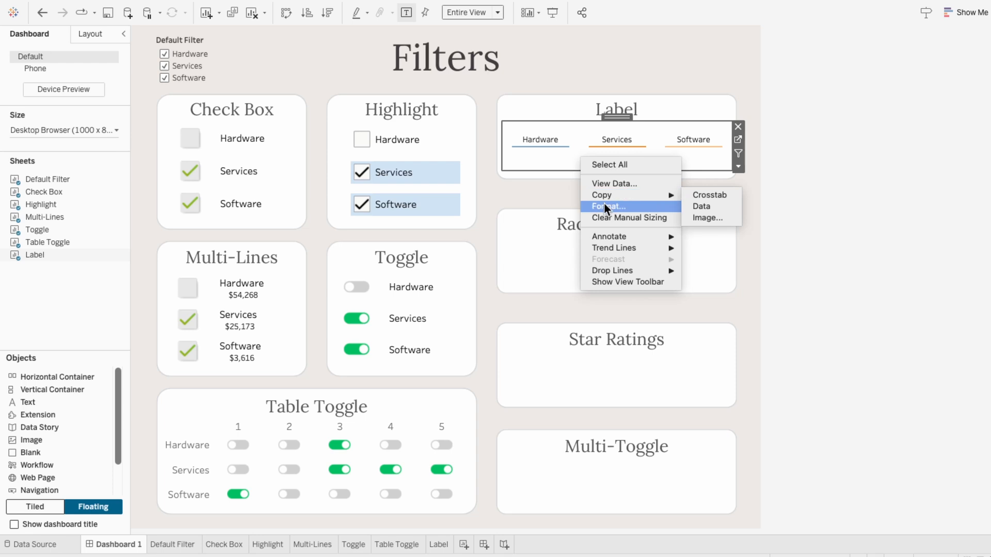
{"action": "left_click", "coordinate": [606, 206]}
{"action": "left_click", "coordinate": [24, 78]}
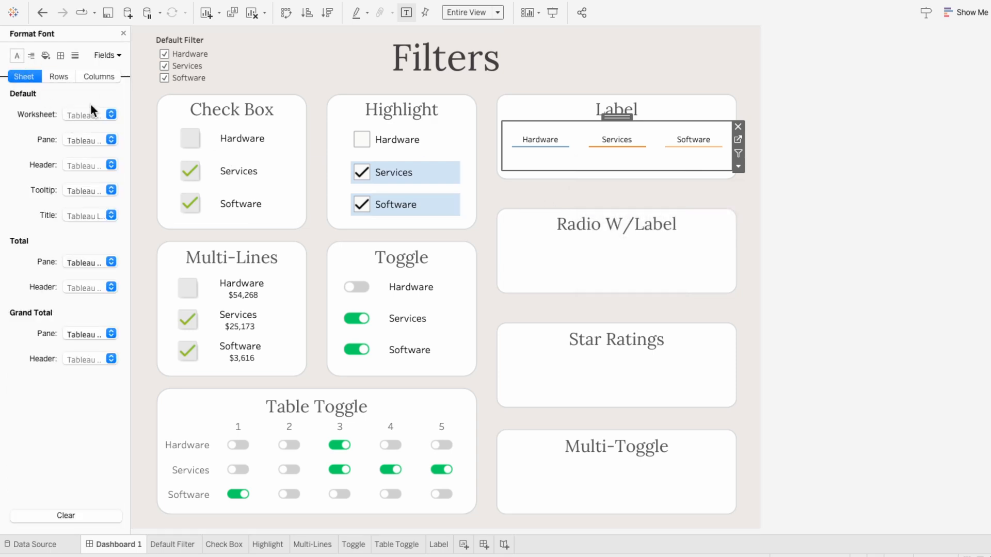
{"action": "left_click", "coordinate": [91, 116]}
{"action": "left_click", "coordinate": [88, 160]}
{"action": "left_click", "coordinate": [82, 196]}
{"action": "left_click", "coordinate": [797, 189]}
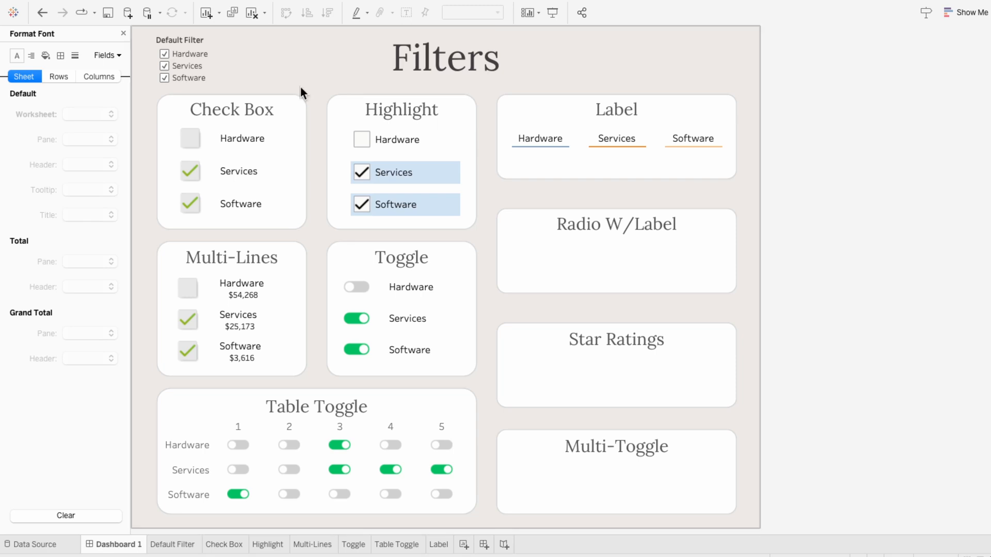
{"action": "left_click", "coordinate": [123, 33]}
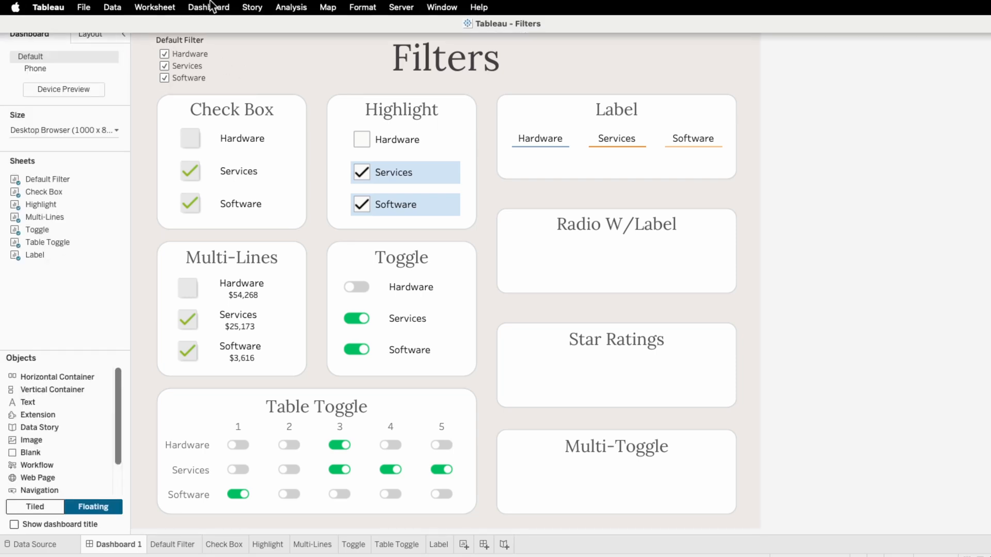
Step: Add a dashboard parameter action named Label Param that runs on Select with only the Label sheet as source
{"action": "left_click", "coordinate": [211, 7]}
{"action": "left_click", "coordinate": [211, 192]}
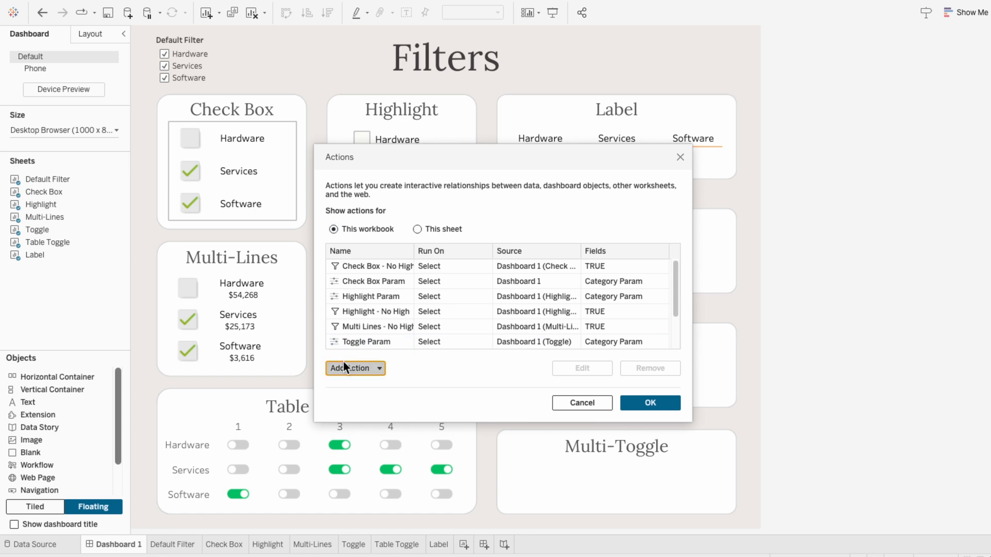
{"action": "left_click", "coordinate": [342, 364]}
{"action": "left_click", "coordinate": [348, 334]}
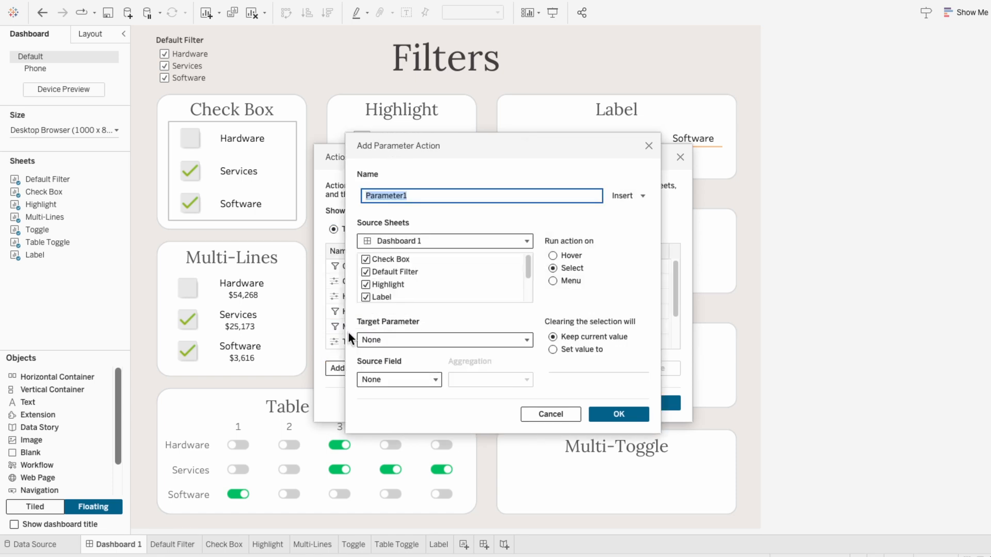
{"action": "type", "text": "Label Param"}
{"action": "left_click", "coordinate": [366, 259]}
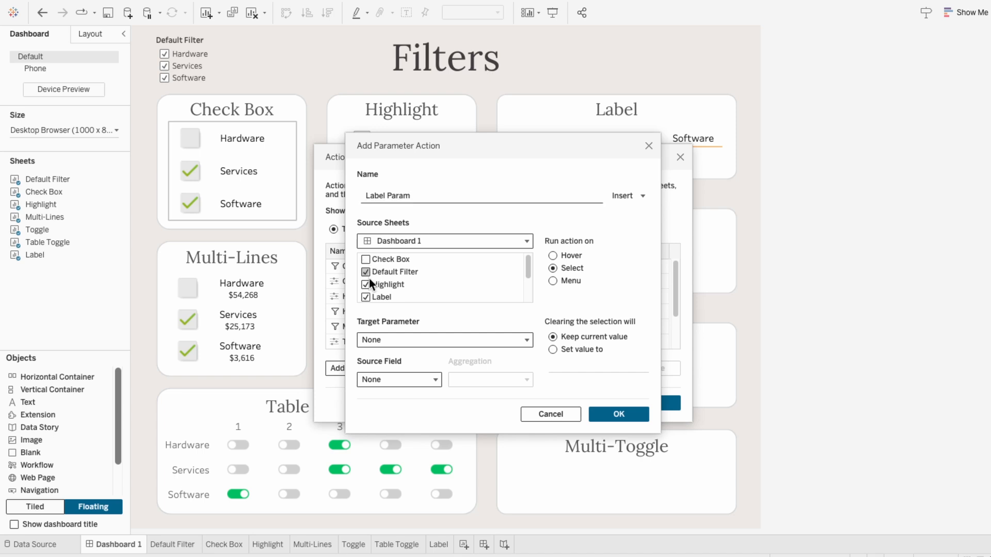
{"action": "scroll", "coordinate": [368, 279], "scroll_direction": "down", "scroll_amount": 2}
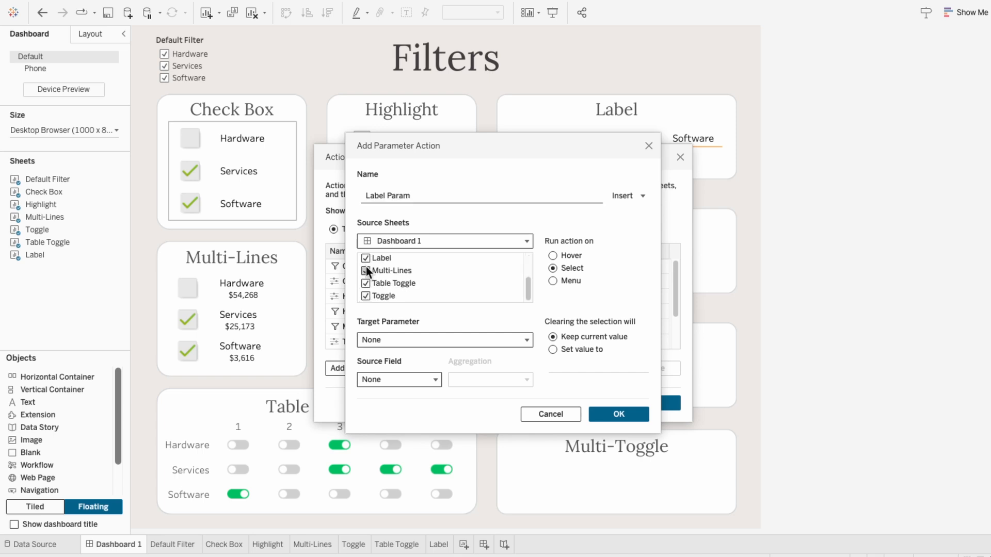
{"action": "scroll", "coordinate": [366, 296], "scroll_direction": "up", "scroll_amount": 2}
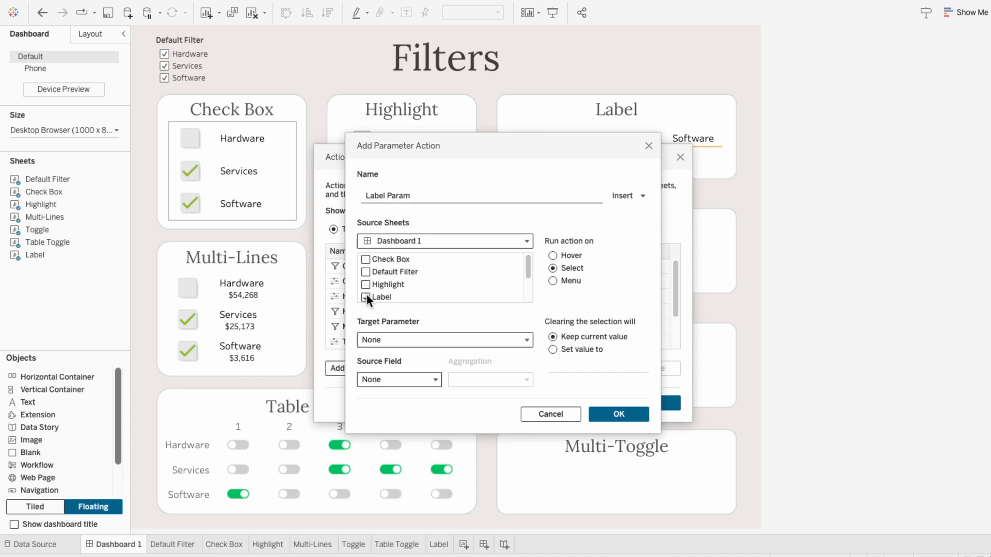
Step: Set the action's target parameter to Category Param and its source field to Label - Name, and save the action
{"action": "left_click", "coordinate": [395, 335]}
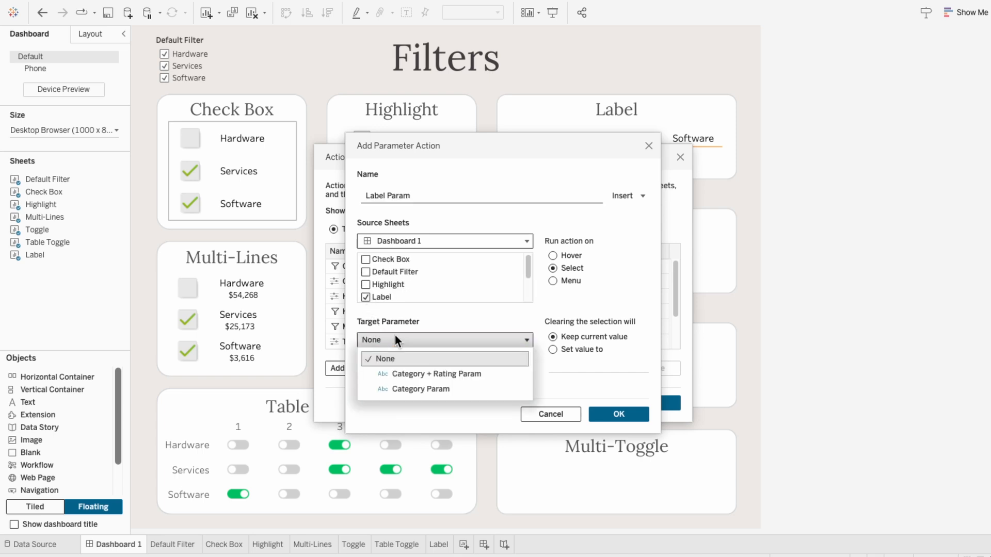
{"action": "left_click", "coordinate": [405, 387]}
{"action": "left_click", "coordinate": [406, 386]}
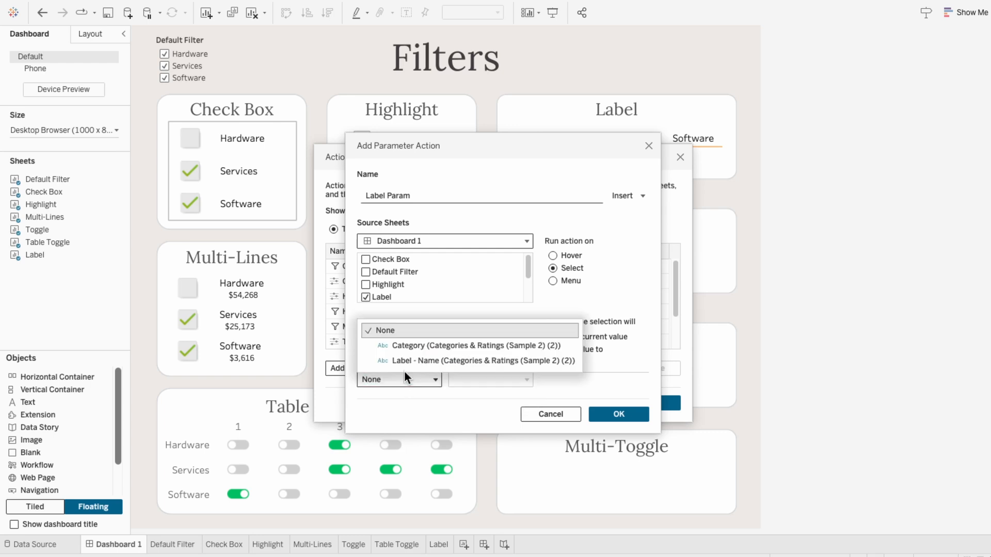
{"action": "left_click", "coordinate": [409, 363]}
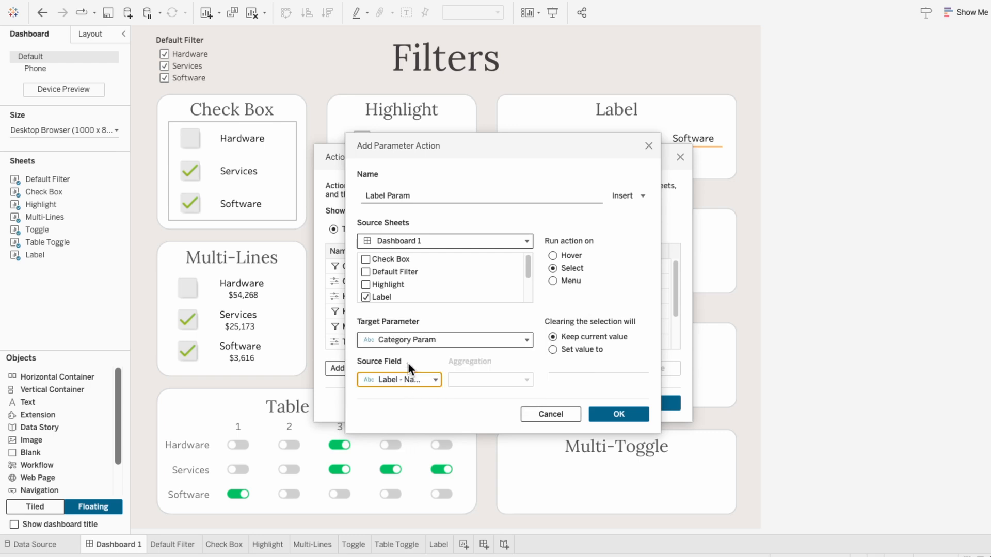
{"action": "left_click", "coordinate": [643, 416]}
{"action": "left_click", "coordinate": [641, 398]}
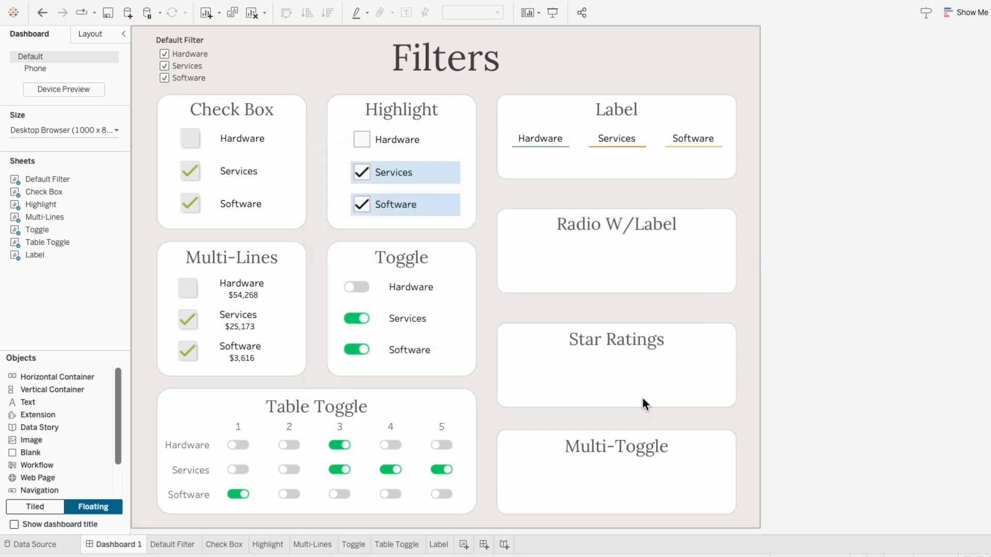
Step: Deselect Services and Software in the dashboard's Label filter, and color the sheet's three False category items white from the White-Black palette
{"action": "left_click", "coordinate": [613, 141]}
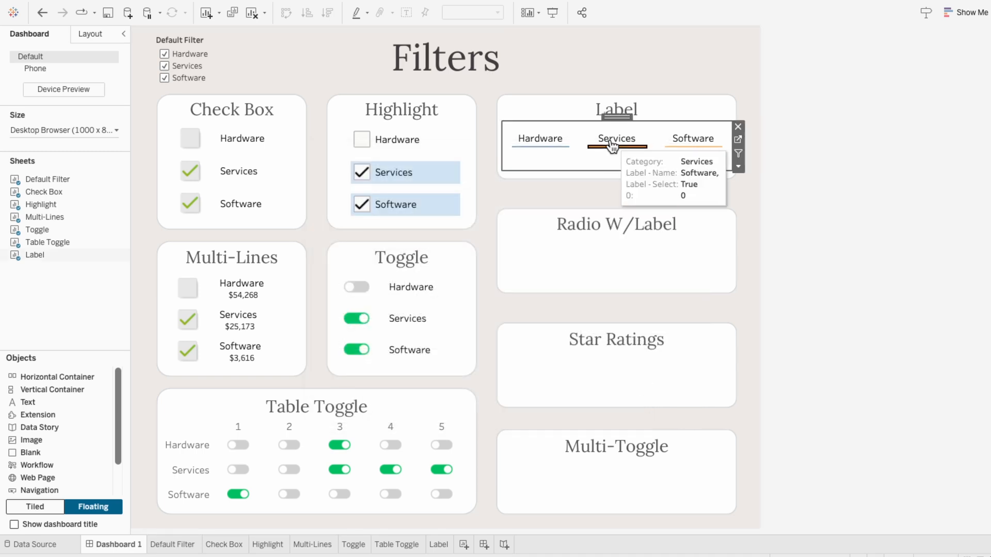
{"action": "left_click", "coordinate": [686, 154]}
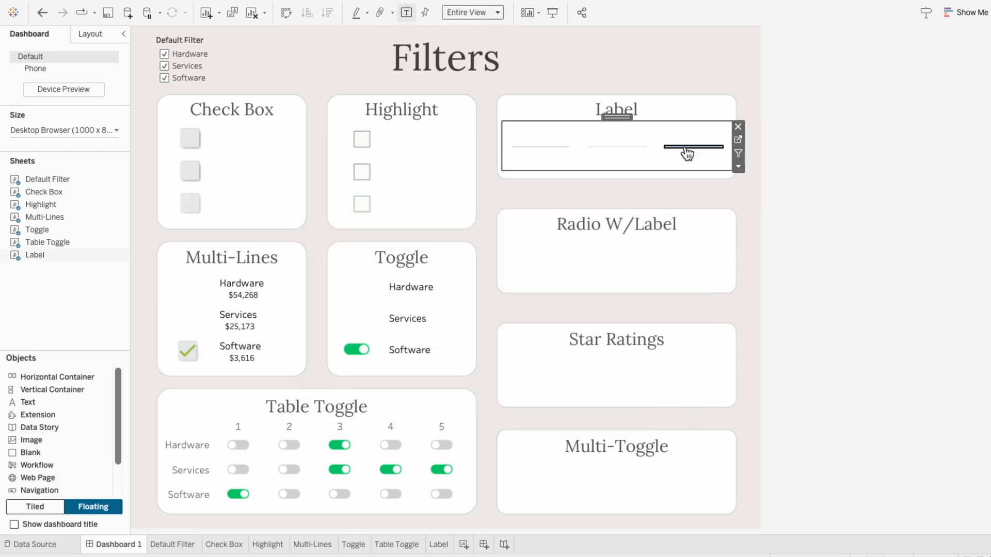
{"action": "left_click", "coordinate": [426, 535]}
{"action": "left_click", "coordinate": [987, 78]}
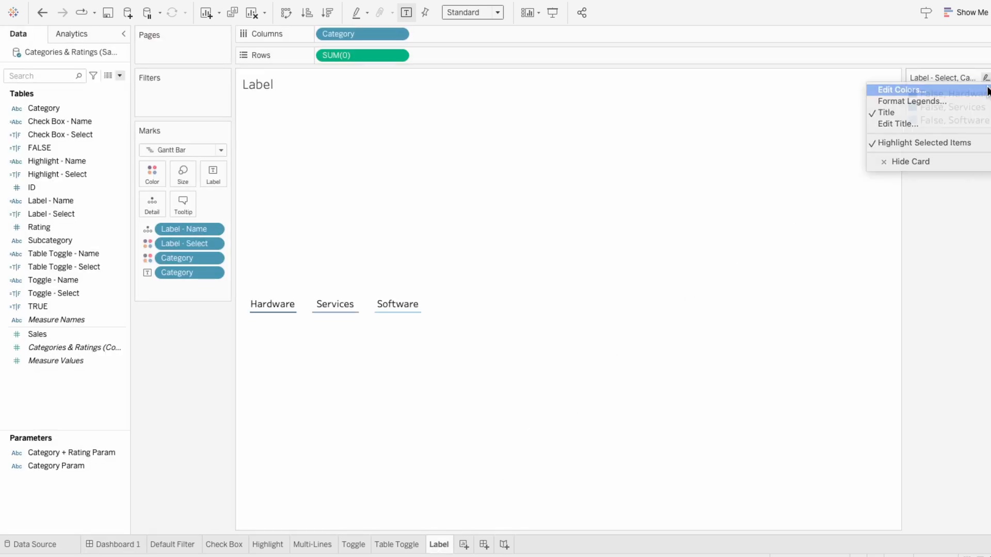
{"action": "left_click", "coordinate": [883, 91]}
{"action": "left_click", "coordinate": [609, 183]}
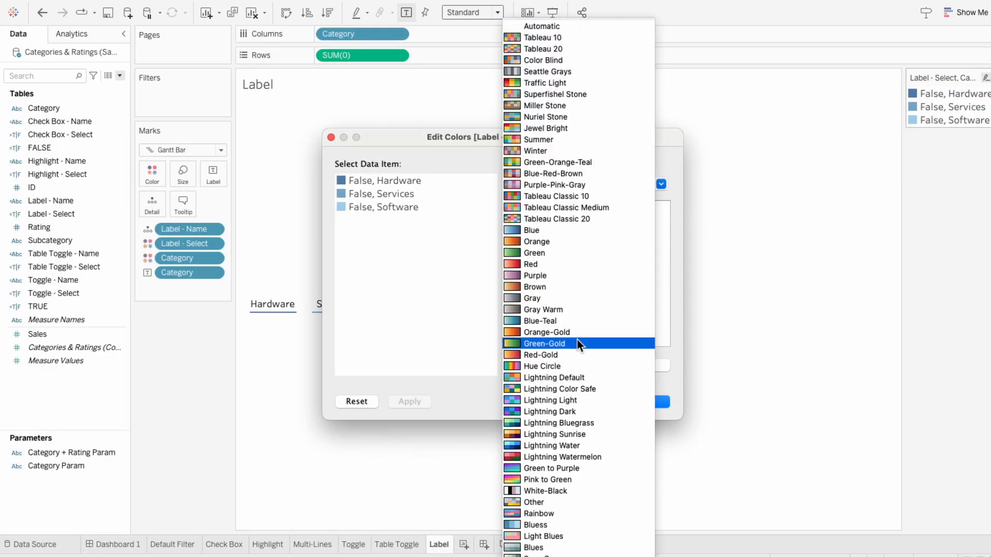
{"action": "left_click", "coordinate": [549, 475]}
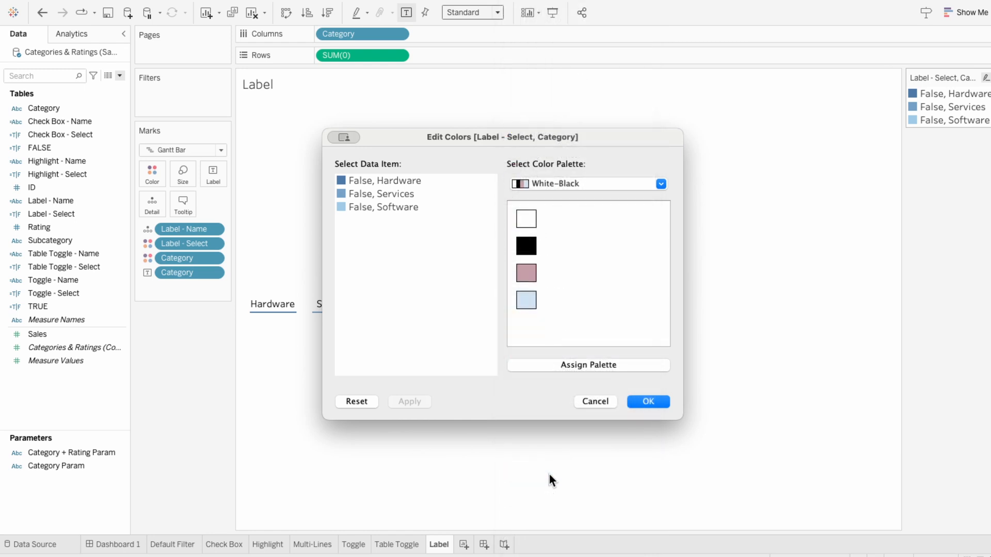
{"action": "left_click", "coordinate": [526, 219]}
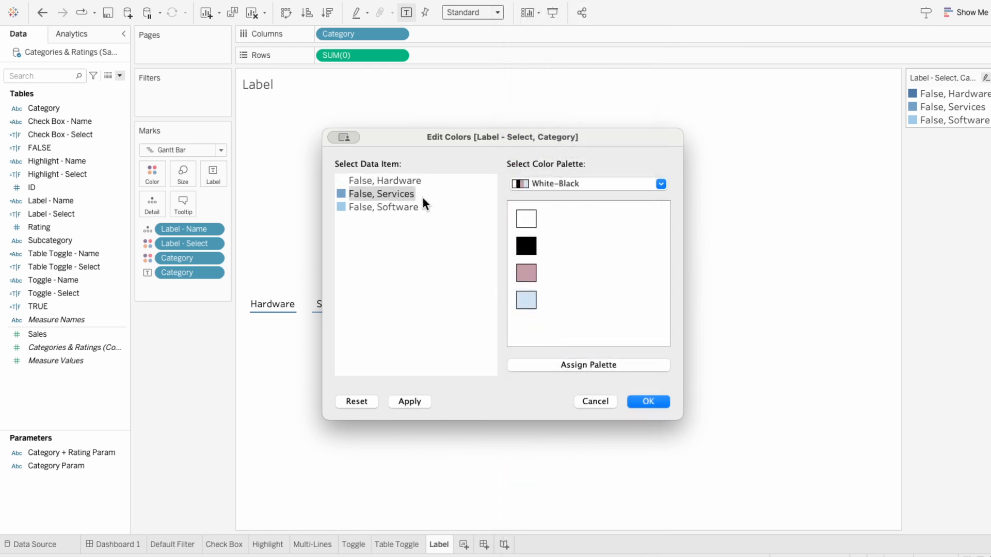
{"action": "left_click", "coordinate": [355, 205]}
{"action": "left_click", "coordinate": [523, 218]}
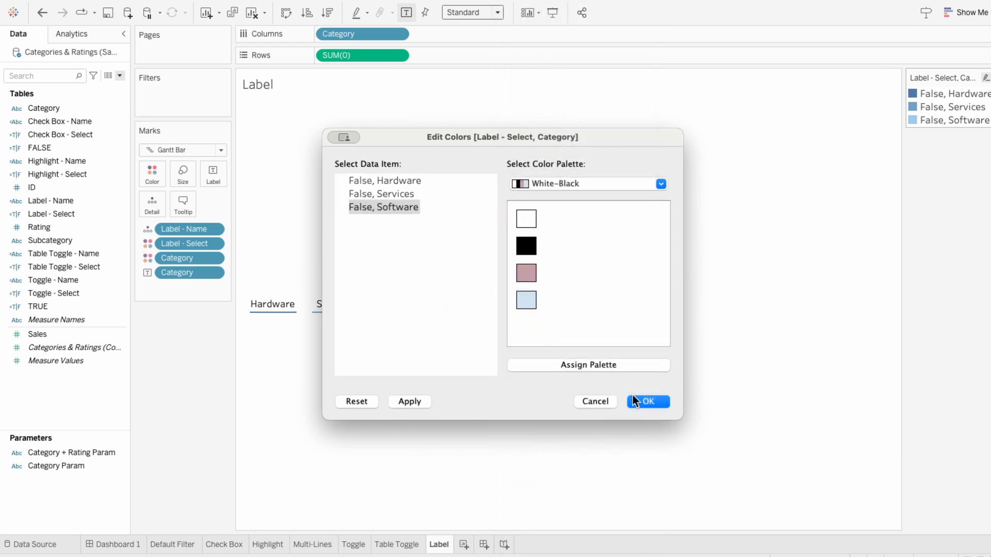
{"action": "left_click", "coordinate": [650, 401]}
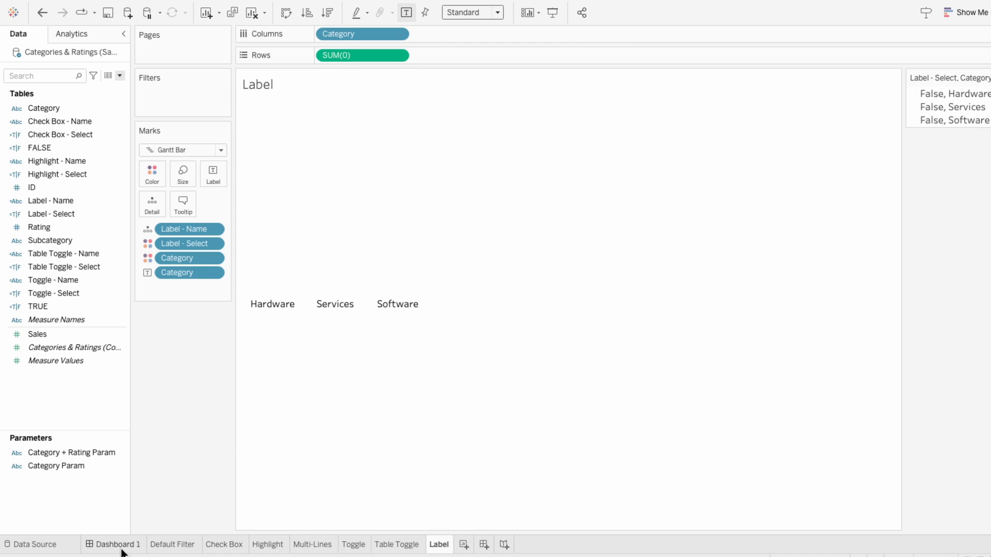
Step: Select Hardware, Services and Software in the Label filter on Dashboard 1
{"action": "left_click", "coordinate": [123, 552]}
{"action": "left_click", "coordinate": [539, 155]}
{"action": "left_click", "coordinate": [606, 150]}
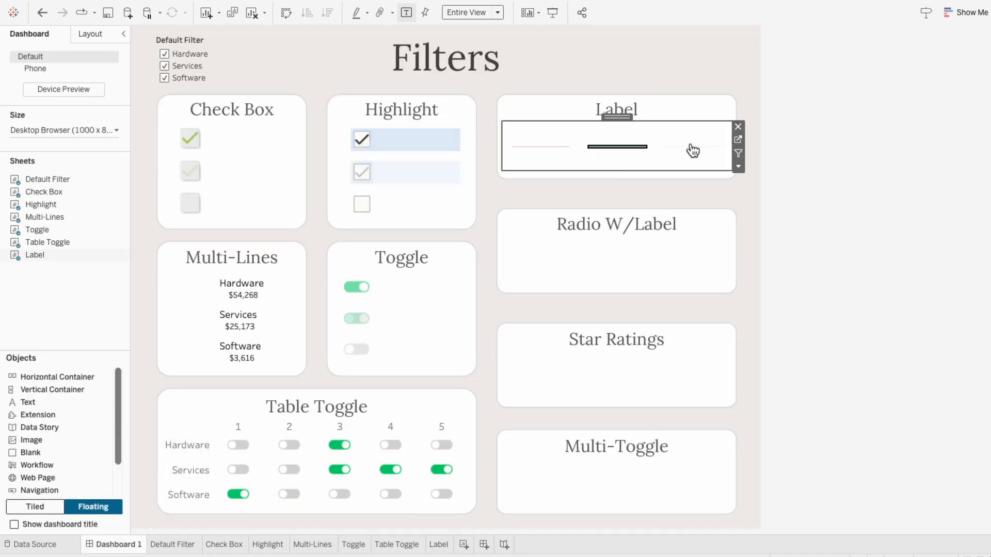
{"action": "left_click", "coordinate": [693, 149]}
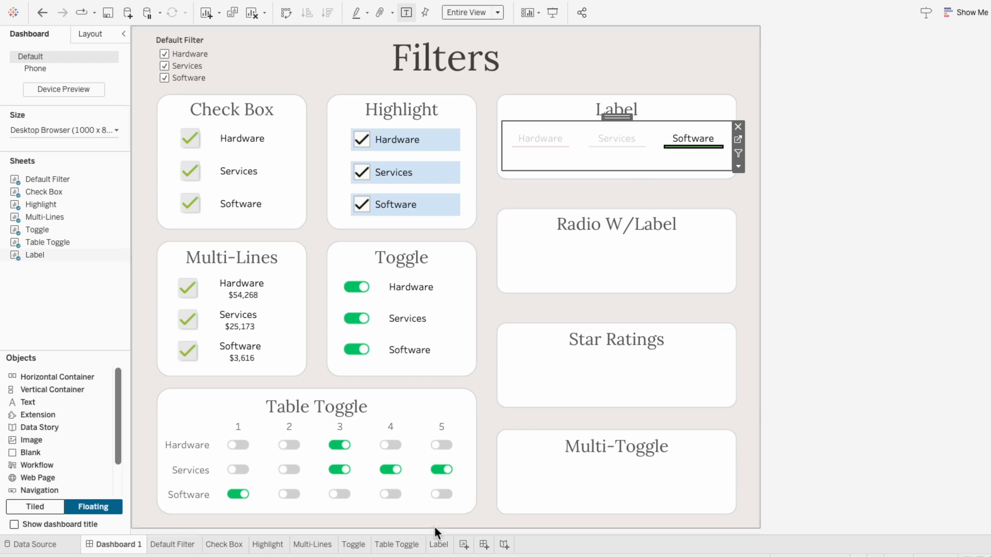
Step: Edit the Label sheet's colors and assign the pink swatch of the White-Black palette to True, Hardware
{"action": "left_click", "coordinate": [438, 545]}
{"action": "left_click", "coordinate": [985, 78]}
{"action": "left_click", "coordinate": [970, 89]}
{"action": "left_click", "coordinate": [623, 184]}
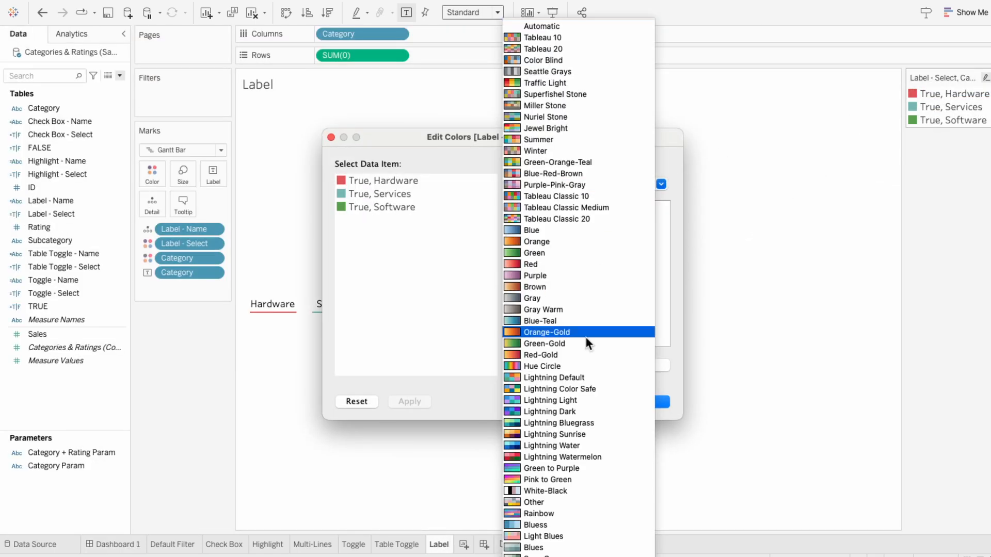
{"action": "left_click", "coordinate": [575, 490]}
{"action": "left_click", "coordinate": [379, 180]}
{"action": "left_click", "coordinate": [526, 274]}
Step: Assign a green from the Sage Greens palette to True, Services
{"action": "left_click", "coordinate": [565, 184]}
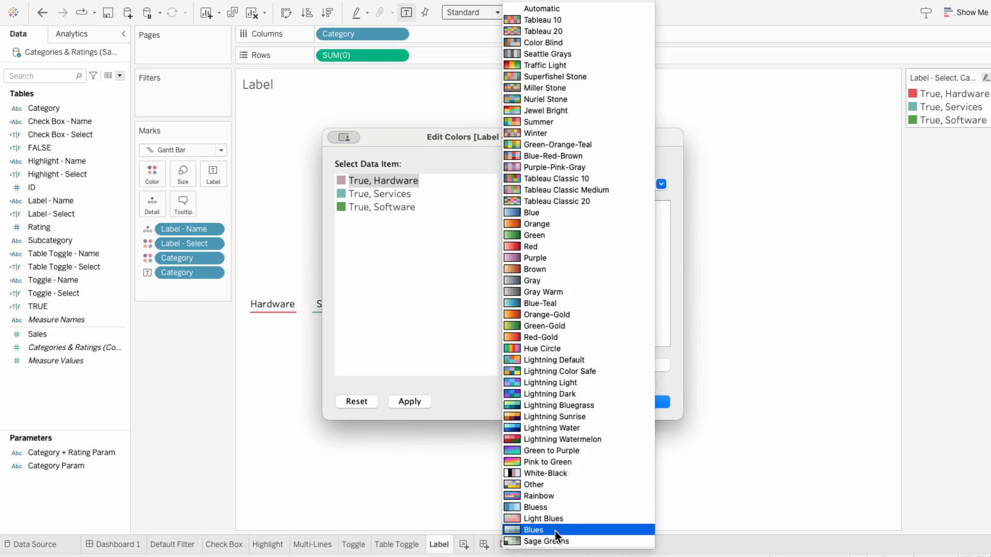
{"action": "left_click", "coordinate": [547, 542]}
{"action": "left_click", "coordinate": [379, 194]}
{"action": "left_click", "coordinate": [537, 232]}
Step: Assign the darkest first-column swatch of the Blues palette to True, Software and apply the color edits
{"action": "left_click", "coordinate": [565, 184]}
{"action": "left_click", "coordinate": [550, 509]}
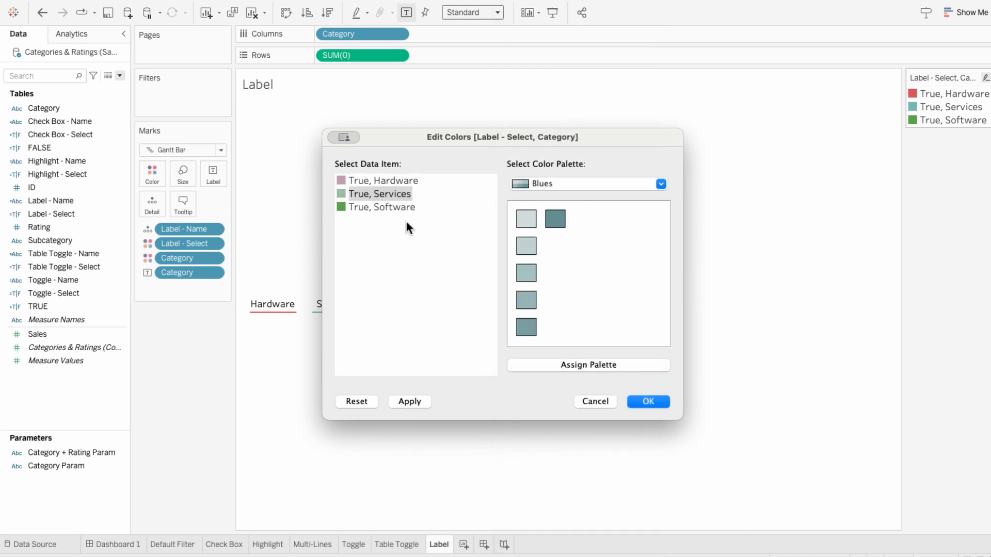
{"action": "left_click", "coordinate": [382, 207]}
{"action": "left_click", "coordinate": [532, 327]}
{"action": "left_click", "coordinate": [661, 402]}
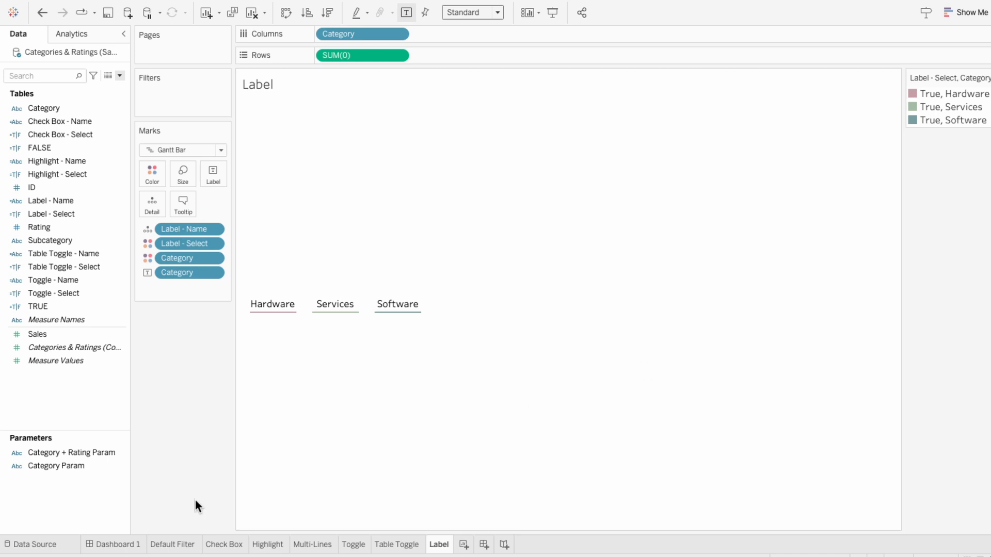
Step: Test the Label filter on Dashboard 1 by deselecting Software
{"action": "left_click", "coordinate": [130, 544]}
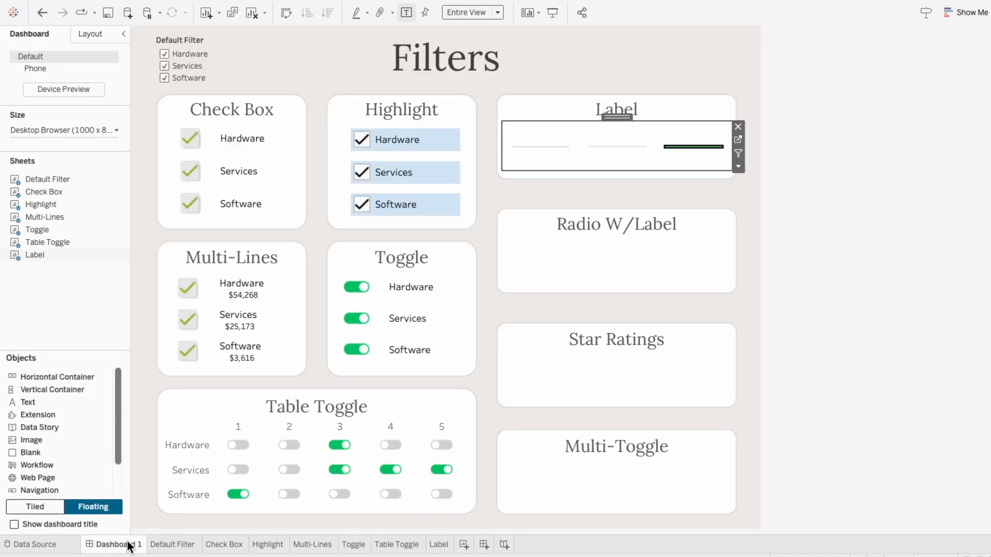
{"action": "left_click", "coordinate": [701, 146]}
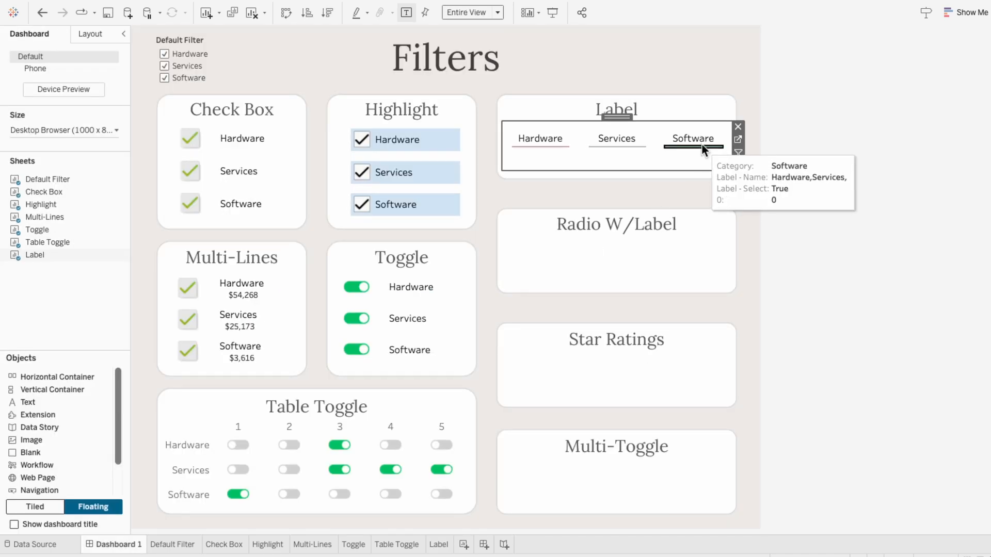
{"action": "left_click", "coordinate": [702, 146]}
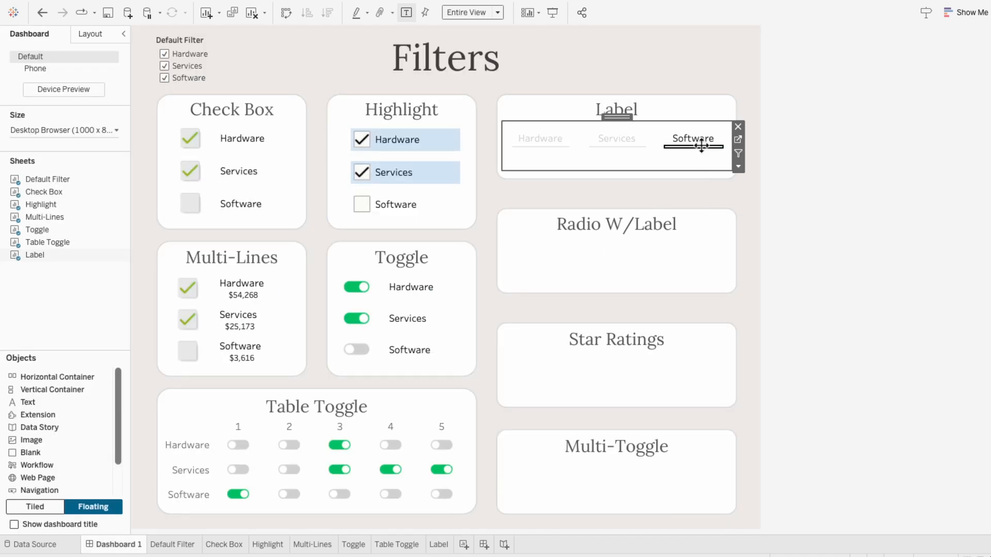
Step: Add the FALSE and TRUE fields together as detail on the Label sheet's marks
{"action": "left_click", "coordinate": [442, 545]}
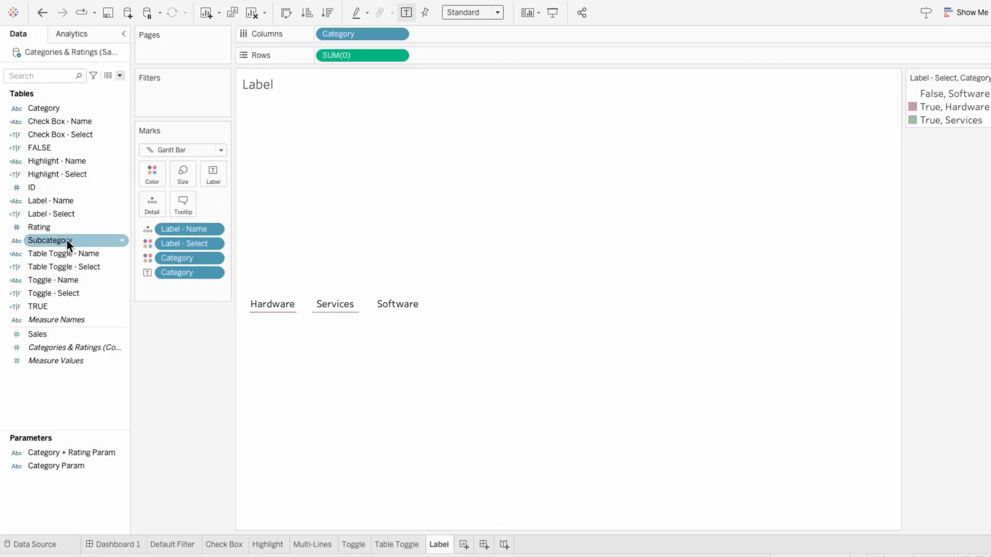
{"action": "left_click", "coordinate": [63, 148]}
{"action": "left_click", "coordinate": [51, 305], "text": "ctrl"}
{"action": "left_click_drag", "start_coordinate": [43, 305], "coordinate": [160, 290]}
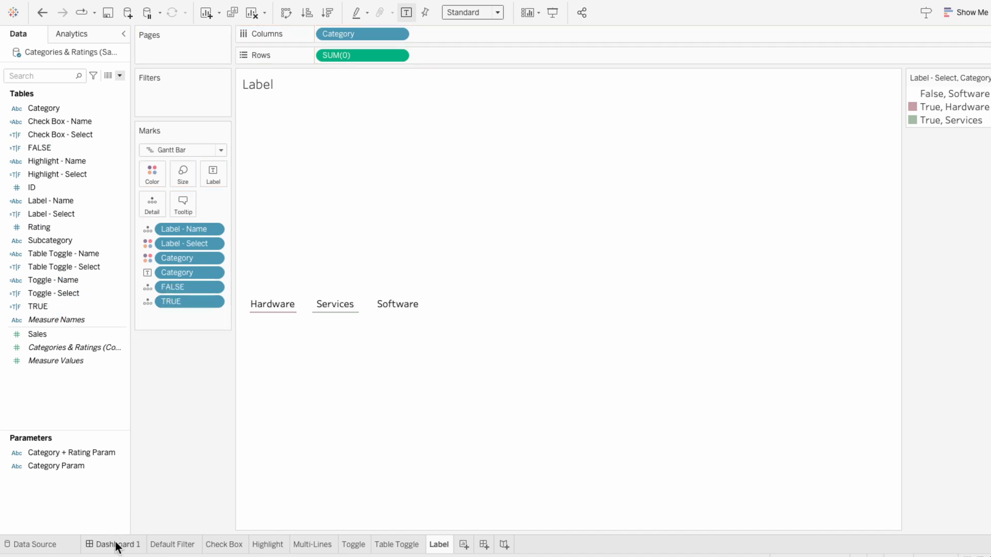
Step: Add a filter action named "Label - No High" on Dashboard 1 with only the Label sheet as its source
{"action": "left_click", "coordinate": [115, 544]}
{"action": "left_click", "coordinate": [223, 7]}
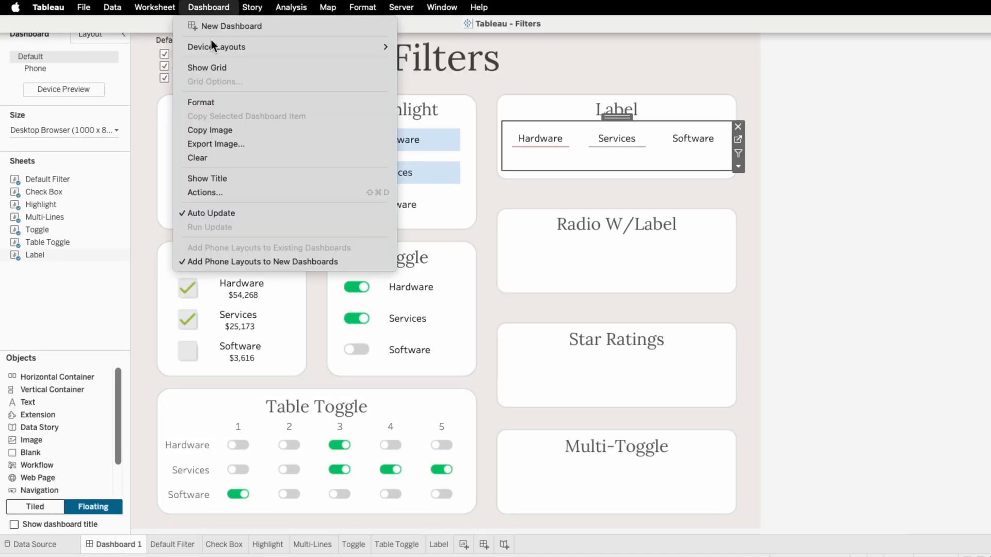
{"action": "left_click", "coordinate": [215, 191]}
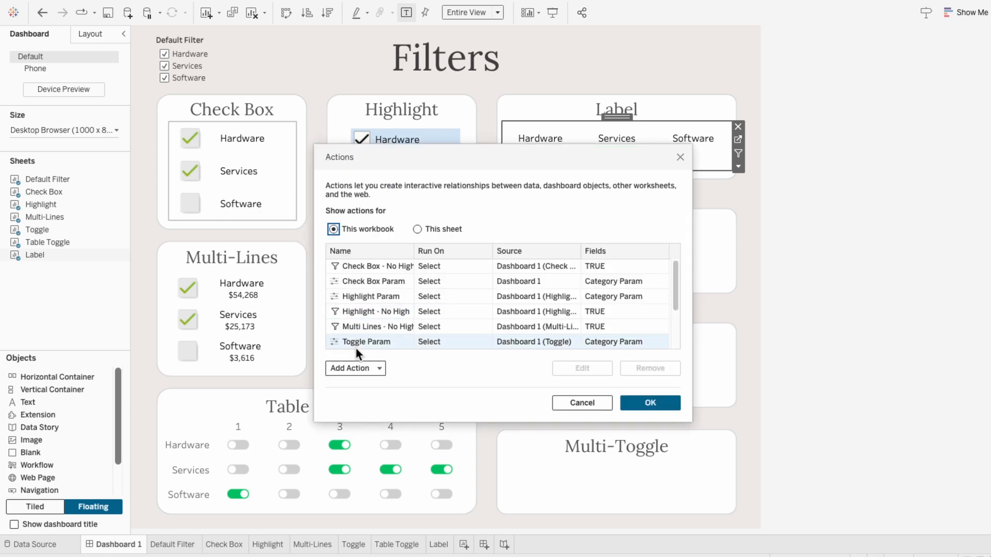
{"action": "left_click", "coordinate": [357, 367]}
{"action": "left_click", "coordinate": [376, 270]}
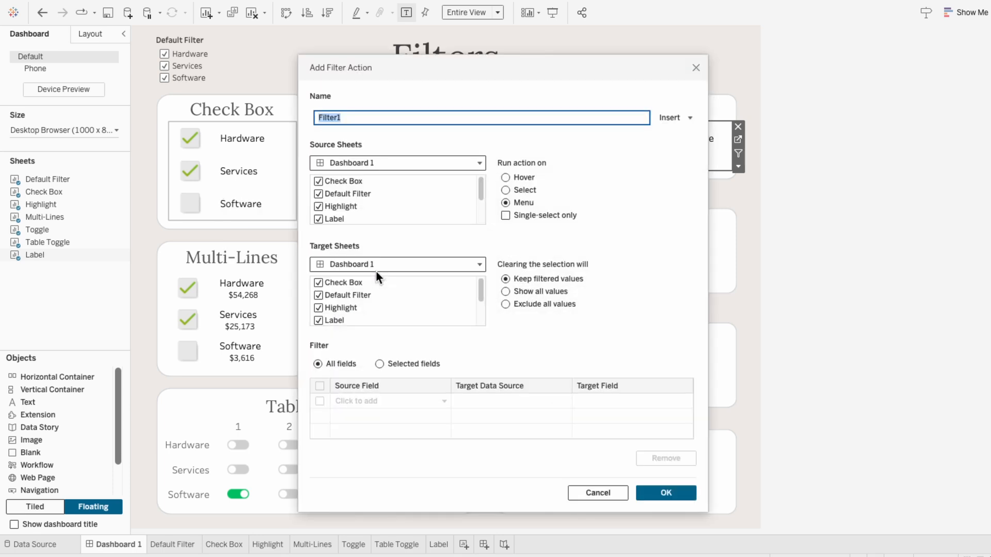
{"action": "type", "text": "Label - No High"}
{"action": "left_click", "coordinate": [319, 182]}
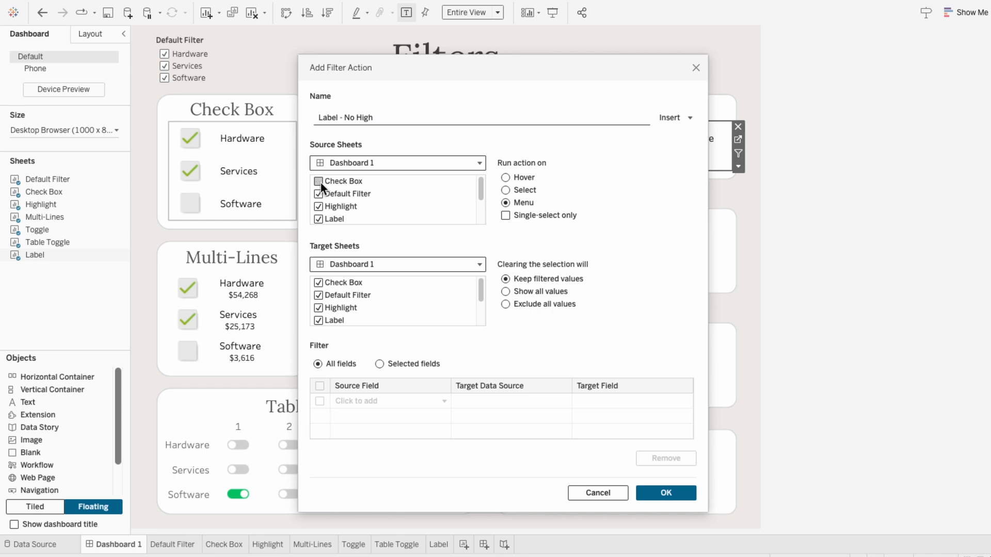
{"action": "scroll", "coordinate": [319, 204], "scroll_direction": "down", "scroll_amount": 1}
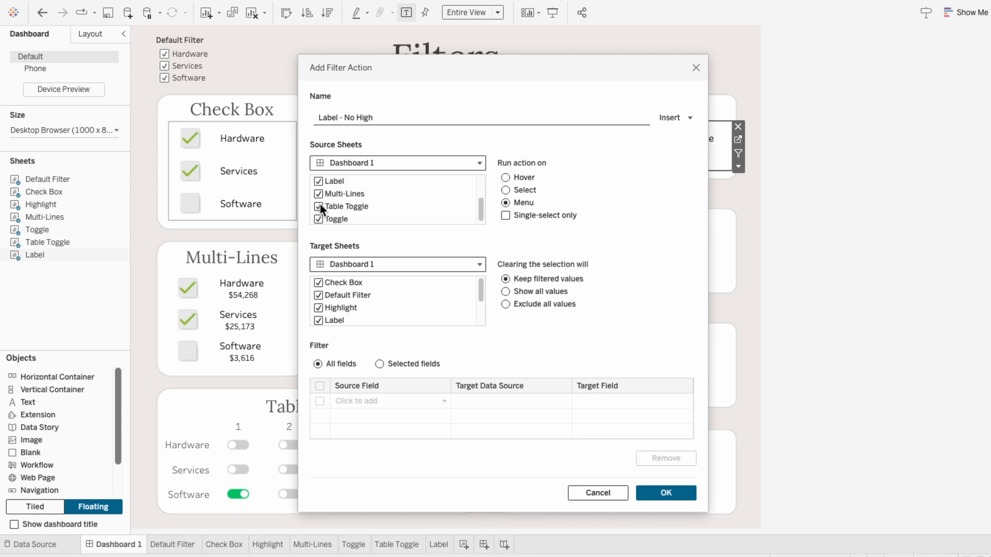
{"action": "left_click", "coordinate": [319, 219]}
Step: Target the Label worksheet, run the action on Select, and show all values when the selection is cleared
{"action": "left_click", "coordinate": [338, 265]}
{"action": "left_click", "coordinate": [355, 354]}
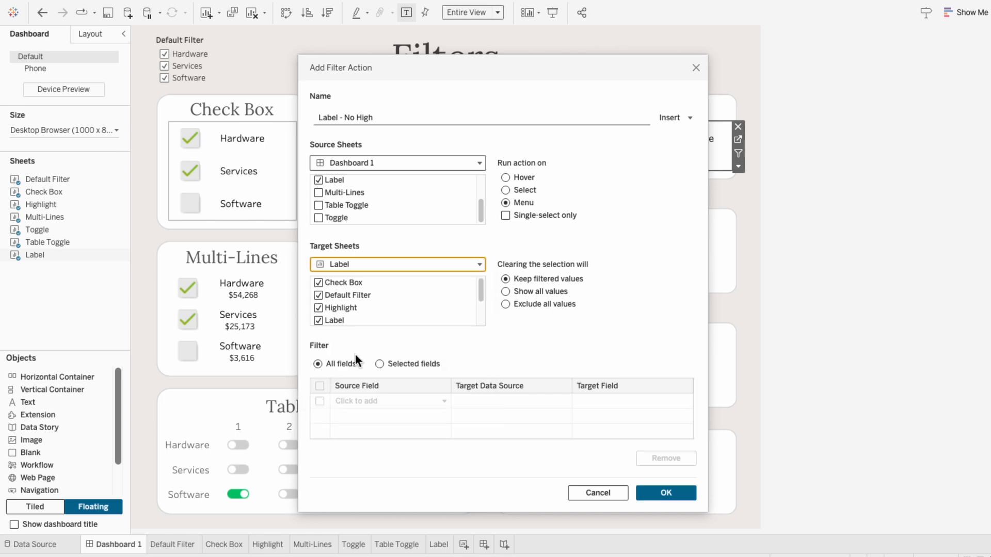
{"action": "left_click", "coordinate": [535, 190]}
{"action": "left_click", "coordinate": [536, 290]}
Step: Map source field TRUE to target field FALSE under selected fields, save the action, and test it on Software in the Label filter
{"action": "left_click", "coordinate": [380, 364]}
{"action": "left_click", "coordinate": [386, 397]}
{"action": "type", "text": "tr"}
{"action": "left_click", "coordinate": [382, 362]}
{"action": "left_click", "coordinate": [609, 404]}
{"action": "type", "text": "fa"}
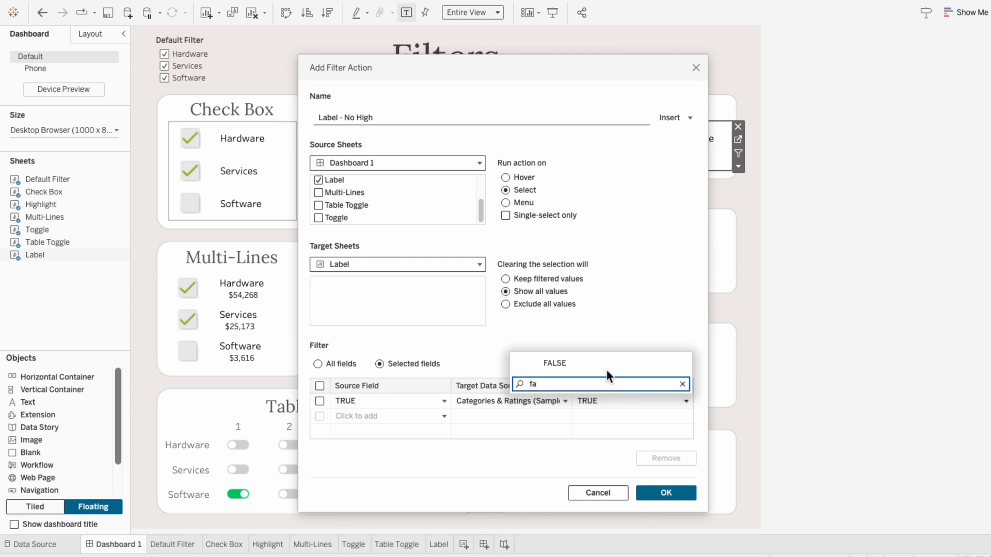
{"action": "left_click", "coordinate": [607, 367]}
{"action": "left_click", "coordinate": [658, 491]}
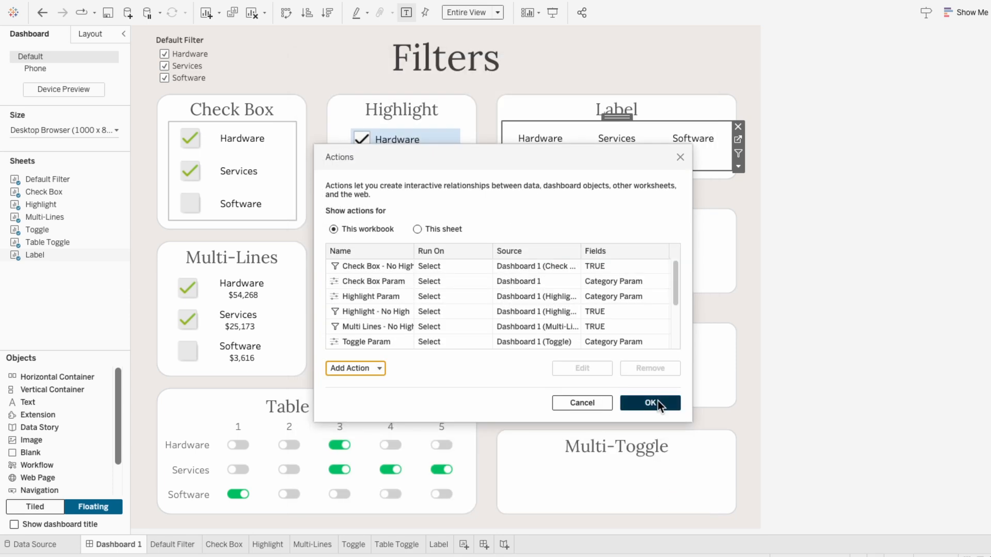
{"action": "left_click", "coordinate": [658, 399]}
{"action": "left_click", "coordinate": [701, 149]}
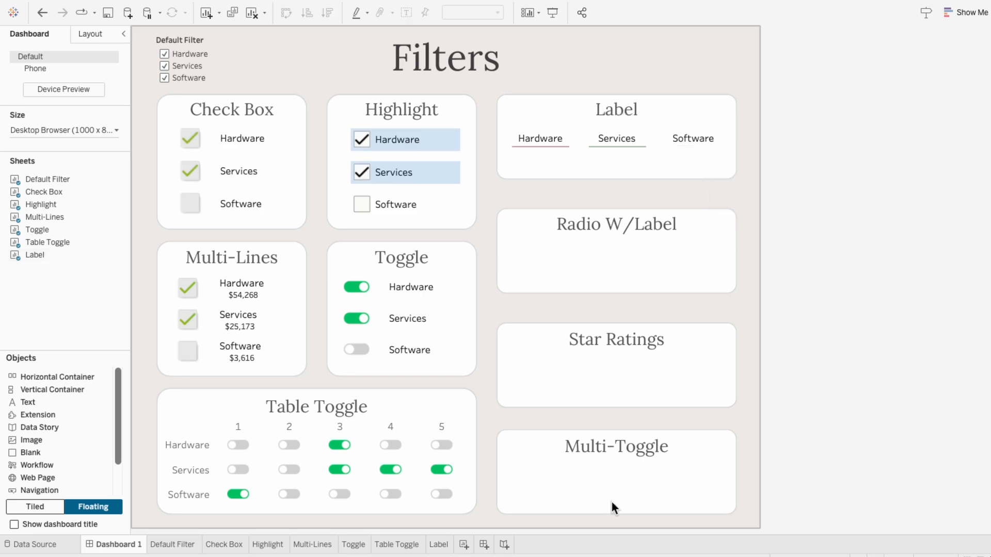
Step: Duplicate the Label sheet and rename the copy Radio
{"action": "right_click", "coordinate": [446, 546]}
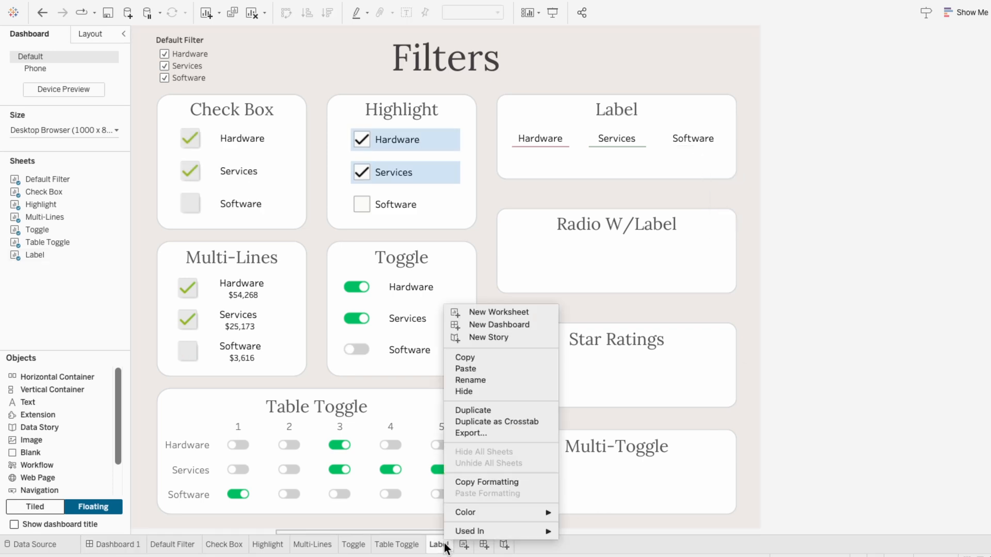
{"action": "left_click", "coordinate": [485, 410]}
{"action": "double_click", "coordinate": [466, 544]}
{"action": "type", "text": "Radio"}
{"action": "key", "text": "Return"}
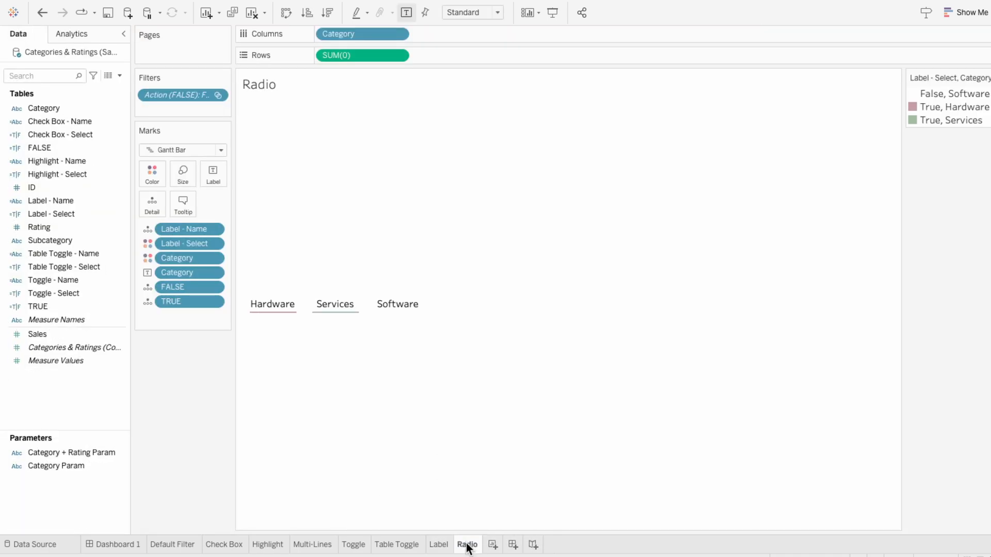
Step: Add a second 0 measure to Rows on the Radio sheet and set the mark type of all marks to Shape
{"action": "double_click", "coordinate": [419, 55]}
{"action": "type", "text": "0"}
{"action": "key", "text": "Return"}
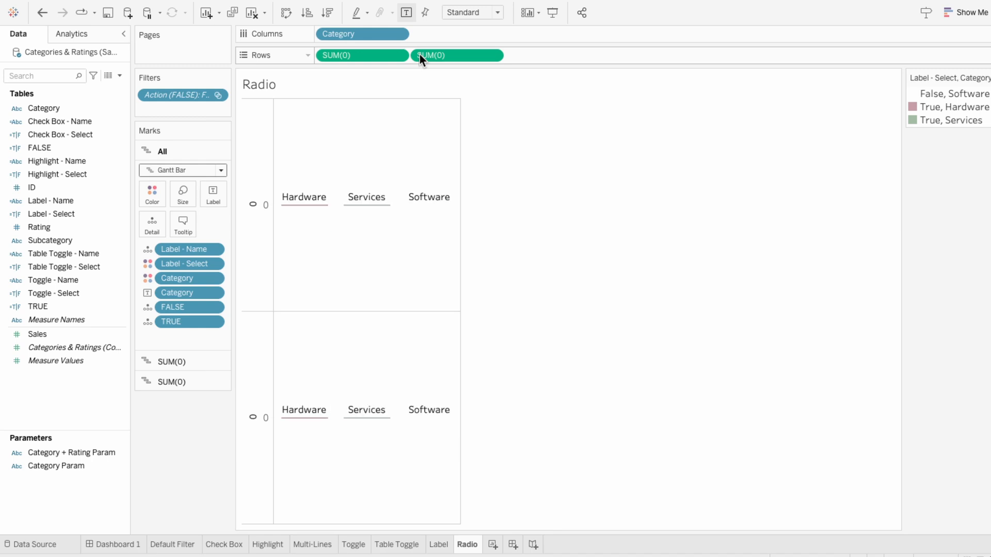
{"action": "left_click", "coordinate": [209, 171]}
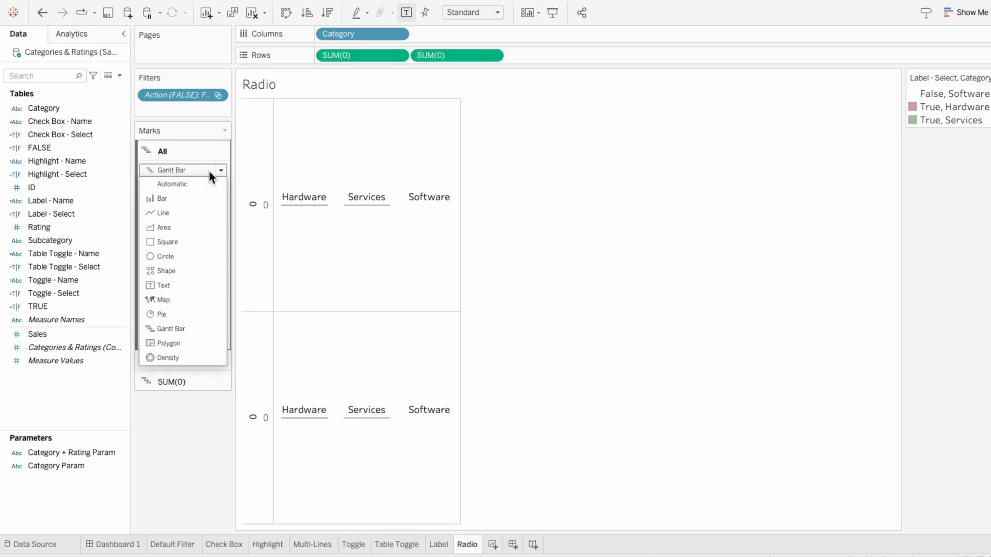
{"action": "left_click", "coordinate": [203, 265]}
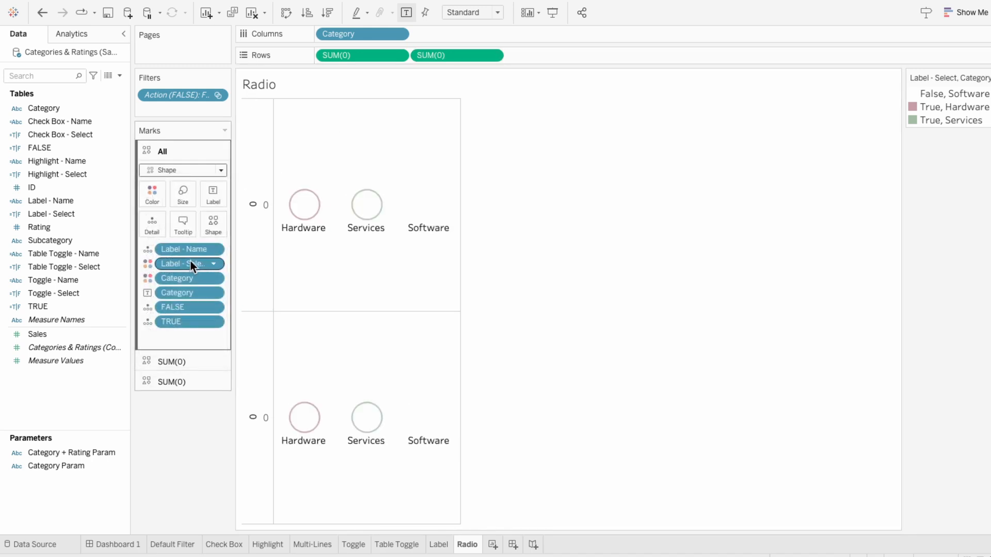
Step: Remove Label - Select and both Category fields from the first SUM(0) marks, and give them the open ring shape from the Ratings palette
{"action": "left_click", "coordinate": [174, 361]}
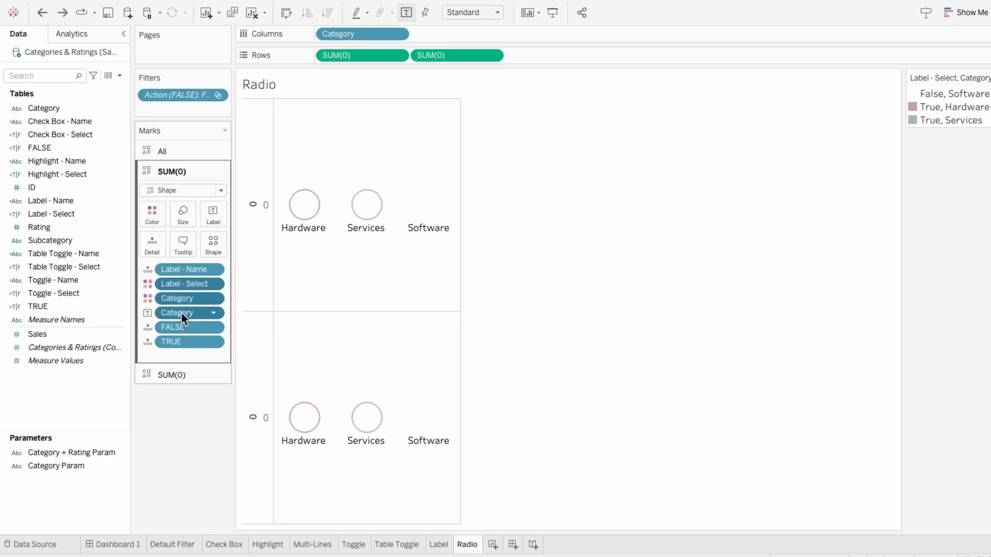
{"action": "key", "text": "Delete"}
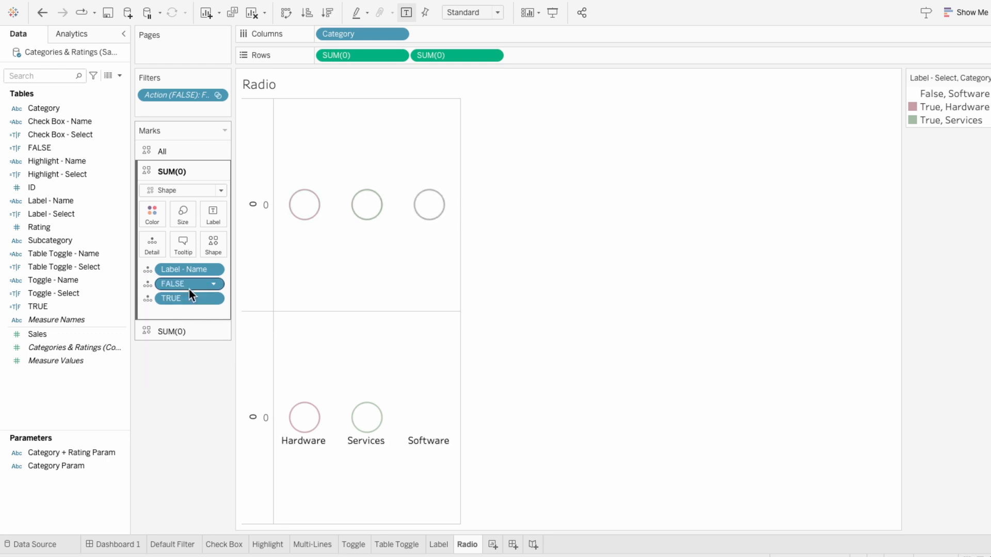
{"action": "left_click", "coordinate": [212, 246]}
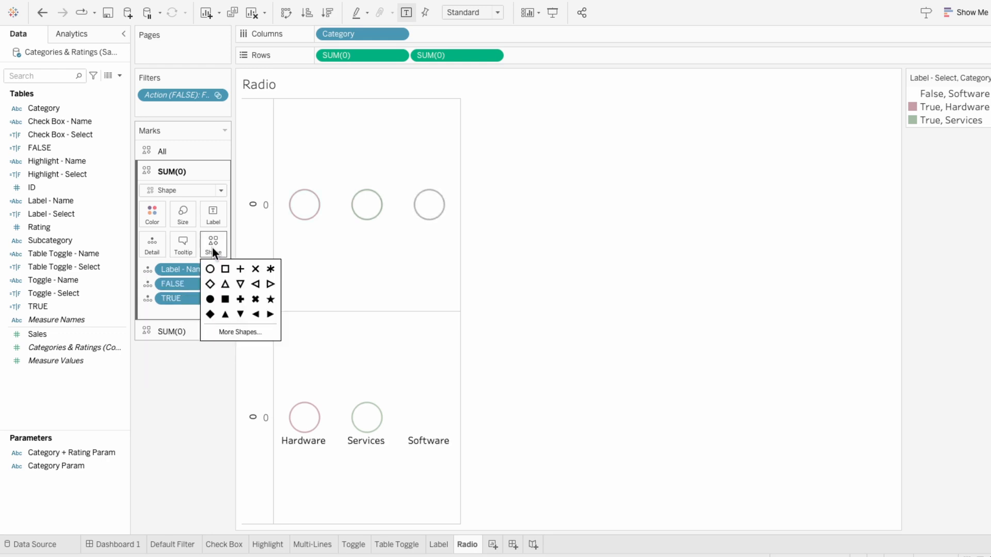
{"action": "left_click", "coordinate": [213, 331]}
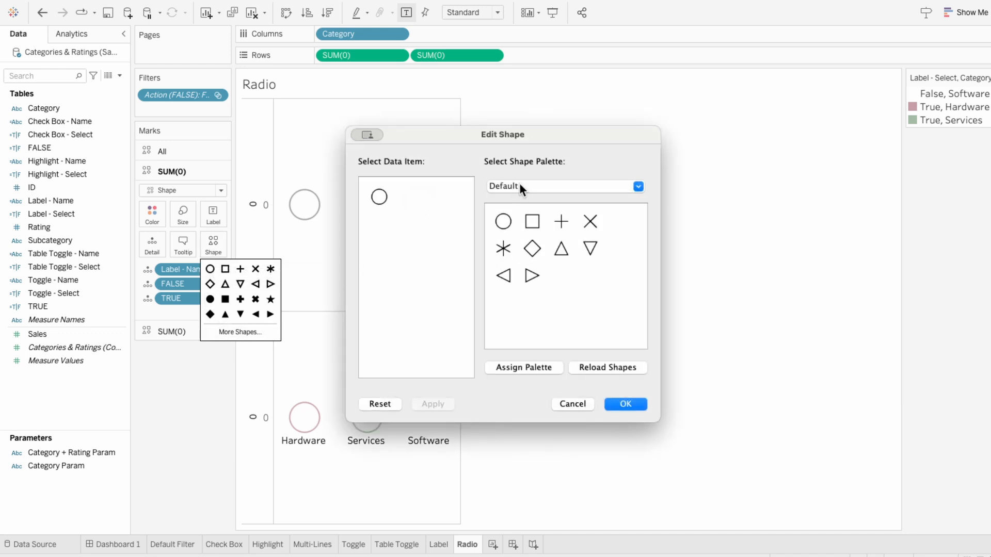
{"action": "left_click", "coordinate": [519, 184]}
{"action": "left_click", "coordinate": [519, 310]}
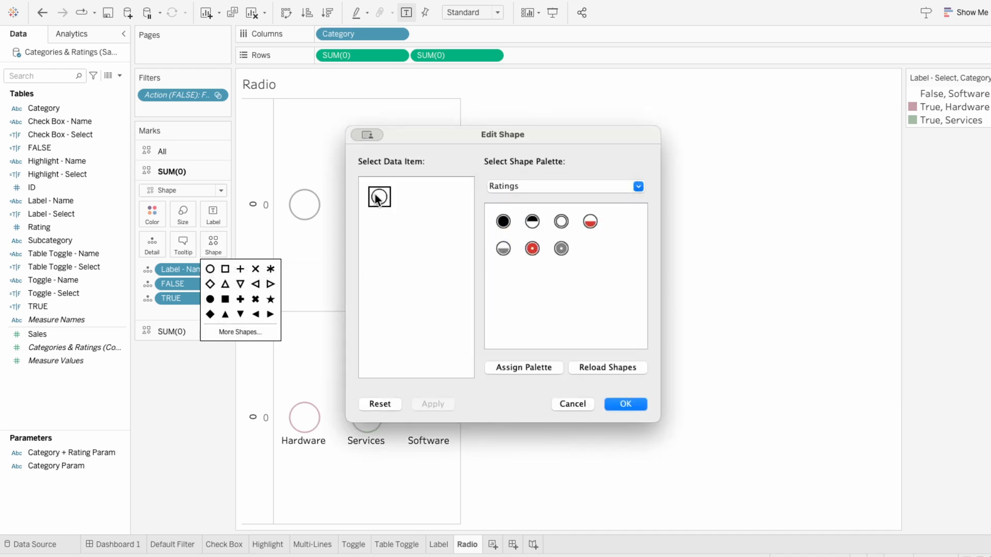
{"action": "left_click", "coordinate": [560, 220]}
{"action": "left_click", "coordinate": [625, 404]}
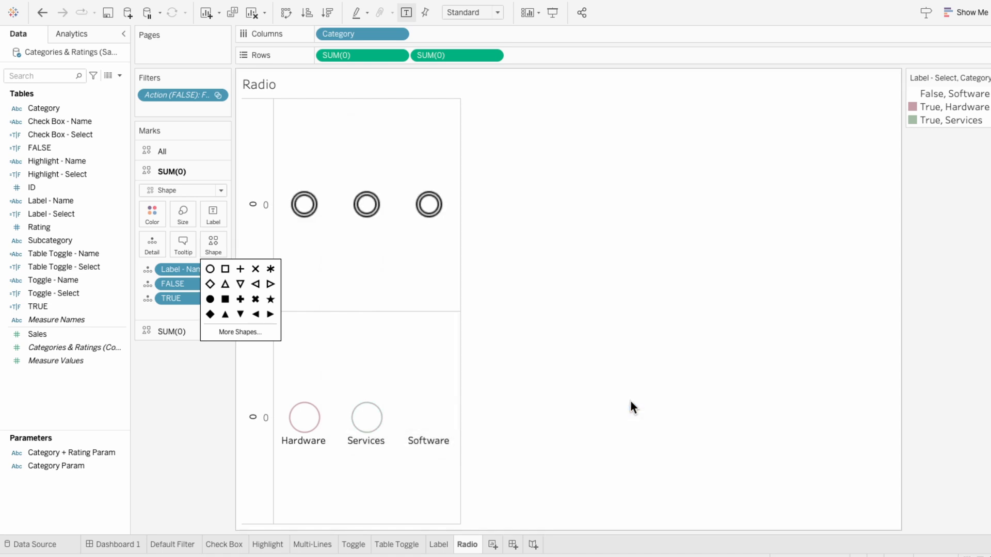
Step: Remove the Category label from the second SUM(0) marks and change their shape to a filled circle
{"action": "left_click", "coordinate": [178, 330]}
{"action": "left_click", "coordinate": [172, 332]}
{"action": "key", "text": "Delete"}
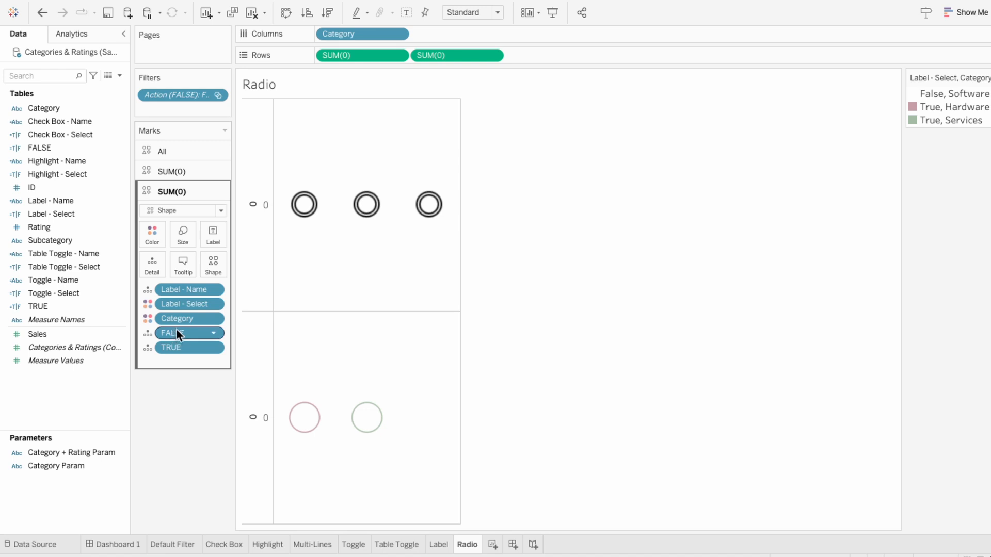
{"action": "left_click", "coordinate": [214, 262]}
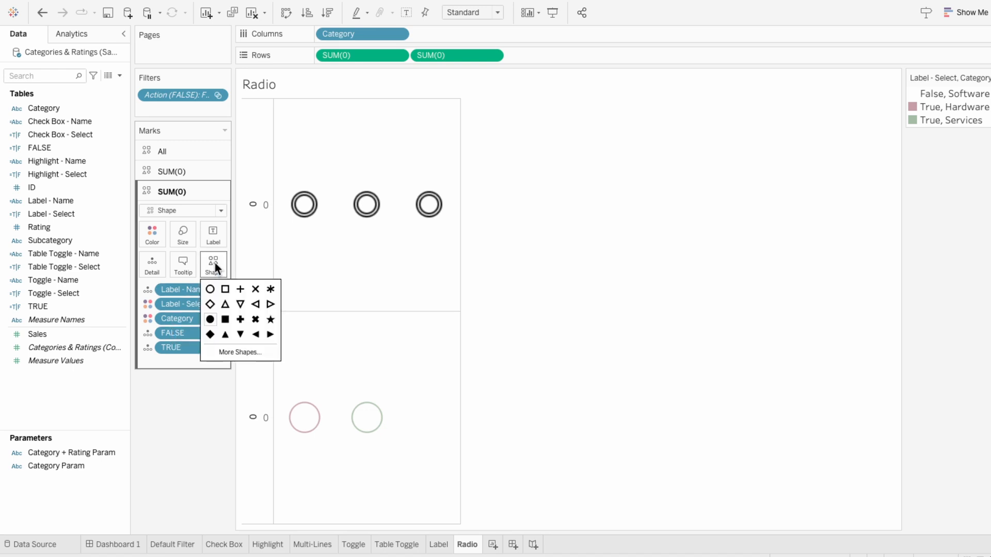
{"action": "left_click", "coordinate": [210, 319]}
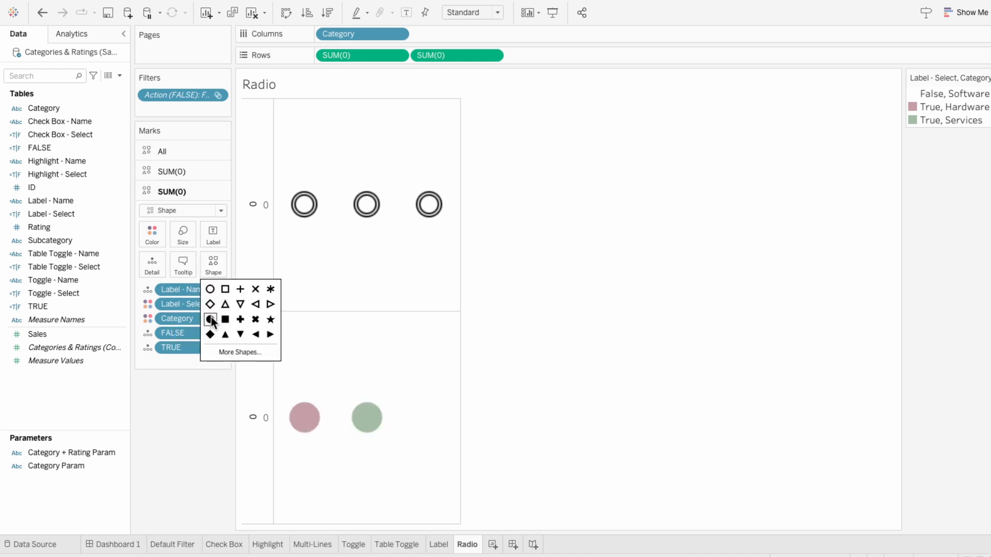
Step: Combine the two SUM(0) measures into a dual axis and synchronize the axes
{"action": "left_click", "coordinate": [470, 59]}
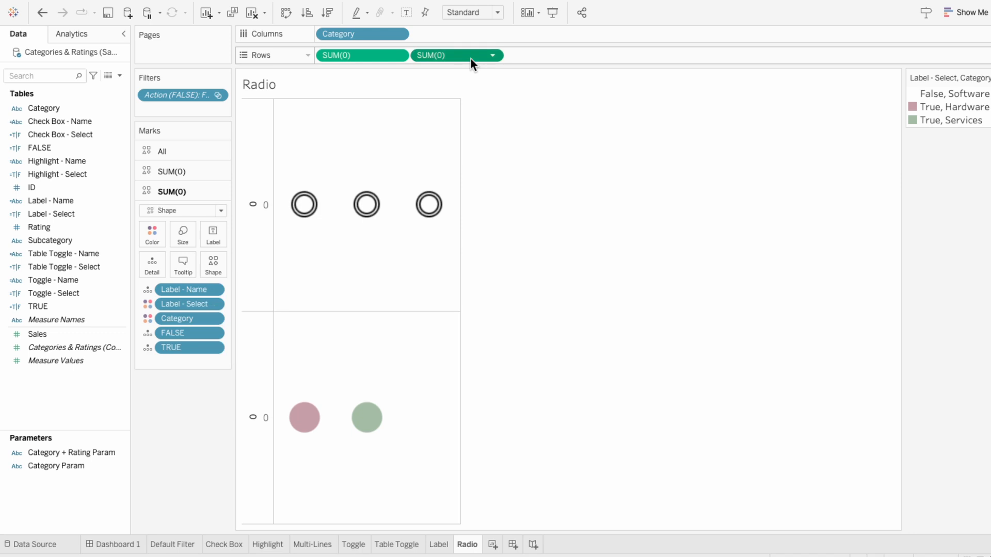
{"action": "right_click", "coordinate": [470, 58]}
{"action": "left_click", "coordinate": [492, 227]}
{"action": "right_click", "coordinate": [470, 225]}
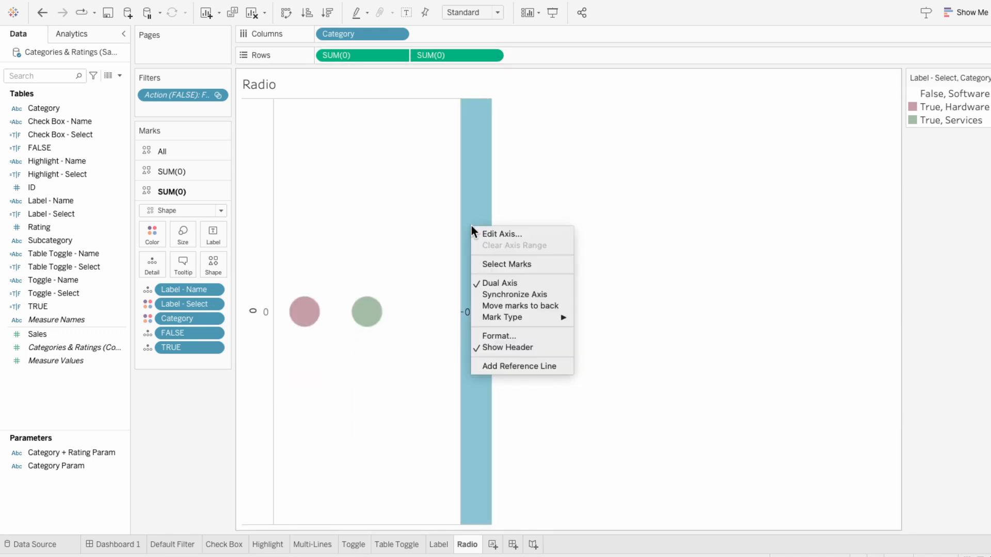
{"action": "left_click", "coordinate": [485, 294]}
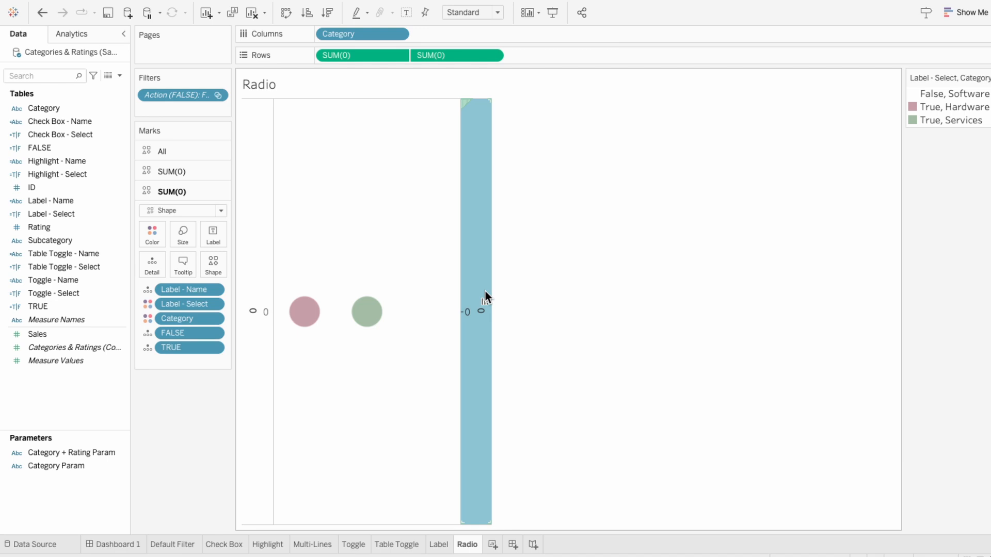
Step: Shrink the filled circles of the second SUM(0) marks to fit inside the rings
{"action": "left_click", "coordinate": [184, 235]}
{"action": "left_click", "coordinate": [197, 262]}
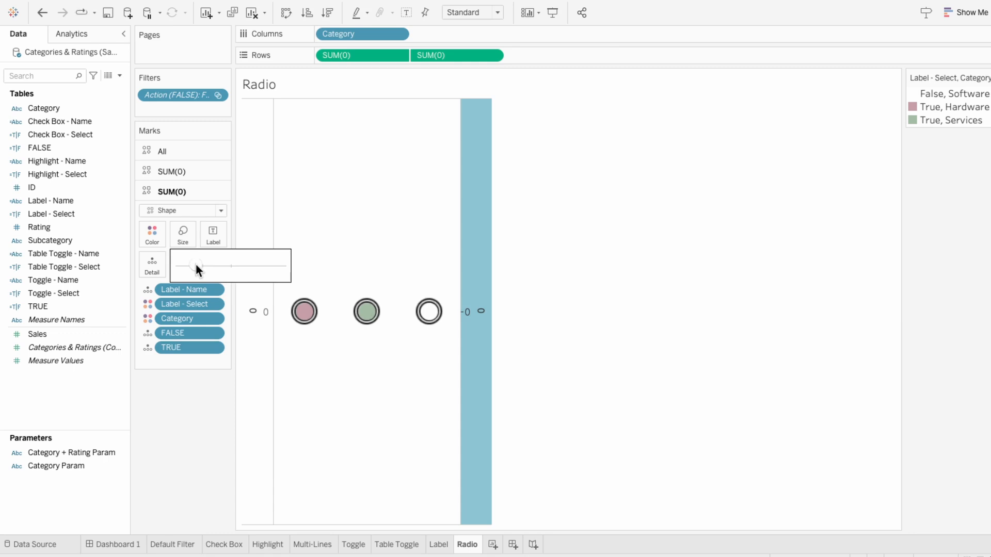
{"action": "left_click", "coordinate": [477, 259]}
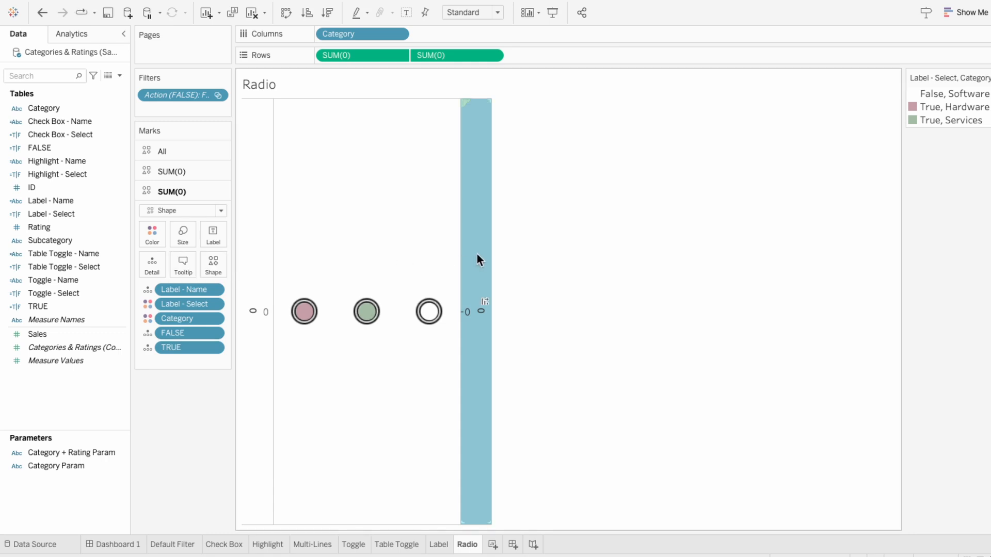
Step: Hide the SUM(0) axis headers on the Radio sheet and set the row and column divider pane borders to None
{"action": "right_click", "coordinate": [478, 246]}
{"action": "left_click", "coordinate": [500, 364]}
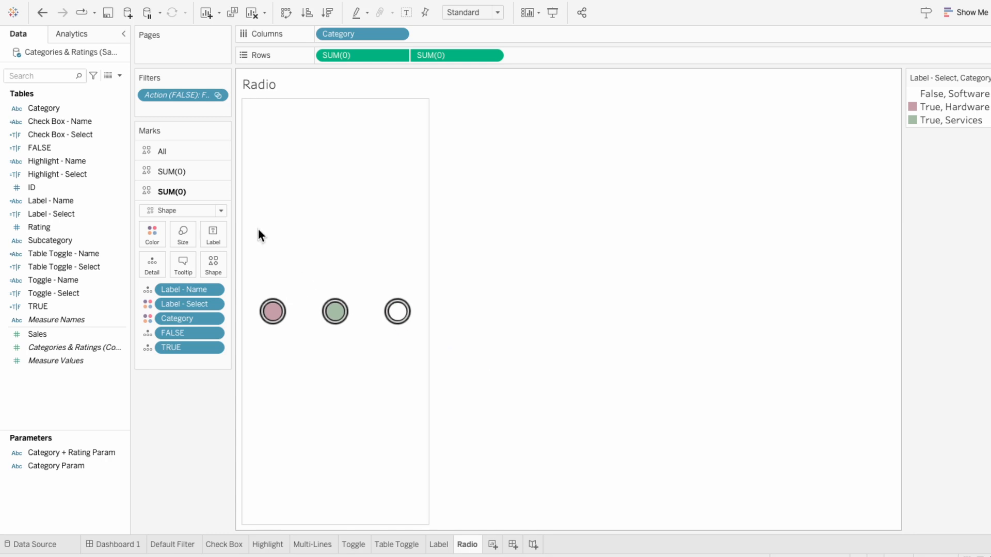
{"action": "right_click", "coordinate": [258, 226]}
{"action": "left_click", "coordinate": [275, 270]}
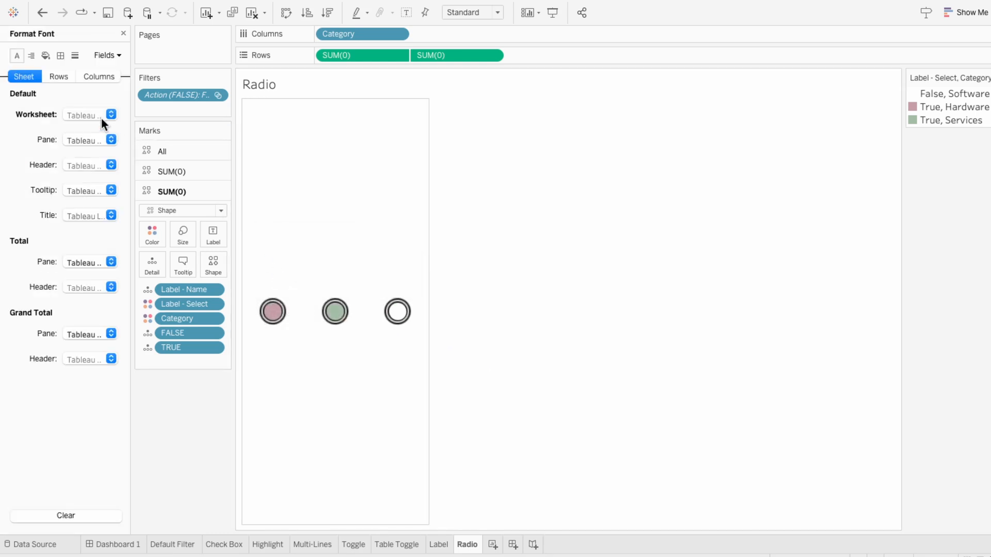
{"action": "left_click", "coordinate": [60, 56]}
{"action": "left_click", "coordinate": [88, 353]}
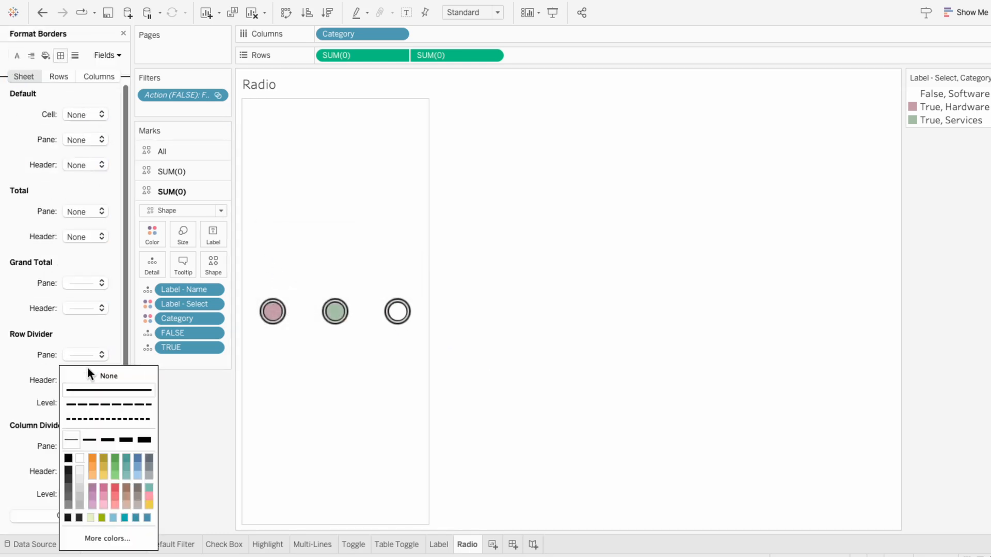
{"action": "left_click", "coordinate": [103, 376]}
{"action": "left_click", "coordinate": [92, 446]}
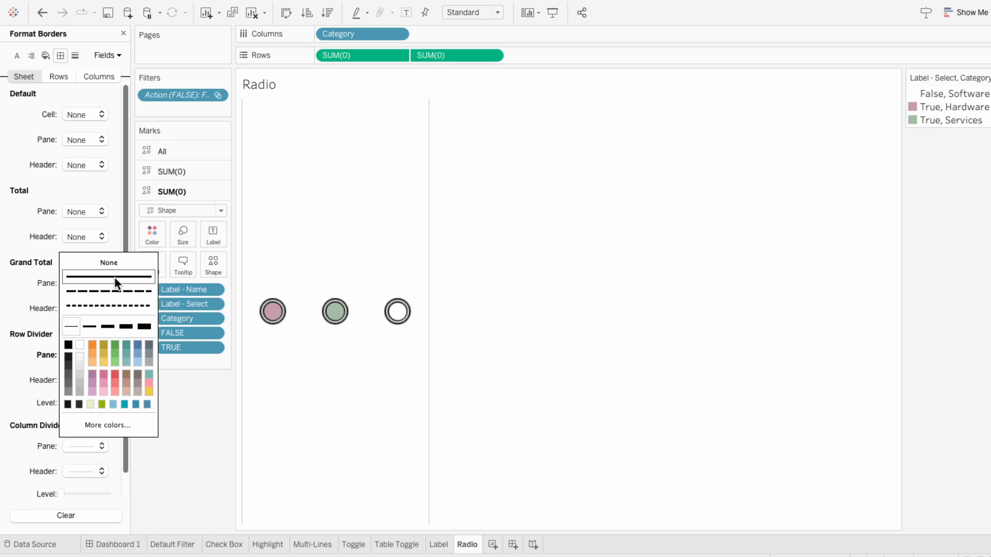
{"action": "left_click", "coordinate": [112, 264]}
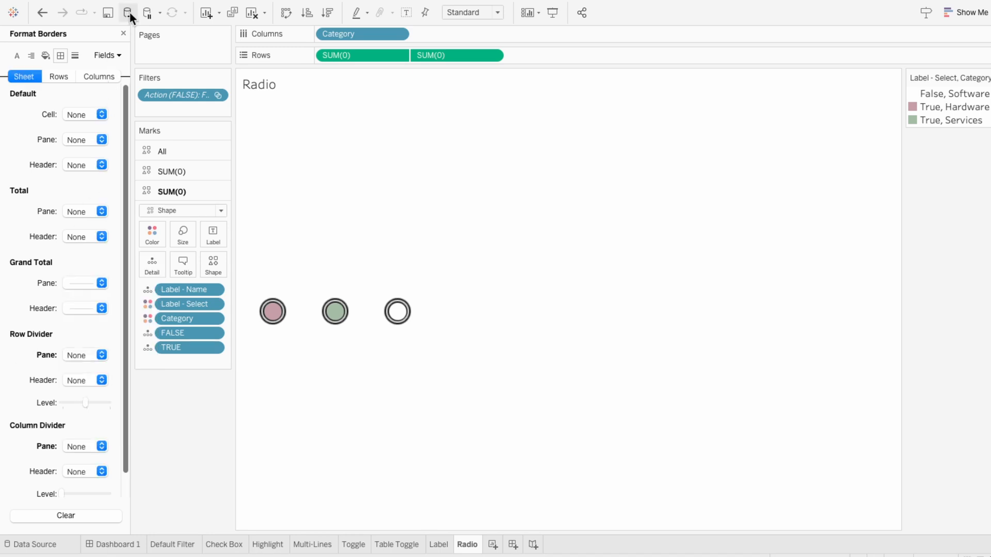
{"action": "left_click", "coordinate": [123, 33]}
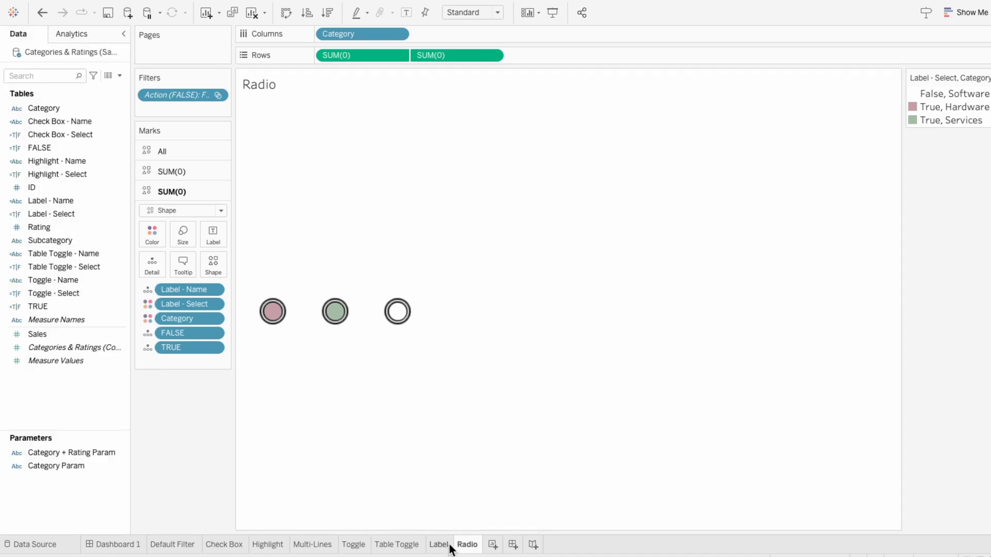
Step: Duplicate the Radio sheet and rename the copy W/Label
{"action": "right_click", "coordinate": [466, 545]}
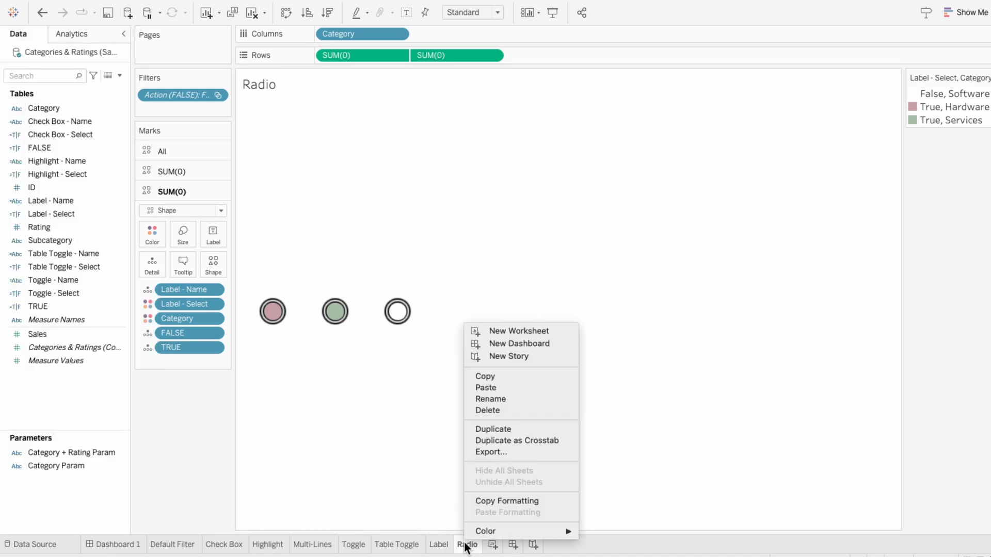
{"action": "left_click", "coordinate": [497, 428]}
{"action": "double_click", "coordinate": [499, 544]}
{"action": "type", "text": "W/Label"}
{"action": "key", "text": "Return"}
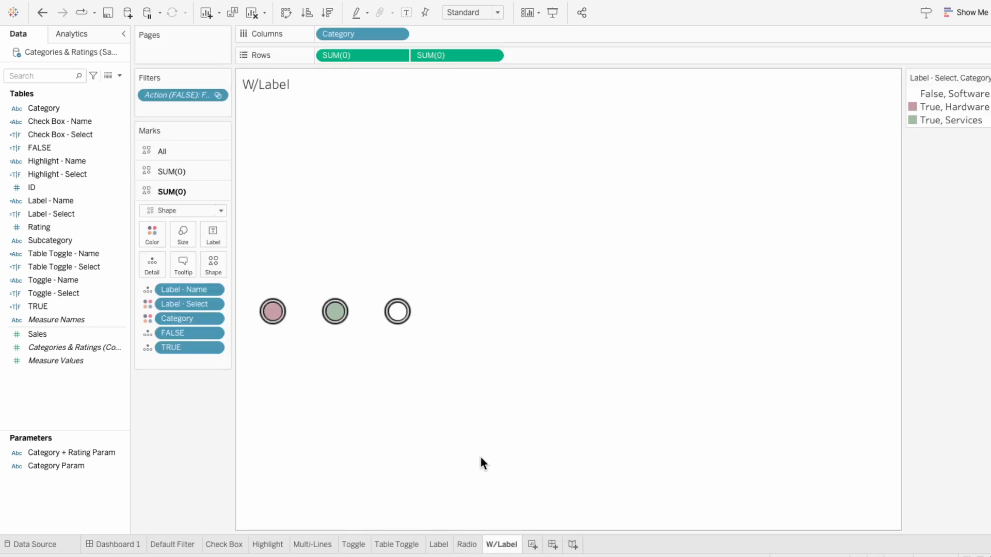
Step: Add Measure Values to Columns after Category and remove both SUM(0) measures from Rows
{"action": "left_click_drag", "start_coordinate": [60, 356], "coordinate": [460, 33]}
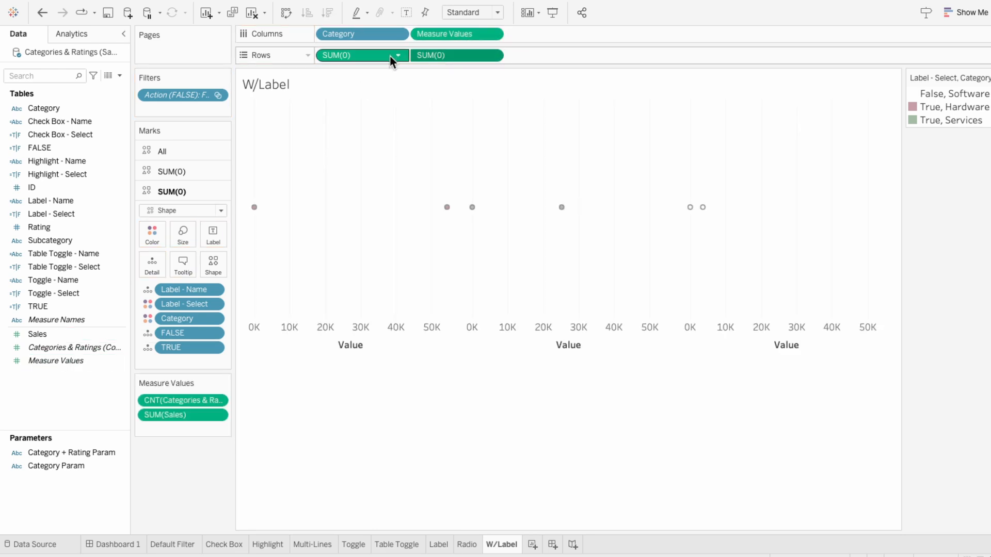
{"action": "key", "text": "Delete"}
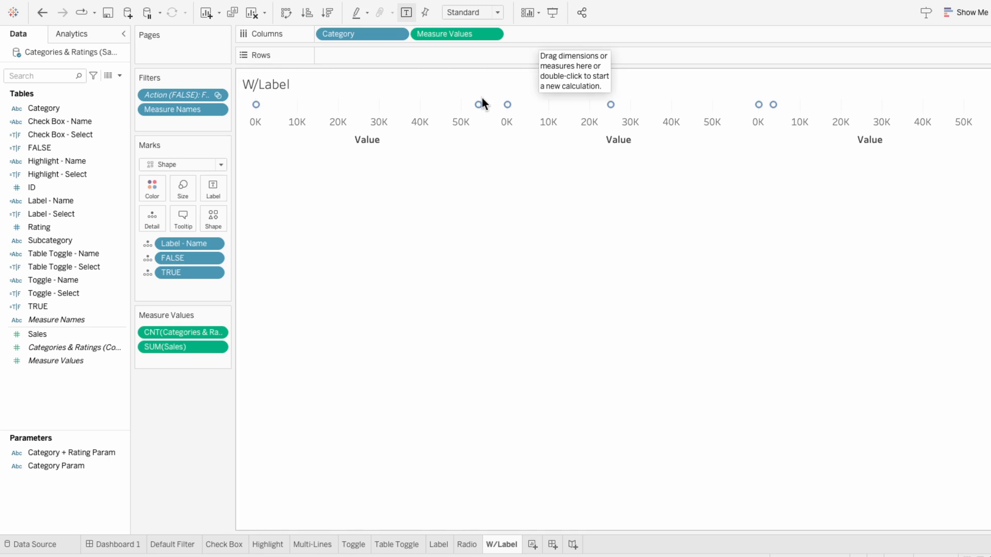
{"action": "mouse_move", "coordinate": [480, 106]}
{"action": "mouse_move", "coordinate": [261, 105]}
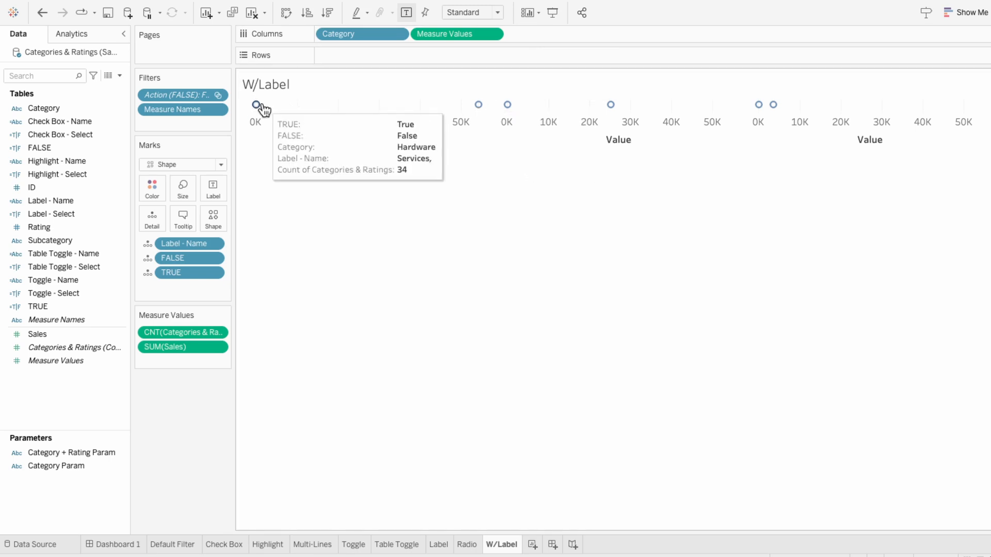
Step: Add the ad-hoc calculation MIN(10) to Columns after Measure Values
{"action": "double_click", "coordinate": [527, 36]}
{"action": "type", "text": "M"}
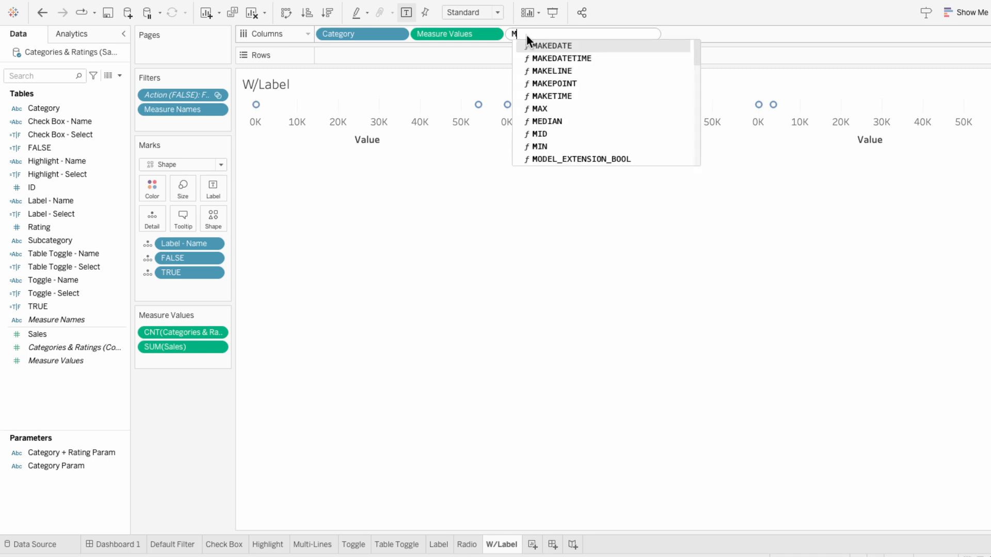
{"action": "type", "text": "IN(10)"}
{"action": "key", "text": "Return"}
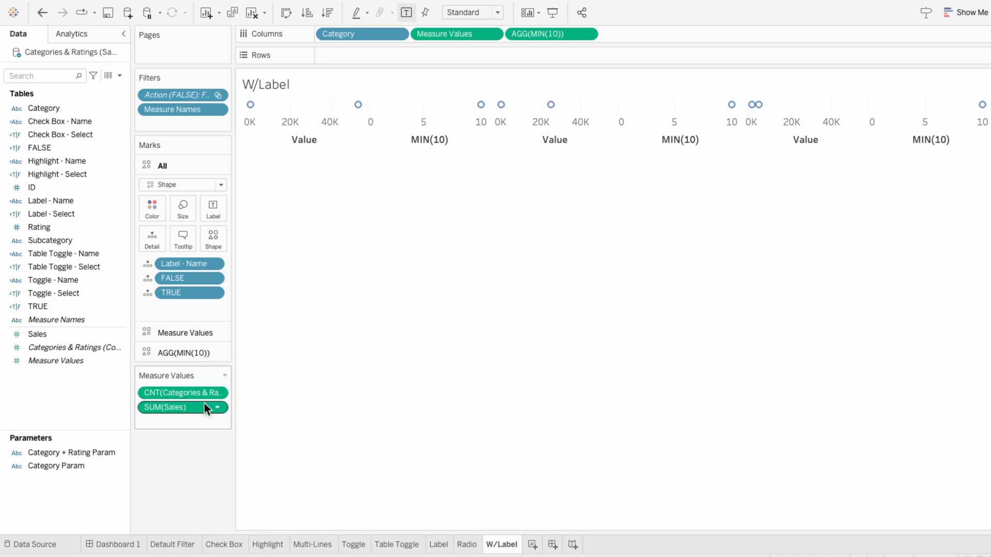
Step: Replace the Categories & Ratings count and SUM(Sales) in Measure Values with the calculations MIN(0) and MIN(20)
{"action": "double_click", "coordinate": [205, 420]}
{"action": "type", "text": "MIN(0)"}
{"action": "key", "text": "Return"}
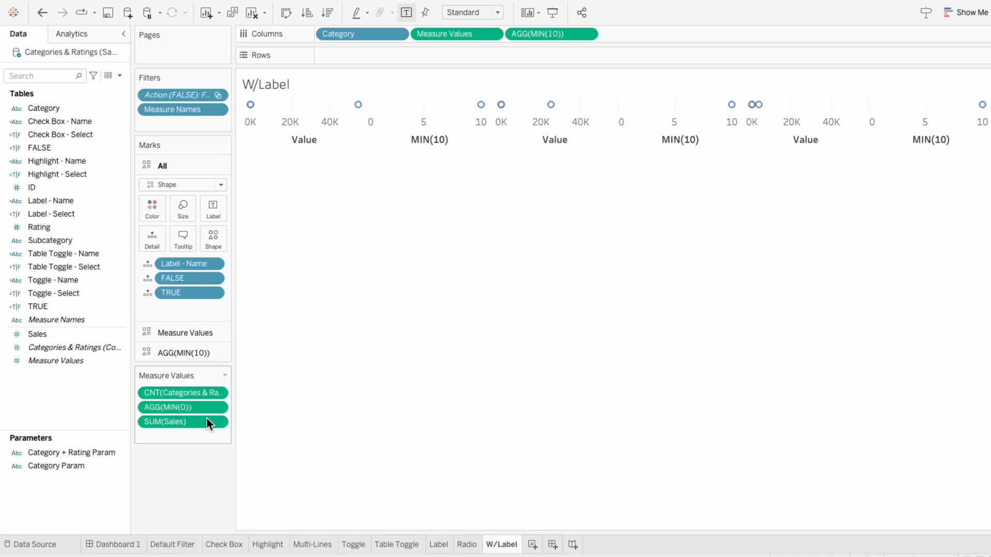
{"action": "double_click", "coordinate": [200, 433]}
{"action": "type", "text": "MIN"}
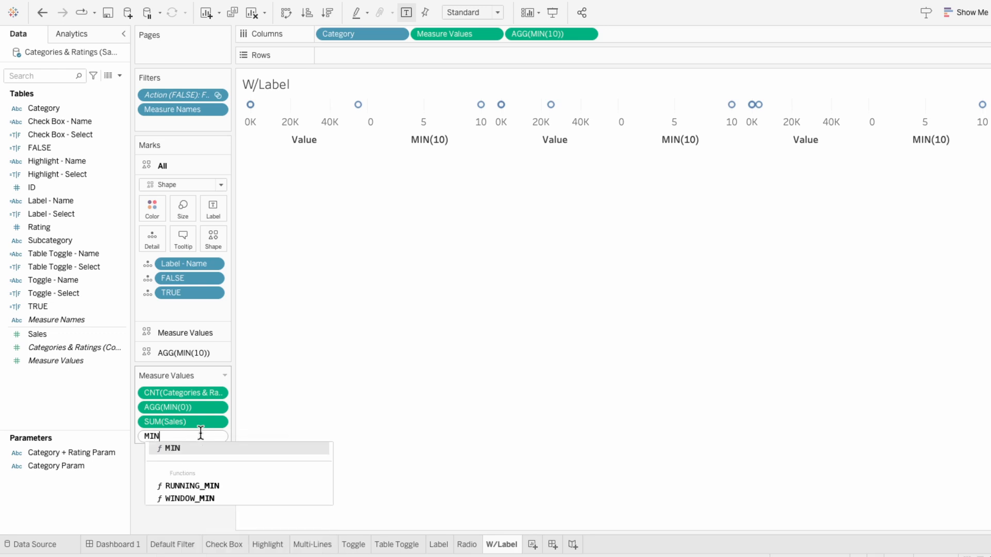
{"action": "type", "text": "(20)"}
{"action": "key", "text": "Return"}
{"action": "left_click", "coordinate": [200, 436]}
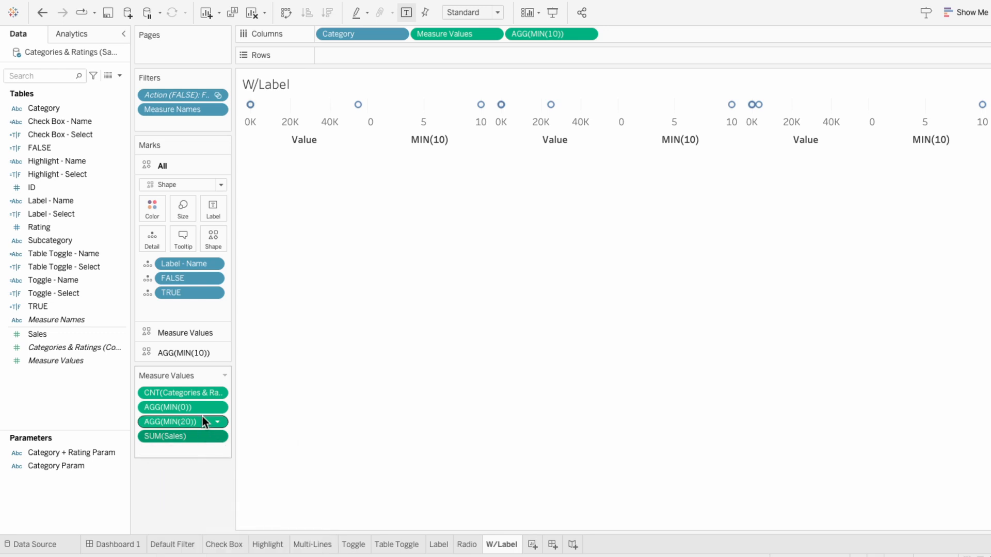
{"action": "key", "text": "Delete"}
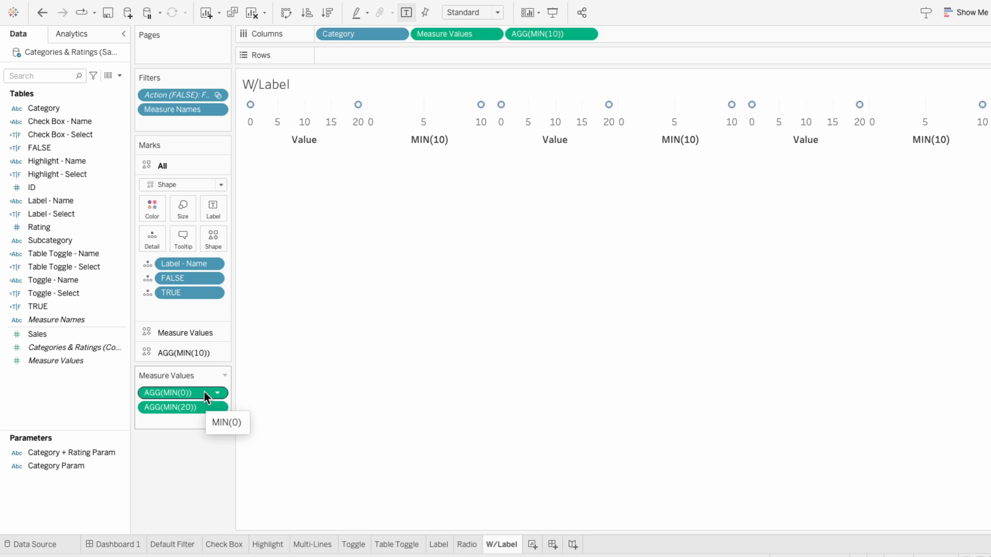
Step: Change the mark type of Measure Values to Line
{"action": "left_click", "coordinate": [185, 334]}
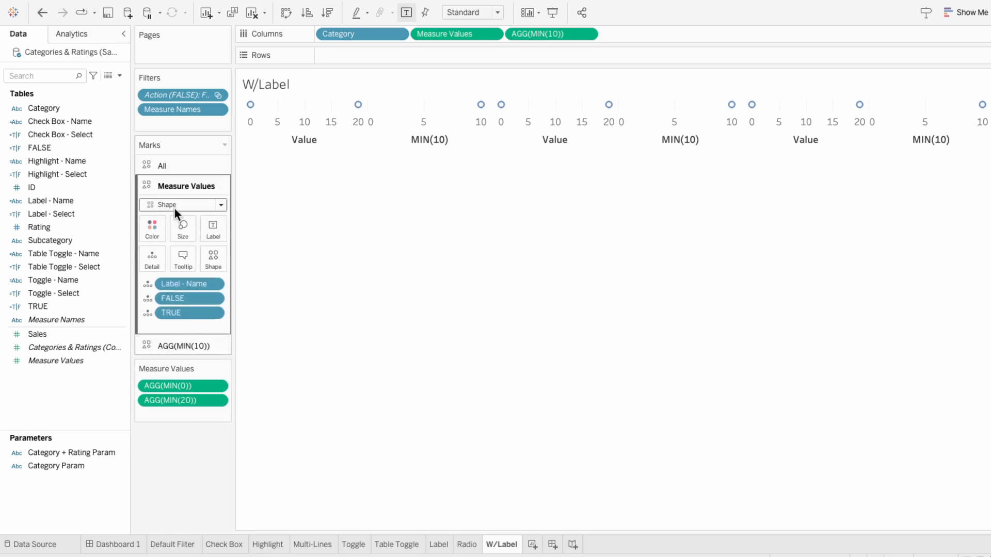
{"action": "left_click", "coordinate": [174, 206]}
{"action": "left_click", "coordinate": [172, 243]}
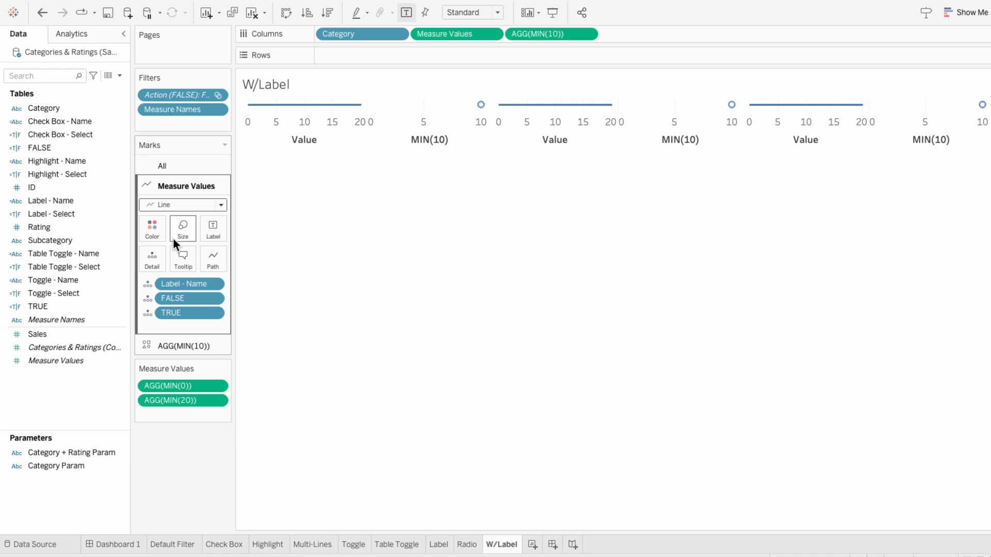
Step: Color the Measure Values lines by Label - Select, Measure Names and Category
{"action": "left_click_drag", "start_coordinate": [86, 215], "coordinate": [191, 326]}
{"action": "left_click", "coordinate": [148, 328]}
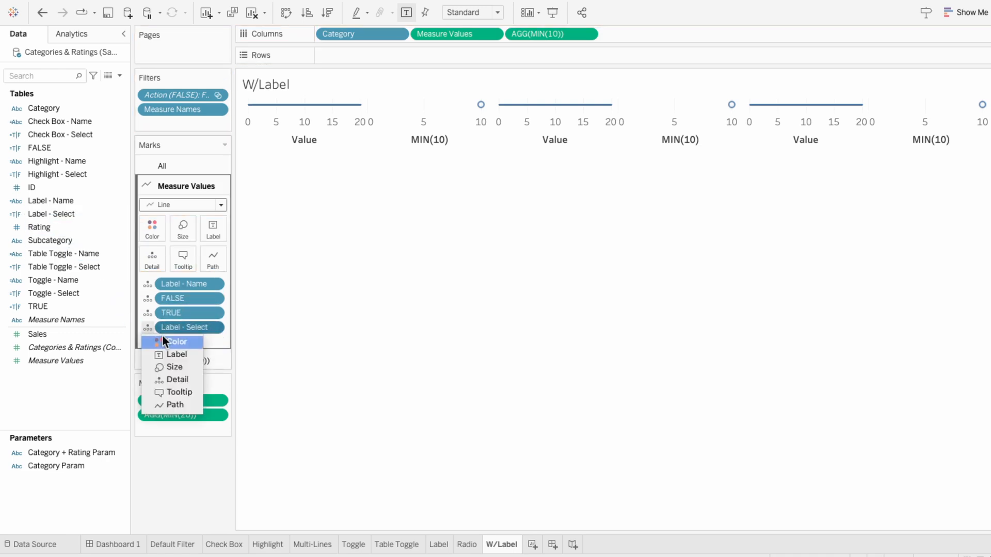
{"action": "left_click", "coordinate": [166, 341]}
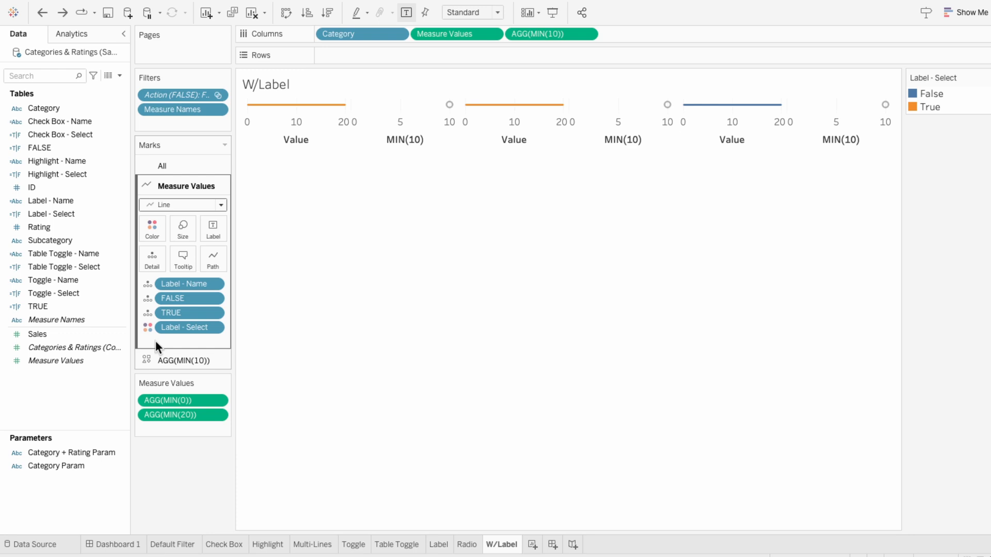
{"action": "left_click_drag", "start_coordinate": [96, 321], "coordinate": [157, 340]}
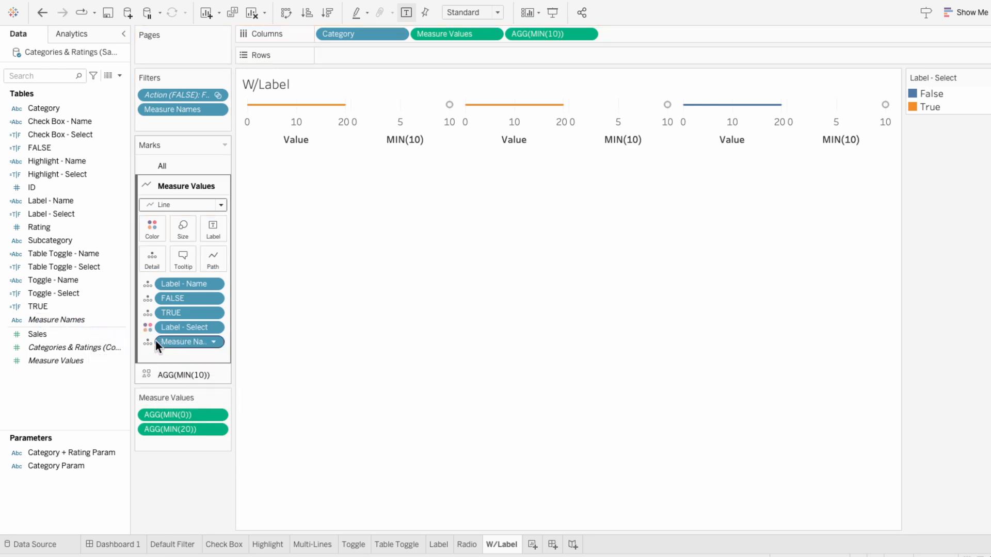
{"action": "left_click", "coordinate": [149, 342]}
{"action": "left_click", "coordinate": [161, 354]}
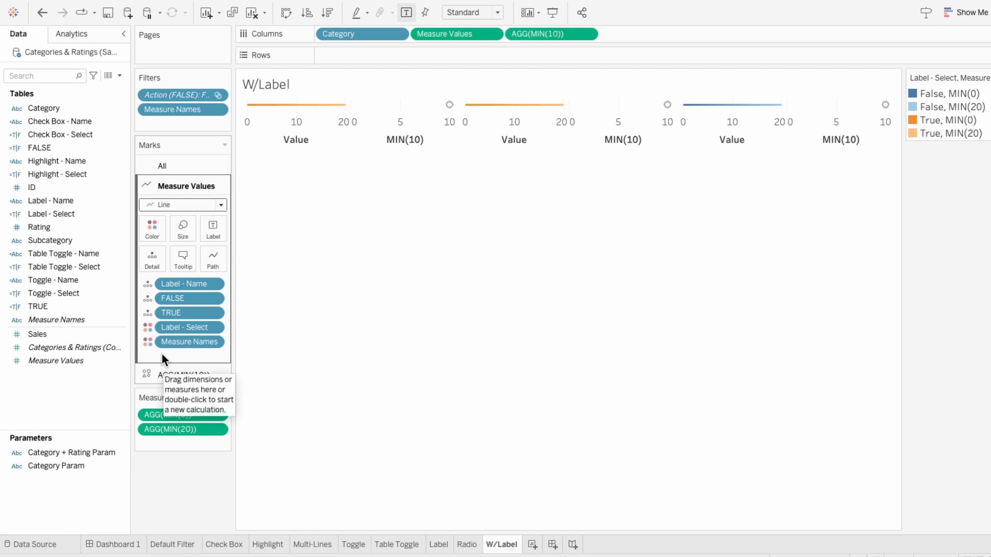
{"action": "left_click", "coordinate": [70, 109]}
{"action": "left_click_drag", "start_coordinate": [69, 114], "coordinate": [181, 351]}
{"action": "left_click", "coordinate": [147, 357]}
{"action": "left_click", "coordinate": [156, 370]}
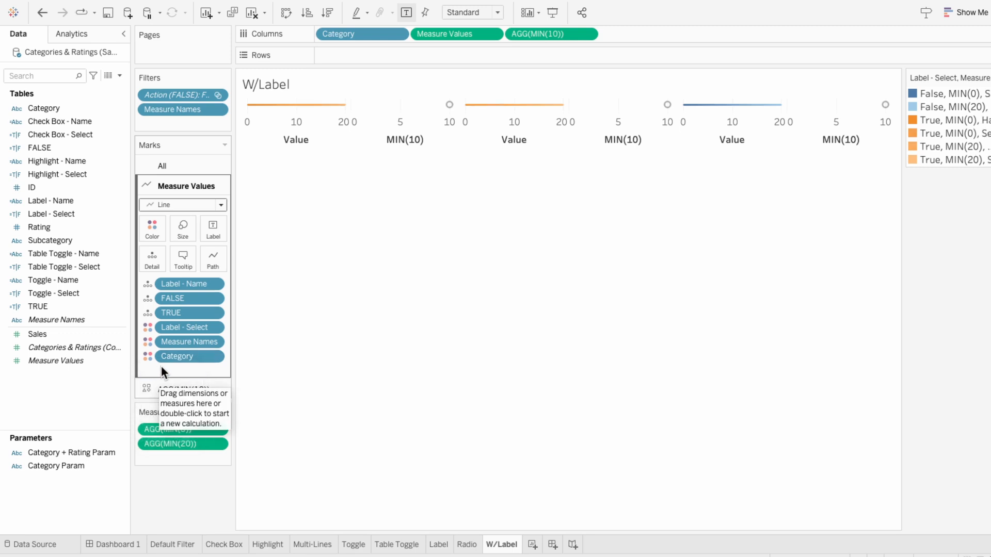
Step: Thicken the Measure Values lines to nearly the maximum size and increase the view's row height
{"action": "left_click", "coordinate": [181, 225]}
{"action": "left_click", "coordinate": [229, 260]}
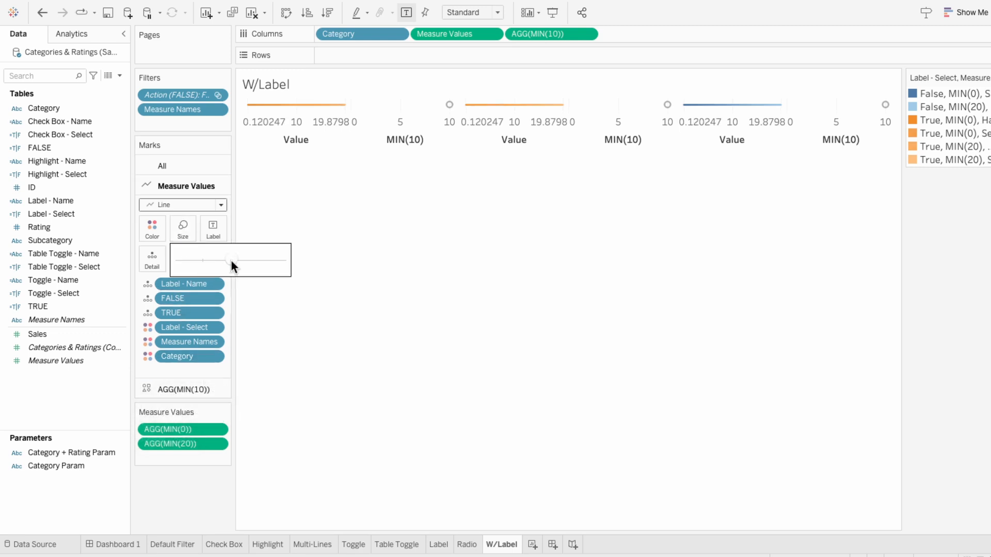
{"action": "left_click_drag", "start_coordinate": [237, 261], "coordinate": [289, 263]}
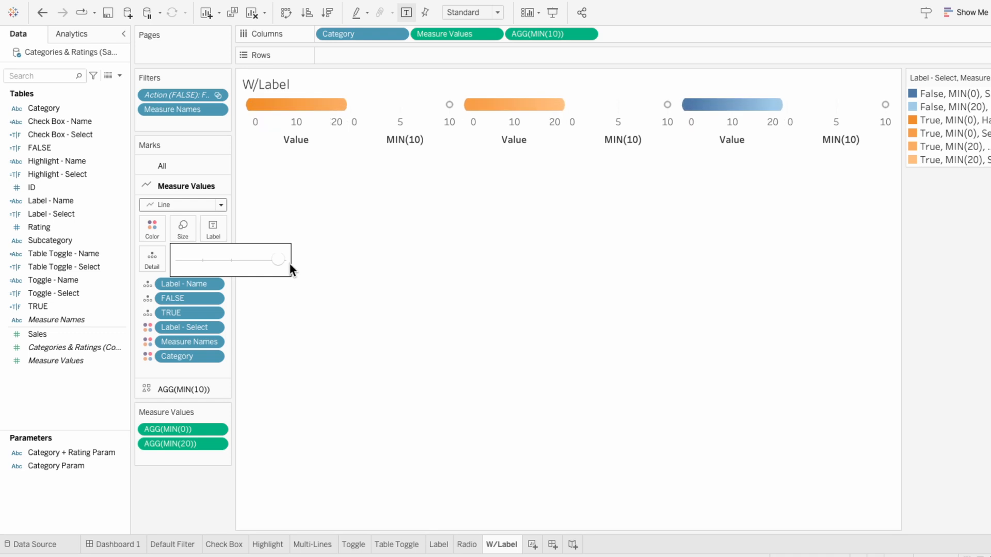
{"action": "left_click_drag", "start_coordinate": [327, 149], "coordinate": [325, 225]}
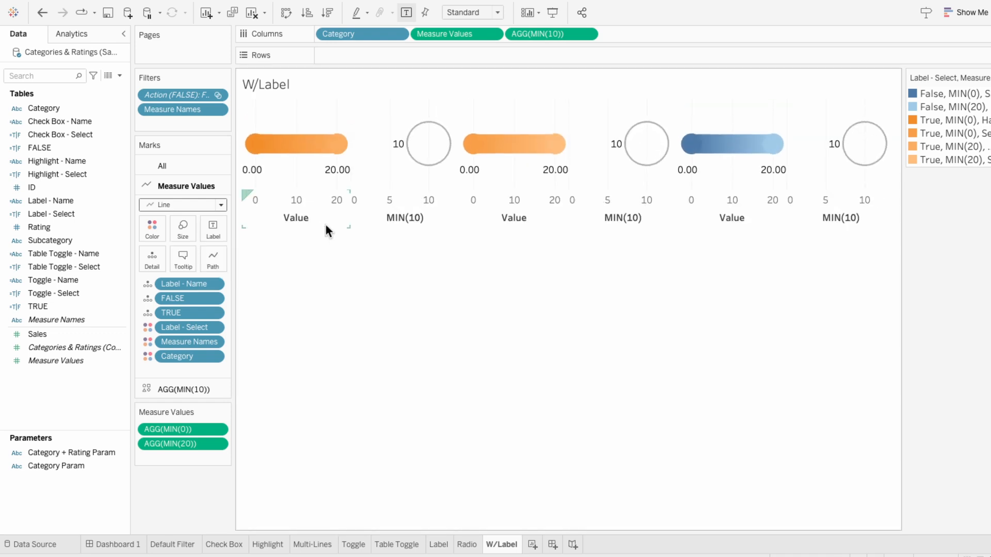
Step: Change the MIN(10) marks to Text and show Category as their text
{"action": "left_click", "coordinate": [190, 394]}
{"action": "left_click", "coordinate": [188, 226]}
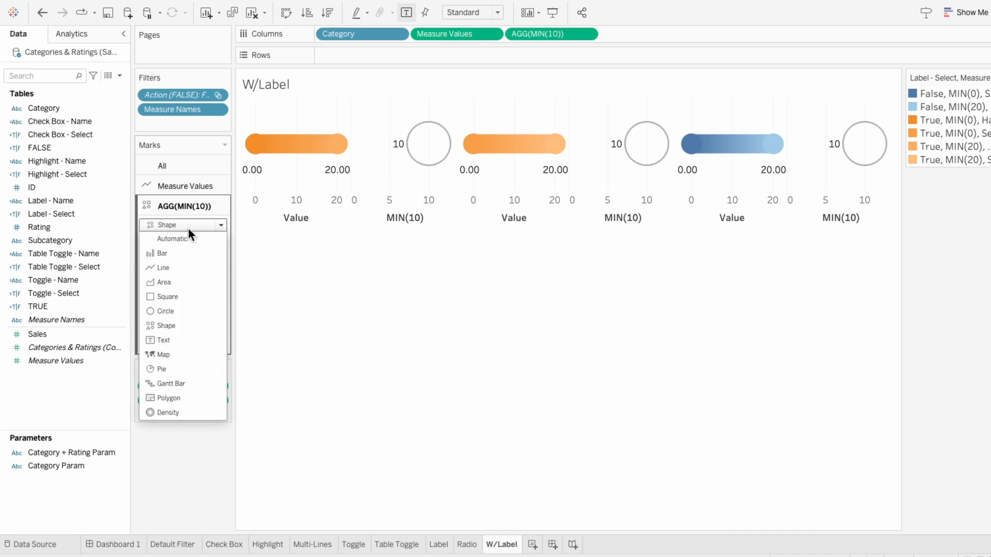
{"action": "left_click", "coordinate": [178, 338]}
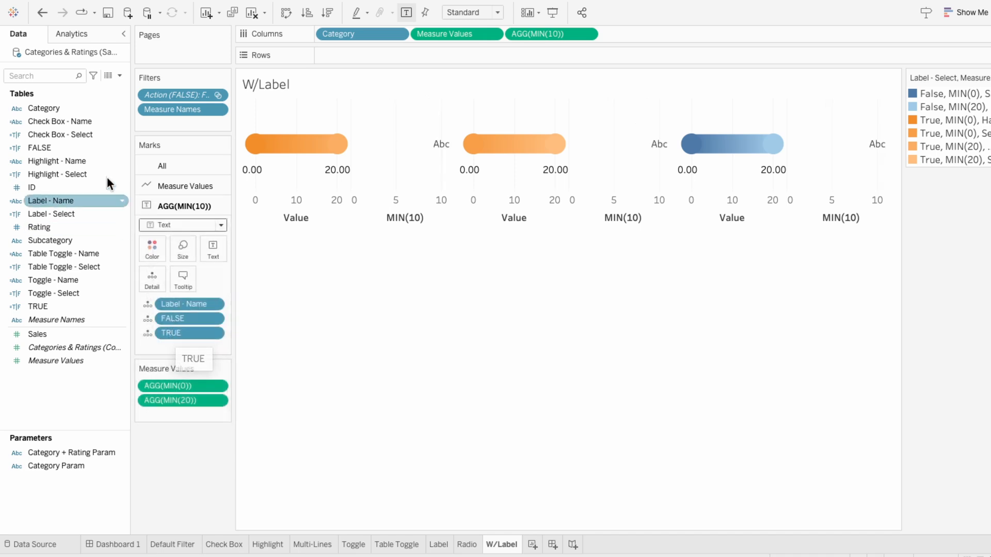
{"action": "left_click_drag", "start_coordinate": [74, 111], "coordinate": [192, 350]}
{"action": "left_click", "coordinate": [148, 348]}
{"action": "left_click", "coordinate": [162, 372]}
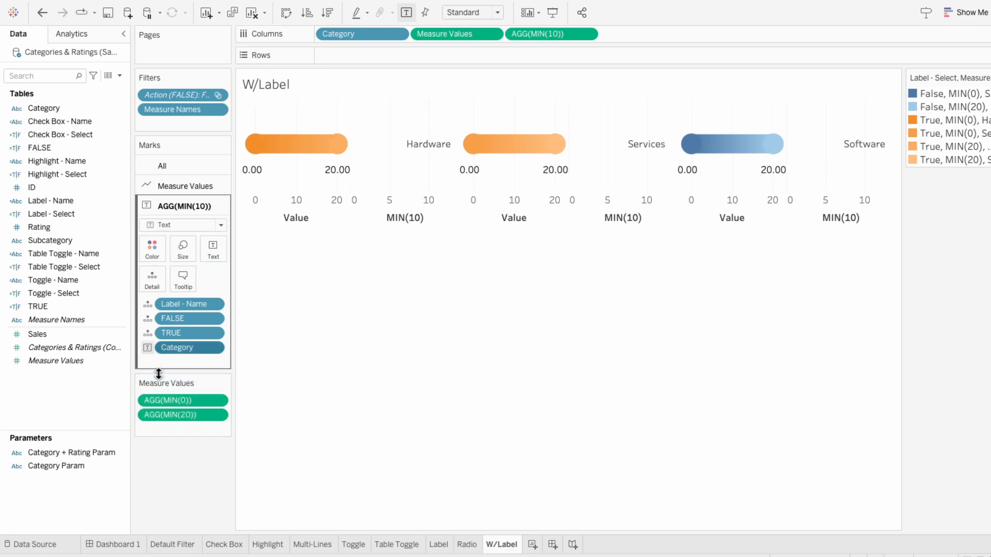
Step: Combine Measure Values and MIN(10) into a dual axis and synchronize the axes
{"action": "right_click", "coordinate": [534, 35]}
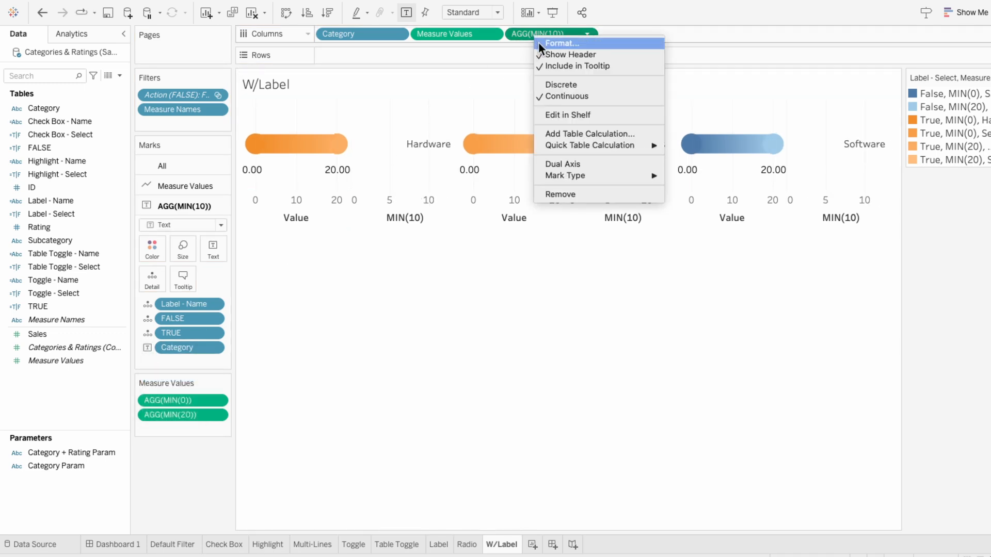
{"action": "left_click", "coordinate": [560, 165]}
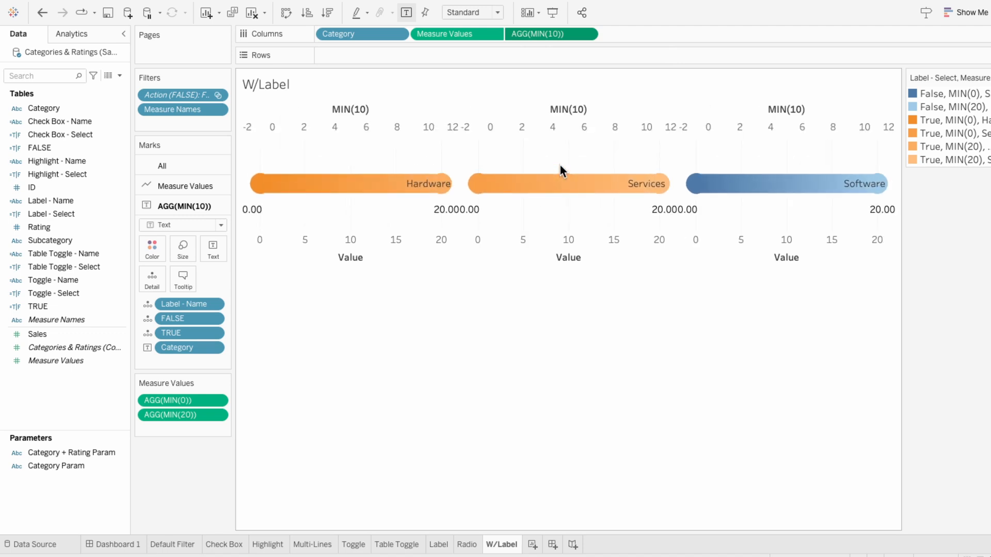
{"action": "right_click", "coordinate": [544, 119]}
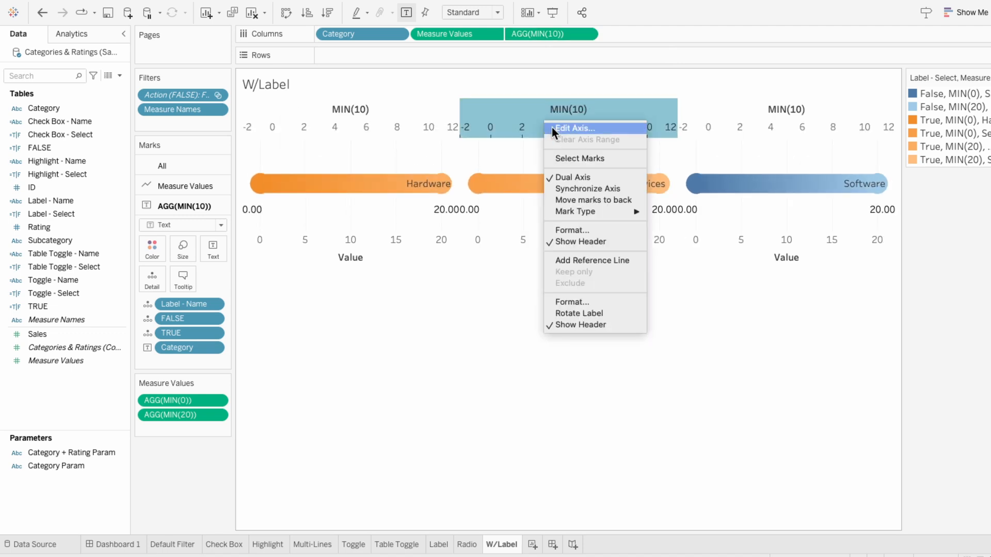
{"action": "left_click", "coordinate": [566, 190]}
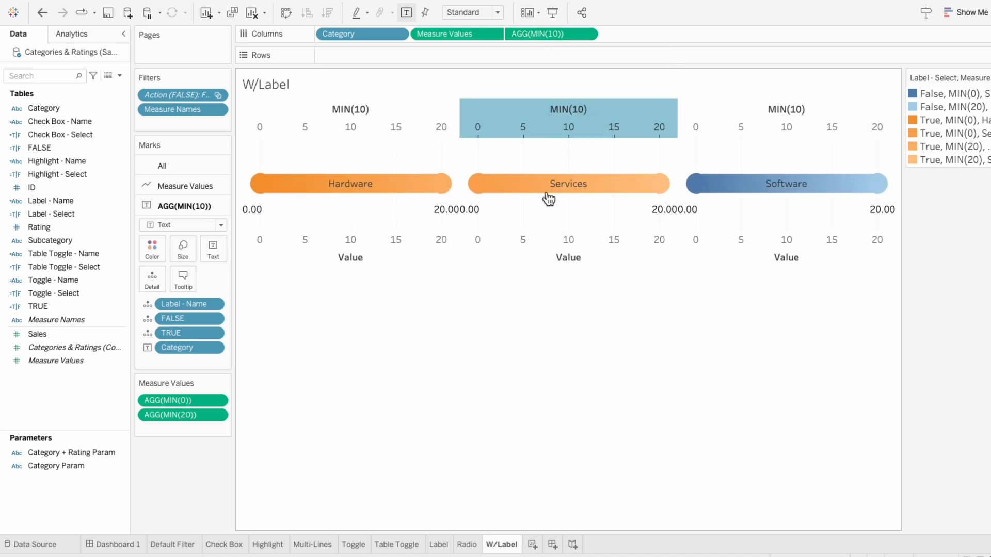
Step: Make the Category text on the MIN(10) marks bold
{"action": "left_click", "coordinate": [213, 250]}
{"action": "left_click", "coordinate": [325, 278]}
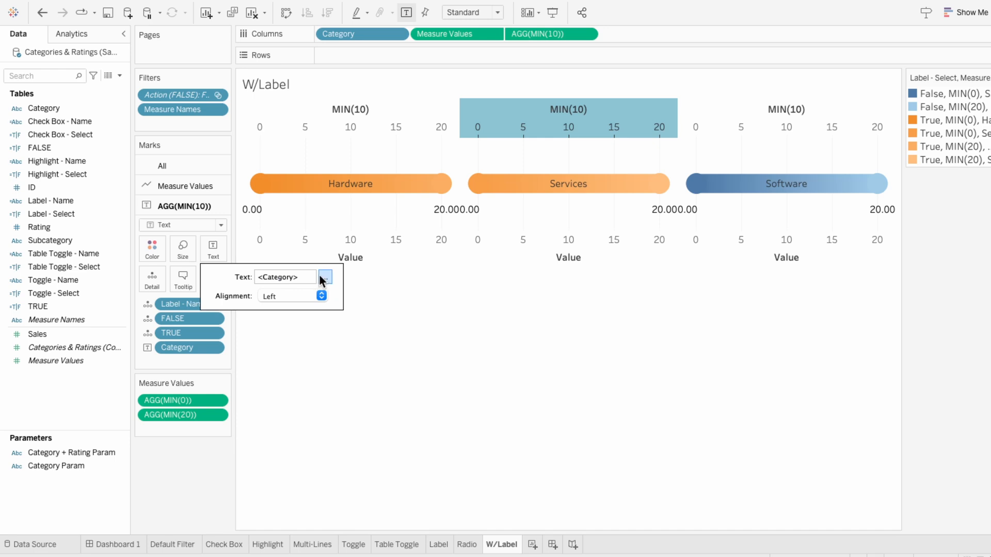
{"action": "left_click_drag", "start_coordinate": [433, 208], "coordinate": [332, 199]}
{"action": "left_click", "coordinate": [481, 180]}
{"action": "left_click", "coordinate": [645, 337]}
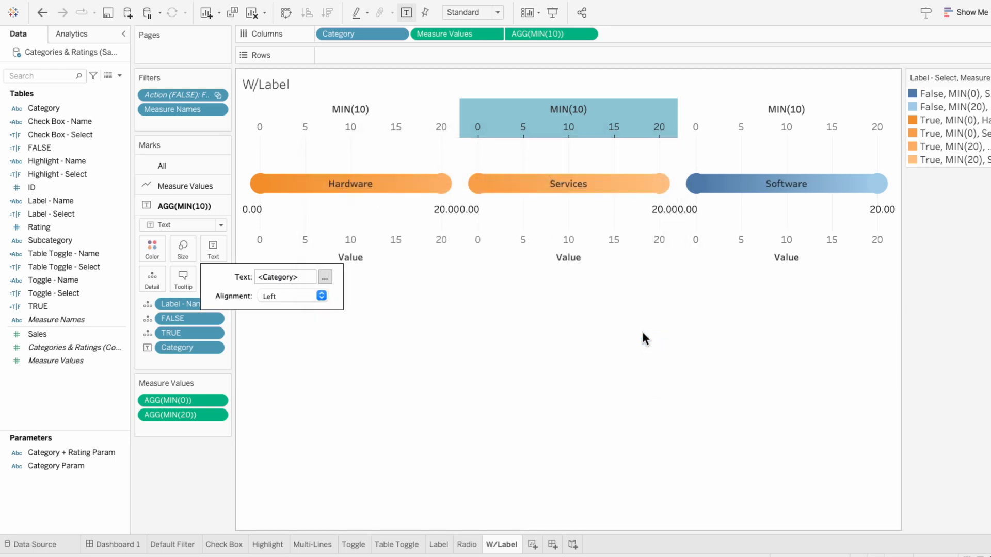
Step: Hide the axis headers and turn off mark labels for the Measure Values lines
{"action": "left_click", "coordinate": [520, 240]}
{"action": "right_click", "coordinate": [522, 239]}
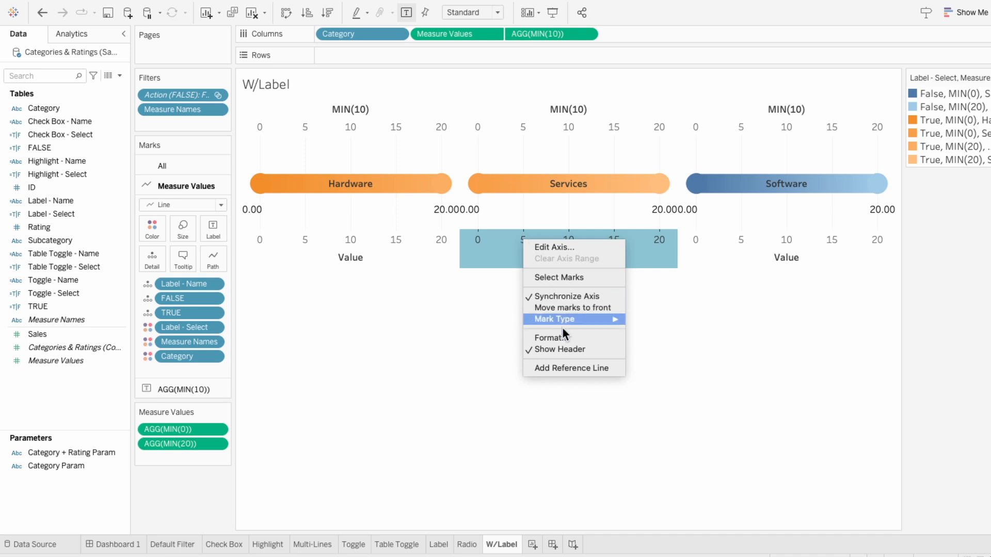
{"action": "left_click", "coordinate": [564, 349]}
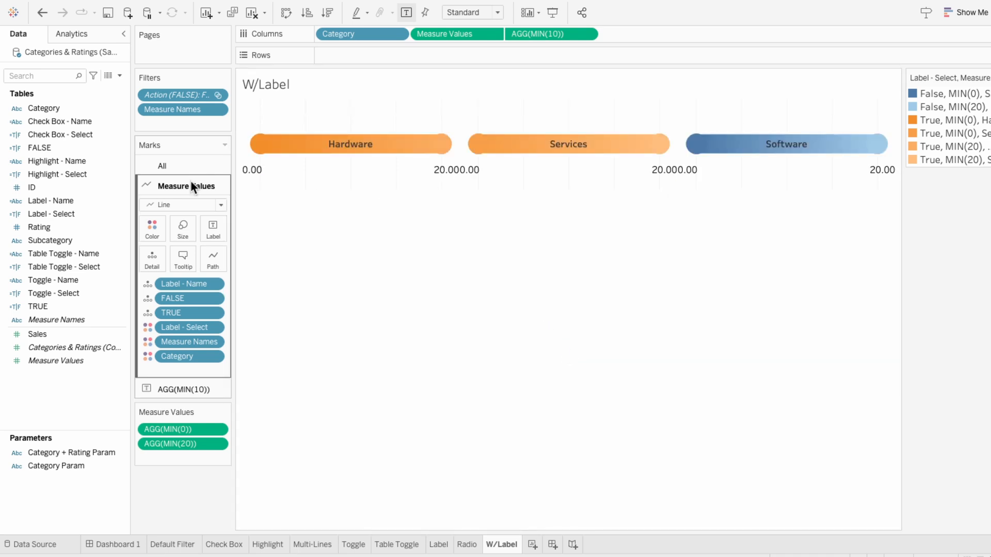
{"action": "left_click", "coordinate": [212, 226]}
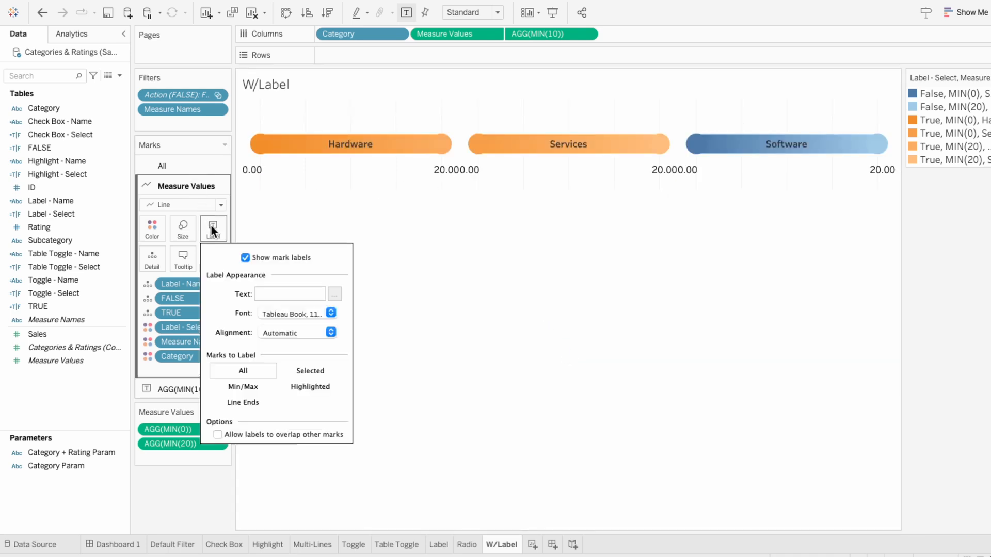
{"action": "left_click", "coordinate": [245, 258]}
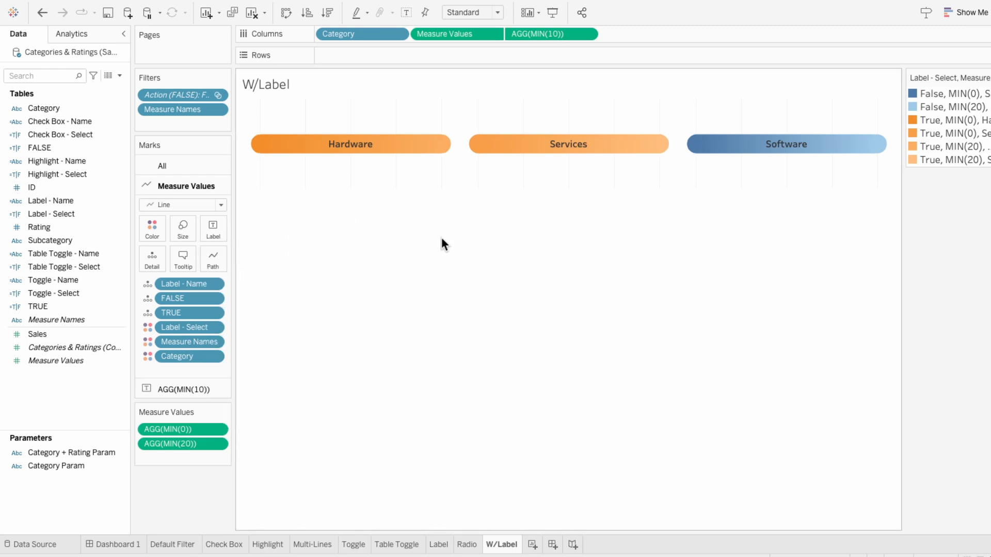
Step: Format the W/Label sheet's column lines so that Grid Lines are set to None
{"action": "right_click", "coordinate": [381, 177]}
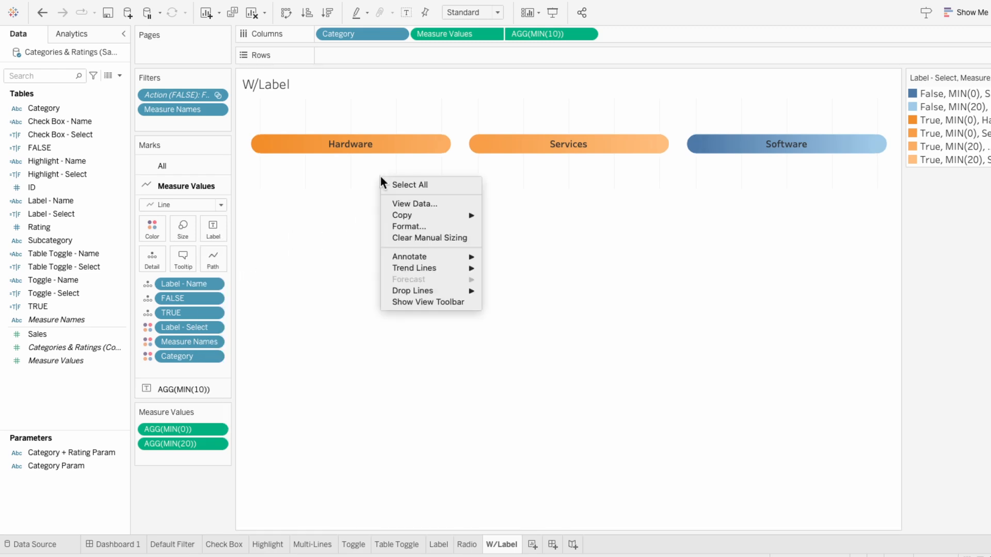
{"action": "left_click", "coordinate": [402, 223]}
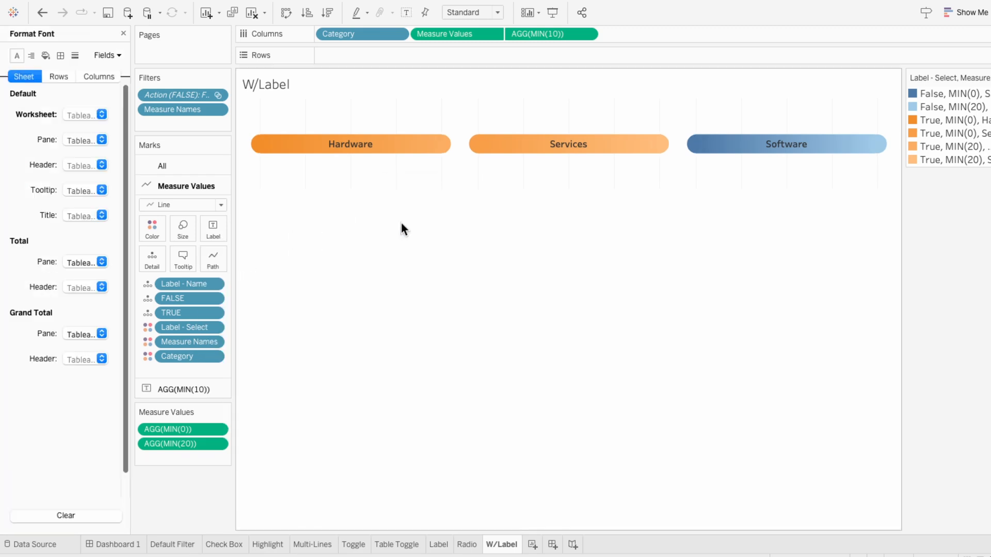
{"action": "left_click", "coordinate": [75, 55]}
{"action": "left_click", "coordinate": [98, 77]}
{"action": "left_click", "coordinate": [85, 114]}
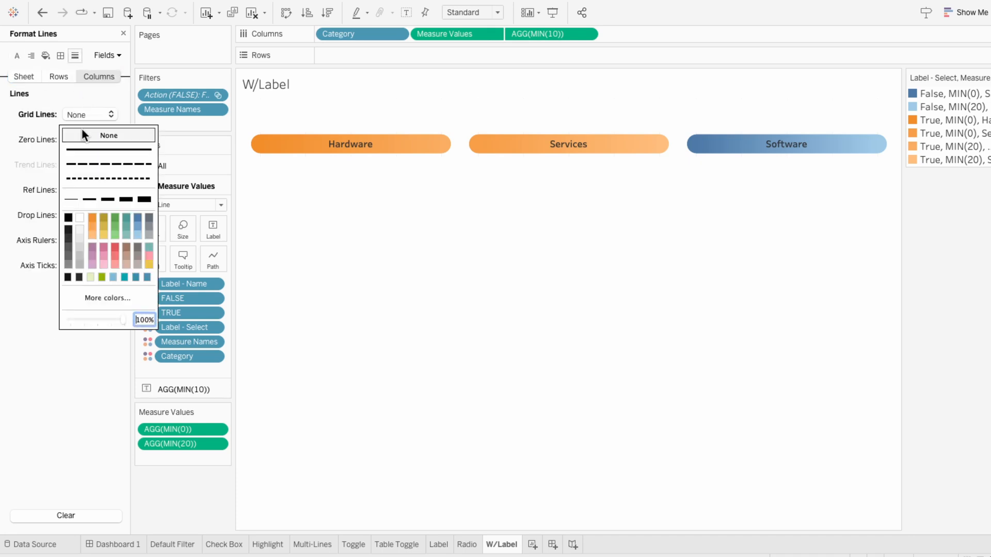
{"action": "left_click", "coordinate": [342, 248]}
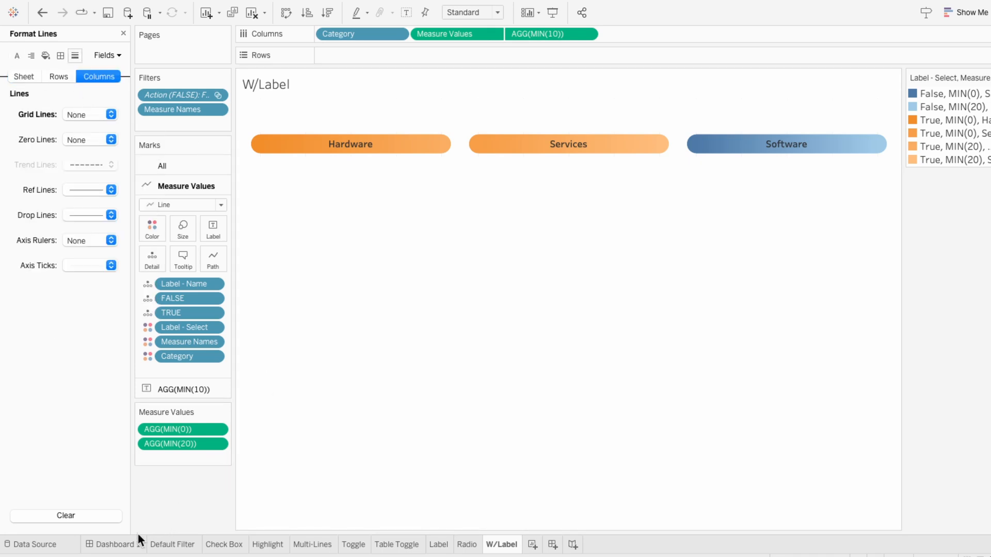
Step: Add the Radio and W/Label sheets to Dashboard 1 as floating objects near the Radio W/Label card
{"action": "left_click", "coordinate": [129, 543]}
{"action": "left_click", "coordinate": [123, 33]}
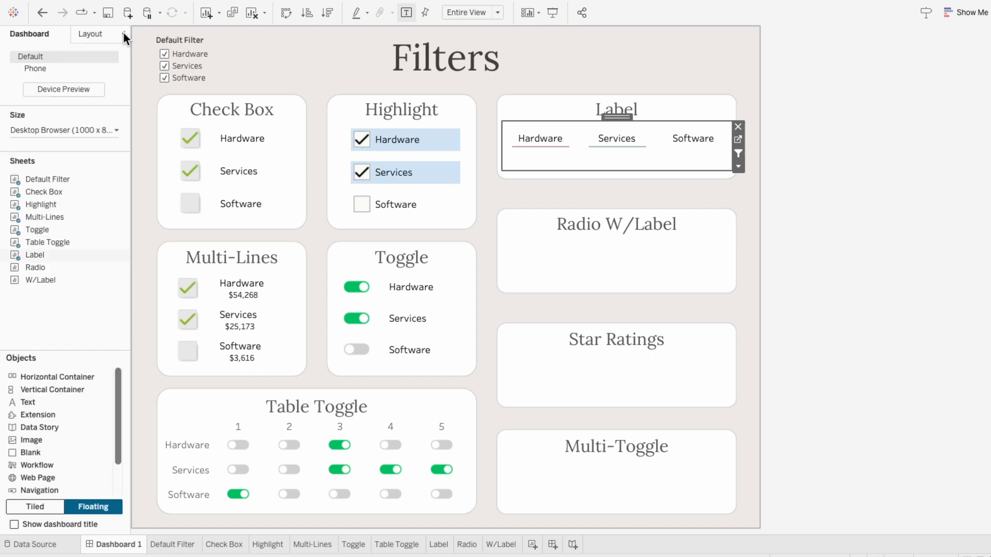
{"action": "left_click_drag", "start_coordinate": [66, 268], "coordinate": [493, 227]}
{"action": "left_click_drag", "start_coordinate": [51, 279], "coordinate": [471, 319]}
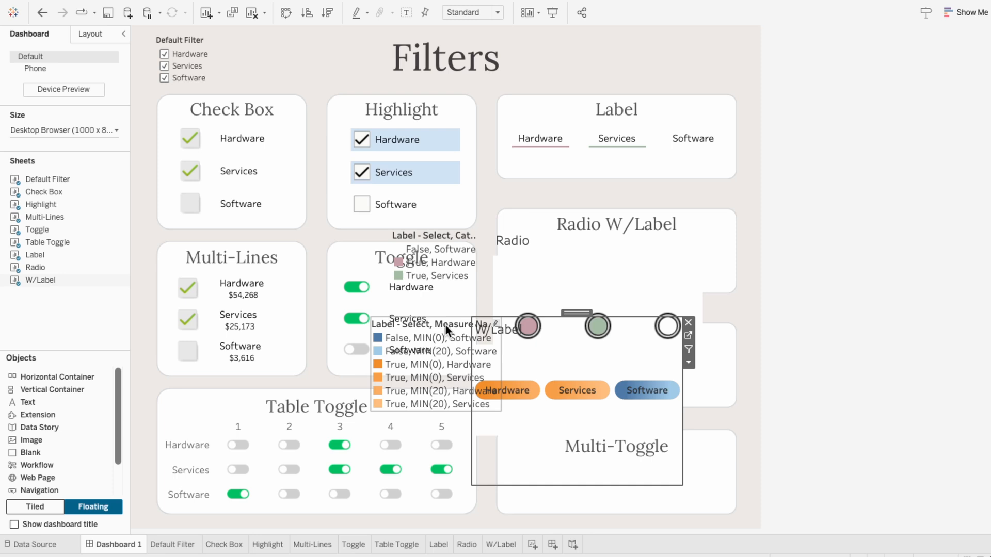
Step: Remove the Radio sheet's color legend, hide its title, and fit the radio buttons just below the Radio W/Label heading
{"action": "left_click", "coordinate": [444, 233]}
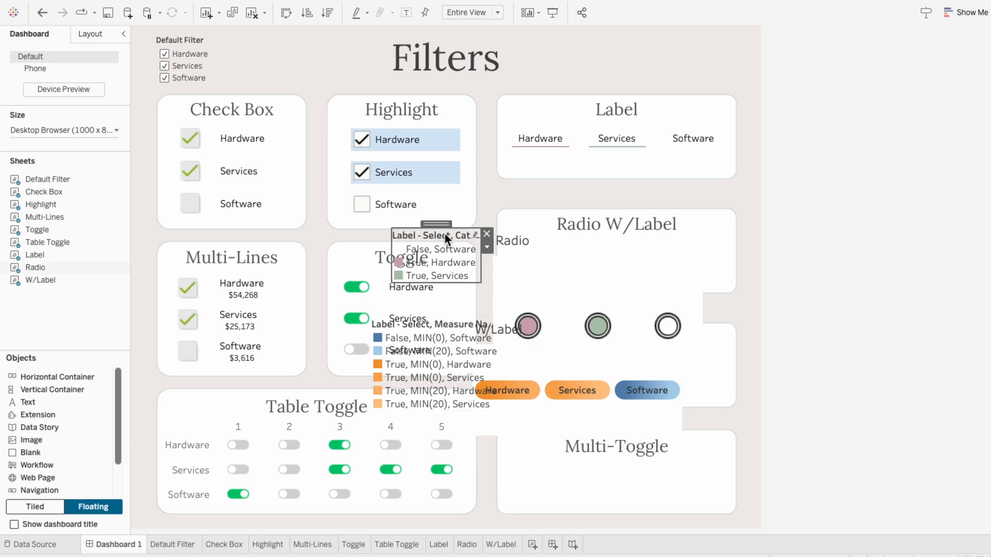
{"action": "left_click", "coordinate": [486, 235]}
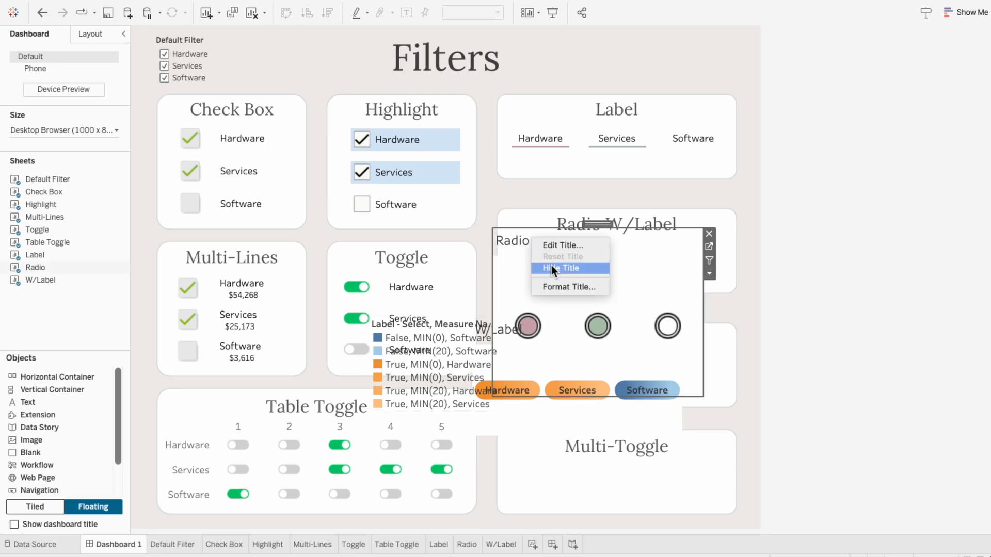
{"action": "left_click", "coordinate": [551, 267]}
{"action": "left_click_drag", "start_coordinate": [701, 398], "coordinate": [732, 260]}
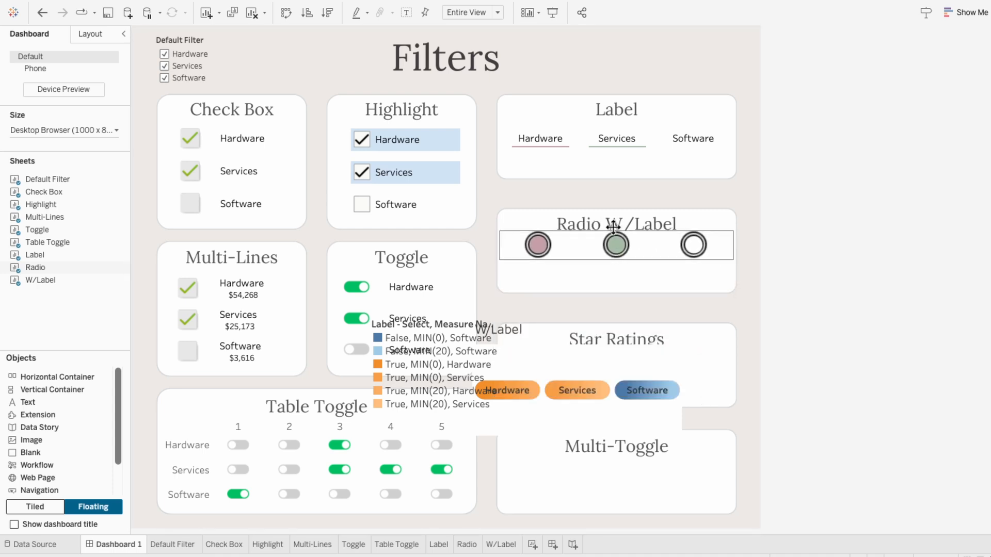
{"action": "left_click", "coordinate": [613, 226]}
Step: Hide the W/Label sheet's title, shrink it into a strip beneath the radio buttons, and fit it to Entire View
{"action": "left_click", "coordinate": [548, 336]}
{"action": "right_click", "coordinate": [540, 329]}
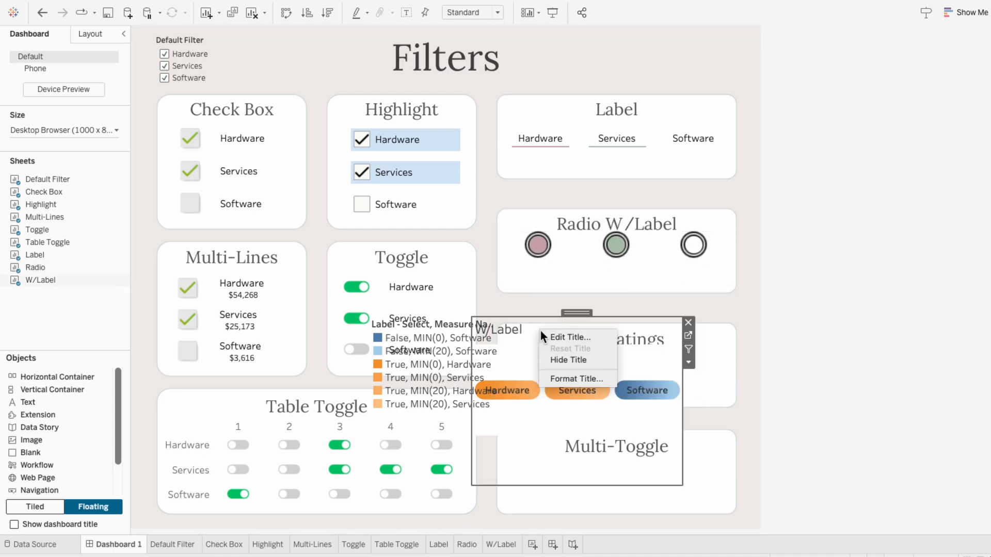
{"action": "left_click", "coordinate": [556, 355]}
{"action": "left_click_drag", "start_coordinate": [677, 484], "coordinate": [722, 346]}
{"action": "left_click_drag", "start_coordinate": [603, 313], "coordinate": [631, 252]}
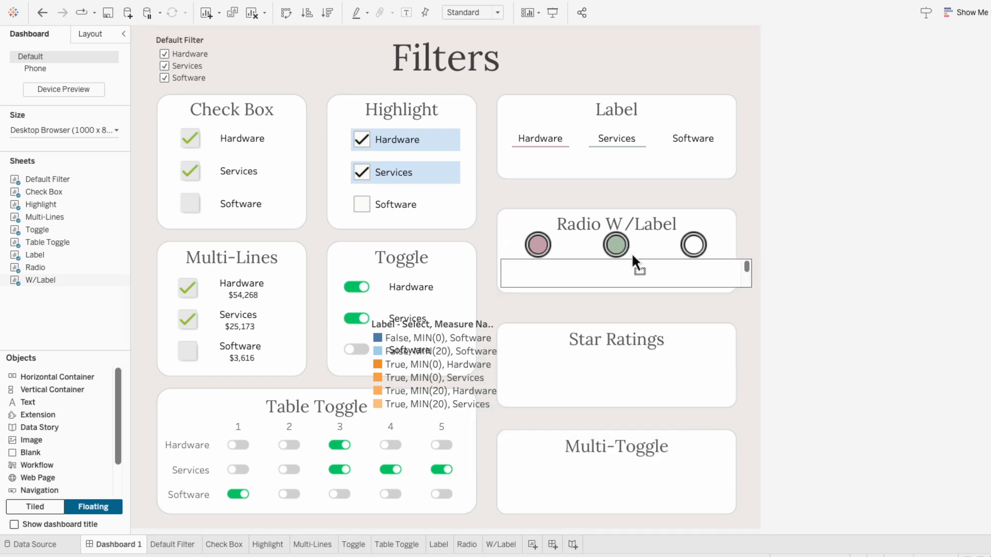
{"action": "left_click", "coordinate": [463, 13]}
{"action": "left_click", "coordinate": [469, 53]}
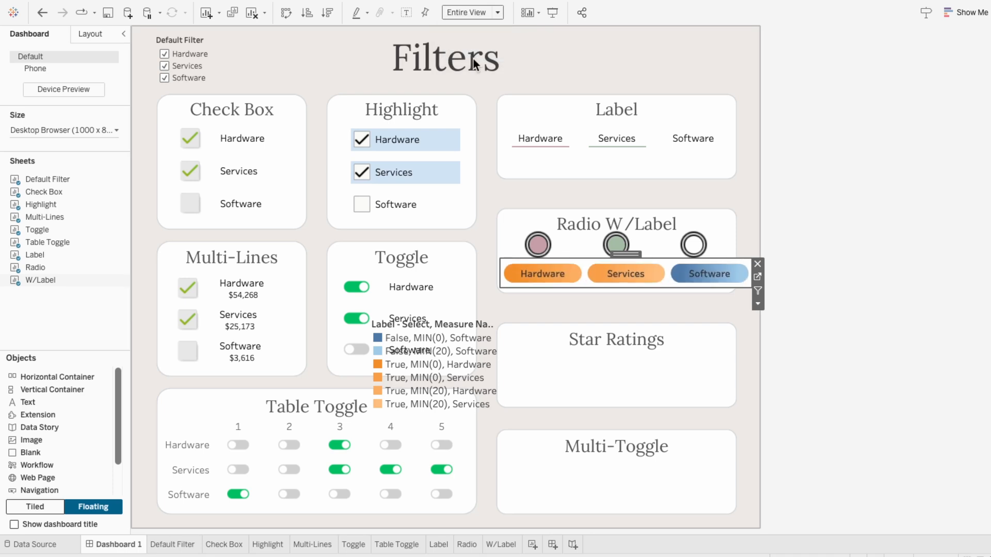
Step: Narrow the W/Label strip to the card's width and align its pills under the radio buttons
{"action": "left_click_drag", "start_coordinate": [634, 255], "coordinate": [631, 257]}
{"action": "left_click_drag", "start_coordinate": [749, 276], "coordinate": [733, 278]}
{"action": "left_click", "coordinate": [815, 251]}
{"action": "left_click", "coordinate": [672, 276]}
{"action": "left_click", "coordinate": [834, 235]}
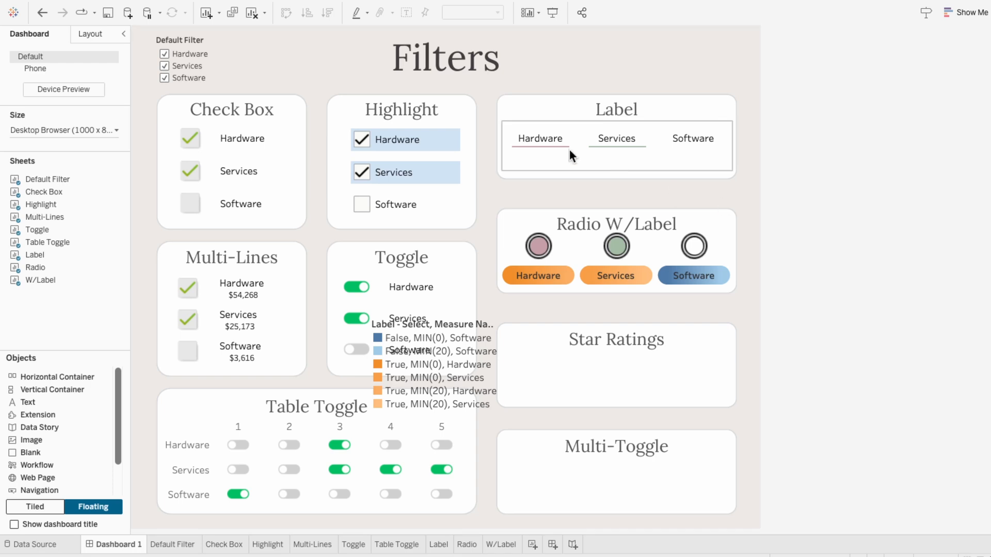
Step: Add Radio and W/Label as source sheets of the Label Param parameter action
{"action": "left_click", "coordinate": [206, 6]}
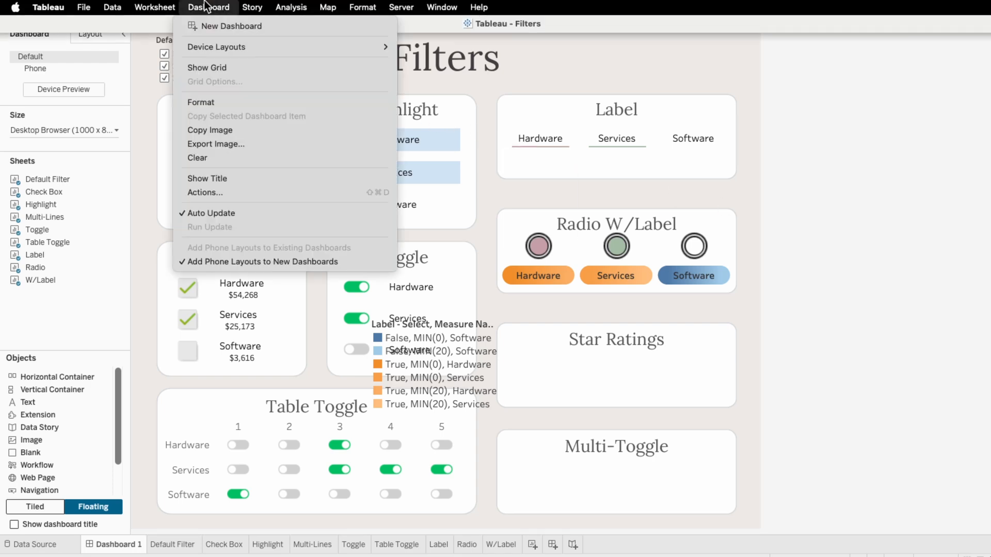
{"action": "left_click", "coordinate": [219, 188]}
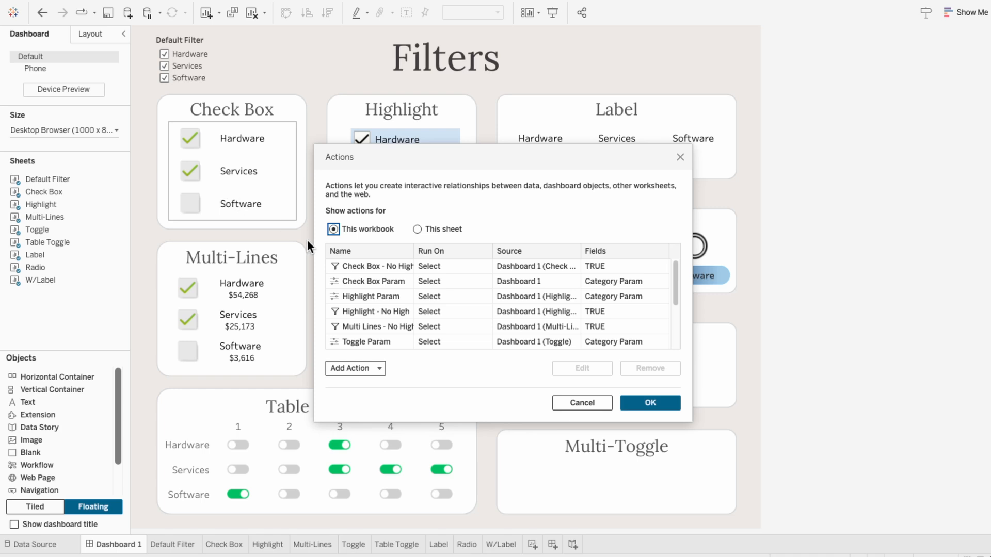
{"action": "scroll", "coordinate": [372, 327], "scroll_direction": "down", "scroll_amount": 3}
{"action": "left_click", "coordinate": [373, 324]}
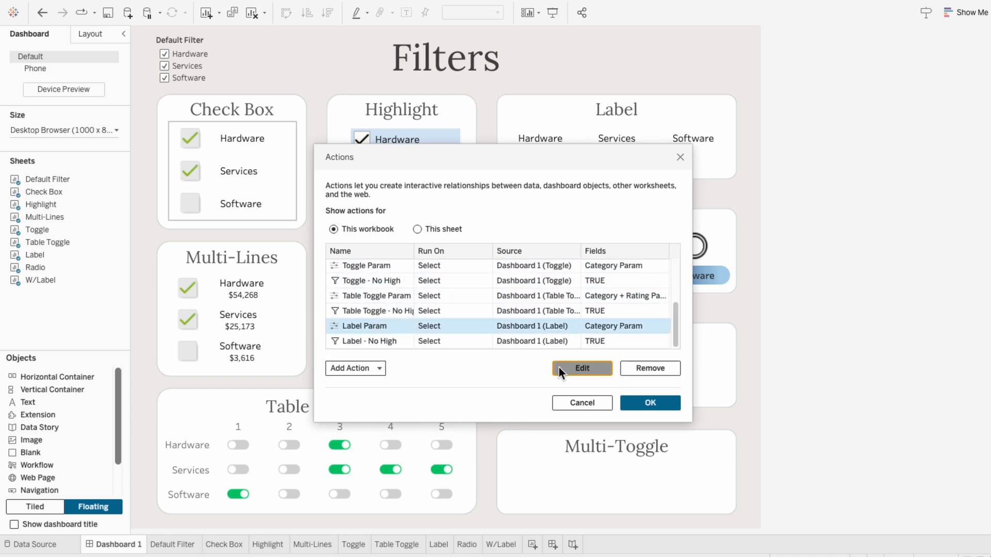
{"action": "left_click", "coordinate": [582, 368]}
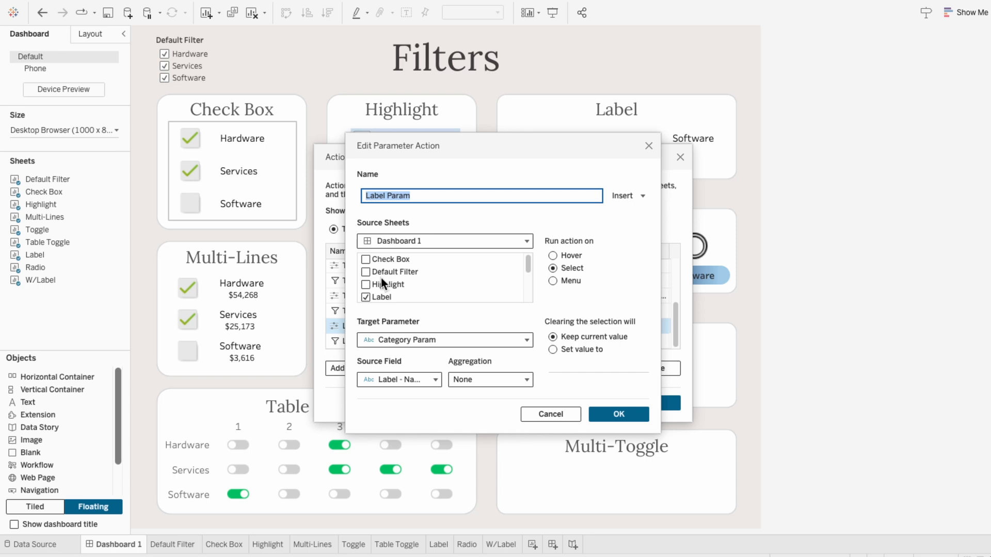
{"action": "scroll", "coordinate": [382, 279], "scroll_direction": "down", "scroll_amount": 2}
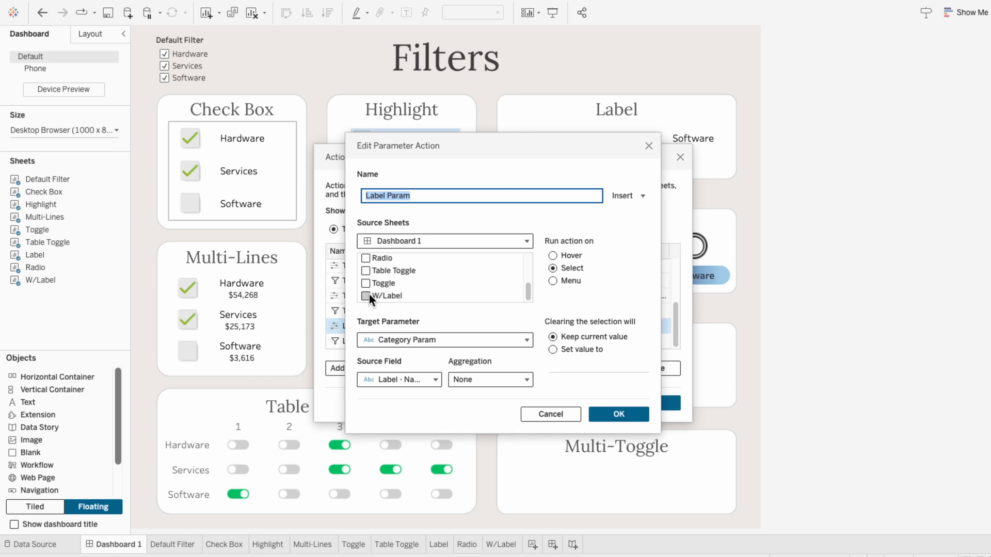
{"action": "left_click", "coordinate": [366, 296]}
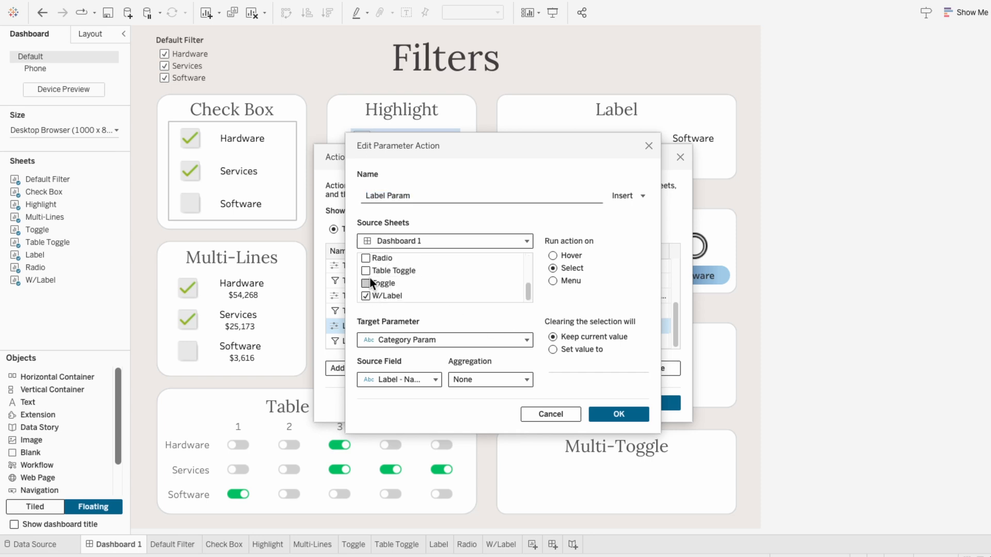
{"action": "left_click", "coordinate": [624, 415]}
{"action": "left_click", "coordinate": [645, 405]}
Step: Select Software with its radio button and color the True Hardware MIN(0) and MIN(20) legend items in darker and lighter pink
{"action": "left_click", "coordinate": [694, 246]}
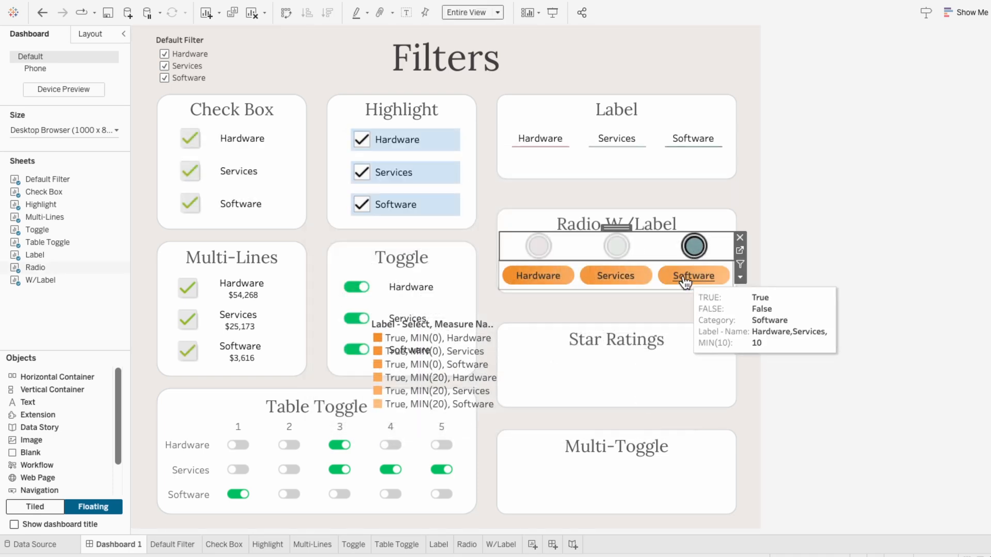
{"action": "left_click", "coordinate": [467, 319]}
{"action": "left_click", "coordinate": [507, 336]}
{"action": "left_click", "coordinate": [510, 349]}
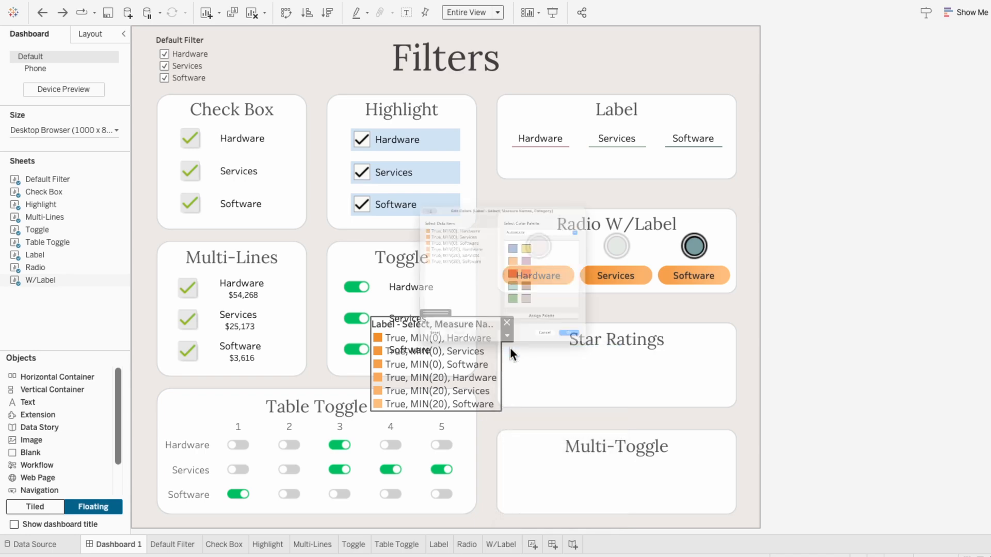
{"action": "left_click", "coordinate": [538, 185]}
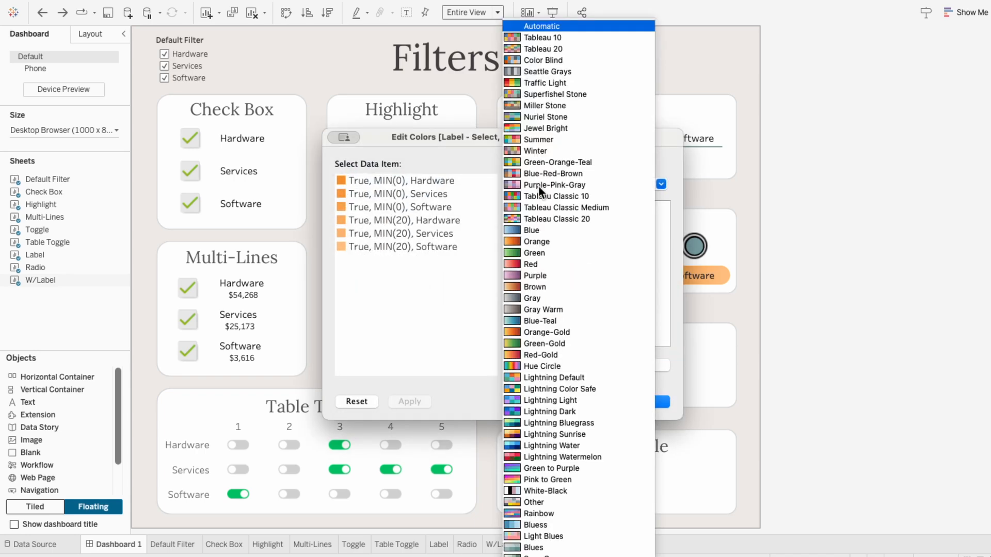
{"action": "left_click", "coordinate": [541, 499]}
{"action": "left_click", "coordinate": [528, 323]}
{"action": "left_click", "coordinate": [442, 222]}
{"action": "left_click", "coordinate": [526, 299]}
Step: Color the True Services MIN(0) and MIN(20) items with darker and lighter shades from the Sage Greens palette
{"action": "left_click", "coordinate": [661, 184]}
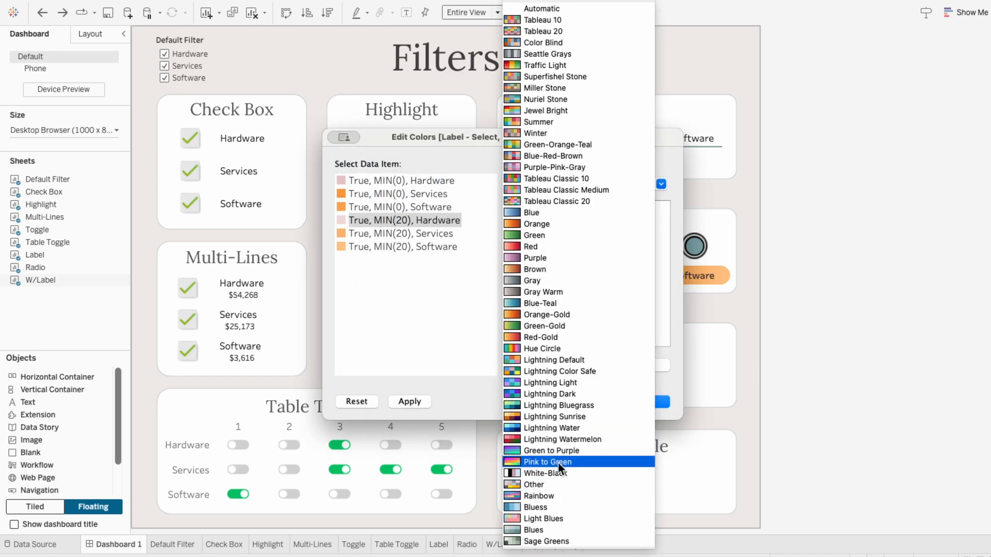
{"action": "left_click", "coordinate": [557, 541]}
{"action": "left_click", "coordinate": [436, 195]}
{"action": "left_click", "coordinate": [526, 273]}
{"action": "left_click", "coordinate": [419, 234]}
{"action": "left_click", "coordinate": [525, 245]}
Step: Color the True Software MIN(0) and MIN(20) items with darker and lighter shades from the Blues palette and apply the colors
{"action": "left_click", "coordinate": [544, 185]}
{"action": "left_click", "coordinate": [534, 531]}
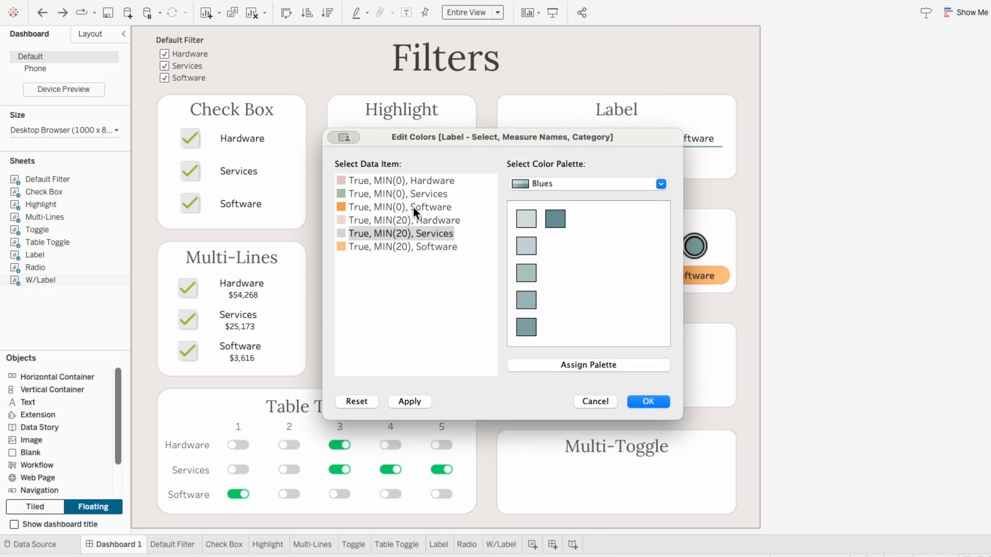
{"action": "left_click", "coordinate": [412, 207]}
{"action": "left_click", "coordinate": [447, 249]}
{"action": "left_click", "coordinate": [534, 246]}
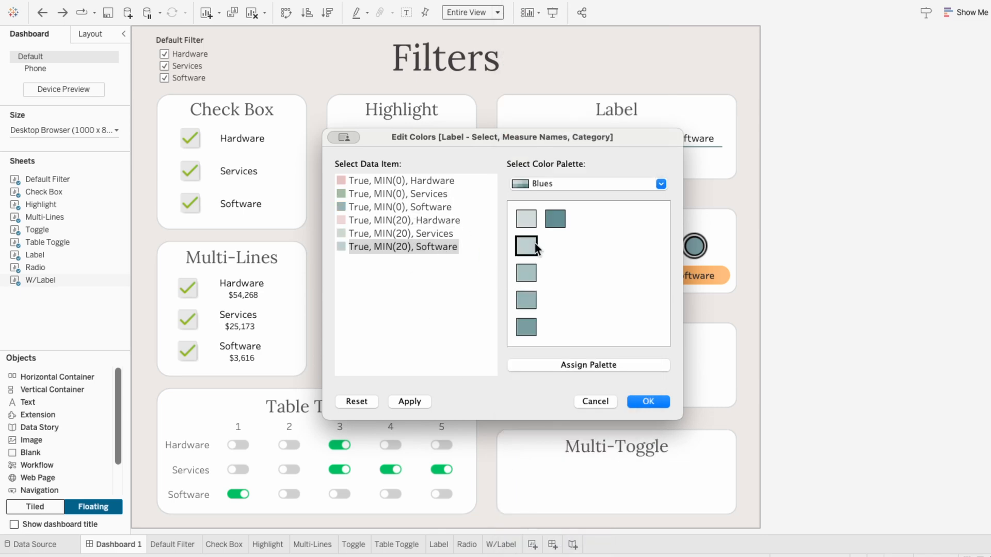
{"action": "left_click", "coordinate": [651, 403]}
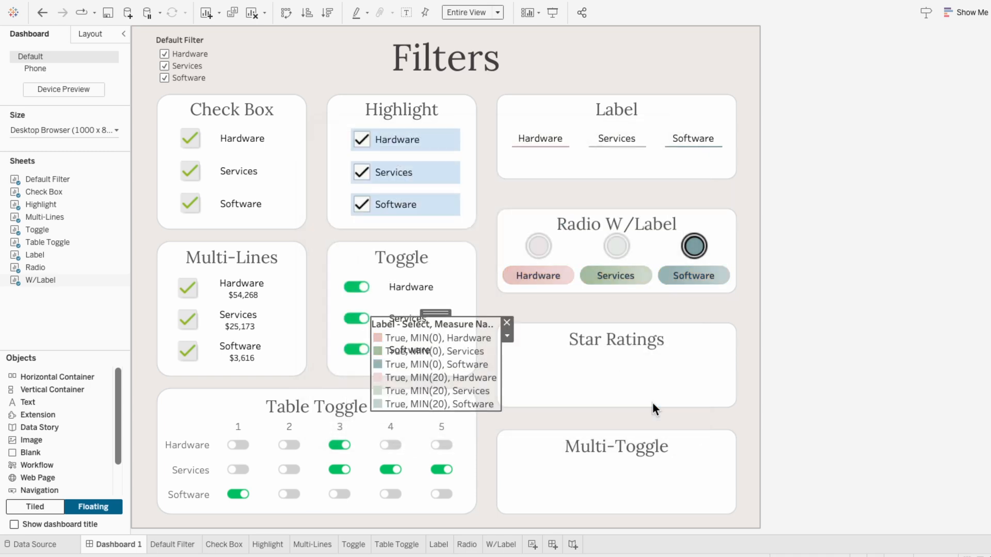
Step: Deselect Hardware, Services and Software using the pills in the Radio W/Label card
{"action": "left_click", "coordinate": [550, 275]}
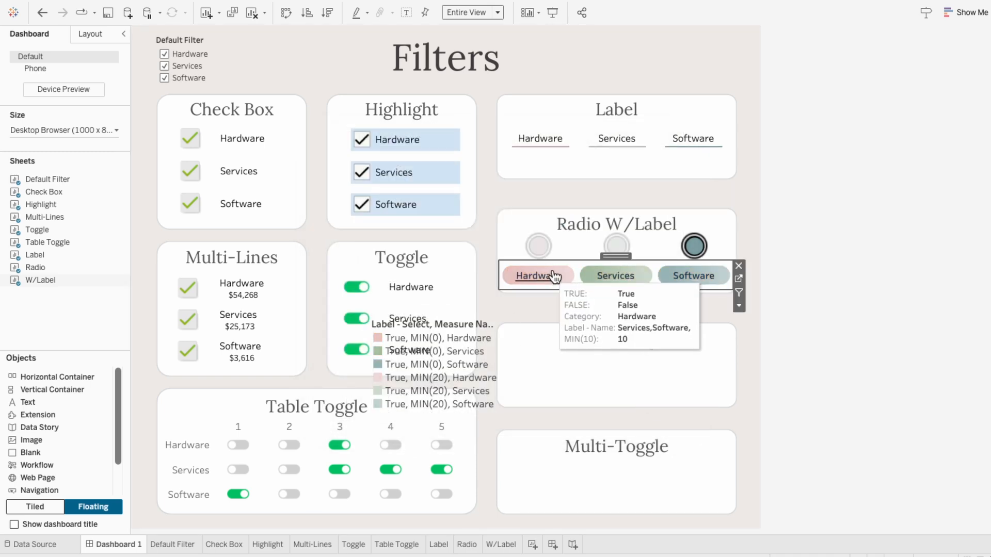
{"action": "left_click", "coordinate": [614, 276]}
{"action": "left_click", "coordinate": [683, 274]}
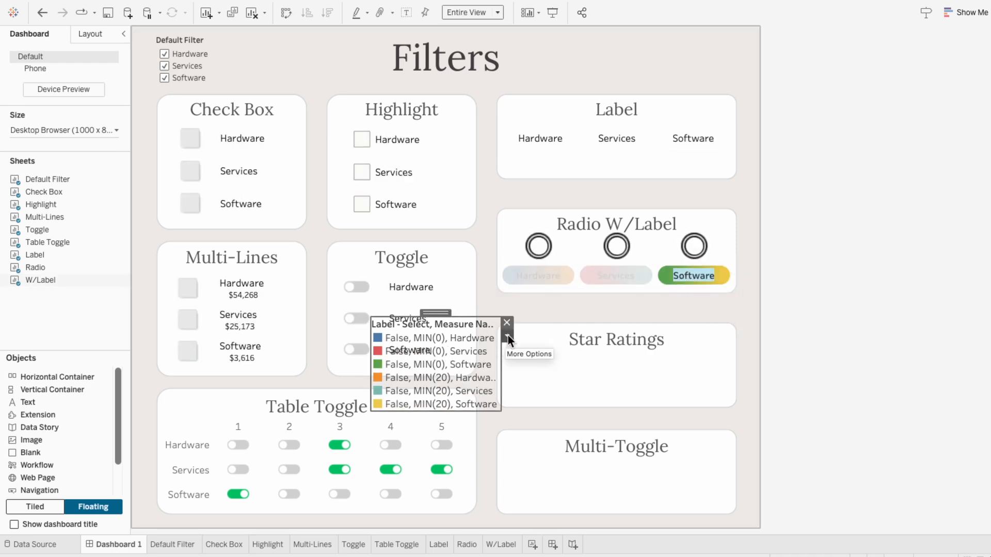
Step: Color all the False MIN(0) and MIN(20) items in the W/Label legend white from the White-Black palette and remove the legend
{"action": "left_click", "coordinate": [508, 335]}
{"action": "left_click", "coordinate": [517, 349]}
{"action": "left_click", "coordinate": [551, 184]}
{"action": "left_click", "coordinate": [571, 490]}
{"action": "left_click", "coordinate": [524, 219]}
{"action": "triple_click", "coordinate": [524, 218]}
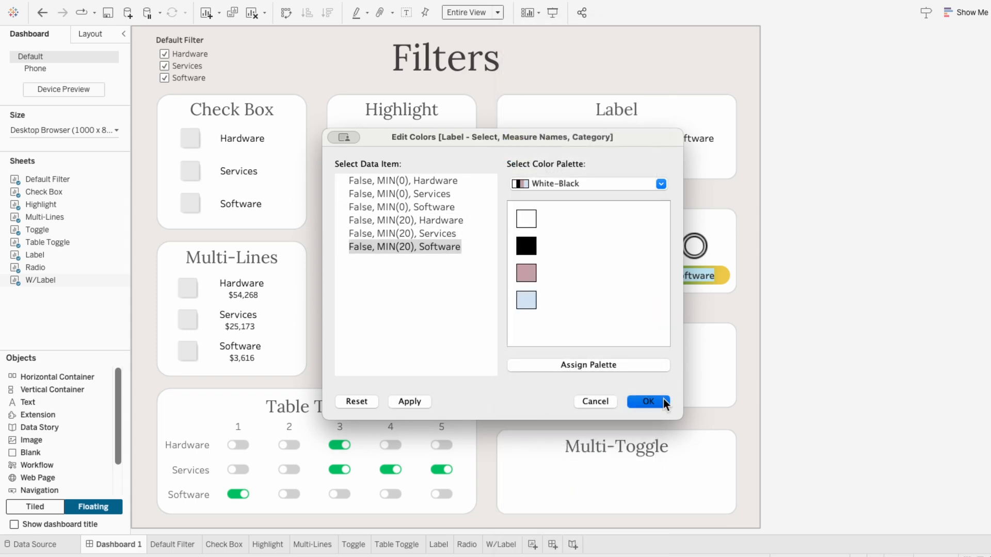
{"action": "left_click", "coordinate": [664, 400]}
{"action": "left_click", "coordinate": [508, 323]}
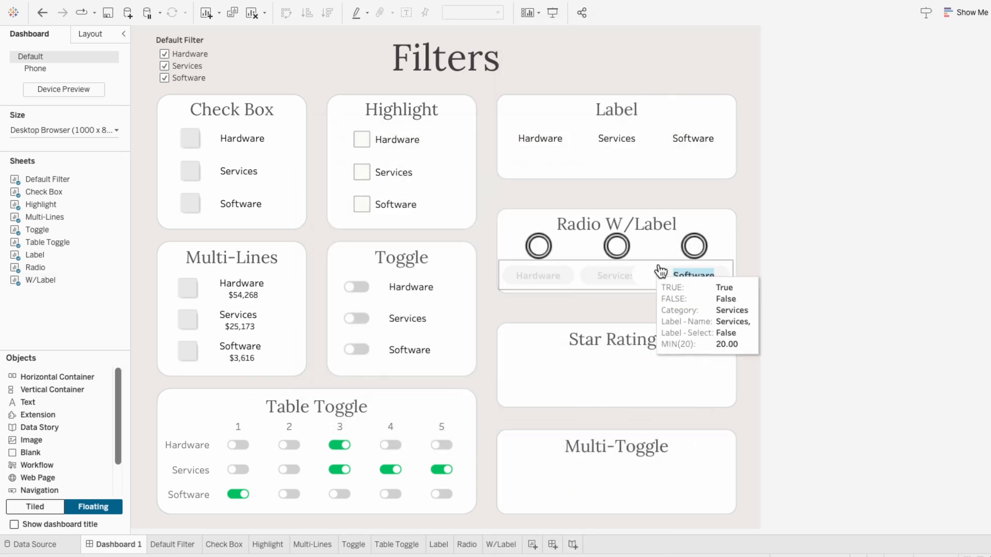
Step: Select Software in the Radio W/Label card, trying both its pill and its radio button
{"action": "left_click", "coordinate": [693, 275]}
{"action": "left_click", "coordinate": [765, 249]}
{"action": "left_click", "coordinate": [693, 246]}
{"action": "left_click", "coordinate": [693, 246]}
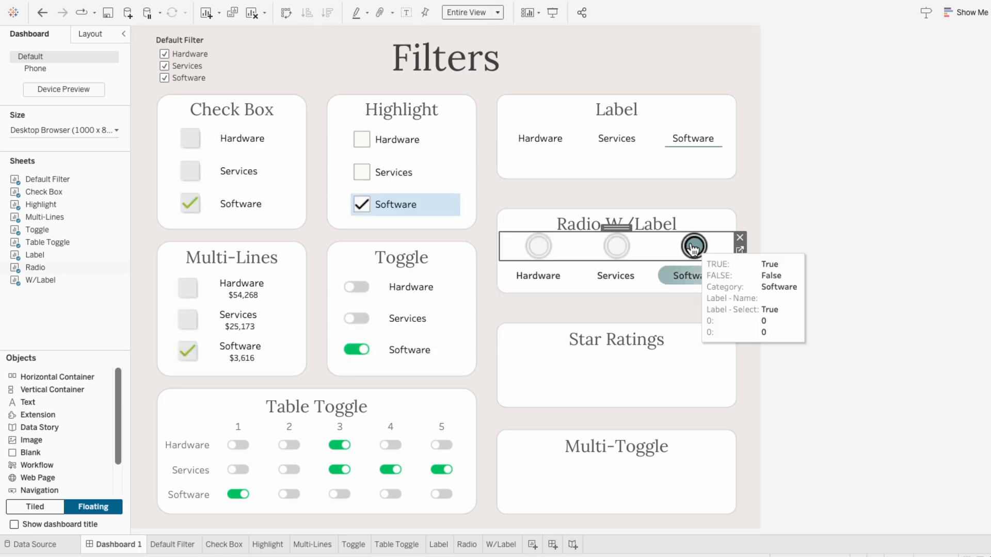
{"action": "left_click", "coordinate": [692, 278]}
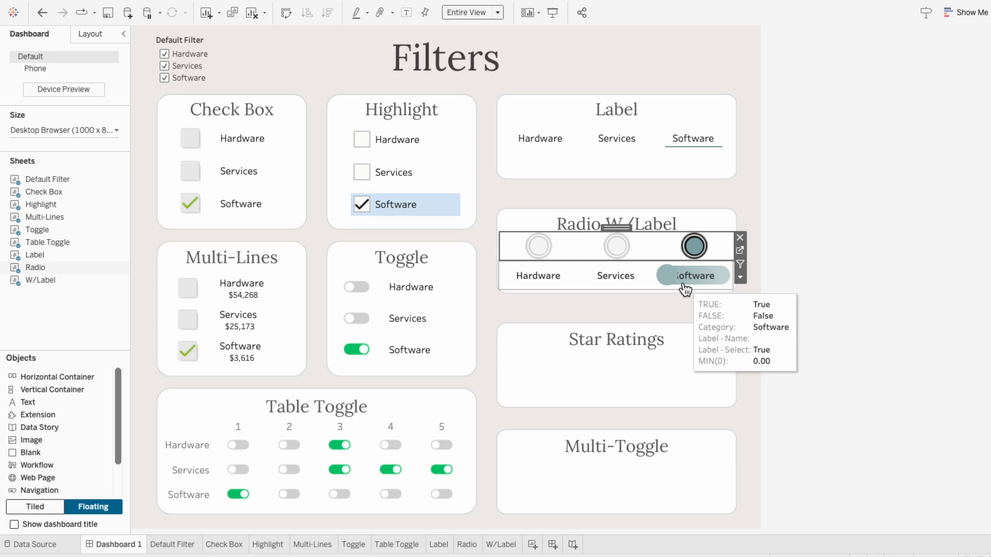
Step: Check the Radio and W/Label sheets and add a dashboard filter action named Radio - No High
{"action": "left_click", "coordinate": [467, 545]}
{"action": "left_click", "coordinate": [499, 545]}
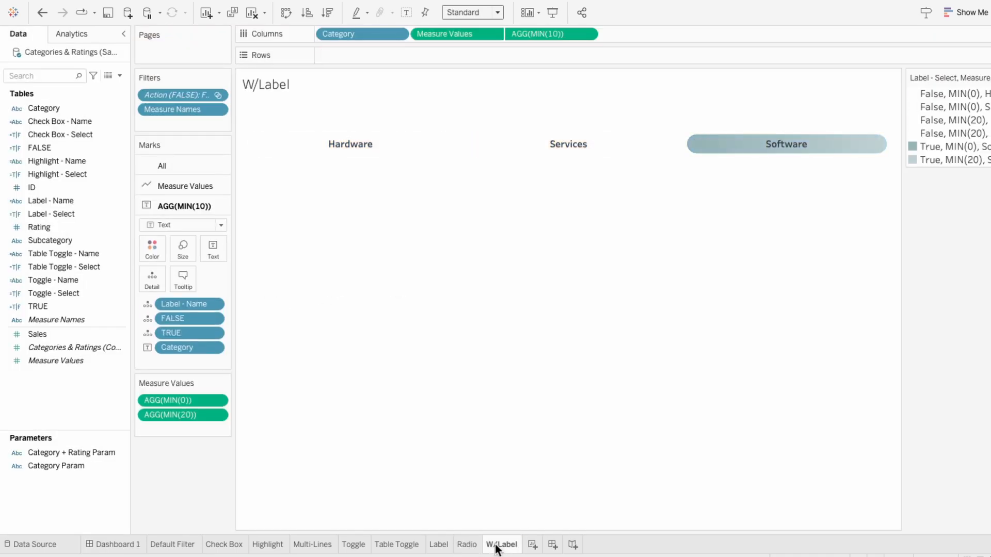
{"action": "left_click", "coordinate": [126, 545]}
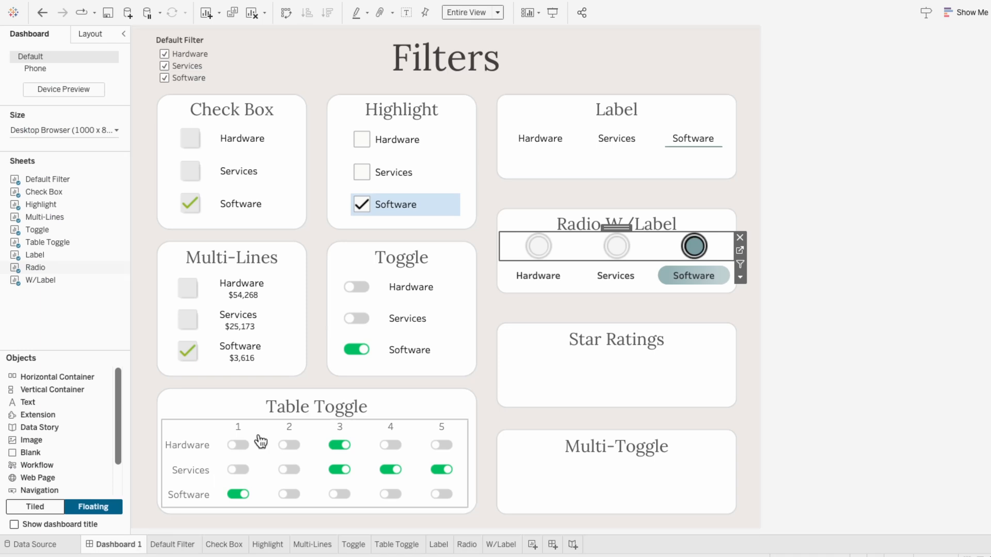
{"action": "left_click", "coordinate": [209, 7]}
{"action": "left_click", "coordinate": [206, 193]}
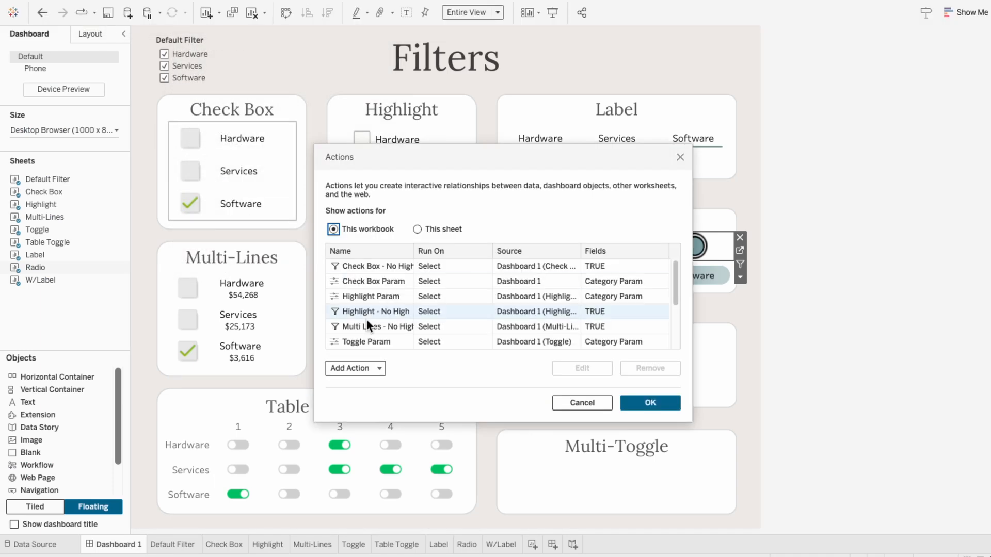
{"action": "left_click", "coordinate": [370, 367]}
{"action": "left_click", "coordinate": [372, 273]}
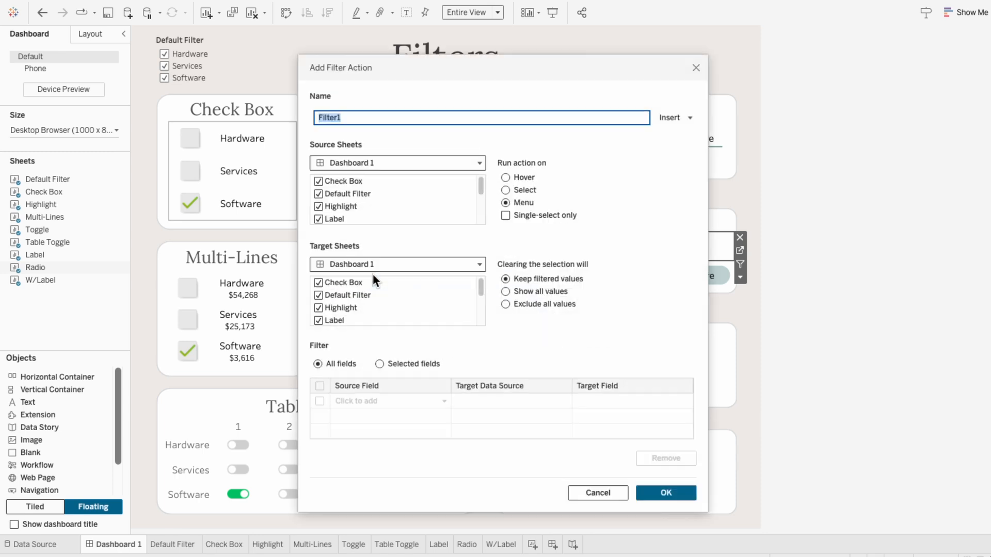
{"action": "type", "text": "Radio - No High"}
Step: Limit the source sheets of the Radio - No High action to Radio only
{"action": "left_click", "coordinate": [318, 181]}
{"action": "left_click", "coordinate": [319, 193]}
{"action": "left_click", "coordinate": [318, 206]}
{"action": "left_click", "coordinate": [318, 218]}
{"action": "scroll", "coordinate": [319, 218], "scroll_direction": "down", "scroll_amount": 5}
{"action": "left_click", "coordinate": [318, 192]}
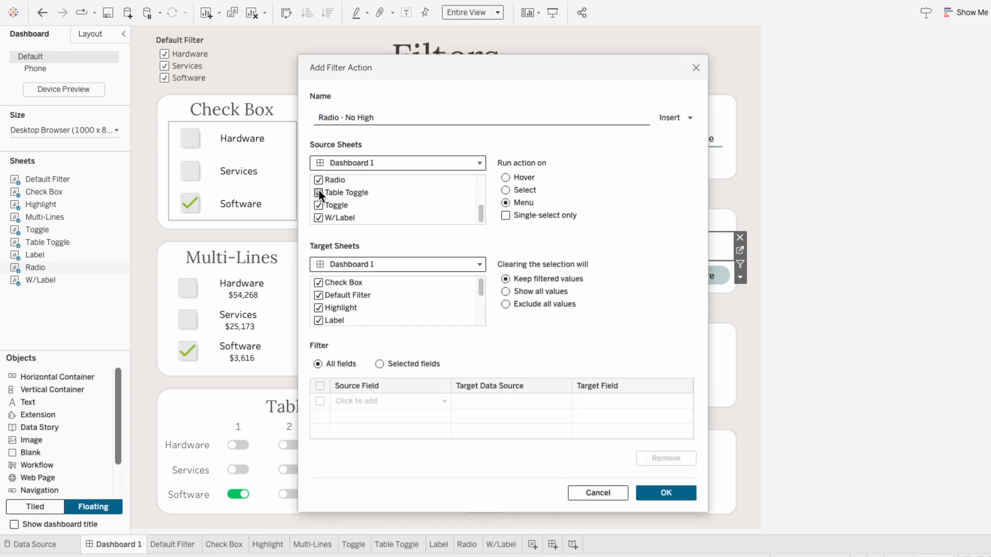
{"action": "left_click", "coordinate": [320, 205]}
{"action": "left_click", "coordinate": [321, 218]}
{"action": "scroll", "coordinate": [326, 213], "scroll_direction": "up", "scroll_amount": 5}
{"action": "scroll", "coordinate": [330, 202], "scroll_direction": "down", "scroll_amount": 3}
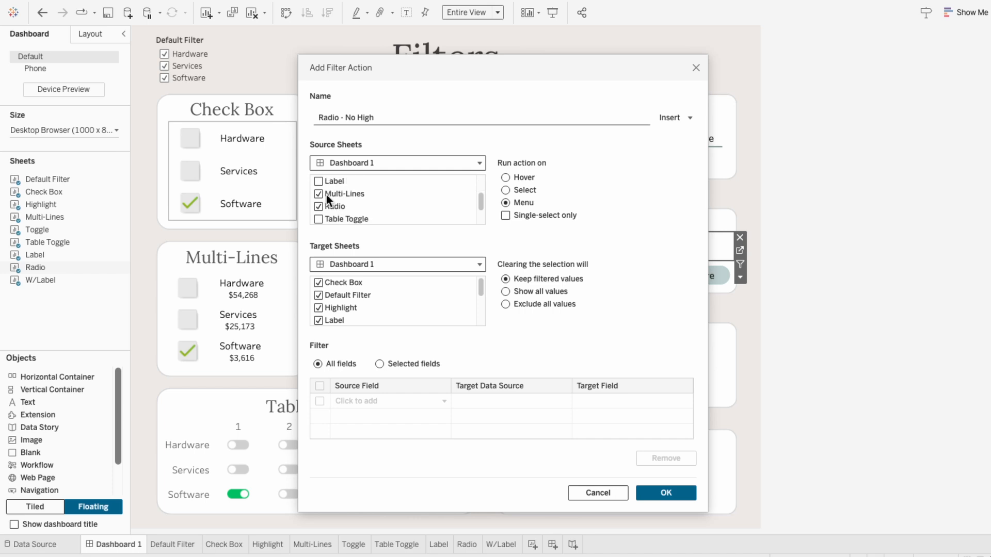
Step: Target the Radio sheet, run the action on Select, and show all values when the selection is cleared
{"action": "left_click", "coordinate": [416, 264]}
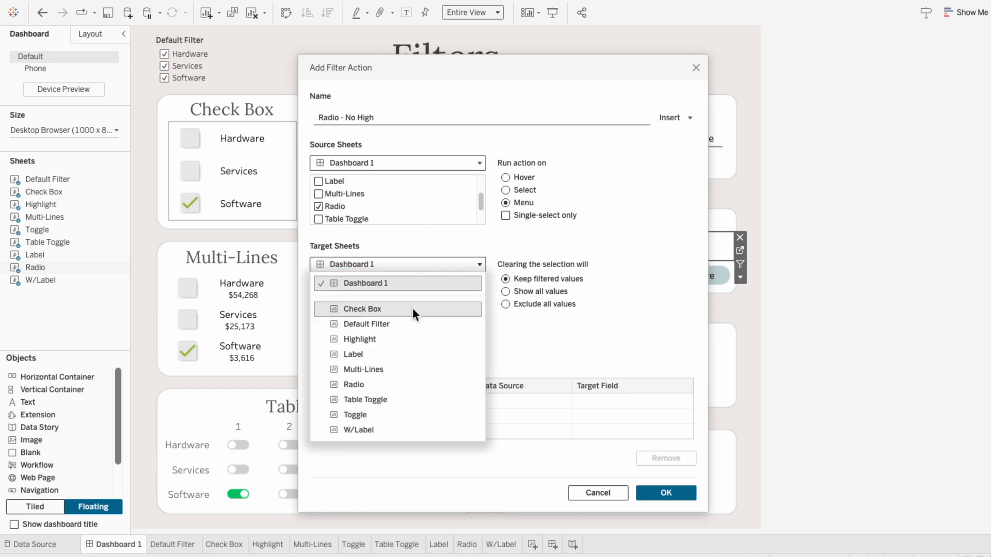
{"action": "left_click", "coordinate": [401, 382]}
{"action": "left_click", "coordinate": [521, 190]}
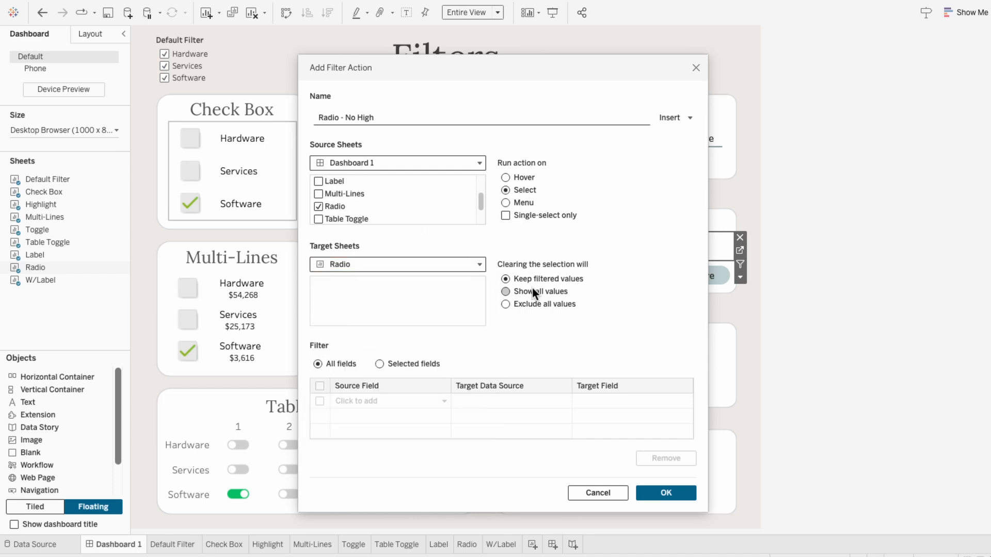
Step: Map source field TRUE to target field FALSE for the Radio - No High action and save it
{"action": "left_click", "coordinate": [388, 401]}
{"action": "type", "text": "tr"}
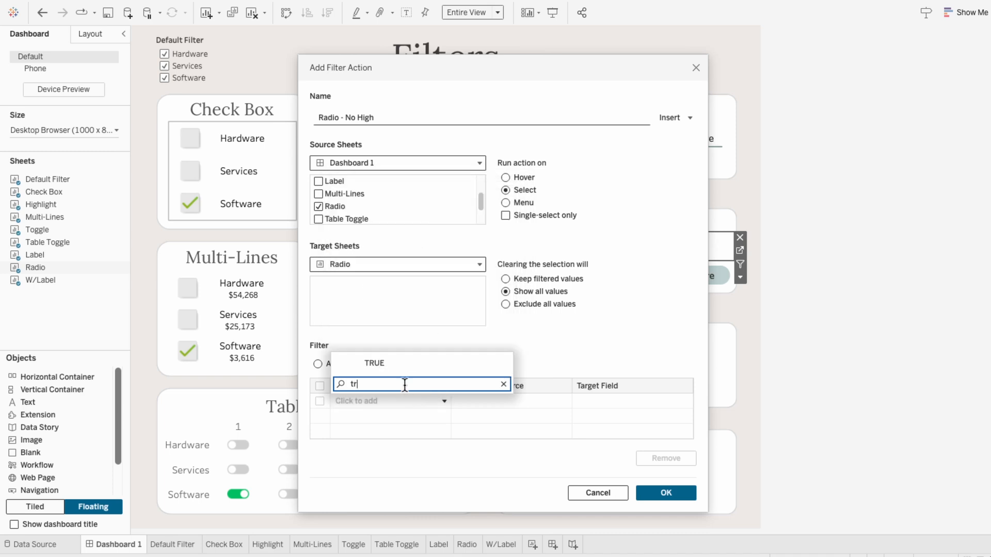
{"action": "key", "text": "Return"}
{"action": "left_click", "coordinate": [625, 408]}
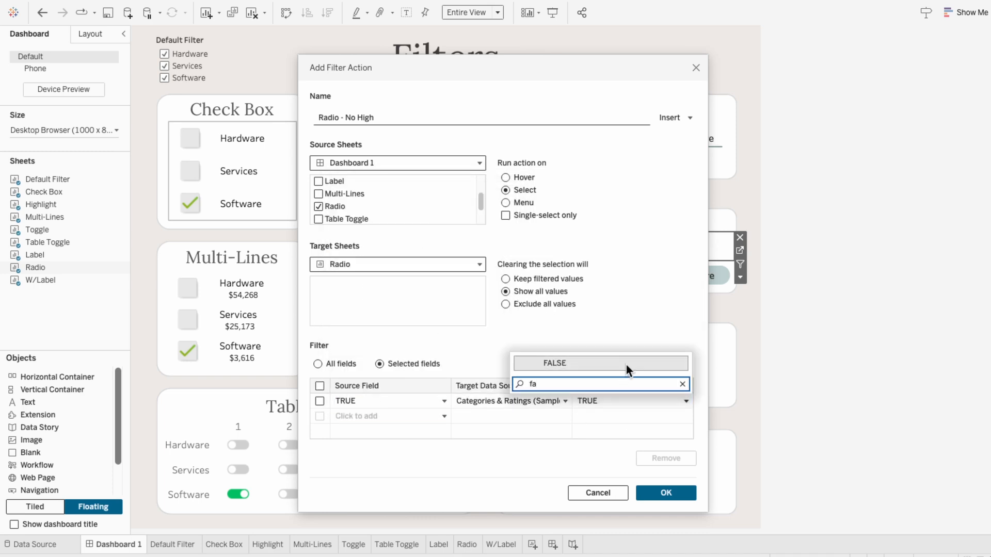
{"action": "left_click", "coordinate": [626, 365]}
{"action": "left_click", "coordinate": [666, 493]}
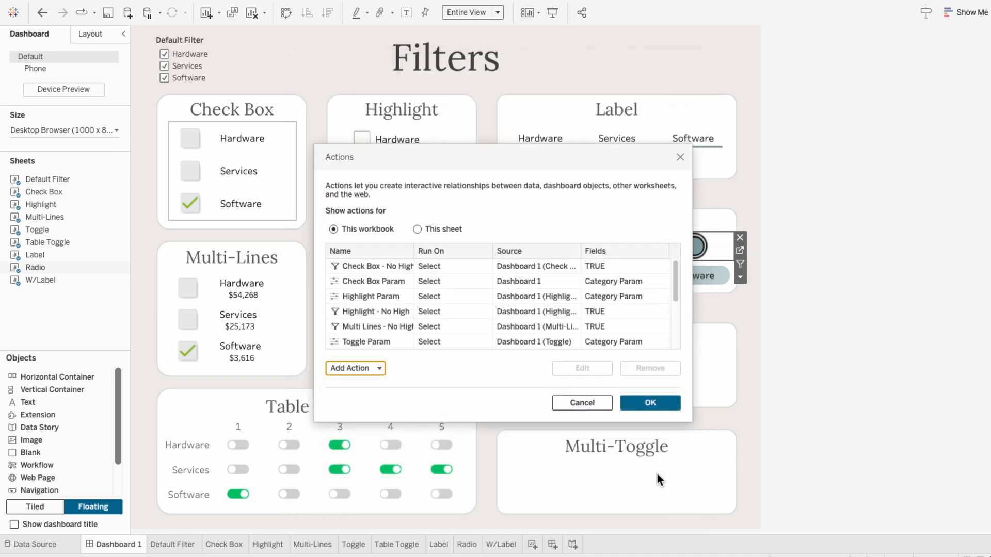
Step: Add a filter action named W/Label - No High with only W/Label as its source sheet
{"action": "left_click", "coordinate": [384, 364]}
{"action": "left_click", "coordinate": [376, 275]}
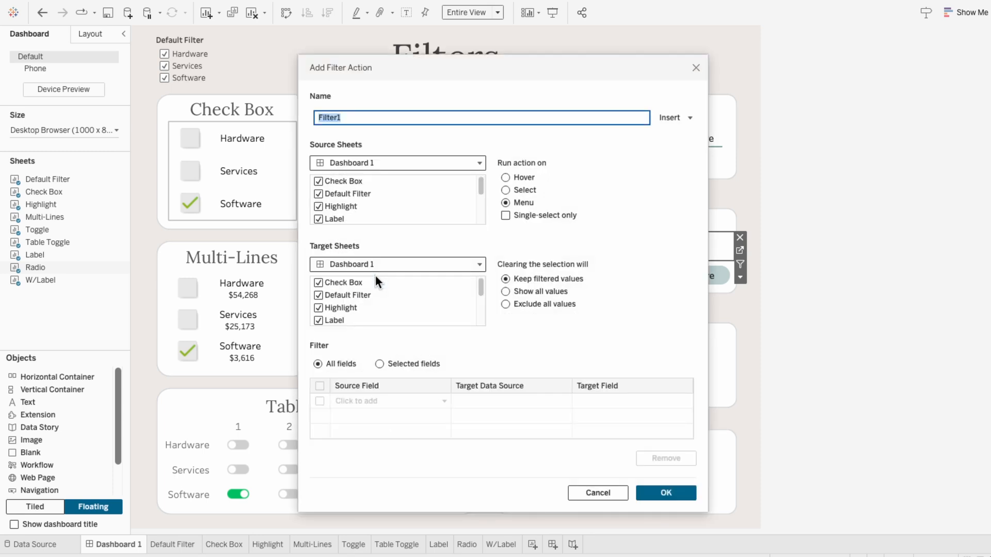
{"action": "type", "text": "W/Label - No High"}
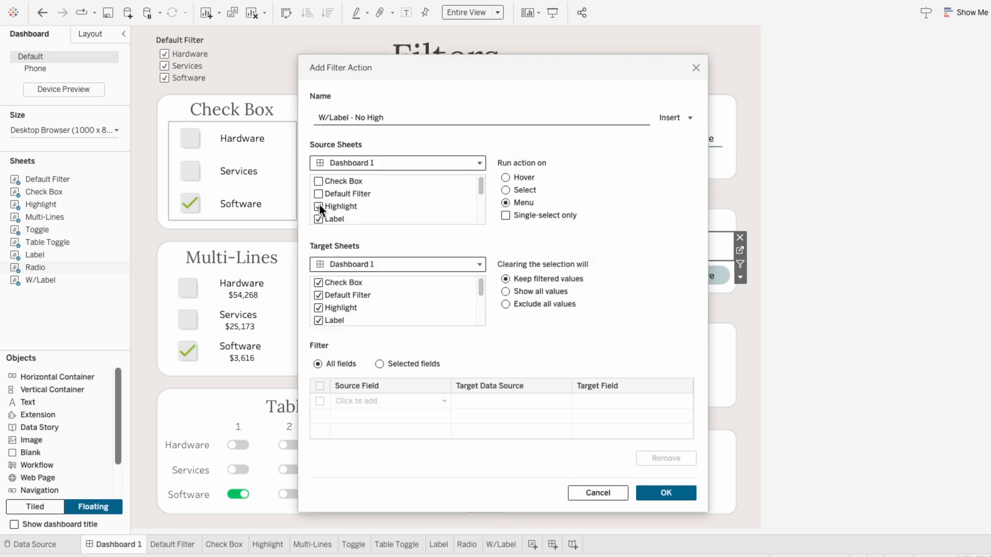
{"action": "scroll", "coordinate": [321, 206], "scroll_direction": "down", "scroll_amount": 3}
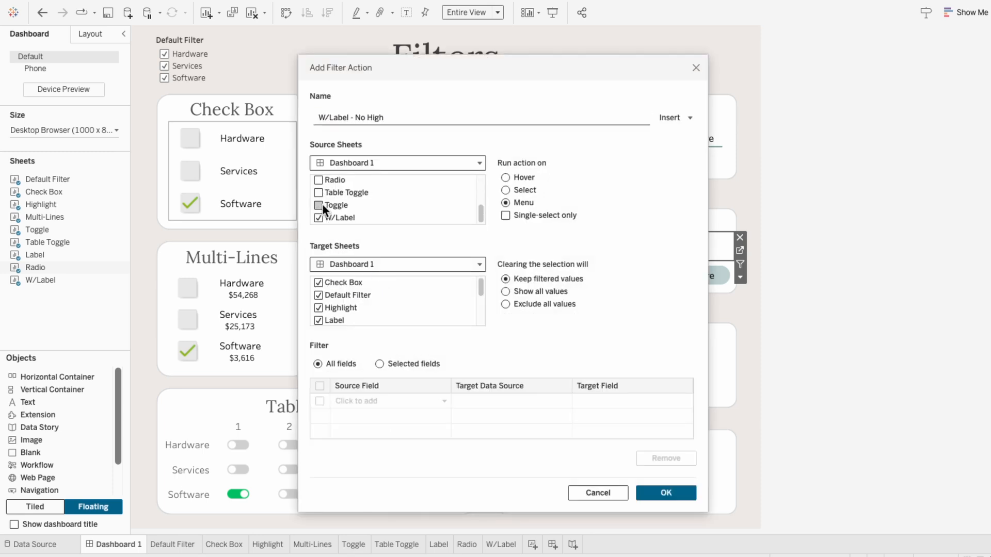
{"action": "scroll", "coordinate": [323, 216], "scroll_direction": "up", "scroll_amount": 3}
{"action": "scroll", "coordinate": [329, 209], "scroll_direction": "down", "scroll_amount": 3}
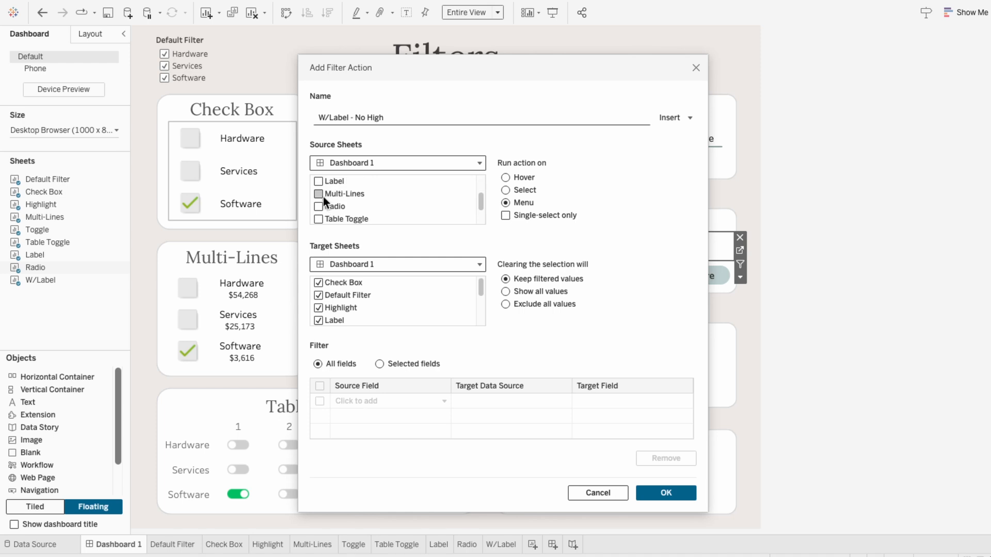
Step: Target the W/Label sheet, run the action on Select, and show all values when the selection is cleared
{"action": "left_click", "coordinate": [355, 265]}
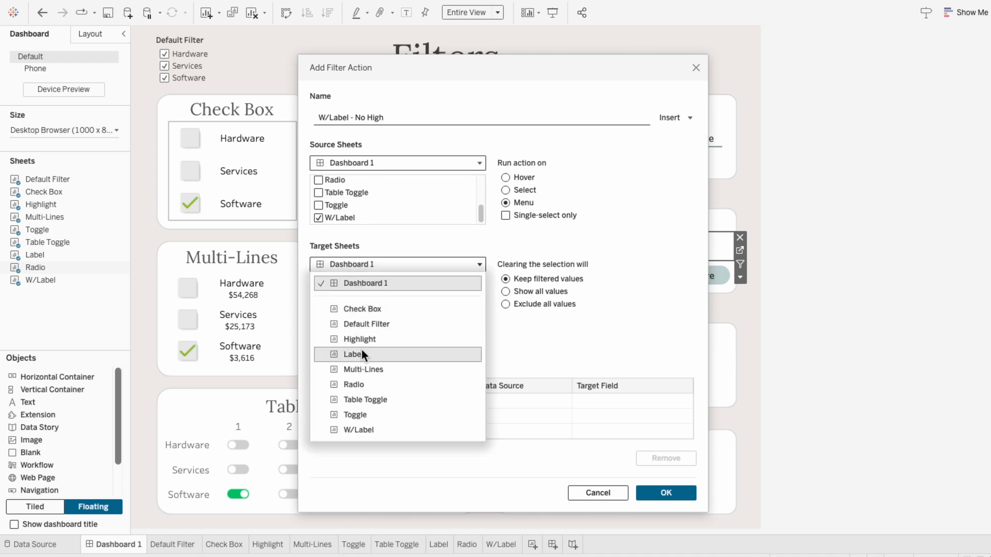
{"action": "left_click", "coordinate": [361, 429]}
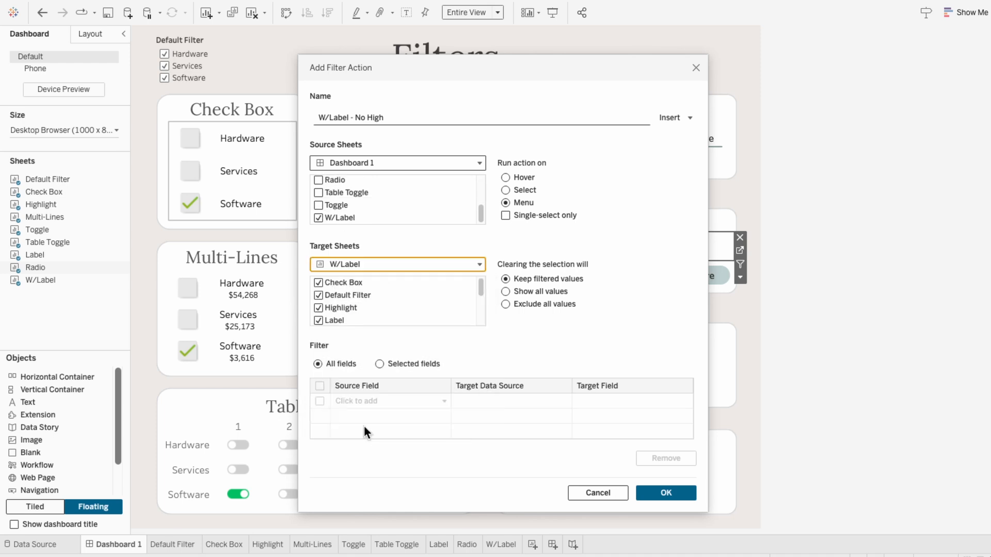
{"action": "left_click", "coordinate": [524, 190]}
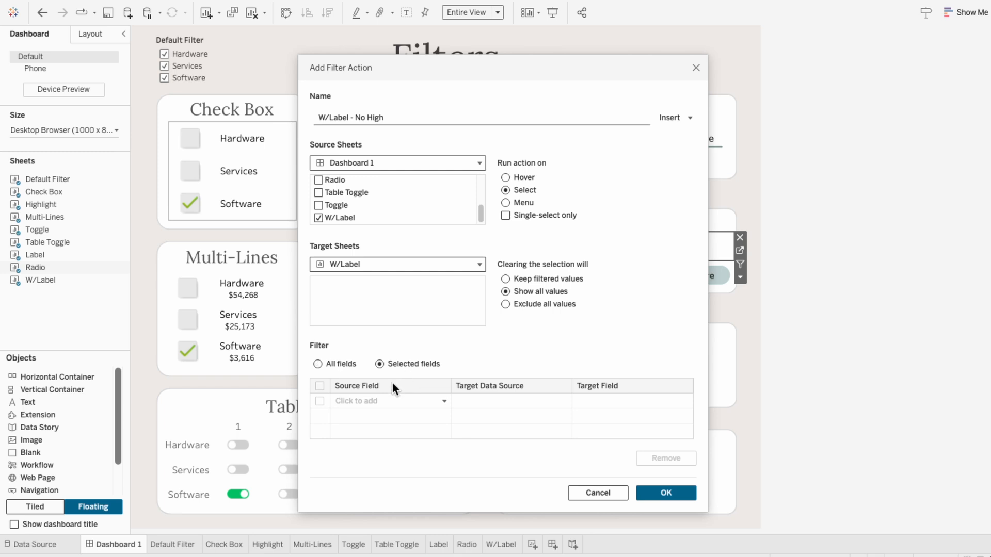
Step: Map source field TRUE to target field FALSE for the W/Label - No High action and save all actions
{"action": "left_click", "coordinate": [388, 401]}
{"action": "type", "text": "tr"}
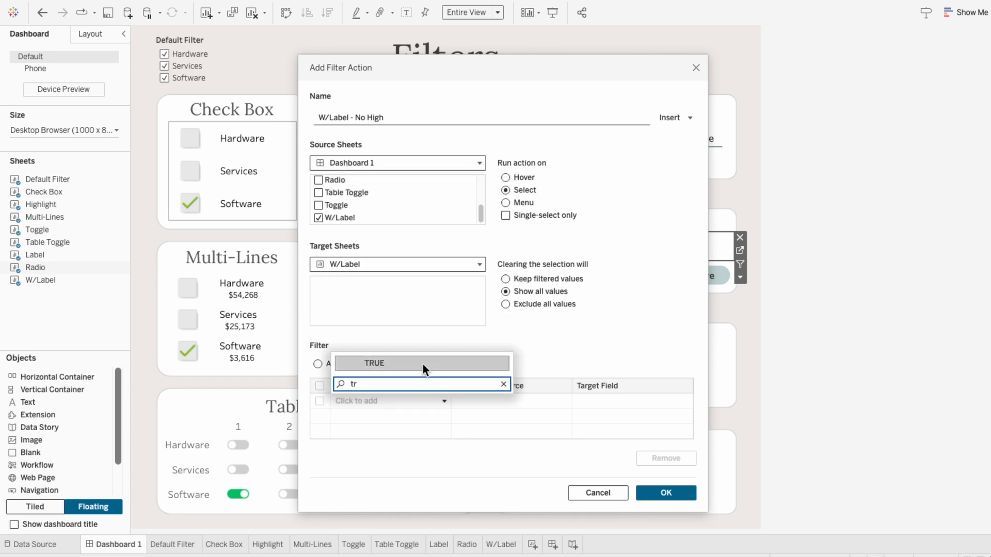
{"action": "left_click", "coordinate": [422, 364]}
{"action": "left_click", "coordinate": [624, 403]}
{"action": "type", "text": "fa"}
{"action": "left_click", "coordinate": [606, 365]}
{"action": "left_click", "coordinate": [665, 491]}
{"action": "left_click", "coordinate": [659, 398]}
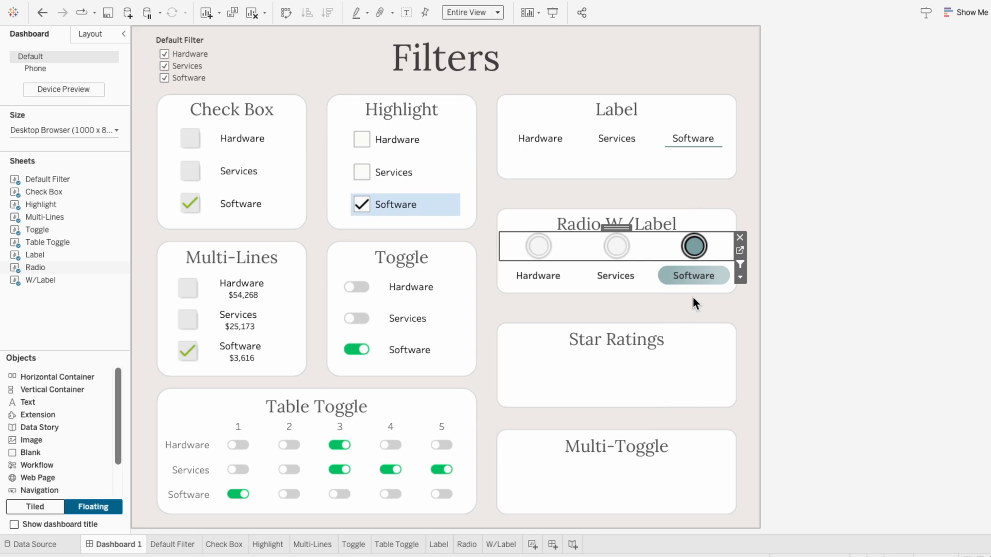
Step: Switch Services on and off with its radio button and move the Radio sheet's upper edge slightly down in its card
{"action": "left_click", "coordinate": [616, 246]}
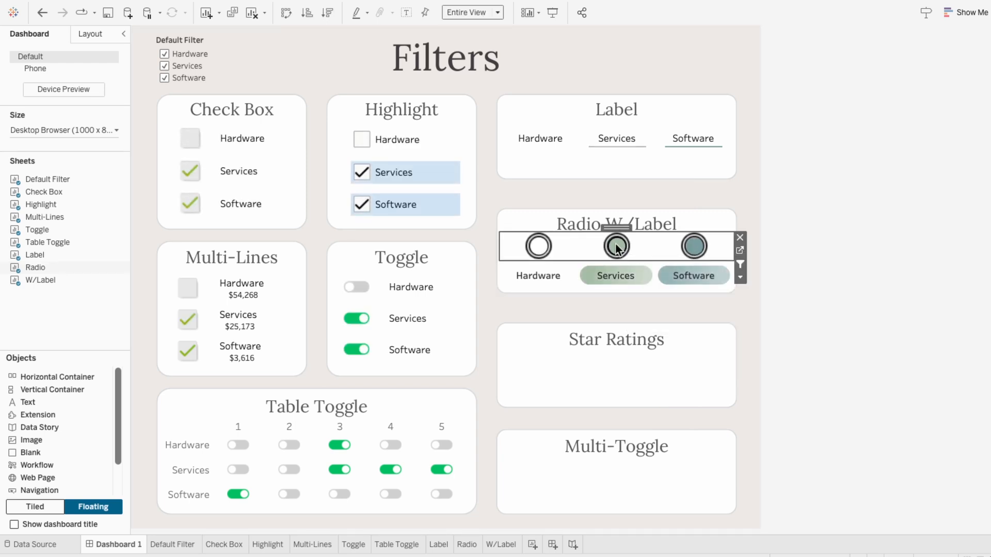
{"action": "left_click", "coordinate": [616, 246]}
{"action": "left_click", "coordinate": [771, 245]}
{"action": "left_click", "coordinate": [728, 244]}
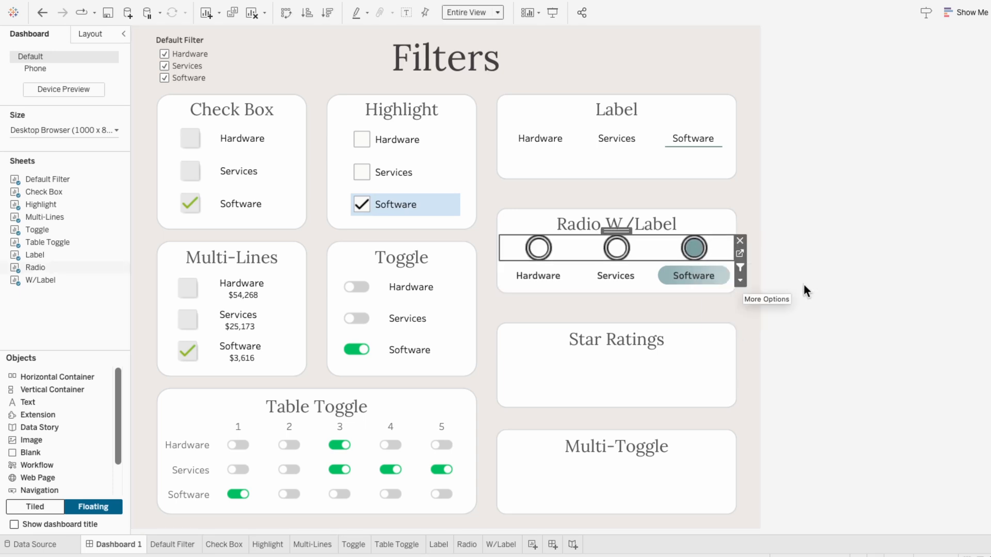
{"action": "left_click", "coordinate": [772, 285]}
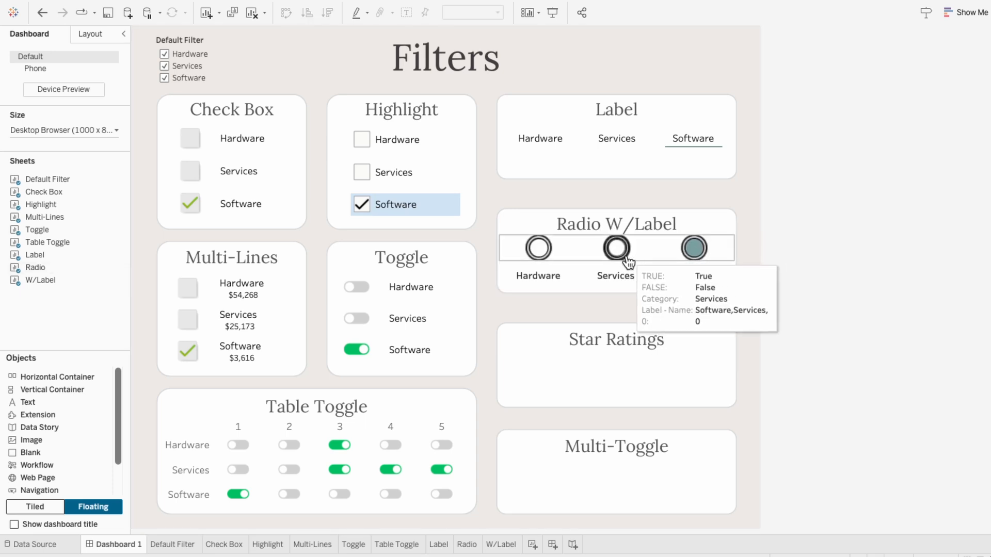
Step: Reduce the mark size of both SUM(0) layers on the Radio sheet, keeping the inner circle smaller than the outer ring
{"action": "left_click", "coordinate": [466, 545]}
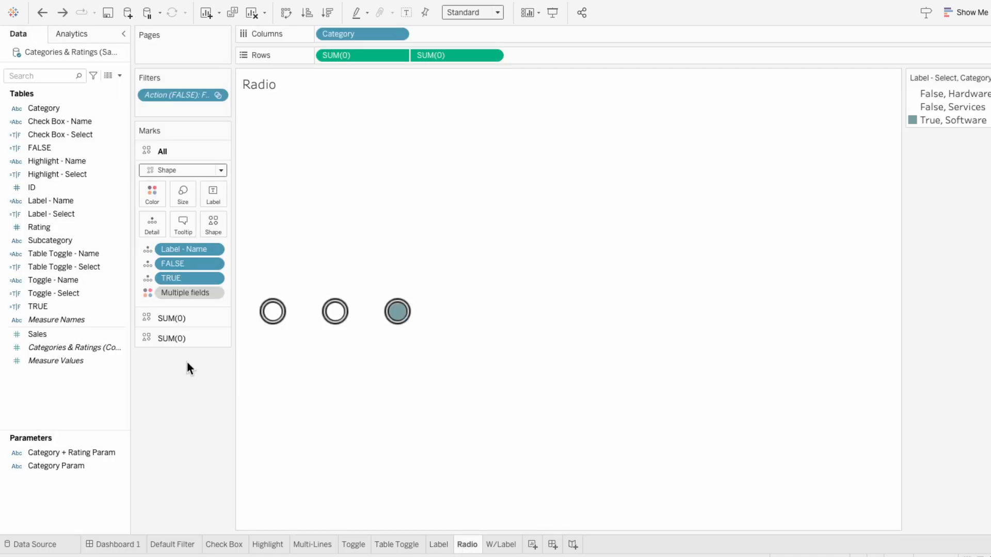
{"action": "left_click", "coordinate": [172, 318]}
{"action": "left_click", "coordinate": [183, 212]}
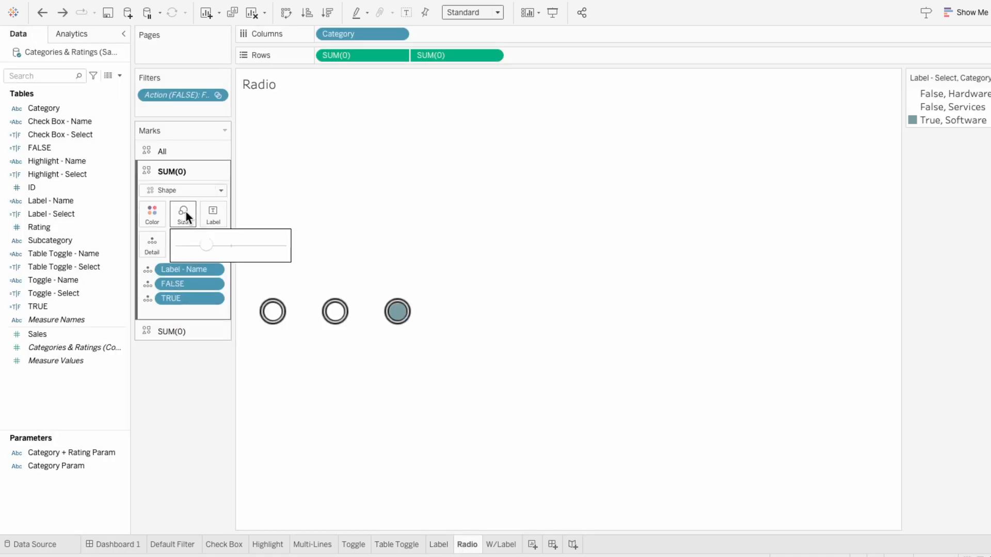
{"action": "left_click", "coordinate": [200, 245]}
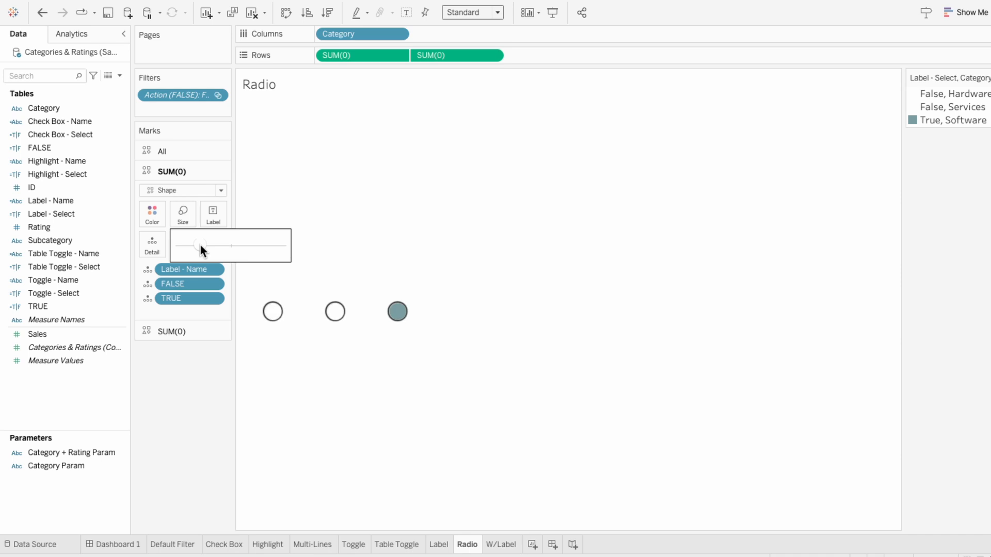
{"action": "left_click", "coordinate": [192, 334]}
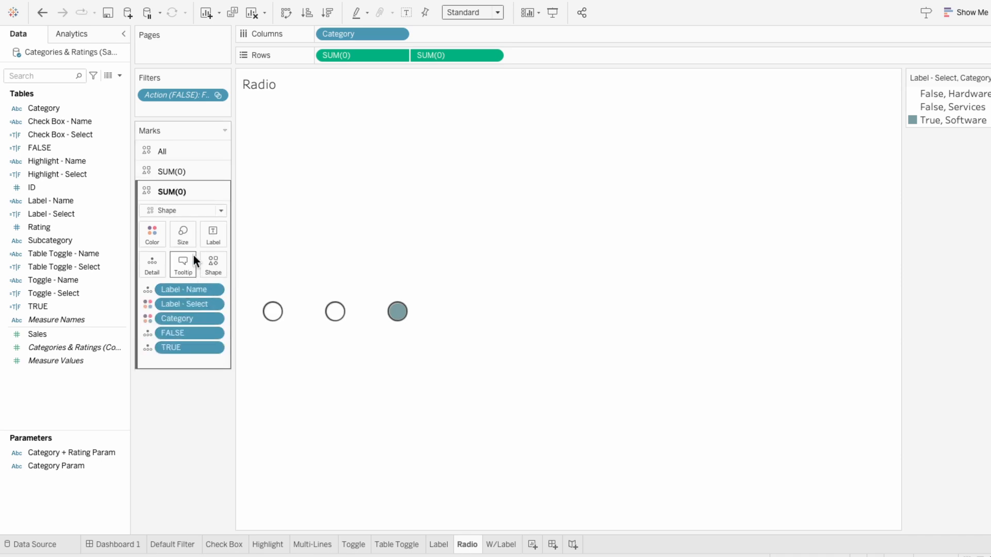
{"action": "left_click_drag", "start_coordinate": [192, 266], "coordinate": [190, 264]}
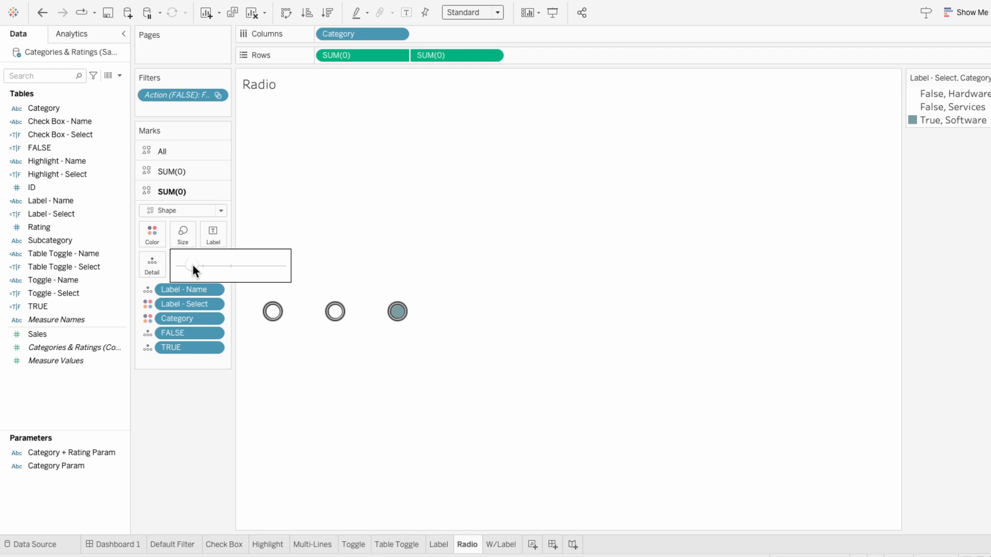
{"action": "left_click", "coordinate": [206, 518]}
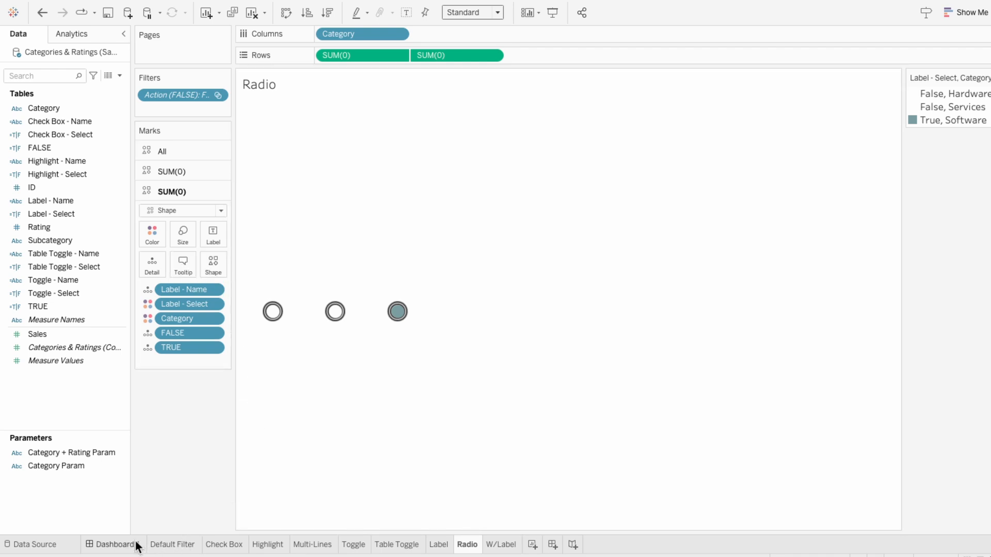
Step: Check the dashboard and create a new worksheet named Star Rating
{"action": "left_click", "coordinate": [113, 544]}
{"action": "left_click", "coordinate": [531, 545]}
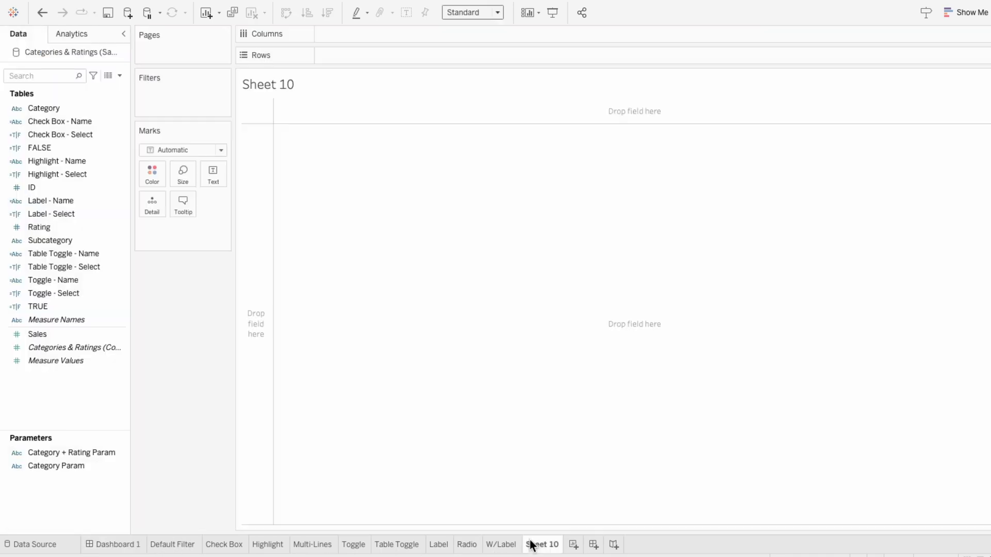
{"action": "double_click", "coordinate": [531, 544]}
{"action": "type", "text": "Star Rating"}
{"action": "key", "text": "Return"}
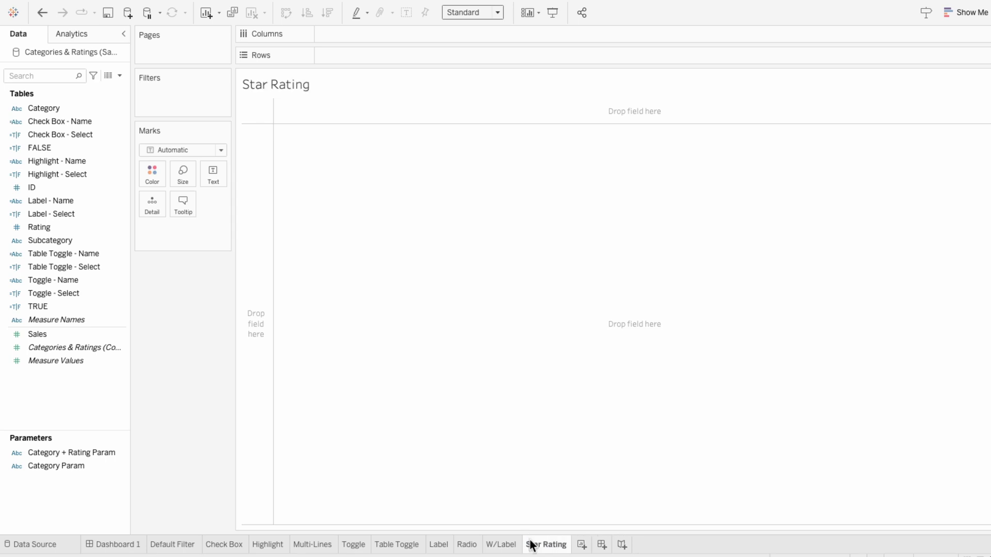
Step: Create a parameter named Rating Param with the String data type and an empty current value
{"action": "left_click", "coordinate": [119, 76]}
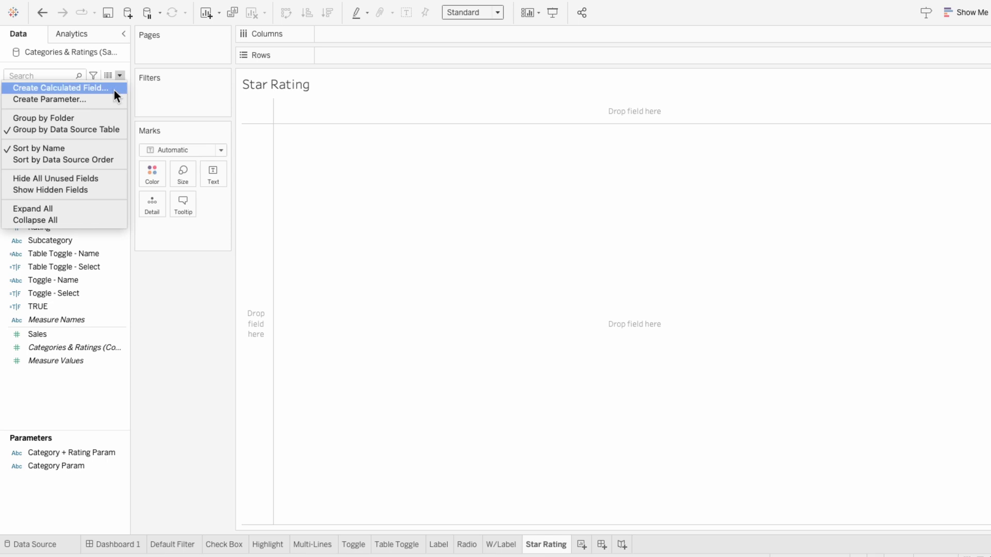
{"action": "left_click", "coordinate": [112, 99]}
{"action": "key", "text": "ctrl+a"}
{"action": "type", "text": "Rating Param"}
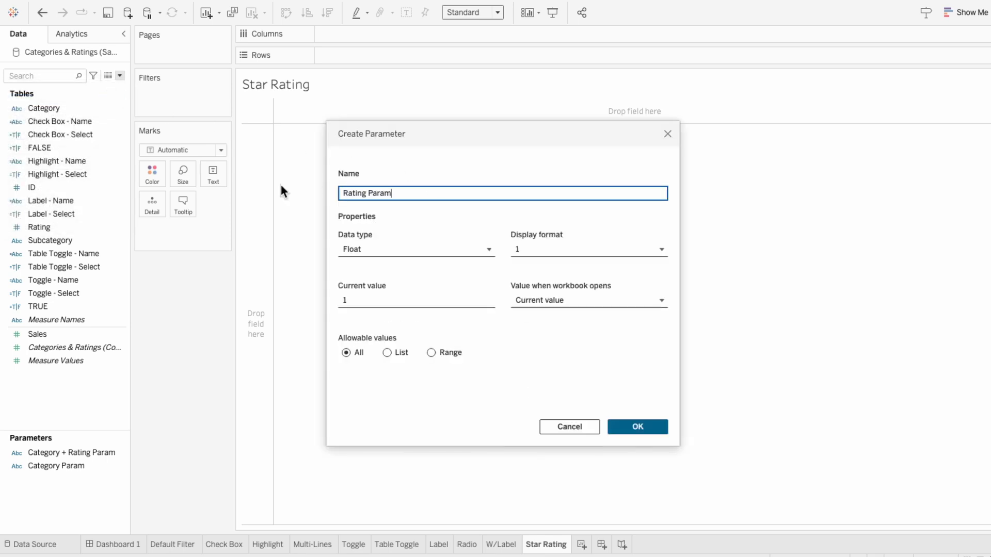
{"action": "left_click", "coordinate": [367, 248]}
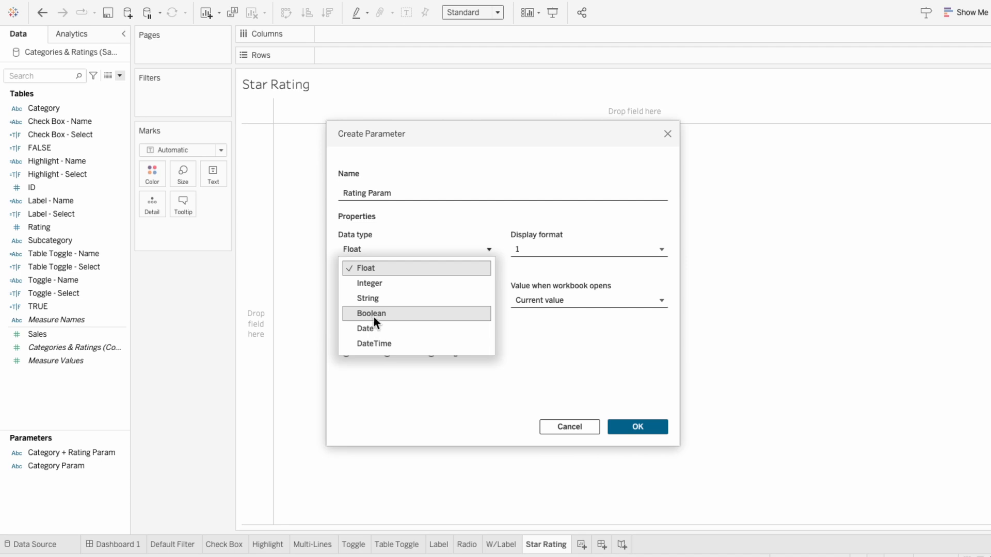
{"action": "left_click", "coordinate": [375, 298]}
{"action": "left_click", "coordinate": [376, 299]}
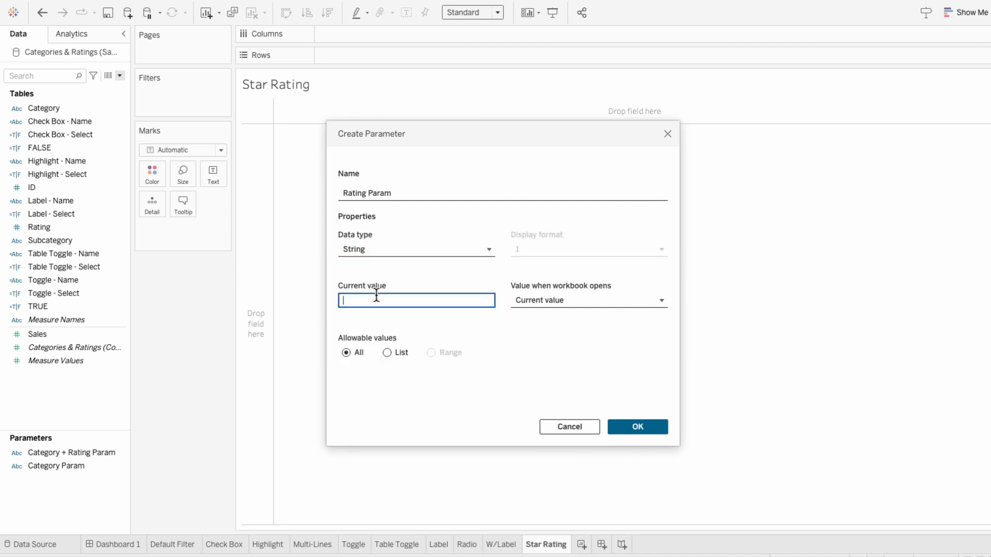
{"action": "left_click", "coordinate": [663, 427]}
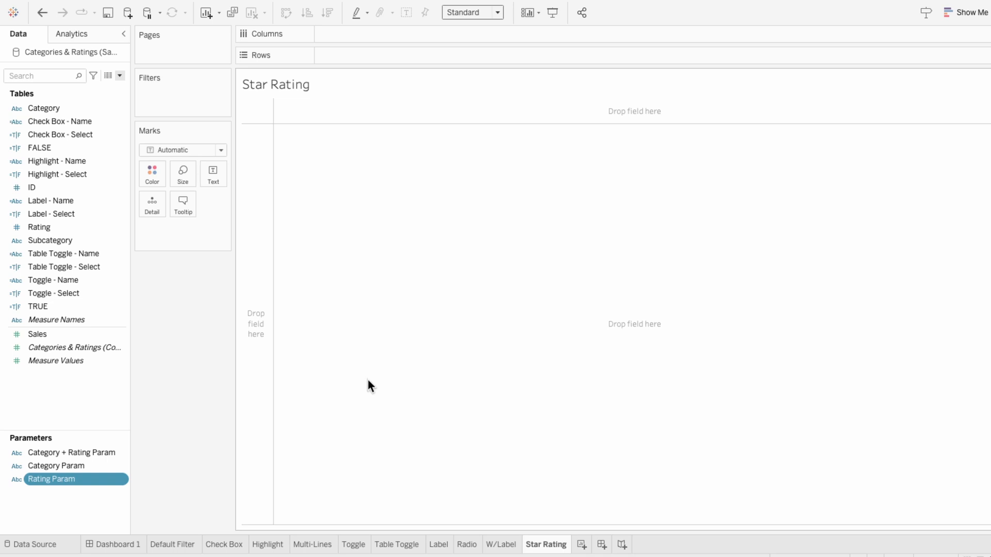
Step: Duplicate the Check Box - Name calculated field, open the copy for editing and name it Star Rating - Name
{"action": "right_click", "coordinate": [107, 123]}
{"action": "left_click", "coordinate": [123, 192]}
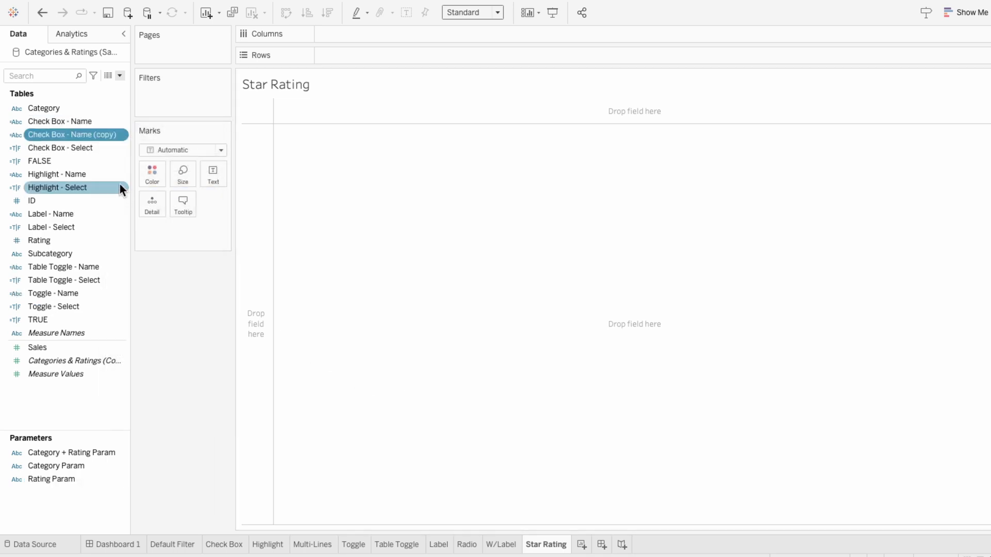
{"action": "right_click", "coordinate": [100, 135]}
{"action": "left_click", "coordinate": [118, 194]}
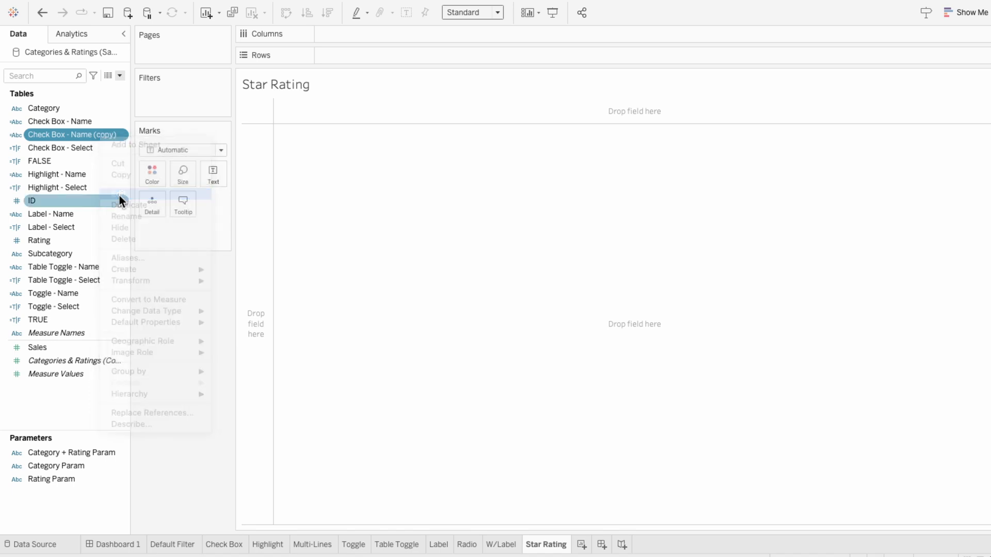
{"action": "triple_click", "coordinate": [377, 156]}
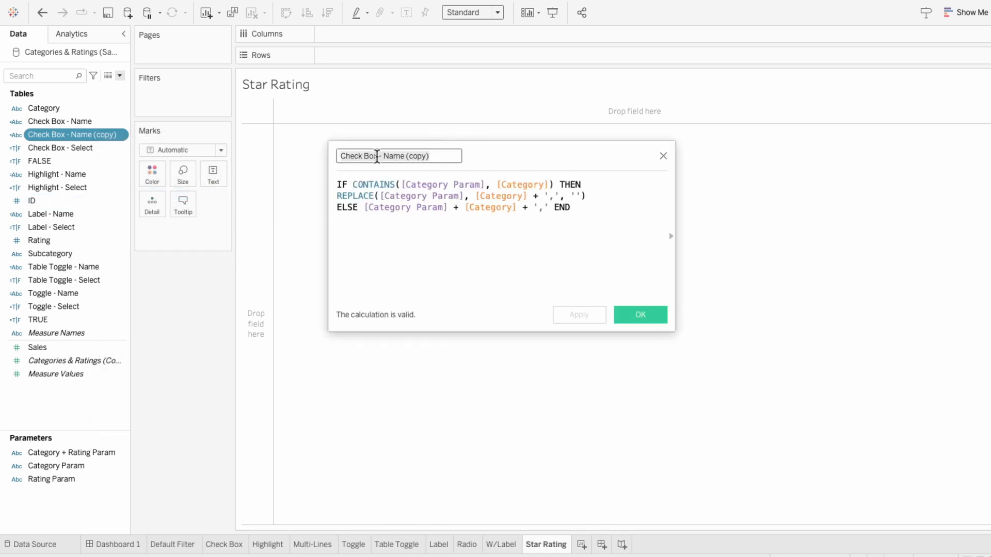
{"action": "type", "text": "Star Rating -"}
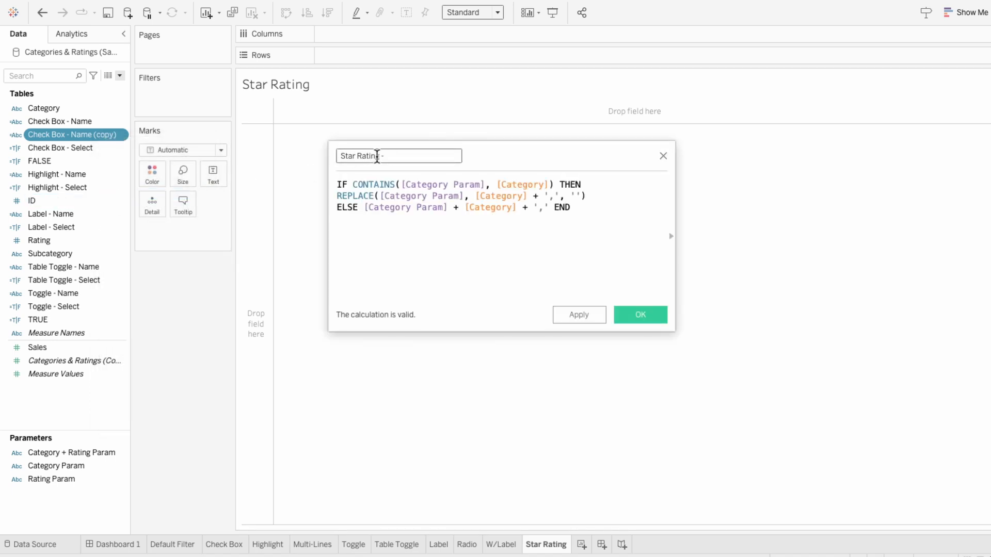
{"action": "type", "text": " Name"}
Step: Change the IF condition of Star Rating - Name to CONTAINS([Rating Param], STR([Rating]))
{"action": "double_click", "coordinate": [429, 184]}
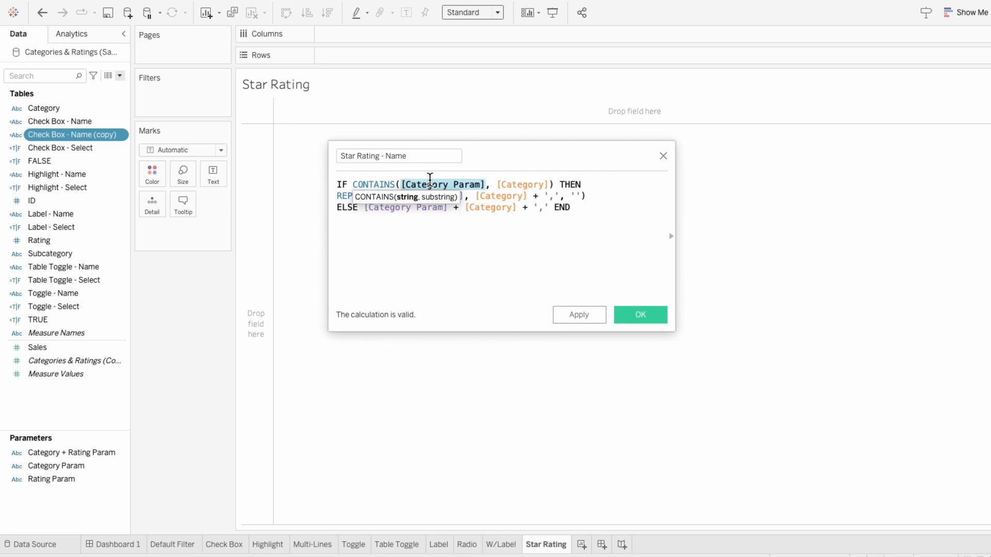
{"action": "type", "text": "Rat"}
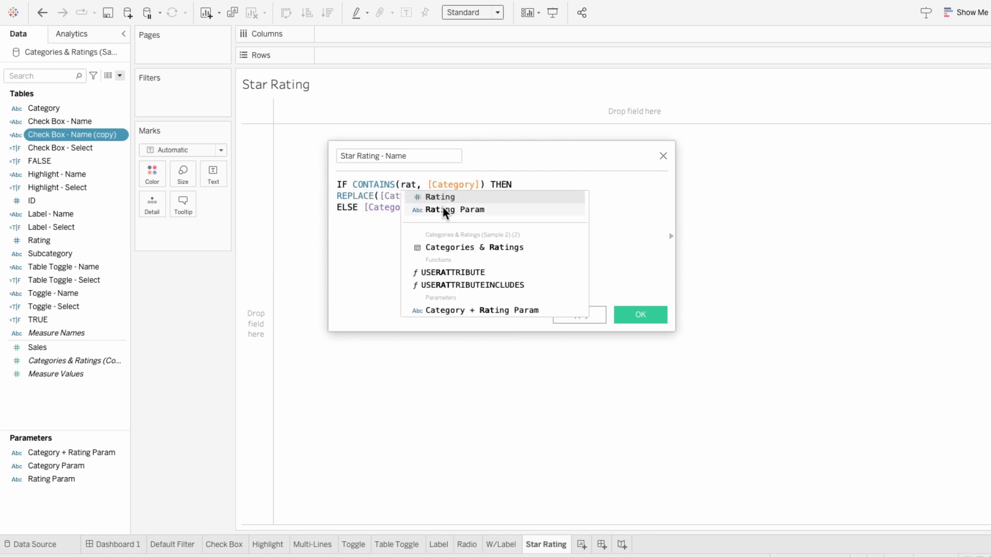
{"action": "left_click", "coordinate": [445, 210]}
{"action": "double_click", "coordinate": [521, 184]}
{"action": "type", "text": "STR("}
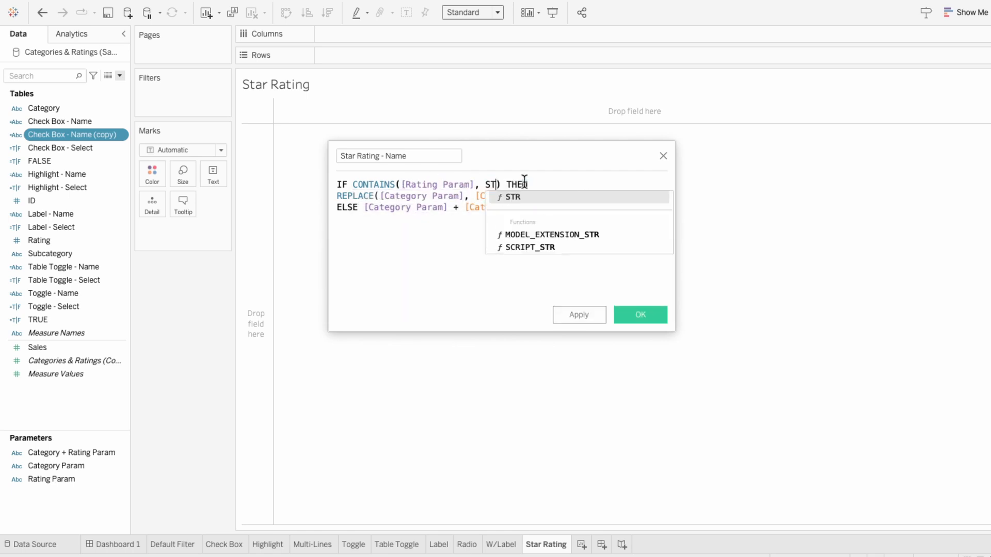
{"action": "type", "text": "rat"}
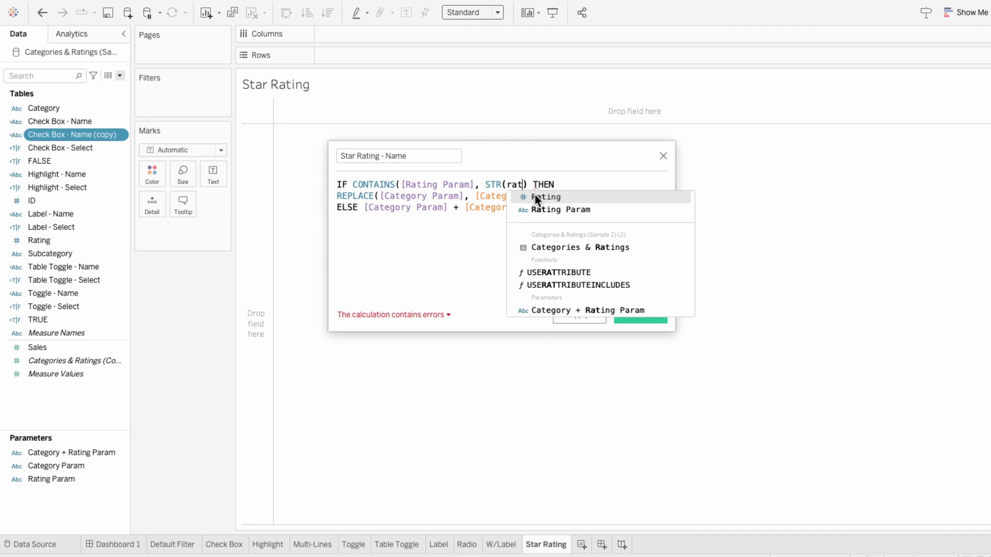
{"action": "left_click", "coordinate": [535, 195]}
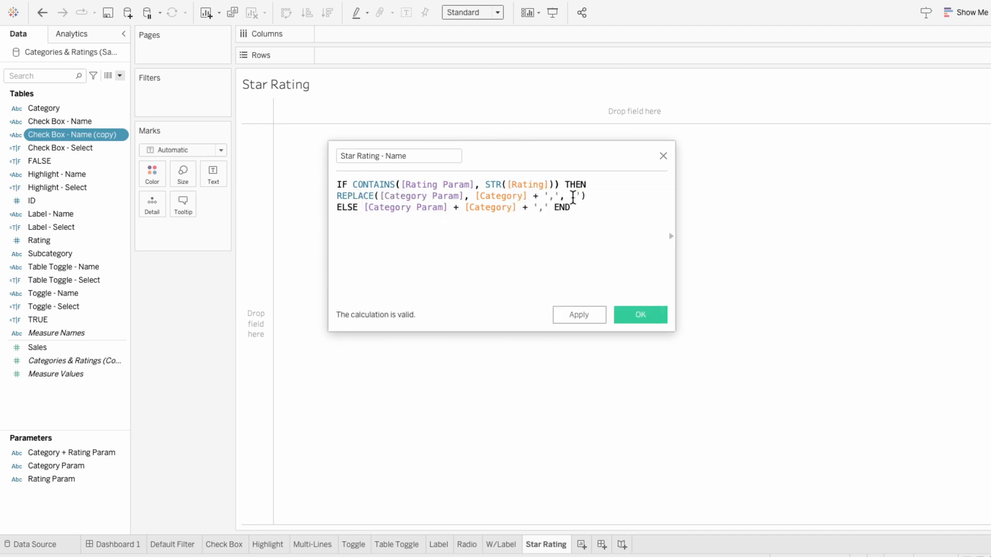
Step: Replace [Category Param] with [Rating Param] and [Category] with STR([Rating]) in the REPLACE and ELSE lines, and save the calculation
{"action": "double_click", "coordinate": [438, 185]}
{"action": "key", "text": "ctrl+c"}
{"action": "double_click", "coordinate": [421, 196]}
{"action": "key", "text": "ctrl+v"}
{"action": "key", "text": "super+v"}
{"action": "left_click_drag", "start_coordinate": [486, 184], "coordinate": [556, 185]}
{"action": "key", "text": "super+c"}
{"action": "double_click", "coordinate": [490, 196]}
{"action": "key", "text": "super+v"}
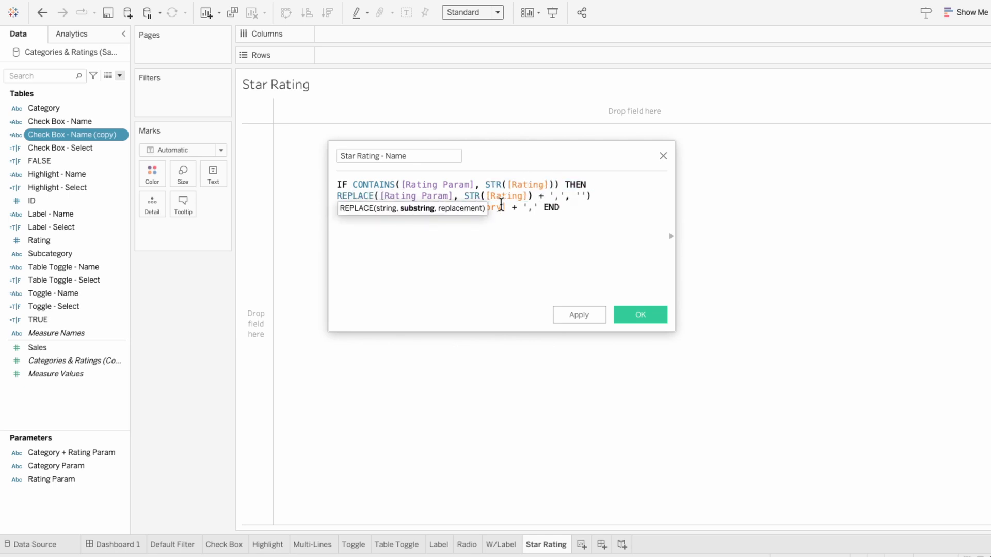
{"action": "double_click", "coordinate": [499, 208]}
{"action": "key", "text": "super+v"}
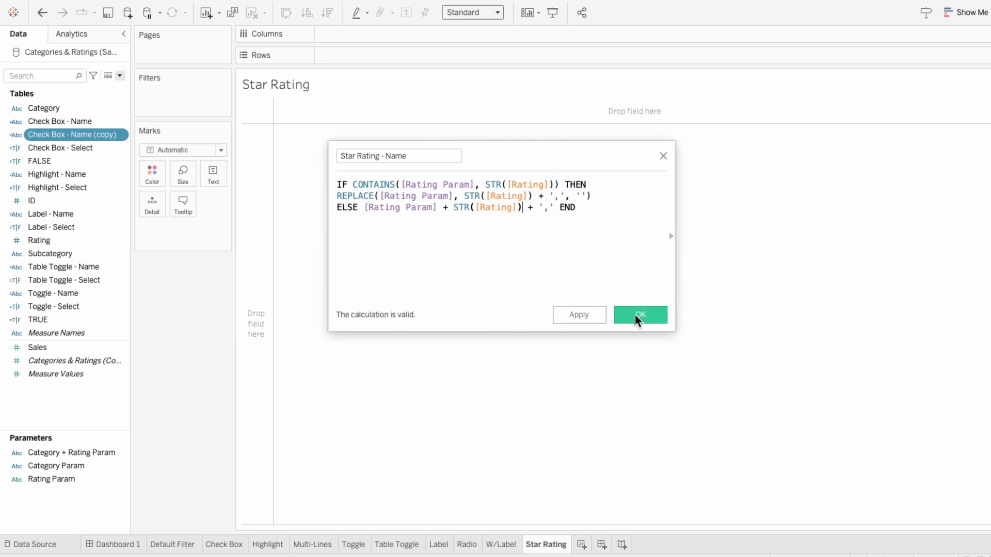
{"action": "left_click", "coordinate": [638, 315]}
Step: Duplicate the Check Box - Select calculated field, open the copy for editing and name it Star Rating - Select
{"action": "right_click", "coordinate": [103, 136]}
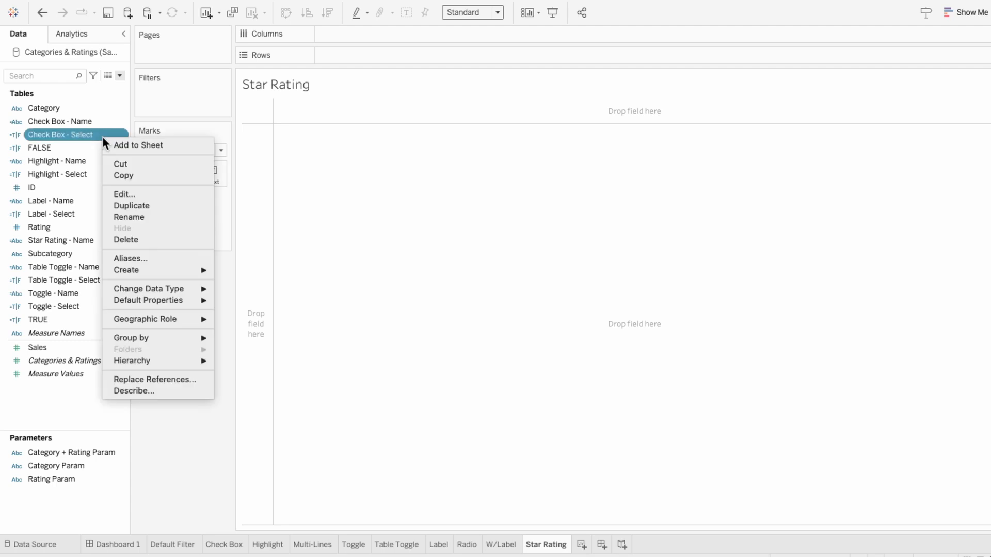
{"action": "left_click", "coordinate": [122, 204]}
{"action": "right_click", "coordinate": [92, 149]}
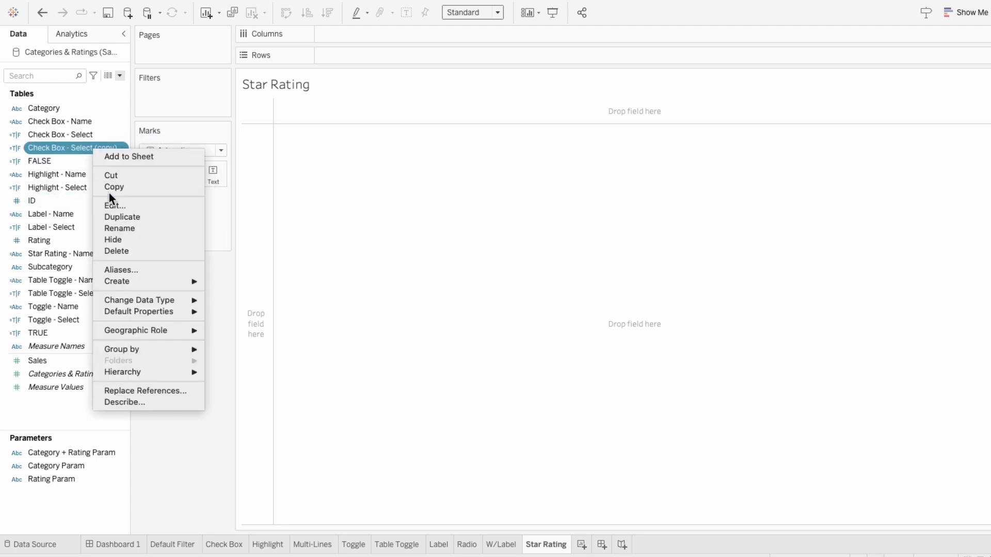
{"action": "left_click", "coordinate": [113, 203]}
{"action": "left_click", "coordinate": [408, 154]}
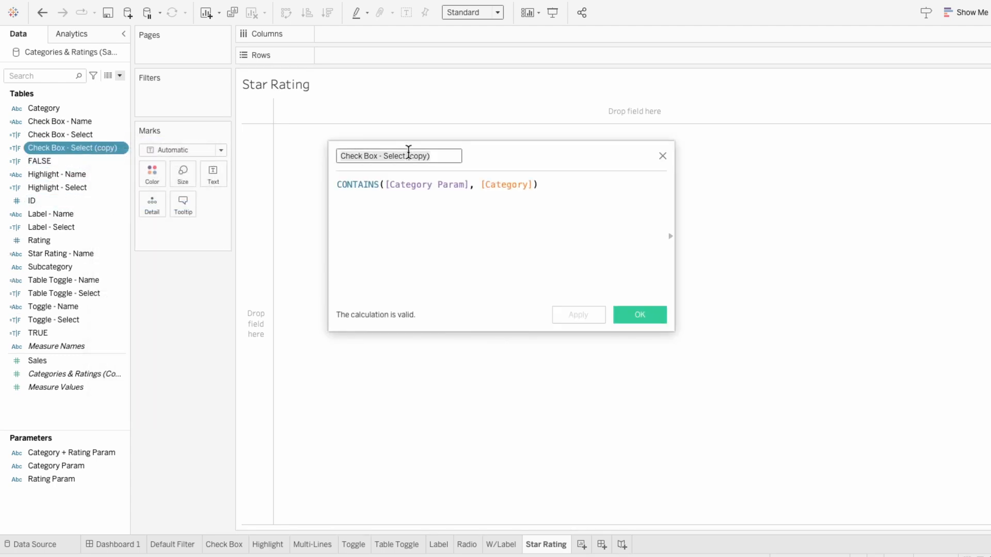
{"action": "type", "text": "Star Rating - Select"}
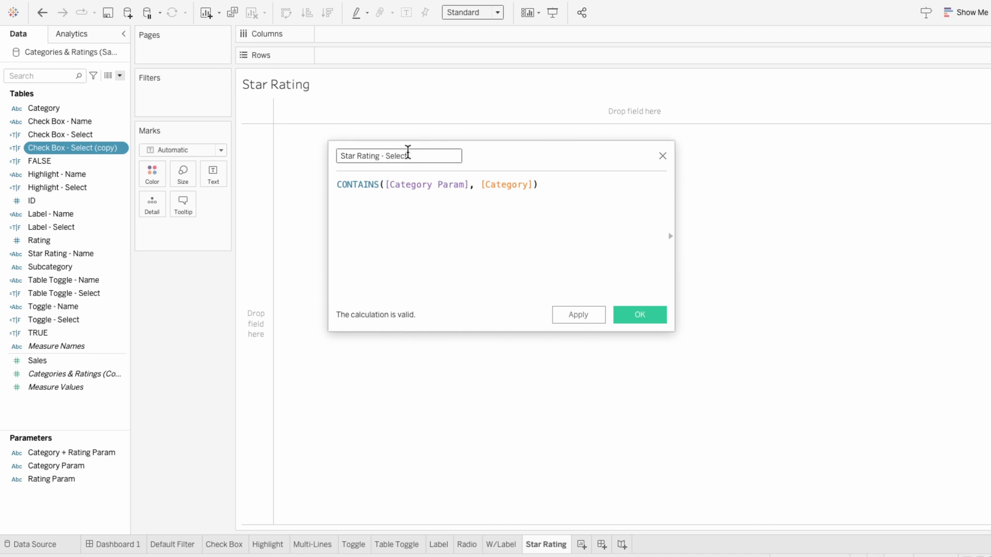
Step: Set the Star Rating - Select formula to CONTAINS([Rating Param], STR([Rating])) and save it
{"action": "double_click", "coordinate": [419, 185]}
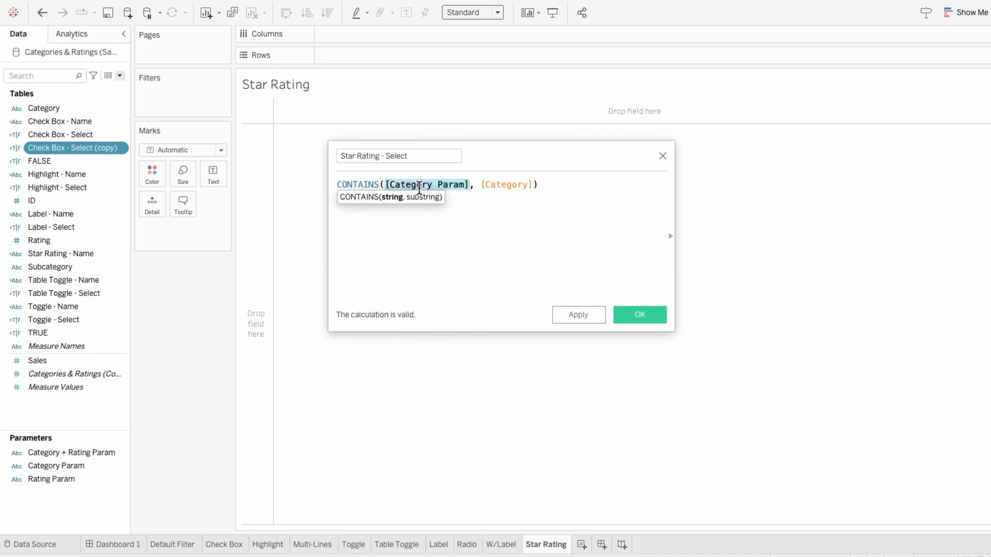
{"action": "type", "text": "rating"}
{"action": "left_click", "coordinate": [433, 209]}
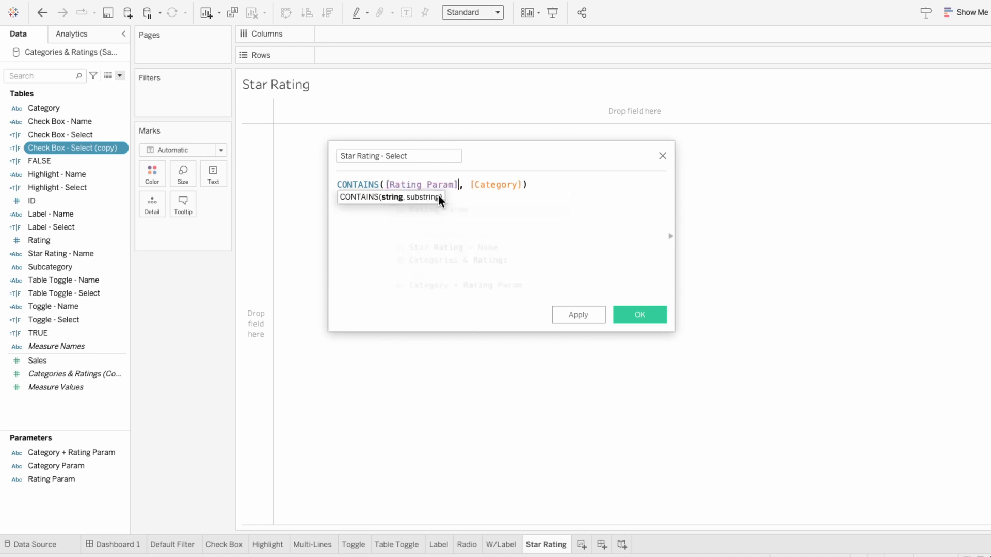
{"action": "double_click", "coordinate": [495, 184]}
{"action": "type", "text": "STR(r"}
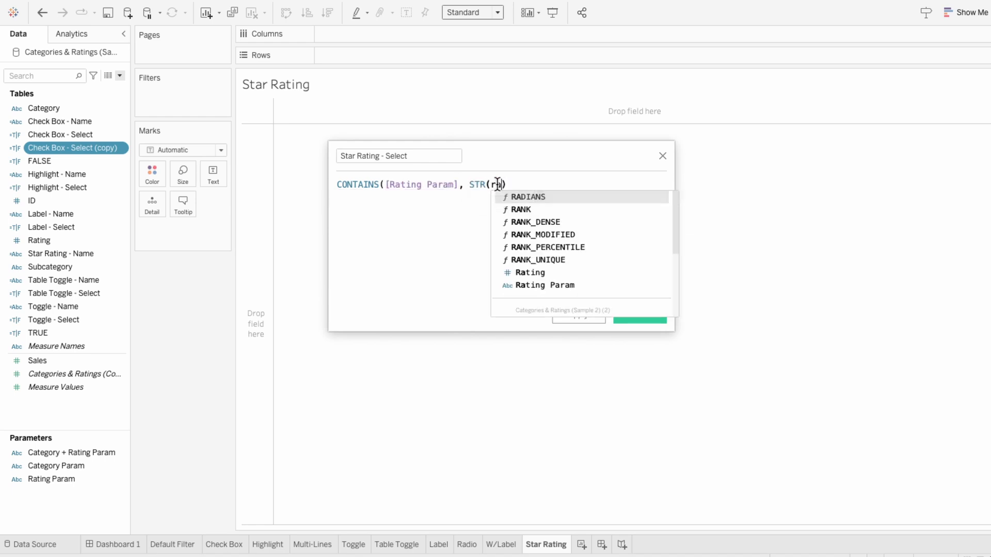
{"action": "type", "text": "ating"}
{"action": "key", "text": "Return"}
{"action": "type", "text": ")"}
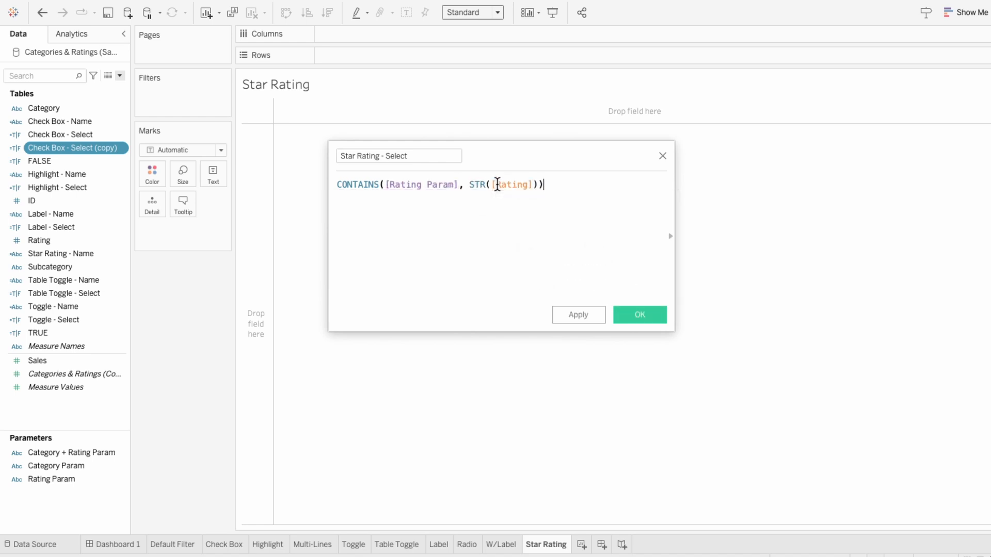
{"action": "left_click", "coordinate": [639, 314]}
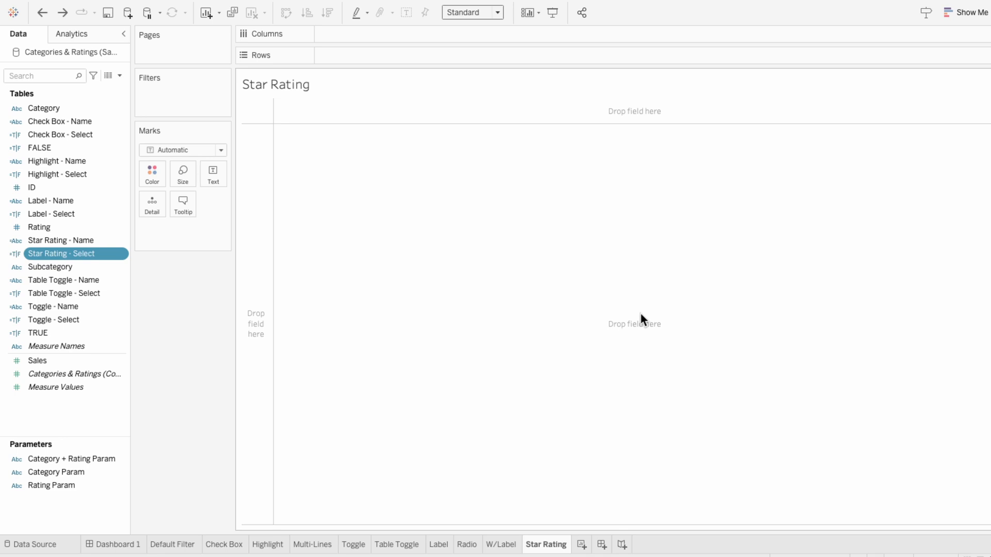
Step: Place Rating on Columns and add Star Rating - Name and Star Rating - Select to the marks as detail
{"action": "left_click_drag", "start_coordinate": [39, 227], "coordinate": [341, 36]}
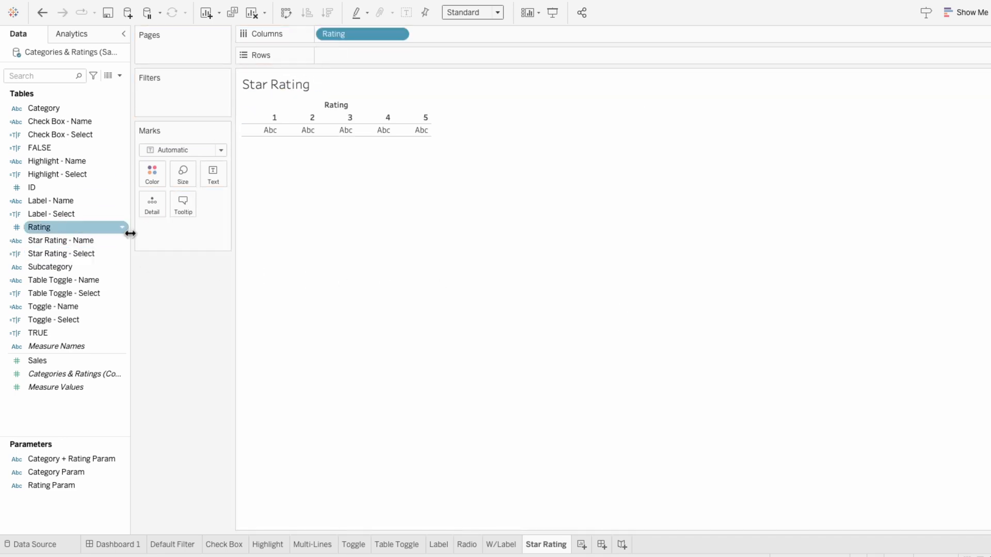
{"action": "left_click", "coordinate": [110, 237]}
{"action": "left_click", "coordinate": [95, 253], "text": "ctrl"}
{"action": "left_click_drag", "start_coordinate": [95, 253], "coordinate": [197, 234]}
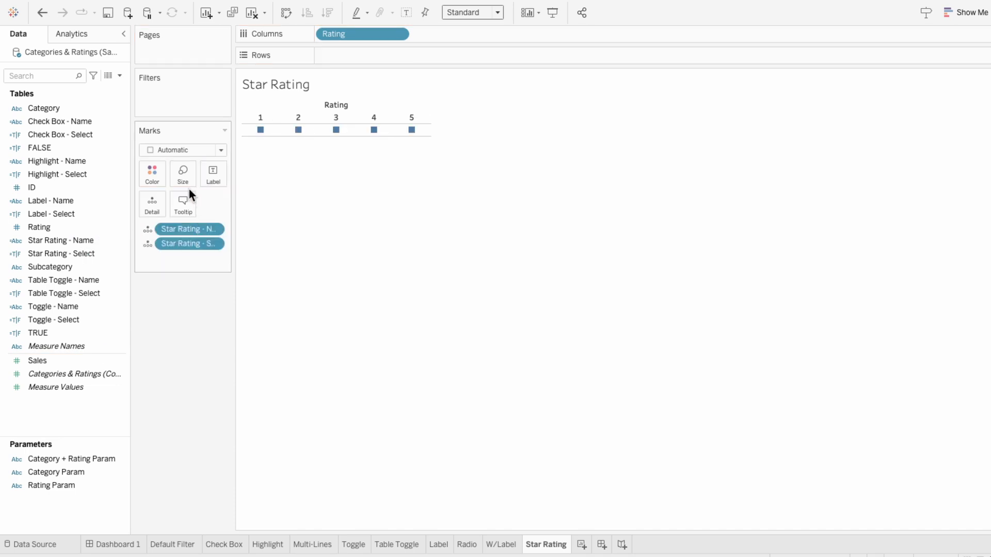
Step: Change the mark type to Shape and assign Star Rating - Select to Shape
{"action": "left_click", "coordinate": [187, 150]}
{"action": "left_click", "coordinate": [185, 250]}
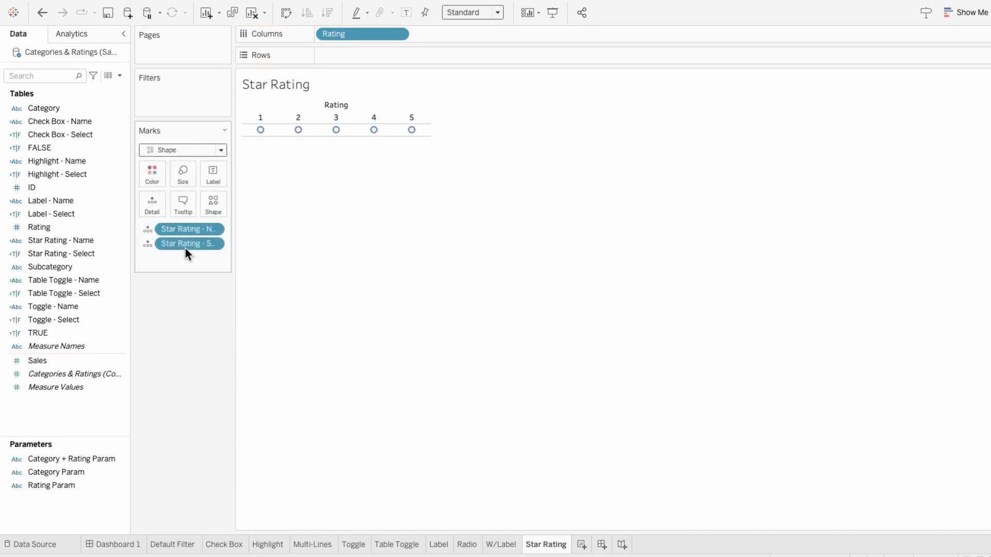
{"action": "left_click", "coordinate": [147, 245]}
{"action": "left_click", "coordinate": [161, 317]}
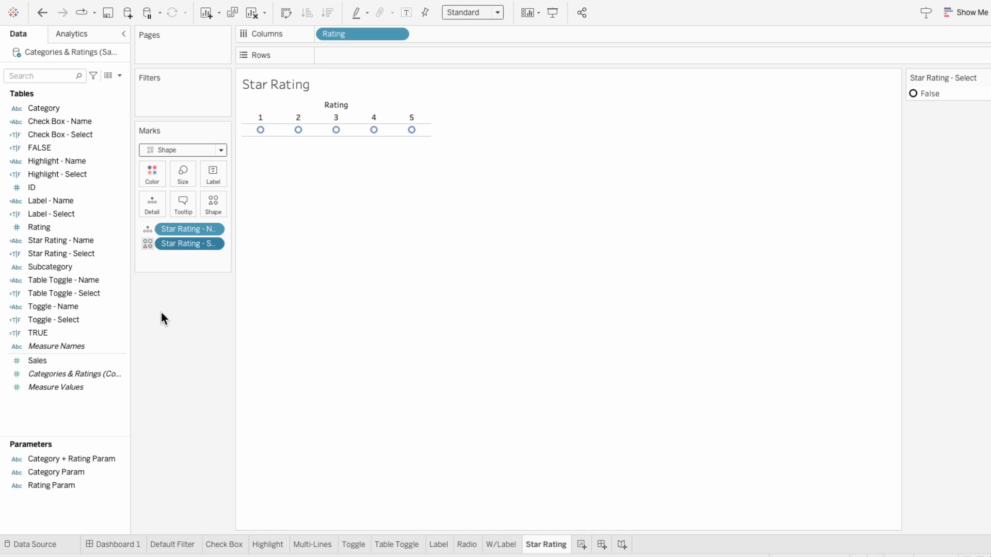
Step: Rewrite Star Rating - Select as IF CONTAINS([Rating Param], STR([Rating])) THEN "True" + STR([Rating]) ELSE "False" END and save it
{"action": "right_click", "coordinate": [100, 254]}
{"action": "left_click", "coordinate": [138, 322]}
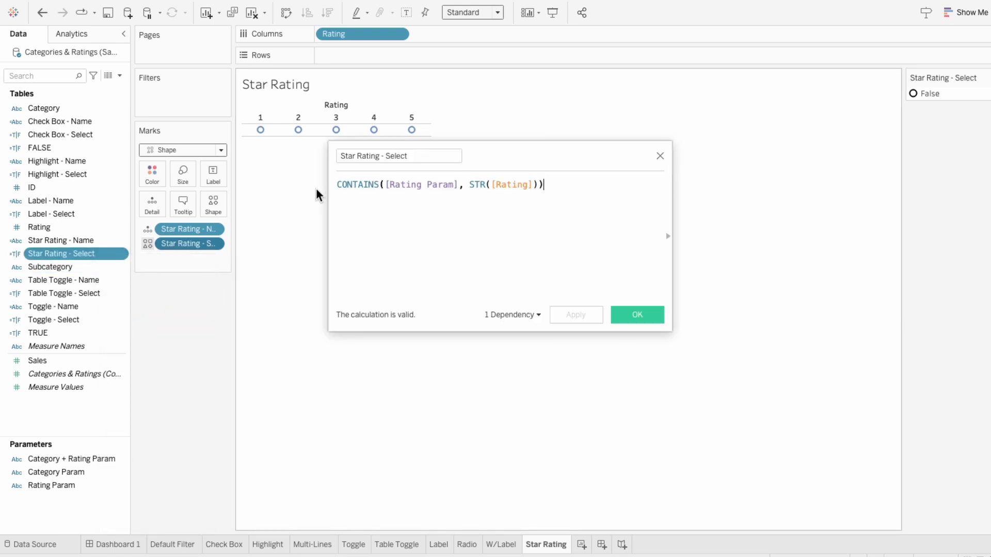
{"action": "type", "text": "IF"}
{"action": "left_click", "coordinate": [584, 184]}
{"action": "type", "text": "THEN \""}
{"action": "key", "text": "BackSpace"}
{"action": "key", "text": "Return"}
{"action": "type", "text": "\"True\" + STR(rating"}
{"action": "key", "text": "Return"}
{"action": "type", "text": ")"}
{"action": "key", "text": "Return"}
{"action": "type", "text": "ELSE \"False\" END"}
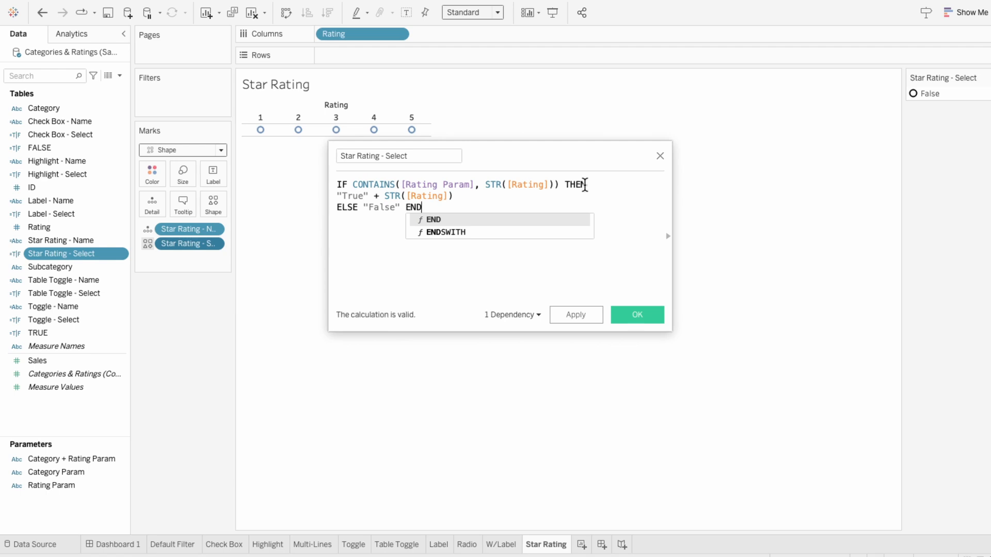
{"action": "left_click", "coordinate": [638, 318]}
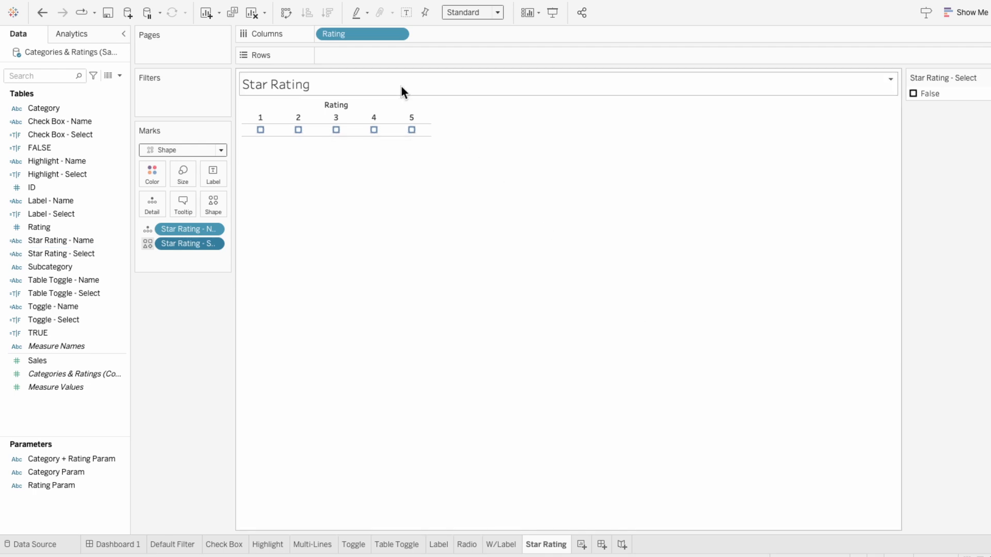
Step: Hide the Rating header on the Star Rating sheet and set its row divider pane border to None
{"action": "right_click", "coordinate": [355, 37]}
{"action": "left_click", "coordinate": [379, 126]}
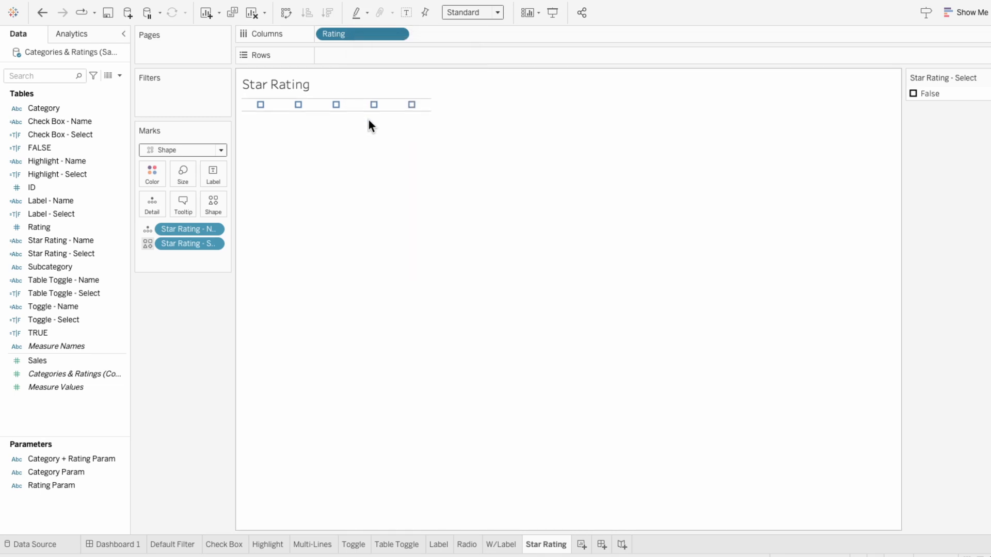
{"action": "right_click", "coordinate": [357, 105]}
{"action": "left_click", "coordinate": [375, 153]}
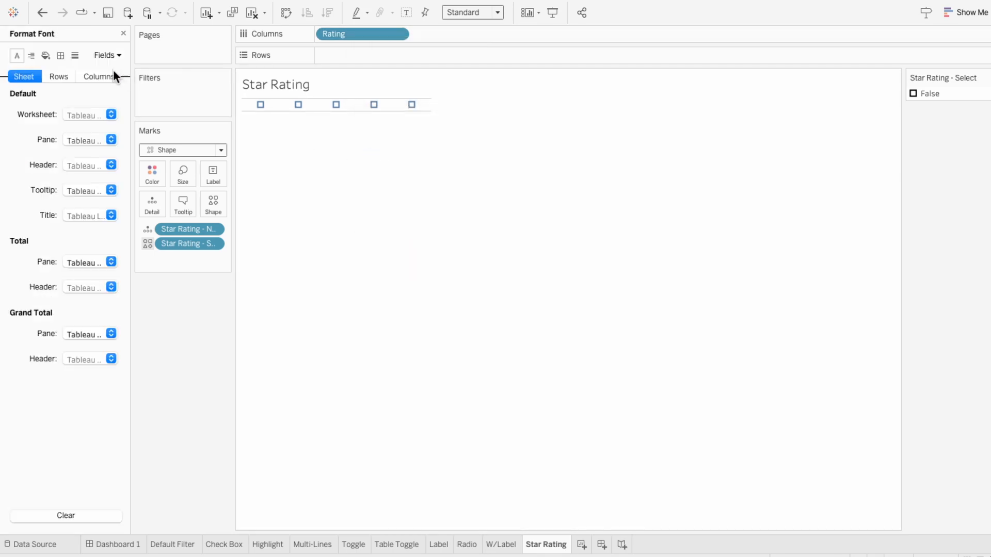
{"action": "left_click", "coordinate": [61, 55]}
{"action": "left_click", "coordinate": [79, 354]}
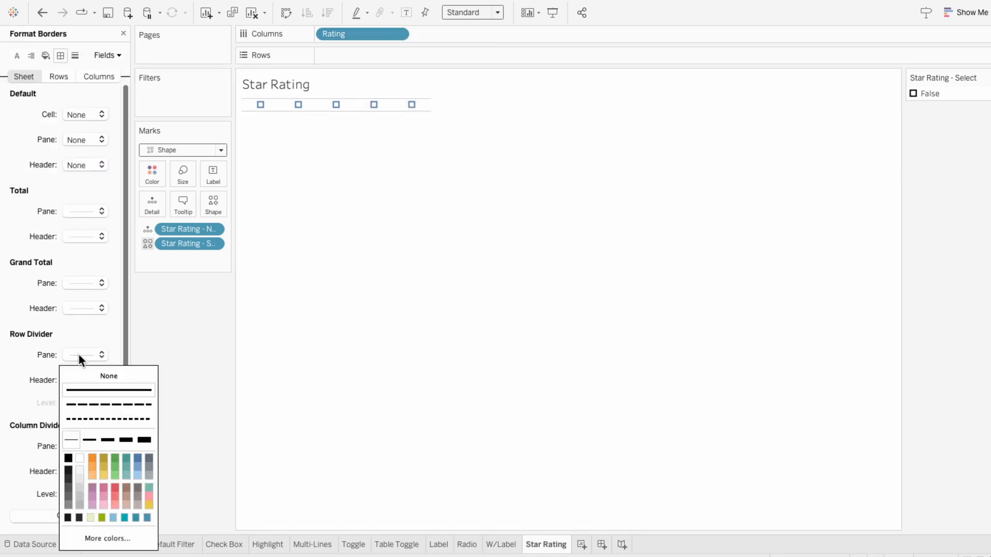
{"action": "left_click", "coordinate": [82, 375]}
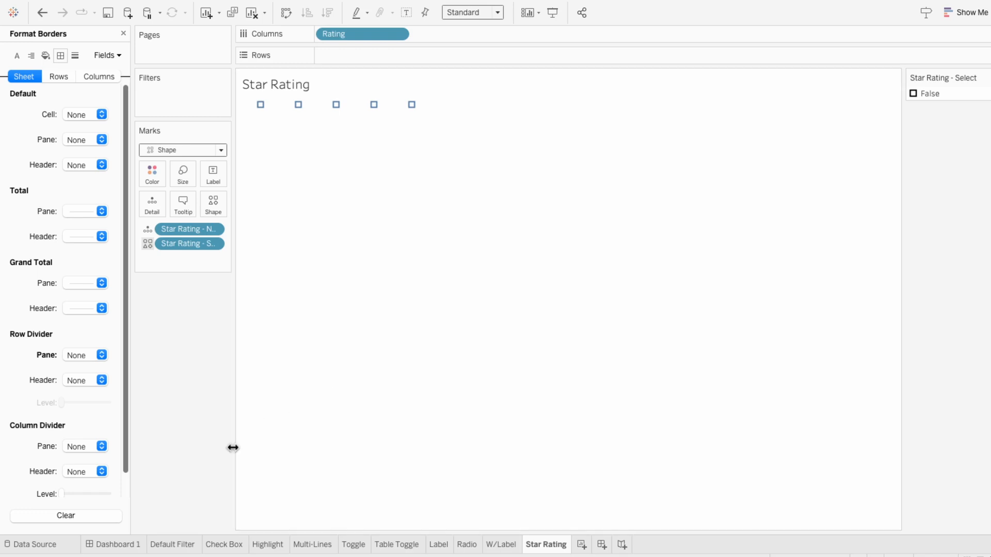
Step: Add the Star Rating sheet to Dashboard 1 as a floating object and hide its title
{"action": "left_click", "coordinate": [130, 543]}
{"action": "left_click", "coordinate": [123, 33]}
{"action": "left_click_drag", "start_coordinate": [45, 293], "coordinate": [455, 319]}
{"action": "right_click", "coordinate": [483, 336]}
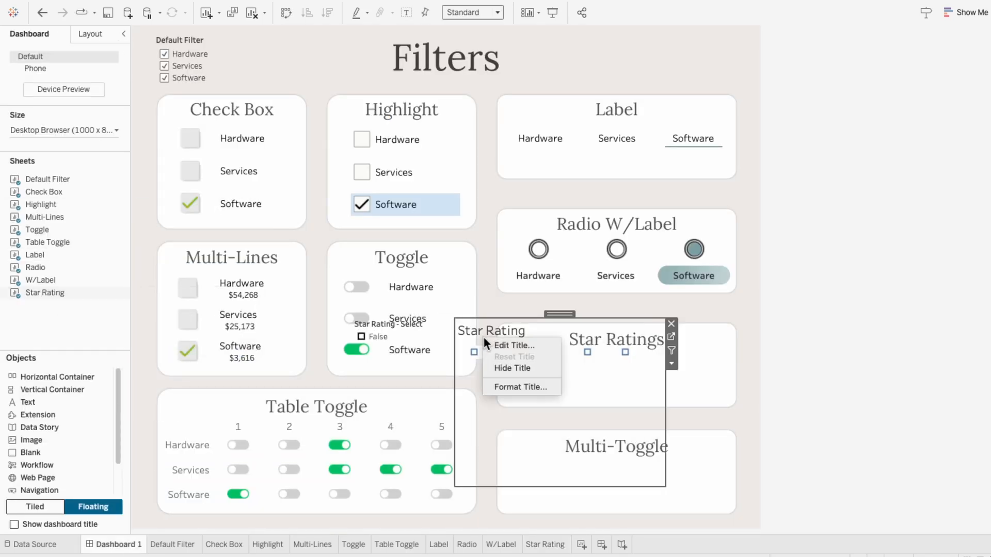
{"action": "left_click", "coordinate": [506, 365]}
Step: Resize and position the Star Rating sheet inside the Star Ratings card and fit it to Entire View
{"action": "left_click_drag", "start_coordinate": [662, 485], "coordinate": [730, 405]}
{"action": "left_click_drag", "start_coordinate": [459, 325], "coordinate": [502, 349]}
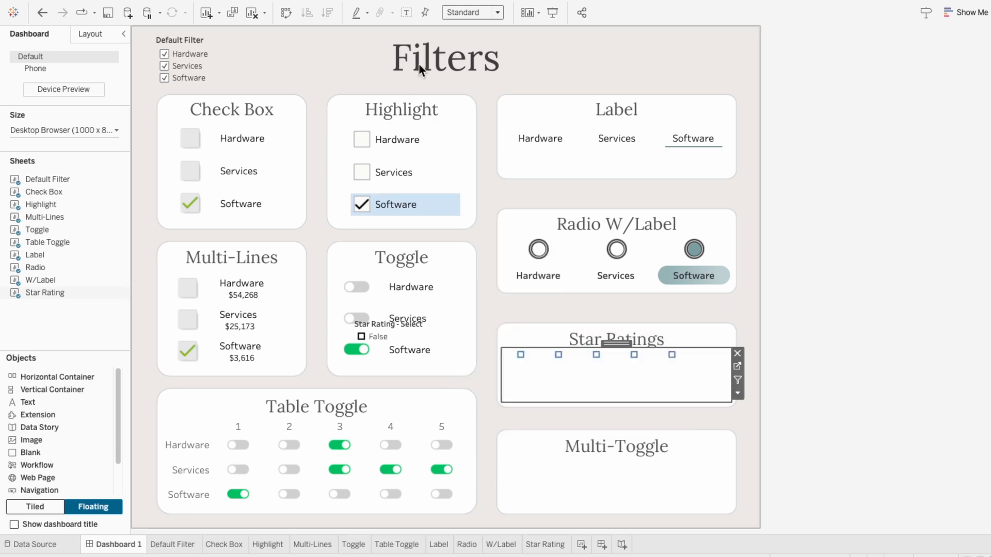
{"action": "left_click", "coordinate": [473, 12]}
{"action": "left_click", "coordinate": [468, 55]}
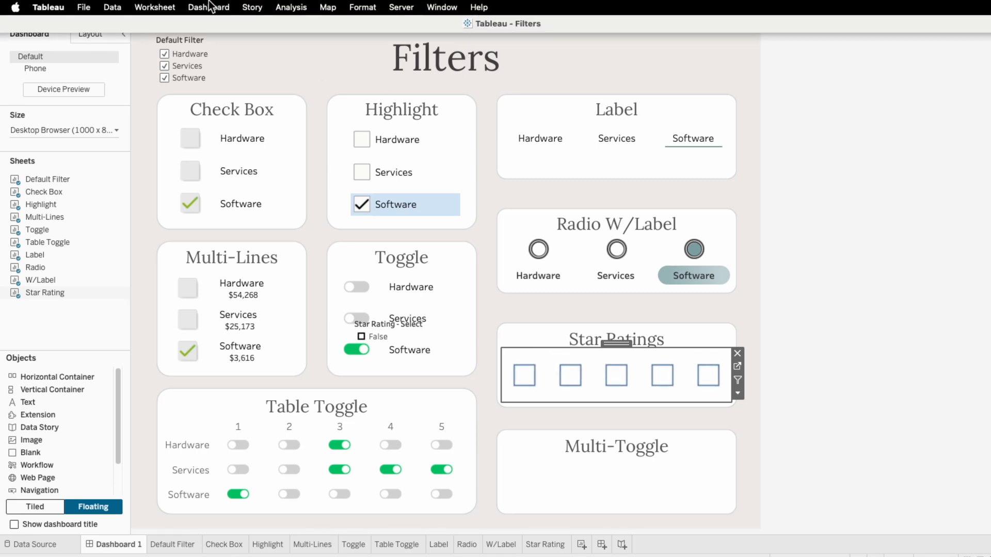
Step: Add a dashboard parameter action named Star Rating Param with Star Rating as its only source sheet
{"action": "left_click", "coordinate": [209, 7]}
{"action": "left_click", "coordinate": [210, 193]}
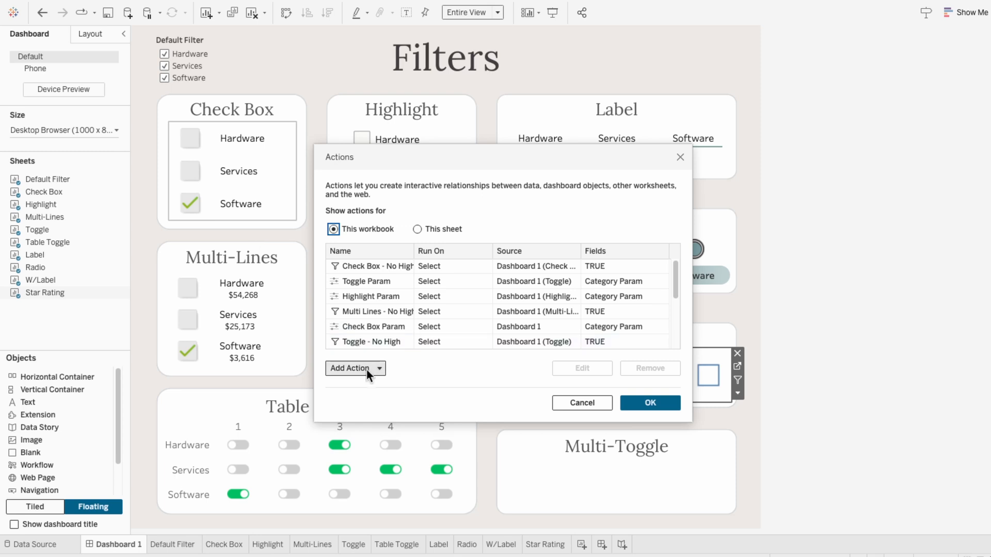
{"action": "left_click", "coordinate": [366, 369]}
{"action": "left_click", "coordinate": [363, 335]}
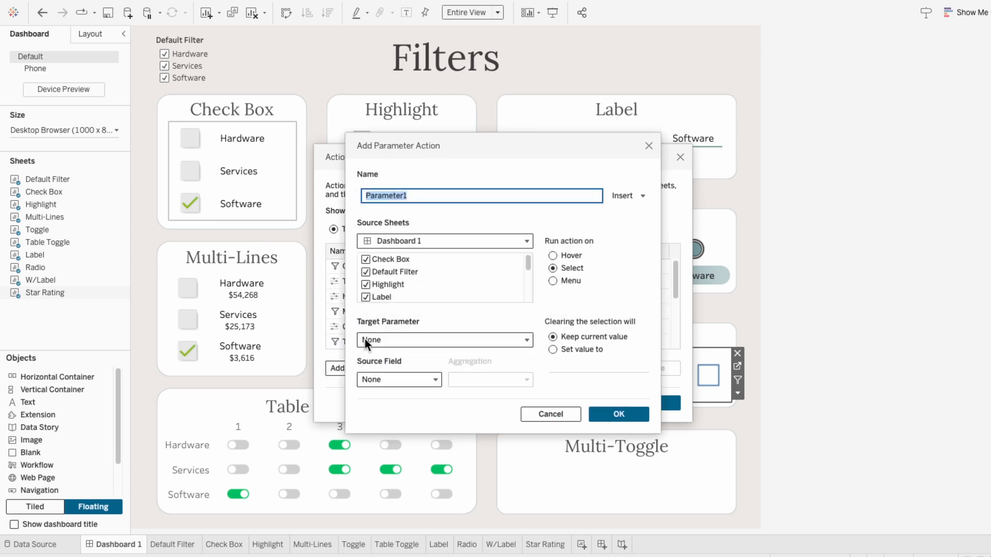
{"action": "type", "text": "Star Rating Param"}
{"action": "left_click", "coordinate": [366, 259]}
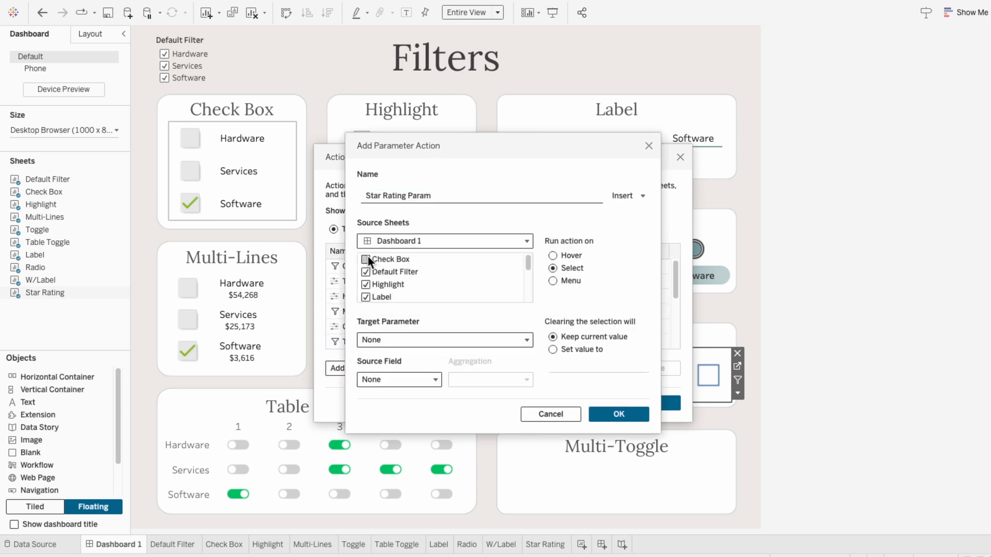
{"action": "left_click", "coordinate": [366, 297]}
{"action": "scroll", "coordinate": [367, 293], "scroll_direction": "down", "scroll_amount": 2}
{"action": "scroll", "coordinate": [366, 264], "scroll_direction": "up", "scroll_amount": 1}
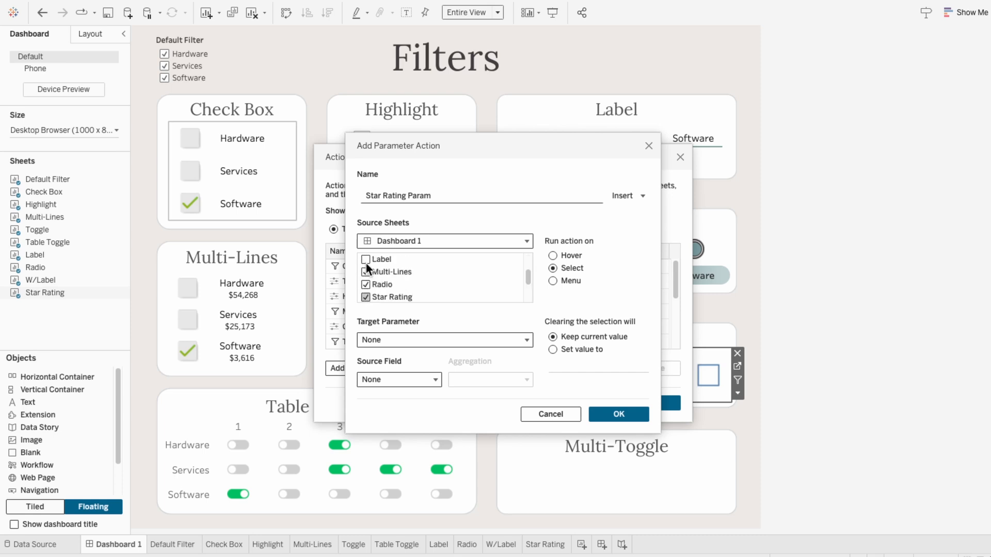
{"action": "scroll", "coordinate": [367, 284], "scroll_direction": "down", "scroll_amount": 2}
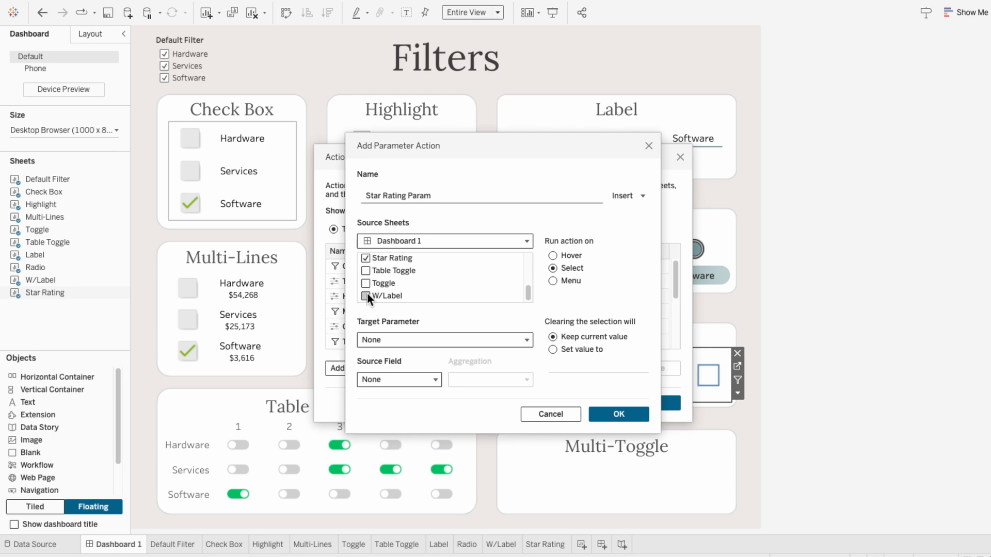
{"action": "scroll", "coordinate": [369, 292], "scroll_direction": "up", "scroll_amount": 3}
{"action": "scroll", "coordinate": [371, 290], "scroll_direction": "down", "scroll_amount": 3}
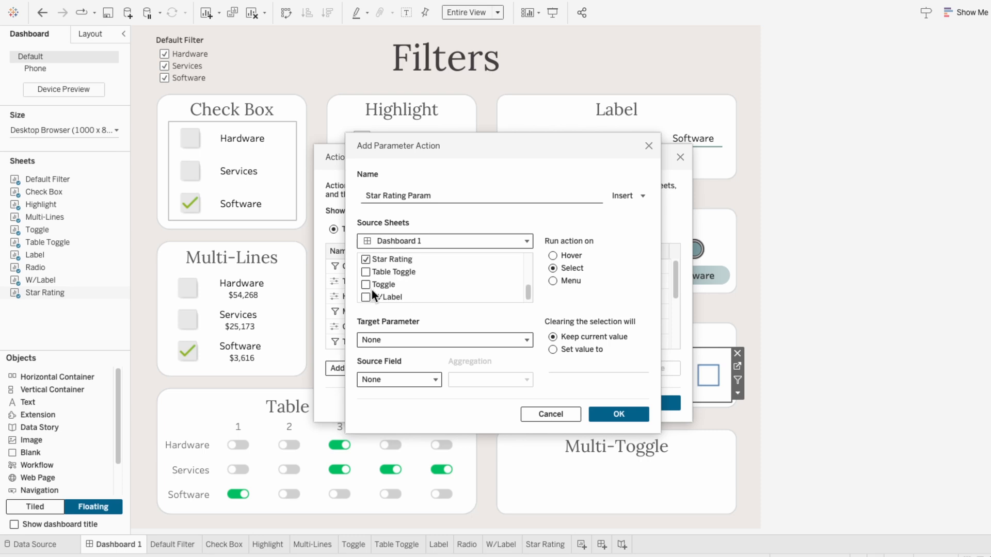
Step: Set the action's target parameter to Rating Param and its source field to Star Rating - Name, and save the action
{"action": "left_click", "coordinate": [384, 338]}
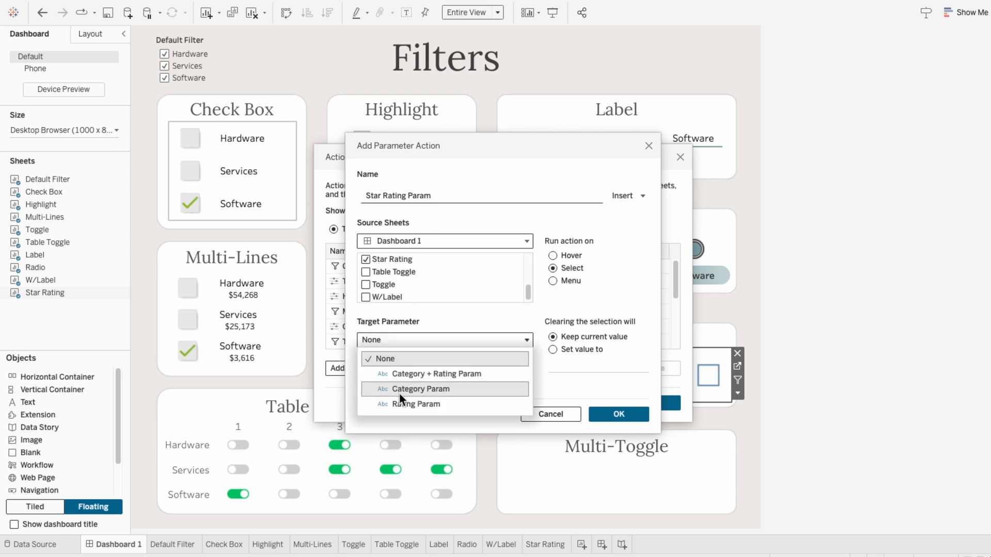
{"action": "left_click", "coordinate": [400, 402]}
{"action": "left_click", "coordinate": [397, 379]}
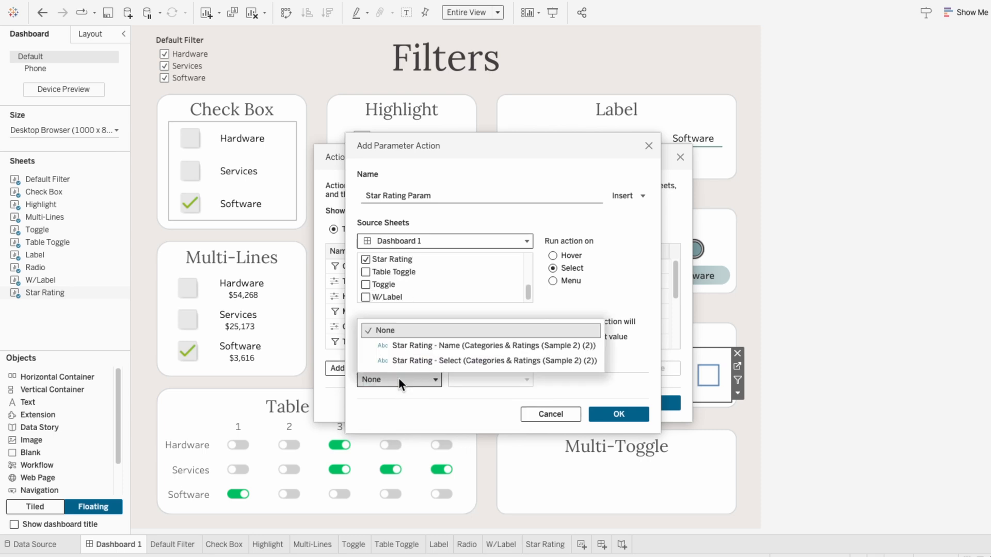
{"action": "left_click", "coordinate": [414, 349]}
{"action": "left_click", "coordinate": [633, 409]}
{"action": "left_click", "coordinate": [649, 403]}
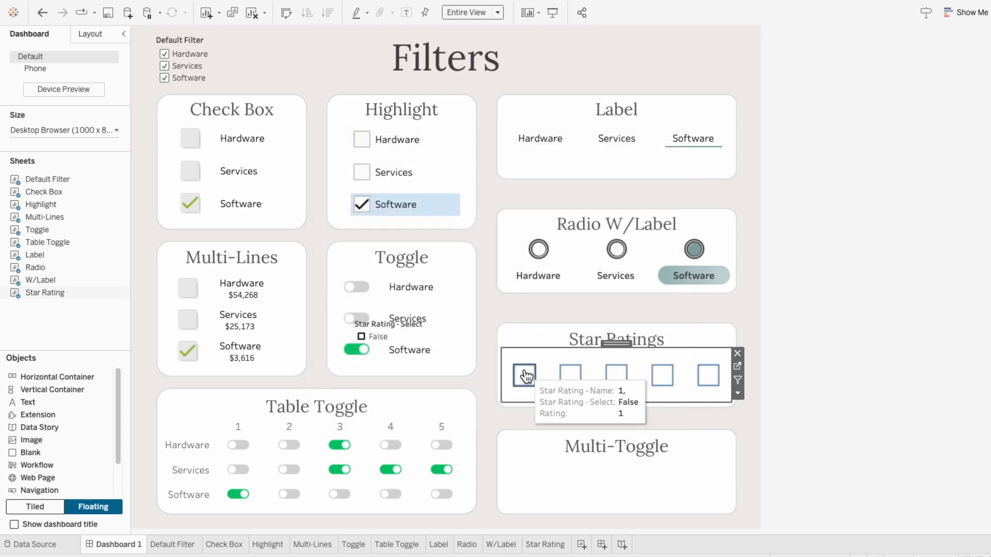
Step: Turn on ratings 1 to 3 in the Star Ratings card and enlarge the Star Rating - Select legend
{"action": "left_click", "coordinate": [570, 375]}
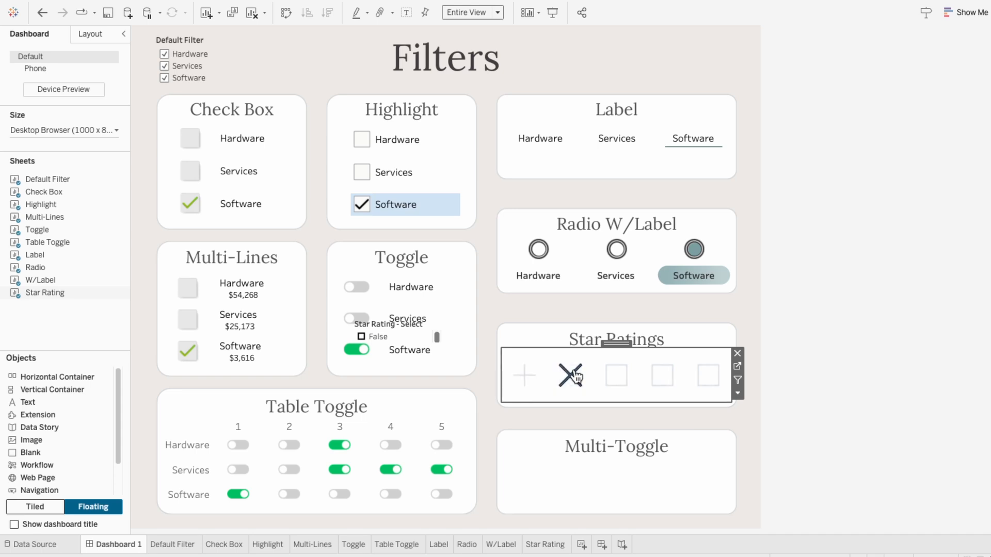
{"action": "left_click", "coordinate": [602, 388]}
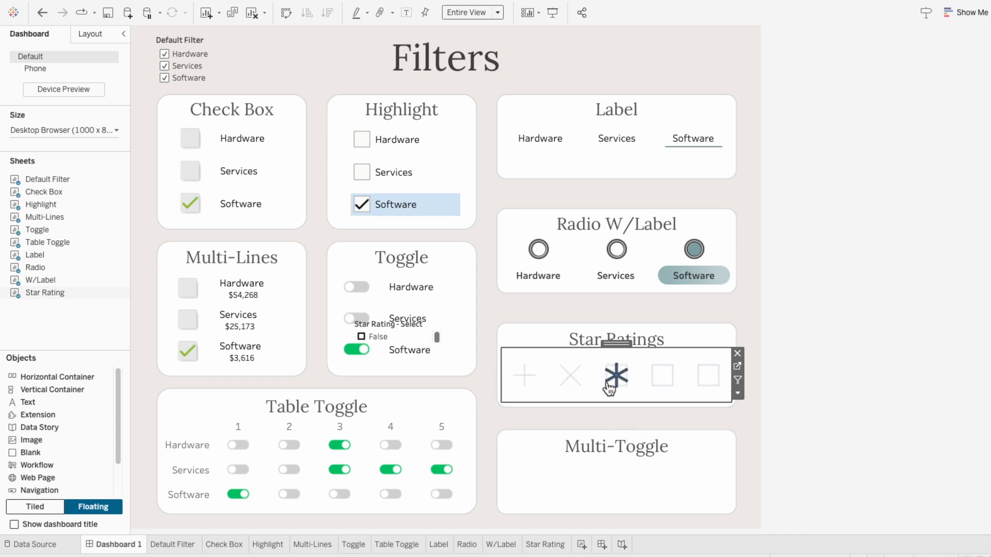
{"action": "left_click", "coordinate": [434, 336]}
{"action": "left_click_drag", "start_coordinate": [434, 344], "coordinate": [431, 381]}
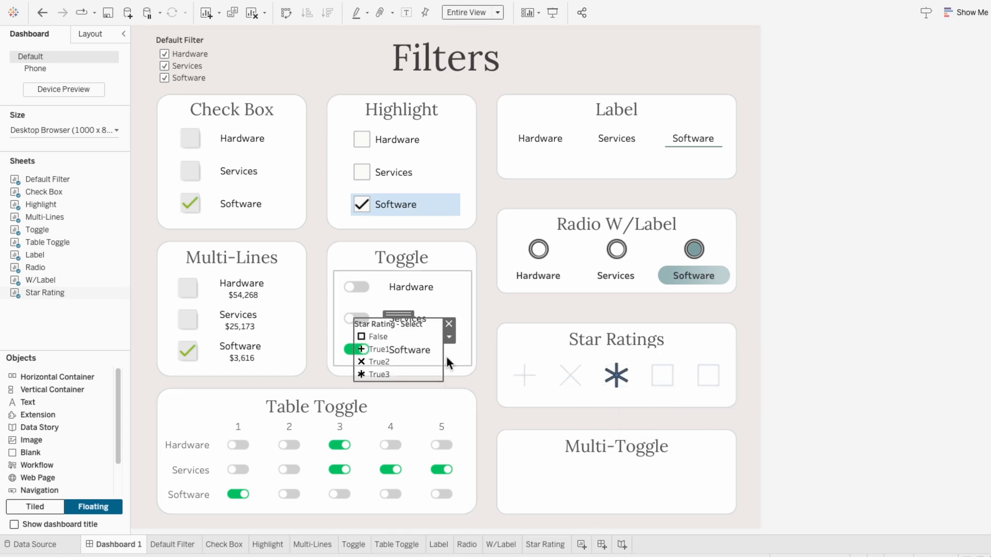
Step: Turn ratings 1 to 3 back off in the Star Ratings card
{"action": "left_click", "coordinate": [571, 377]}
{"action": "left_click", "coordinate": [571, 380]}
{"action": "left_click", "coordinate": [529, 379]}
{"action": "left_click", "coordinate": [614, 378]}
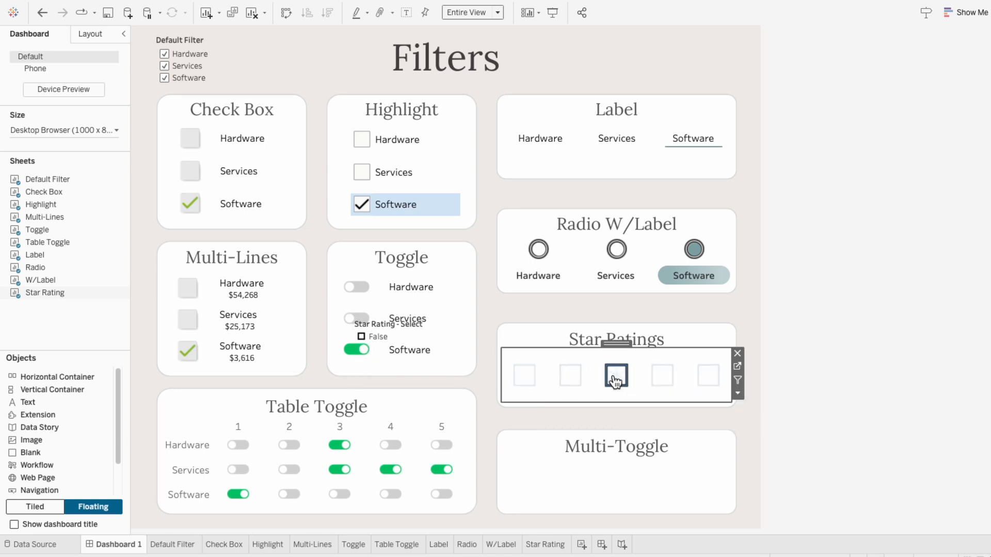
Step: Assign the empty star from the Filter Images shape palette to the False value of Star Rating - Select
{"action": "left_click", "coordinate": [402, 331]}
{"action": "left_click", "coordinate": [444, 330]}
{"action": "left_click", "coordinate": [454, 348]}
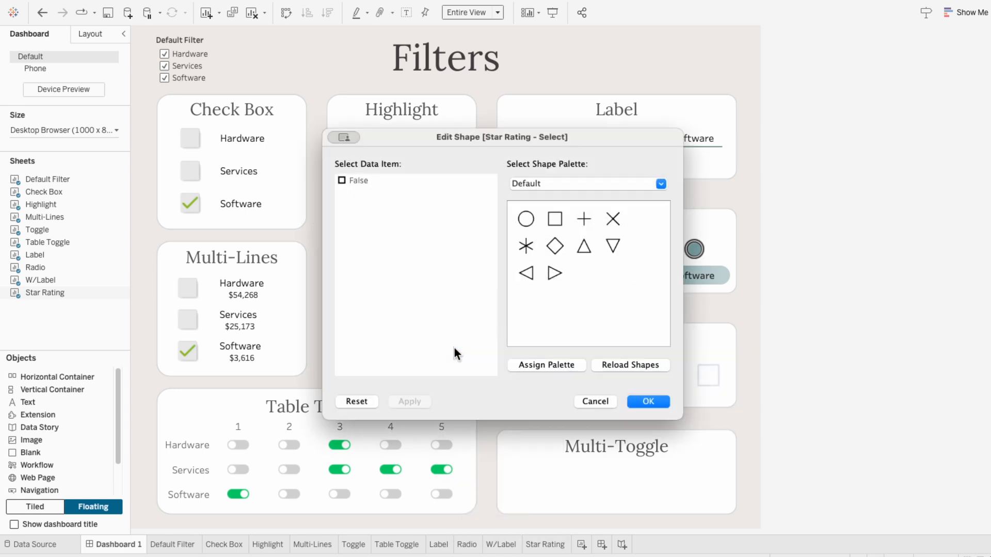
{"action": "left_click", "coordinate": [524, 184]}
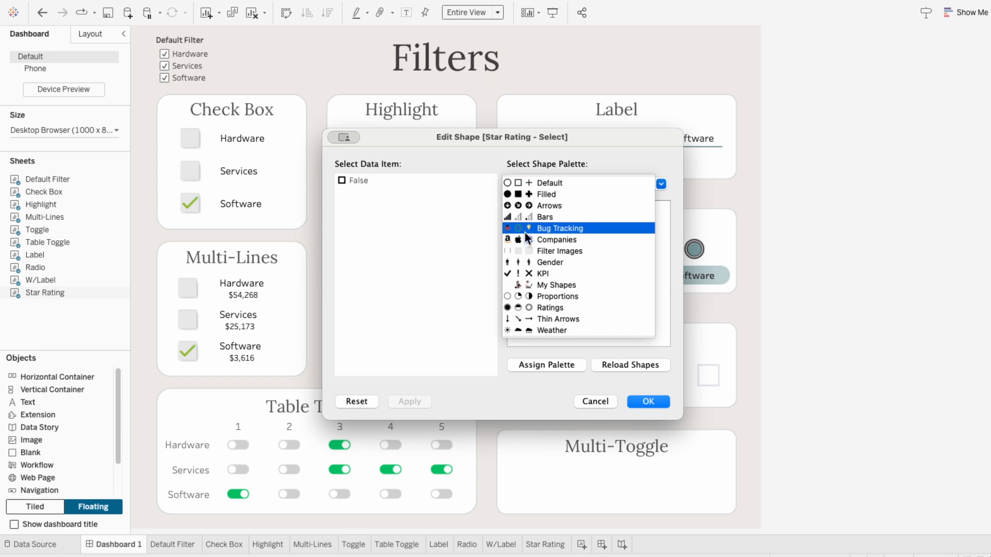
{"action": "left_click", "coordinate": [524, 251]}
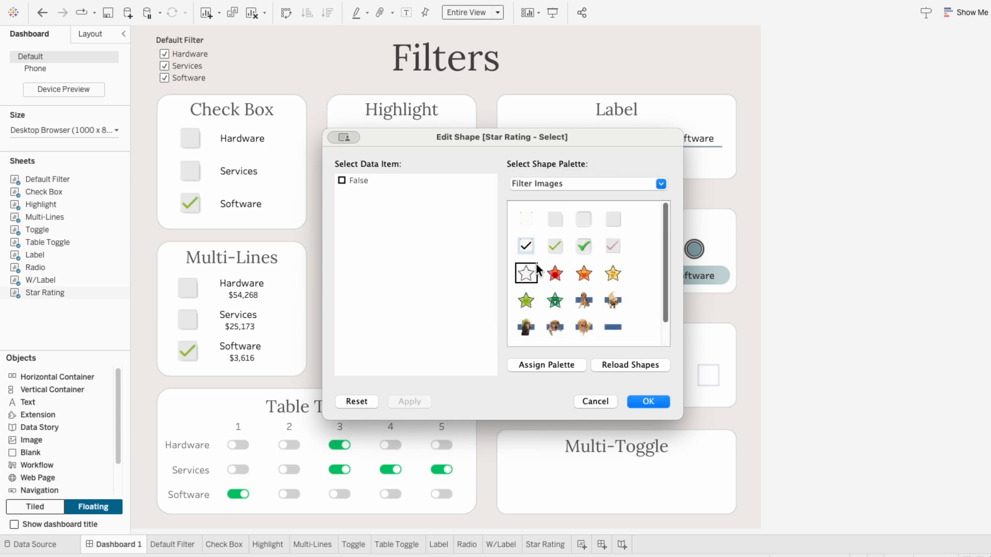
{"action": "left_click", "coordinate": [361, 181]}
{"action": "left_click", "coordinate": [525, 273]}
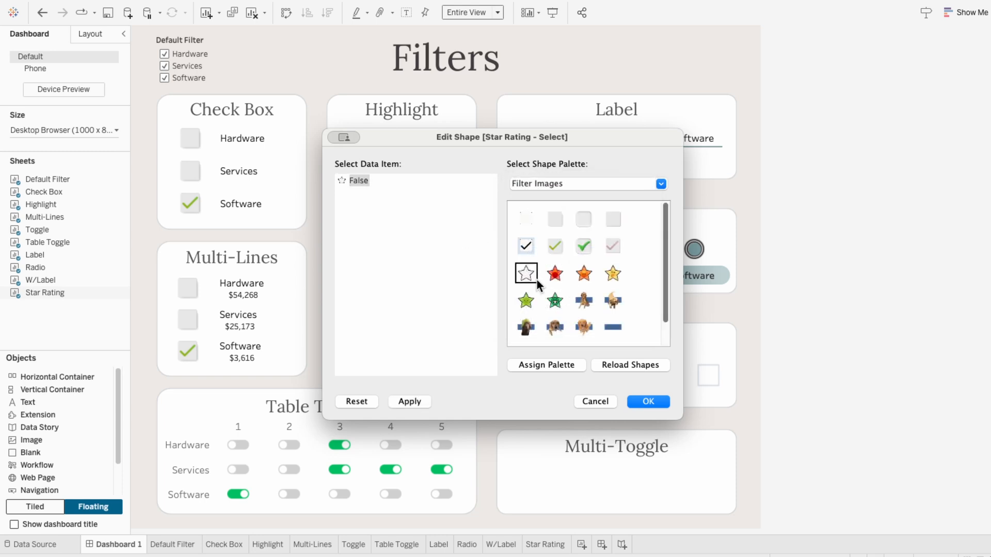
{"action": "left_click", "coordinate": [651, 403]}
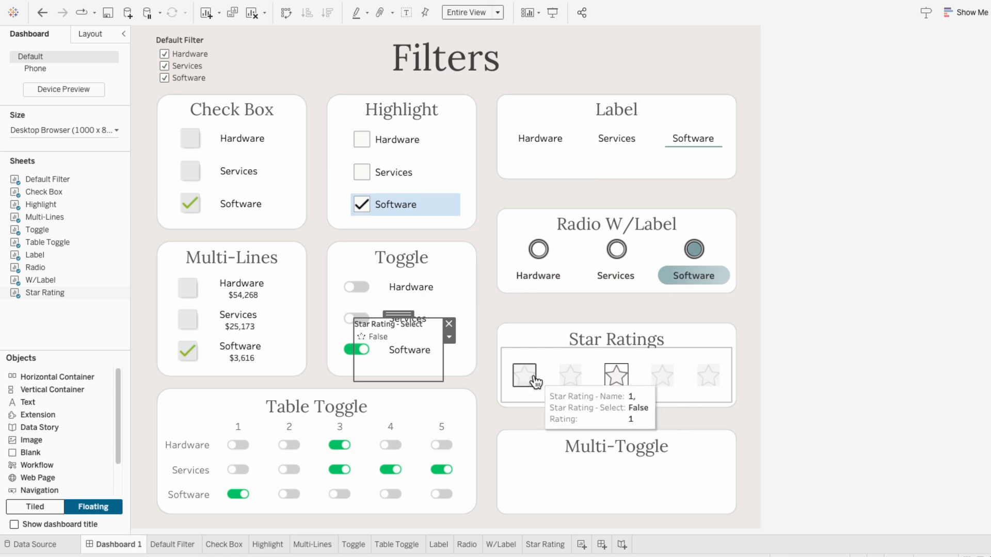
Step: Turn on all five ratings in the Star Ratings card
{"action": "left_click", "coordinate": [572, 380]}
{"action": "left_click", "coordinate": [616, 377]}
{"action": "left_click", "coordinate": [663, 380]}
{"action": "left_click", "coordinate": [706, 378]}
Step: Assign the red, orange, yellow, light green and dark green stars from the Filter Images palette to True1 through True5
{"action": "left_click", "coordinate": [444, 338]}
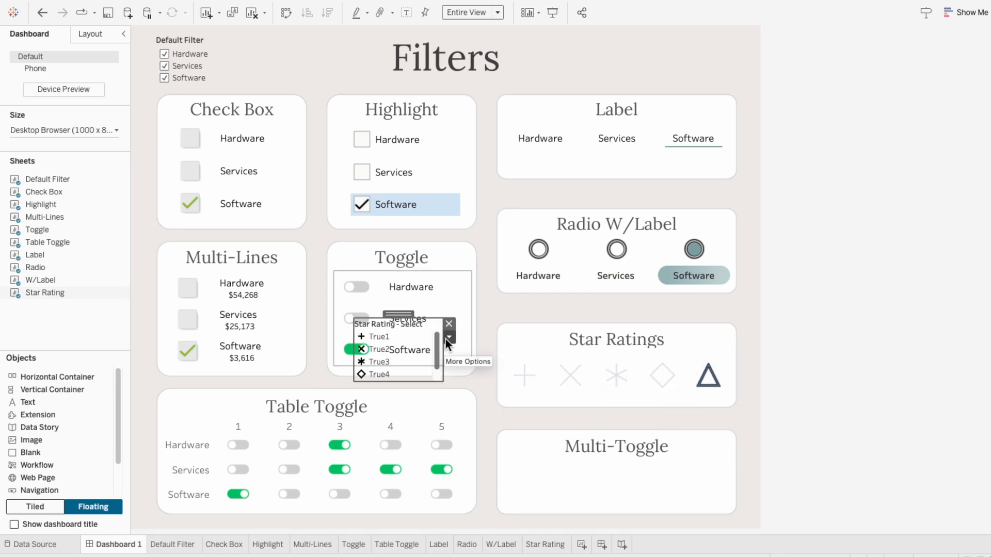
{"action": "right_click", "coordinate": [448, 342]}
{"action": "left_click", "coordinate": [451, 350]}
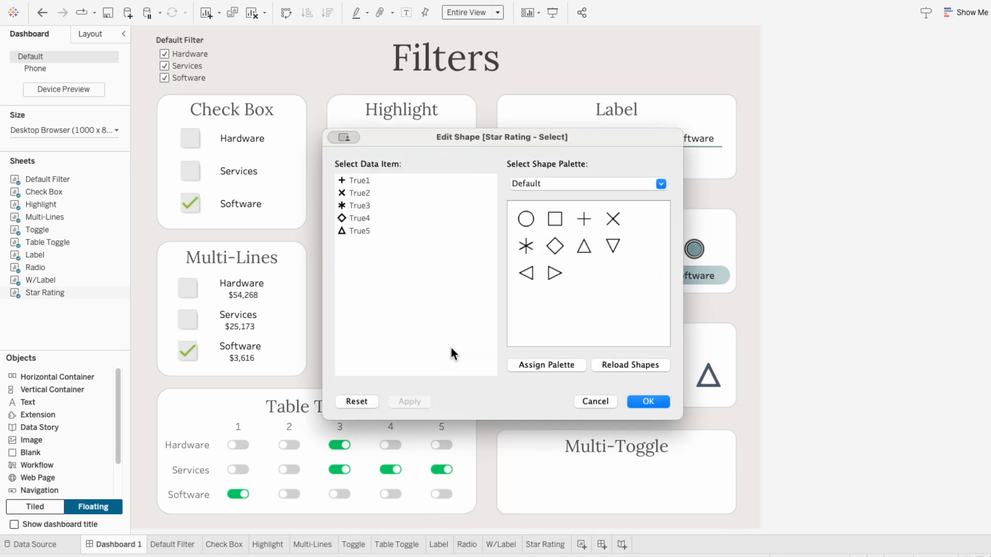
{"action": "left_click", "coordinate": [537, 186]}
{"action": "left_click", "coordinate": [541, 251]}
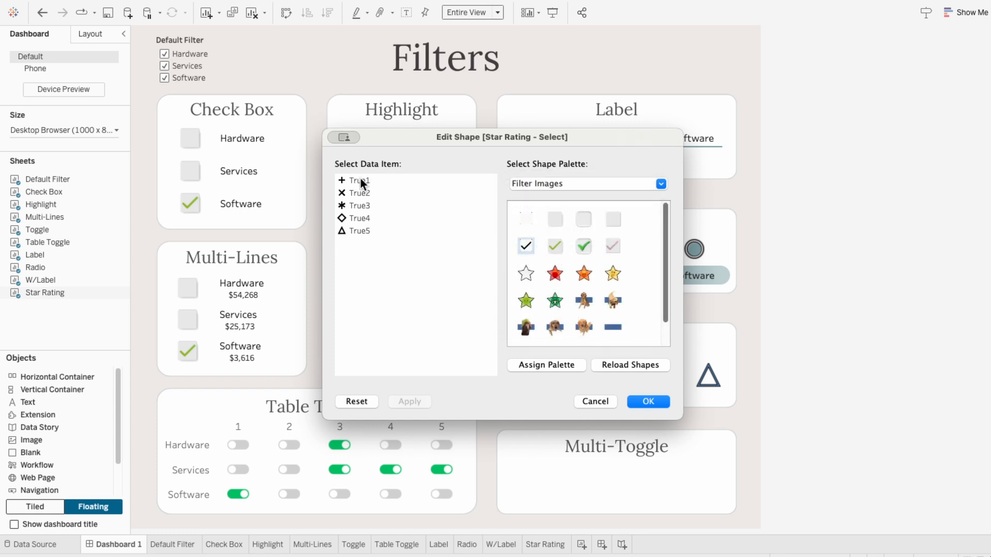
{"action": "left_click", "coordinate": [555, 273]}
{"action": "left_click", "coordinate": [369, 194]}
{"action": "left_click", "coordinate": [583, 273]}
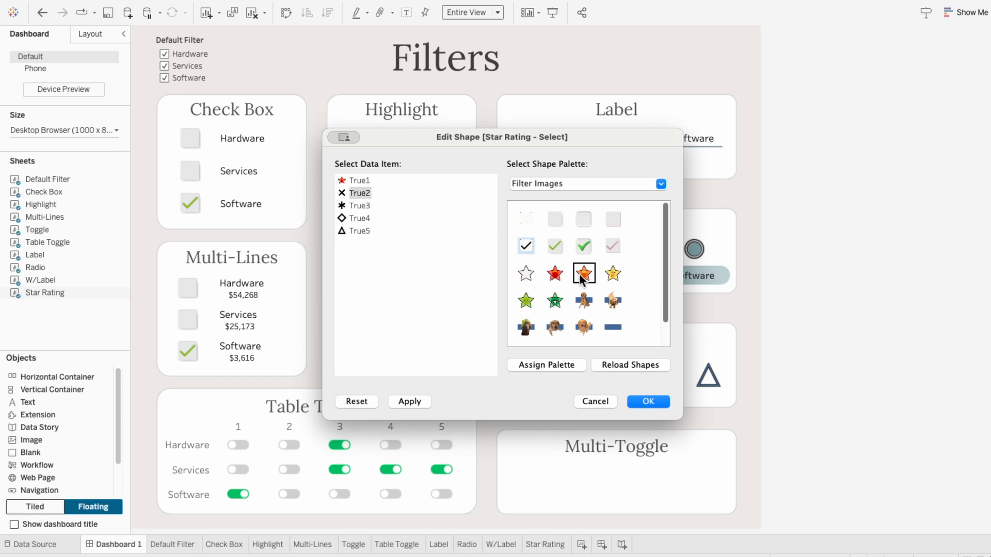
{"action": "left_click", "coordinate": [357, 205]}
{"action": "left_click", "coordinate": [609, 278]}
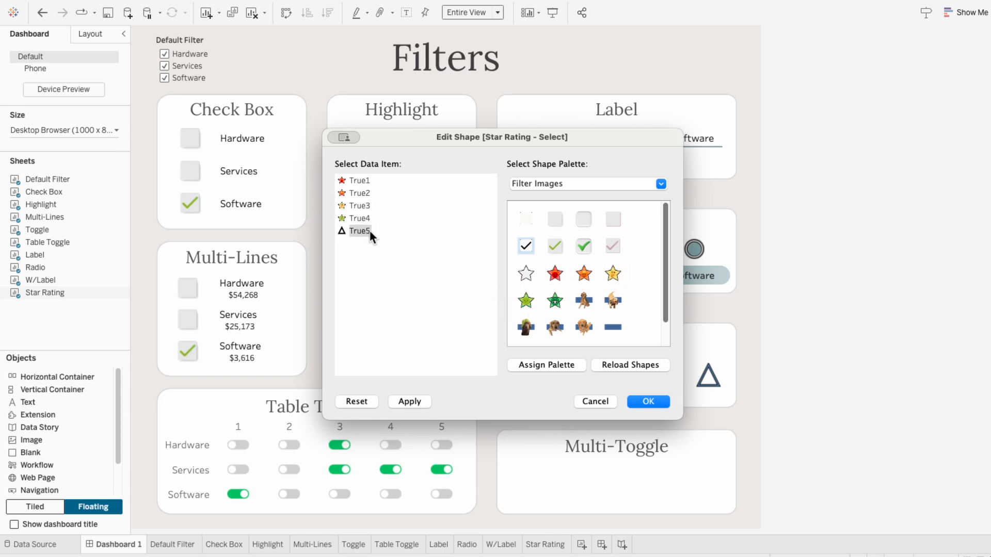
{"action": "left_click", "coordinate": [652, 405]}
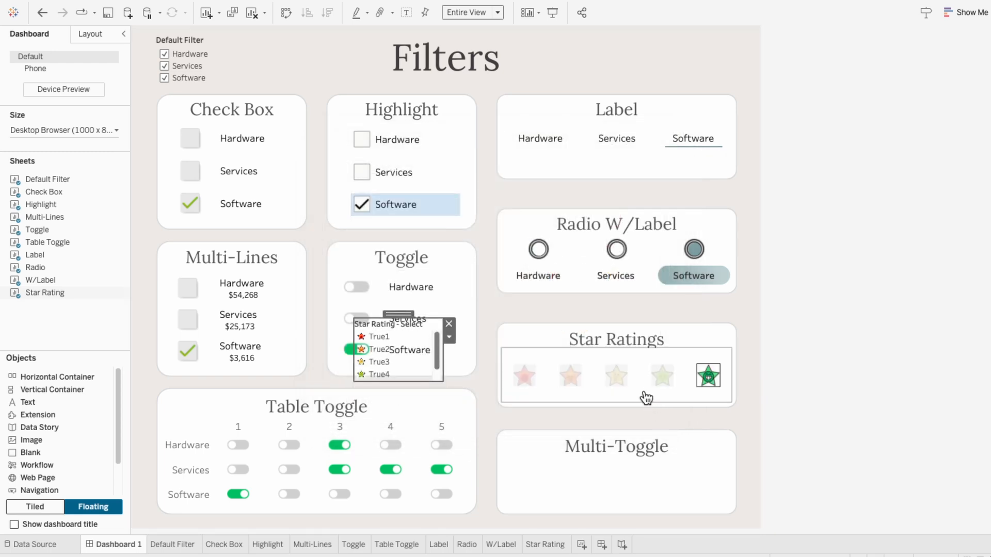
Step: Remove the Star Rating - Select legend from the dashboard and test the stars by turning off ratings 4 and 3
{"action": "left_click", "coordinate": [637, 393]}
{"action": "left_click", "coordinate": [714, 381]}
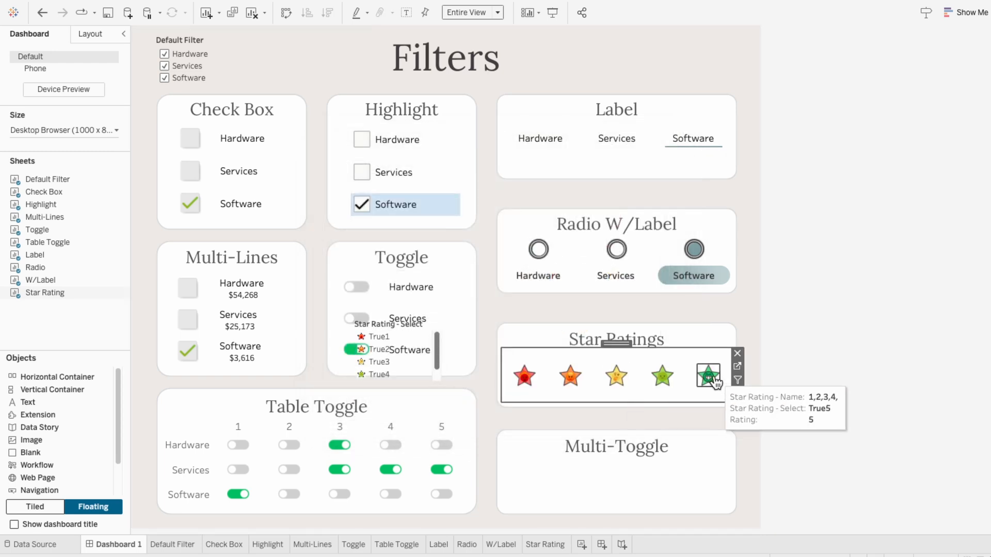
{"action": "left_click", "coordinate": [446, 325]}
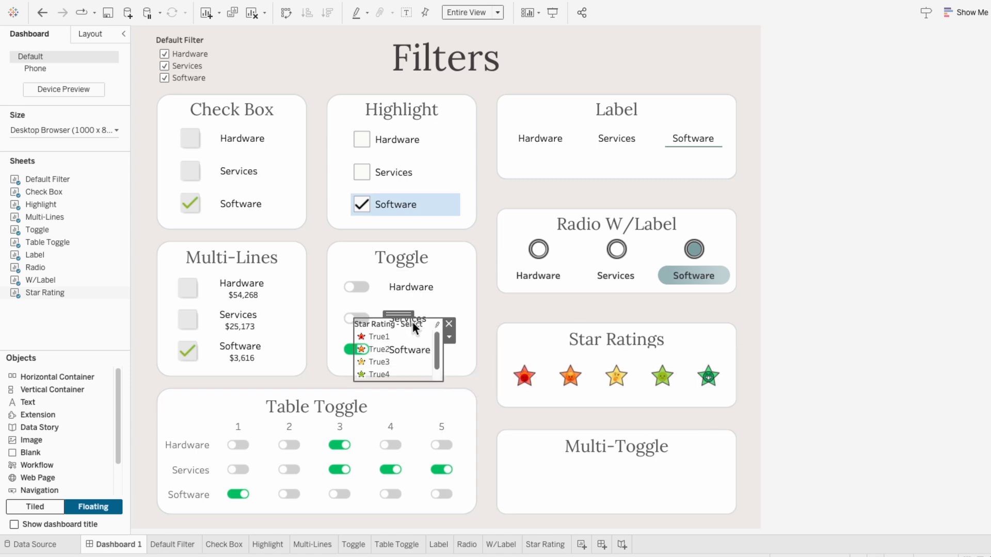
{"action": "left_click", "coordinate": [450, 327]}
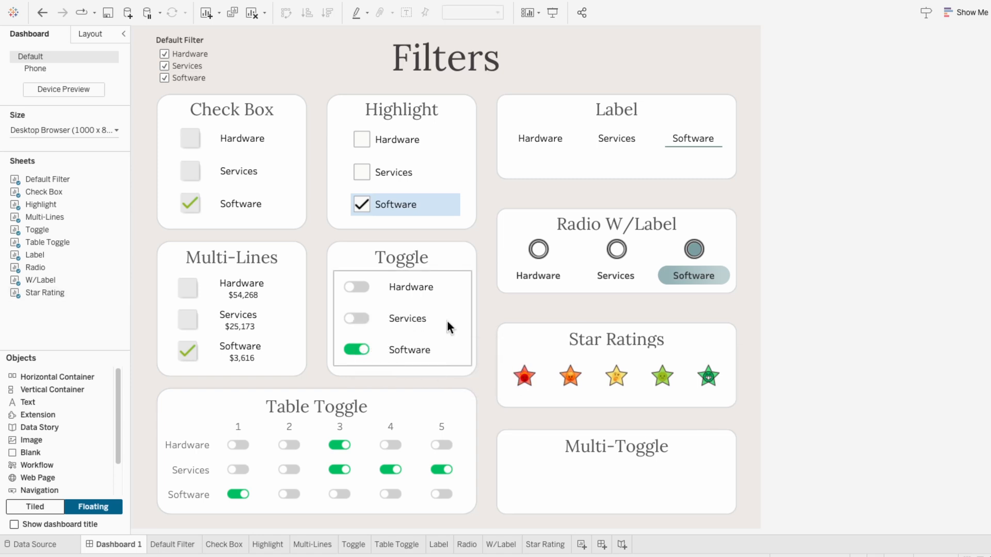
{"action": "left_click", "coordinate": [662, 378]}
{"action": "left_click", "coordinate": [619, 378]}
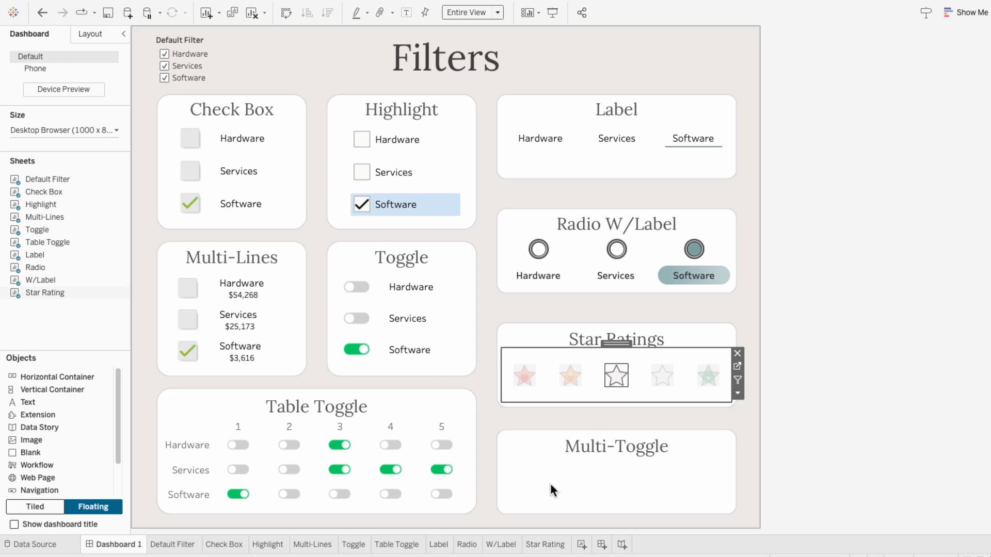
Step: Add the TRUE and FALSE fields to the marks detail of the Star Rating worksheet
{"action": "left_click", "coordinate": [545, 545]}
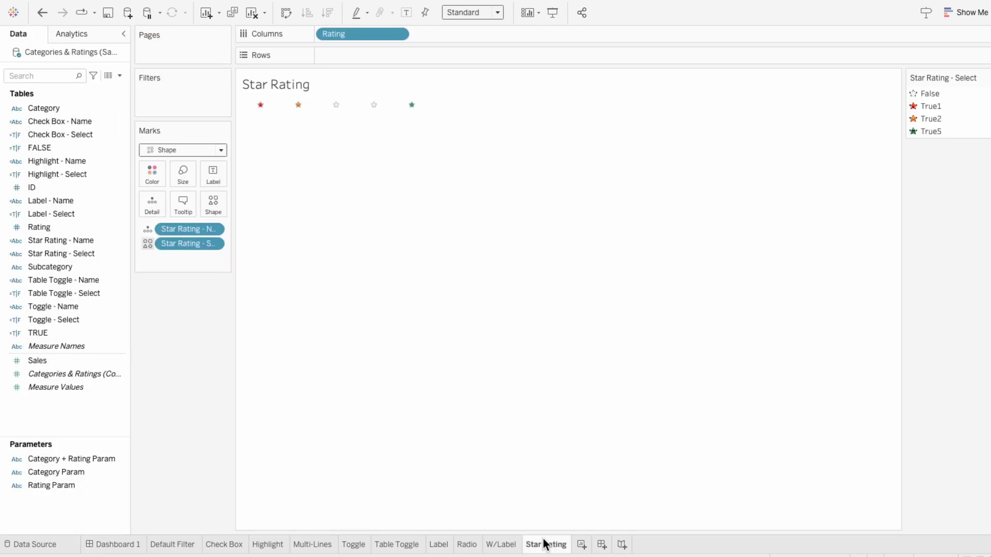
{"action": "left_click", "coordinate": [76, 331]}
{"action": "left_click", "coordinate": [64, 150], "text": "ctrl"}
{"action": "left_click_drag", "start_coordinate": [63, 150], "coordinate": [172, 260]}
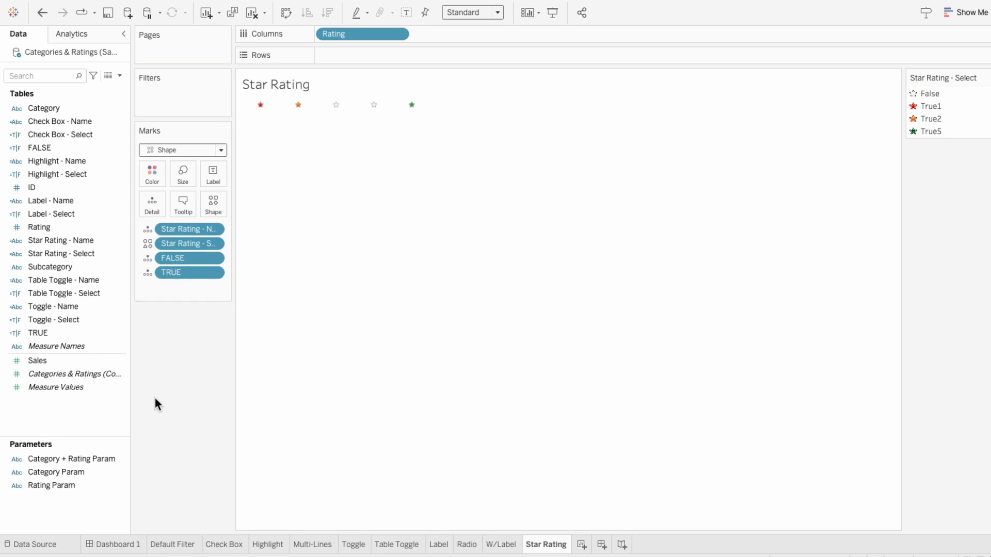
Step: Add a dashboard filter action named "Star Rating - No High" on Dashboard 1
{"action": "left_click", "coordinate": [124, 548]}
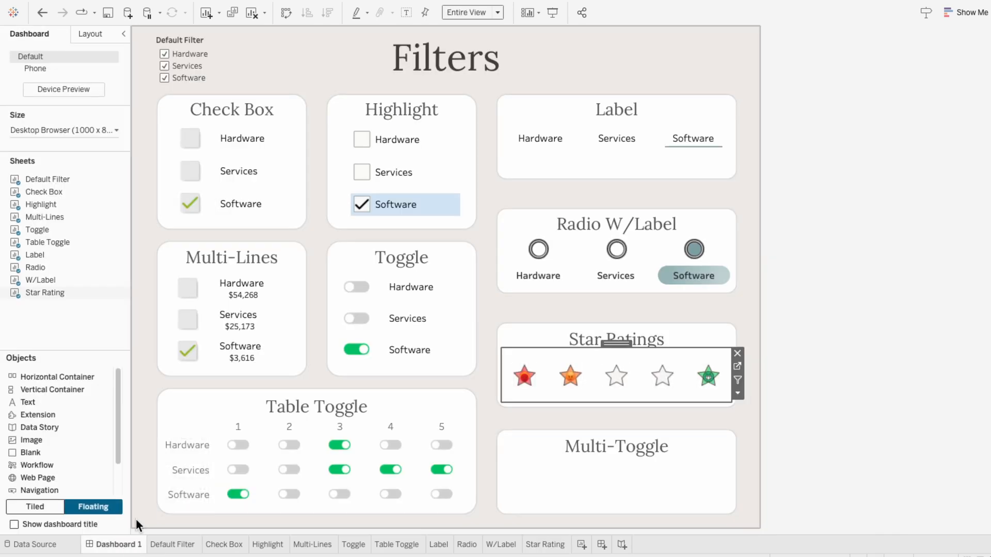
{"action": "left_click", "coordinate": [232, 7]}
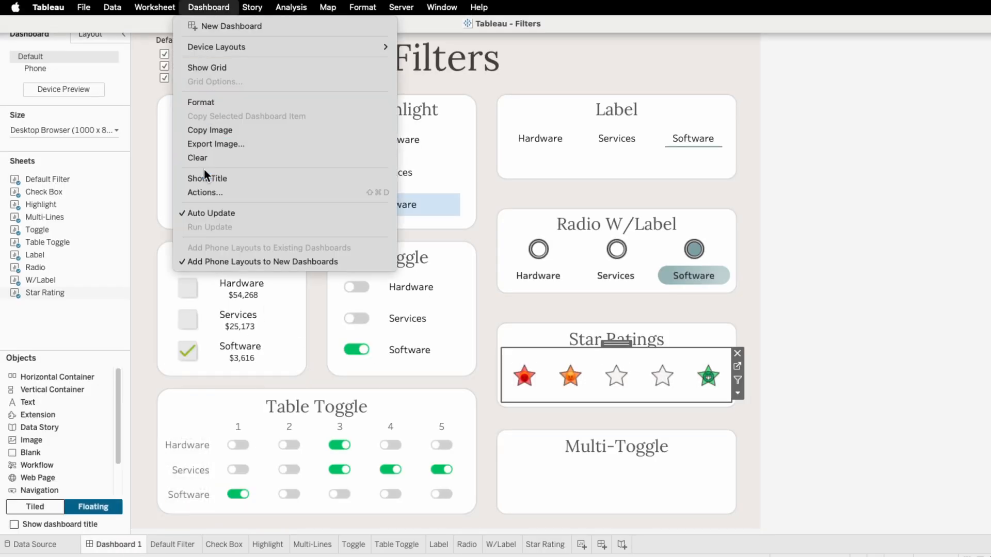
{"action": "left_click", "coordinate": [205, 188]}
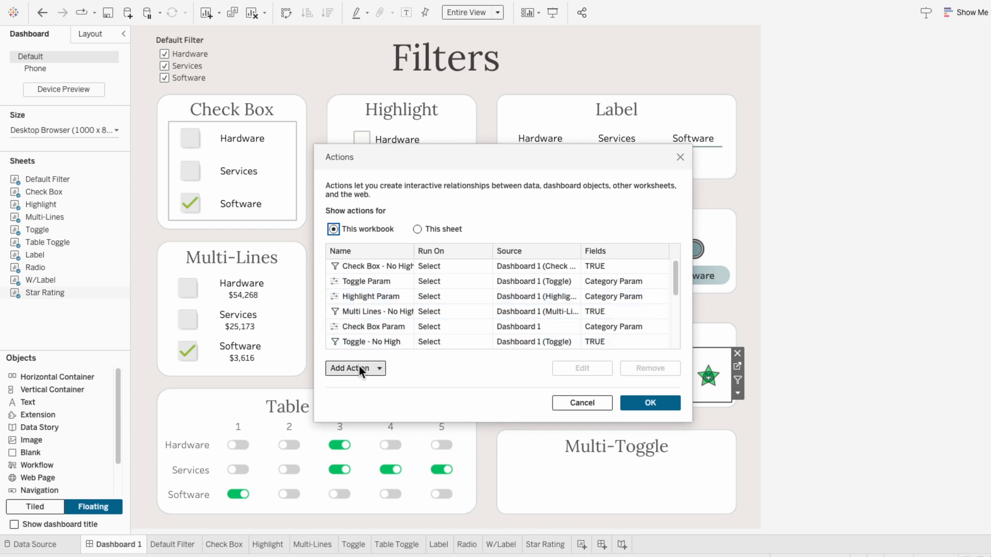
{"action": "left_click", "coordinate": [357, 367]}
{"action": "left_click", "coordinate": [365, 275]}
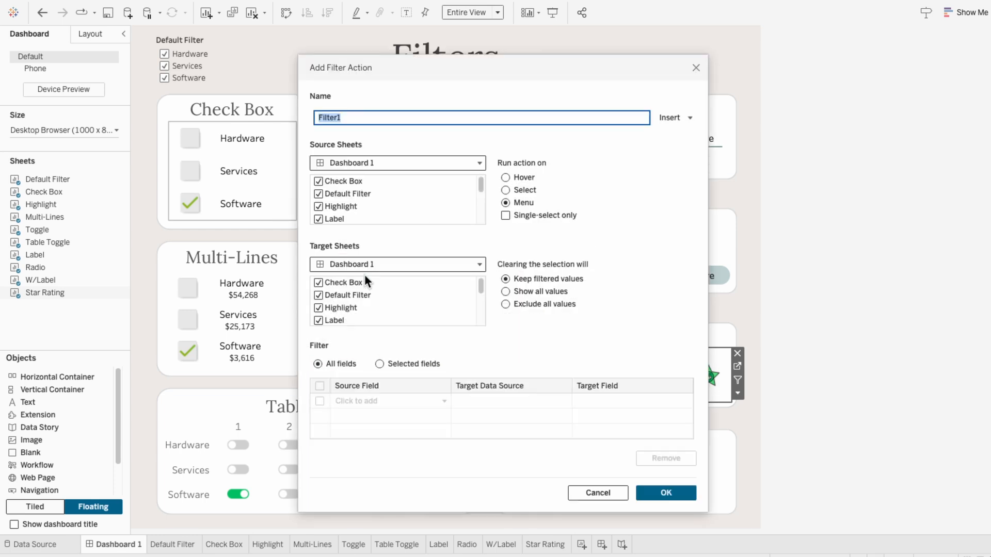
{"action": "type", "text": "Star Rating - No High"}
Step: Limit the filter action's source sheets on Dashboard 1 to Star Rating only
{"action": "left_click", "coordinate": [320, 182]}
{"action": "left_click", "coordinate": [320, 194]}
{"action": "scroll", "coordinate": [318, 201], "scroll_direction": "down", "scroll_amount": 5}
{"action": "scroll", "coordinate": [319, 200], "scroll_direction": "up", "scroll_amount": 5}
{"action": "left_click", "coordinate": [319, 206]}
{"action": "left_click", "coordinate": [320, 219]}
{"action": "scroll", "coordinate": [320, 206], "scroll_direction": "down", "scroll_amount": 3}
{"action": "scroll", "coordinate": [319, 209], "scroll_direction": "down", "scroll_amount": 3}
{"action": "left_click", "coordinate": [318, 217]}
Step: Target the Star Rating worksheet, run the action on Select, and show all values when the selection is cleared
{"action": "left_click", "coordinate": [369, 265]}
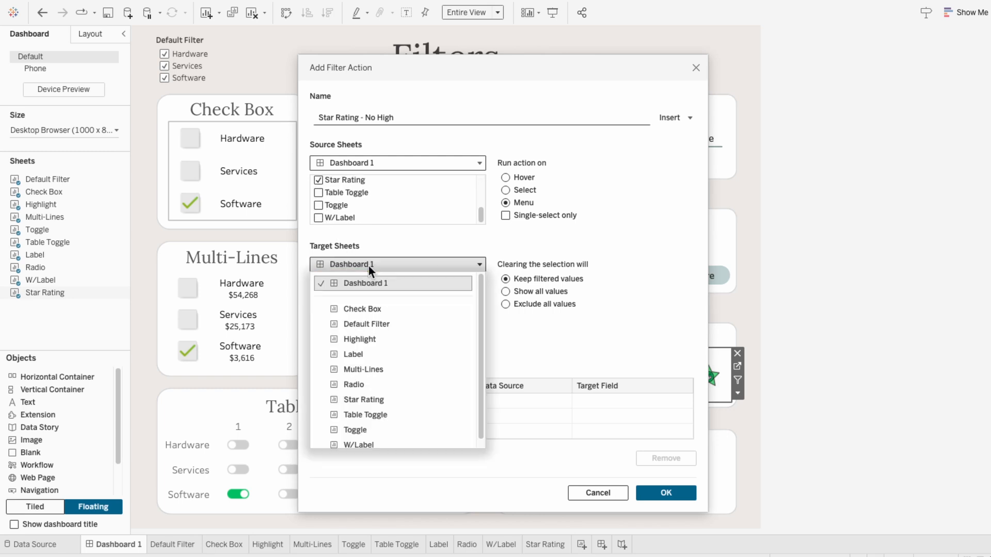
{"action": "left_click", "coordinate": [373, 400]}
{"action": "left_click", "coordinate": [529, 191]}
{"action": "left_click", "coordinate": [539, 292]}
Step: Filter on selected fields with source field TRUE mapped to target field FALSE, and save the dashboard actions
{"action": "left_click", "coordinate": [410, 364]}
{"action": "left_click", "coordinate": [410, 400]}
{"action": "type", "text": "tr"}
{"action": "left_click", "coordinate": [407, 363]}
{"action": "left_click", "coordinate": [592, 405]}
{"action": "type", "text": "fa"}
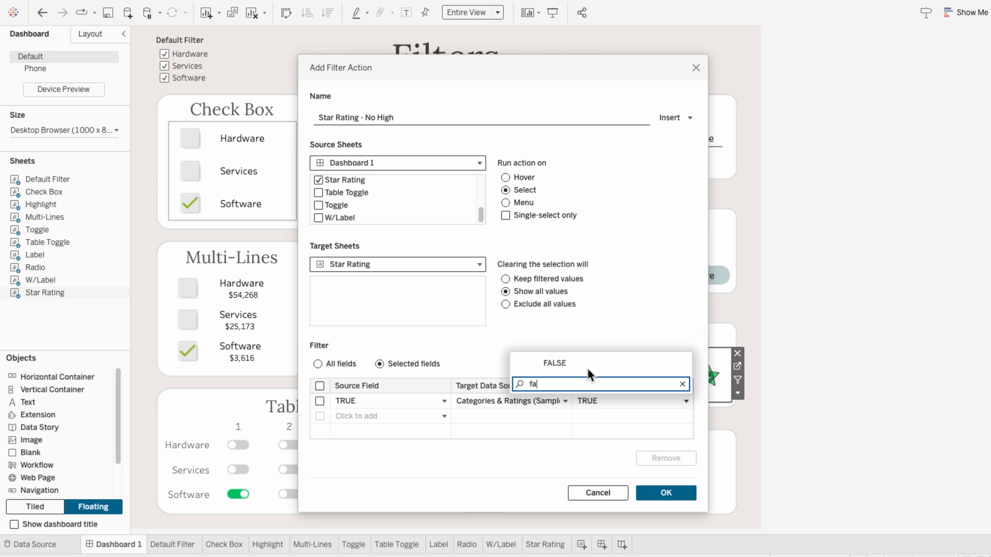
{"action": "left_click", "coordinate": [588, 364]}
{"action": "left_click", "coordinate": [667, 494]}
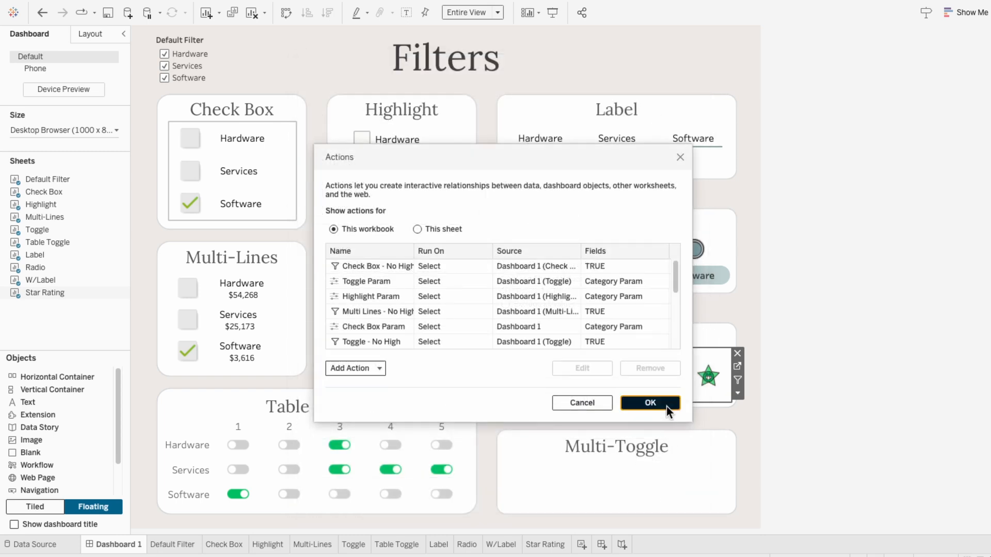
{"action": "left_click", "coordinate": [666, 406]}
Step: Test the Star Ratings card by turning ratings 4 and 3 on and rating 2 off
{"action": "left_click", "coordinate": [666, 373]}
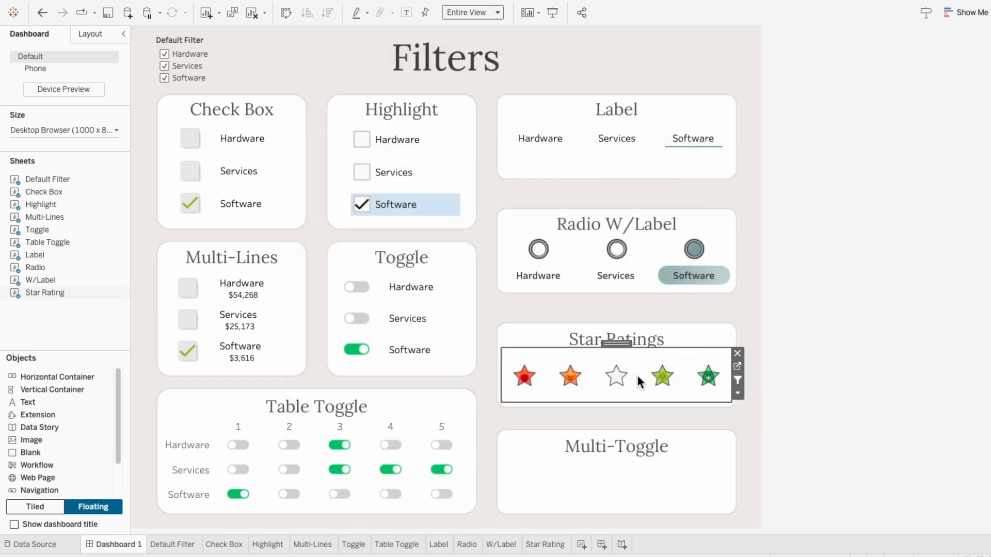
{"action": "left_click", "coordinate": [620, 377]}
{"action": "left_click", "coordinate": [572, 378]}
Step: Enlarge the star marks on the Star Rating worksheet and return to the dashboard
{"action": "left_click", "coordinate": [550, 545]}
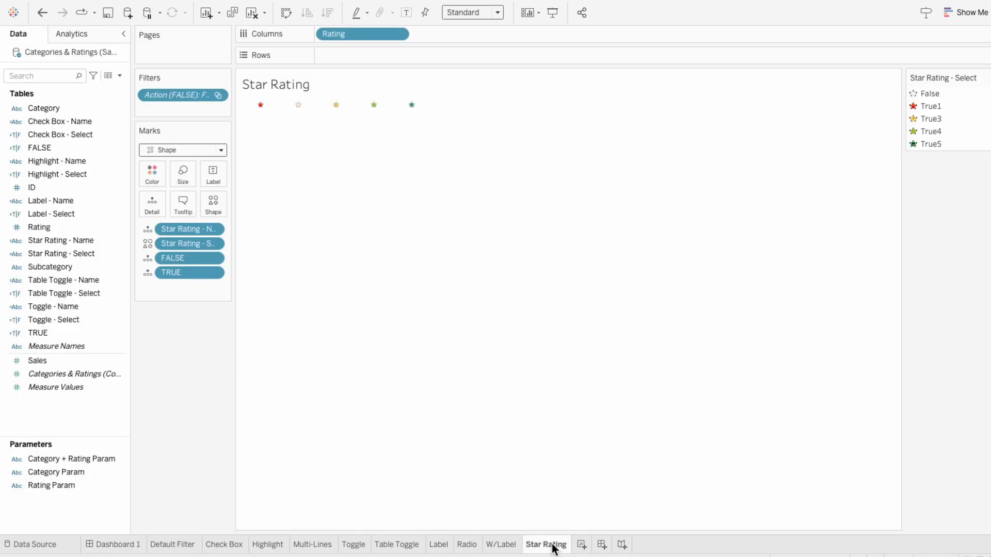
{"action": "left_click", "coordinate": [183, 174]}
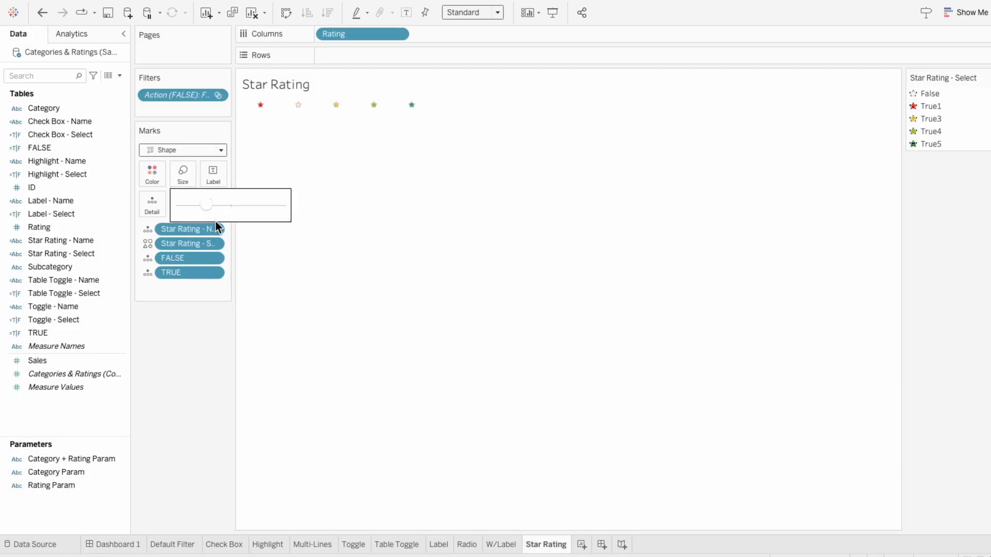
{"action": "left_click_drag", "start_coordinate": [231, 204], "coordinate": [226, 204]}
{"action": "left_click", "coordinate": [130, 545]}
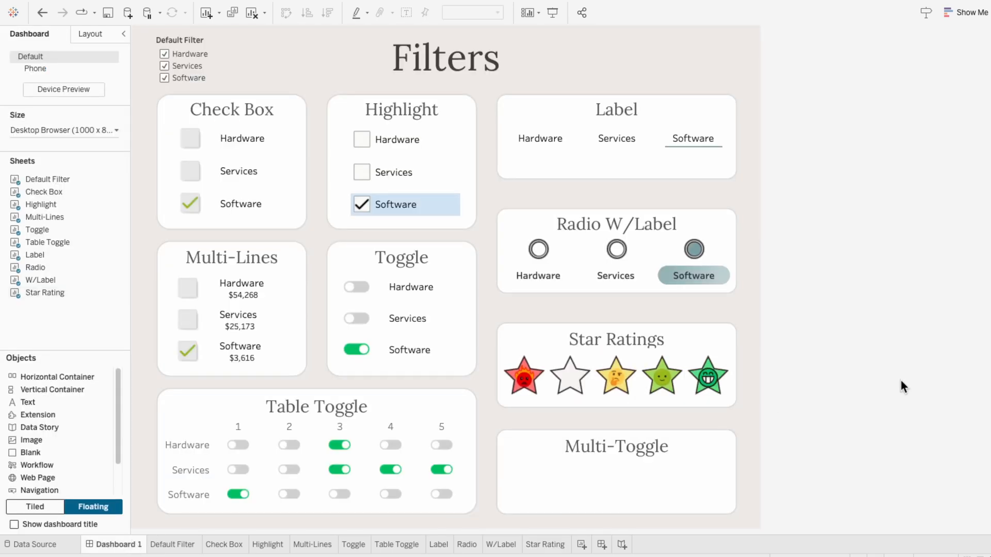
Step: Test the enlarged stars on the dashboard, leaving all five ratings turned on
{"action": "left_click", "coordinate": [709, 379]}
{"action": "left_click", "coordinate": [815, 353]}
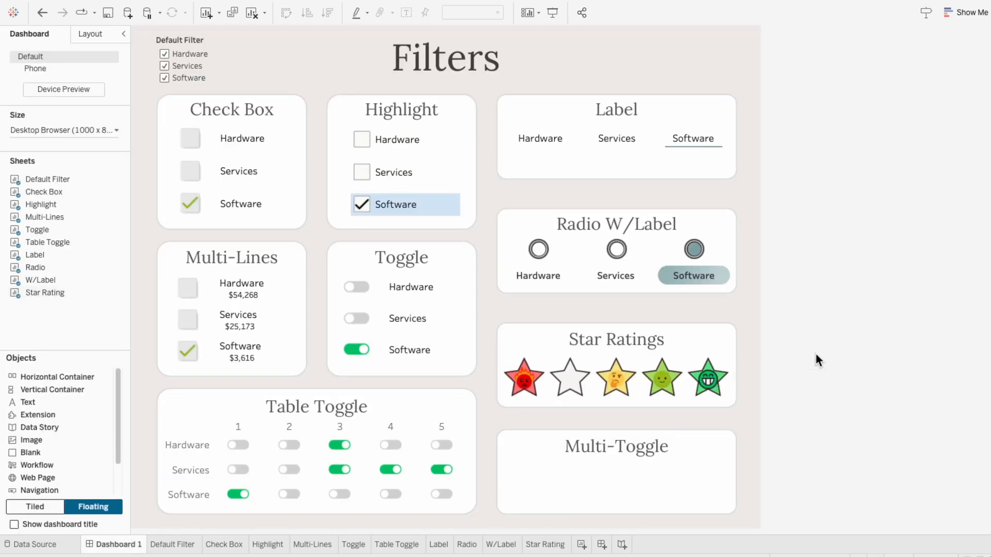
{"action": "left_click", "coordinate": [529, 382]}
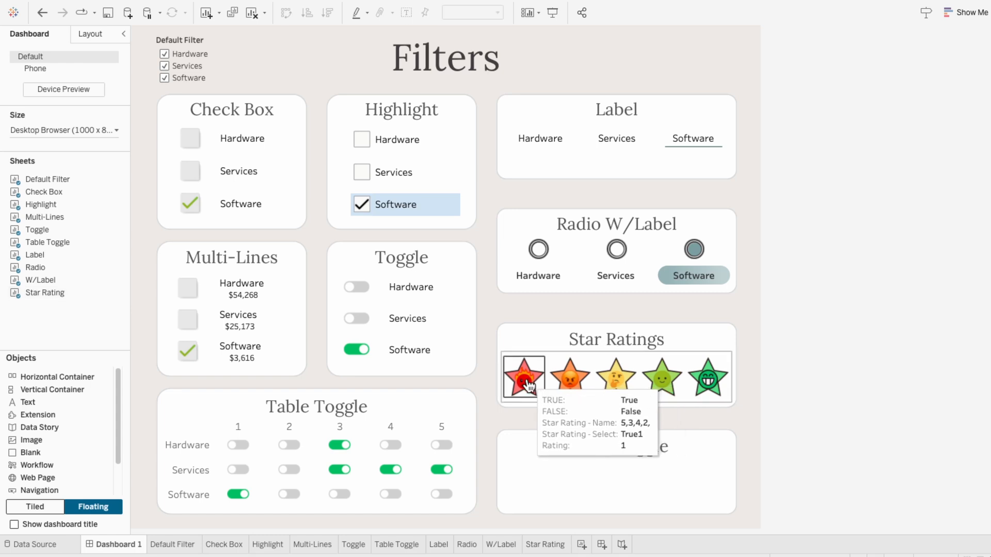
Step: Duplicate the Star Rating worksheet and rename the copy Dog Rating
{"action": "left_click", "coordinate": [548, 545]}
{"action": "right_click", "coordinate": [549, 551]}
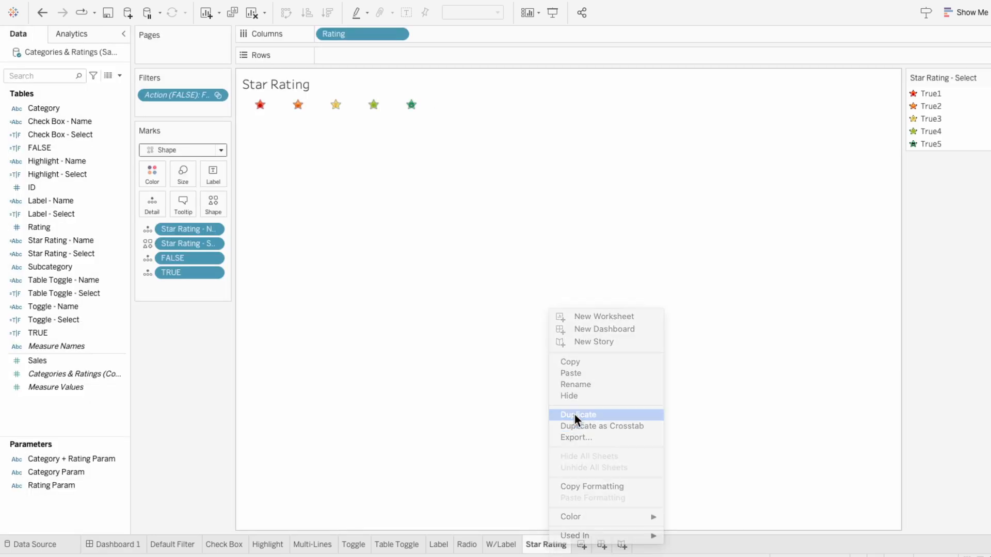
{"action": "left_click", "coordinate": [574, 414]}
{"action": "double_click", "coordinate": [599, 543]}
{"action": "type", "text": "Dog Rating"}
{"action": "key", "text": "Return"}
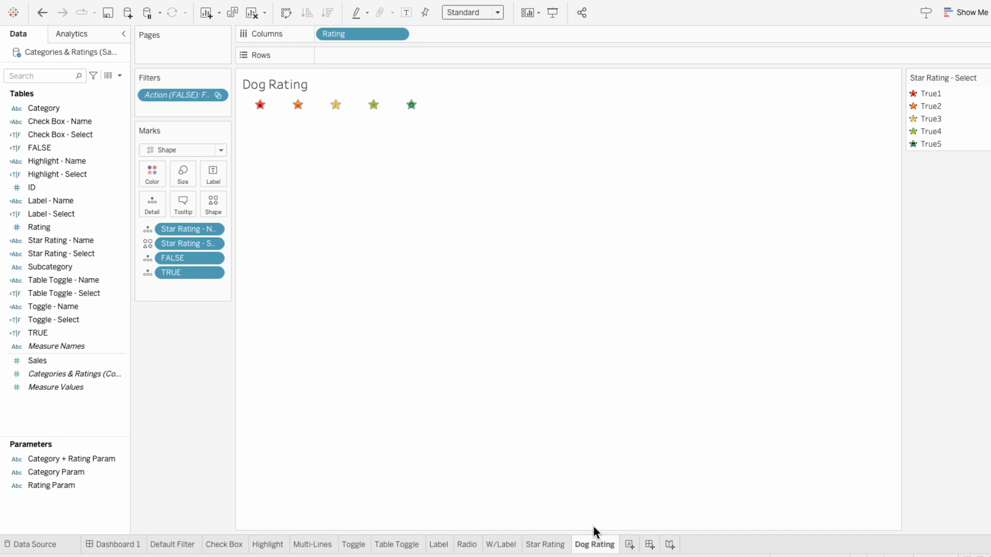
Step: Duplicate the Star Rating - Name calculated field and rename the copy Dog Rating - Name
{"action": "left_click", "coordinate": [104, 190]}
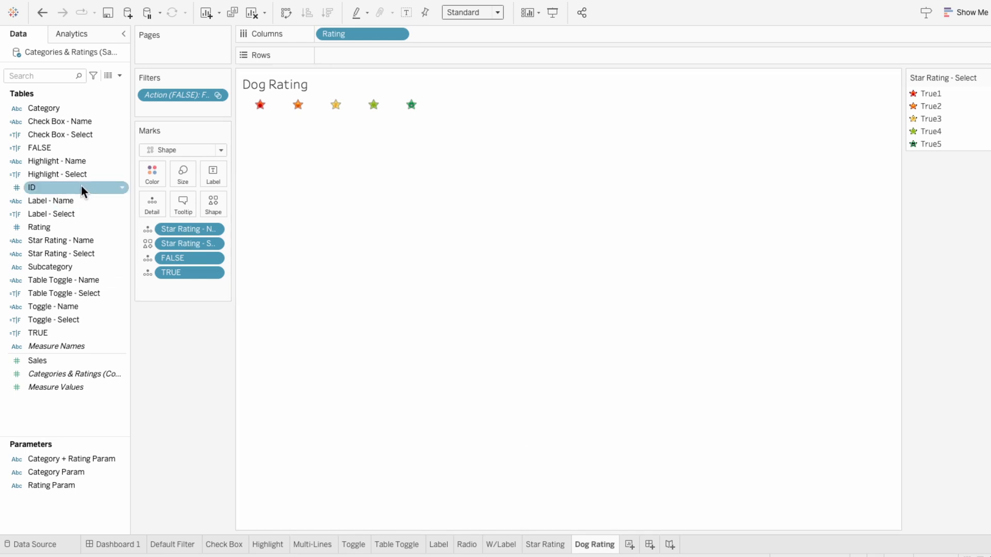
{"action": "left_click", "coordinate": [52, 240]}
{"action": "right_click", "coordinate": [51, 240]}
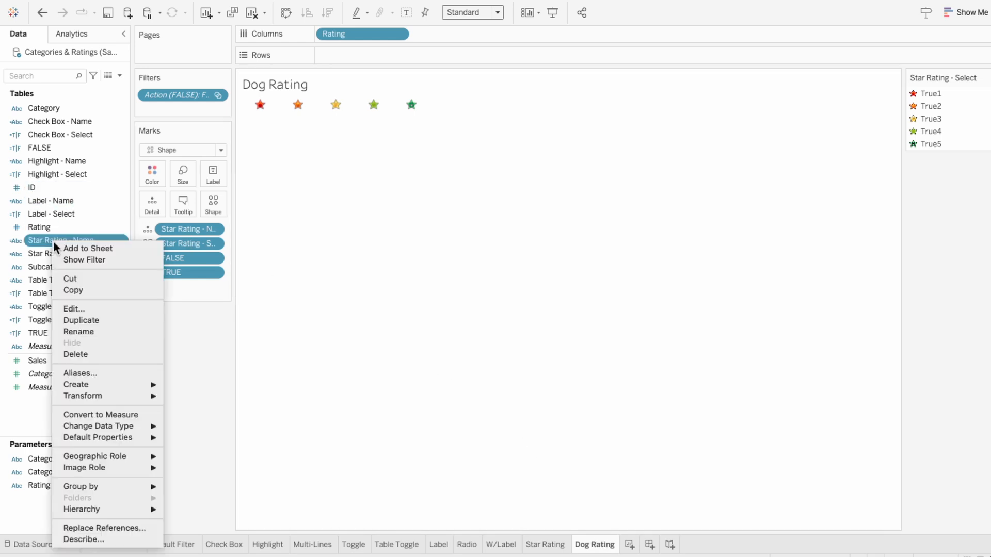
{"action": "left_click", "coordinate": [82, 319]}
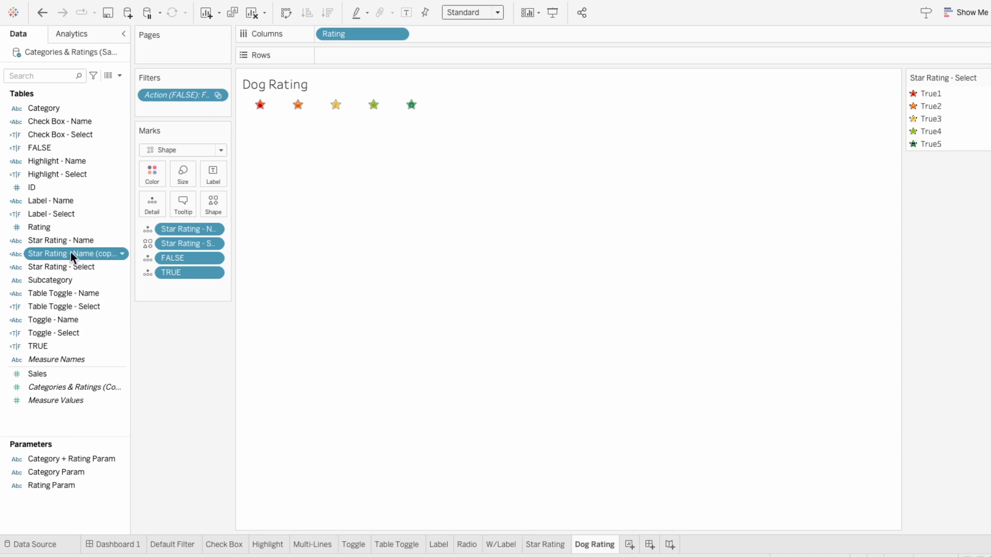
{"action": "right_click", "coordinate": [67, 253]}
{"action": "left_click", "coordinate": [92, 321]}
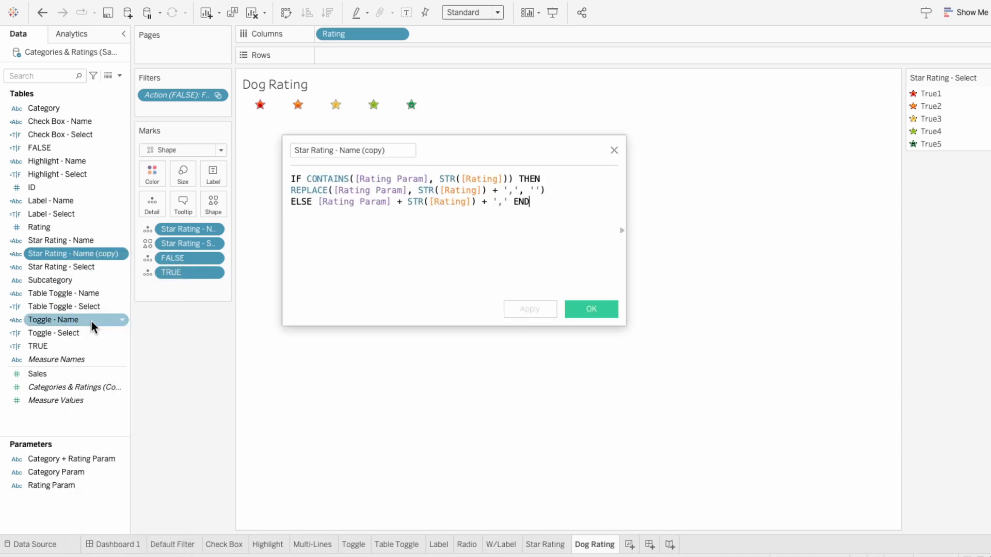
{"action": "triple_click", "coordinate": [325, 150]}
{"action": "type", "text": "Dog Rating - Name"}
{"action": "left_click", "coordinate": [591, 308]}
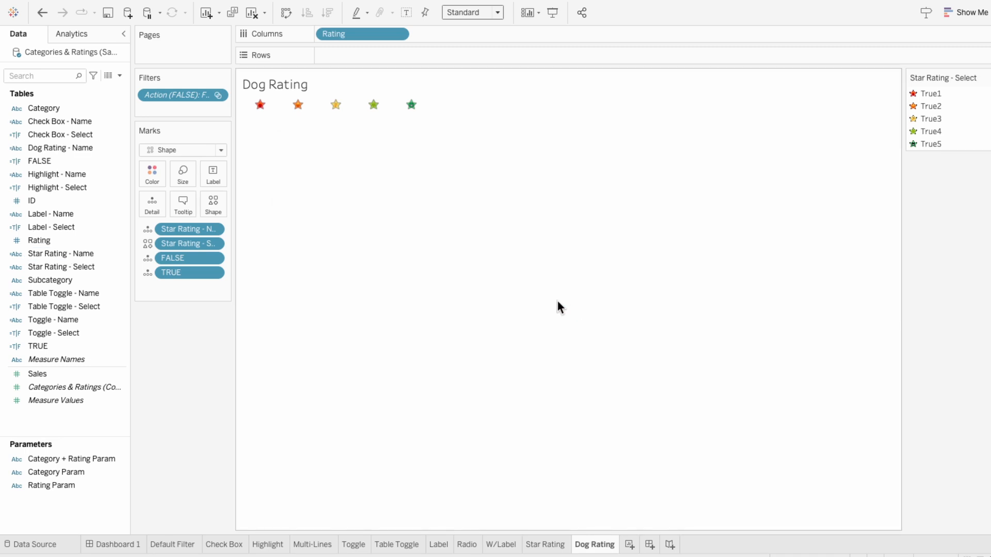
Step: Duplicate the Star Rating - Select calculated field and rename the copy Dog Rating - Select
{"action": "right_click", "coordinate": [84, 268]}
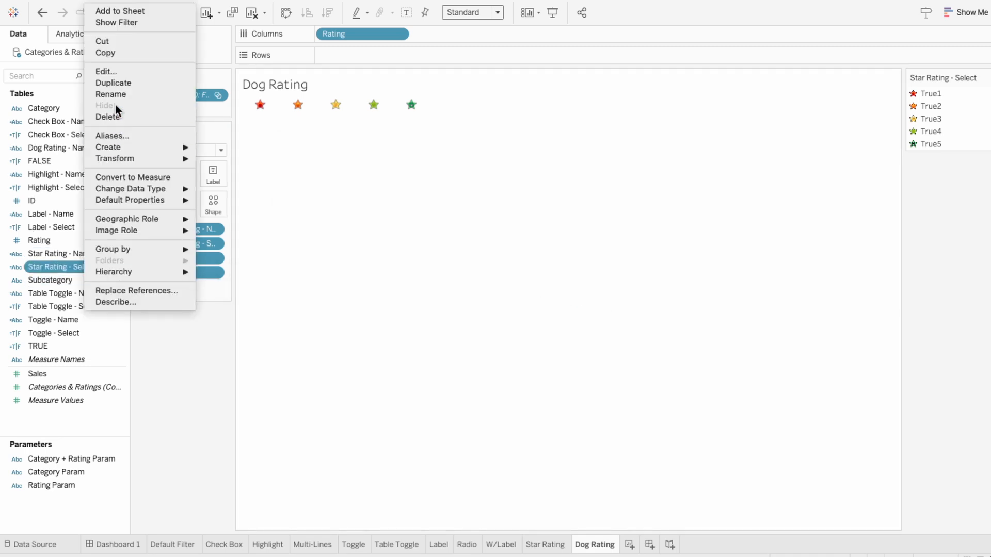
{"action": "left_click", "coordinate": [113, 83]}
{"action": "right_click", "coordinate": [73, 283]}
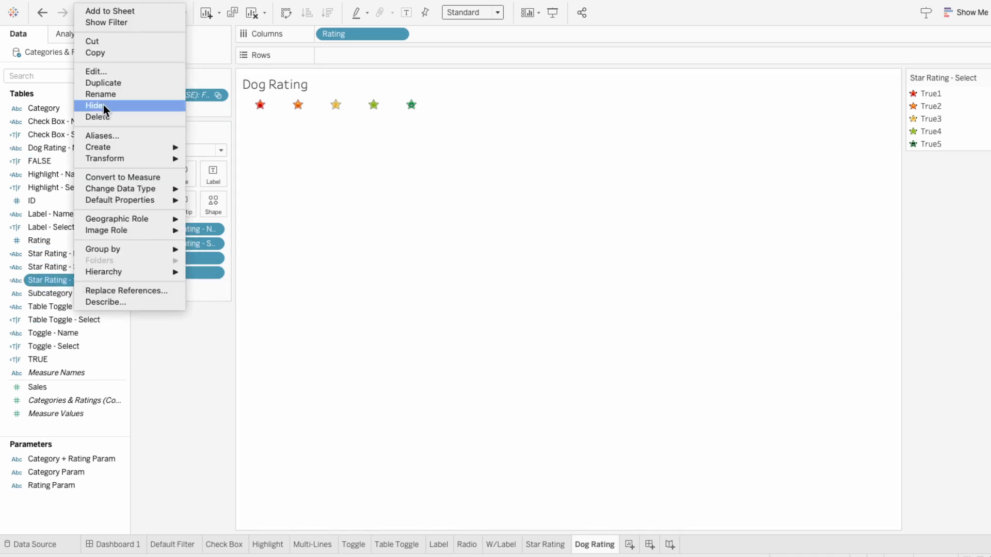
{"action": "left_click", "coordinate": [113, 70]}
{"action": "triple_click", "coordinate": [358, 150]}
{"action": "type", "text": "Dog Rating - Select"}
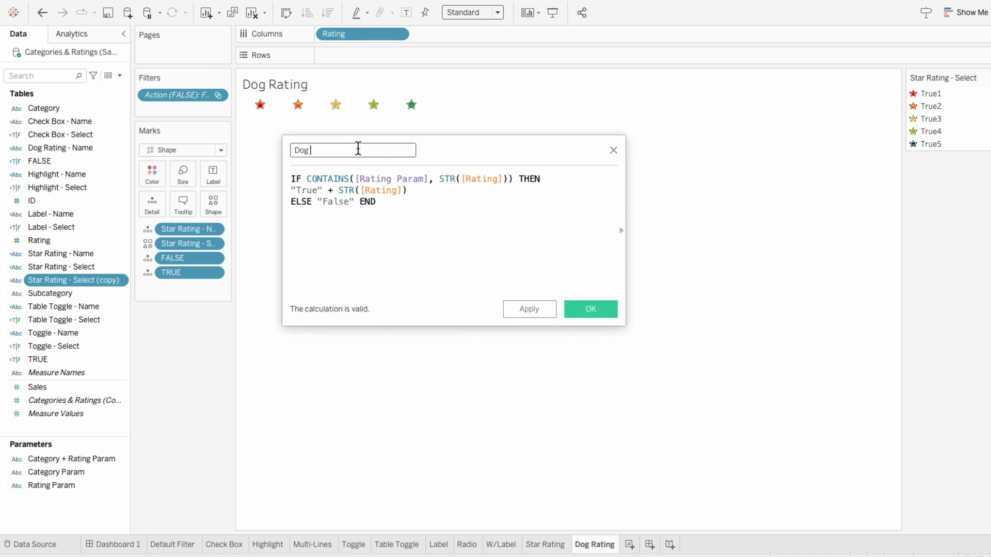
{"action": "left_click", "coordinate": [591, 309]}
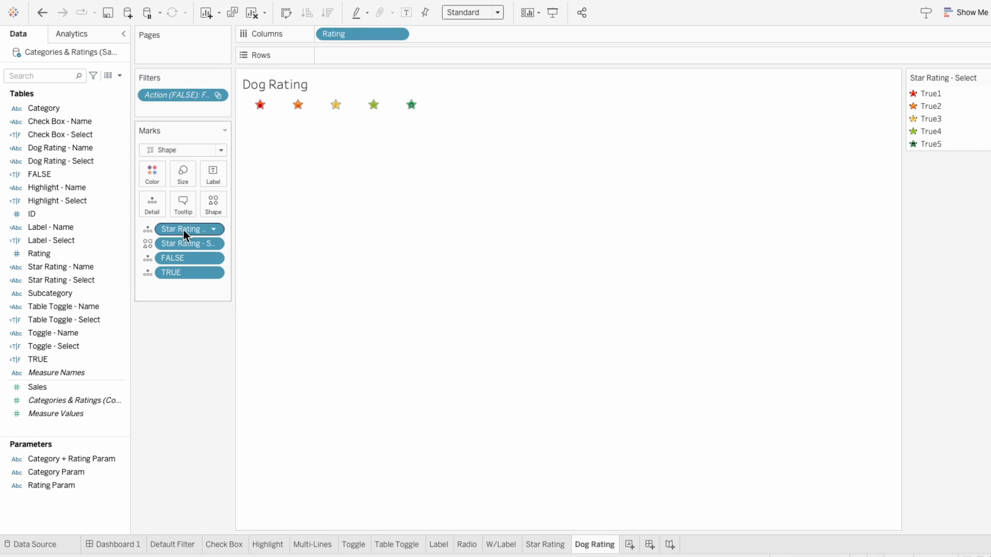
Step: Replace the two Star Rating fields on the Dog Rating marks with Dog Rating - Name on detail and Dog Rating - Select on shape
{"action": "left_click_drag", "start_coordinate": [67, 148], "coordinate": [186, 231]}
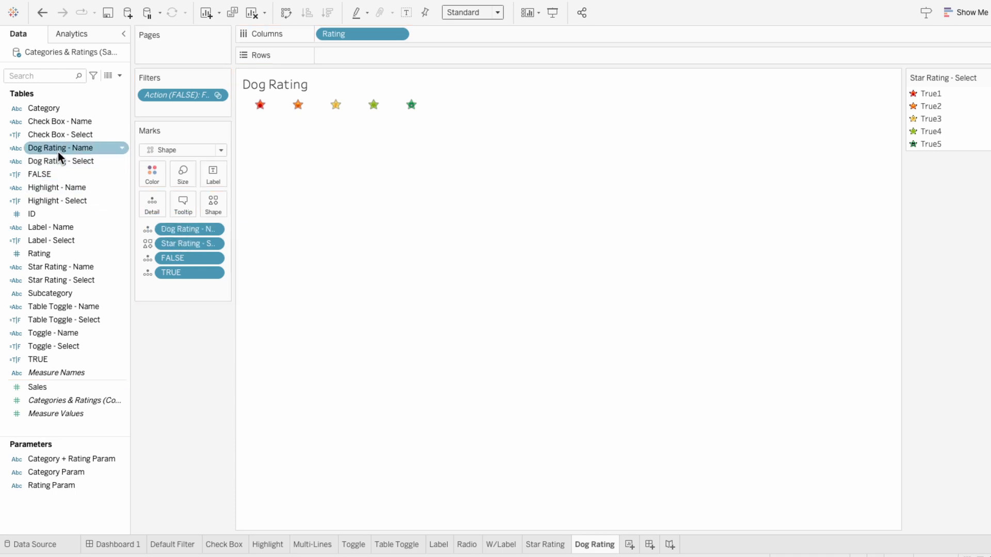
{"action": "left_click_drag", "start_coordinate": [55, 158], "coordinate": [196, 243]}
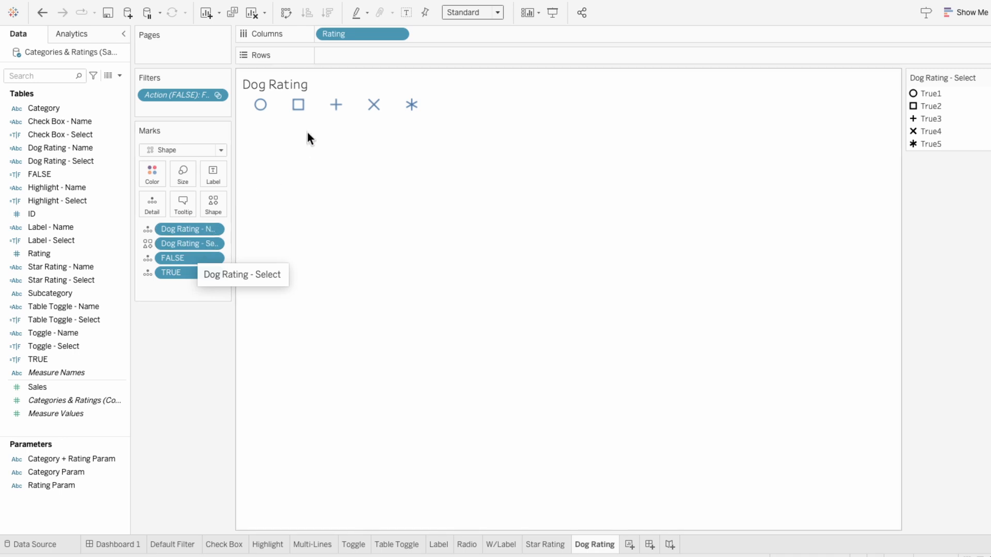
Step: Assign the five dog images from the Filter Images shape palette, in order, to True1 through True5 of Dog Rating - Select
{"action": "left_click", "coordinate": [985, 78]}
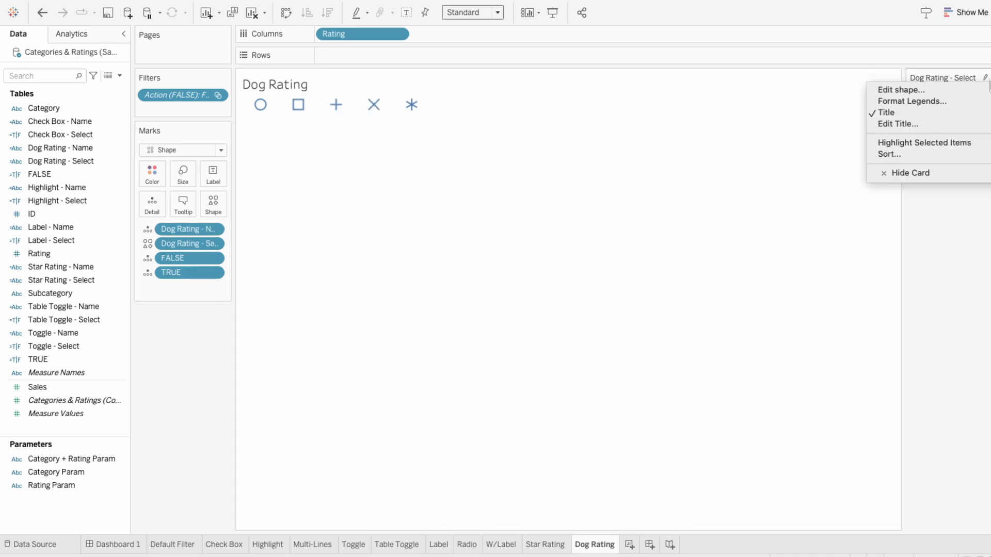
{"action": "left_click", "coordinate": [977, 88]}
{"action": "left_click", "coordinate": [652, 183]}
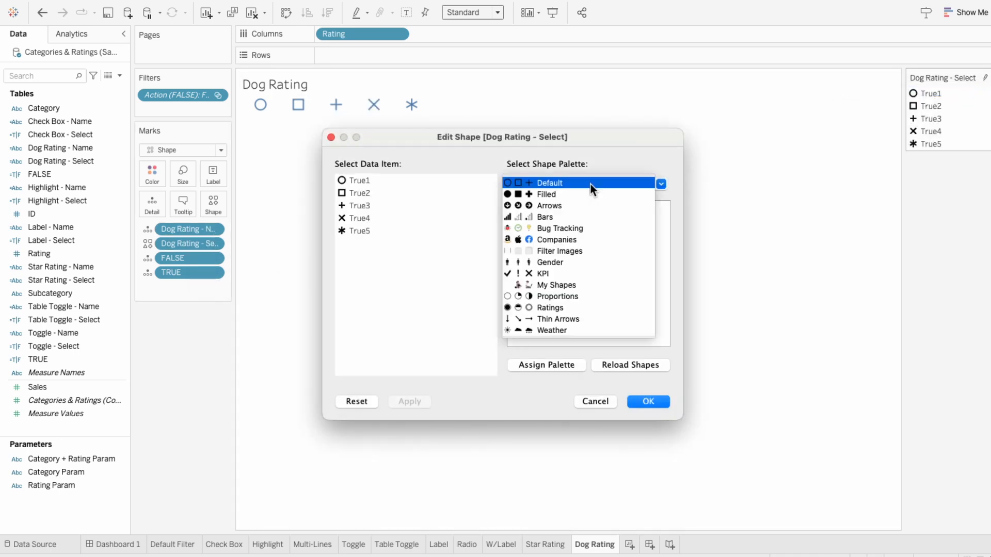
{"action": "left_click", "coordinate": [588, 251]}
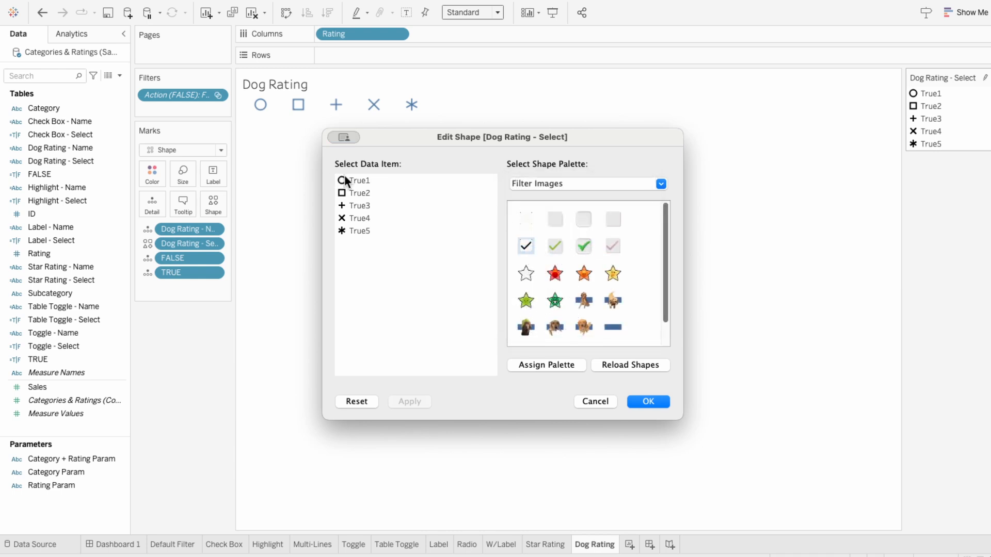
{"action": "left_click", "coordinate": [588, 301]}
{"action": "left_click", "coordinate": [361, 192]}
{"action": "left_click", "coordinate": [599, 299]}
{"action": "left_click", "coordinate": [367, 206]}
{"action": "left_click", "coordinate": [525, 327]}
{"action": "left_click", "coordinate": [354, 218]}
{"action": "left_click", "coordinate": [562, 326]}
{"action": "left_click", "coordinate": [361, 231]}
{"action": "left_click", "coordinate": [584, 326]}
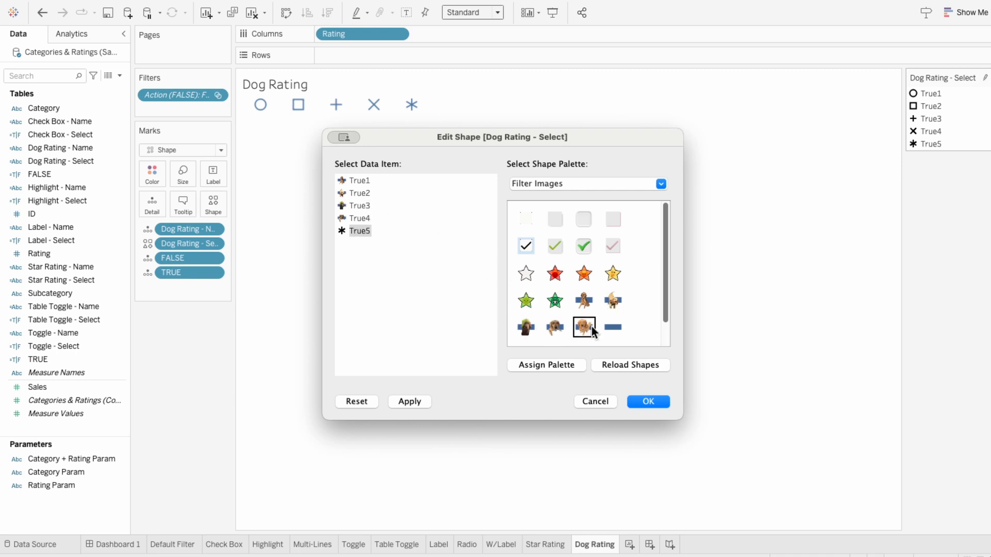
{"action": "left_click", "coordinate": [647, 402]}
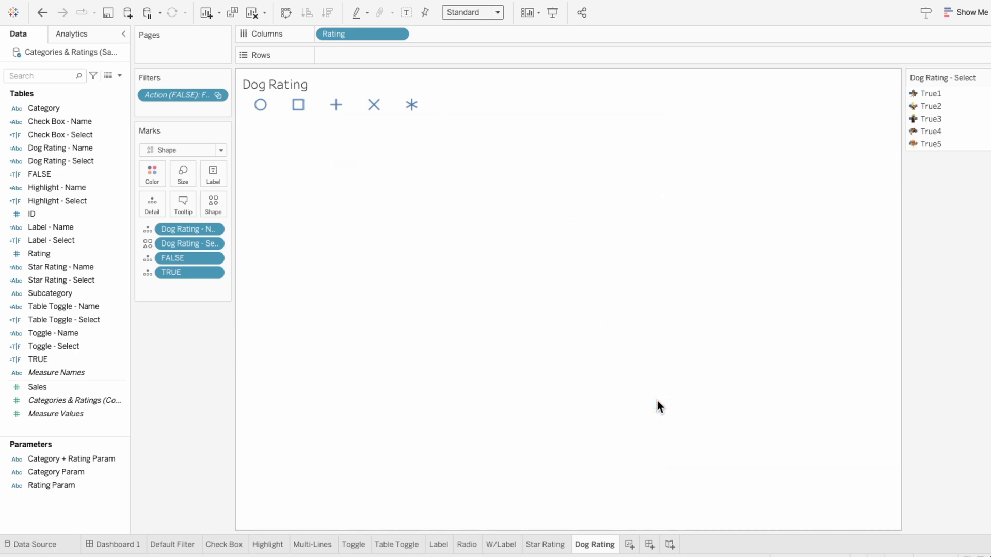
Step: Enlarge the dog image marks on the Dog Rating worksheet
{"action": "left_click", "coordinate": [191, 177]}
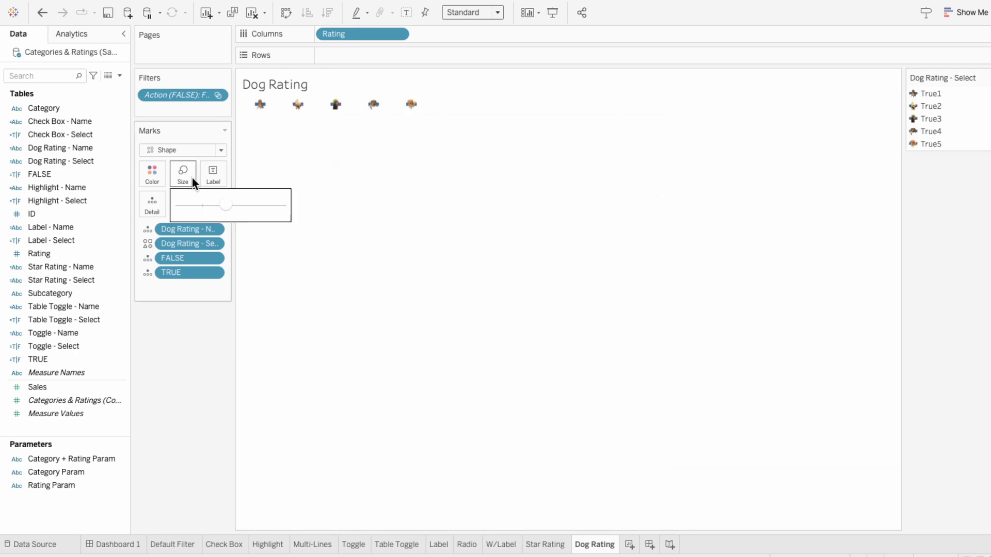
{"action": "left_click_drag", "start_coordinate": [236, 201], "coordinate": [247, 203]}
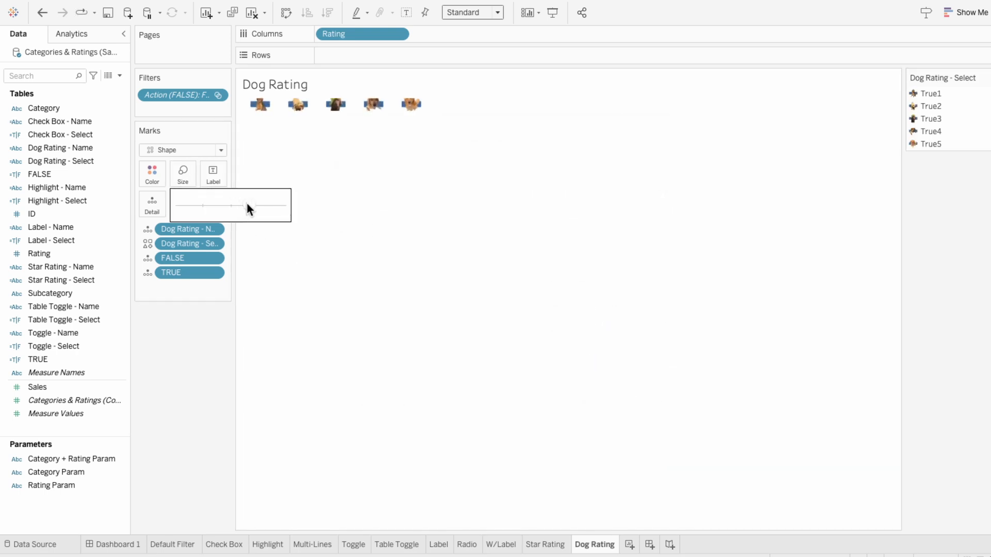
Step: Increase the row height on the Dog Rating worksheet and enlarge the dog image marks to fill it
{"action": "left_click_drag", "start_coordinate": [297, 112], "coordinate": [296, 150]}
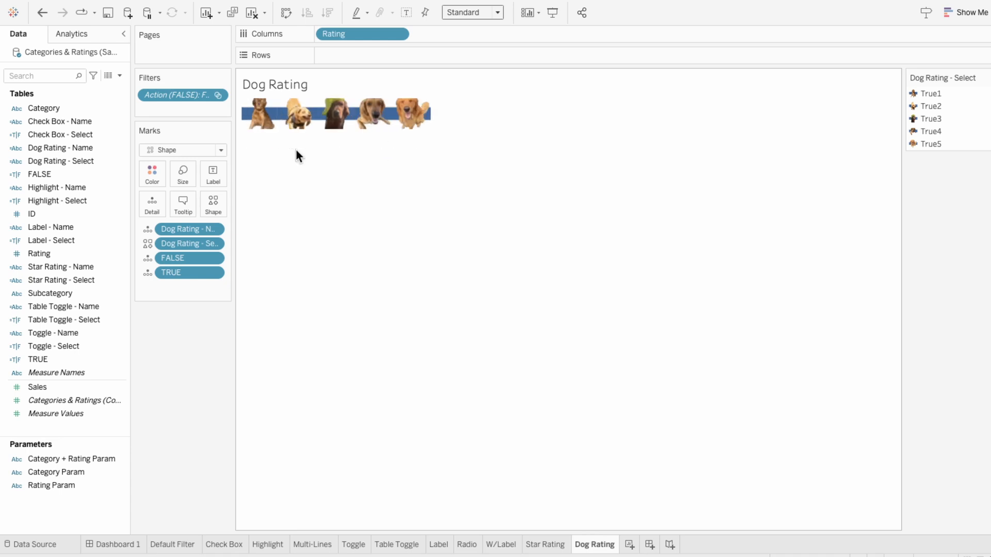
{"action": "left_click", "coordinate": [176, 183]}
{"action": "left_click_drag", "start_coordinate": [225, 205], "coordinate": [232, 205]}
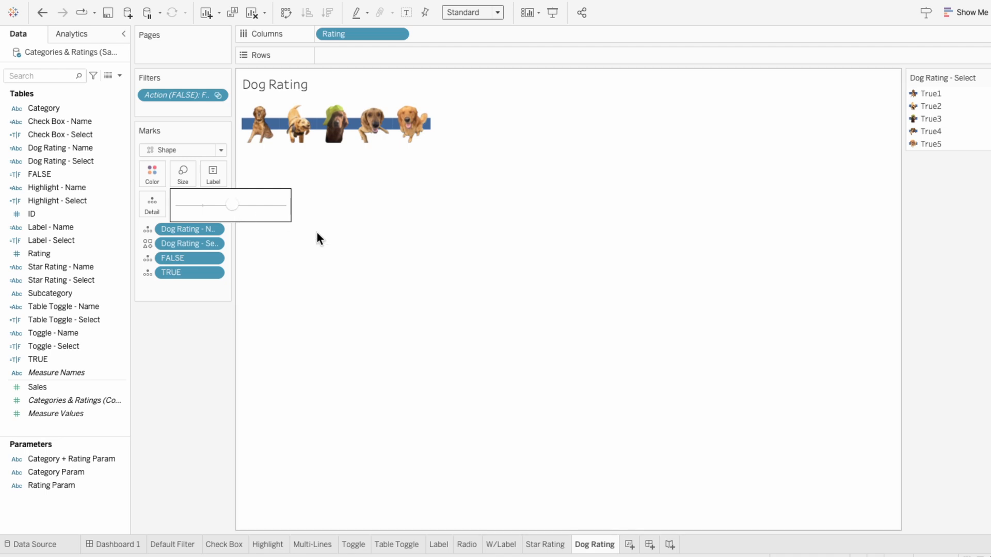
Step: Place the Dog Rating sheet in Dashboard 1's Multi-Toggle card, hide its title, size it to the card and fit it to Entire View
{"action": "left_click", "coordinate": [113, 545]}
{"action": "left_click_drag", "start_coordinate": [45, 305], "coordinate": [500, 459]}
{"action": "right_click", "coordinate": [508, 378]}
{"action": "left_click", "coordinate": [525, 407]}
{"action": "left_click_drag", "start_coordinate": [694, 532], "coordinate": [734, 506]}
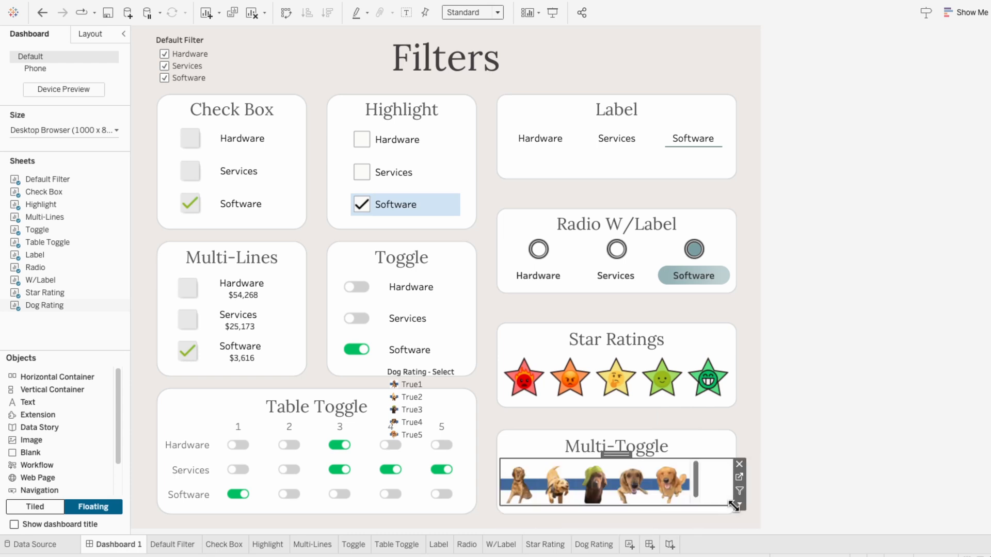
{"action": "left_click", "coordinate": [469, 11]}
{"action": "left_click", "coordinate": [464, 54]}
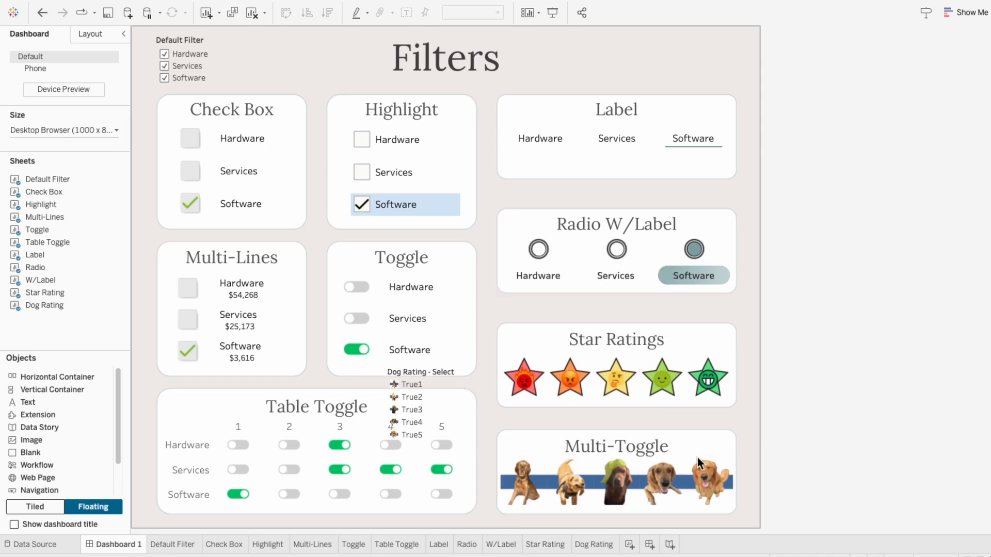
Step: Widen the Dog Rating sheet on both sides so it spans the full width of the Multi-Toggle card
{"action": "left_click", "coordinate": [663, 482]}
{"action": "left_click_drag", "start_coordinate": [498, 474], "coordinate": [496, 473]}
{"action": "left_click_drag", "start_coordinate": [732, 486], "coordinate": [736, 485]}
{"action": "left_click", "coordinate": [808, 412]}
{"action": "left_click", "coordinate": [715, 478]}
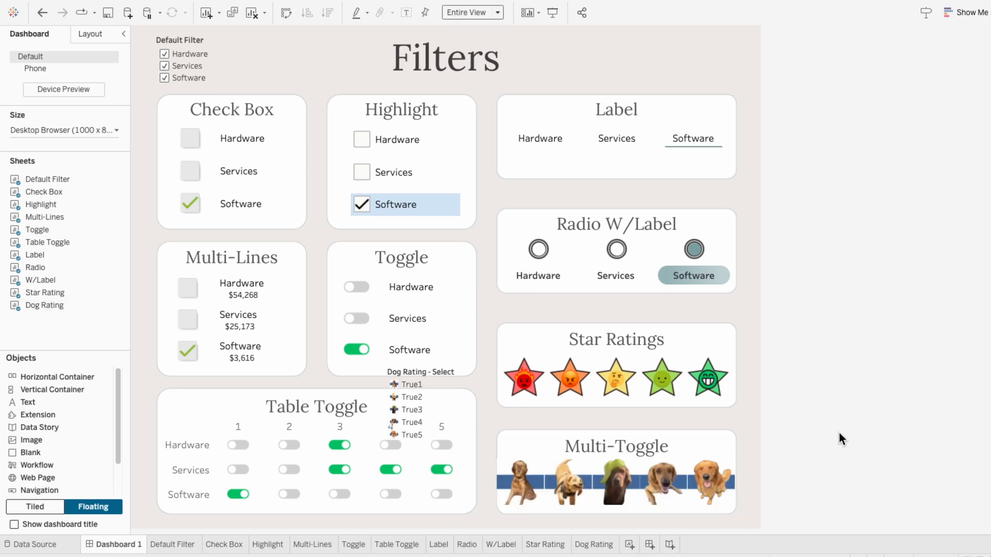
Step: Add a change parameter dashboard action named Dog Rating Param
{"action": "left_click", "coordinate": [208, 7]}
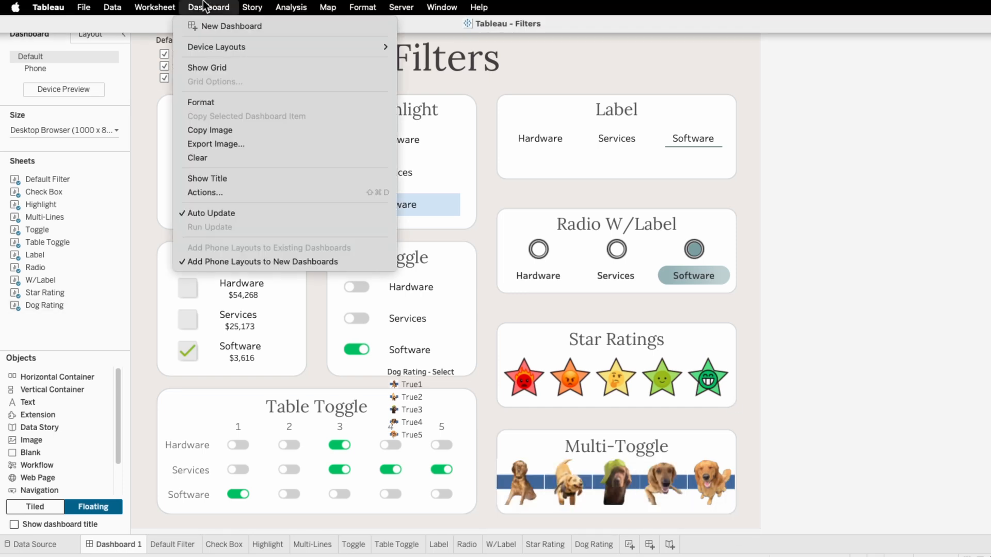
{"action": "left_click", "coordinate": [220, 190]}
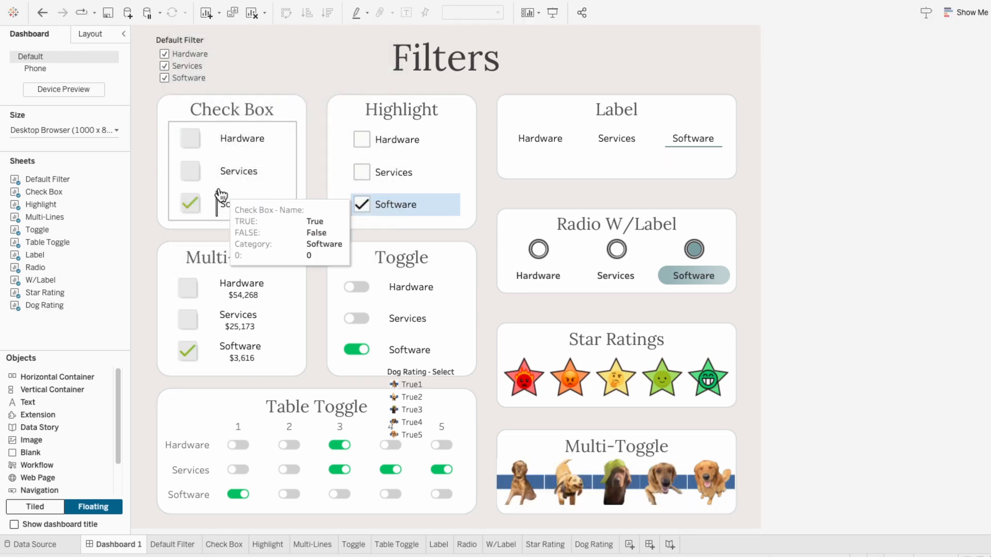
{"action": "left_click", "coordinate": [352, 368]}
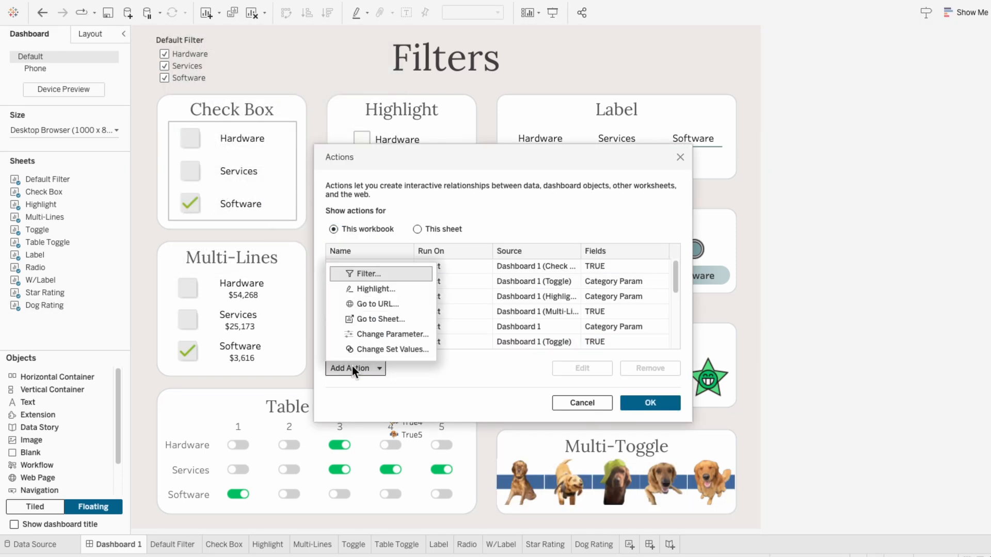
{"action": "left_click", "coordinate": [358, 336]}
{"action": "type", "text": "Dog"}
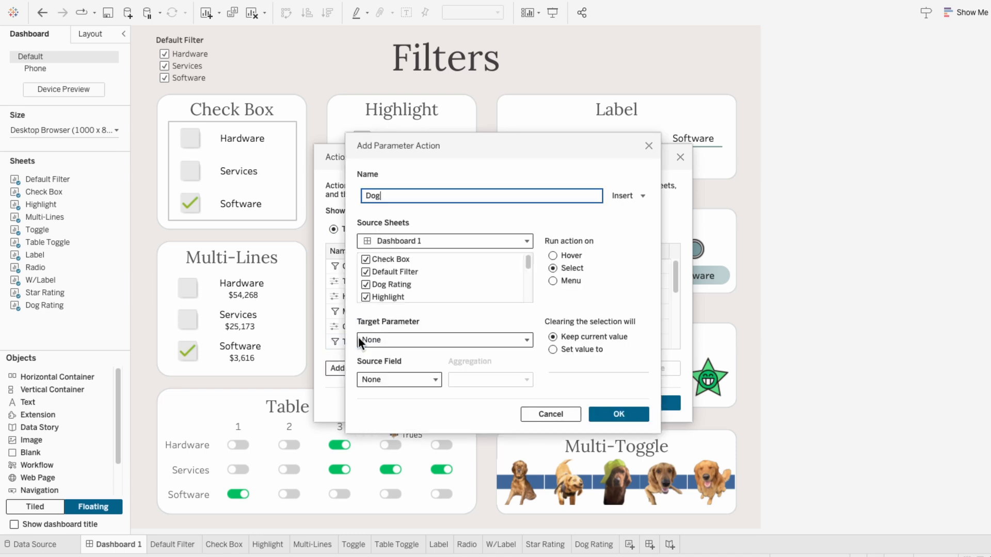
{"action": "type", "text": " Rating Param"}
Step: Restrict the Dog Rating Param action's source sheets to Dog Rating only
{"action": "left_click", "coordinate": [365, 259]}
{"action": "left_click", "coordinate": [366, 272]}
{"action": "scroll", "coordinate": [365, 293], "scroll_direction": "down", "scroll_amount": 1}
{"action": "left_click", "coordinate": [365, 273]}
{"action": "left_click", "coordinate": [365, 285]}
{"action": "left_click", "coordinate": [364, 295]}
{"action": "scroll", "coordinate": [364, 292], "scroll_direction": "down", "scroll_amount": 1}
{"action": "left_click", "coordinate": [366, 295]}
{"action": "scroll", "coordinate": [369, 290], "scroll_direction": "up", "scroll_amount": 5}
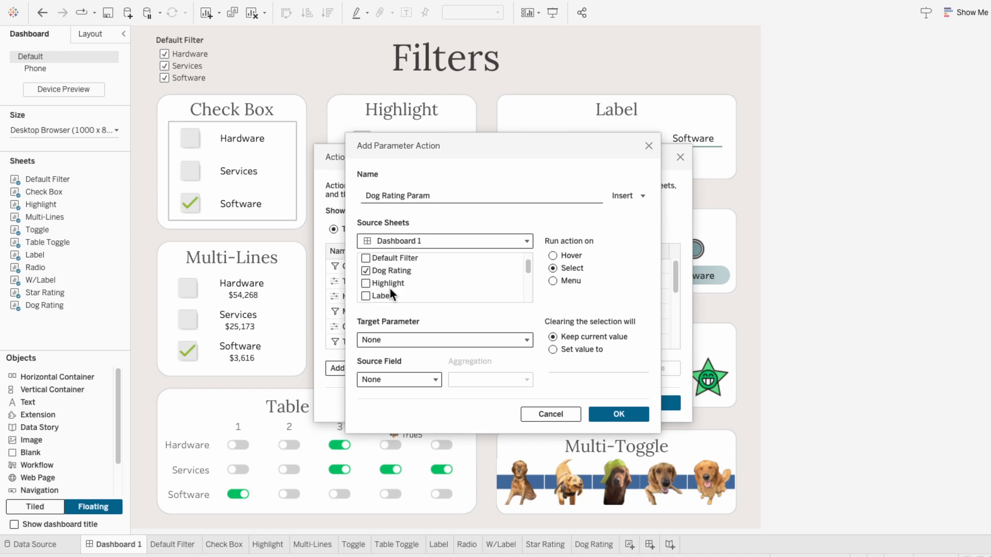
Step: Set the action's target parameter to Rating Param and its source field to Dog Rating - Name, and save it
{"action": "left_click", "coordinate": [389, 337]}
{"action": "left_click", "coordinate": [401, 400]}
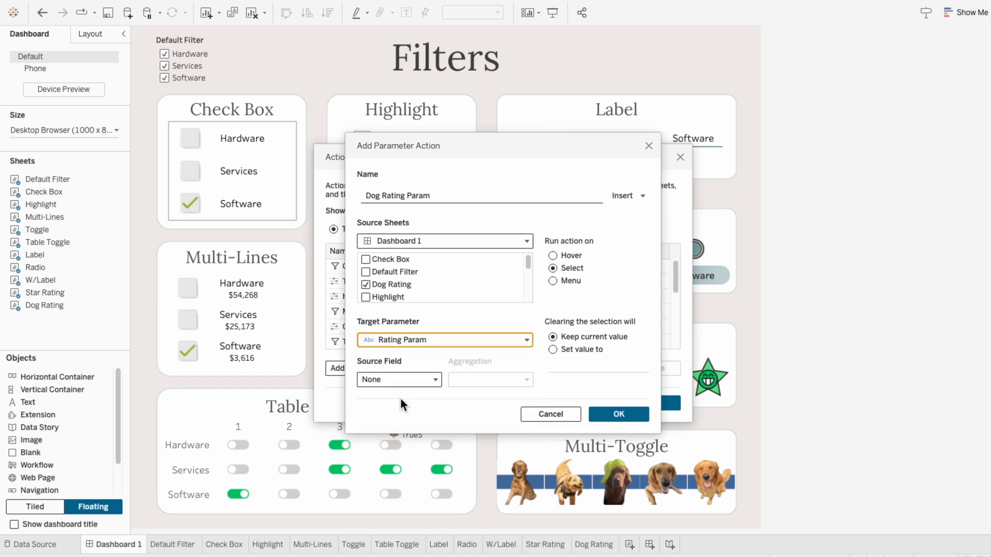
{"action": "left_click", "coordinate": [396, 380]}
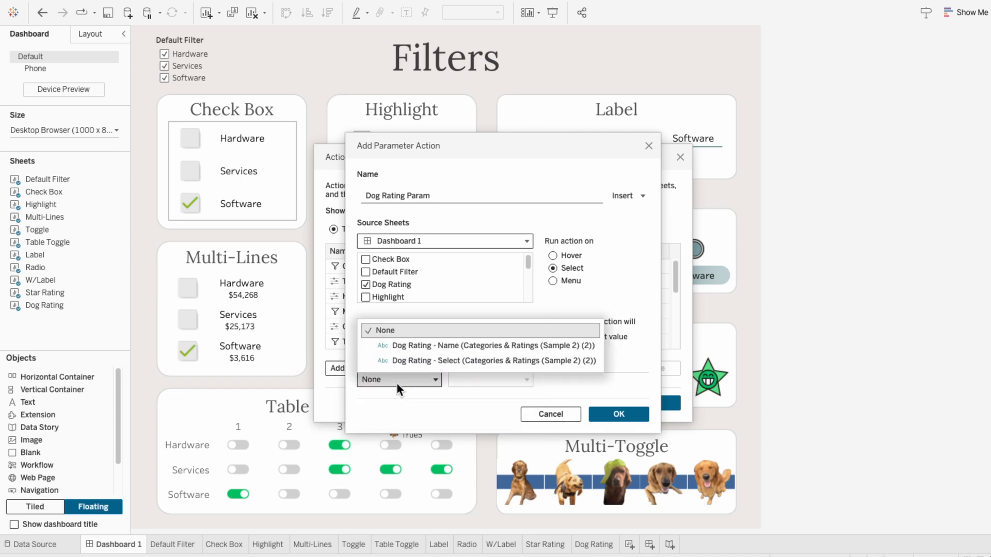
{"action": "left_click", "coordinate": [405, 349]}
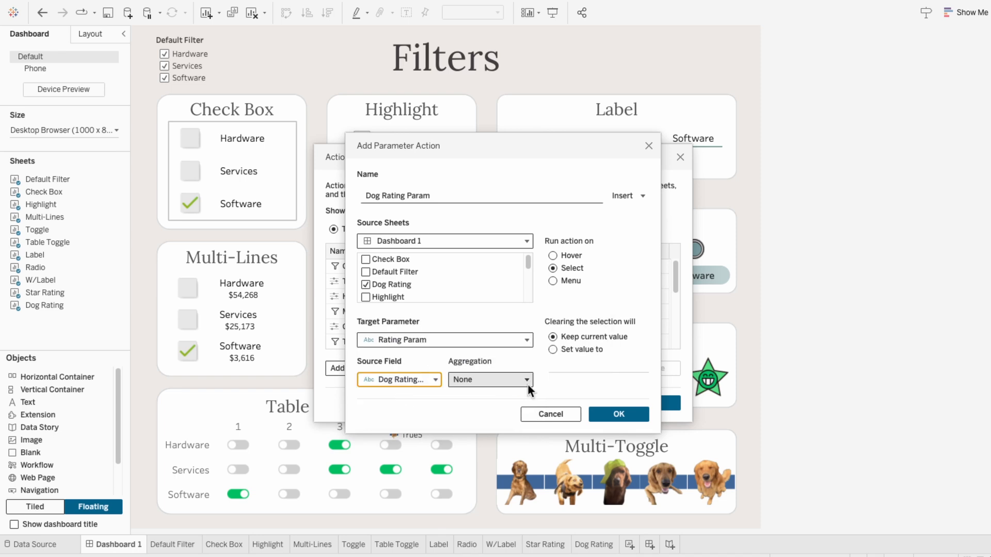
{"action": "left_click", "coordinate": [612, 409]}
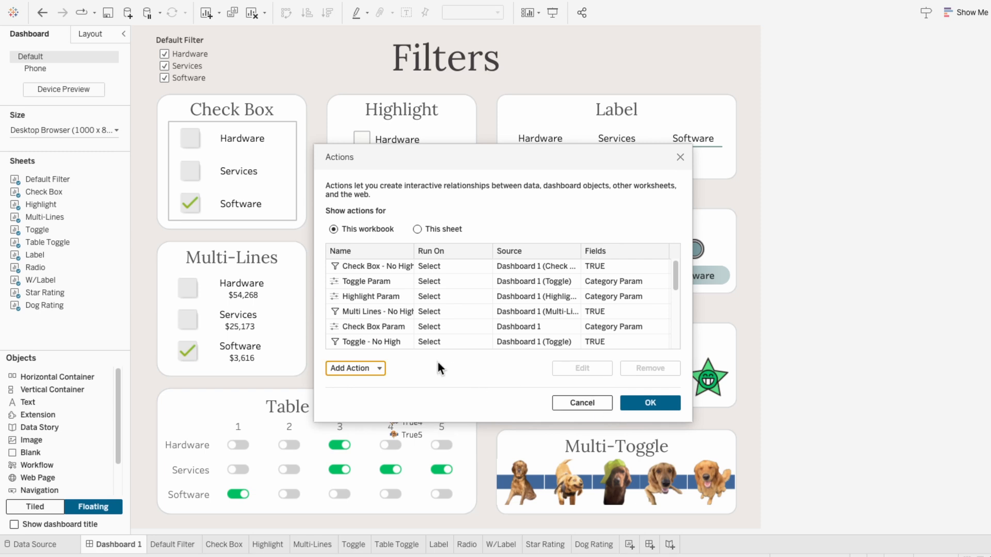
Step: Add a filter action named Dog Rating - No High with Dog Rating as its only source sheet on Dashboard 1
{"action": "left_click", "coordinate": [354, 366]}
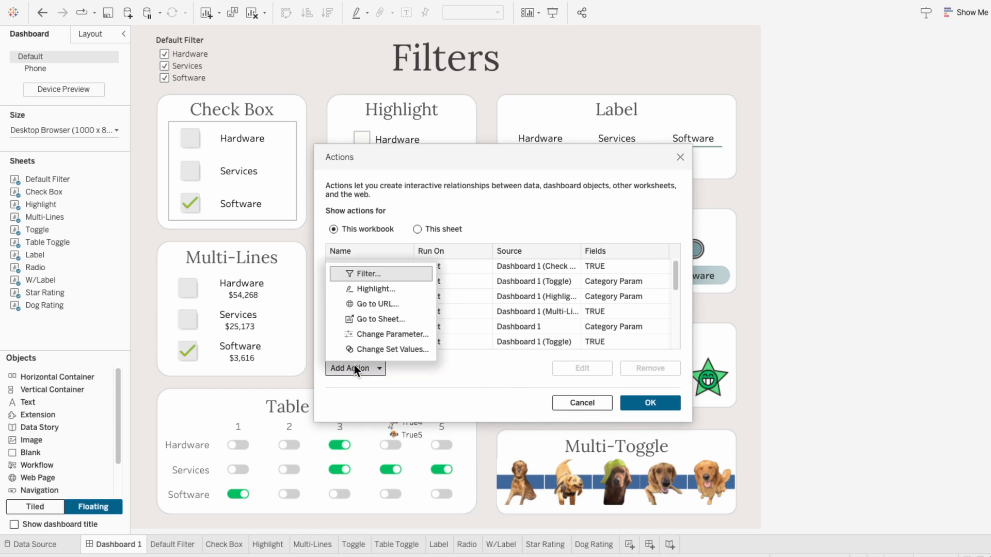
{"action": "left_click", "coordinate": [380, 273]}
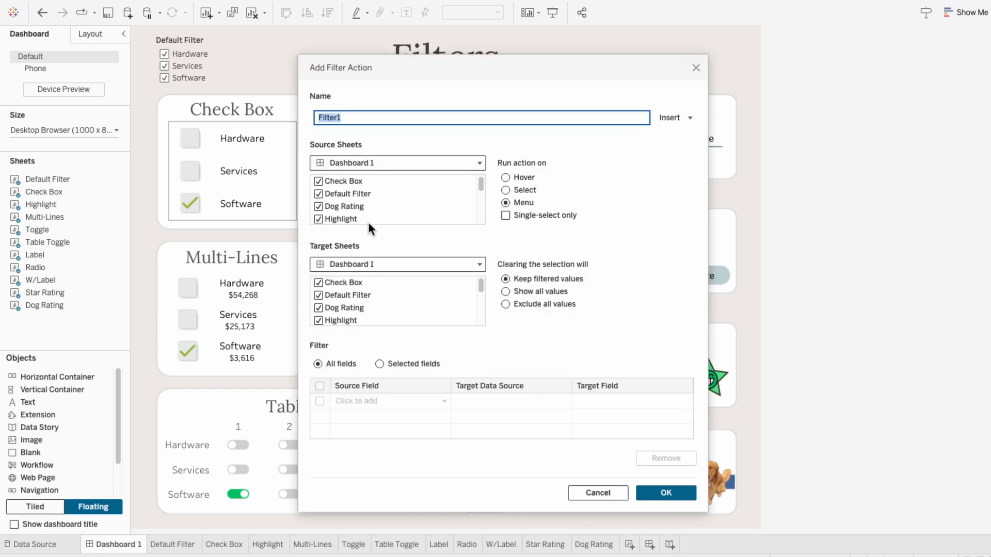
{"action": "type", "text": "Dog Rating - No High"}
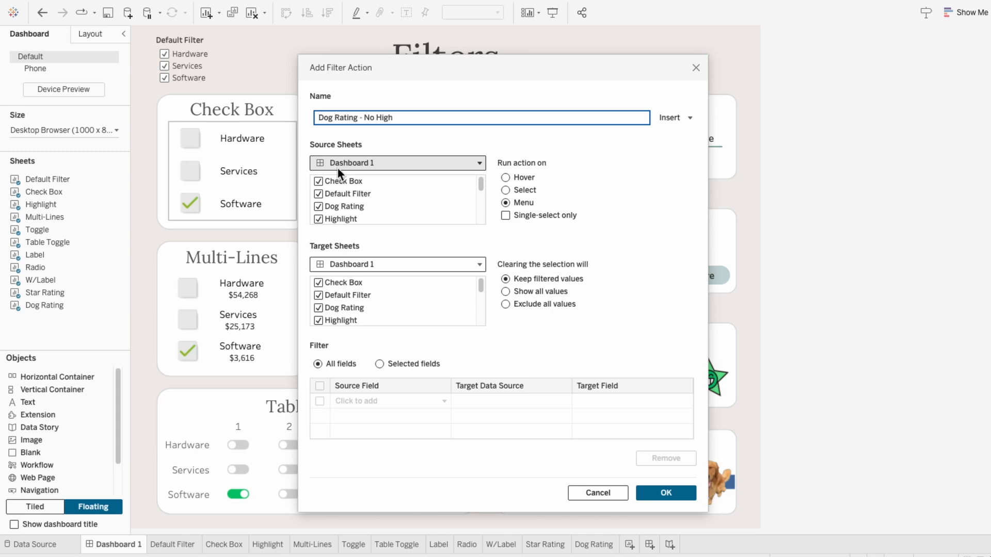
{"action": "left_click", "coordinate": [317, 181]}
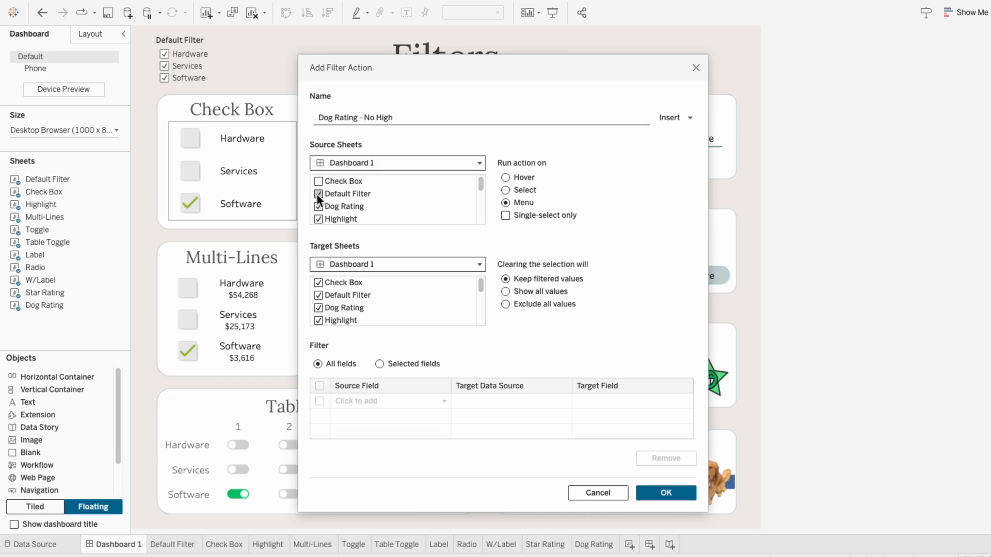
{"action": "left_click", "coordinate": [318, 217]}
{"action": "scroll", "coordinate": [318, 216], "scroll_direction": "down", "scroll_amount": 1}
{"action": "left_click", "coordinate": [318, 207]}
{"action": "left_click", "coordinate": [318, 217]}
{"action": "scroll", "coordinate": [317, 215], "scroll_direction": "down", "scroll_amount": 1}
{"action": "left_click", "coordinate": [318, 206]}
{"action": "left_click", "coordinate": [317, 217]}
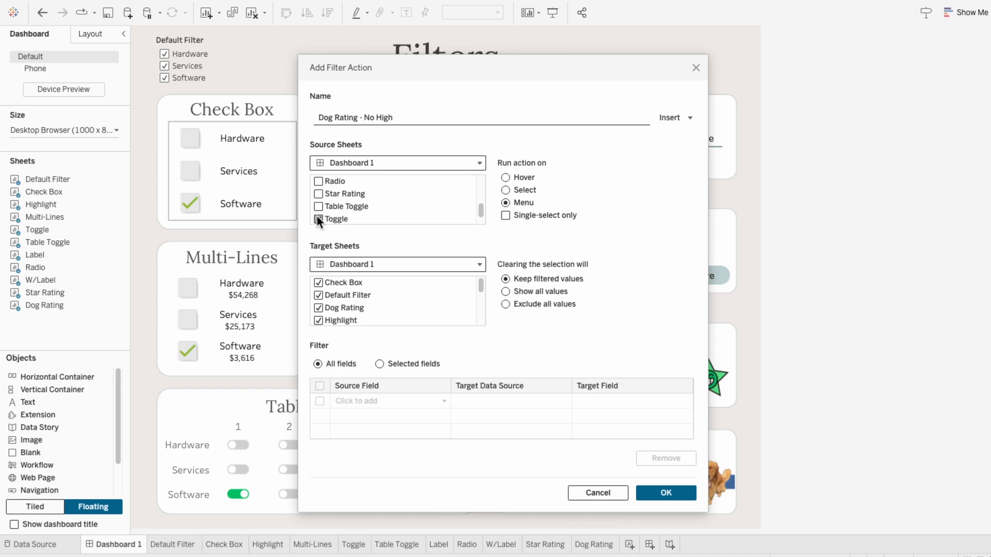
{"action": "scroll", "coordinate": [317, 214], "scroll_direction": "down", "scroll_amount": 1}
Step: Target the Dog Rating worksheet, run the filter action on Select, and show all values when the selection is cleared
{"action": "left_click", "coordinate": [340, 260]}
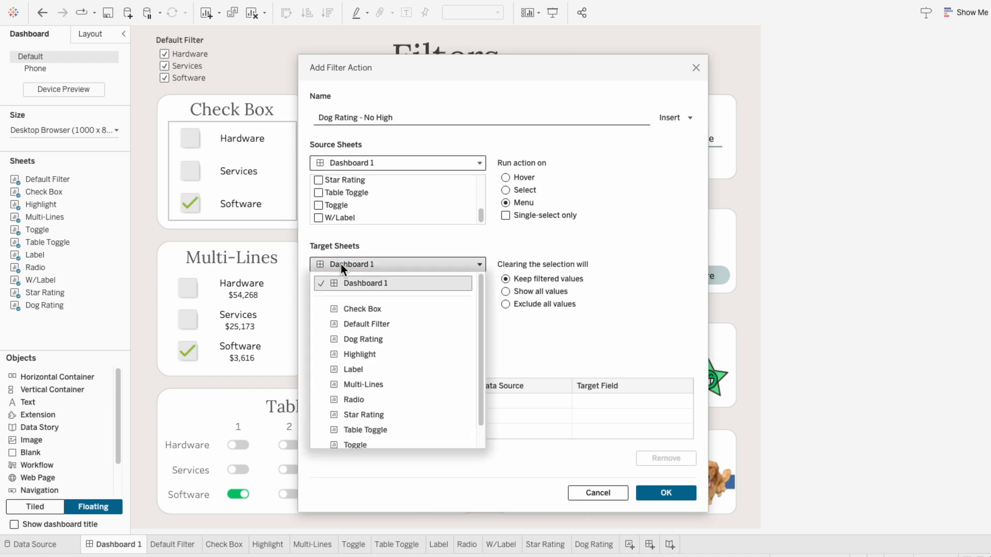
{"action": "left_click", "coordinate": [358, 335]}
{"action": "left_click", "coordinate": [519, 195]}
{"action": "left_click", "coordinate": [544, 290]}
Step: Filter on selected fields with source field TRUE mapped to target field FALSE, and save the dashboard actions
{"action": "left_click", "coordinate": [399, 363]}
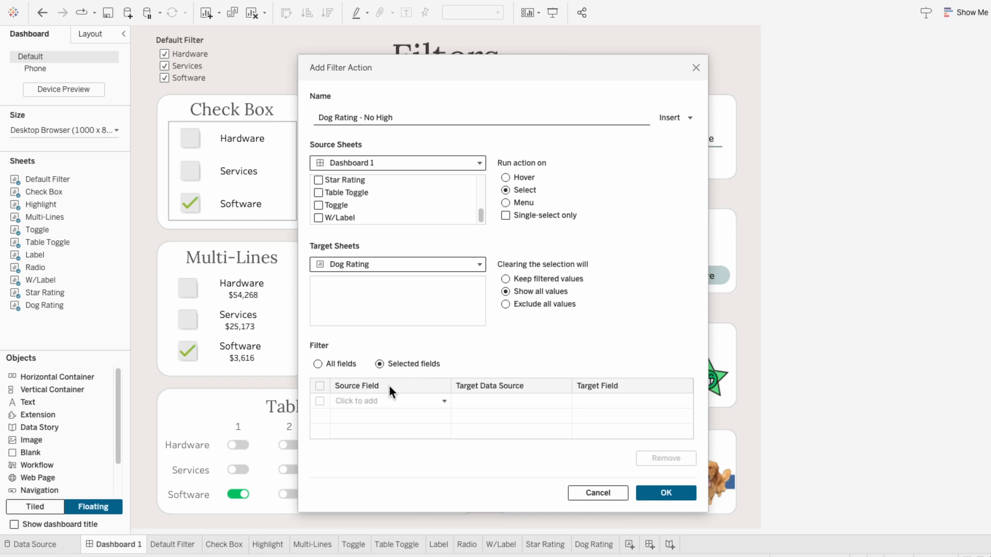
{"action": "left_click", "coordinate": [389, 401]}
{"action": "type", "text": "tr"}
{"action": "left_click", "coordinate": [386, 363]}
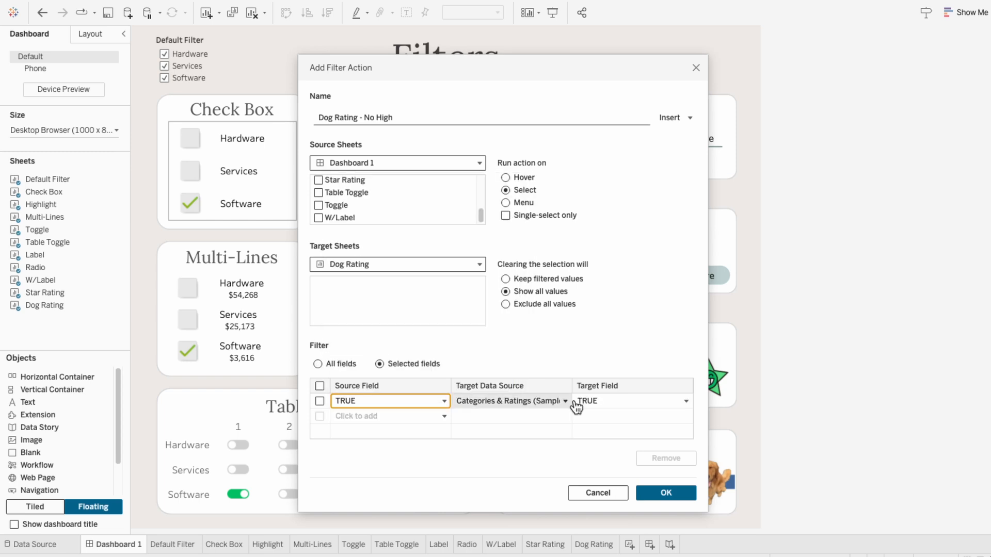
{"action": "left_click", "coordinate": [602, 402]}
{"action": "type", "text": "fa"}
{"action": "left_click", "coordinate": [592, 364]}
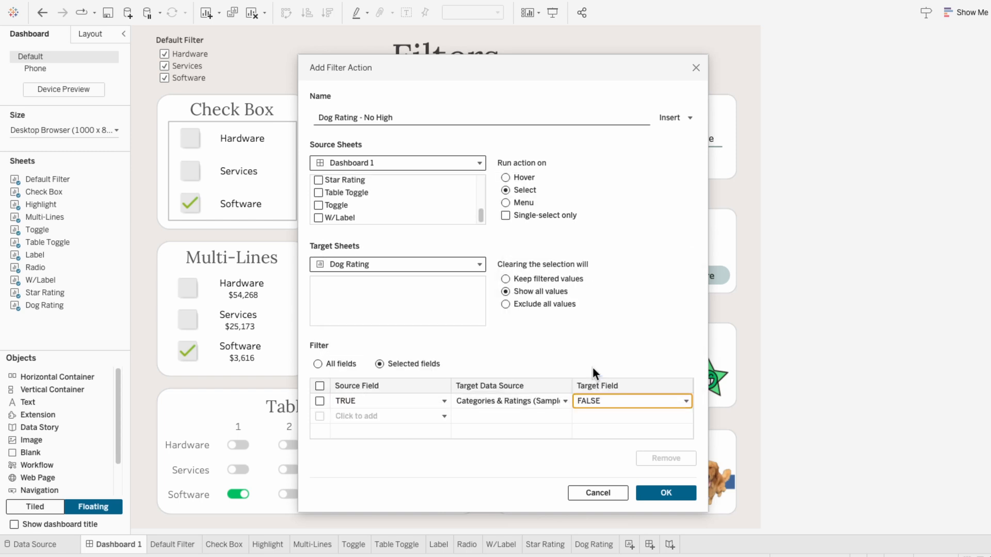
{"action": "left_click", "coordinate": [662, 491]}
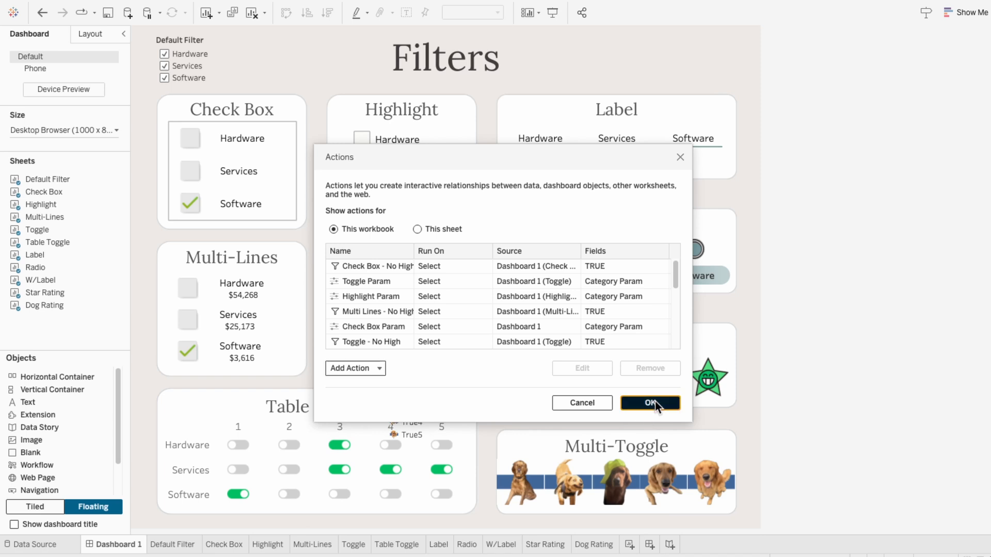
{"action": "left_click", "coordinate": [655, 401]}
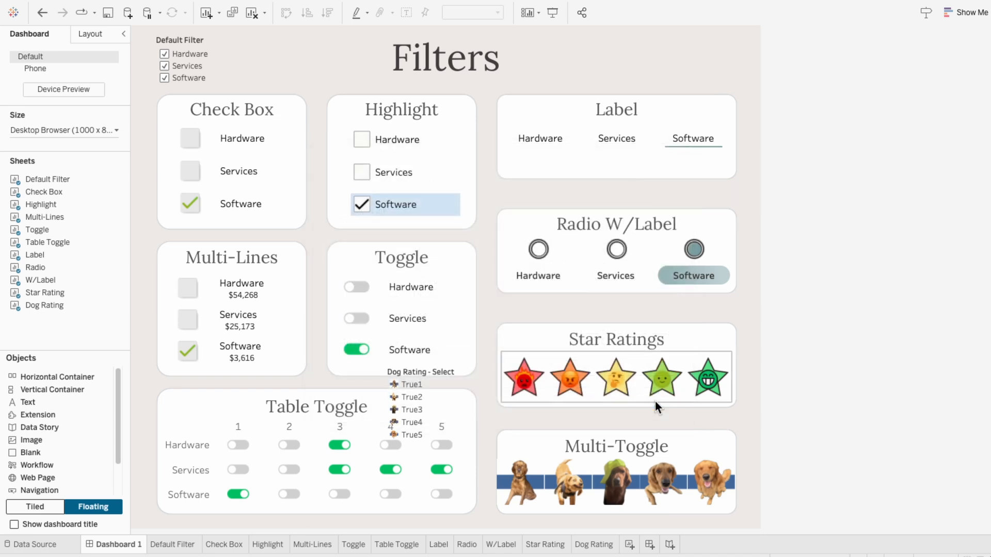
Step: Switch off the first dog and assign the plain blue bar image from the Filter Images palette to the False value
{"action": "left_click", "coordinate": [523, 489]}
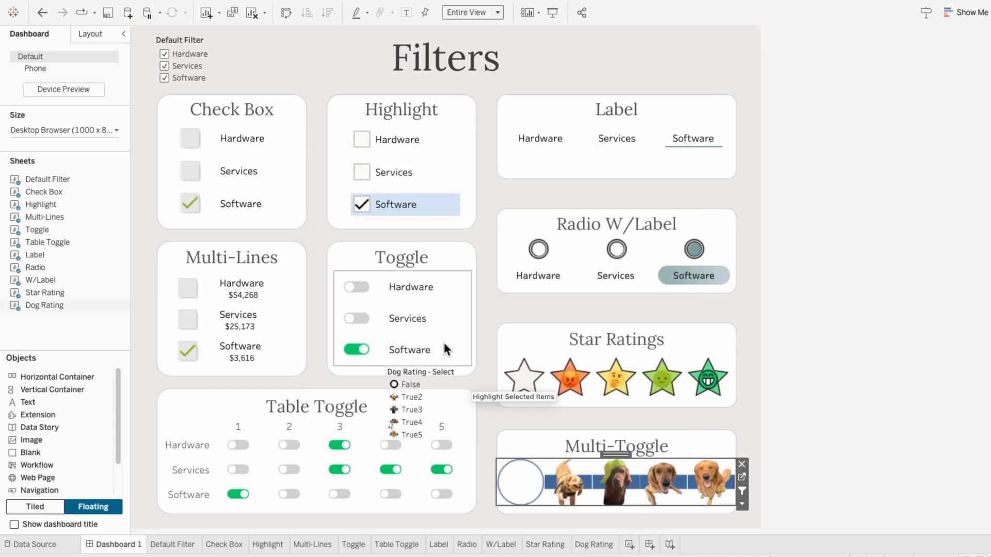
{"action": "left_click", "coordinate": [436, 377]}
{"action": "left_click", "coordinate": [478, 383]}
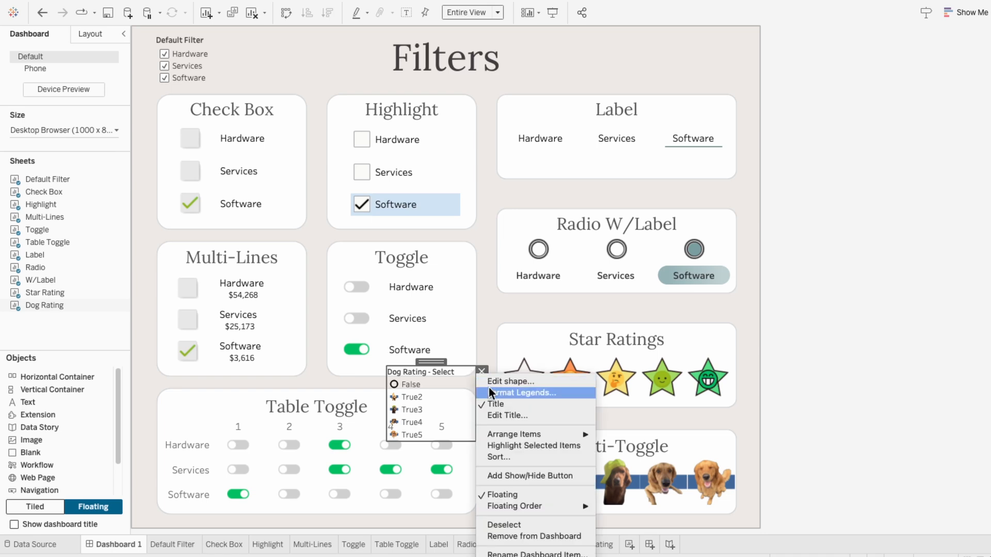
{"action": "left_click", "coordinate": [488, 382]}
{"action": "left_click", "coordinate": [560, 181]}
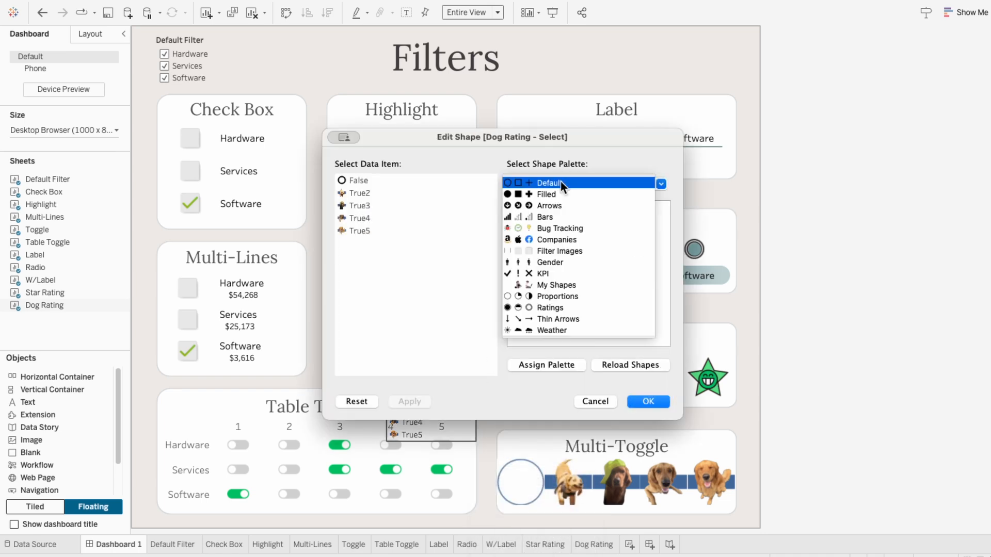
{"action": "left_click", "coordinate": [547, 250]}
{"action": "left_click", "coordinate": [613, 327]}
{"action": "left_click", "coordinate": [646, 400]}
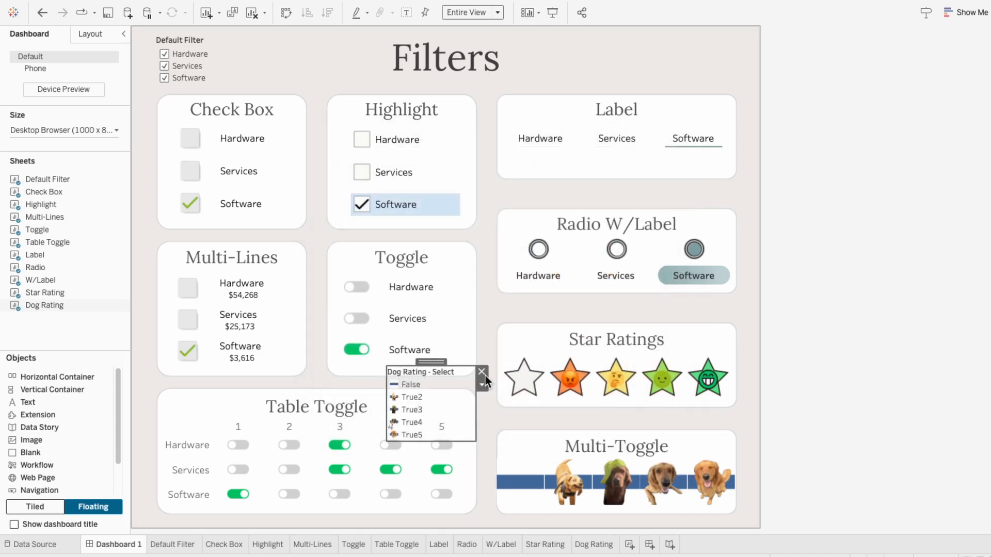
Step: Remove the Dog Rating - Select legend from the dashboard and switch off the second dog in the Multi-Toggle card
{"action": "left_click", "coordinate": [482, 372]}
{"action": "left_click", "coordinate": [577, 495]}
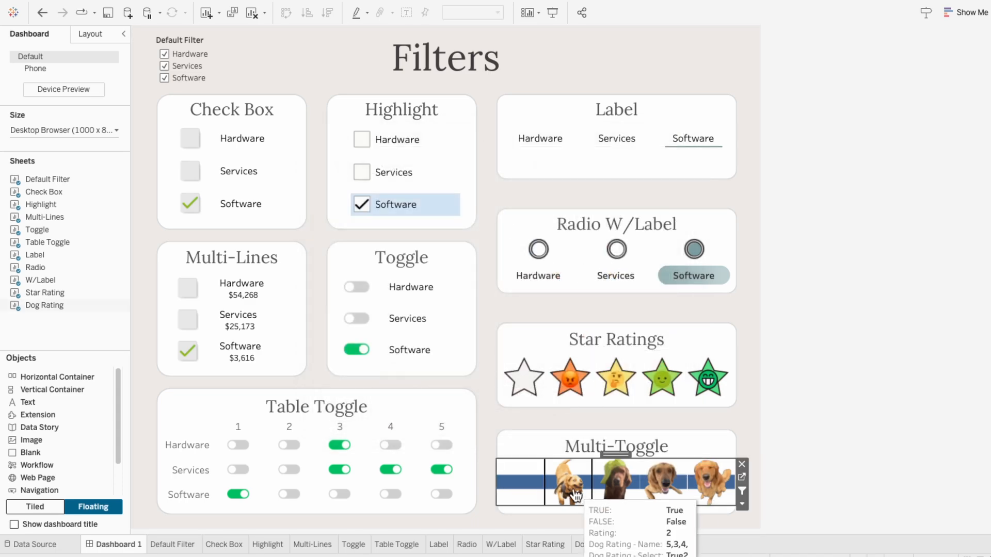
{"action": "left_click", "coordinate": [576, 495]}
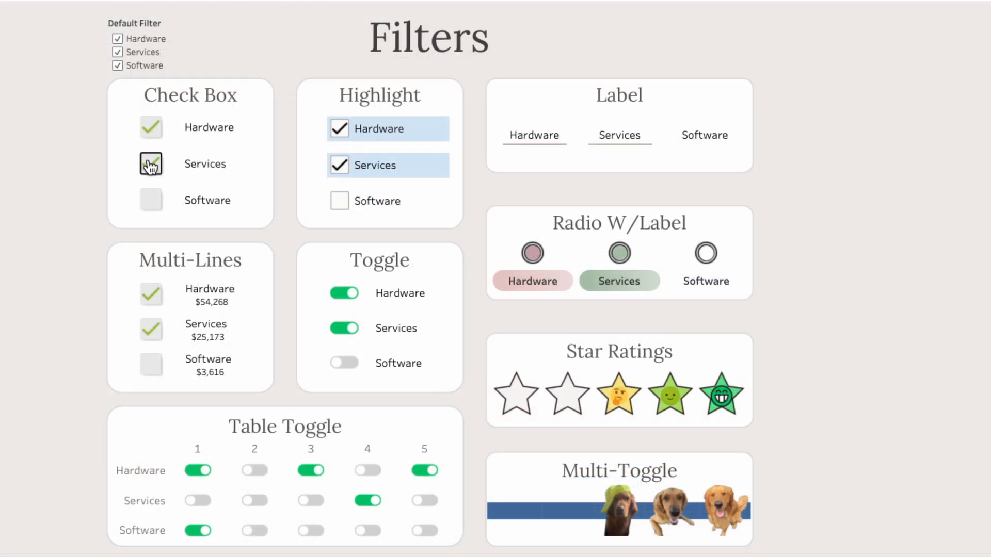
Step: Test the Check Box, Highlight, Toggle, Label, Radio W/Label, Table Toggle and Star Ratings controls by switching their values
{"action": "left_click", "coordinate": [150, 165]}
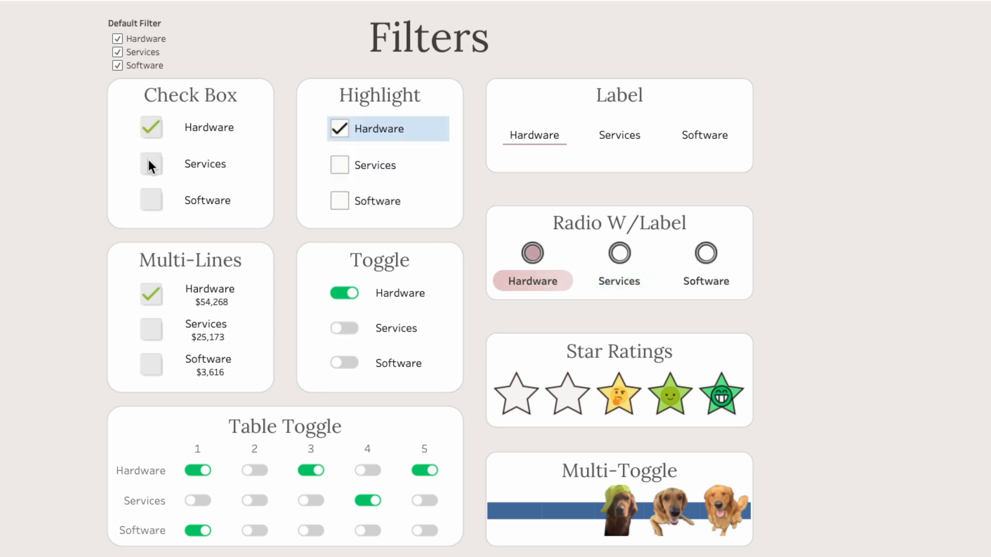
{"action": "left_click", "coordinate": [351, 202]}
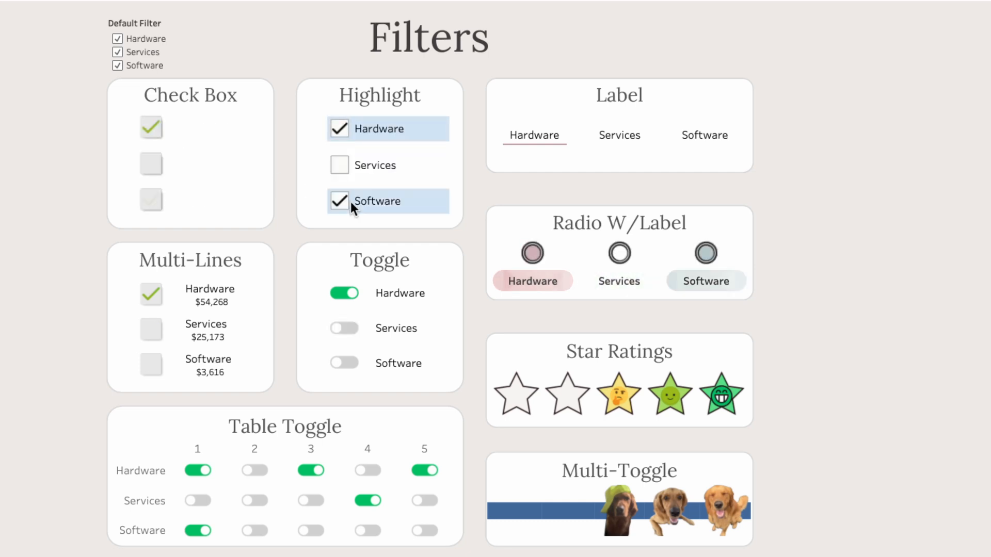
{"action": "left_click", "coordinate": [344, 328]}
{"action": "left_click", "coordinate": [614, 142]}
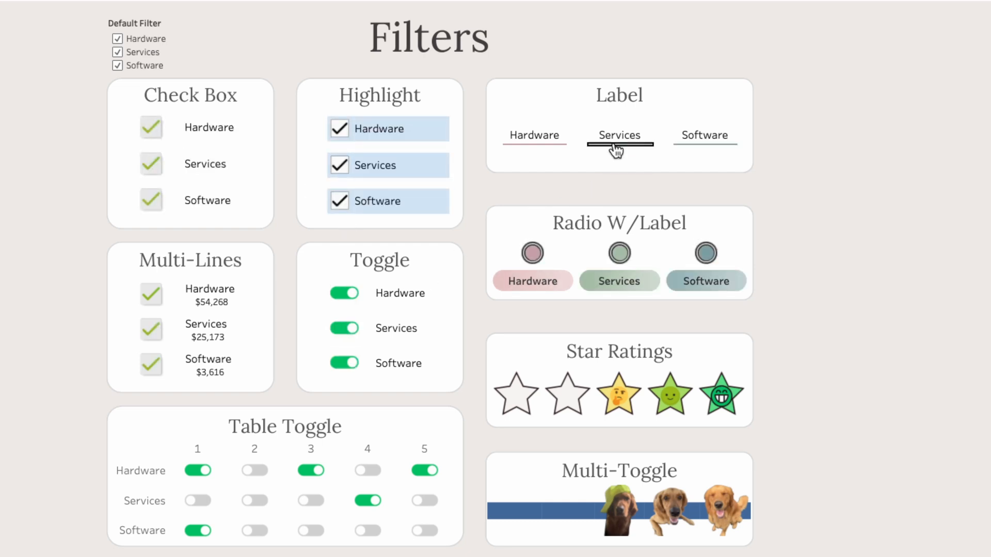
{"action": "left_click", "coordinate": [525, 281]}
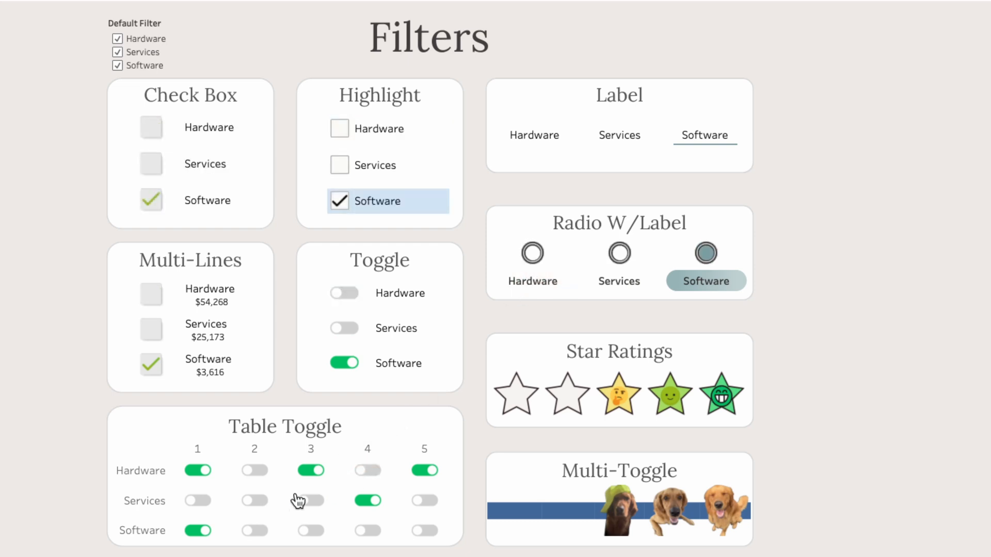
{"action": "left_click", "coordinate": [369, 529]}
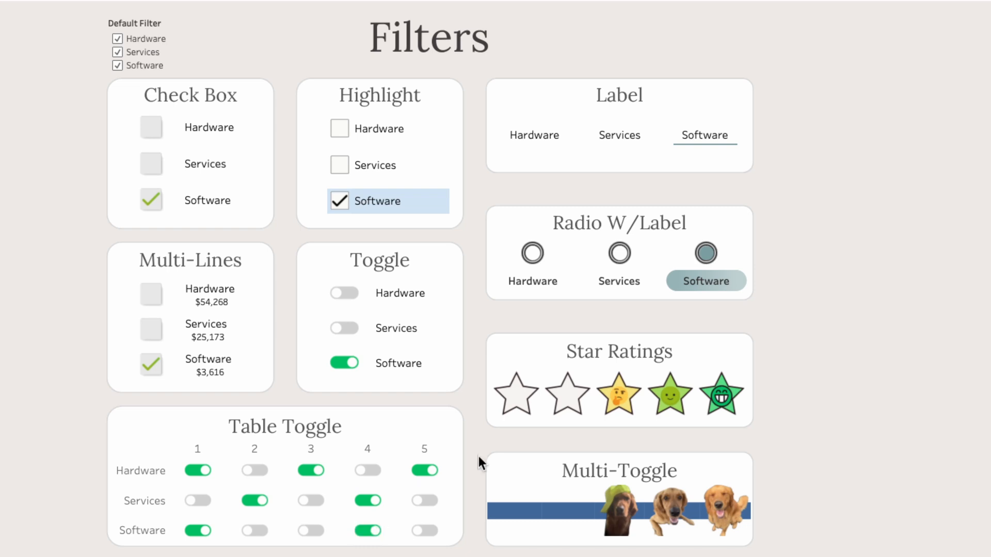
{"action": "left_click", "coordinate": [569, 400]}
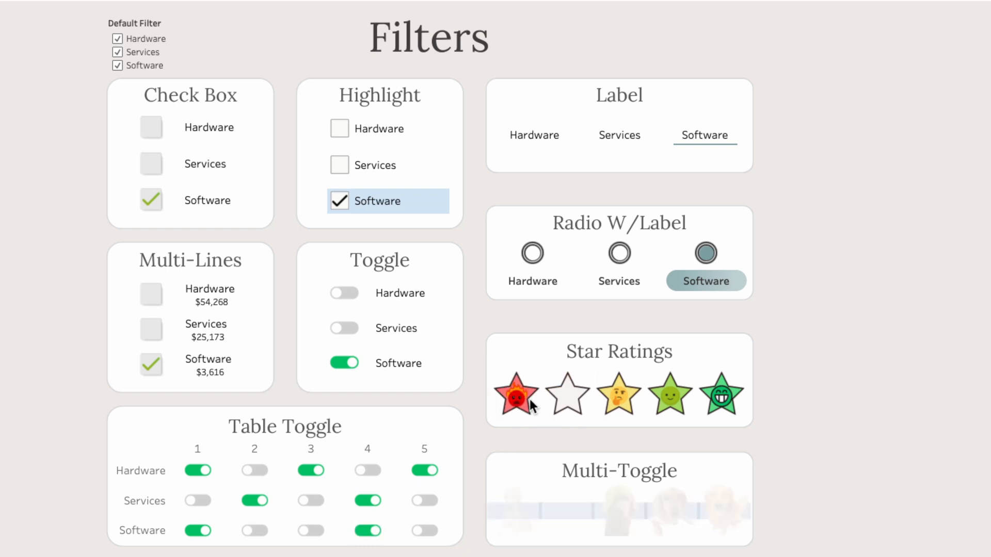